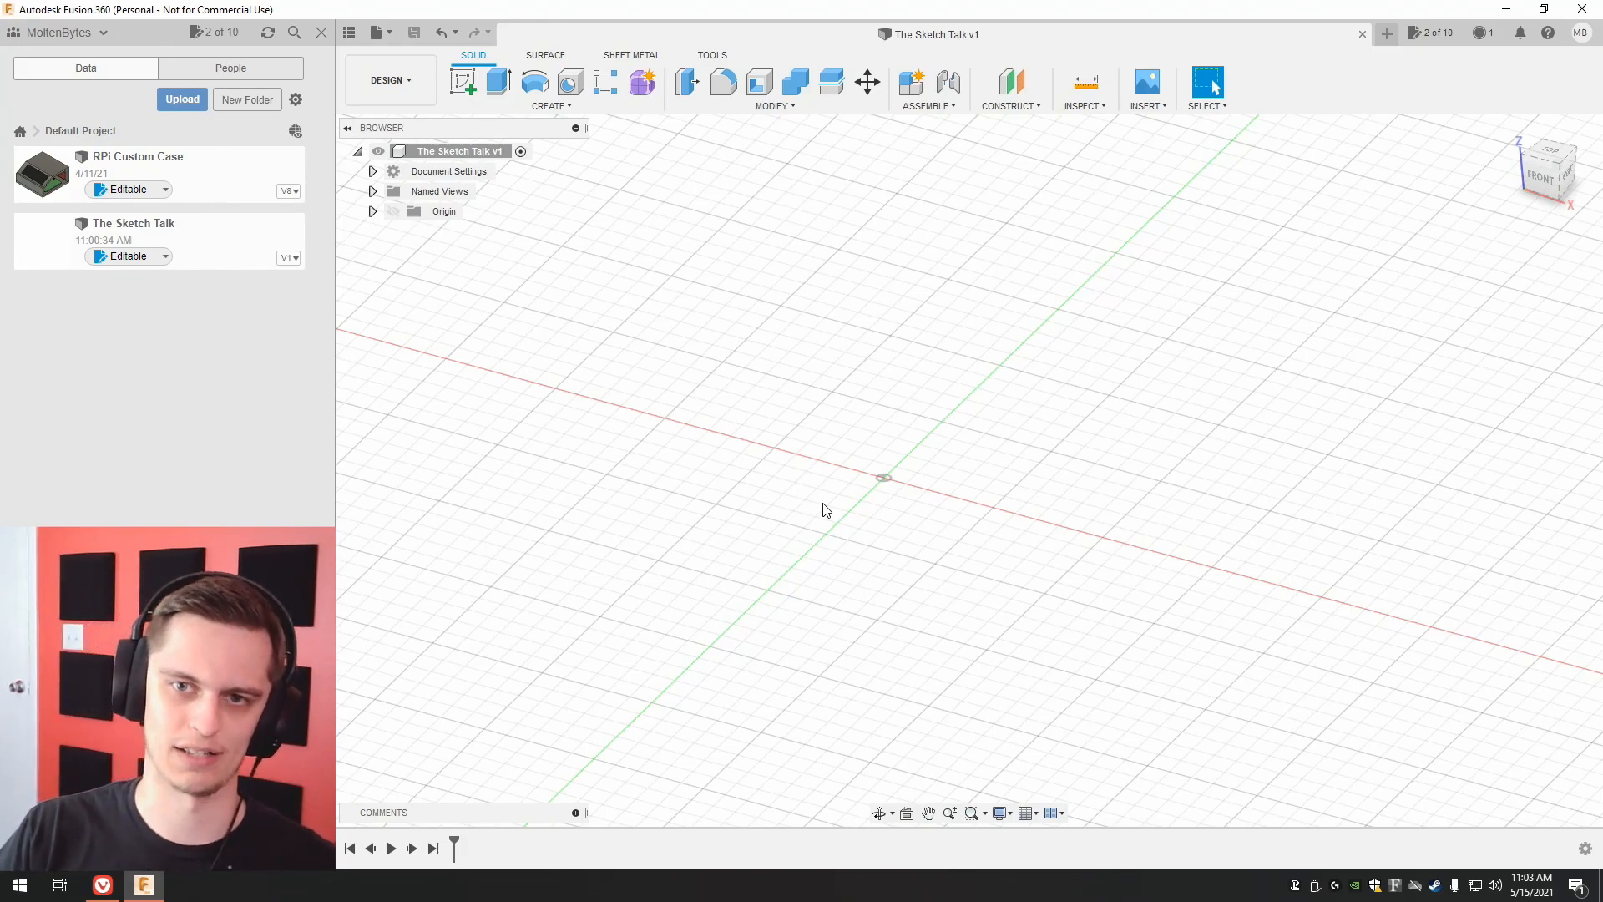
Start a sketch on the horizontal origin plane and place the midpoint of a center rectangle on the origin.
left_click(464, 83)
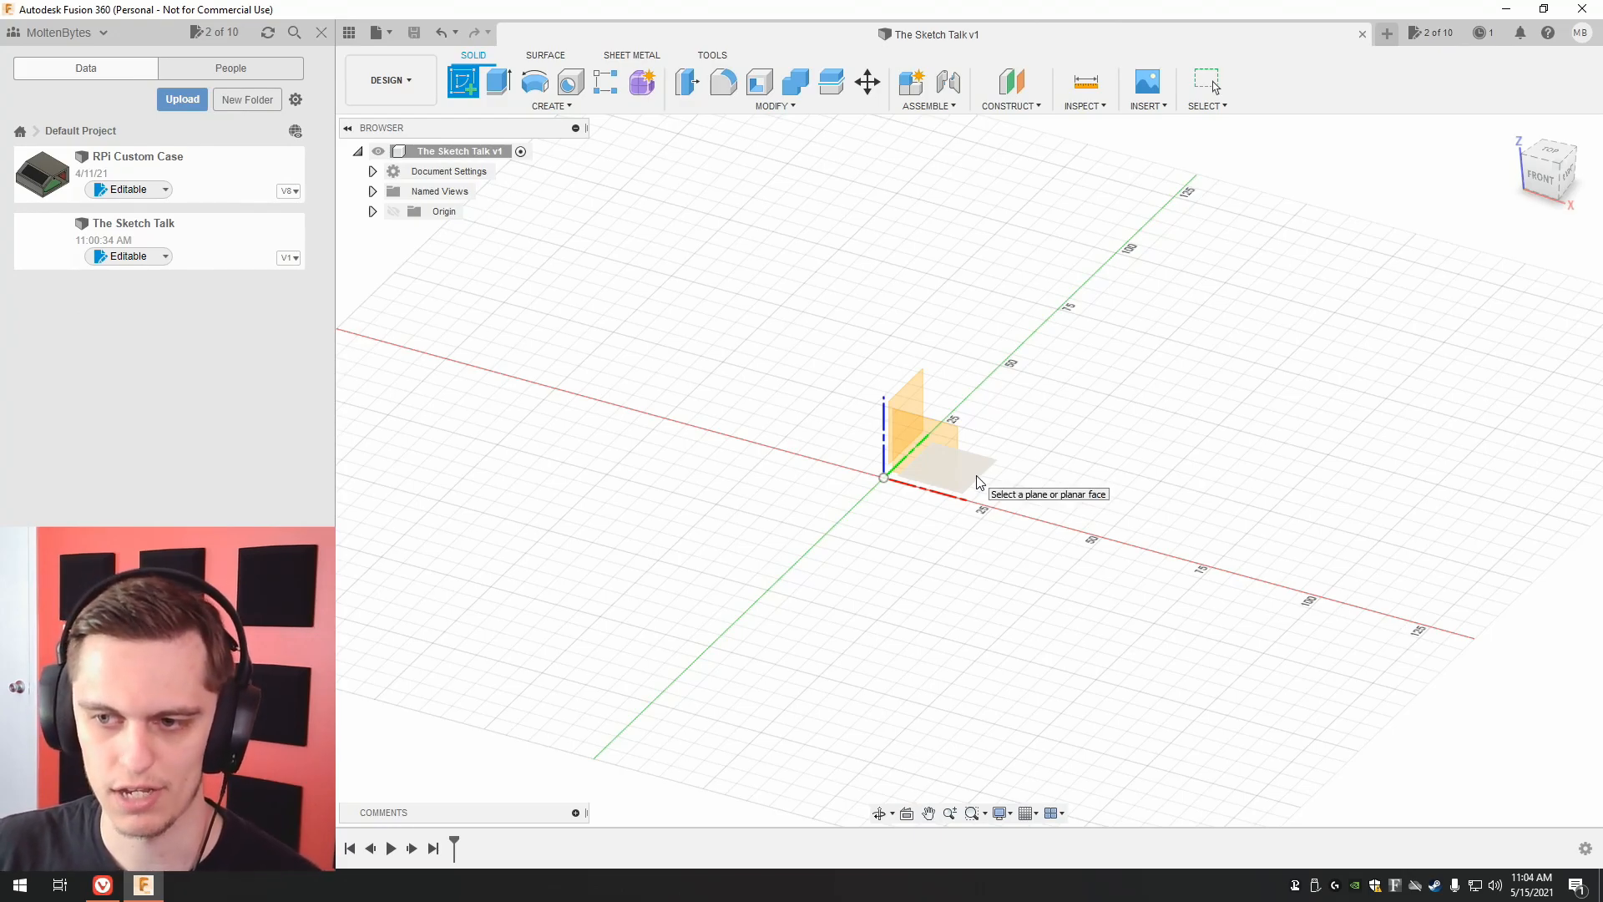
left_click(979, 482)
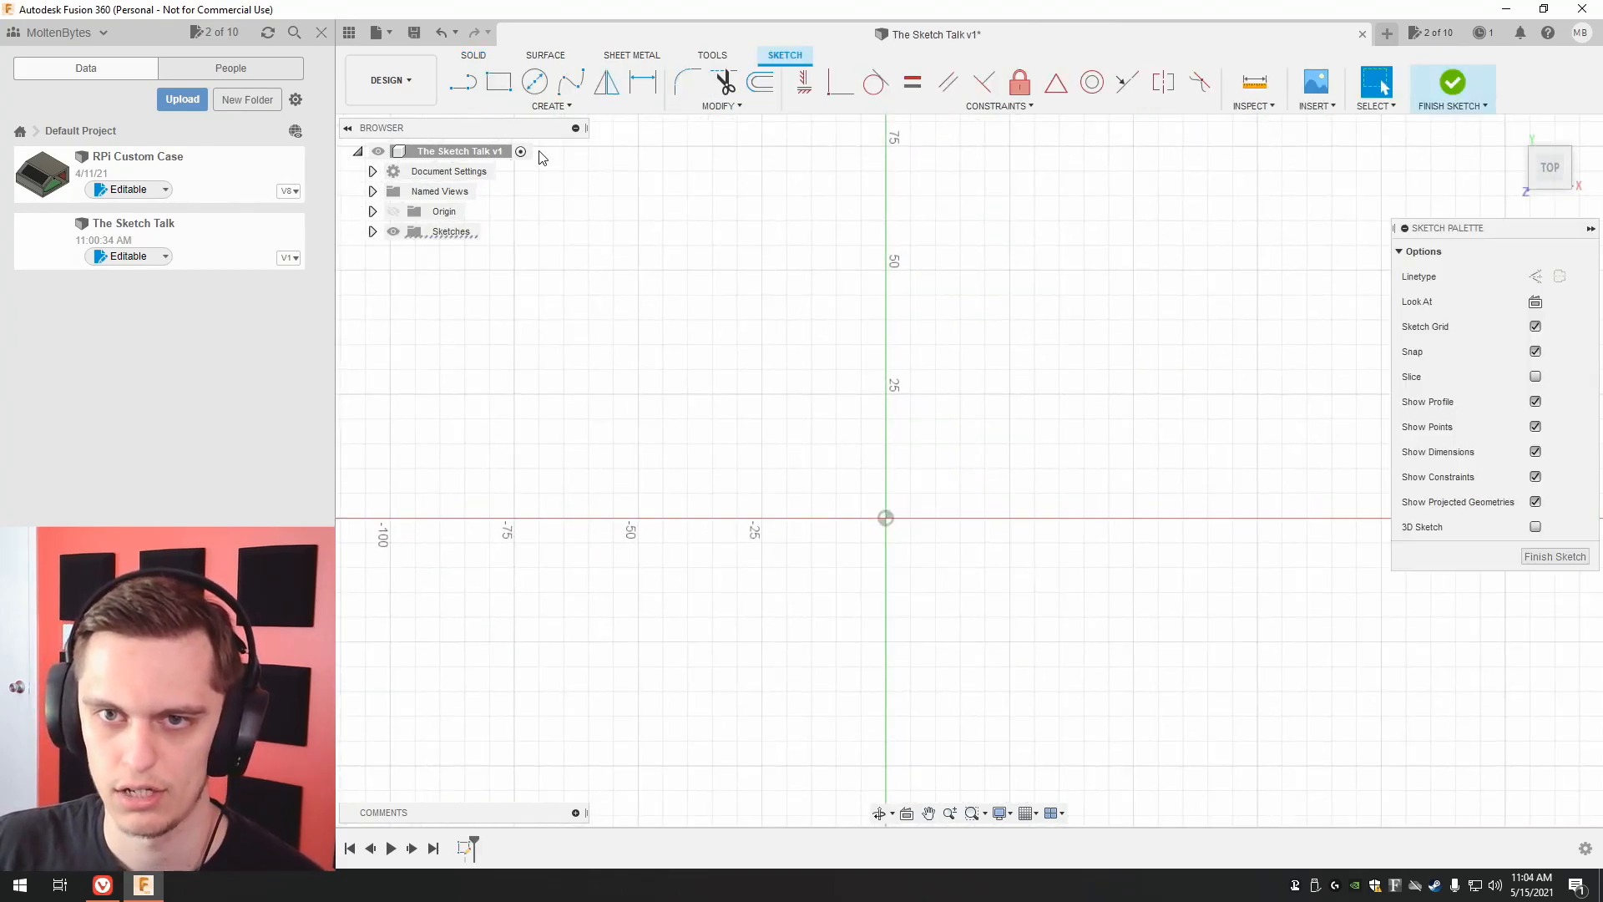
left_click(552, 107)
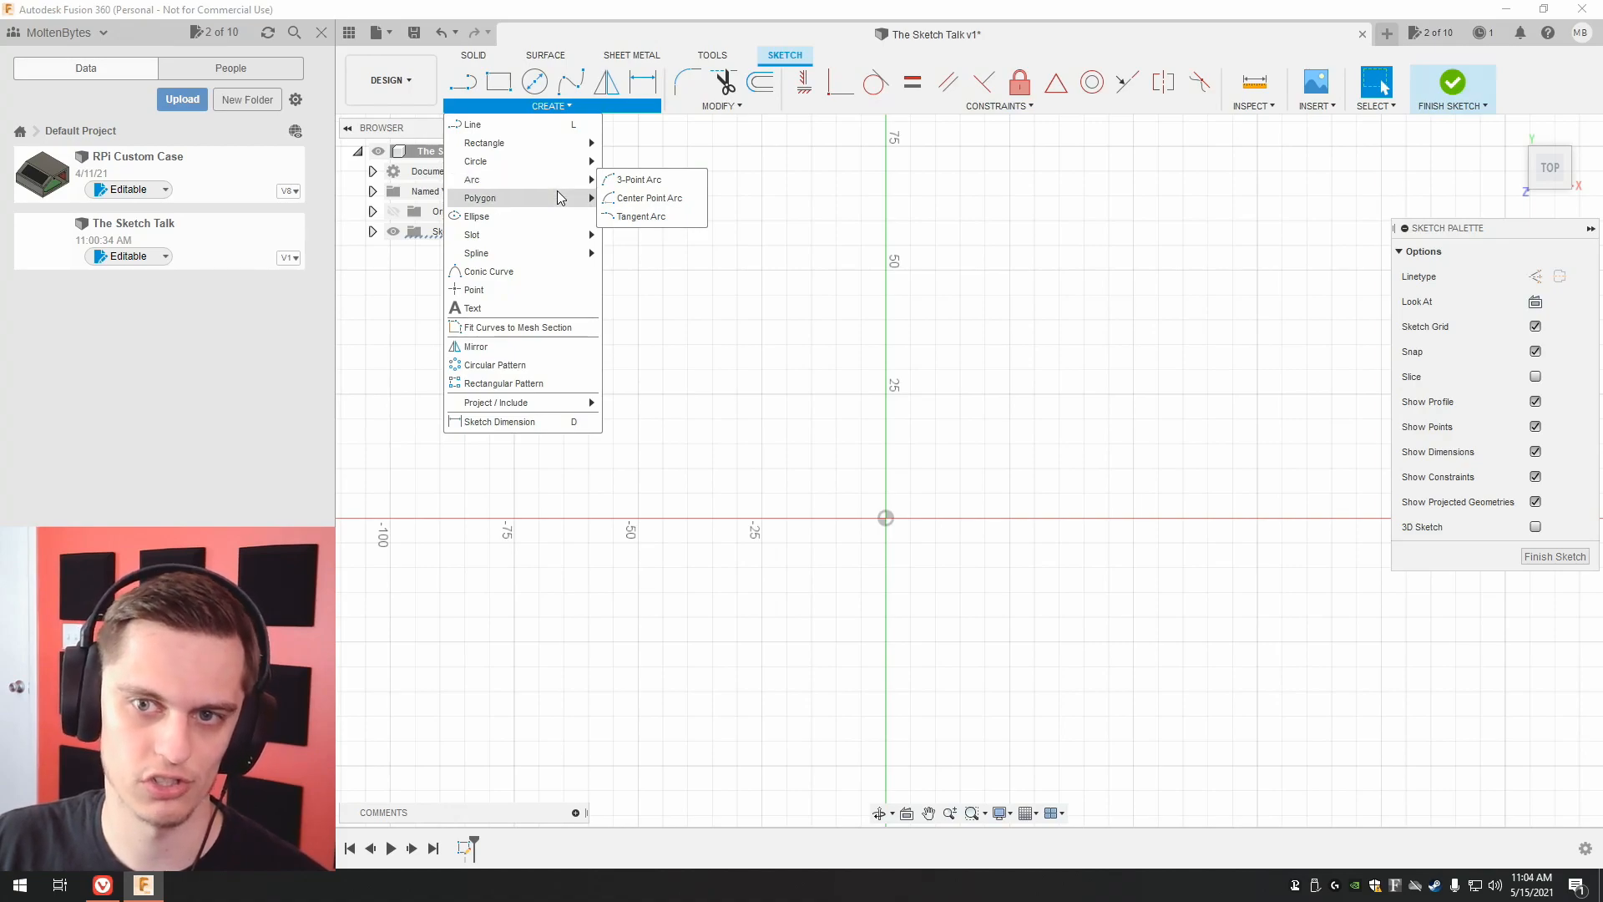
mouse_move(557, 197)
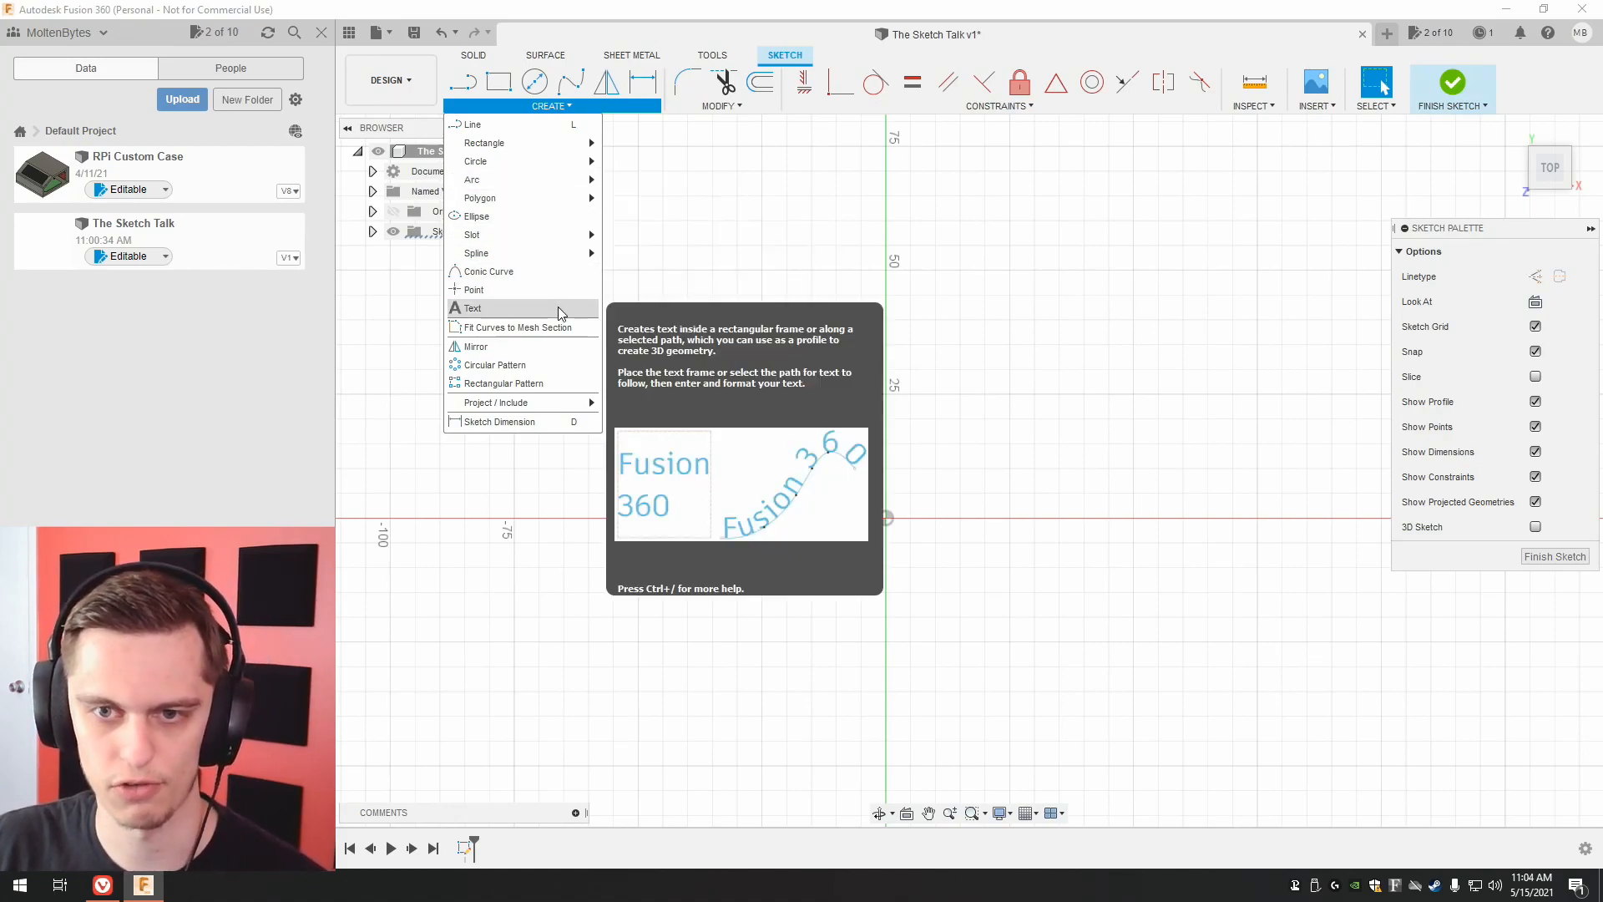
mouse_move(519, 242)
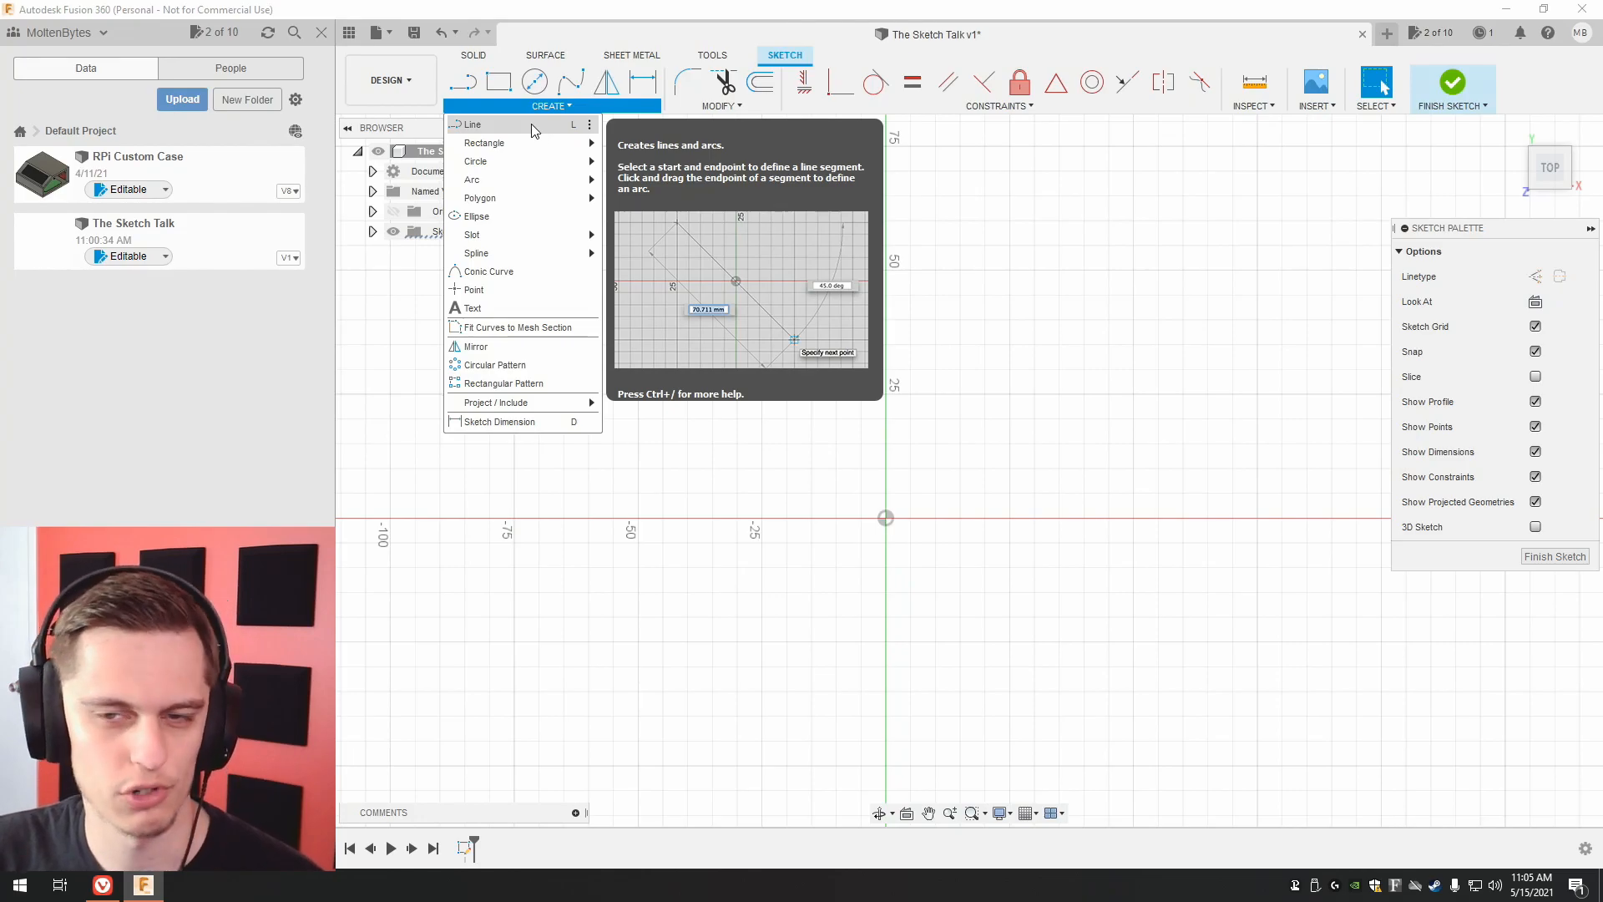
mouse_move(534, 149)
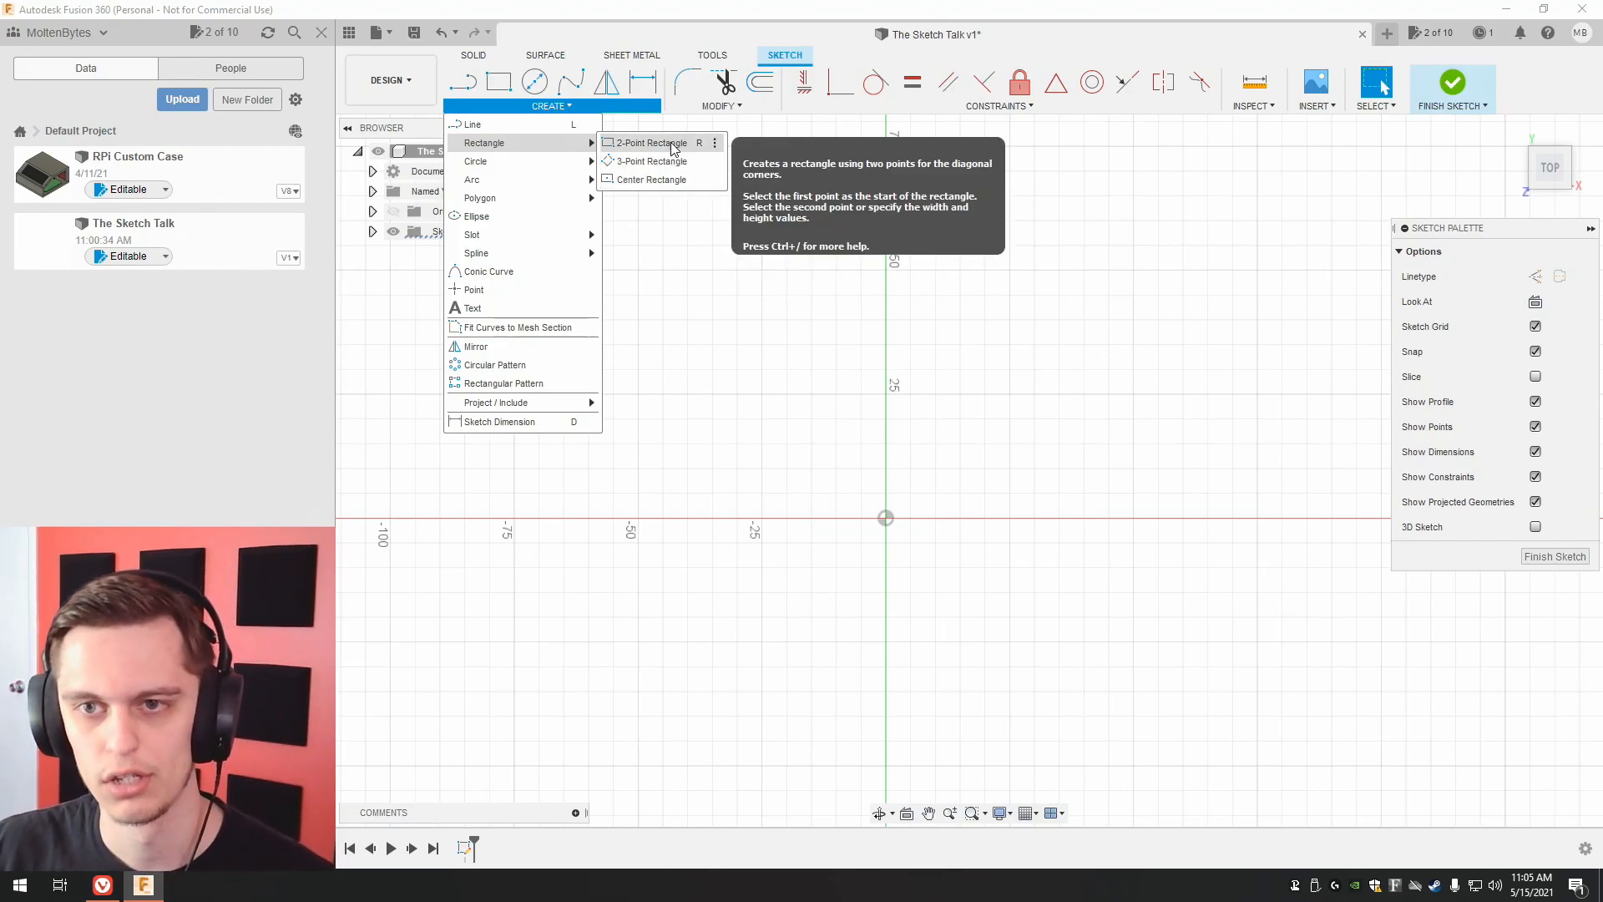
left_click(645, 180)
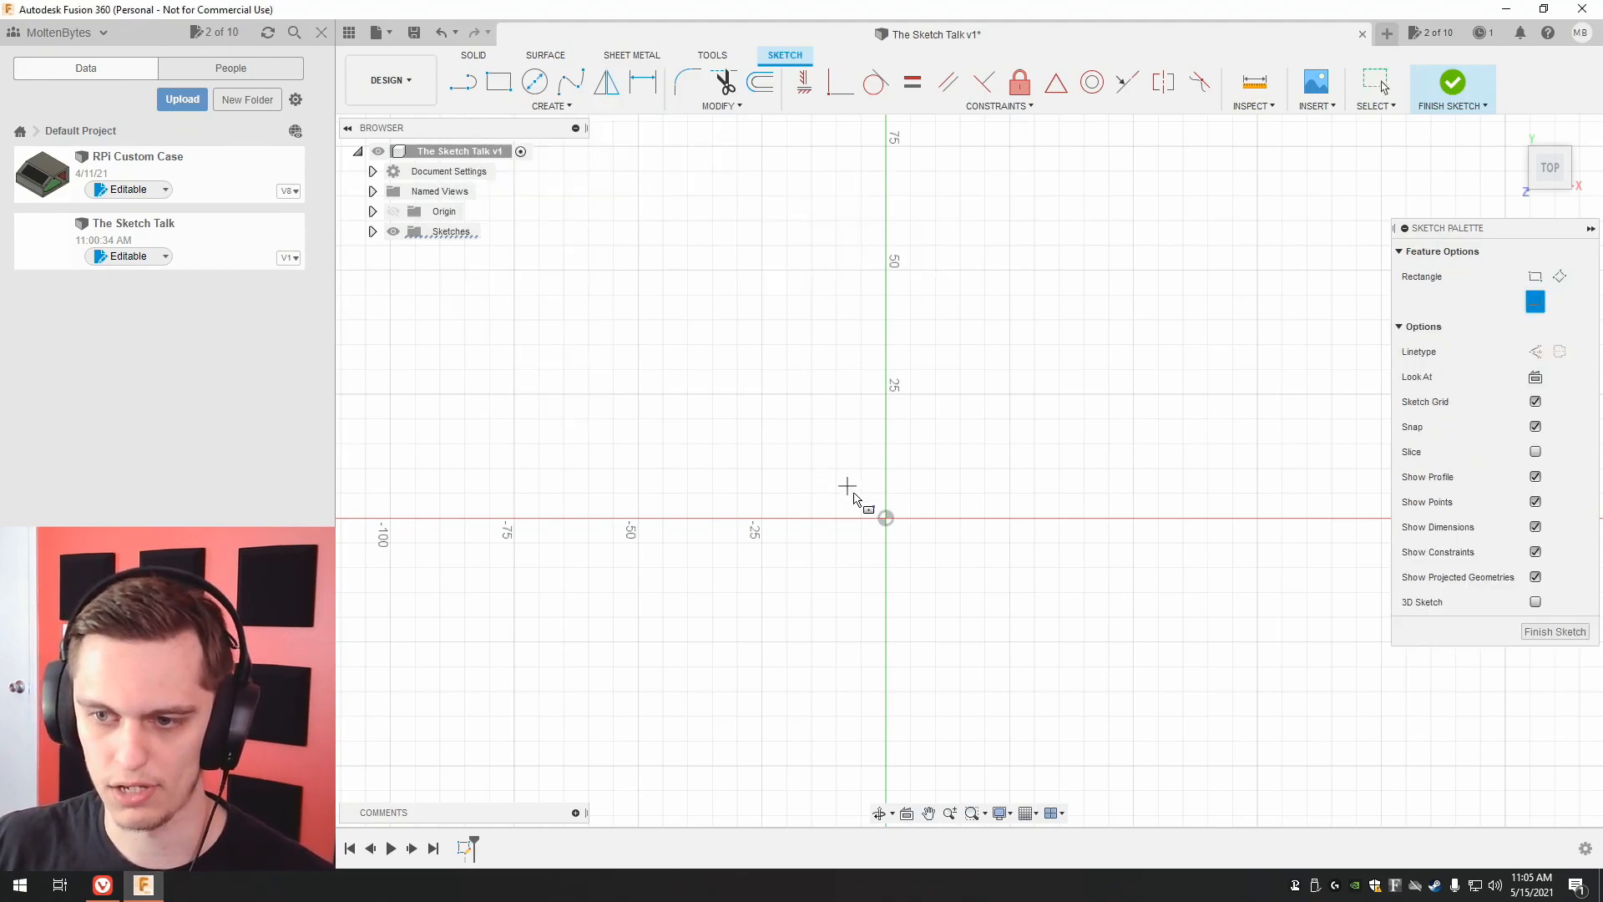
left_click(886, 517)
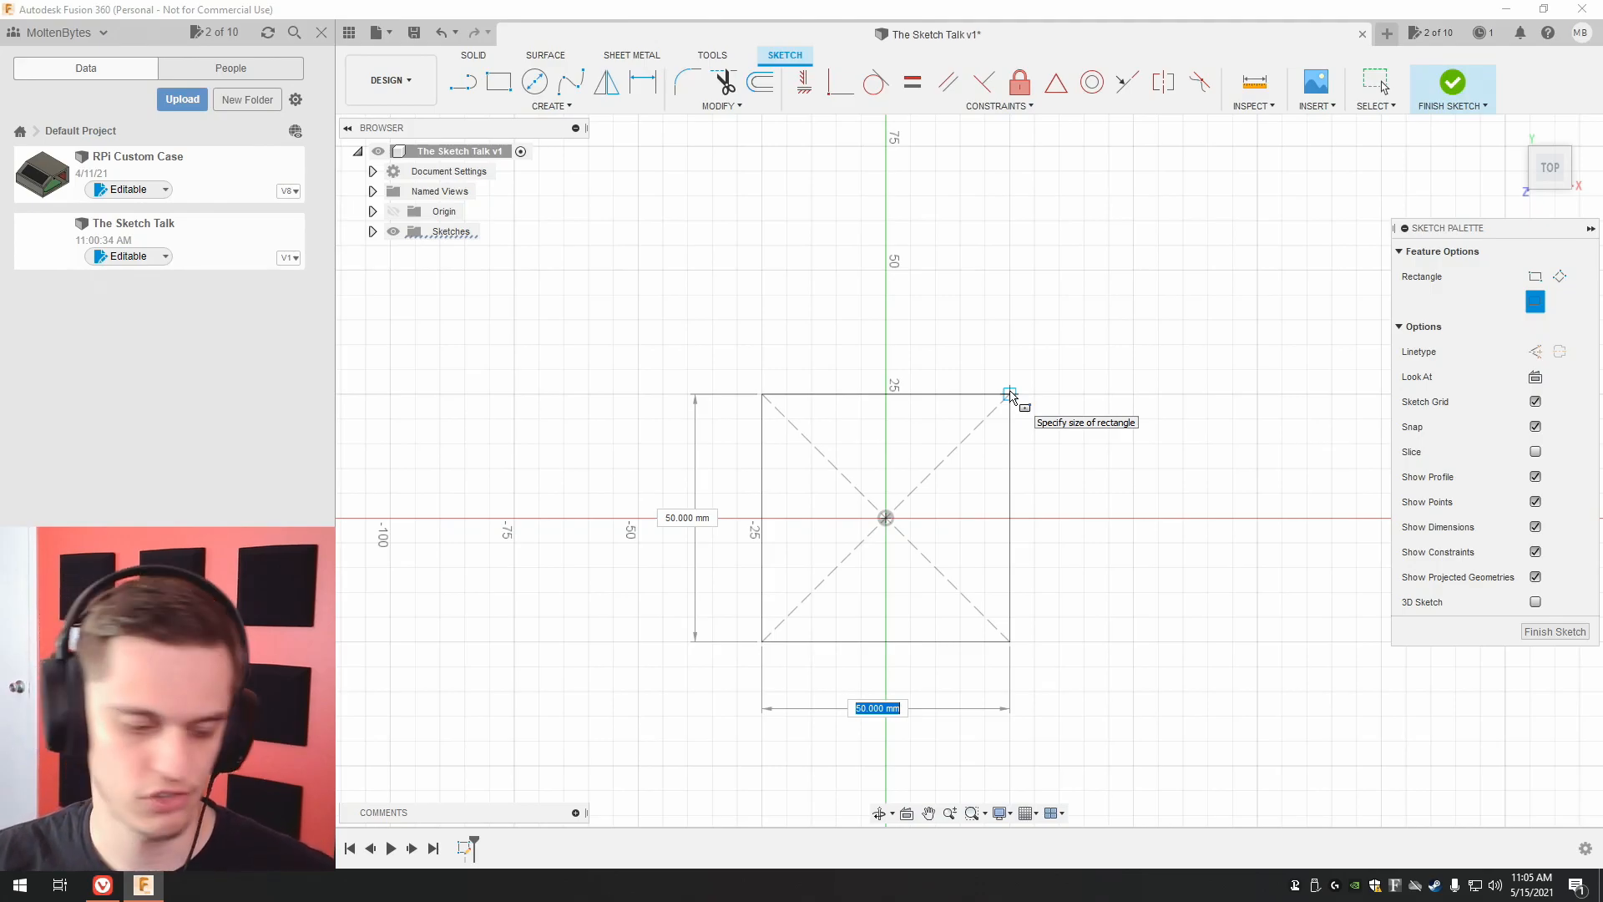
Set the rectangle's width and height to 25 mm and complete it.
type("25mm")
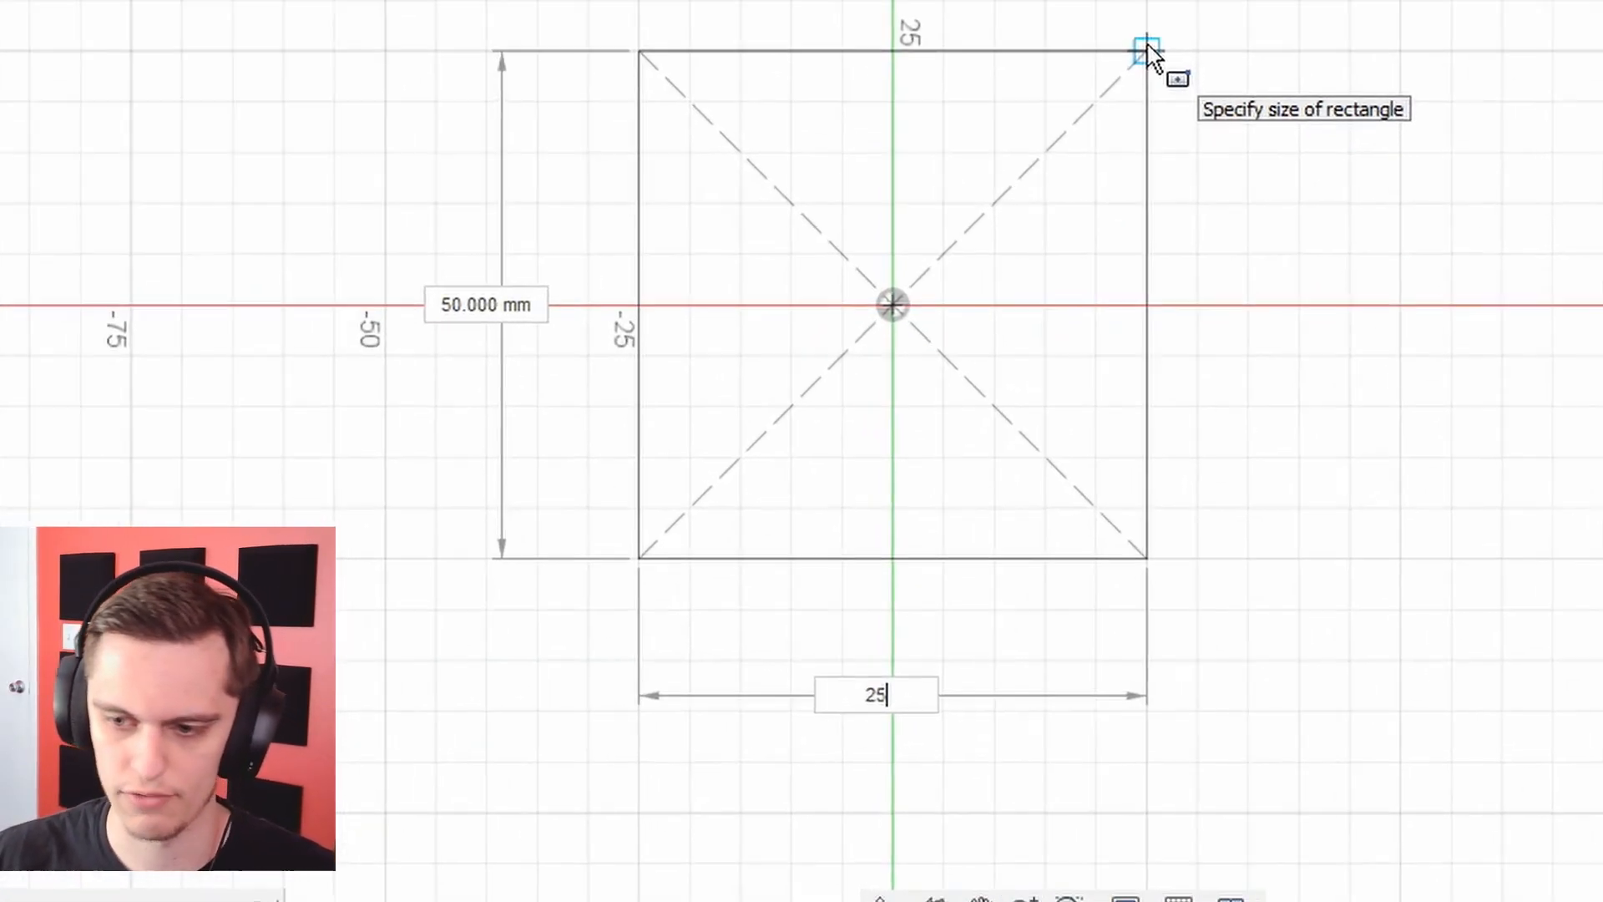
key("Tab")
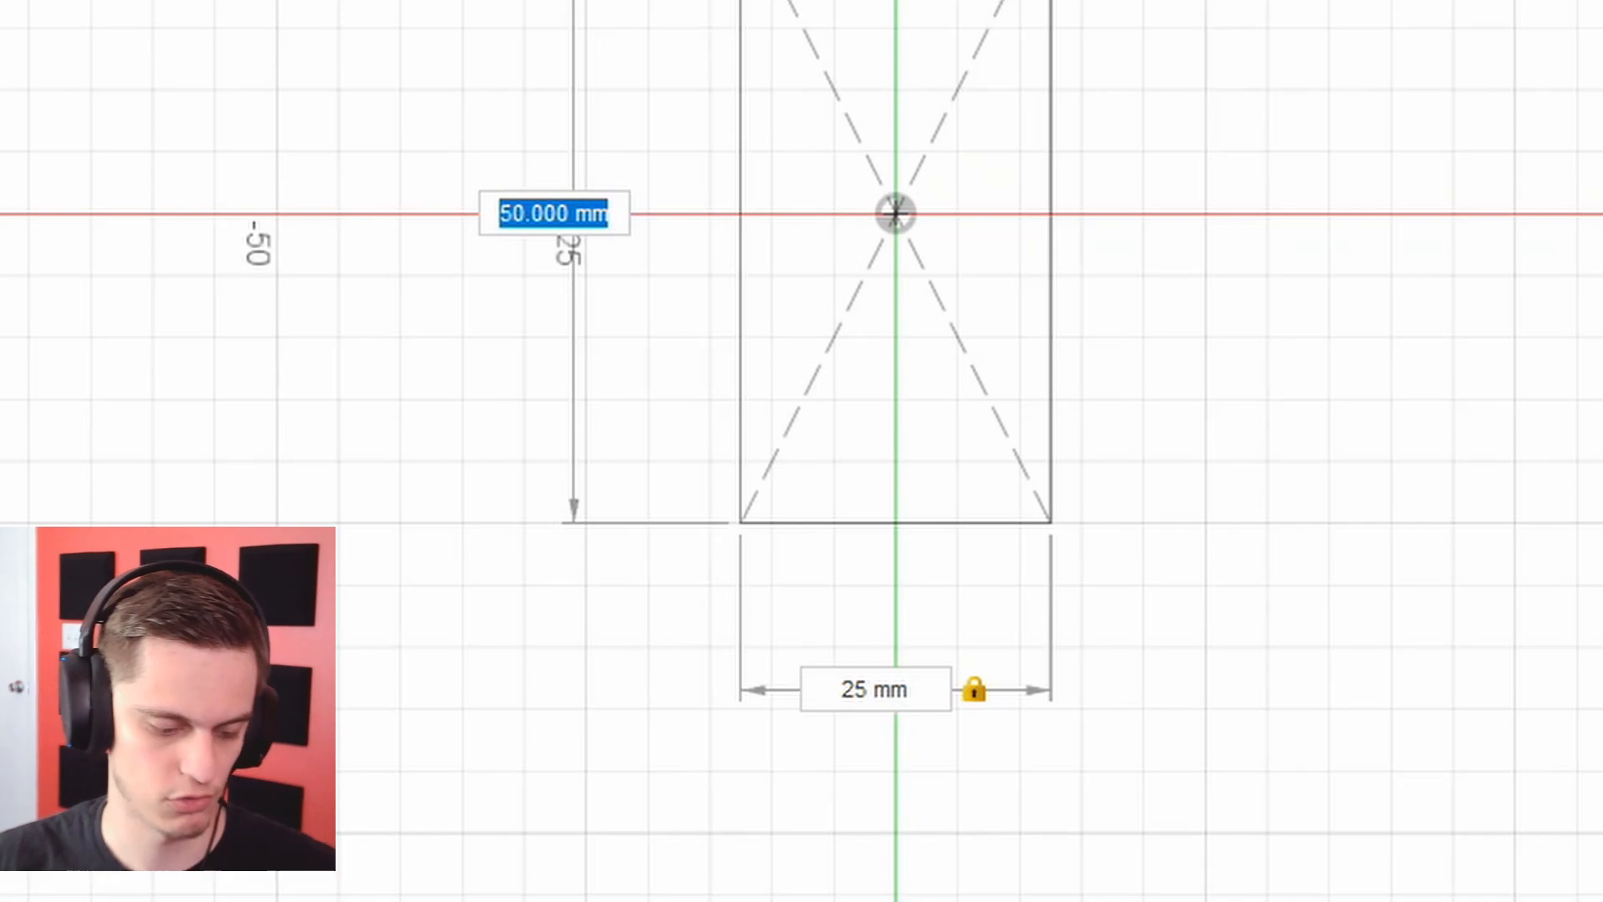
type("255")
key("Tab")
key("Tab")
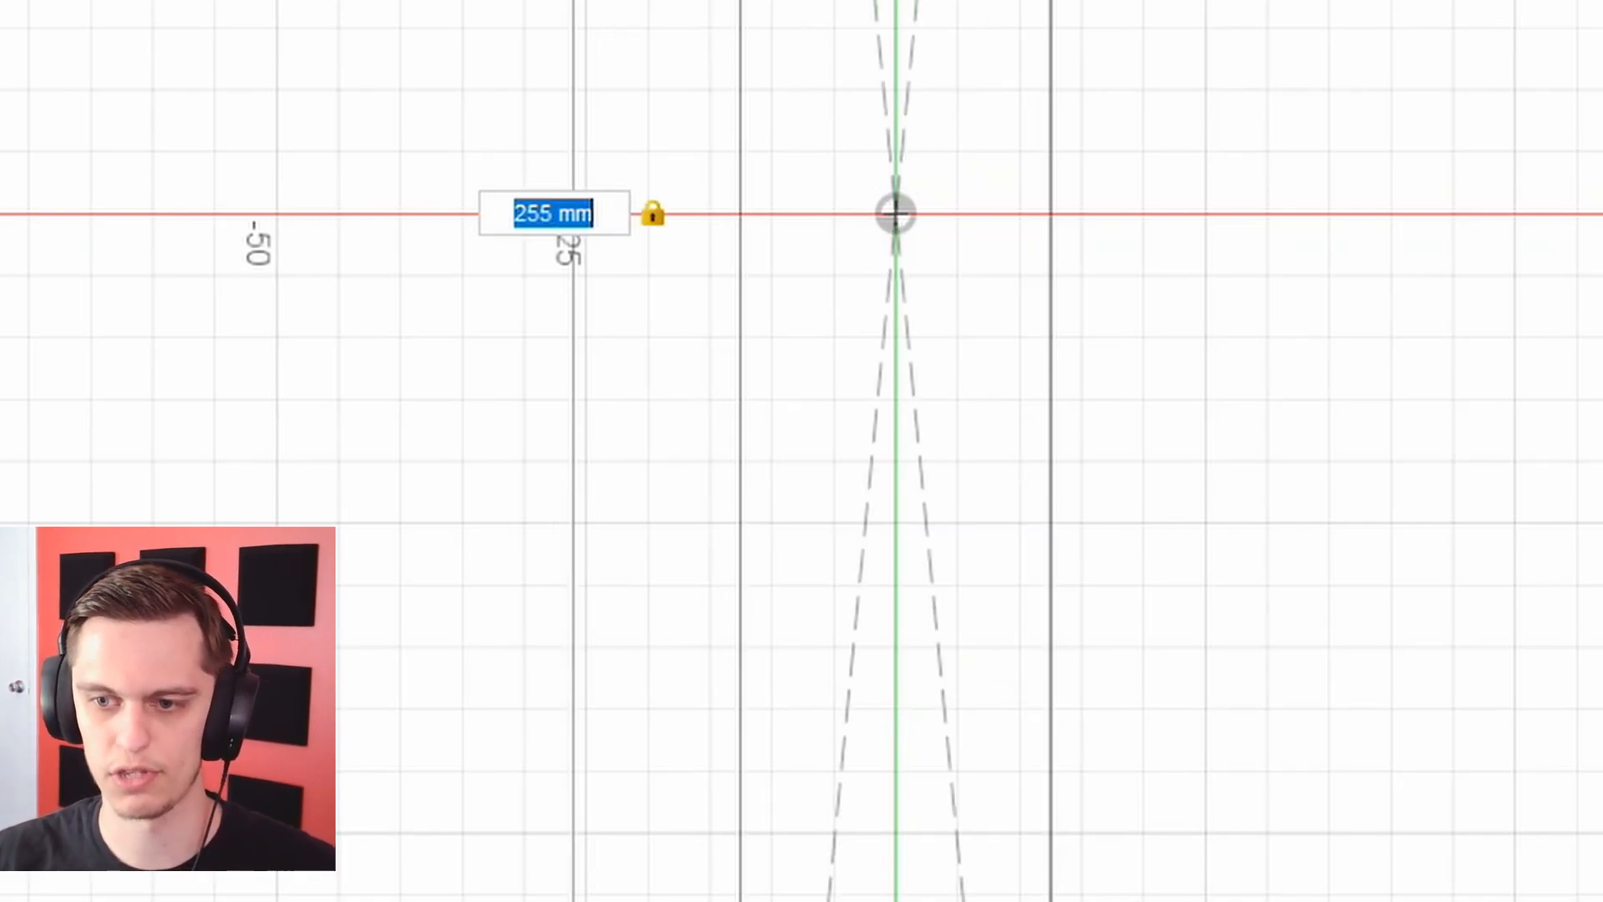
type("25mm")
key("Tab")
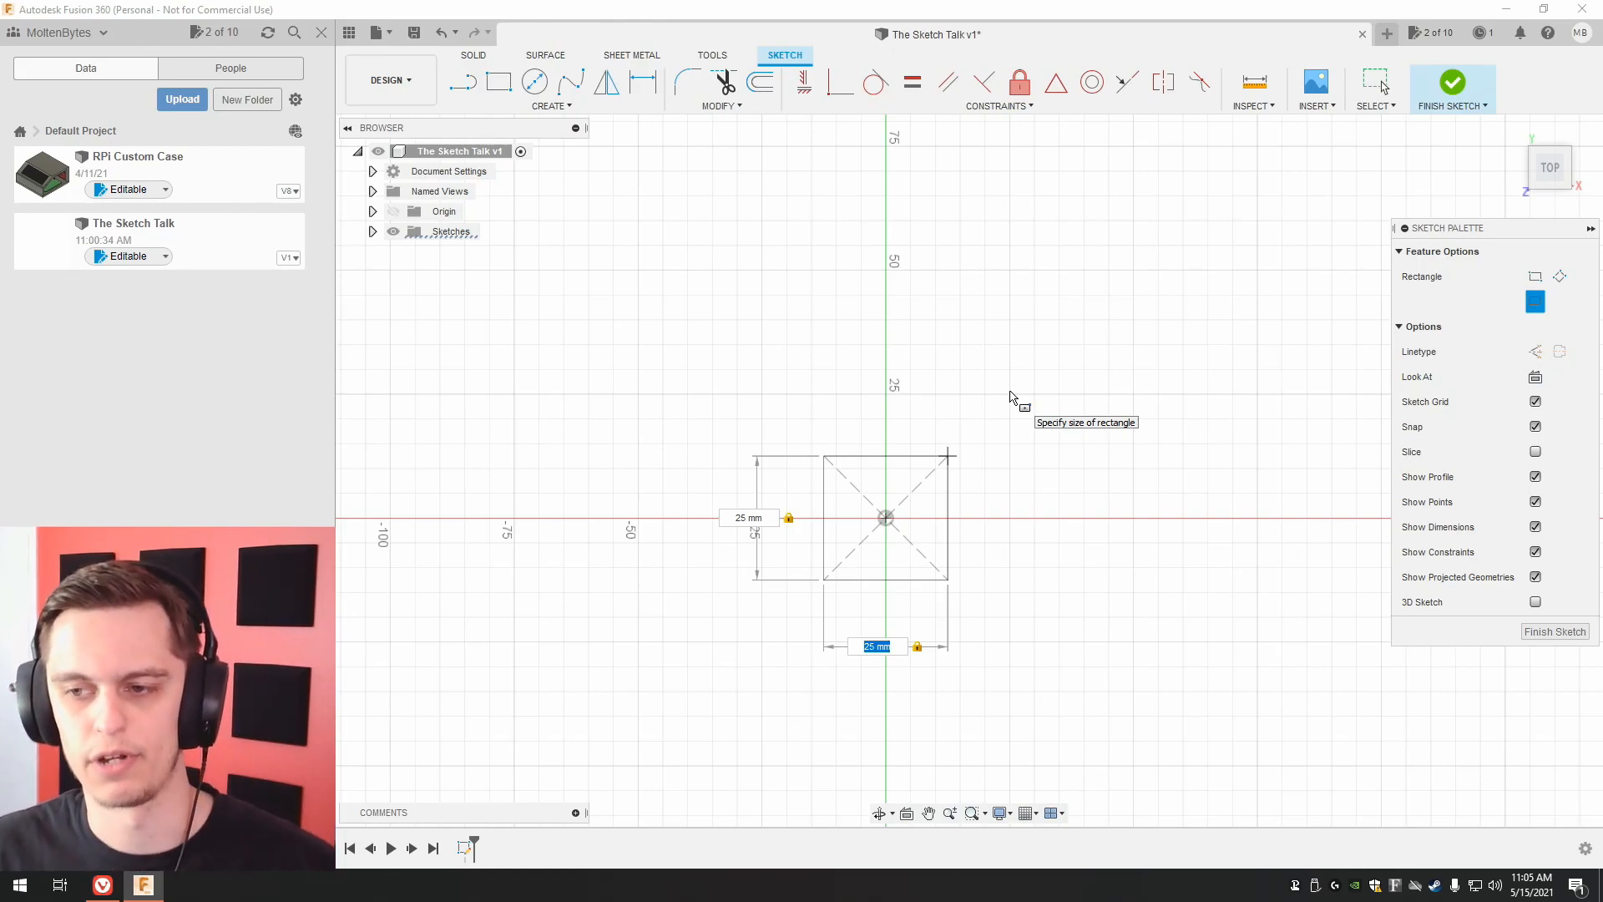
key("Return")
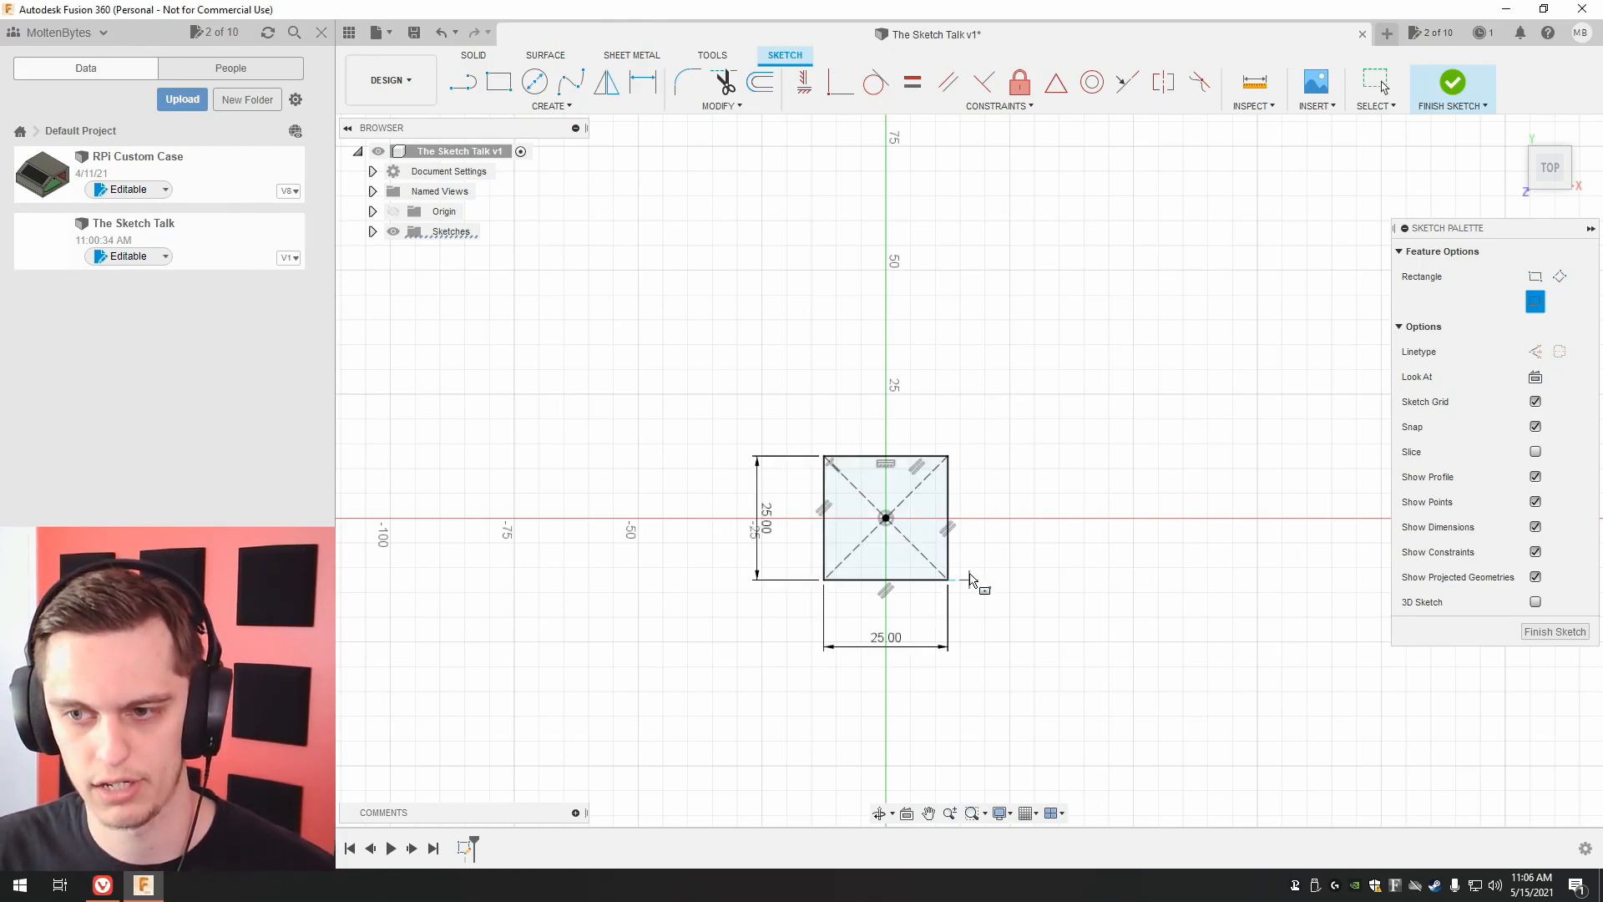
scroll(964, 568, "up", 5)
key("Escape")
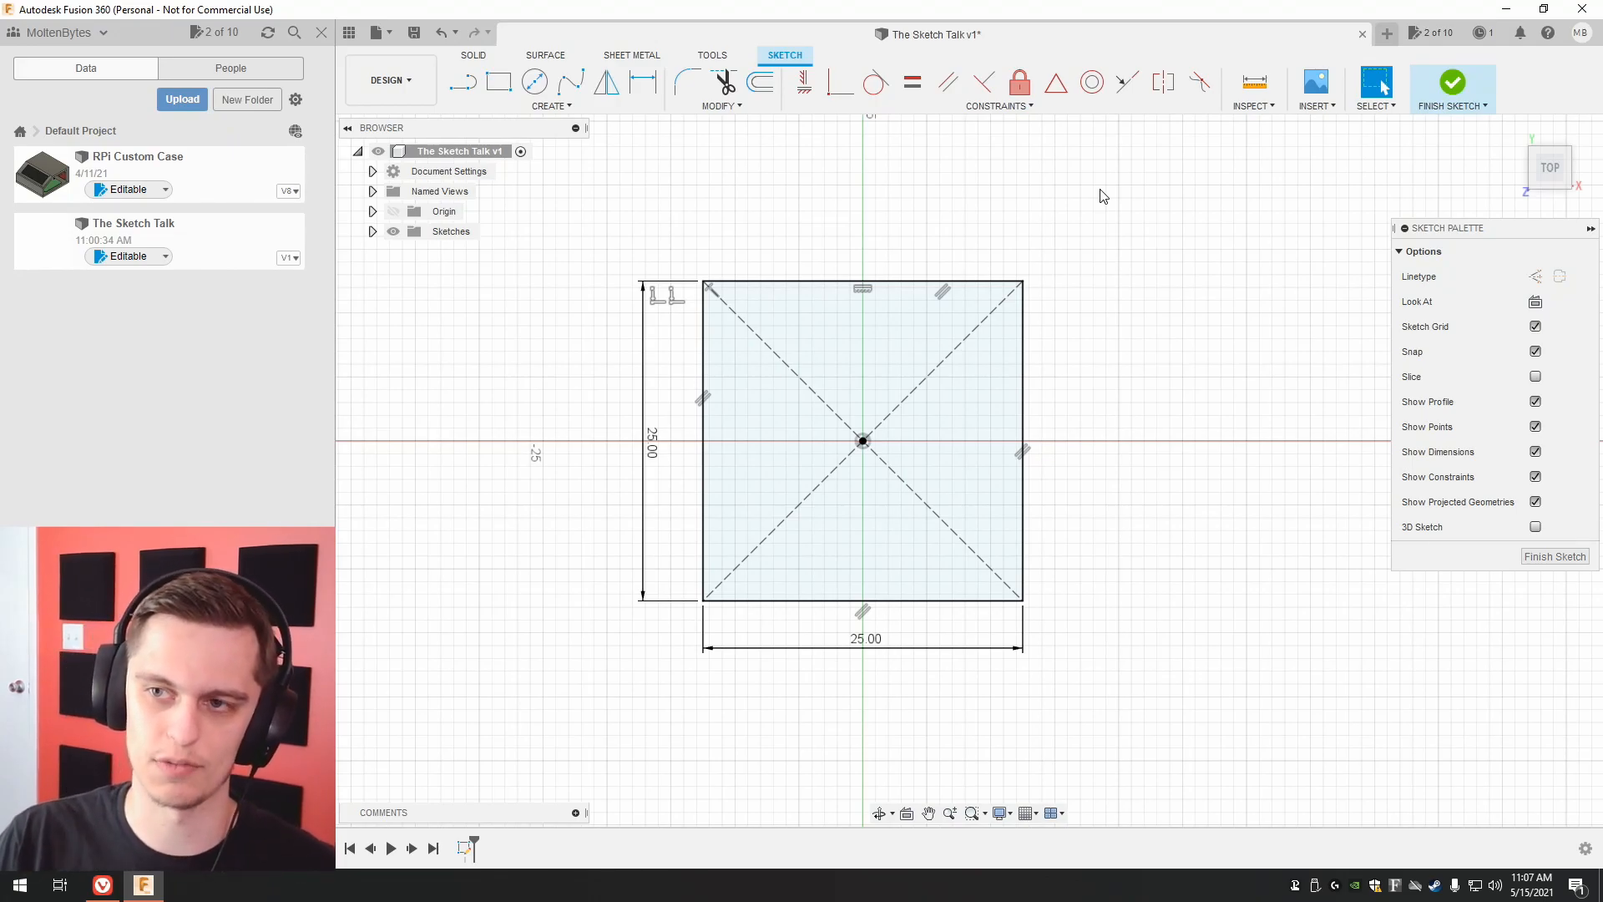
Finish the sketch and extrude the square profile 25 mm as a new body.
left_click(1554, 556)
mouse_move(966, 465)
middle_mouse_down("shift")
mouse_move(1346, 317)
mouse_move(1276, 389)
middle_mouse_up("shift")
scroll(1344, 317, "down", 5)
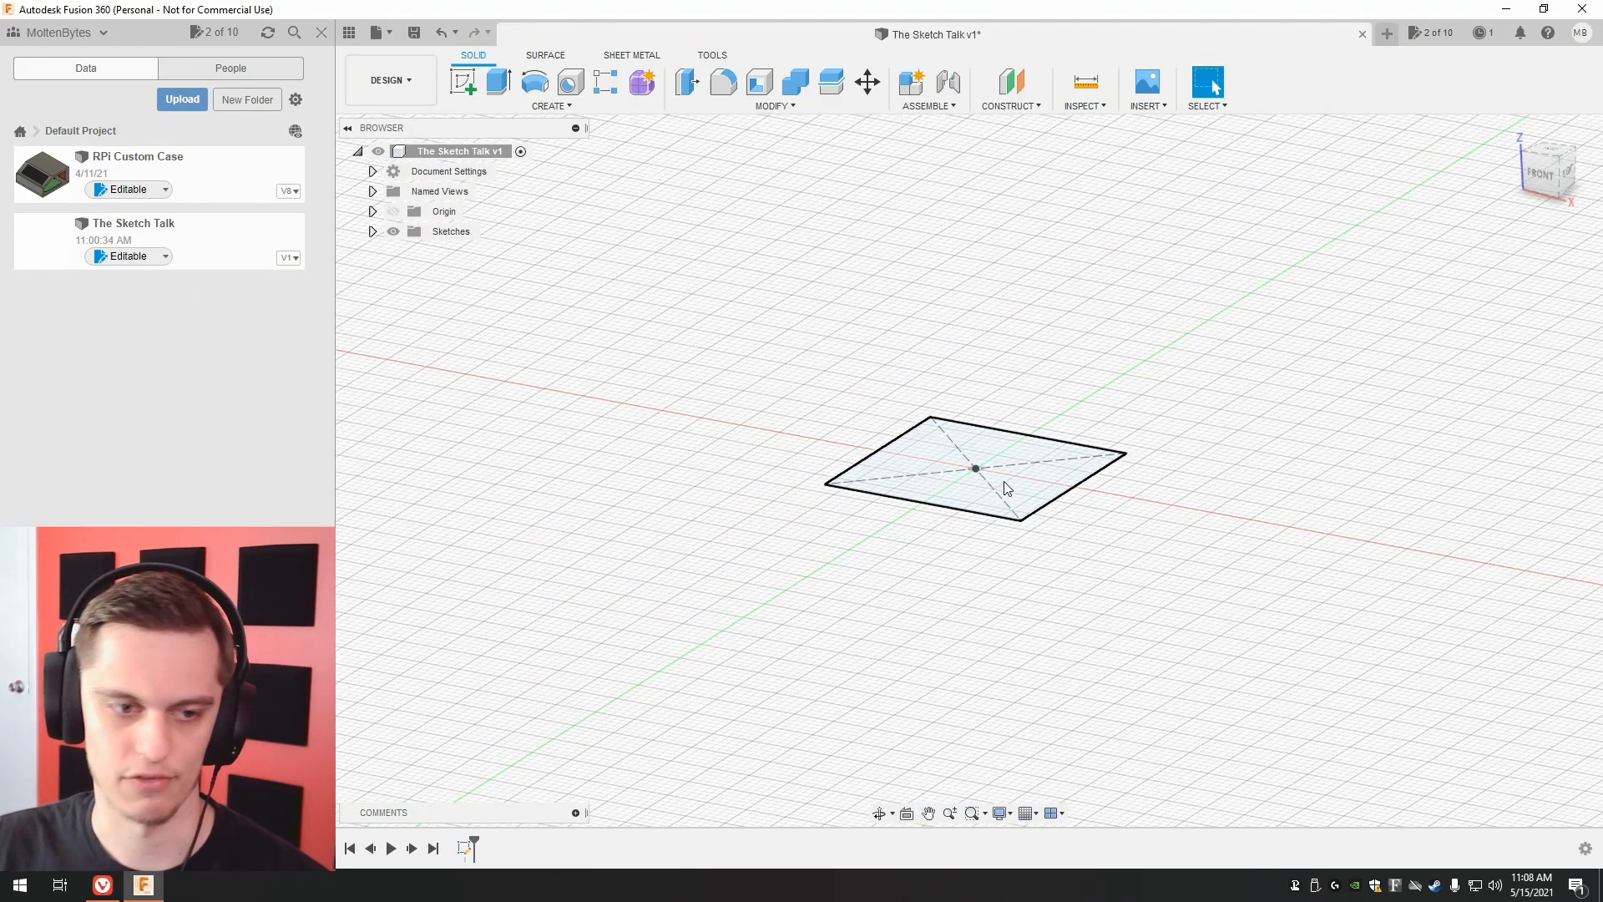
left_click(508, 103)
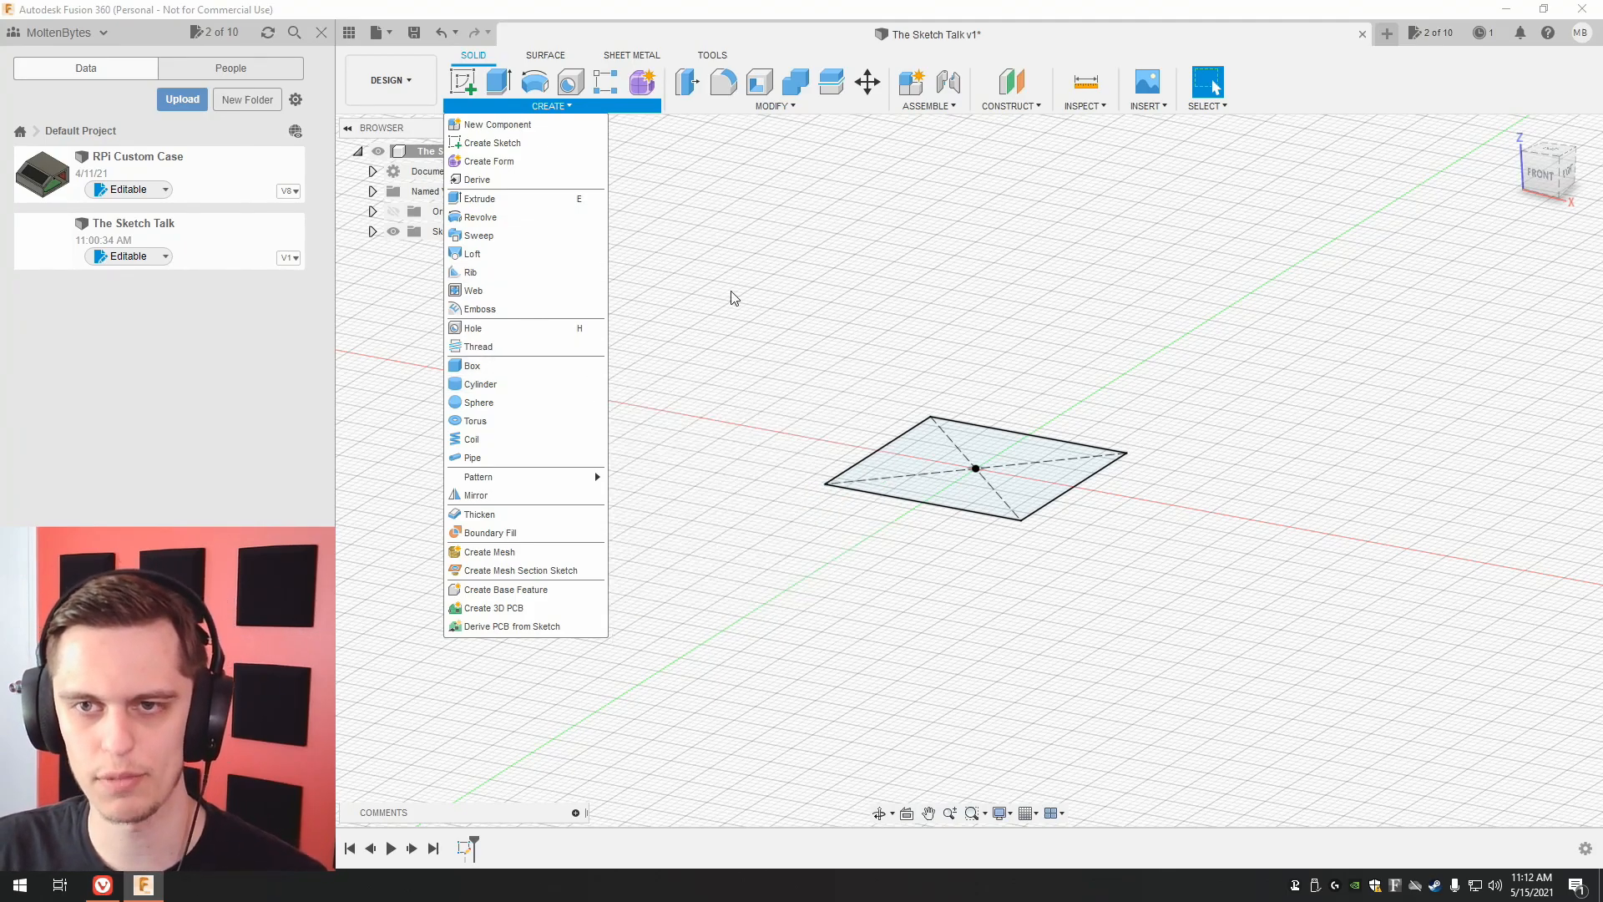
left_click(519, 205)
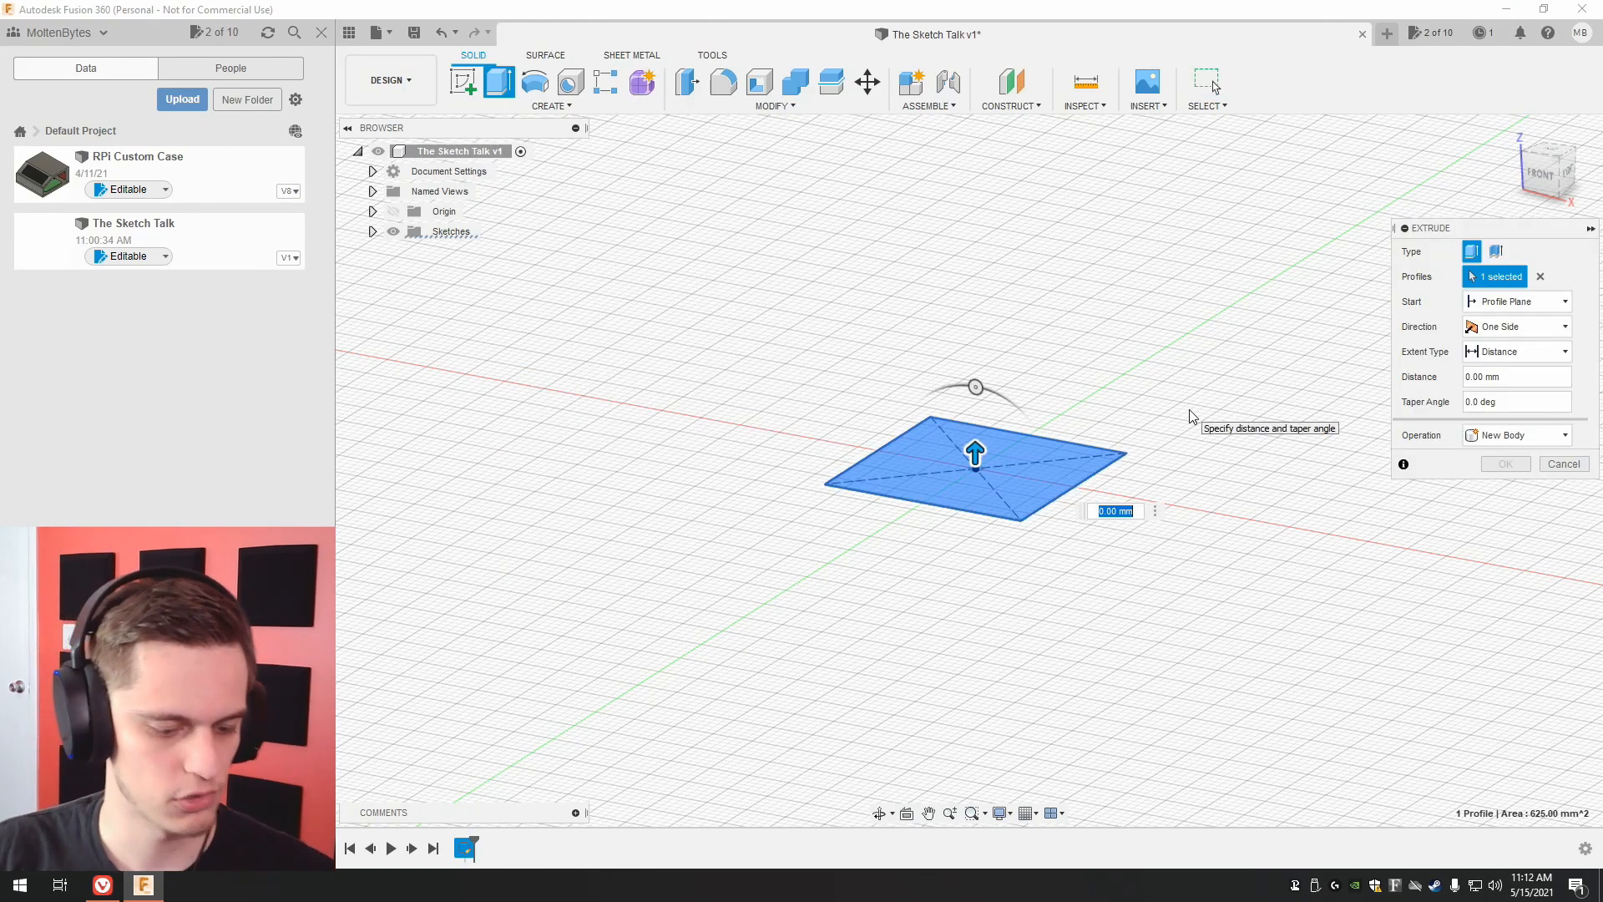
type("25")
key("Return")
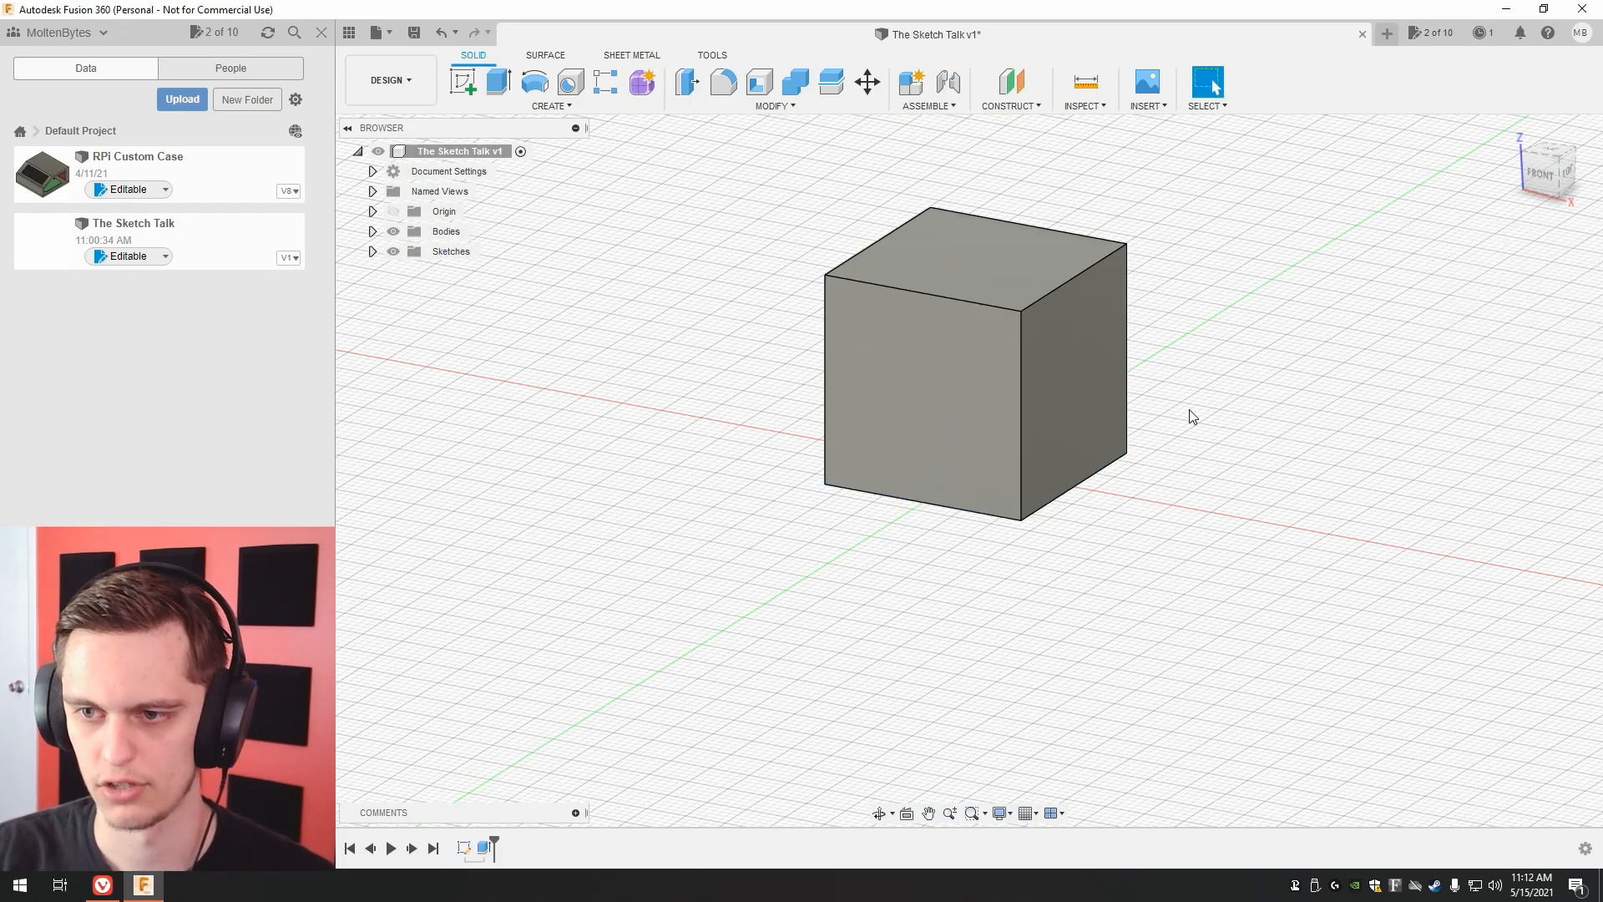
Start a new sketch on the bottom face of the cube.
middle_click_drag(1348, 205, 1250, 262)
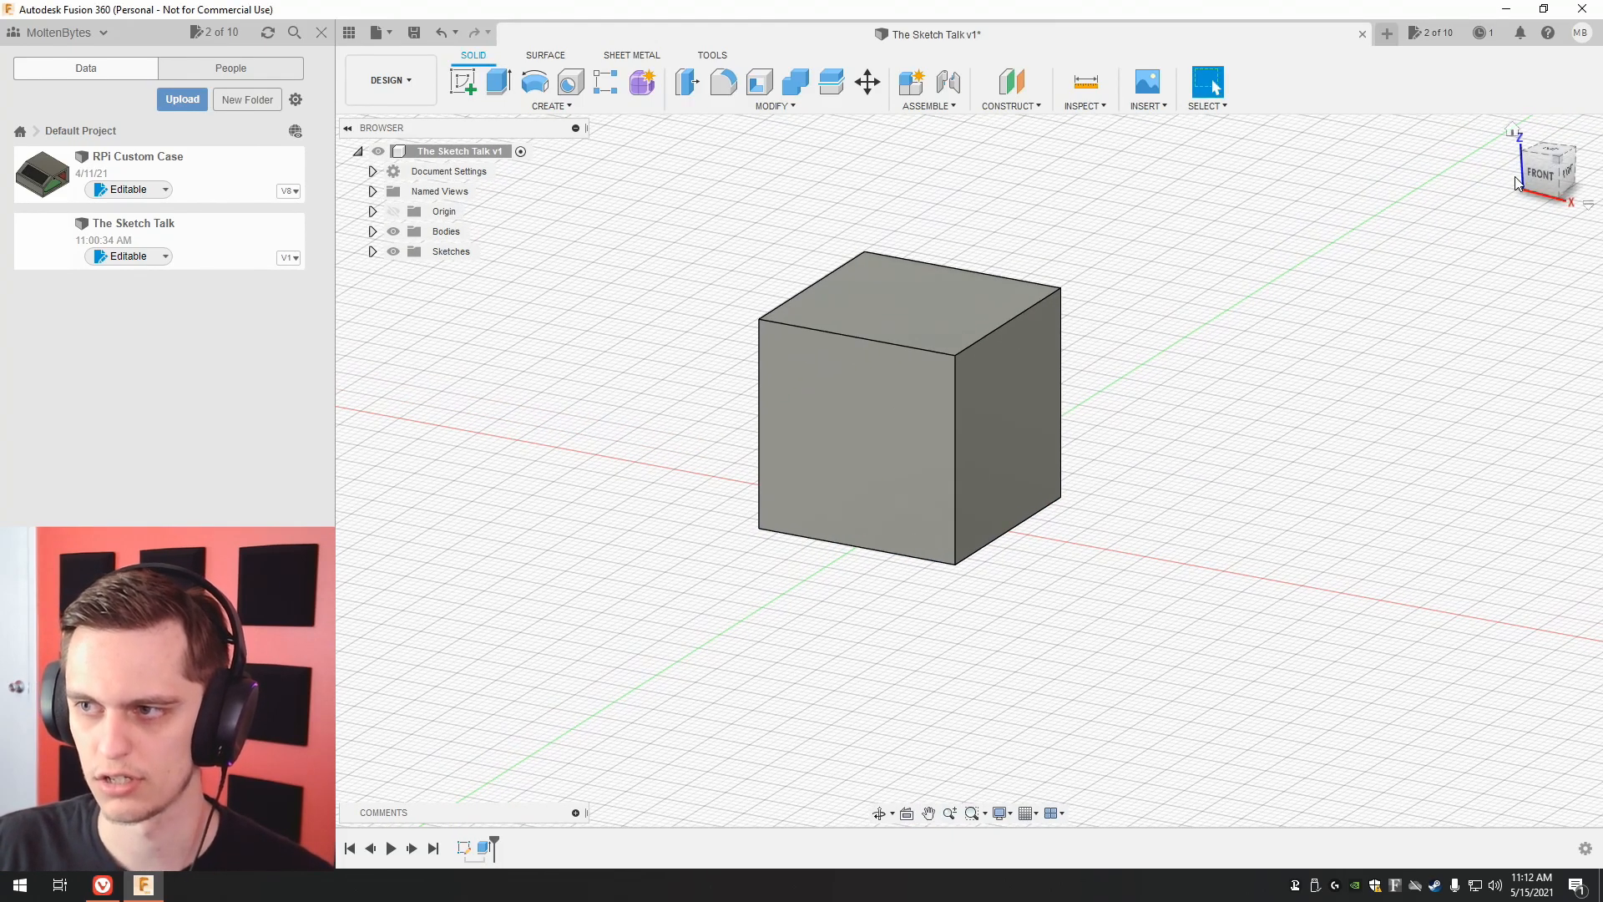
left_click_drag(1544, 177, 1531, 193)
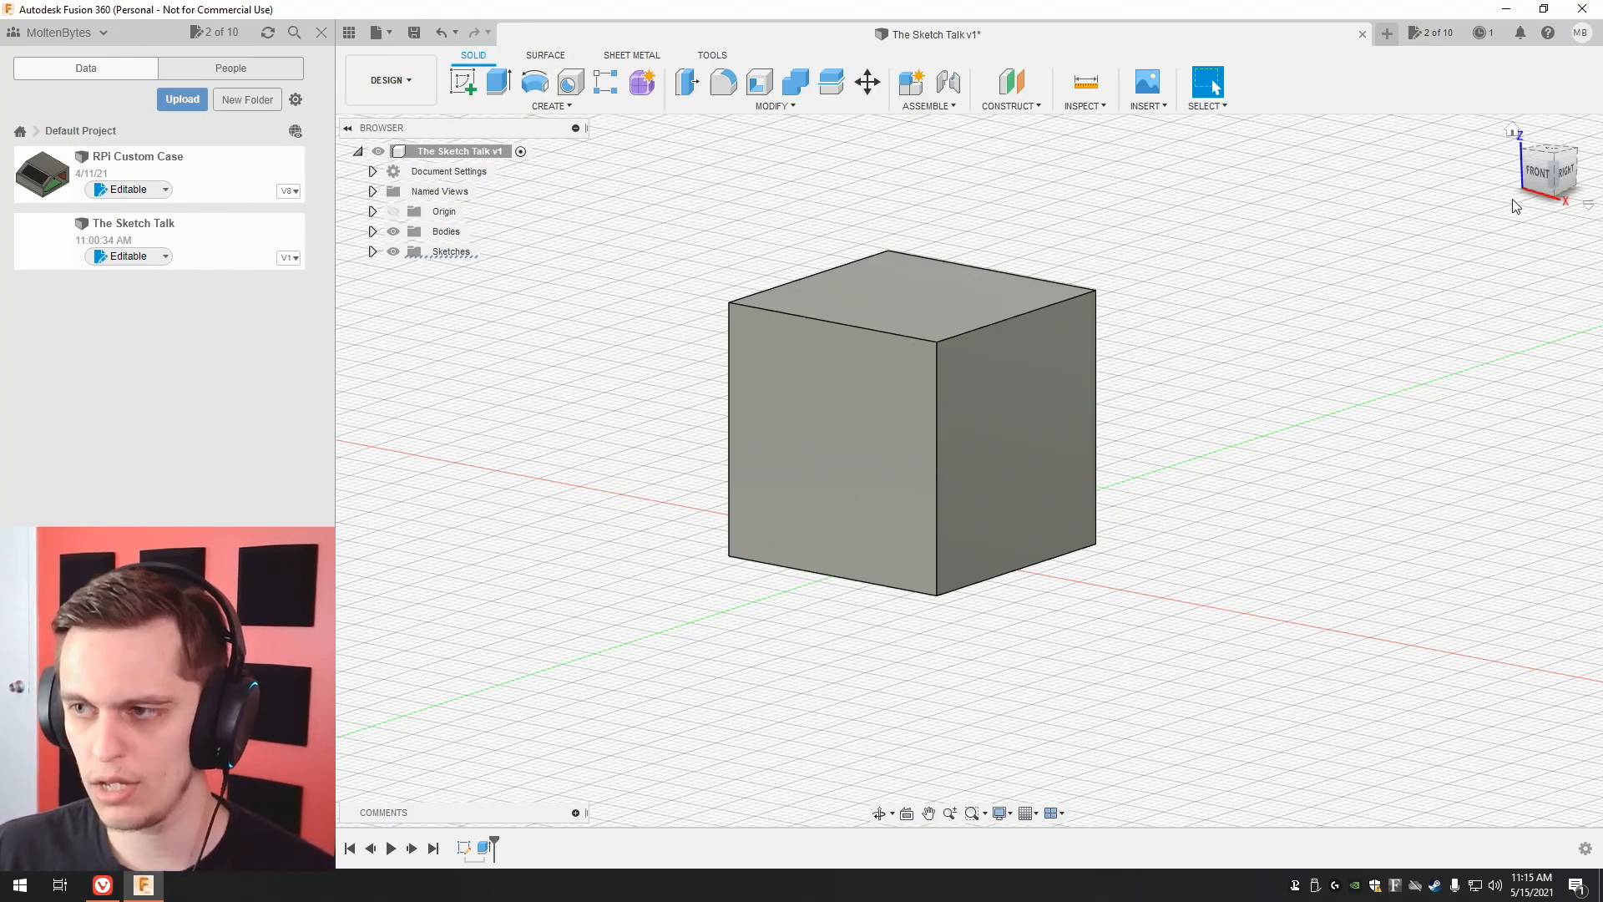
left_click_drag(1539, 177, 1539, 177)
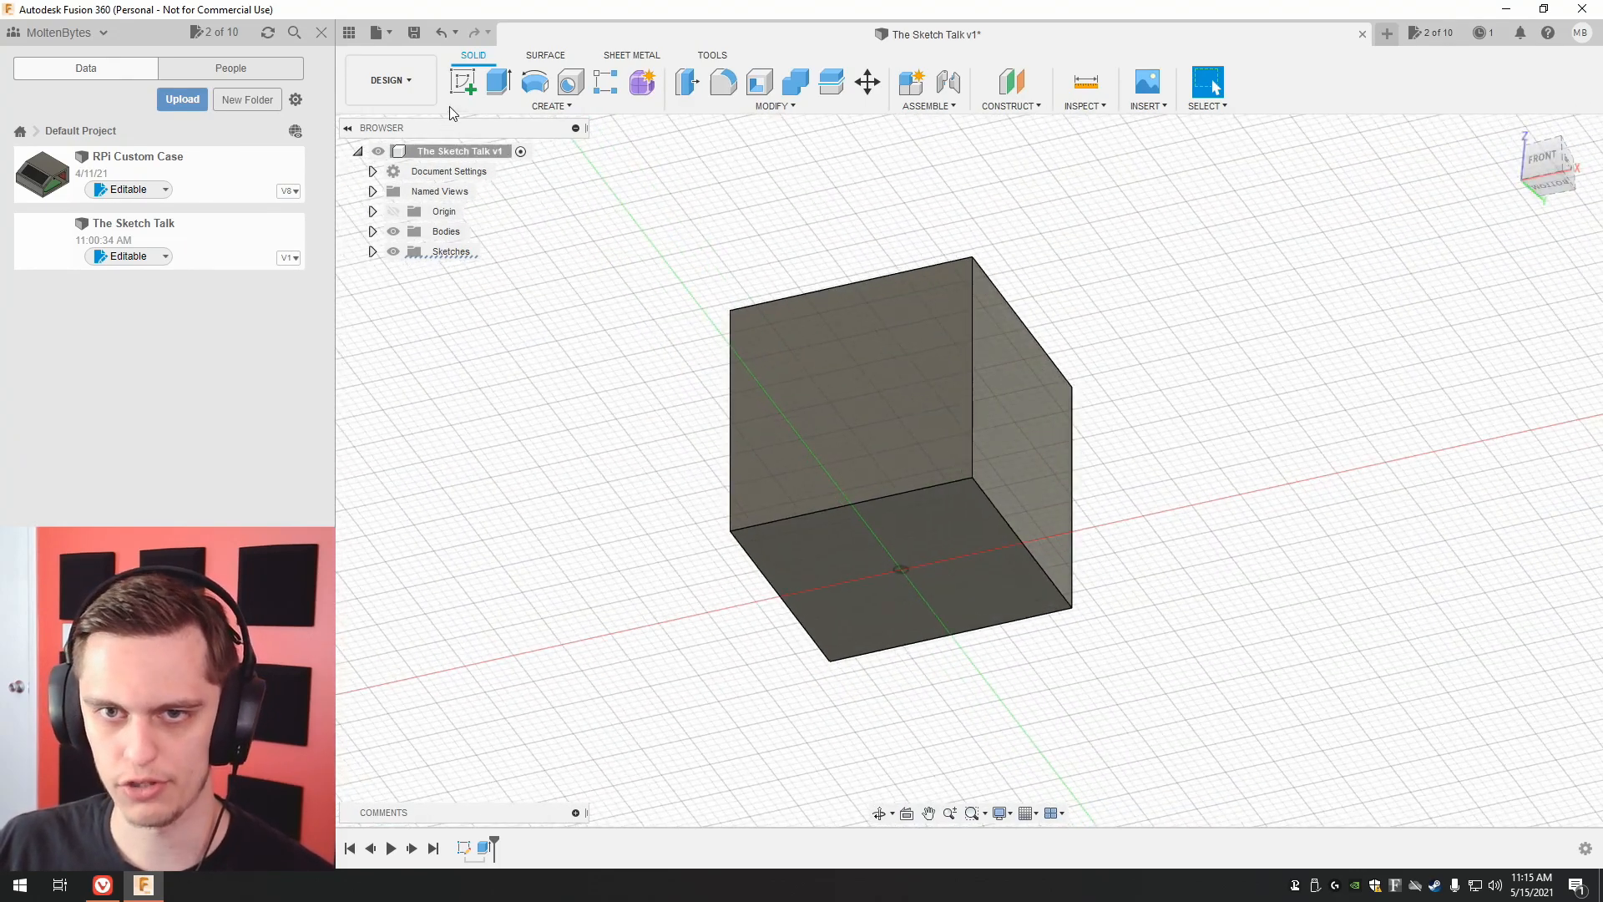
left_click(462, 84)
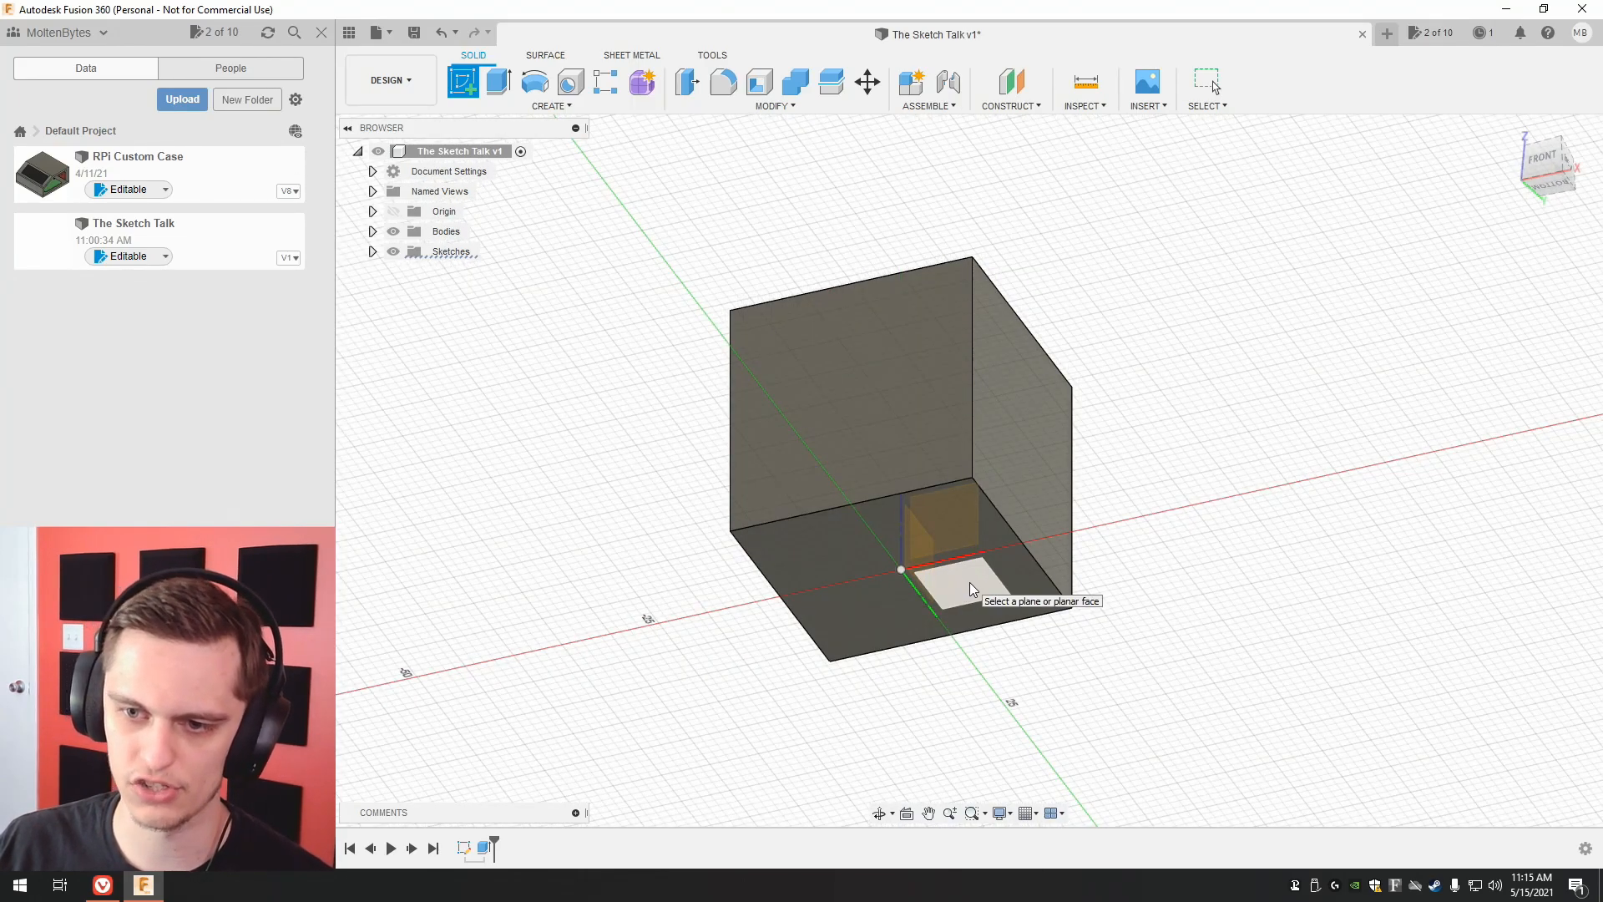
left_click(793, 544)
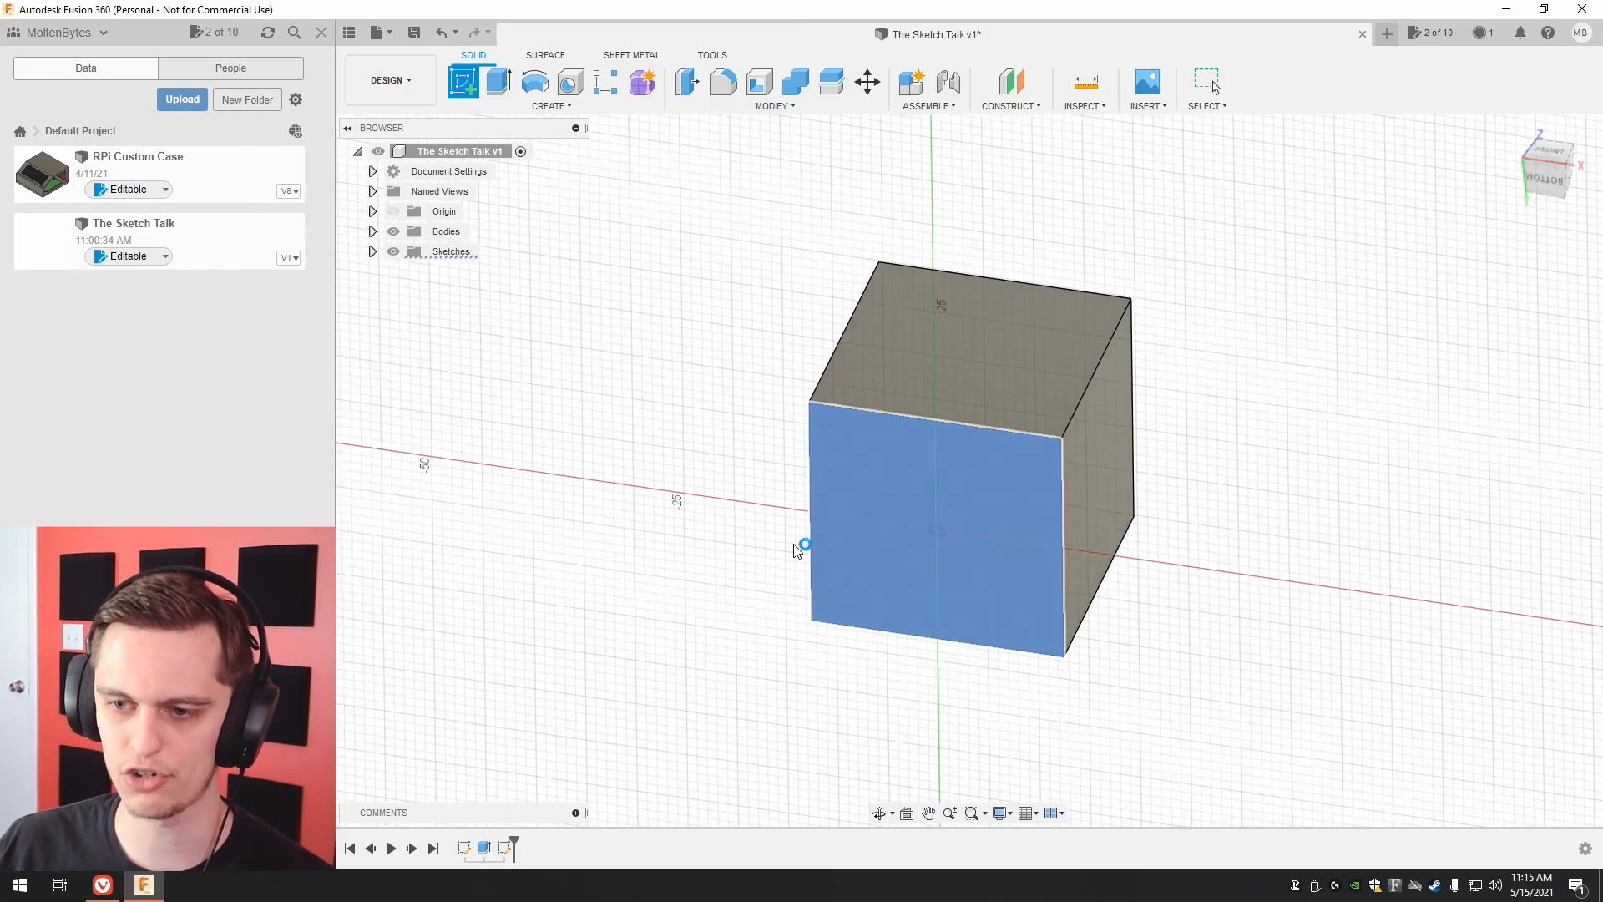
scroll(1014, 600, "up", 5)
middle_click_drag(1094, 529, 894, 526)
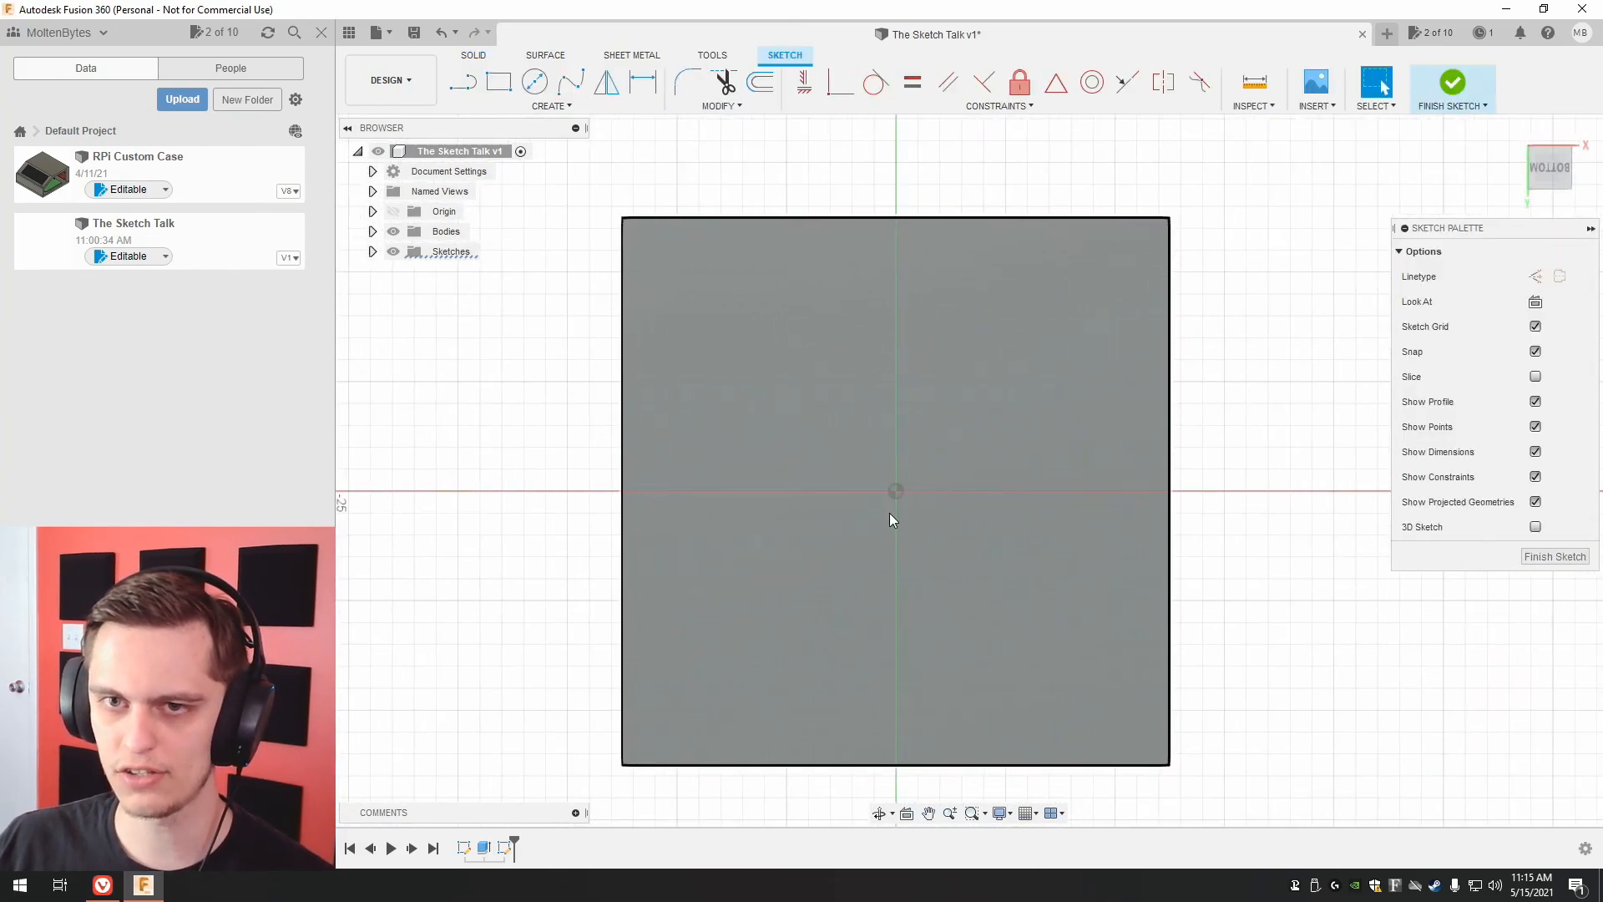
Draw a 5 mm line along the lower edge from the face's lower-left corner and a 2.5 mm perpendicular line inward from its end.
left_click(463, 82)
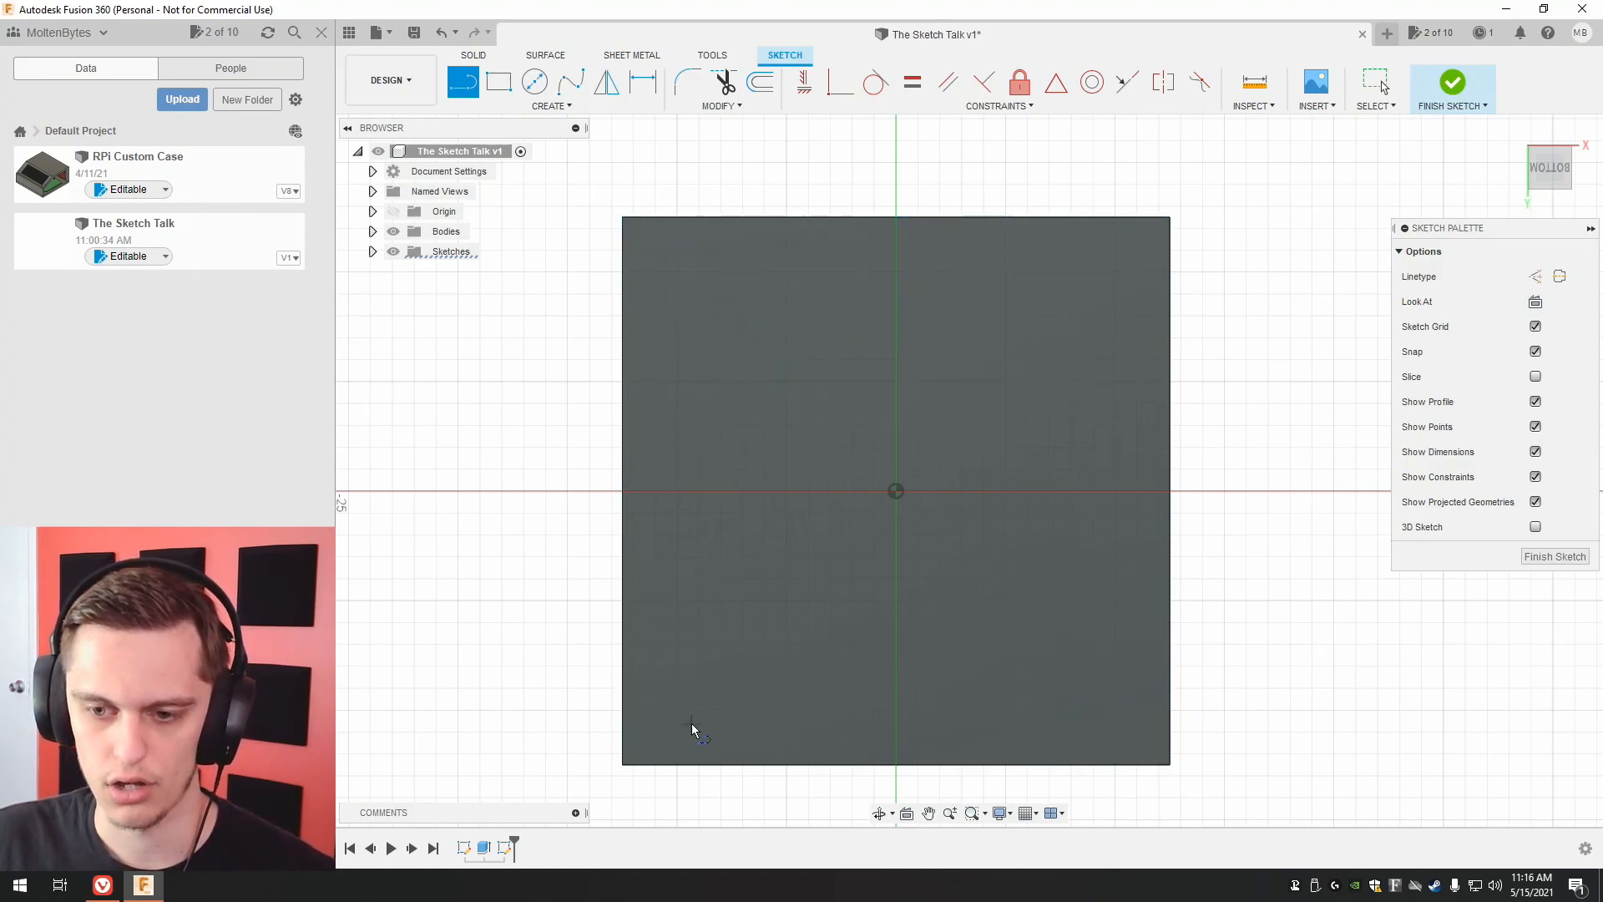
left_click(554, 108)
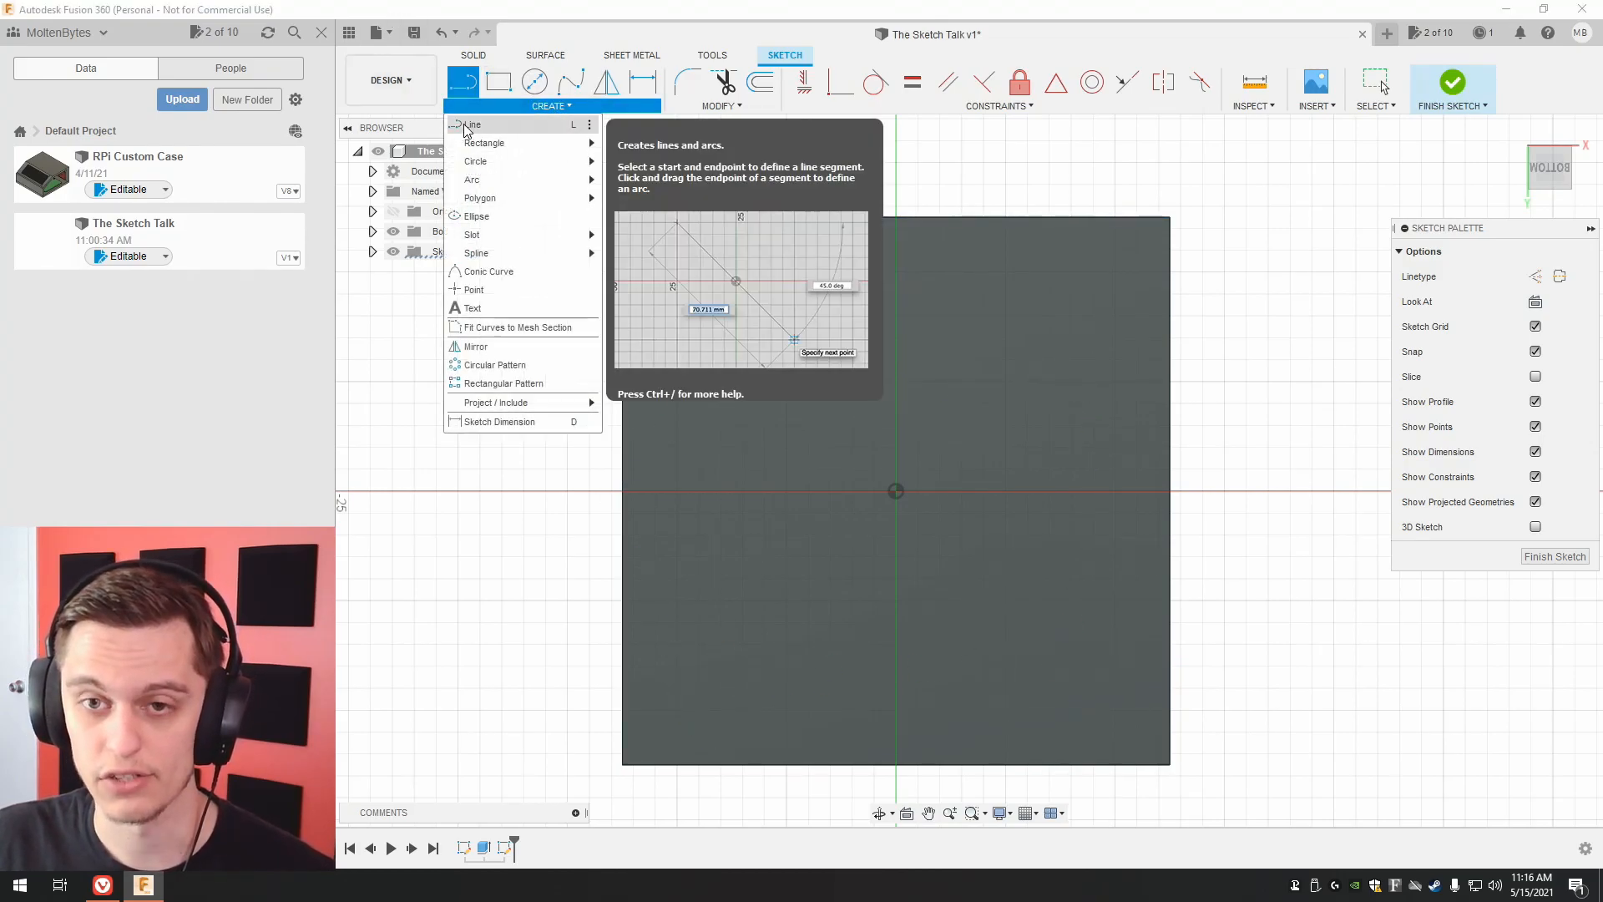
left_click(461, 126)
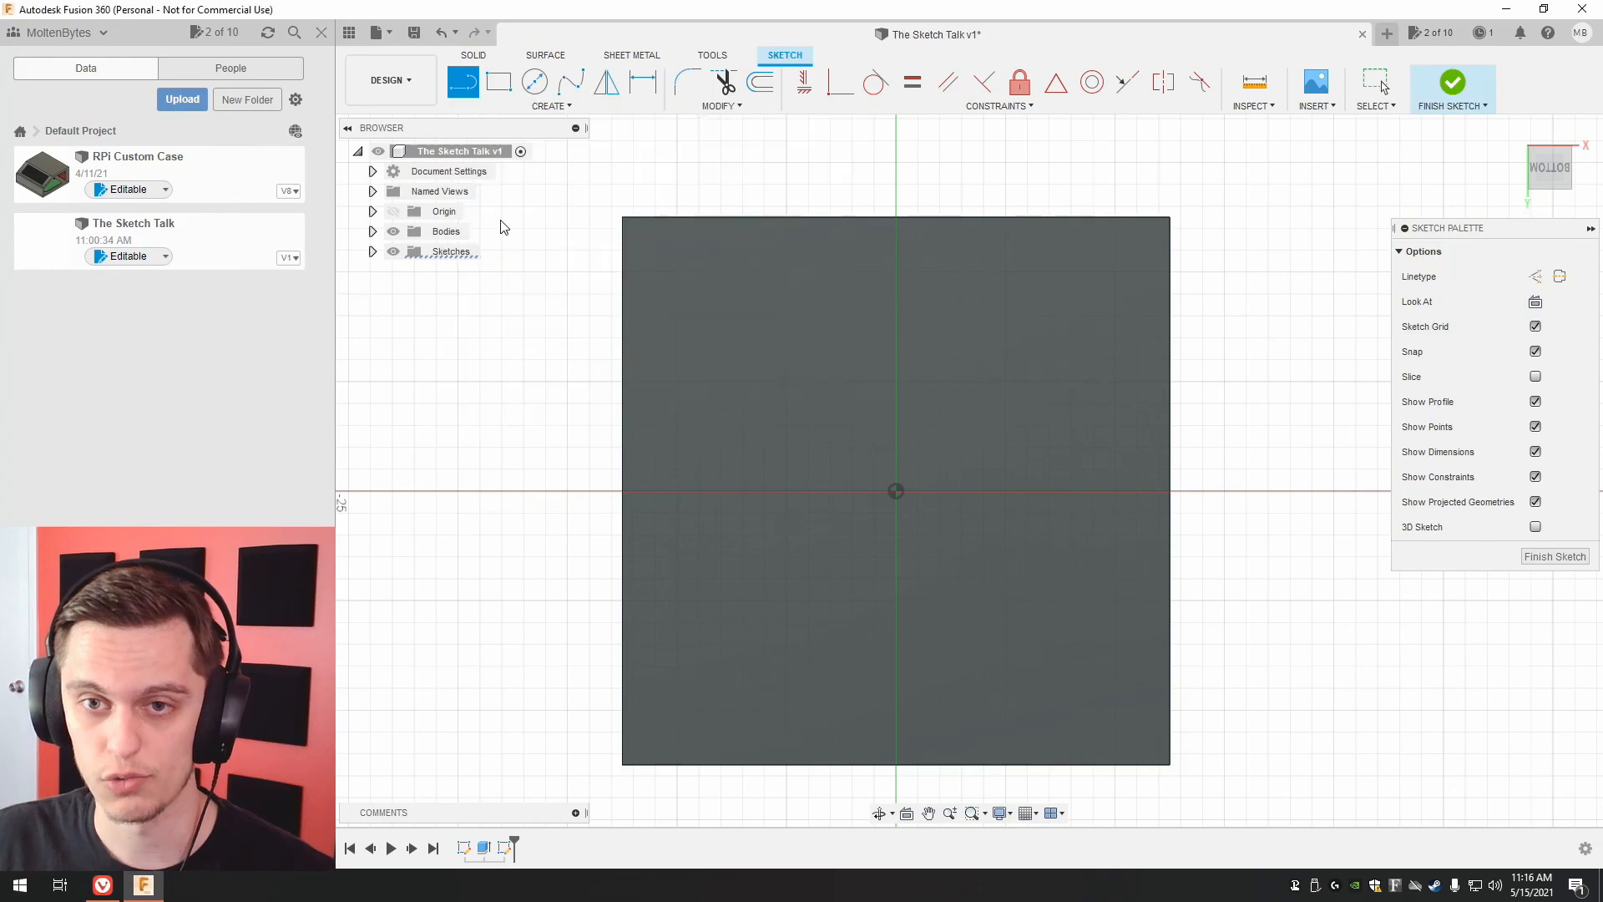
left_click(623, 764)
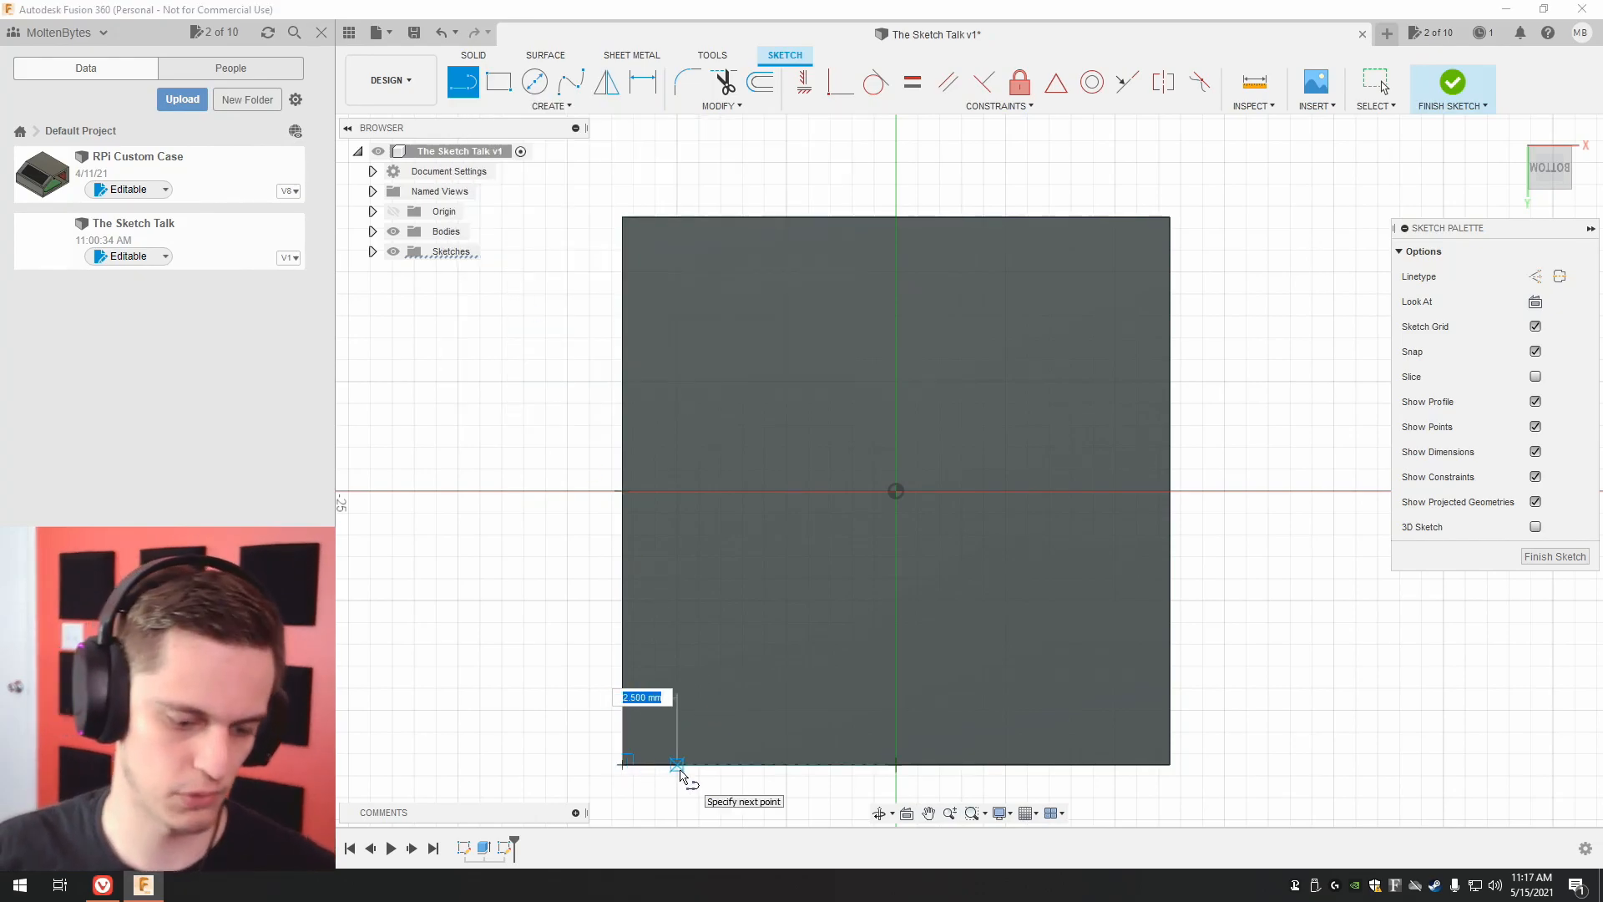
type("5")
key("Return")
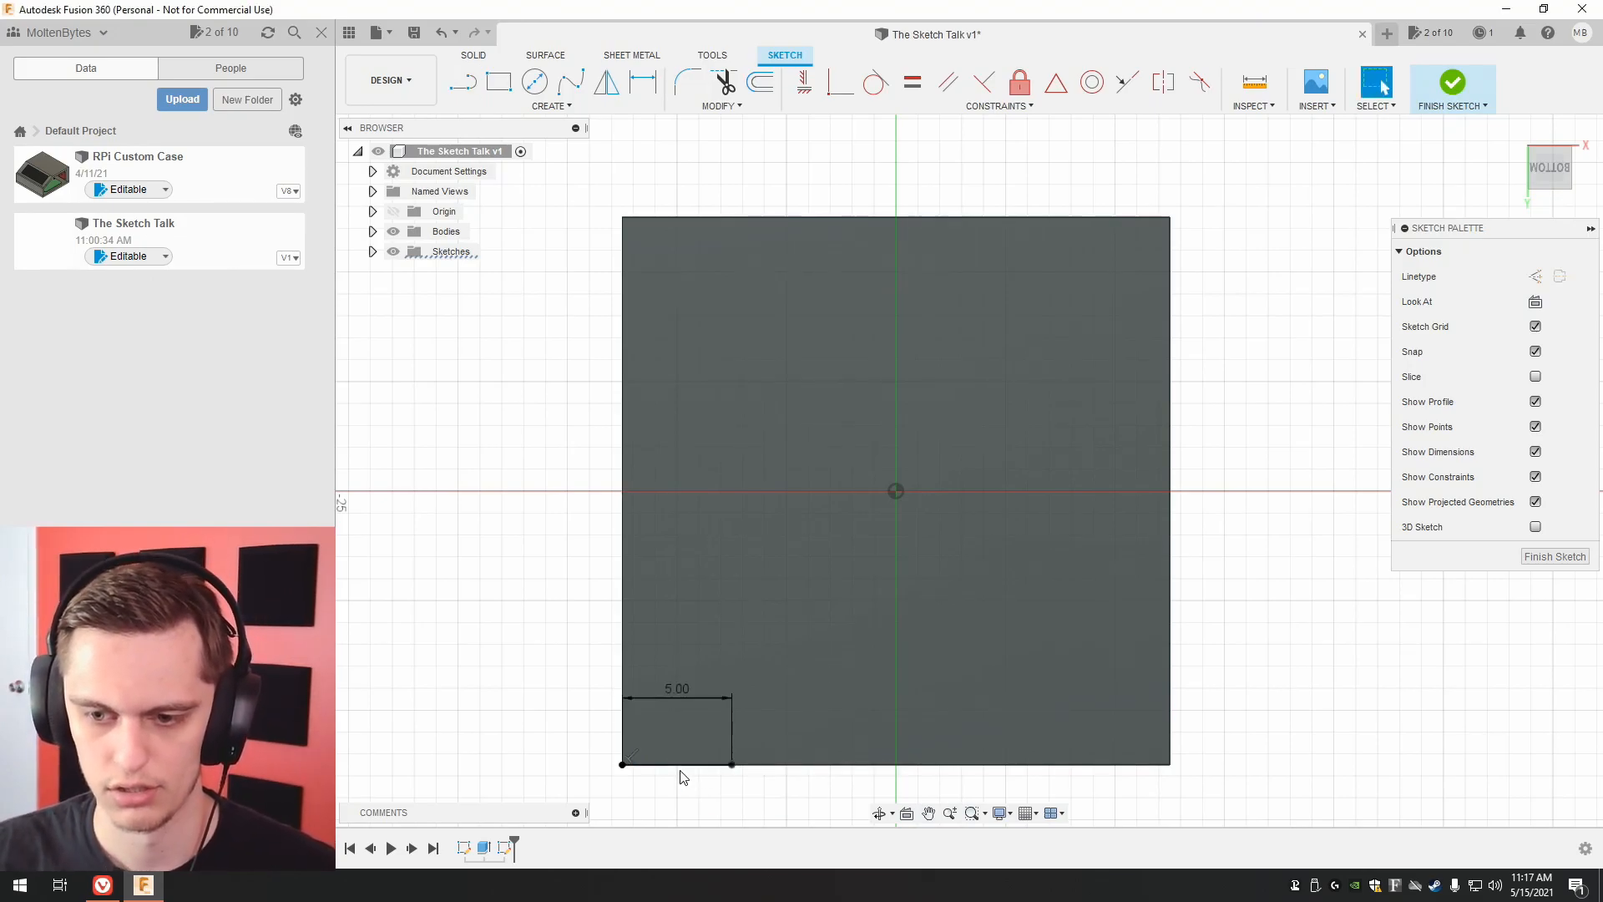
left_click(733, 764)
type("2.5")
key("Return")
key("Escape")
mouse_move(683, 689)
left_mouse_down()
mouse_move(680, 736)
mouse_move(753, 724)
left_mouse_up()
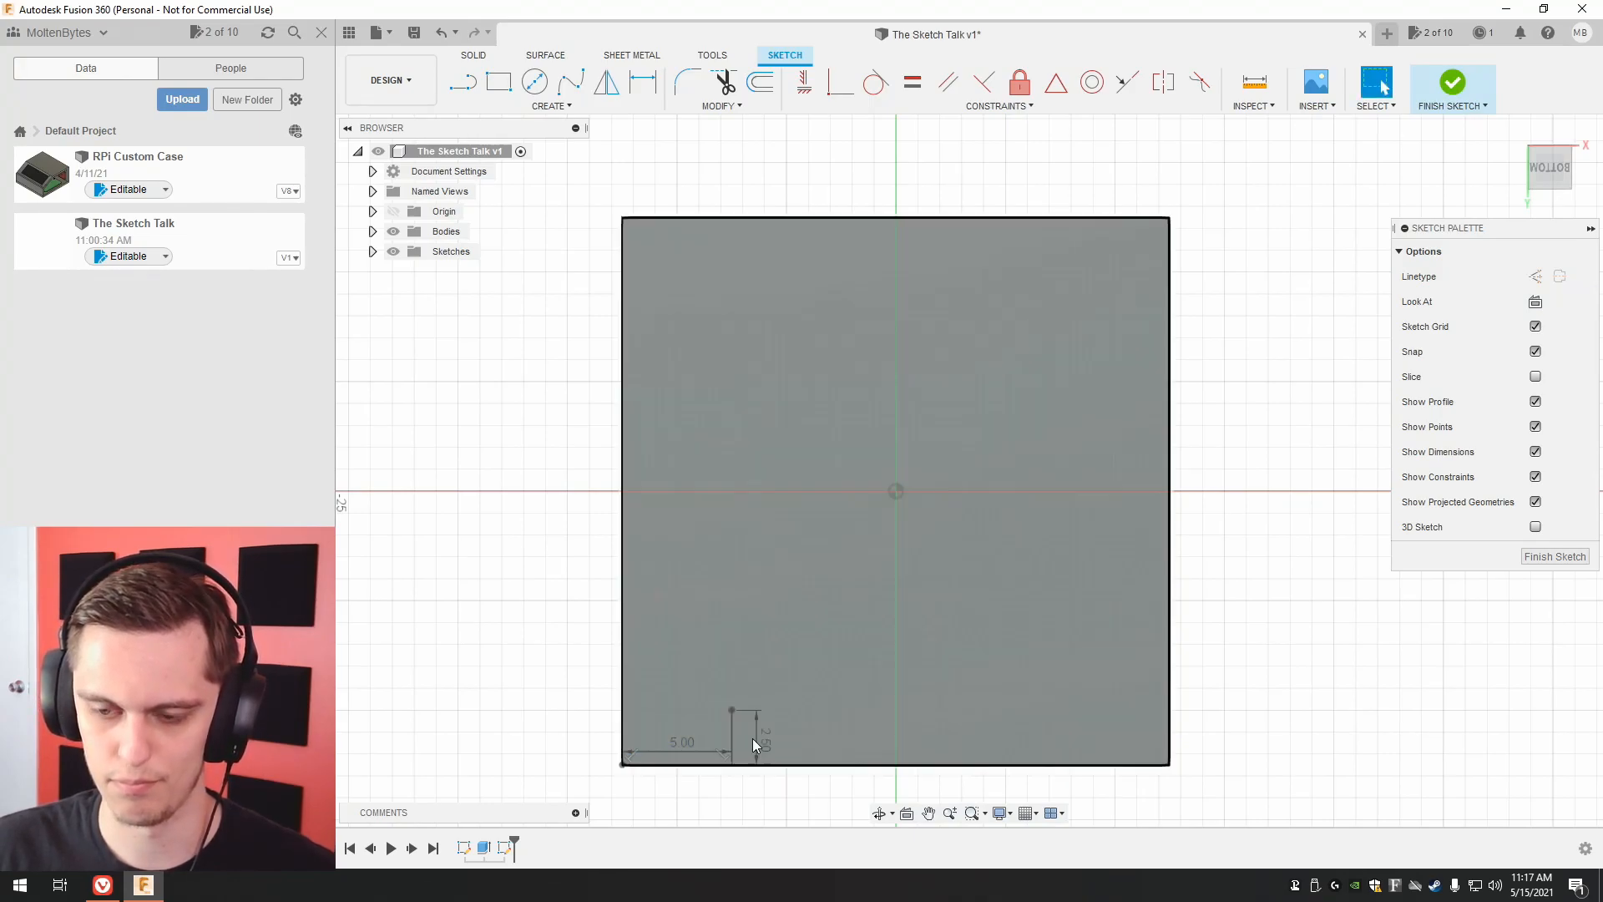
Draw a 3.5 mm diameter circle centered on the free end of the 2.5 mm line.
left_click(535, 82)
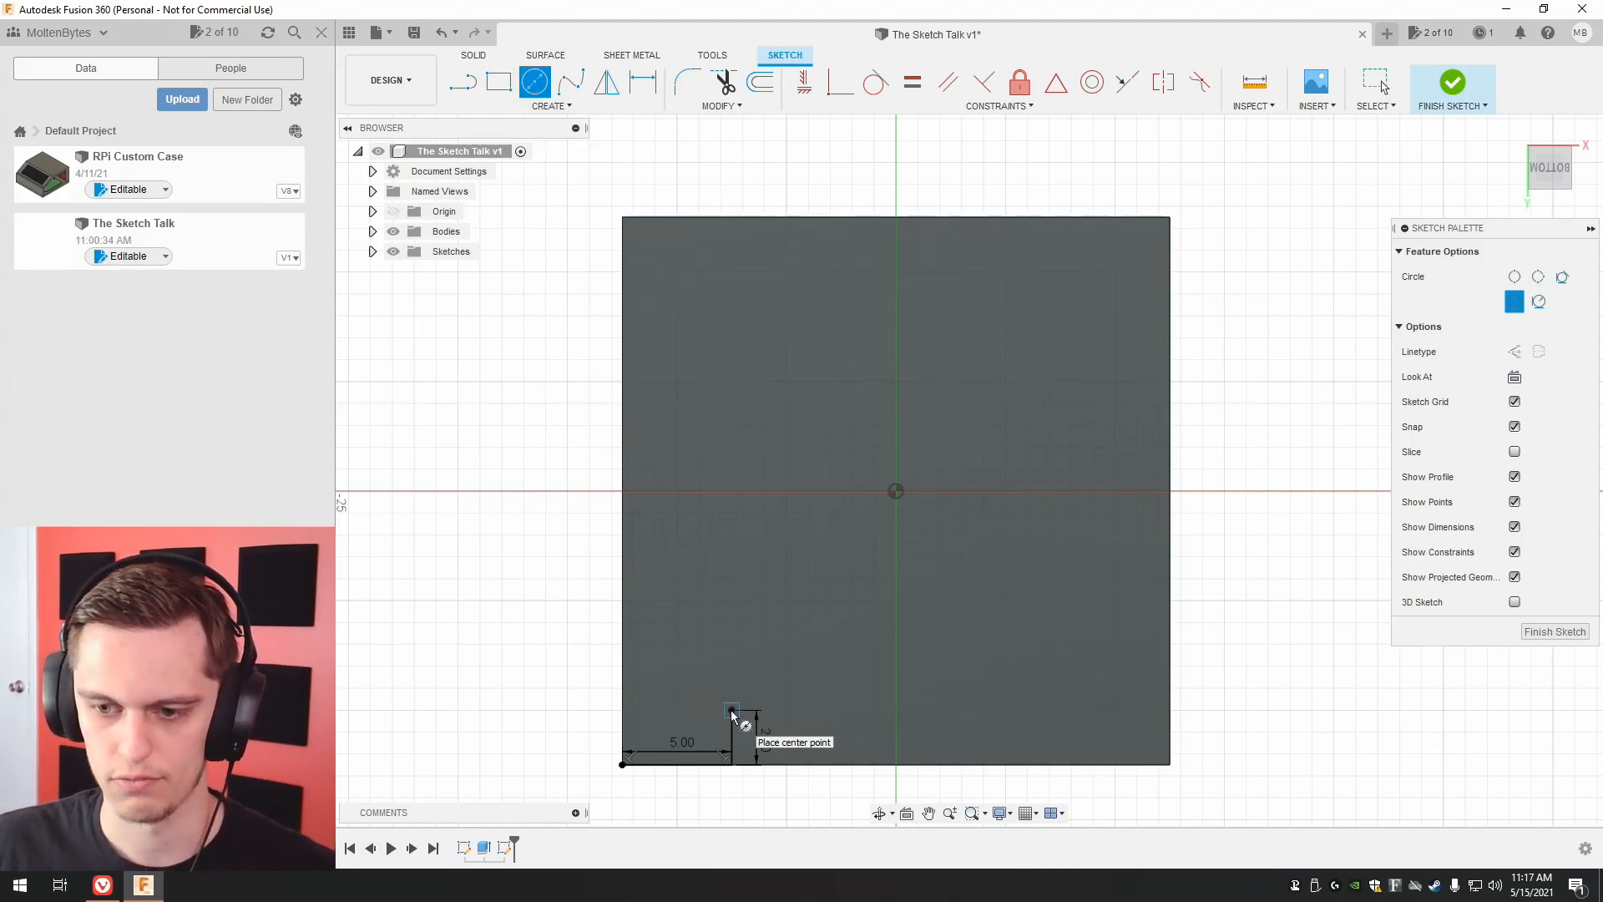
left_click(732, 709)
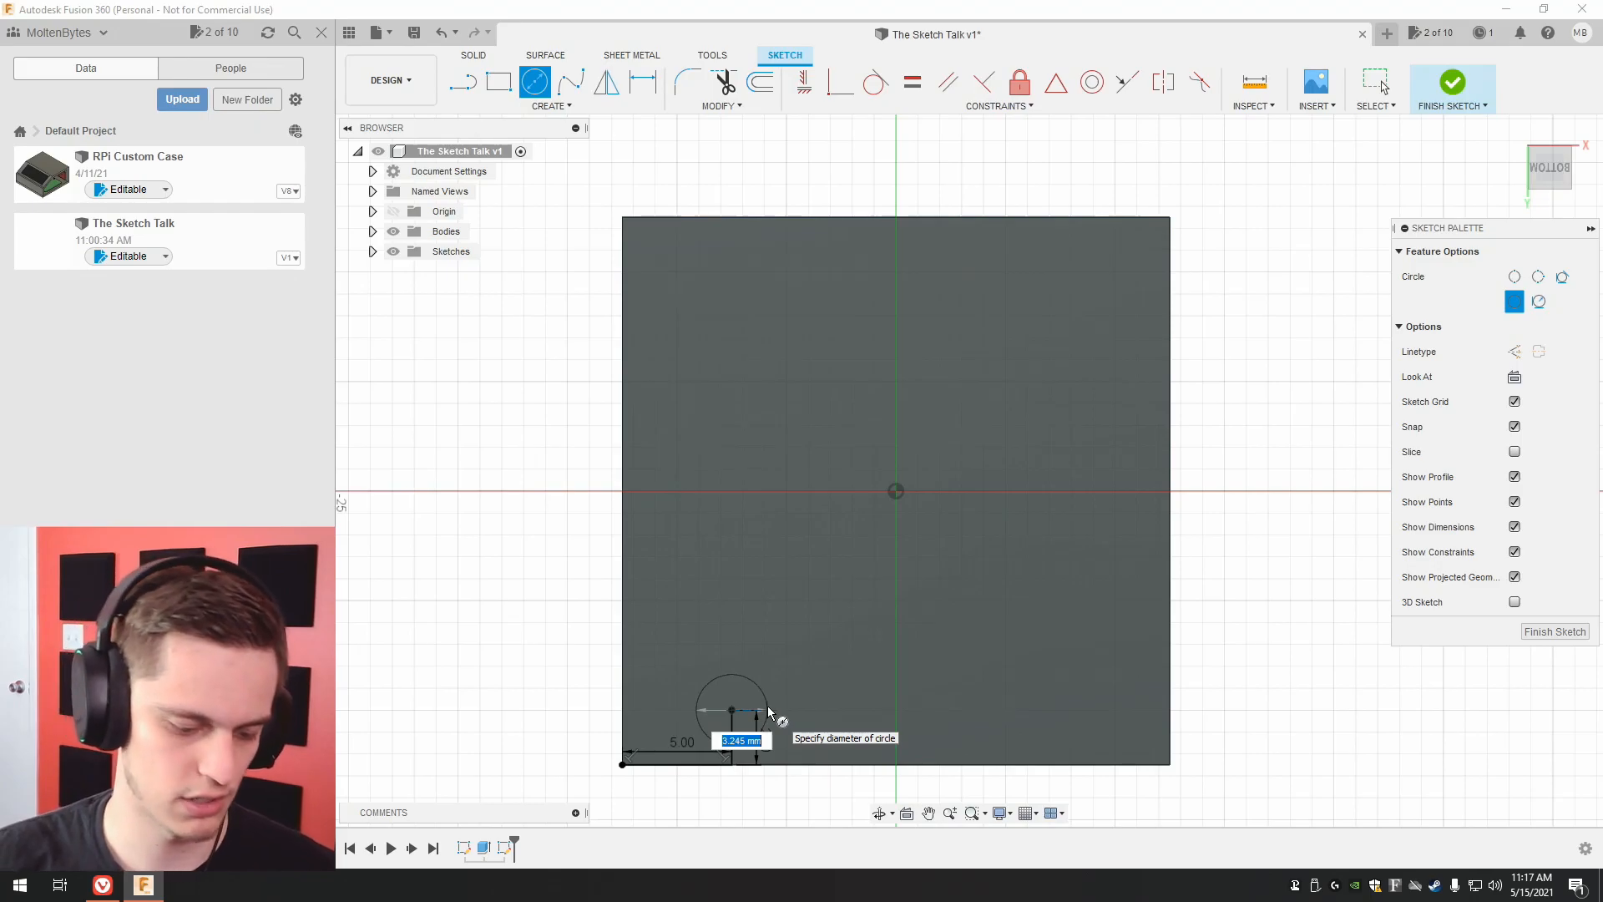
type("3.5")
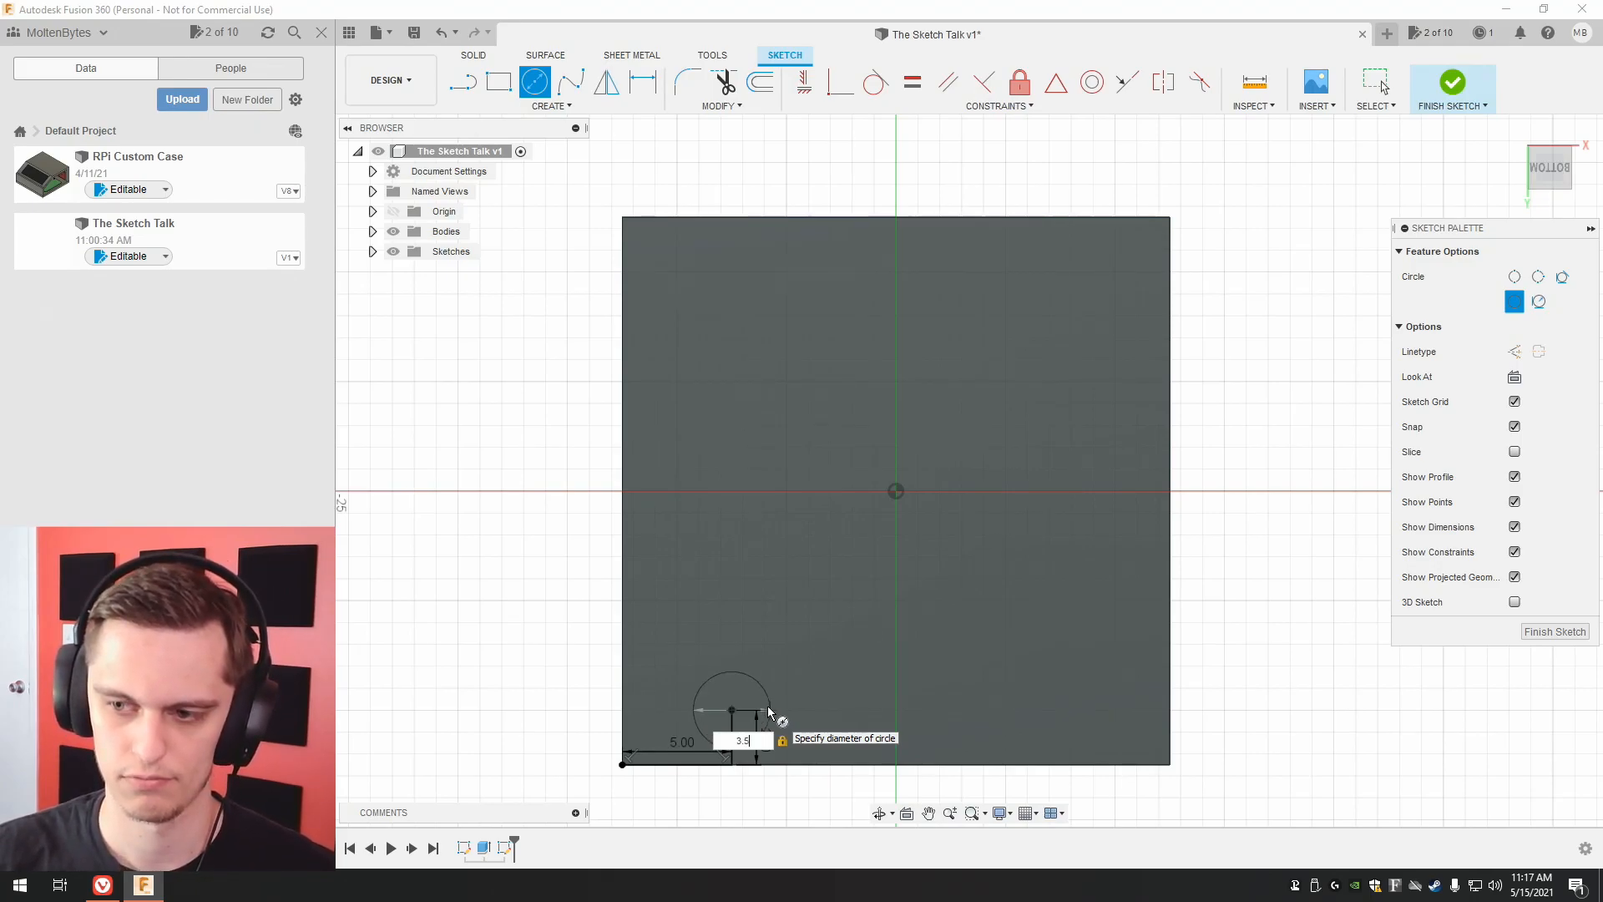
key("Return")
key("Escape")
middle_click_drag(1322, 569, 1270, 579)
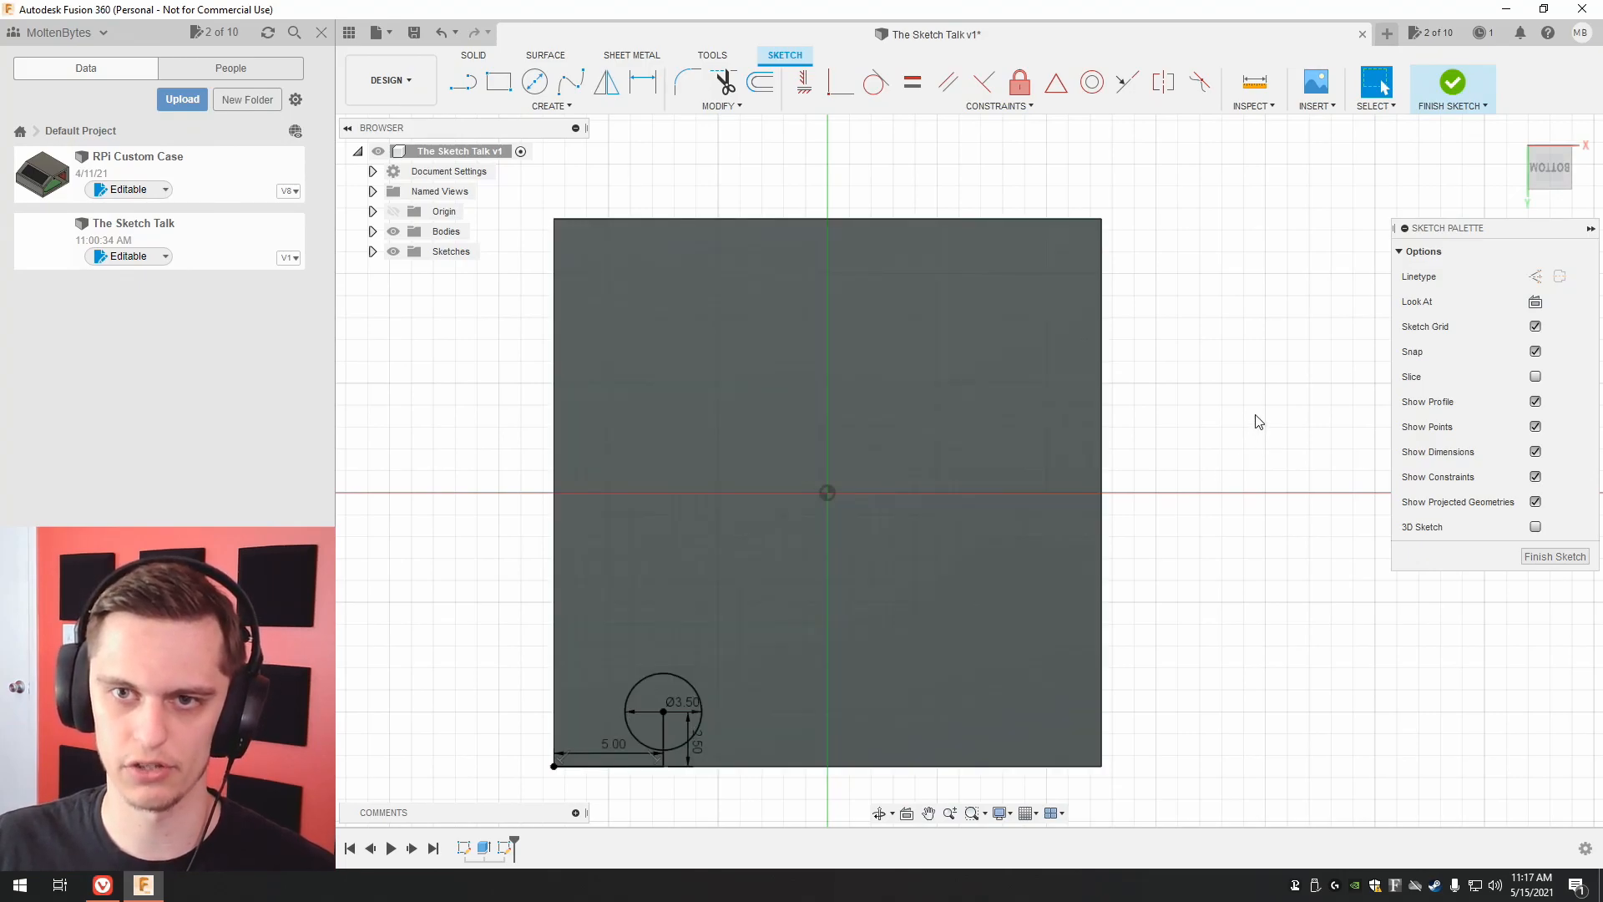
Start a rectangular sketch pattern of the 3.5 mm circle, using the face's lower and right edges as its directions.
left_click(549, 106)
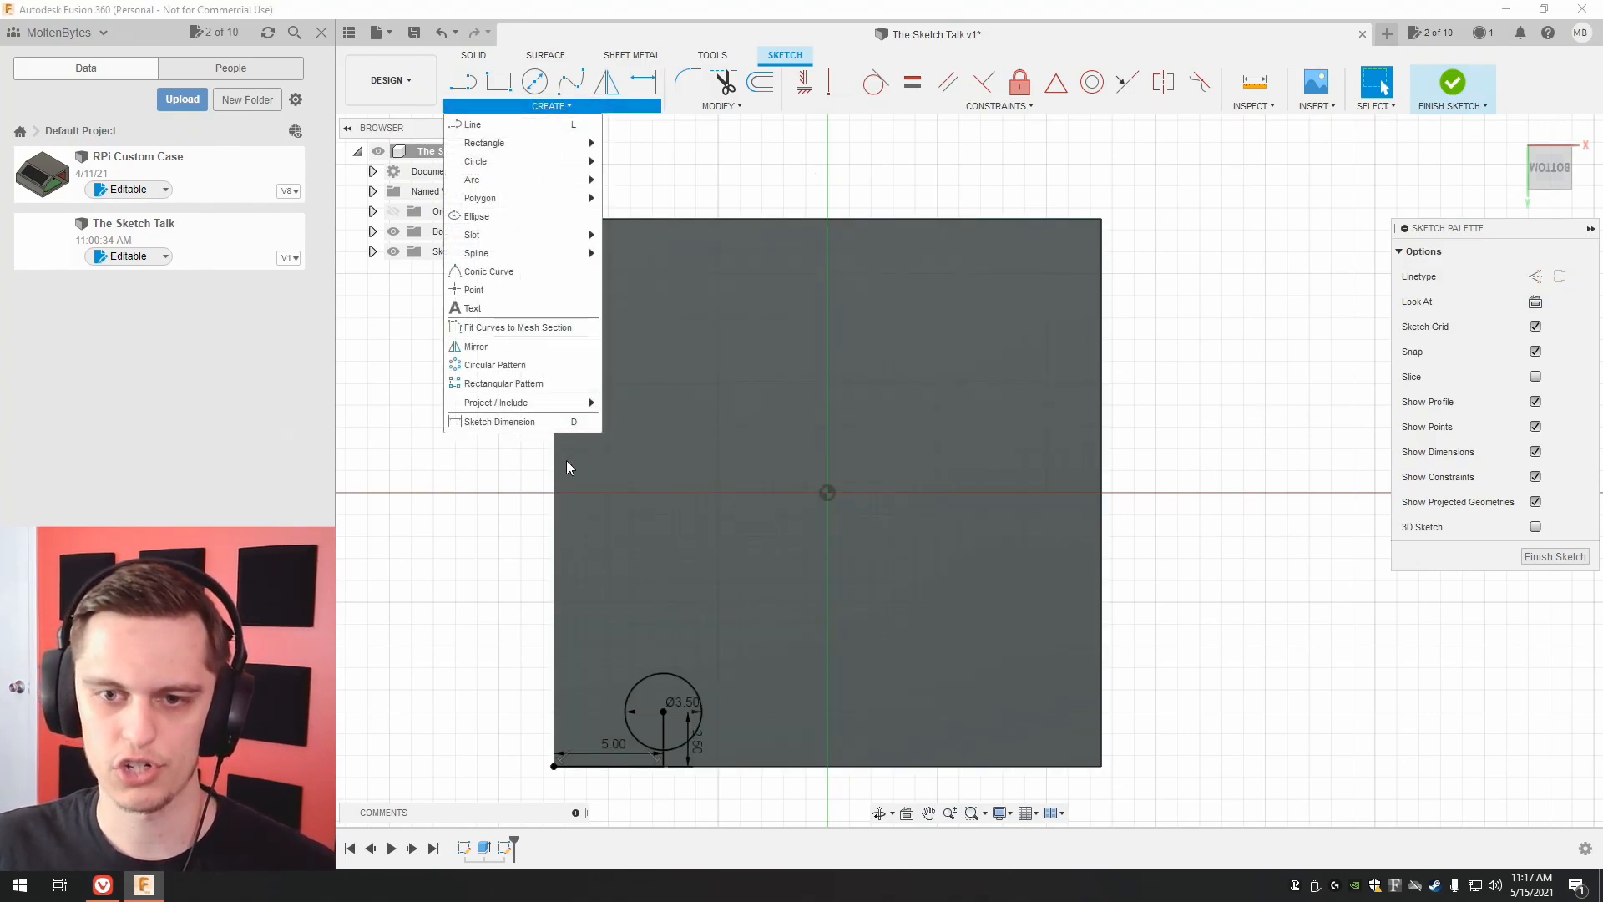
left_click(535, 386)
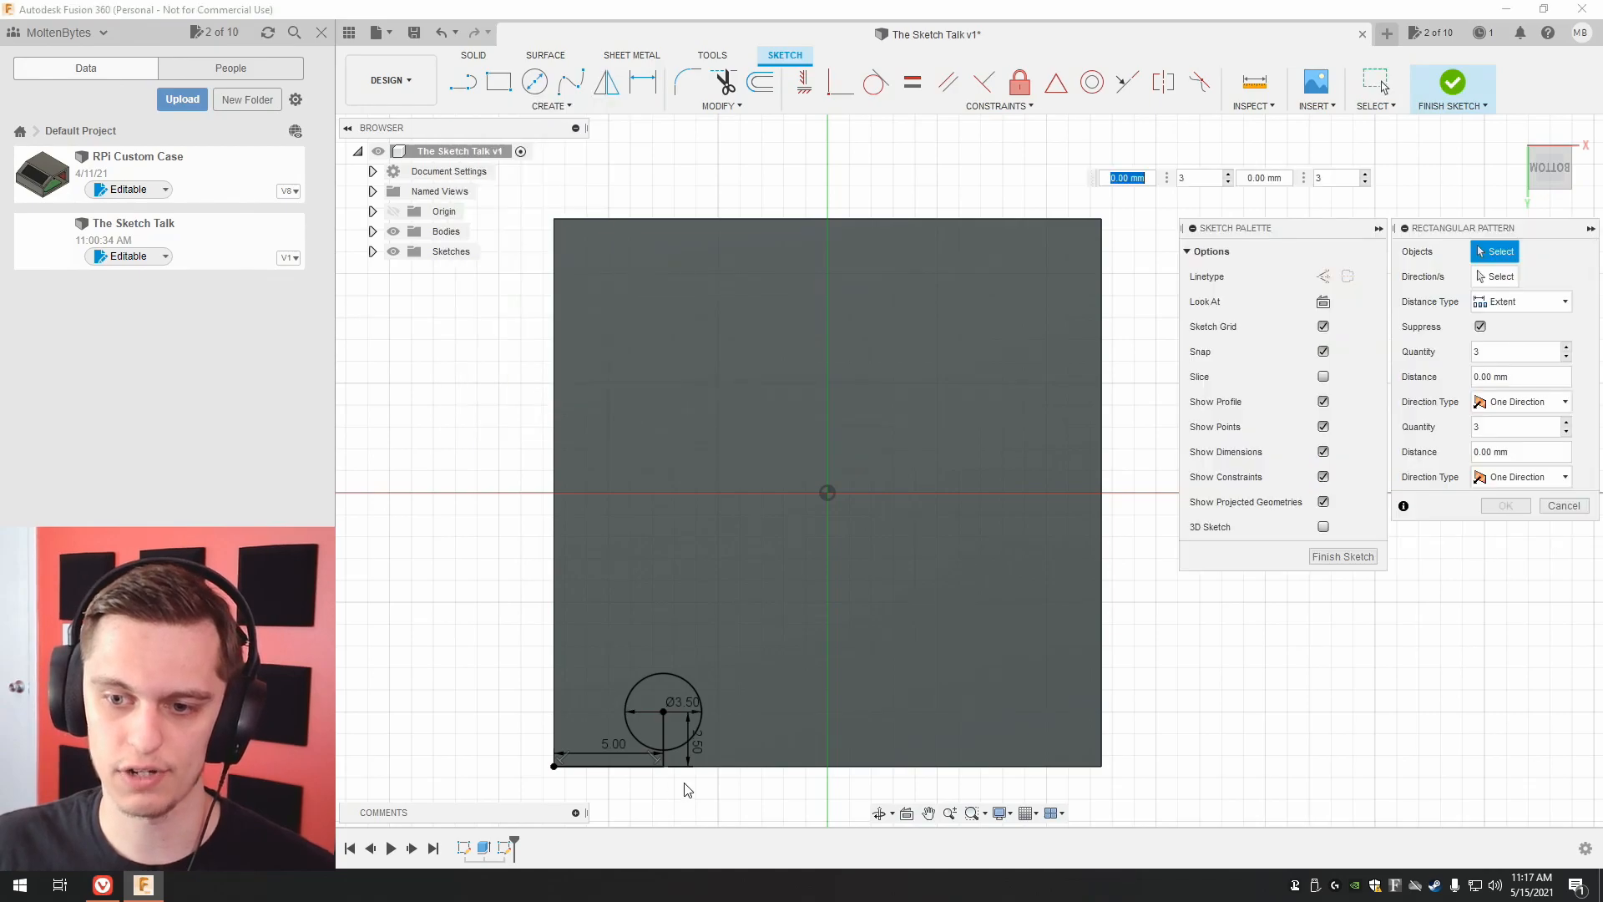
left_click(663, 677)
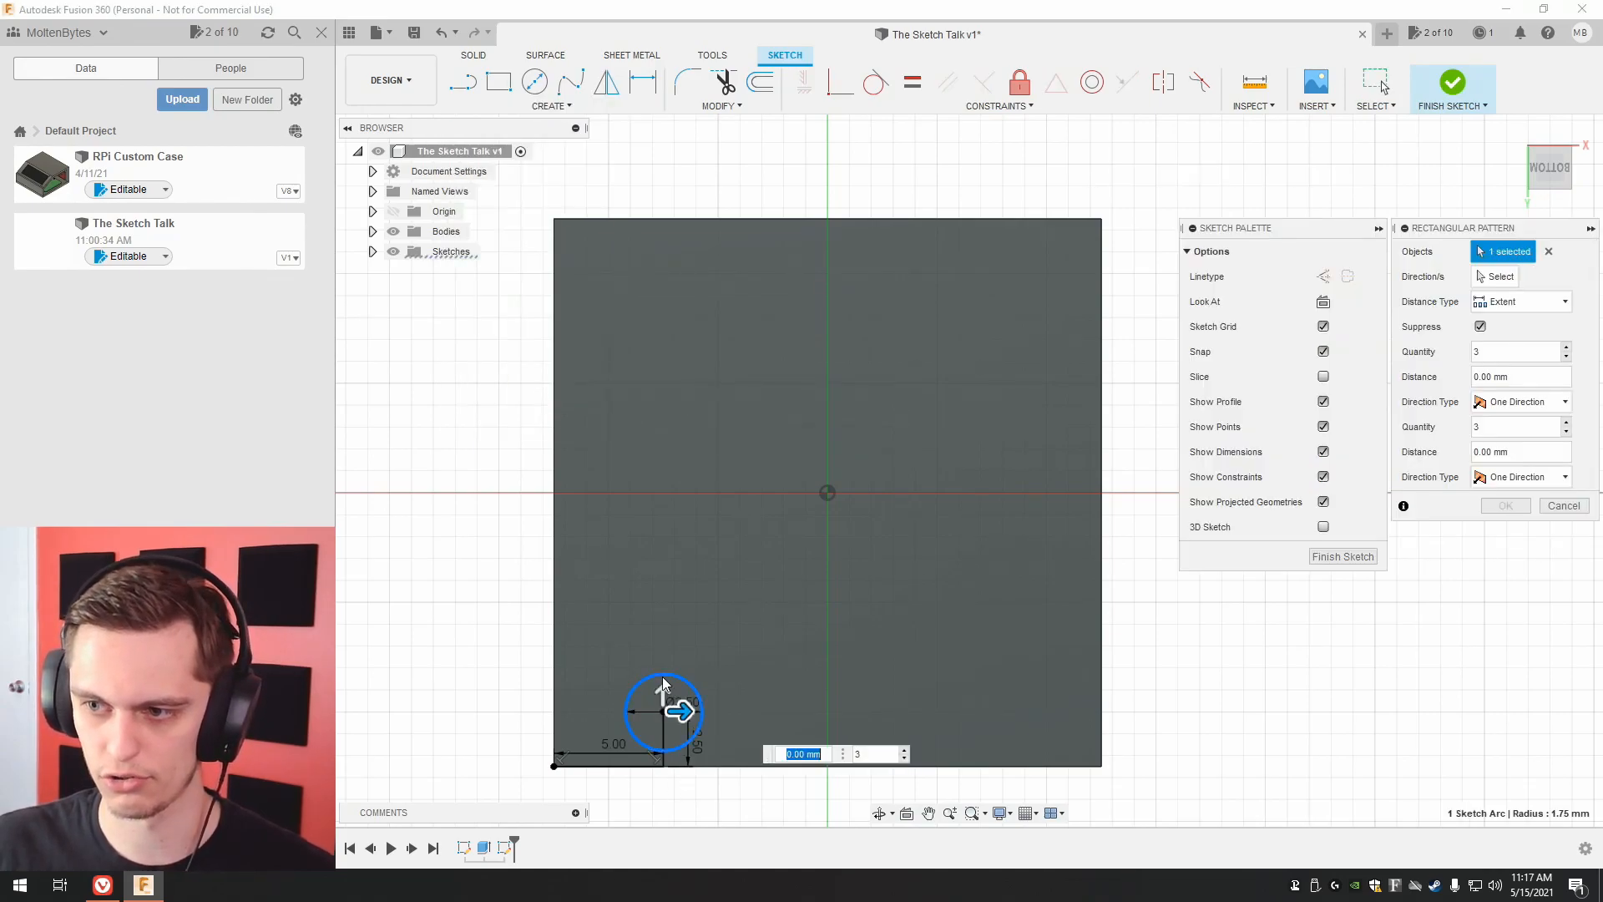
left_click(1496, 277)
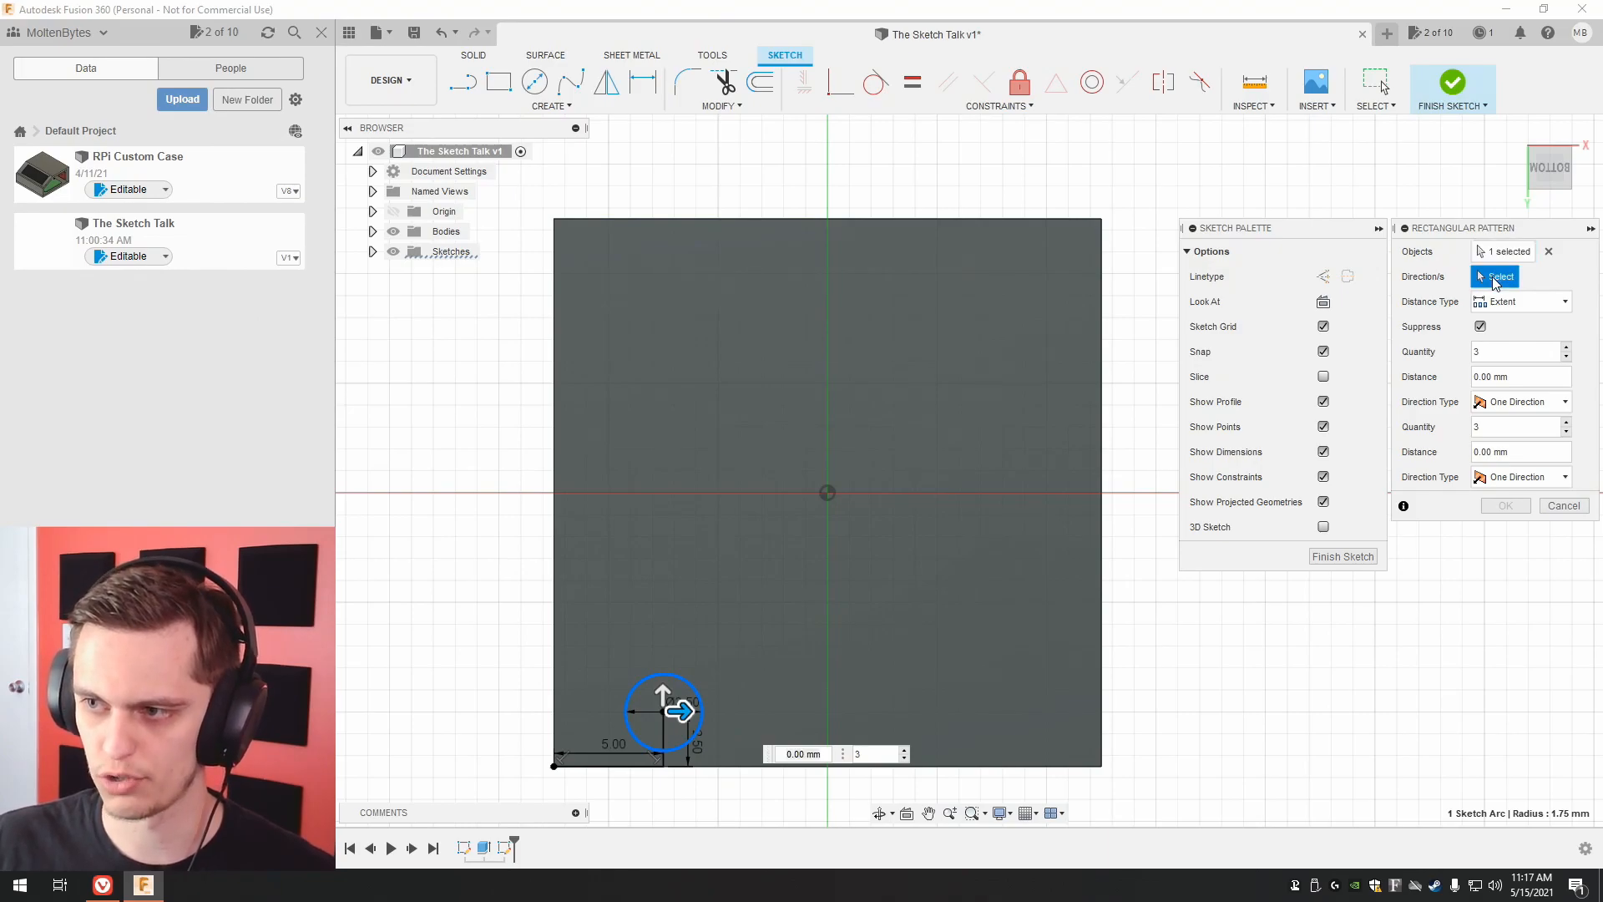
left_click(959, 767)
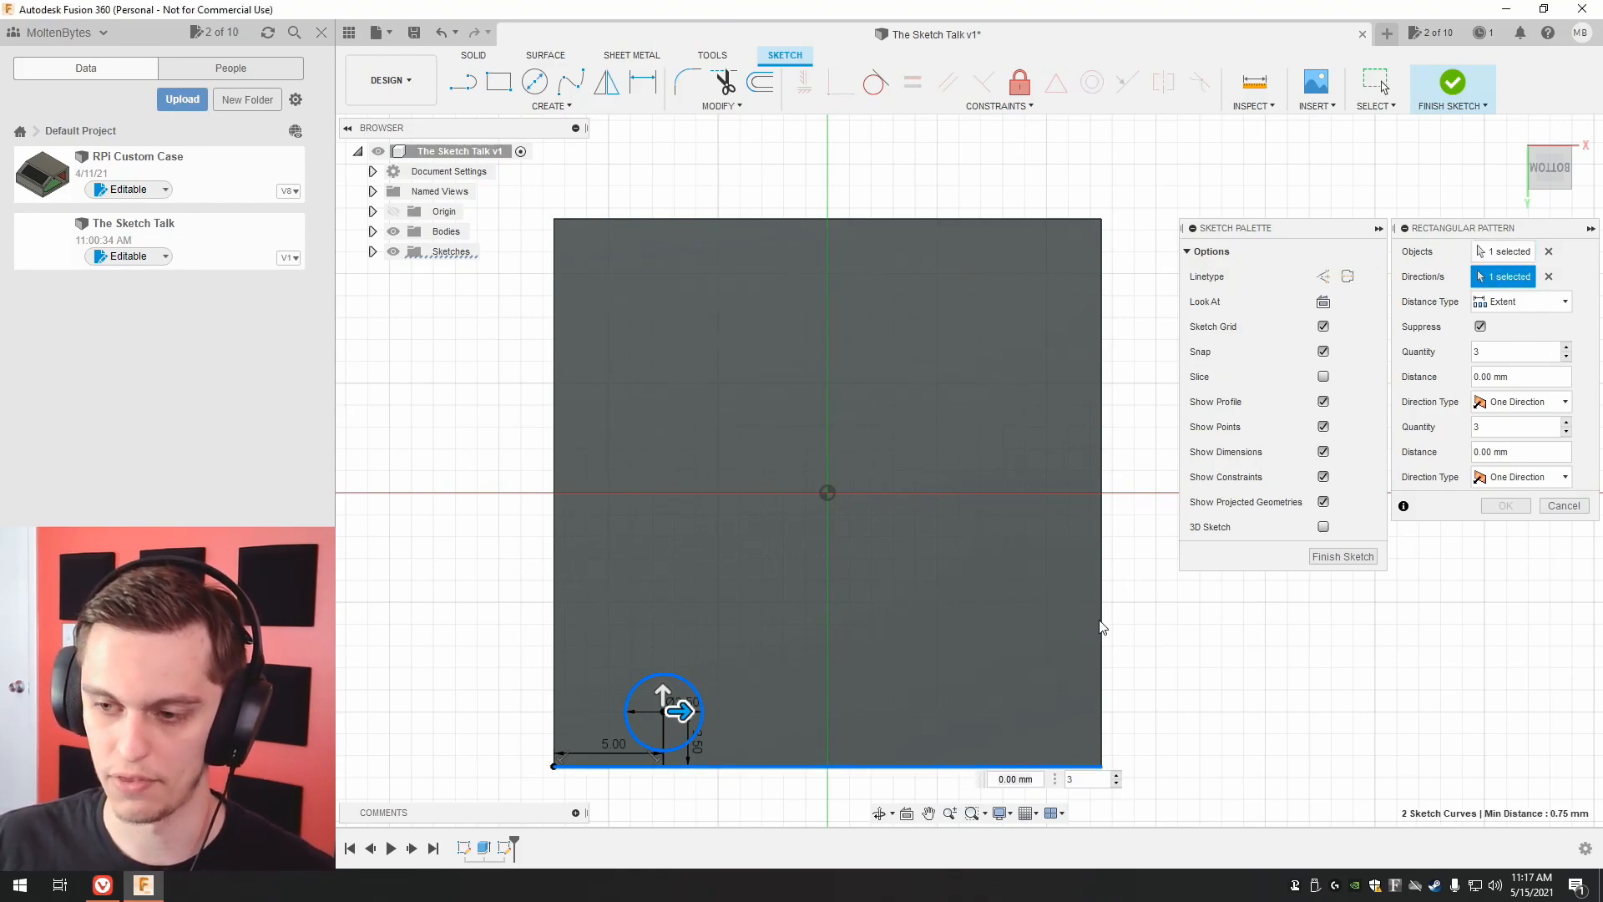
left_click(1105, 626)
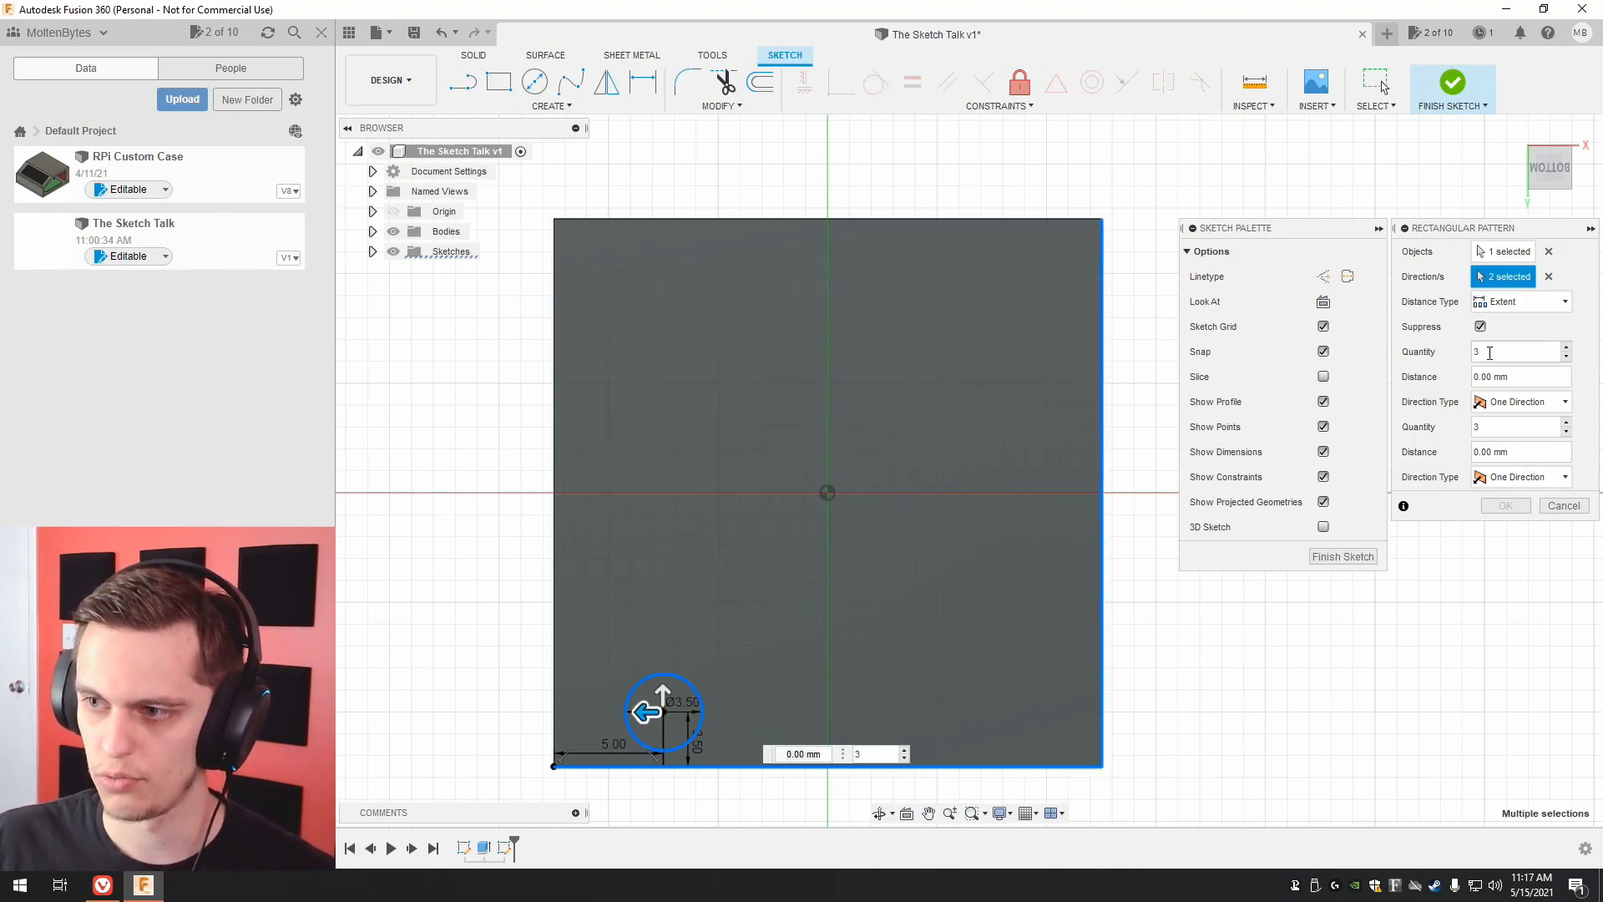
Set the pattern to two instances in each direction, with extents of -16 mm along the lower edge and 20 mm along the right edge.
left_click_drag(650, 710, 998, 700)
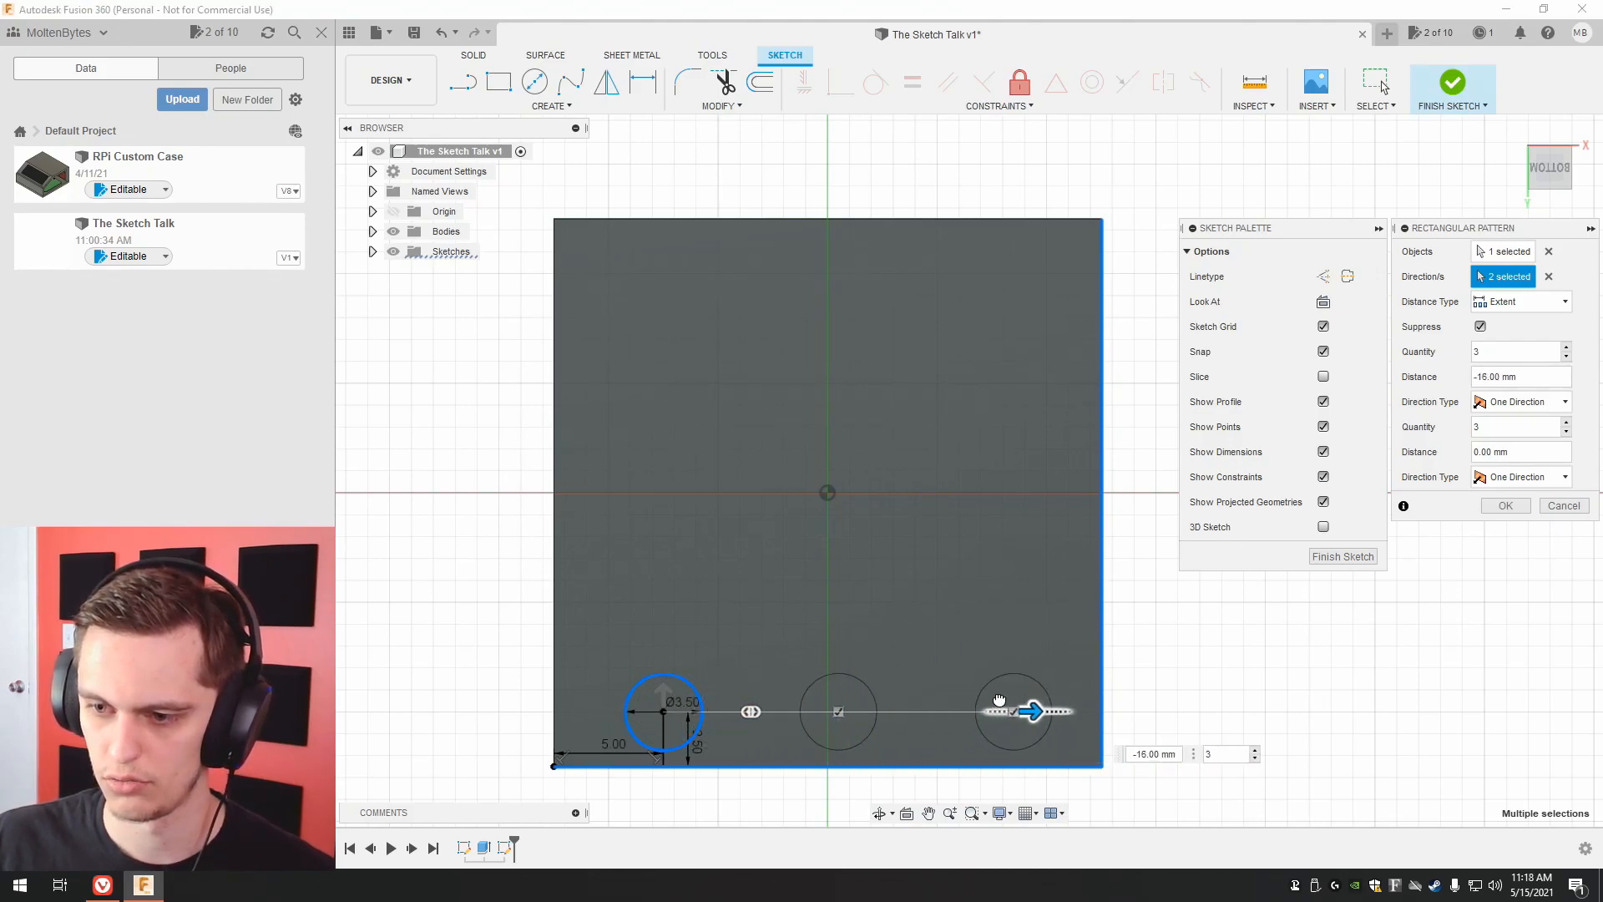
left_click(1038, 710)
mouse_move(1039, 711)
left_mouse_down()
mouse_move(971, 712)
mouse_move(1060, 713)
mouse_move(1038, 712)
left_mouse_up()
left_click(1567, 357)
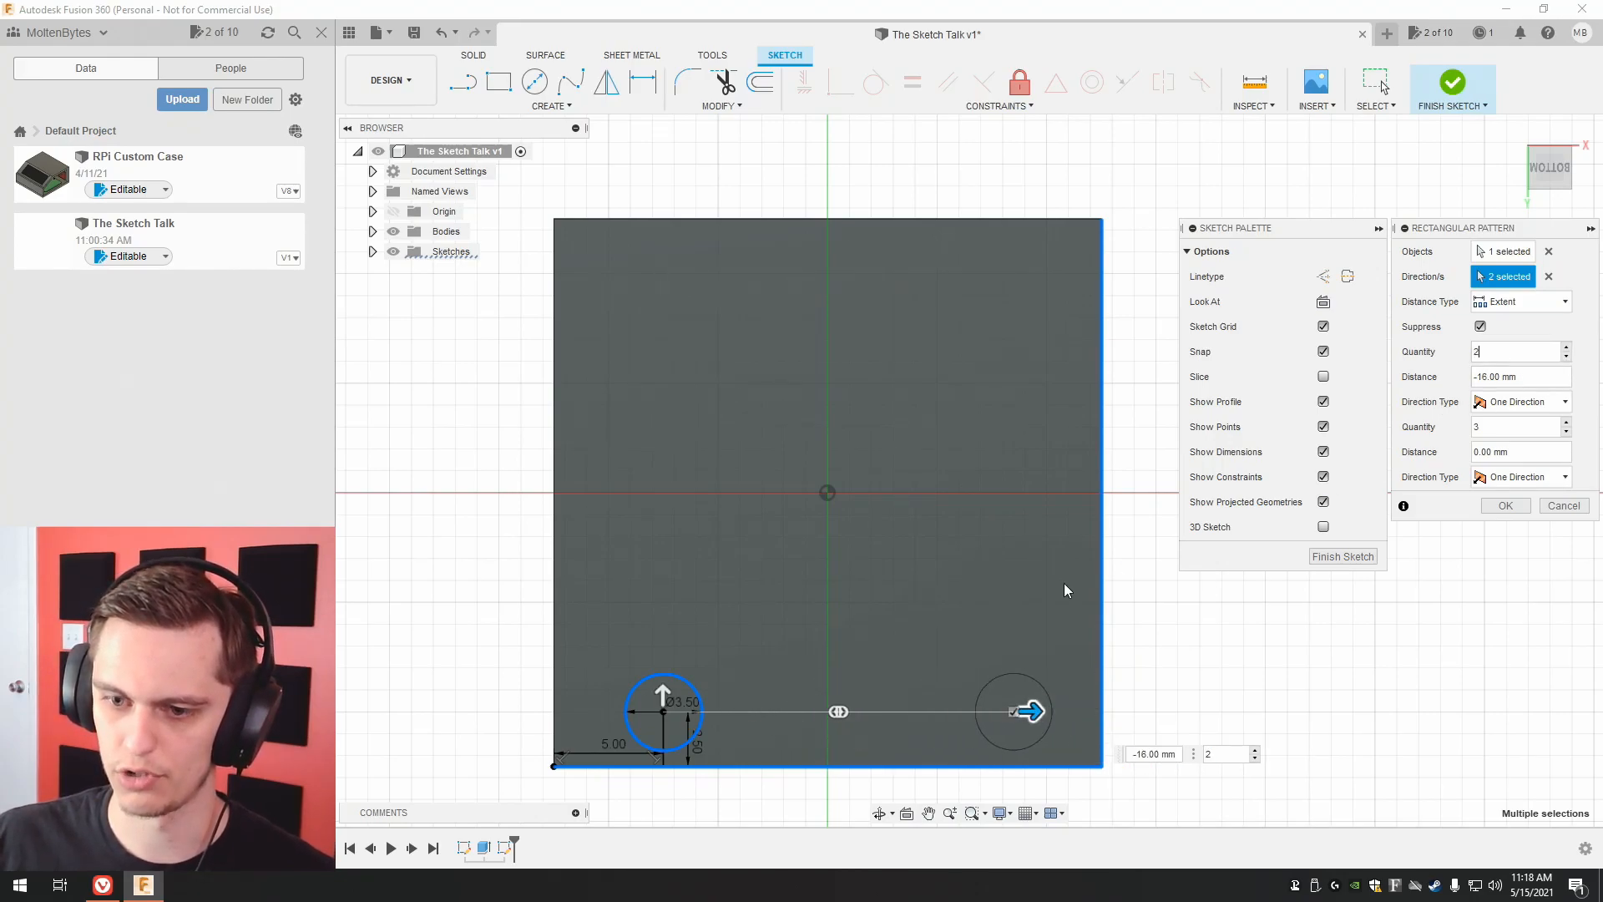
left_click_drag(661, 692, 662, 256)
left_click(1567, 432)
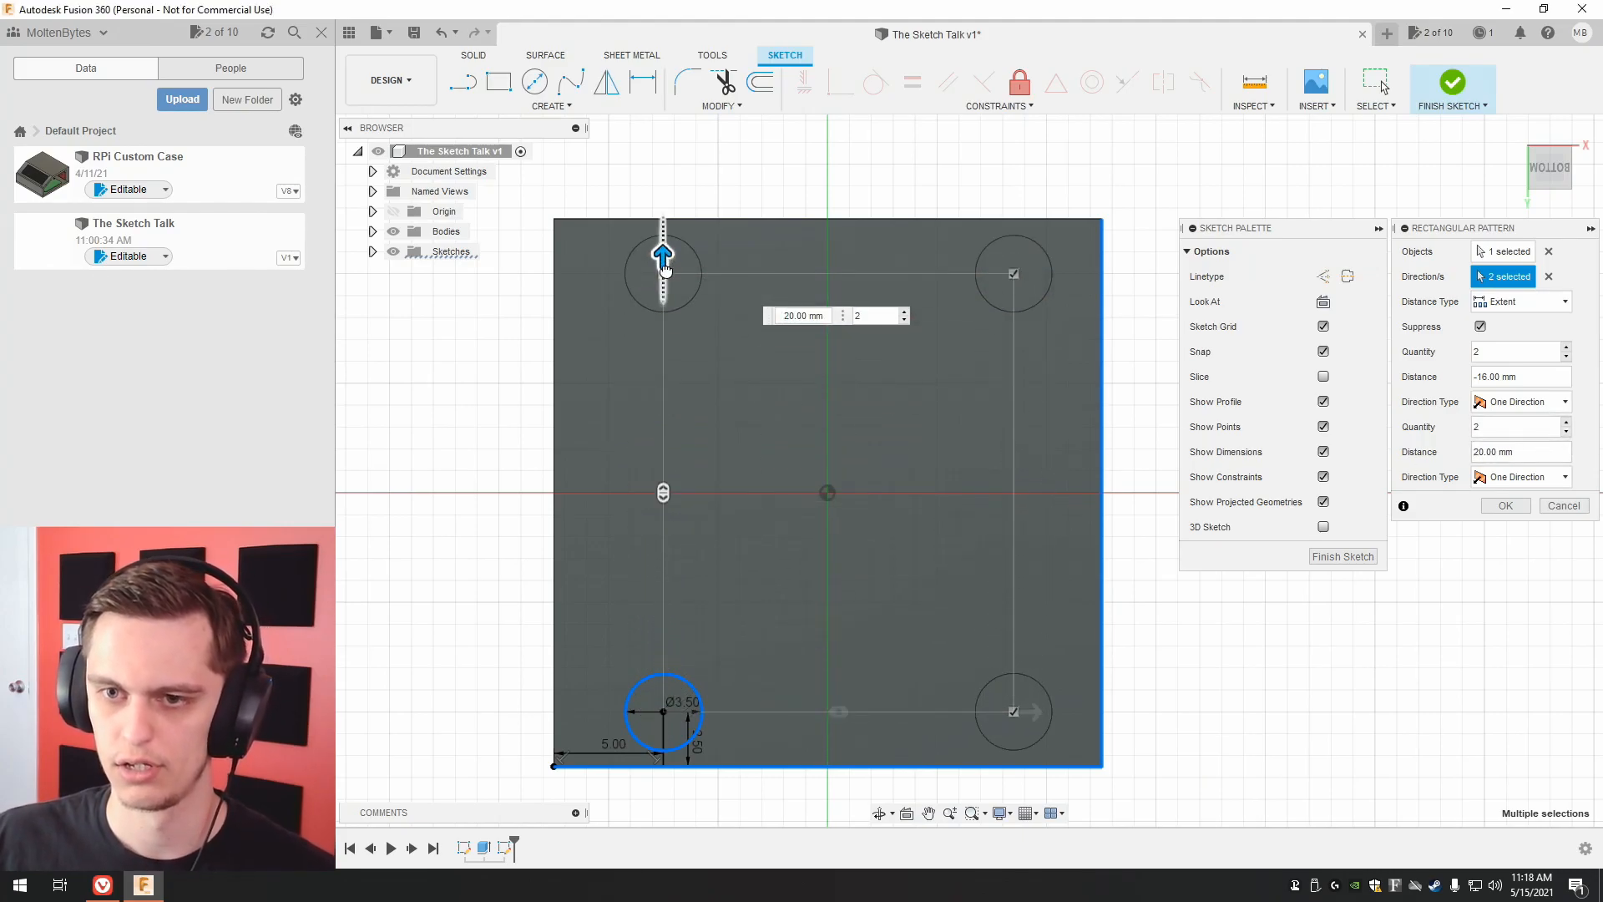
Adjust the pattern extents to -15 mm along the lower edge and 20 mm along the right edge, and finish the sketch.
left_click_drag(662, 257, 663, 279)
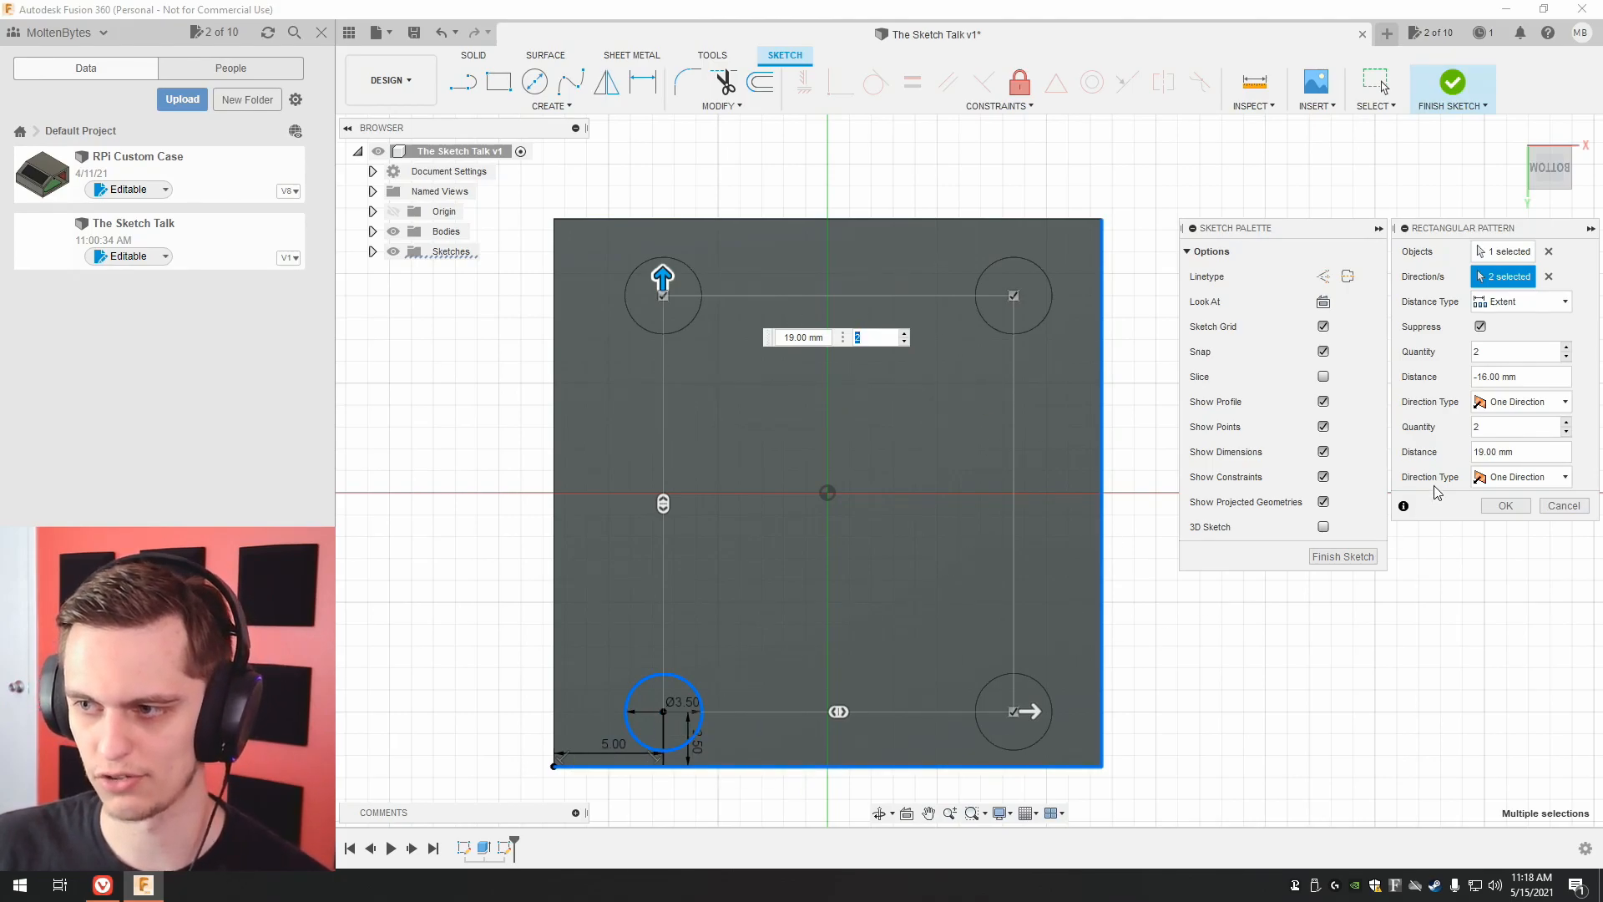
left_click_drag(1032, 710, 1009, 712)
left_click_drag(663, 280, 662, 252)
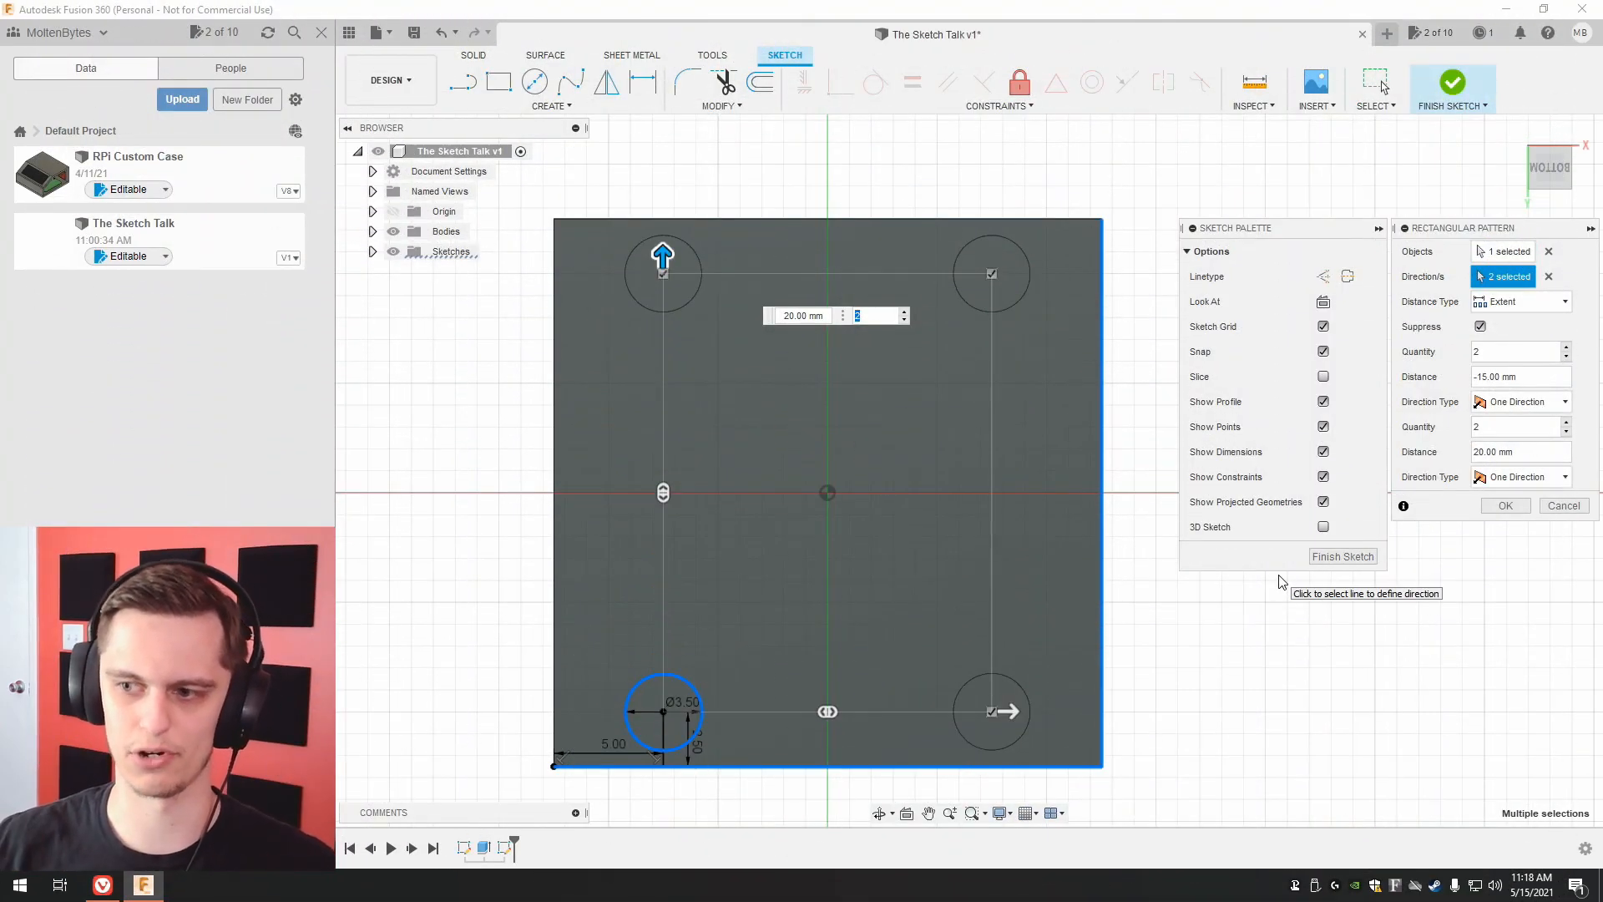
left_click(1319, 558)
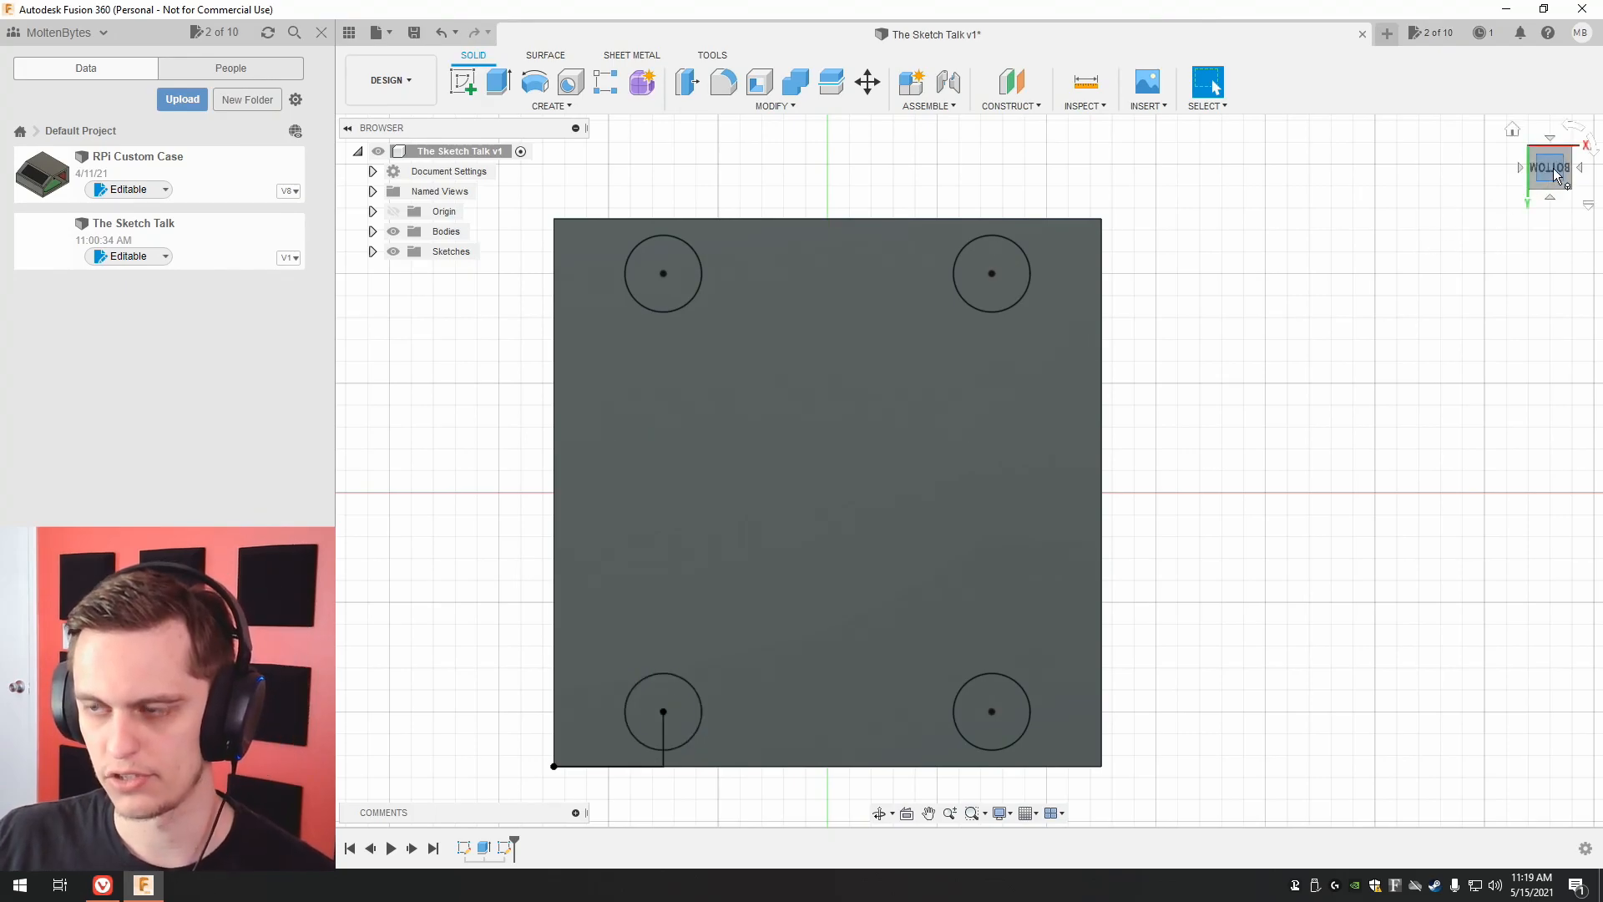
Try to offset the cube's left side face outward by 13 mm.
left_click_drag(1556, 175, 1454, 224)
scroll(1438, 238, "up", 3)
scroll(1343, 258, "down", 5)
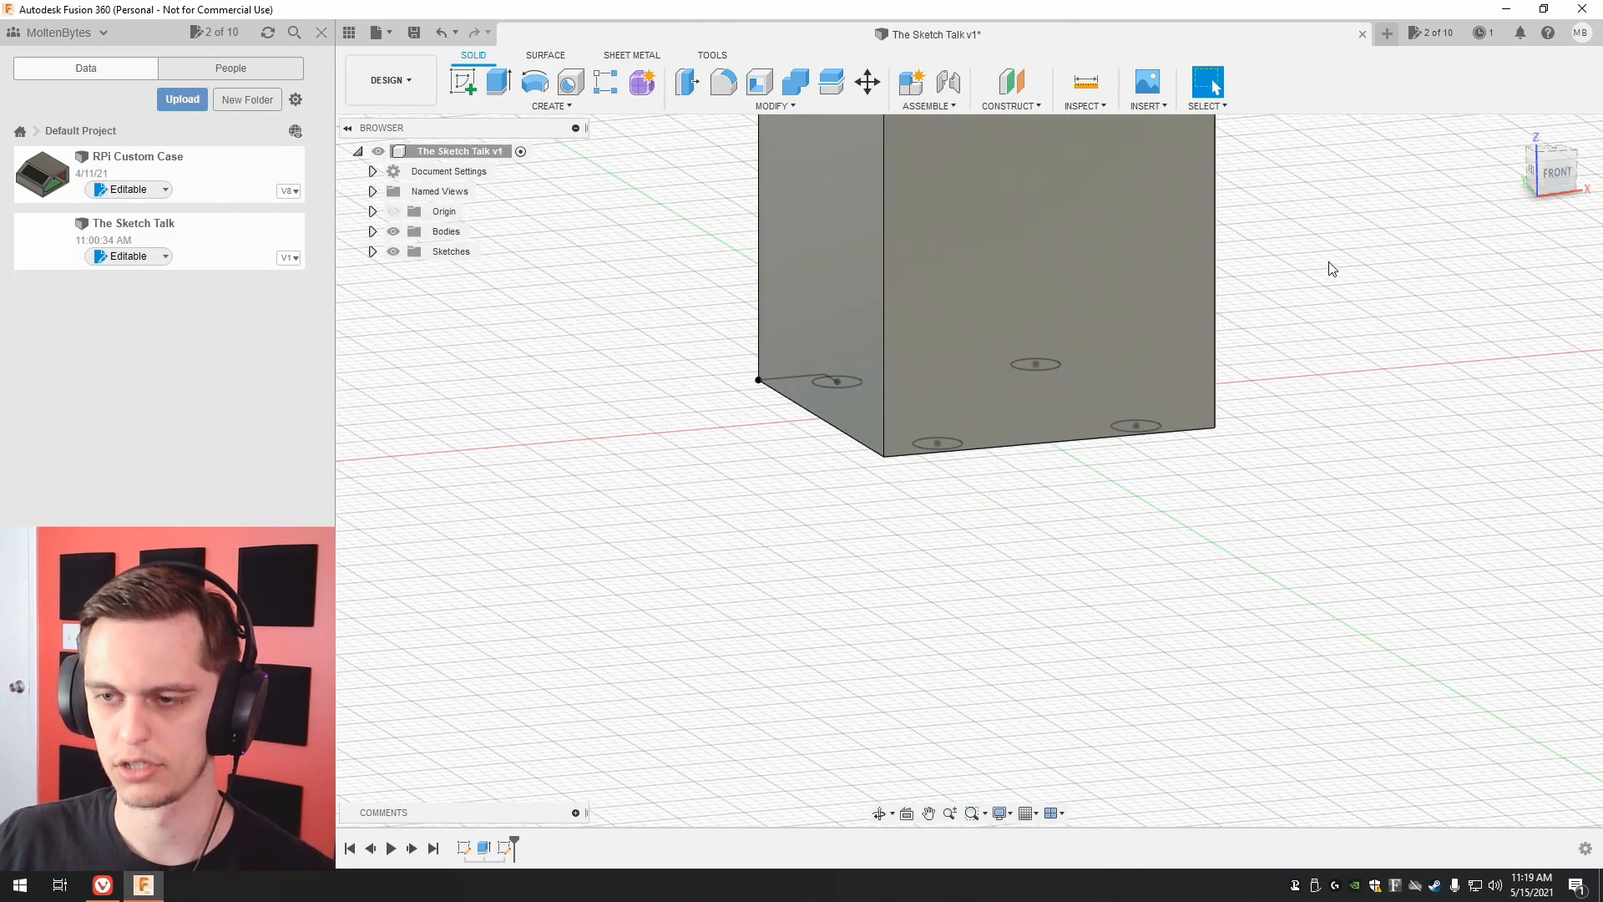
middle_click_drag(1326, 262, 1300, 420)
left_click(1547, 168)
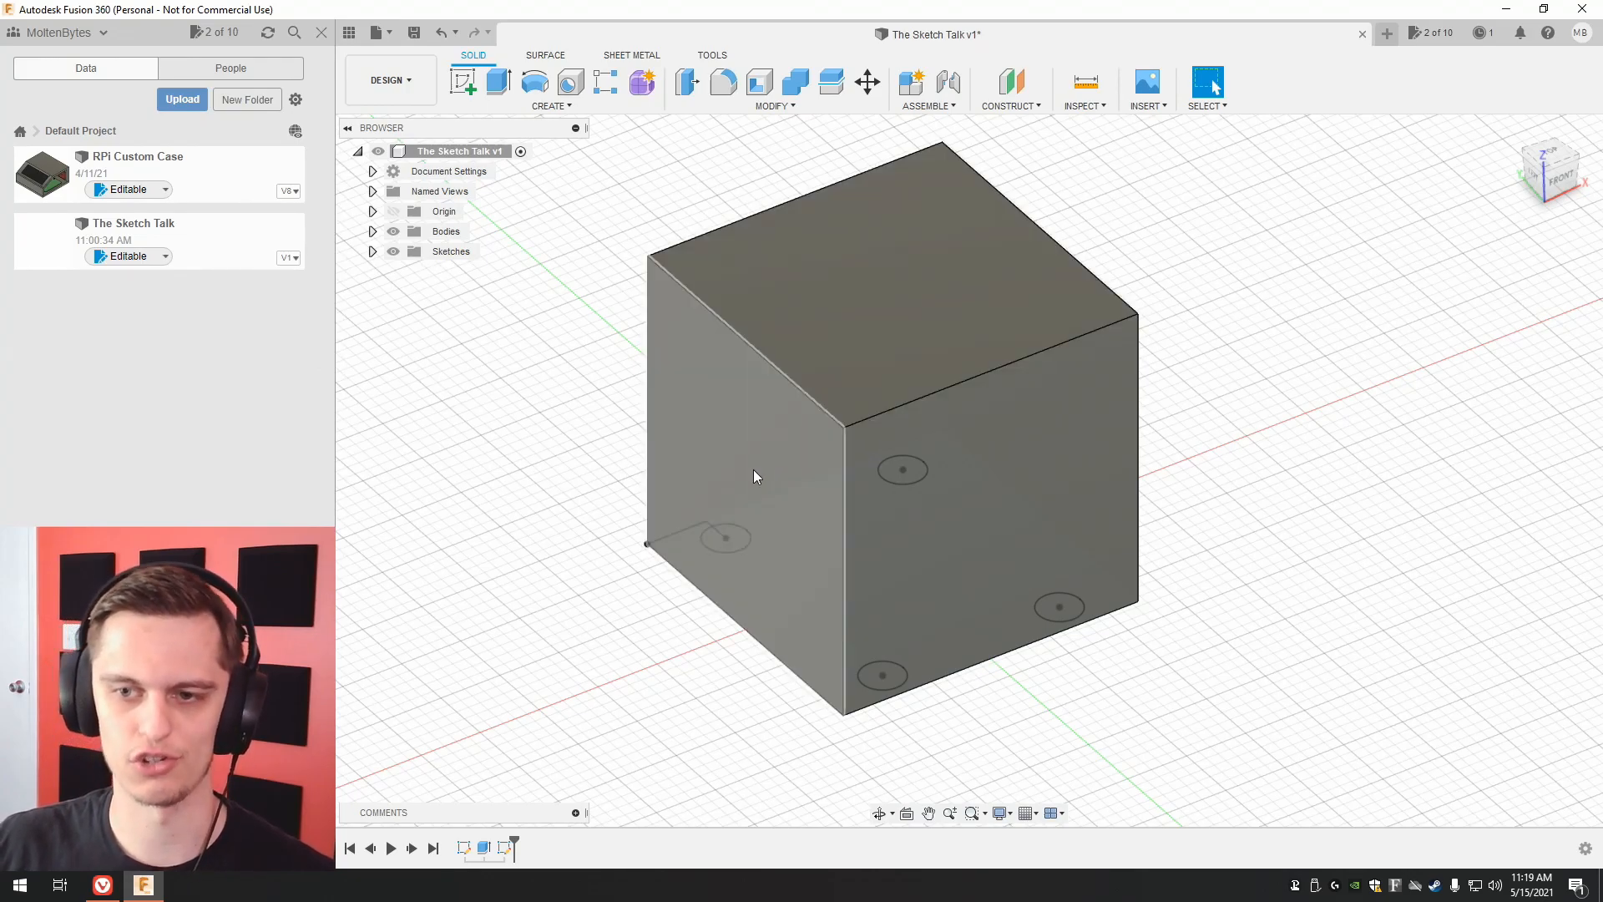
left_click(742, 469)
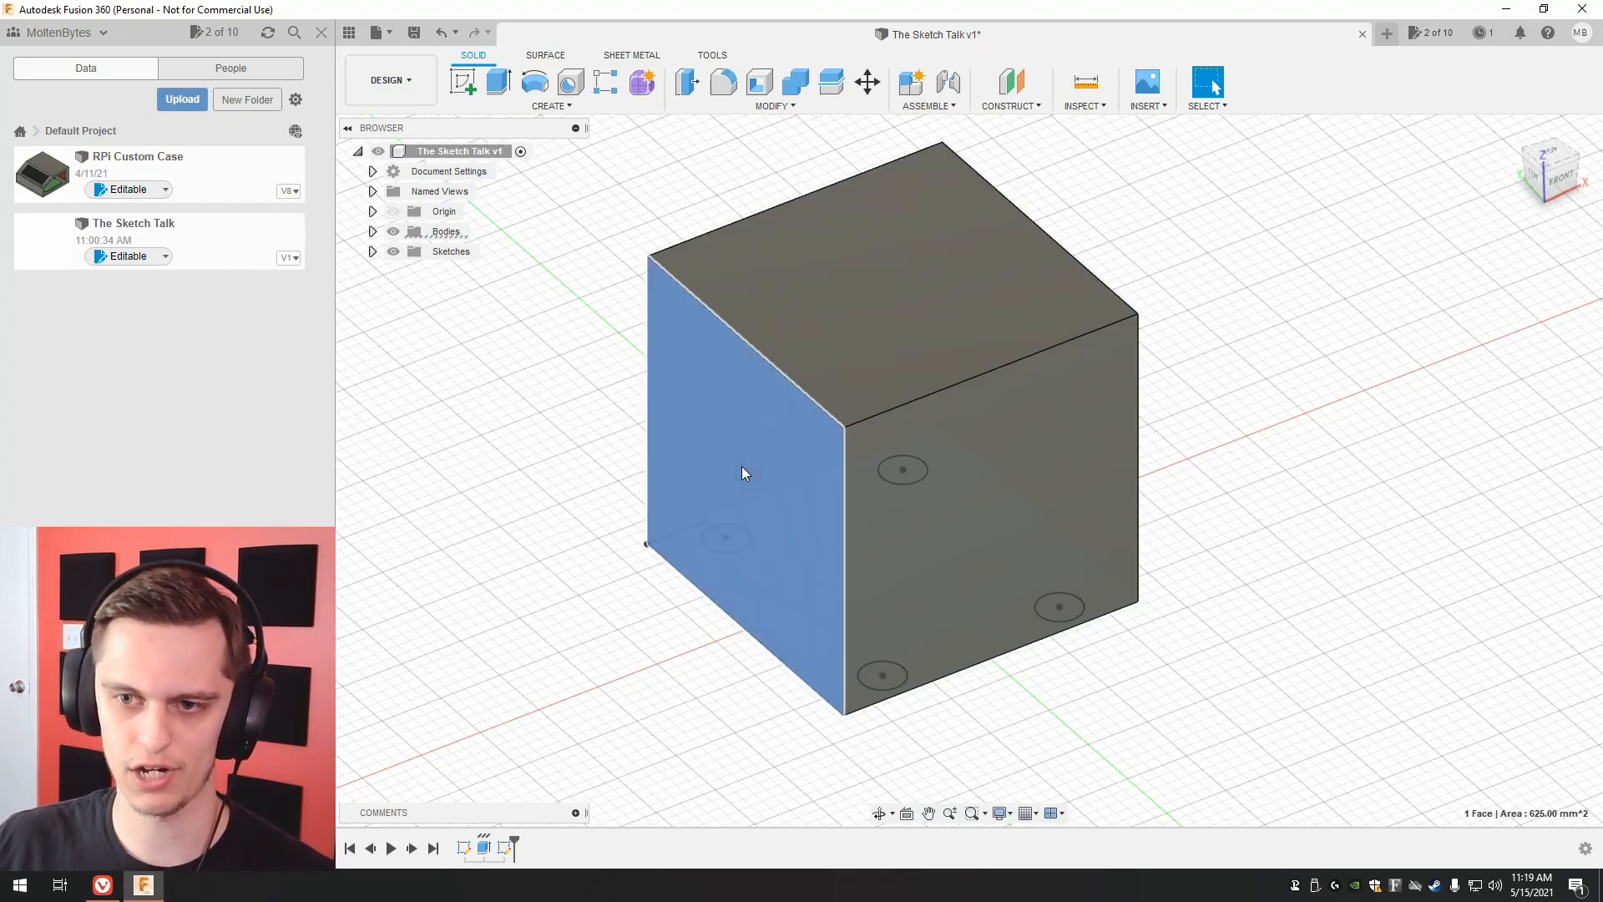
left_click(708, 56)
left_click(475, 56)
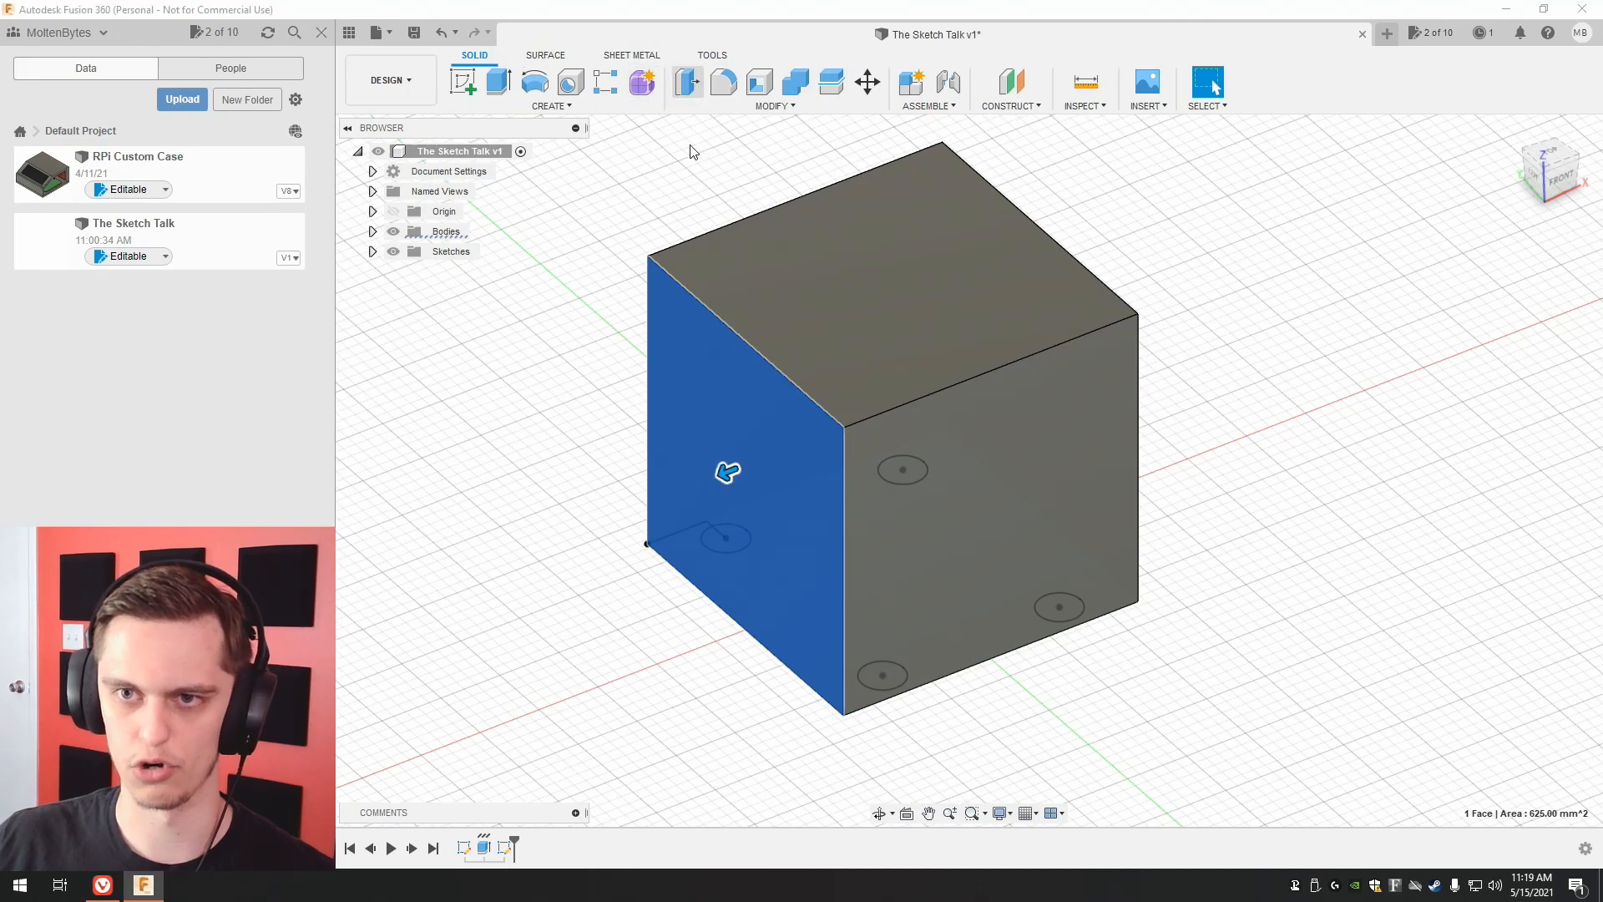
left_click(686, 83)
left_click_drag(730, 474, 598, 564)
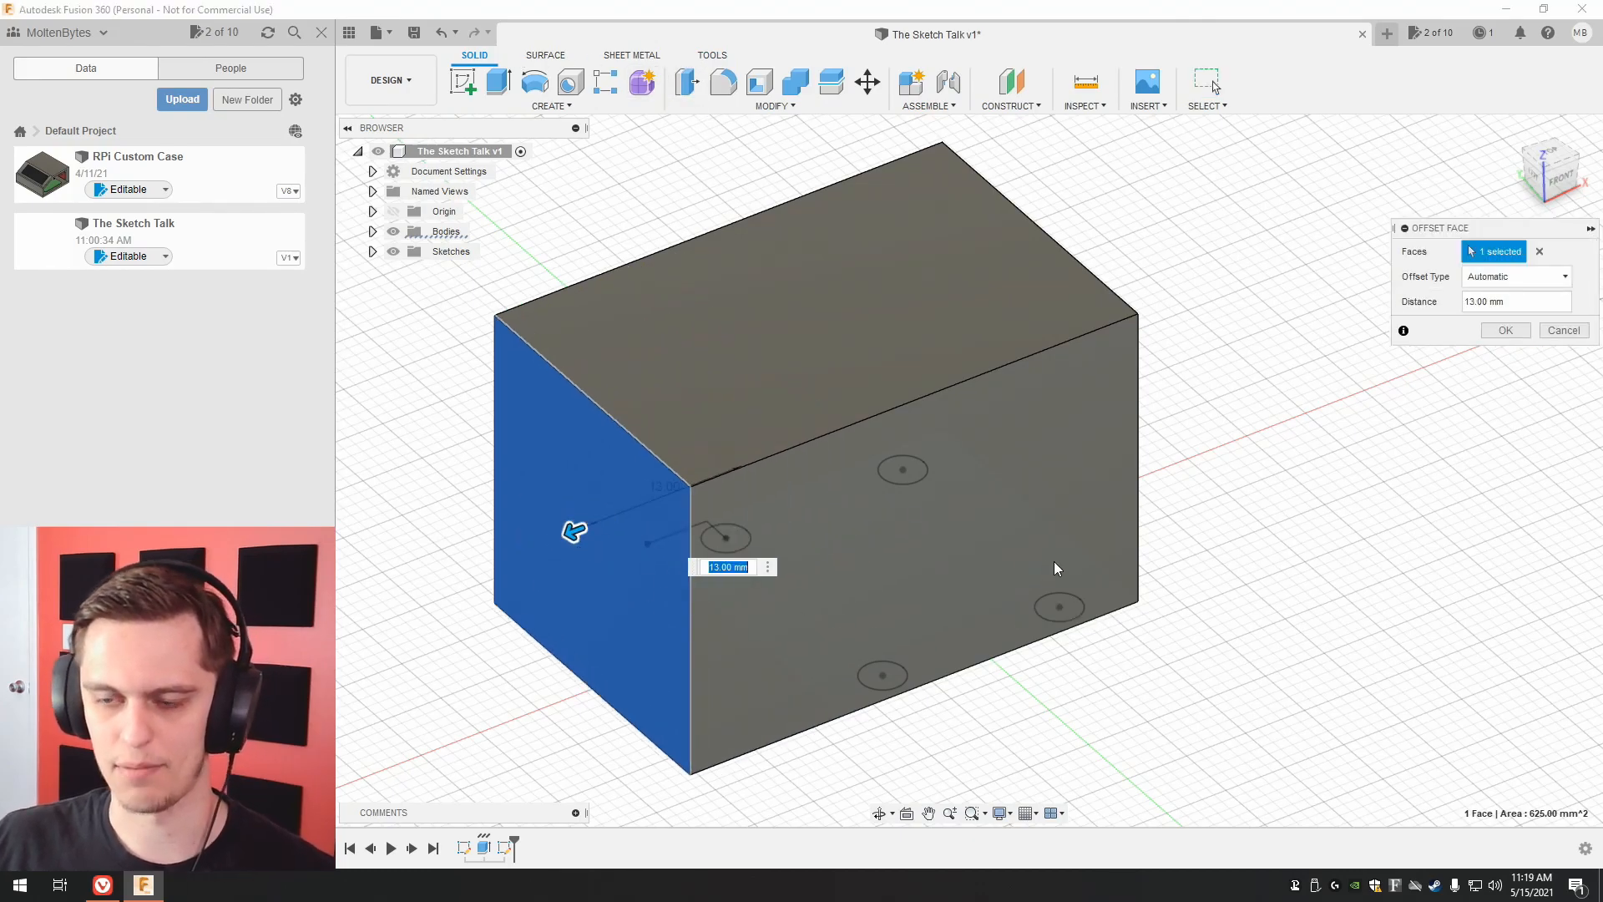
key("Return")
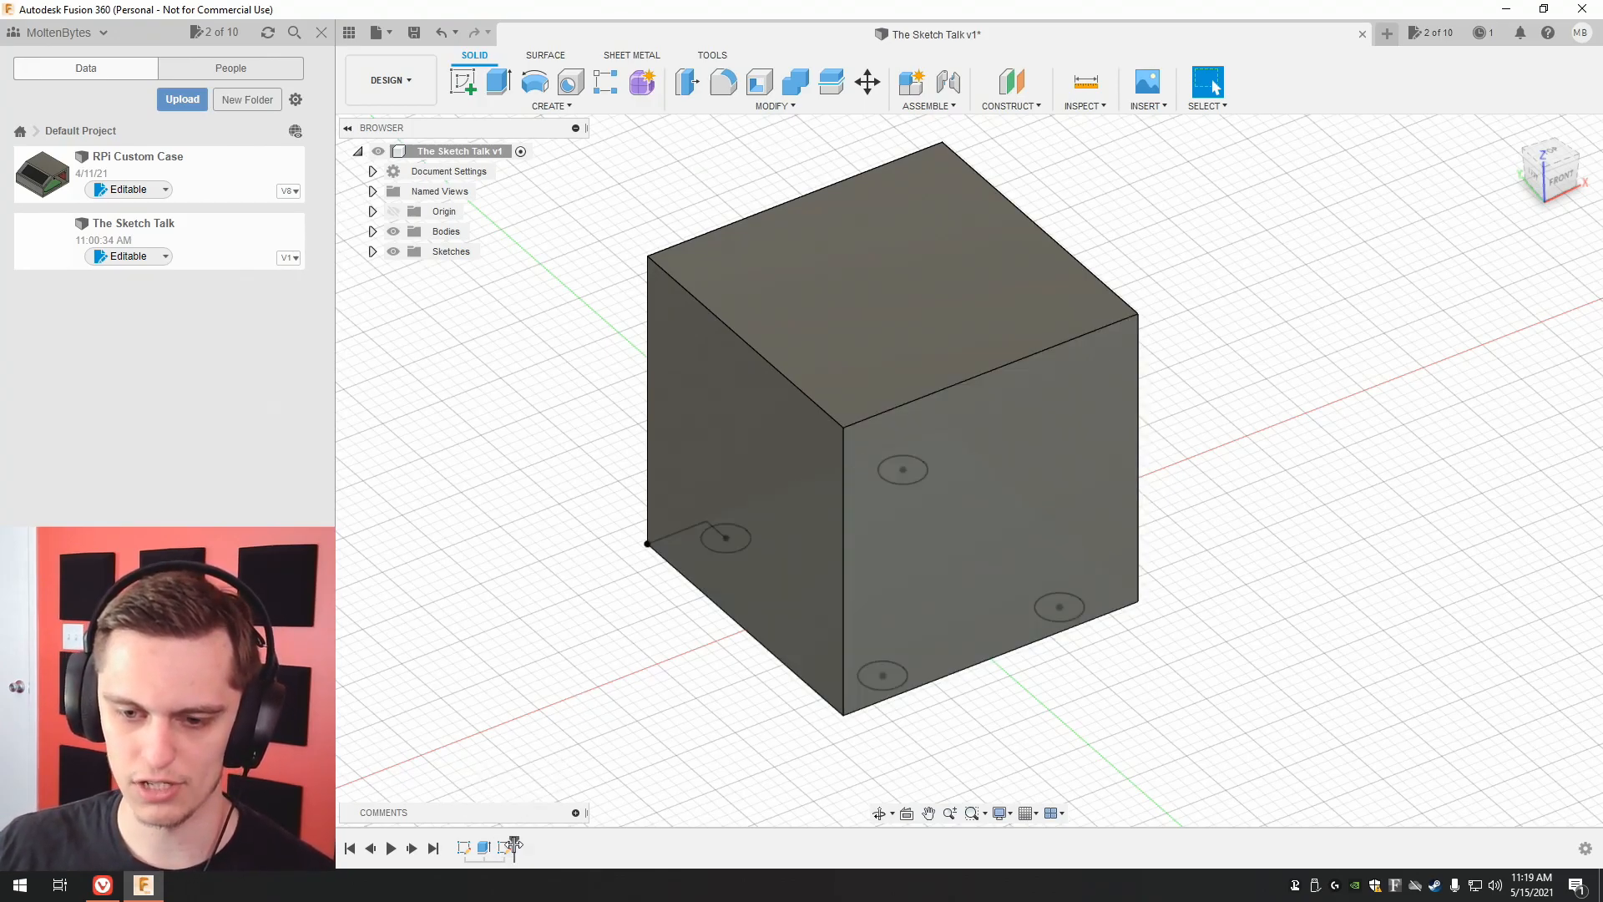
Roll the design history back to before the cube's extrusion and open the base square sketch for editing.
mouse_move(514, 847)
left_mouse_down()
mouse_move(439, 849)
mouse_move(512, 841)
mouse_move(476, 843)
left_mouse_up()
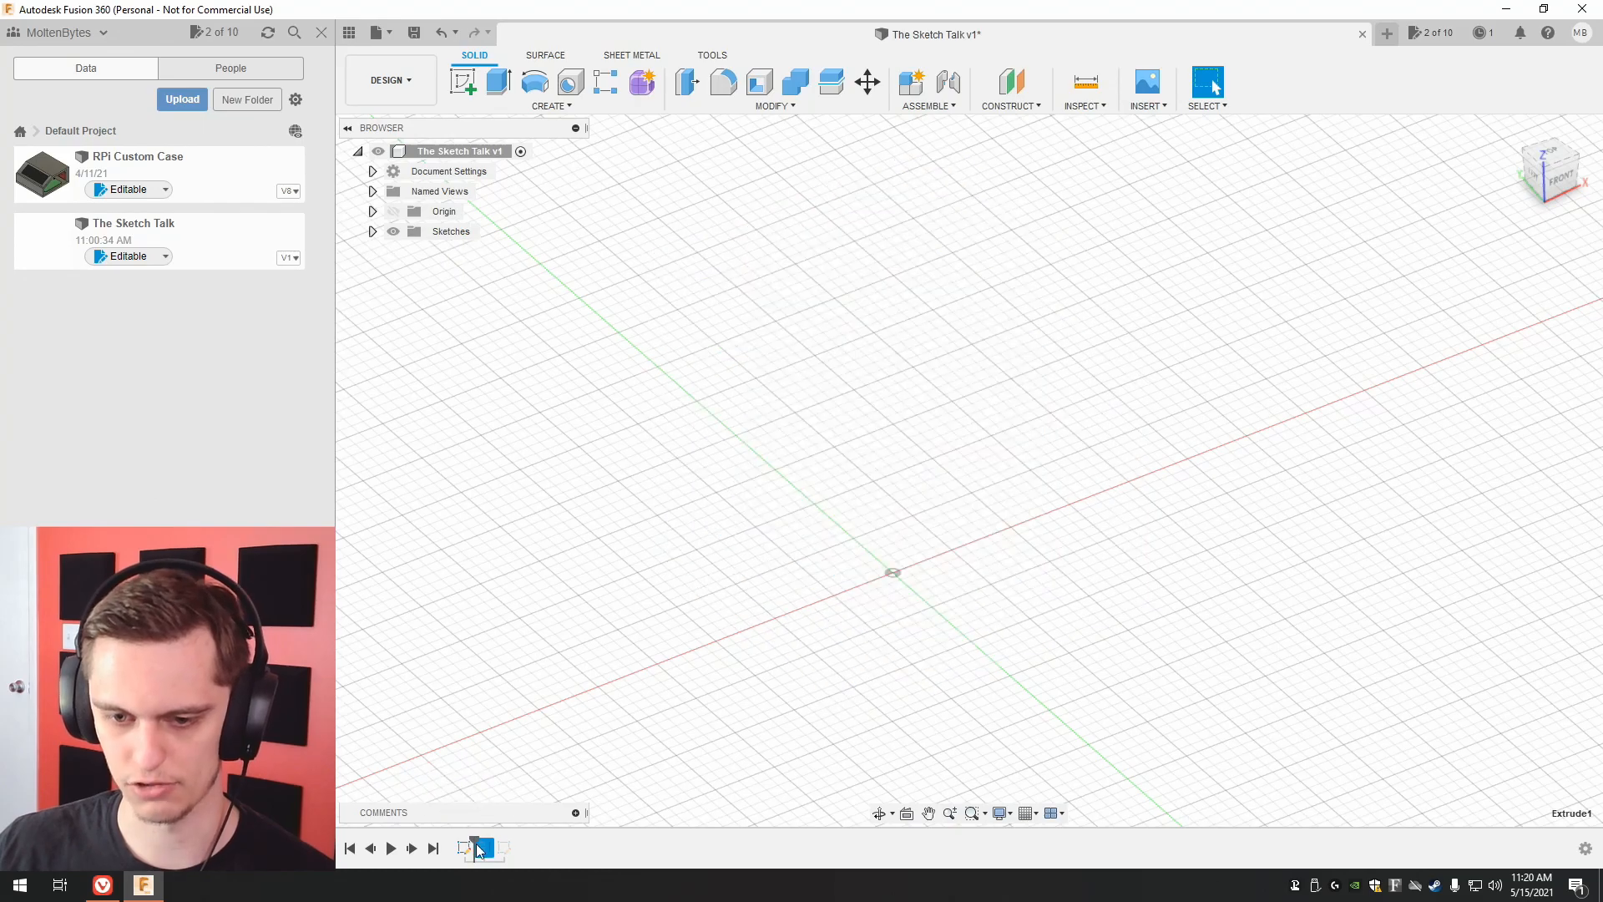
left_click(467, 845)
double_click(462, 852)
right_click(464, 850)
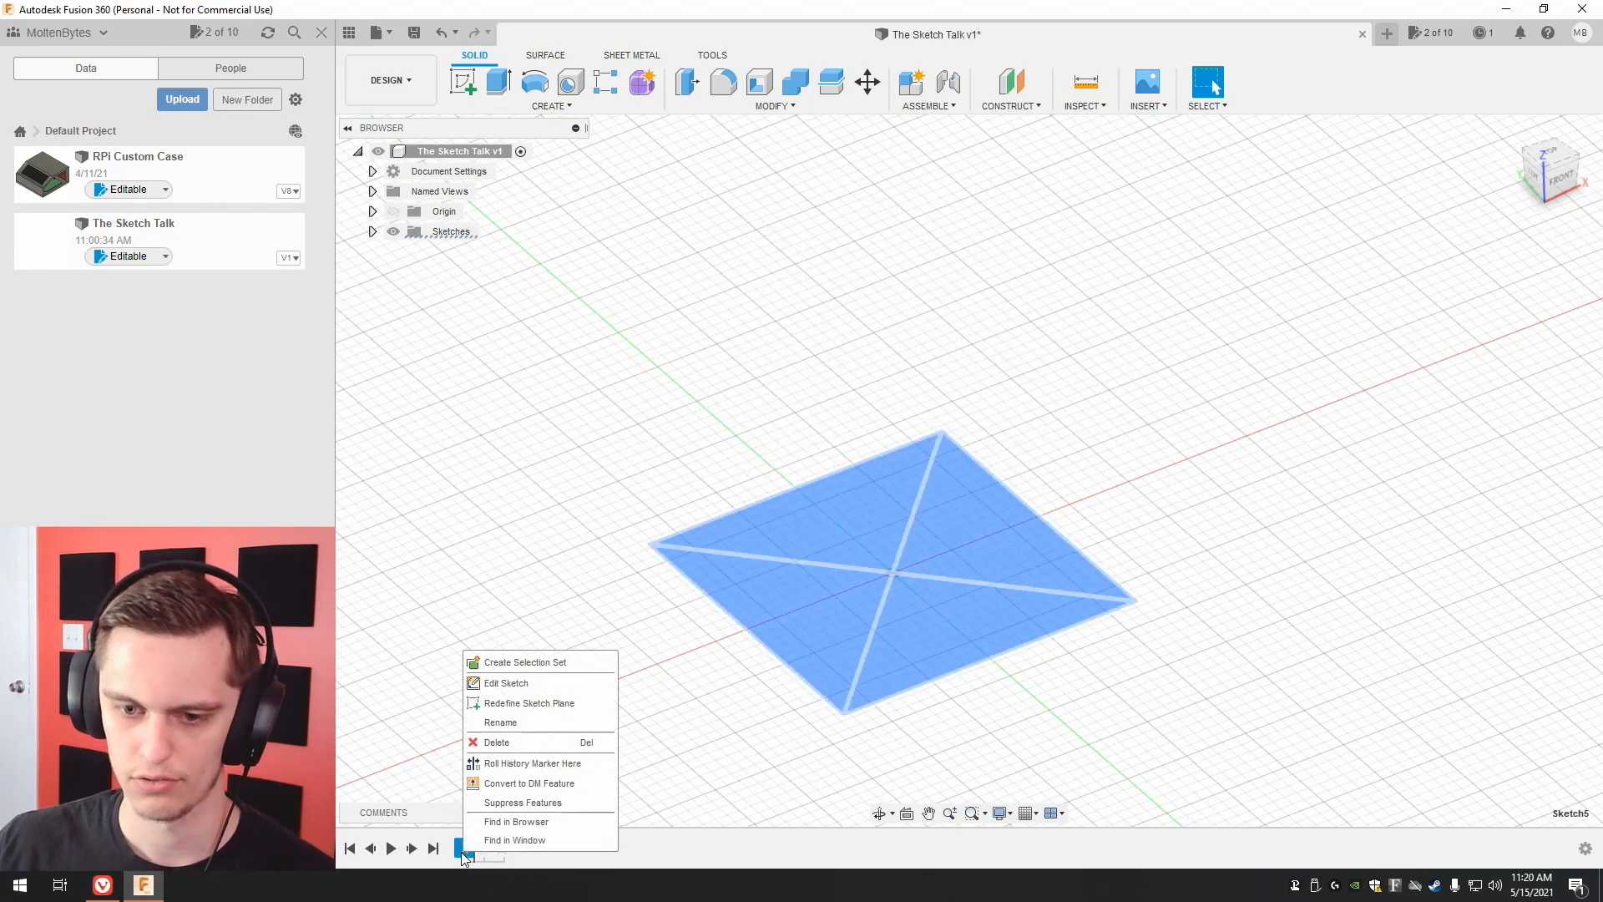
left_click(522, 683)
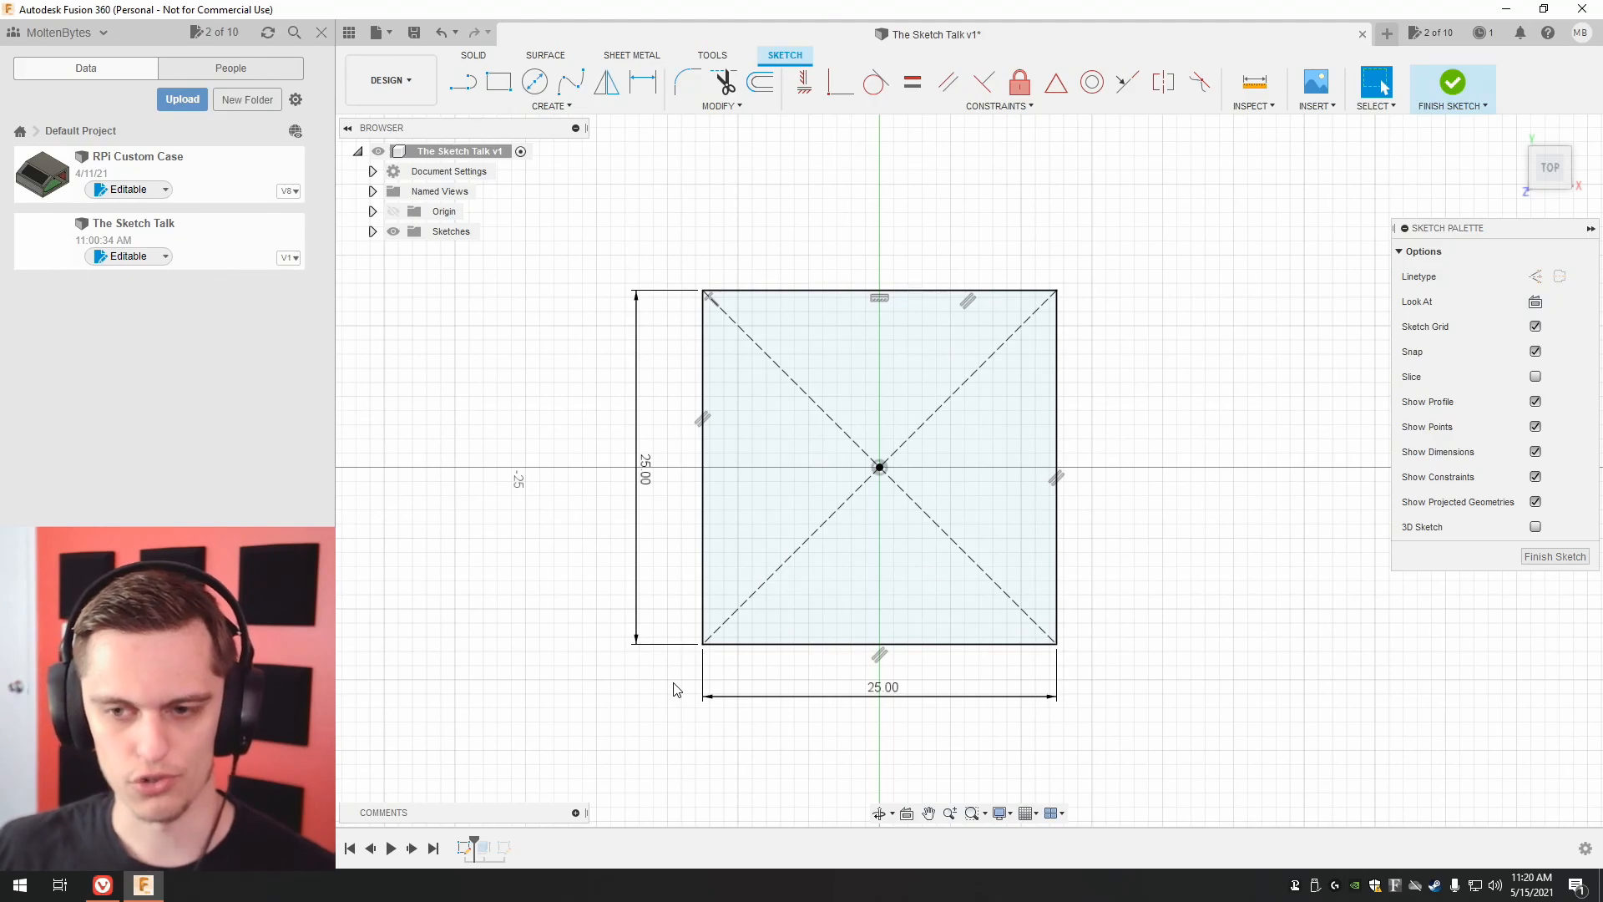
Set the base square's horizontal dimension to 50 mm and finish the sketch.
double_click(885, 693)
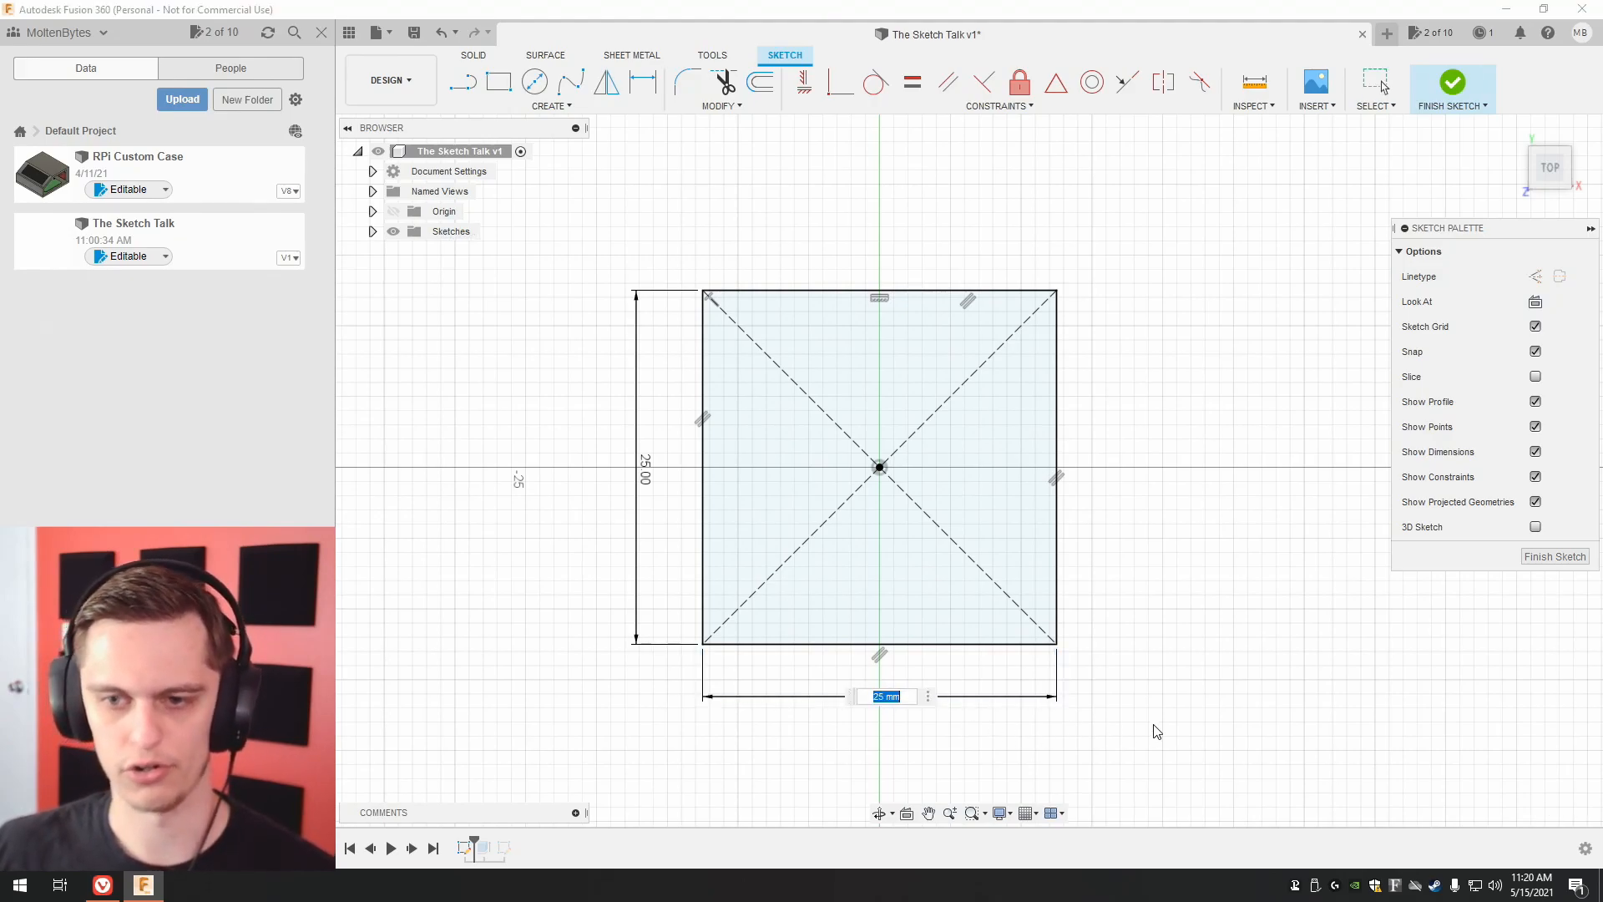
type("50")
key("Return")
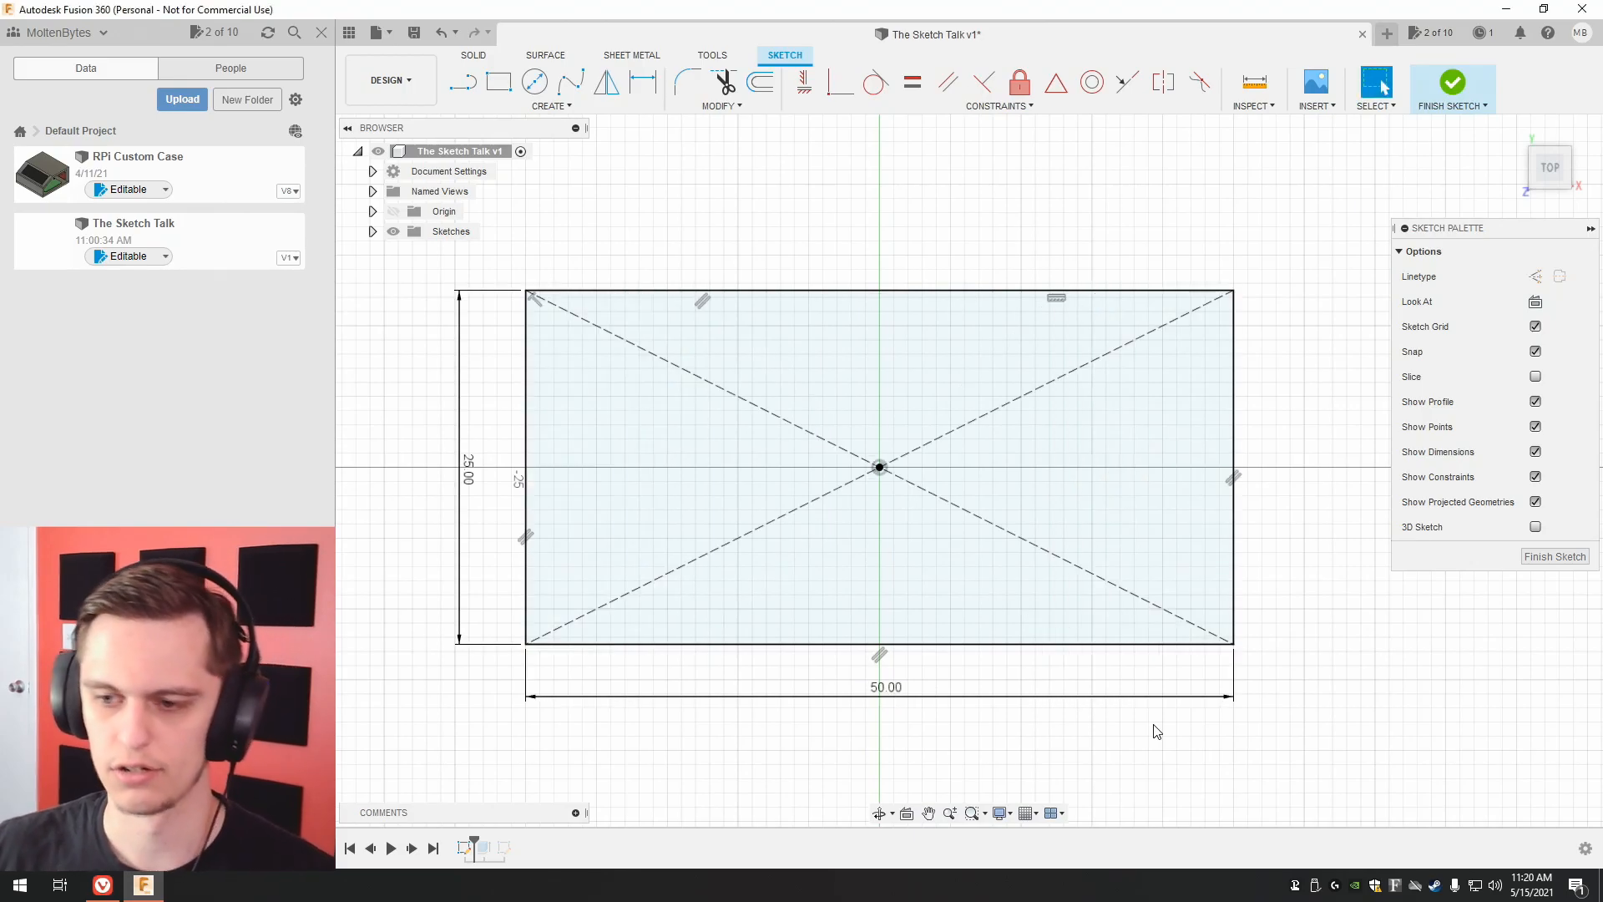
left_click(1555, 556)
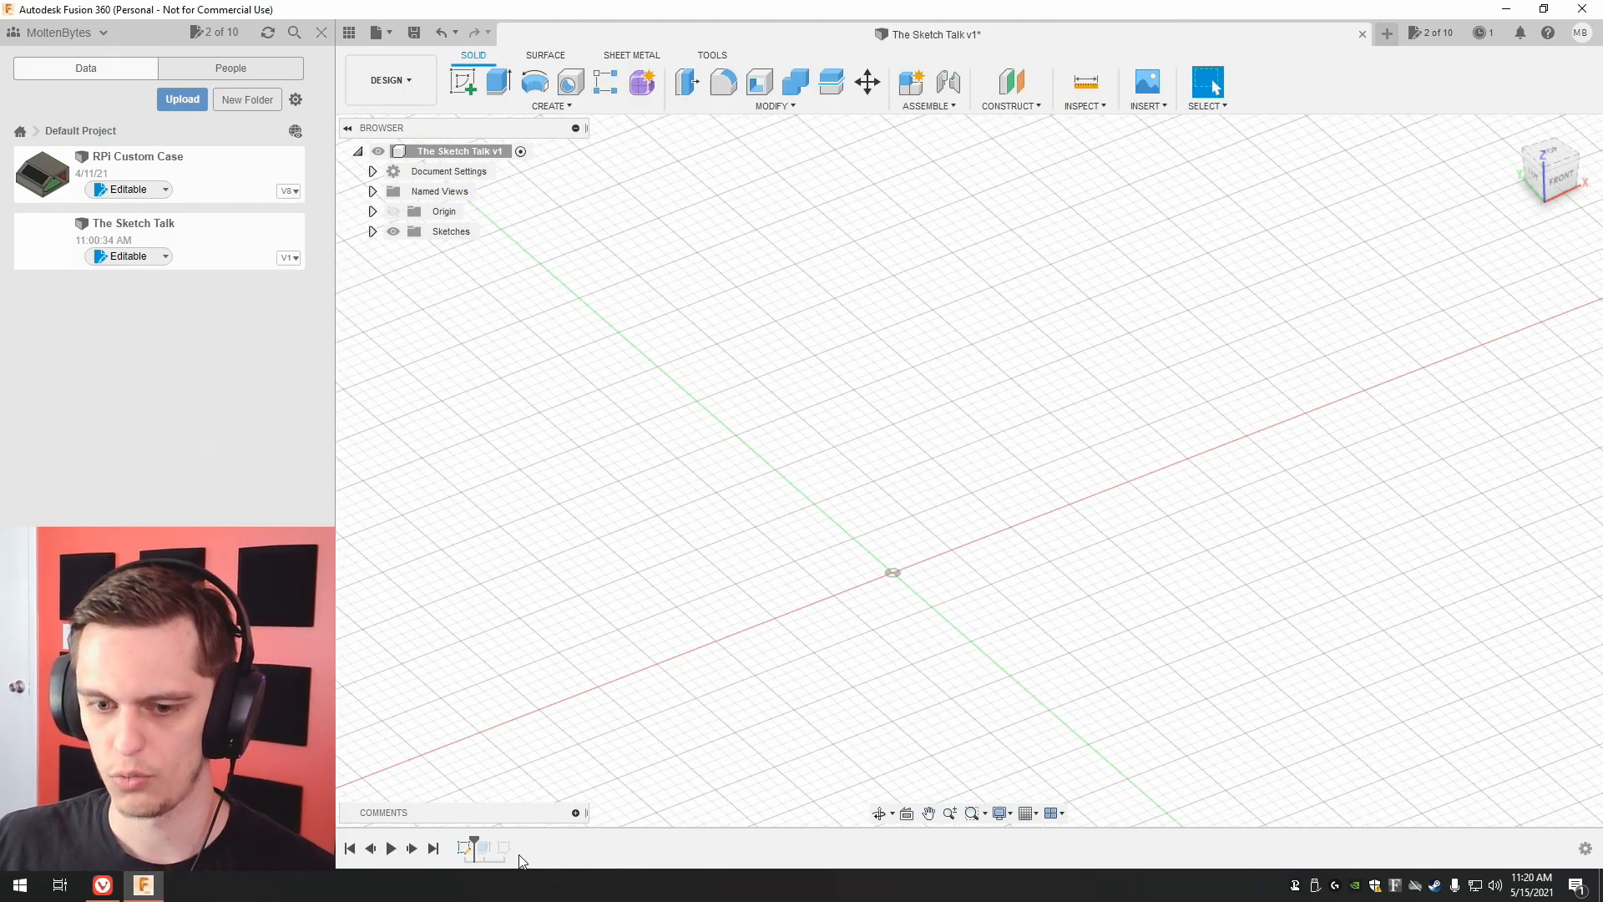
Roll the design history forward past the extrusion and inspect the rebuilt block.
left_click_drag(474, 841, 495, 841)
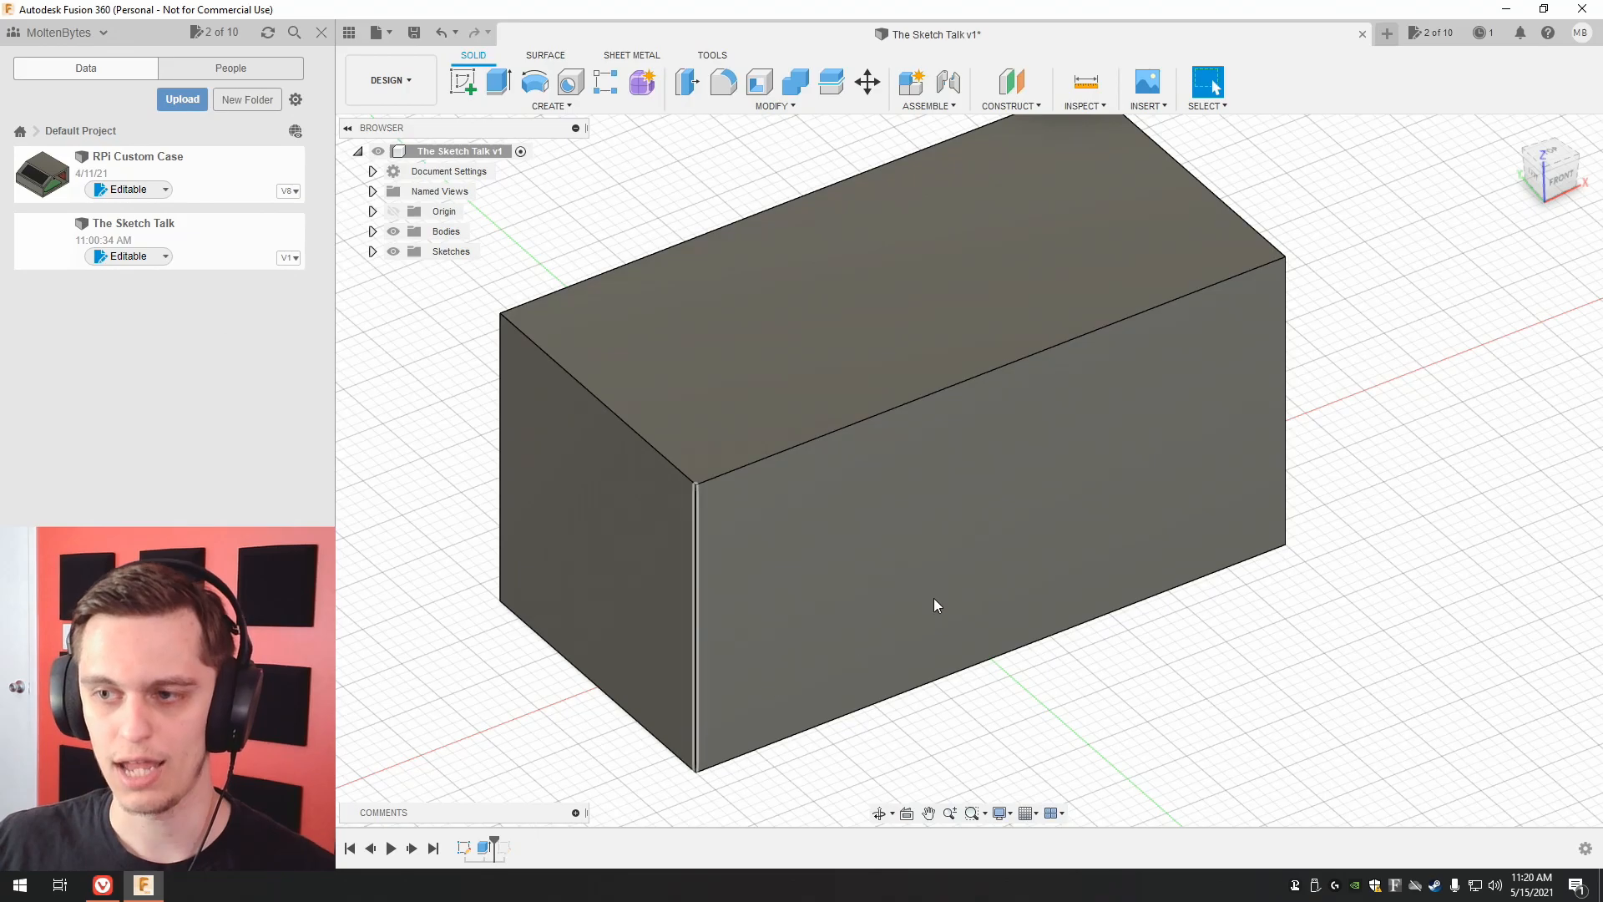
scroll(1144, 503, "up", 2)
scroll(1150, 499, "down", 3)
scroll(1202, 511, "down", 1)
middle_click_drag(1196, 520, 1140, 566)
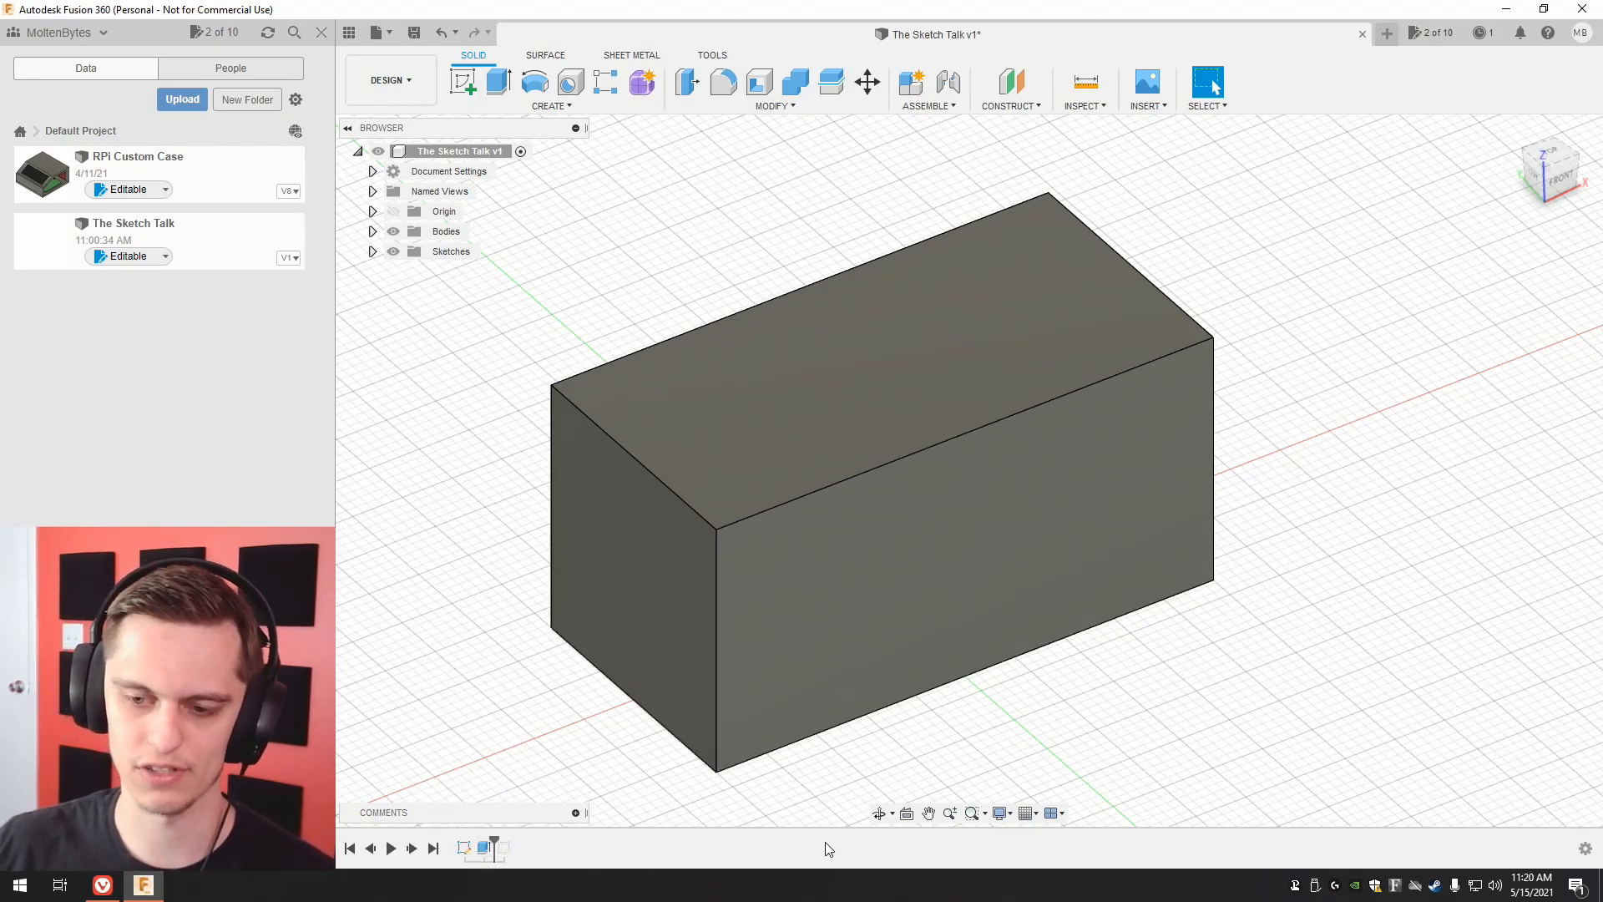
Edit the block's extrusion and set its distance to 10 mm.
left_click(485, 848)
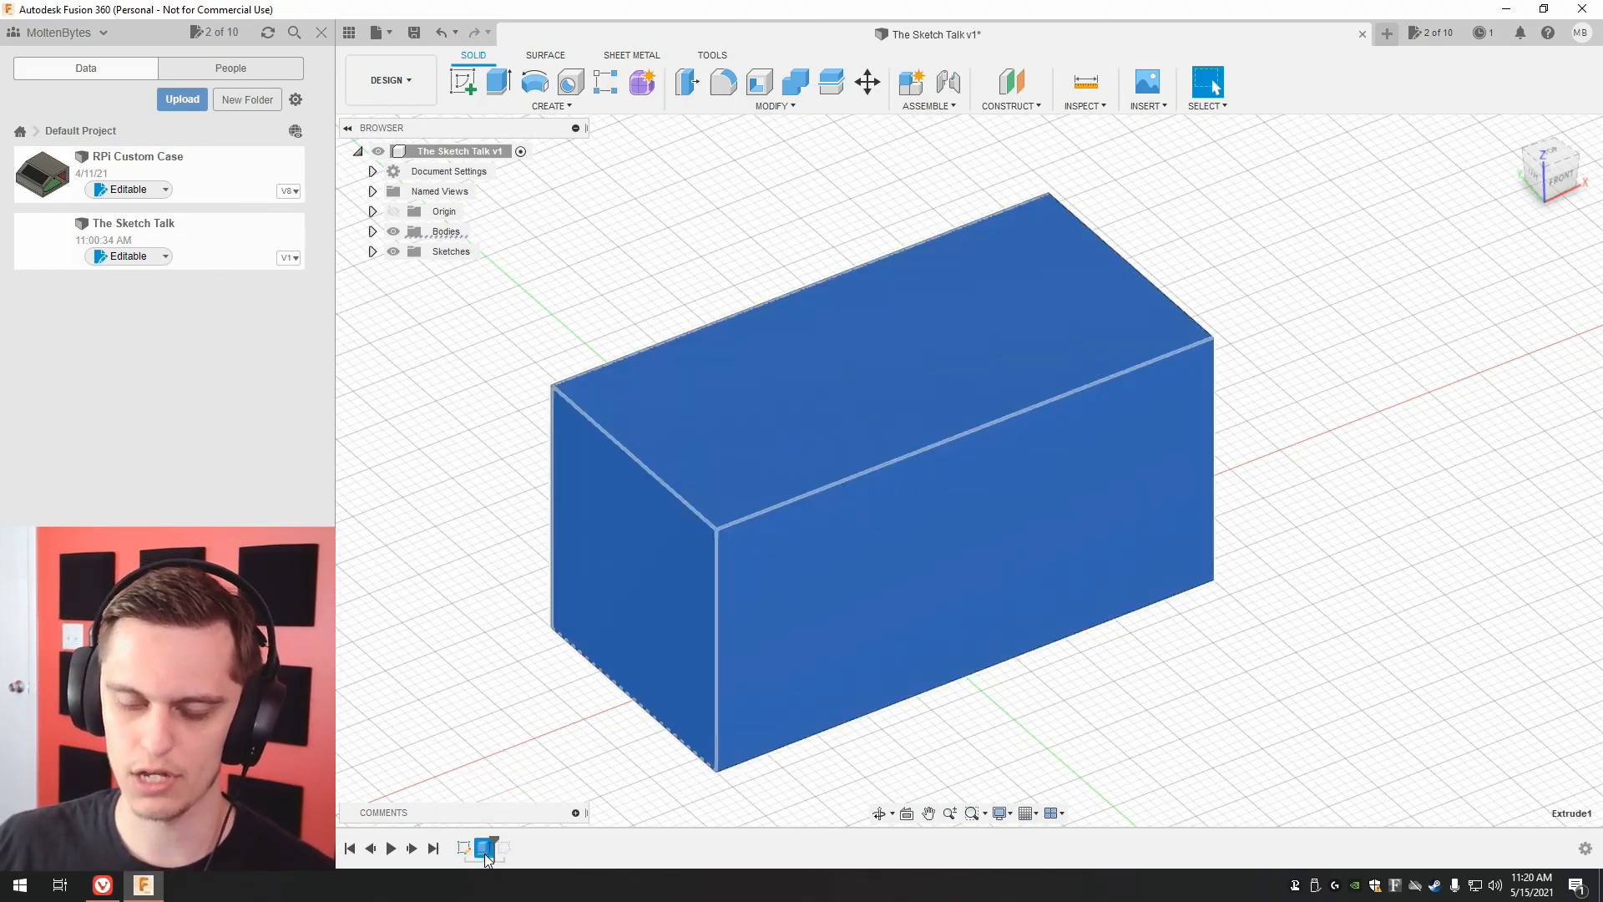
right_click(484, 847)
left_click(543, 685)
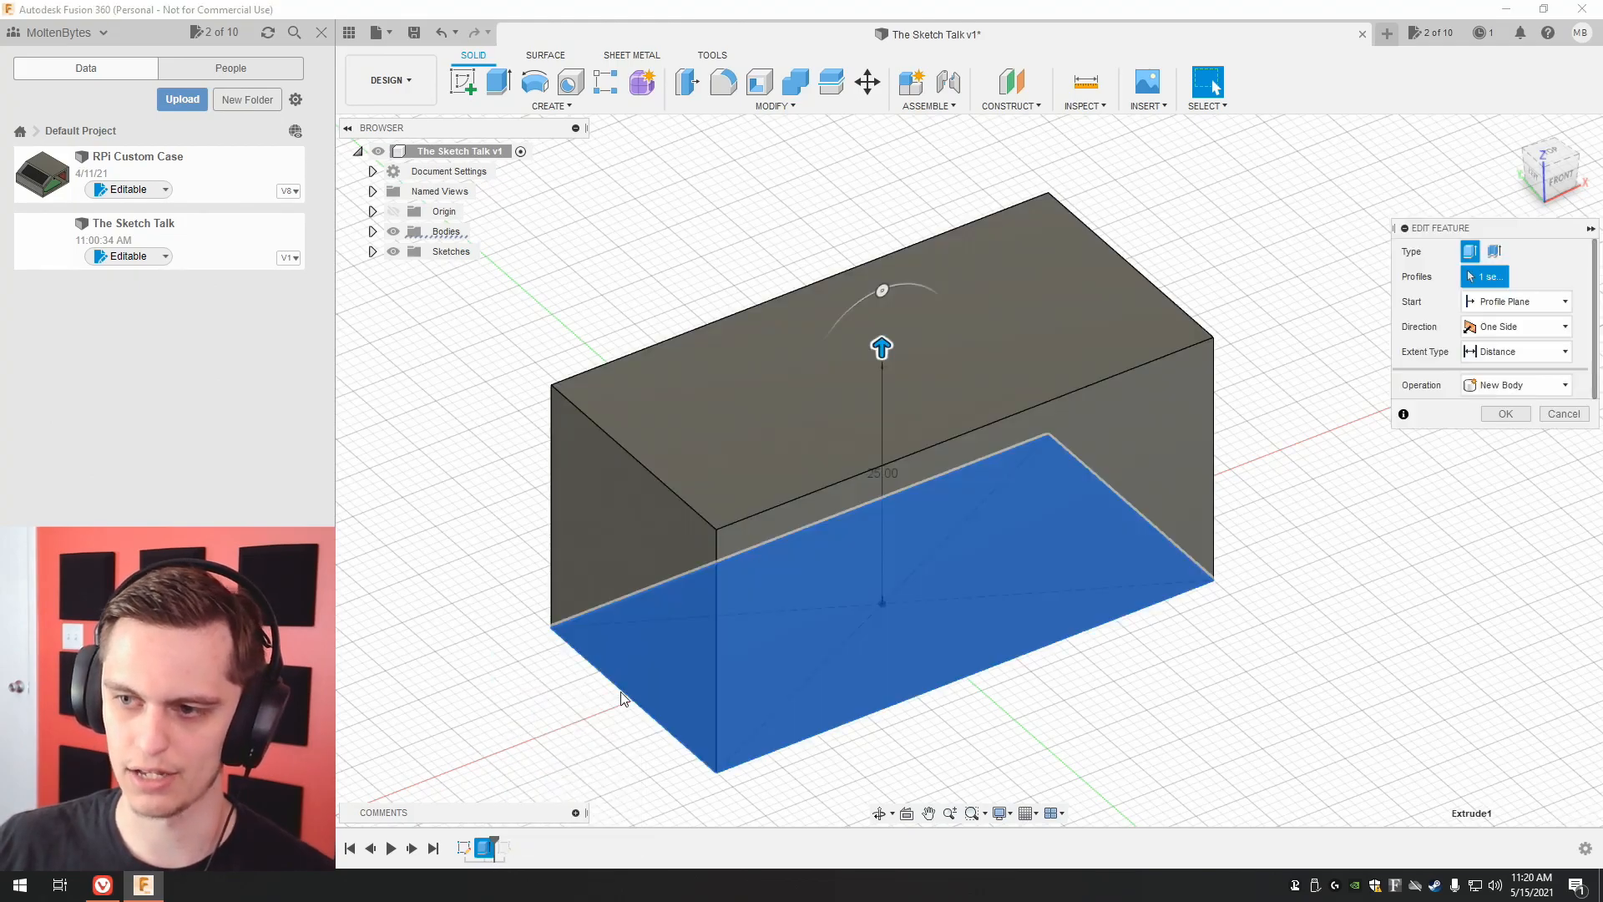
left_click(1480, 377)
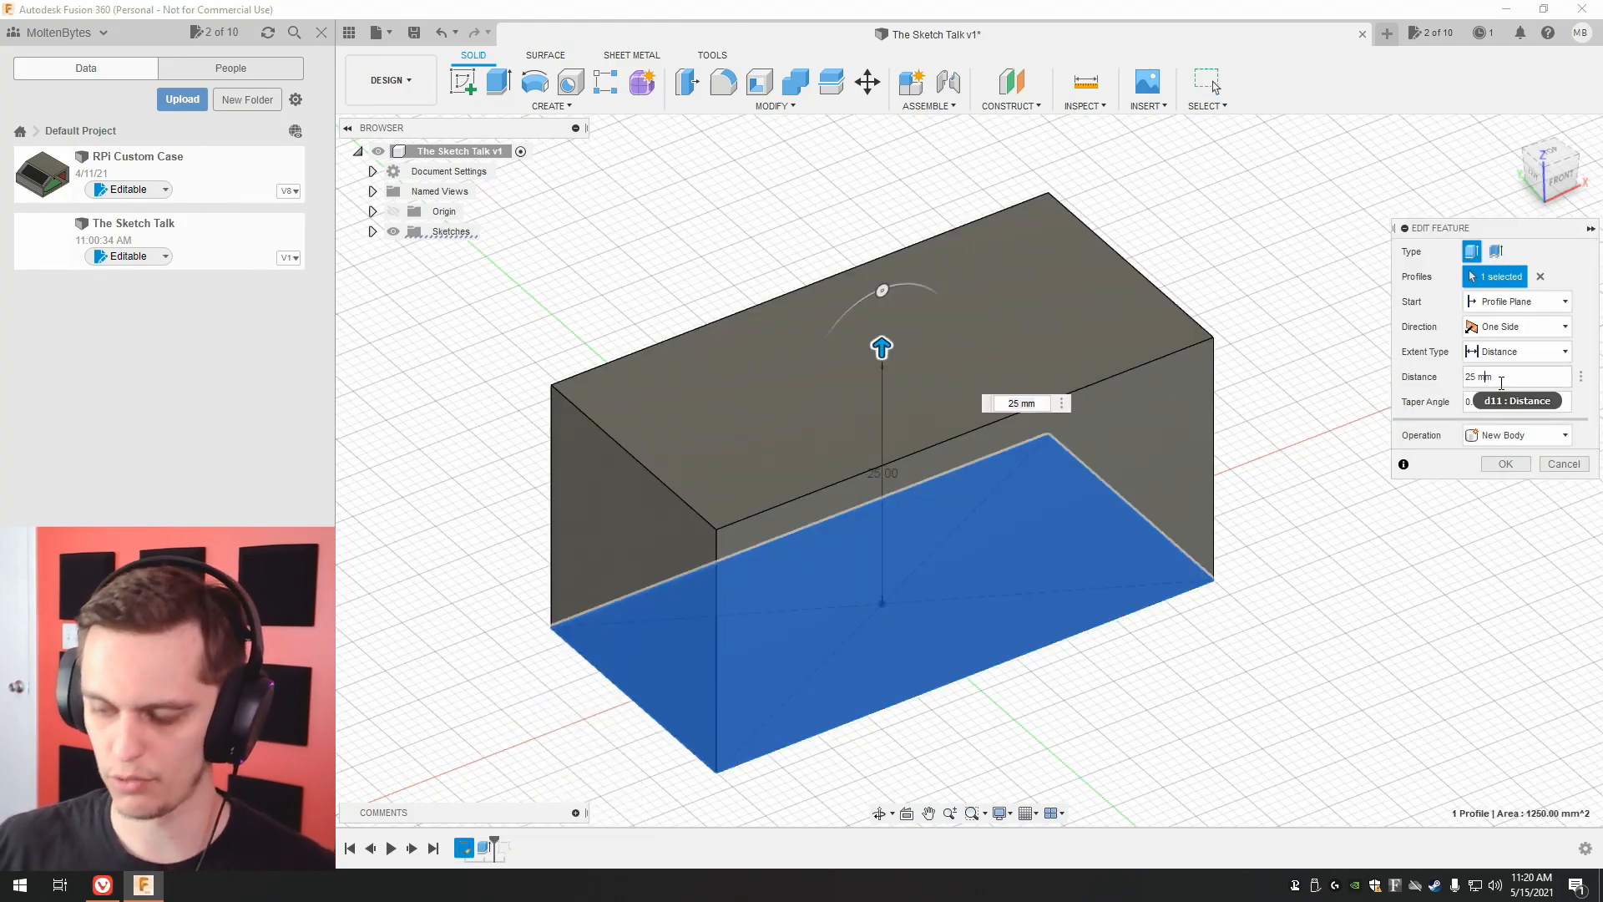
key("Left")
type("1")
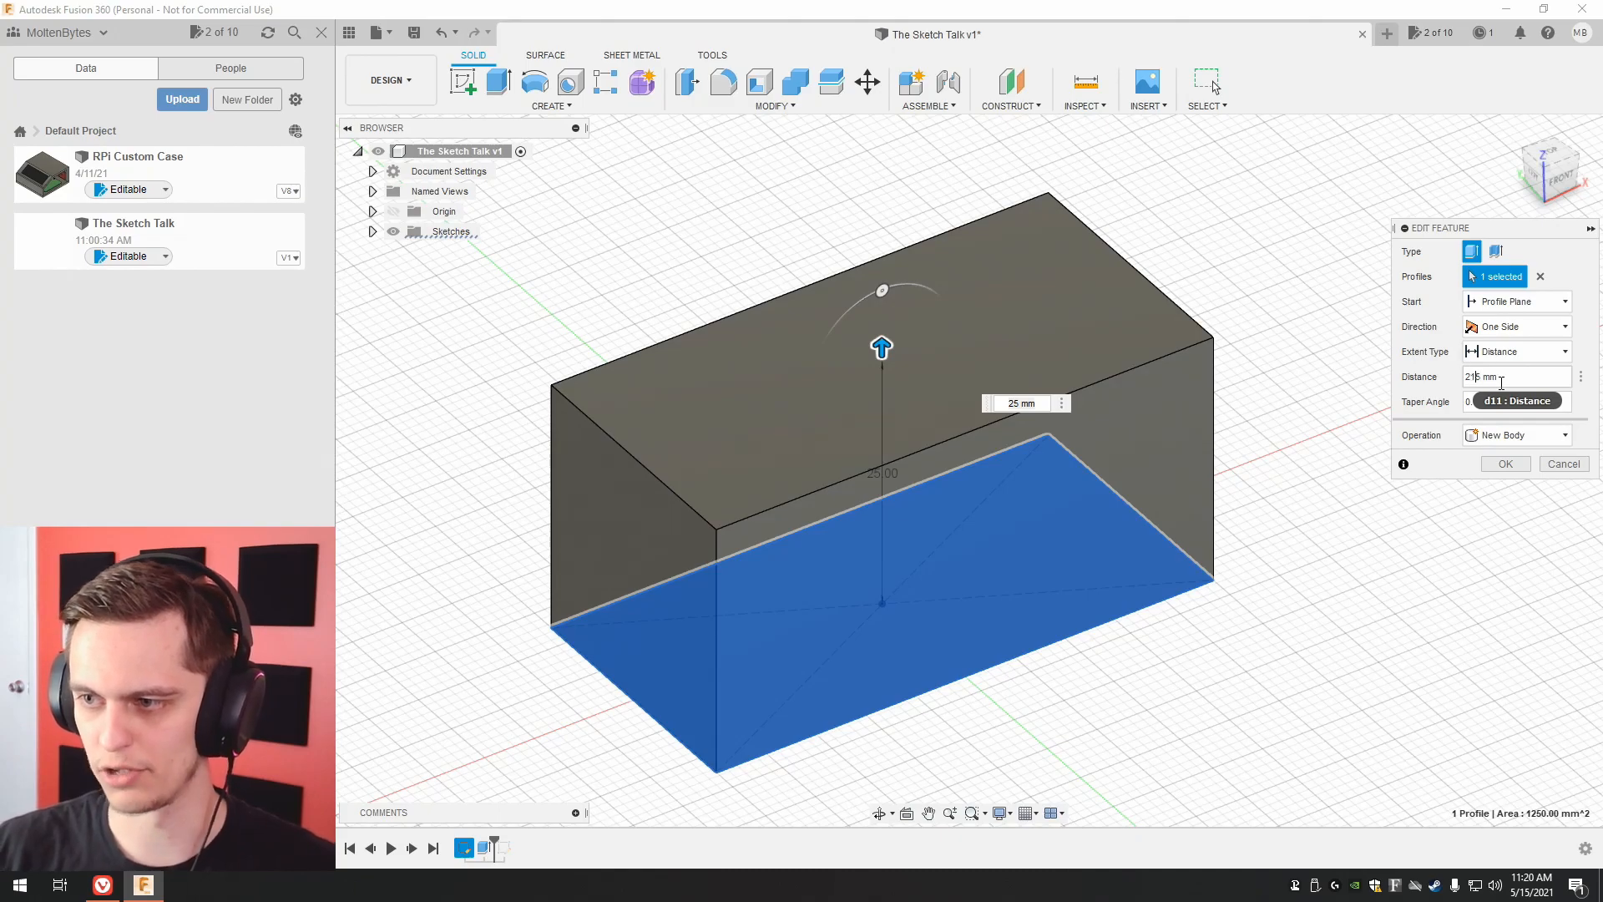
key("BackSpace")
key("BackSpace")
type("1")
key("Delete")
type("0")
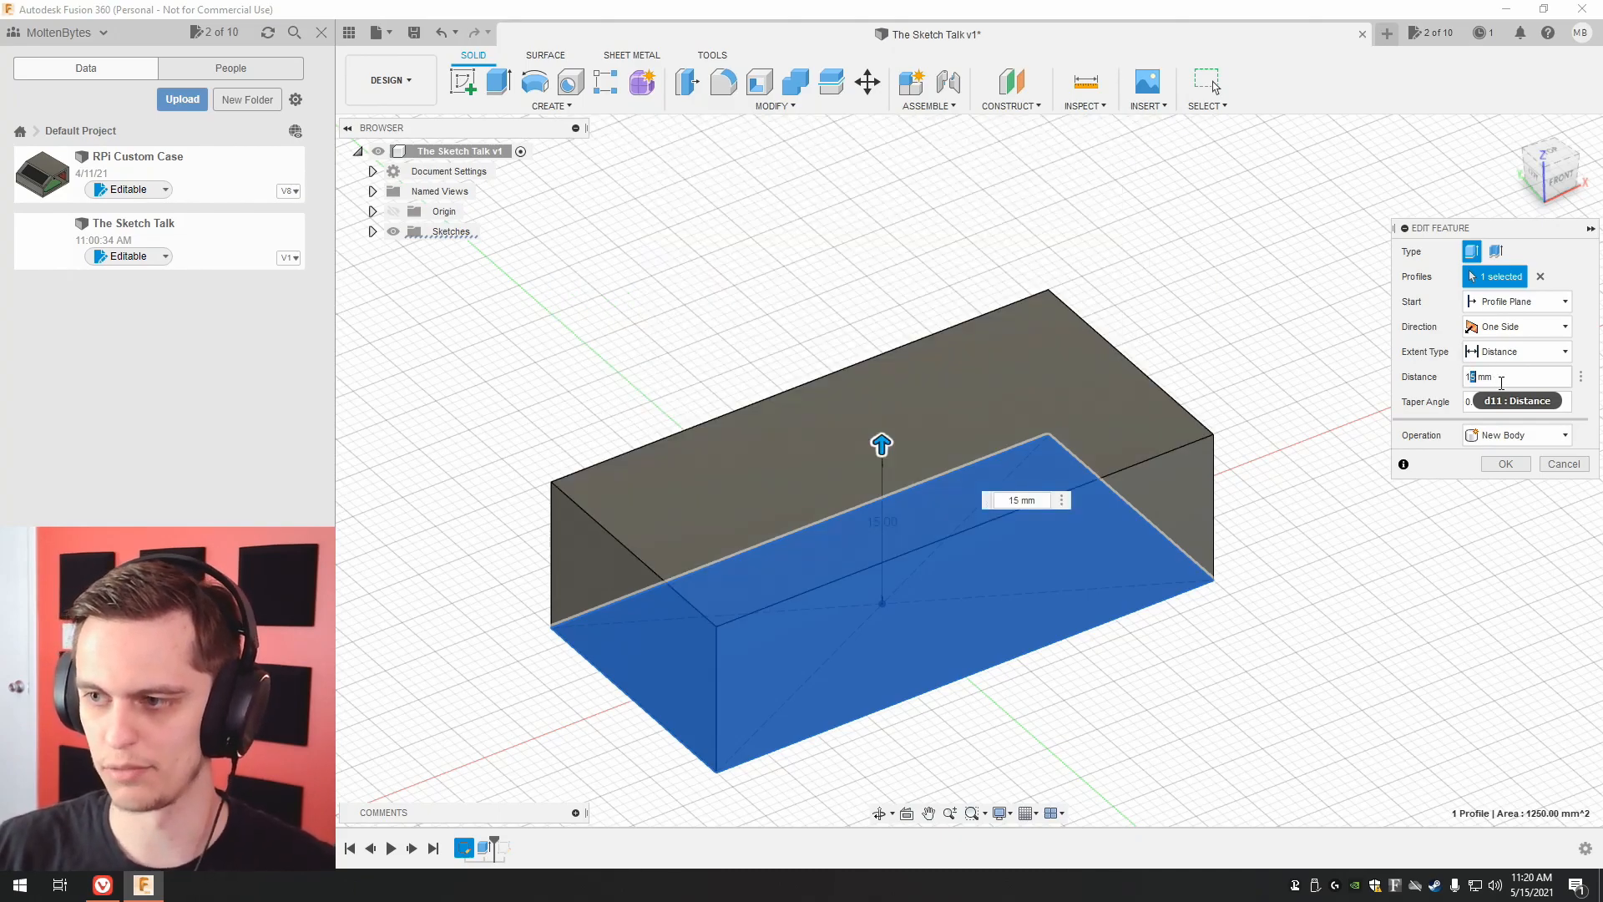
left_click(1505, 464)
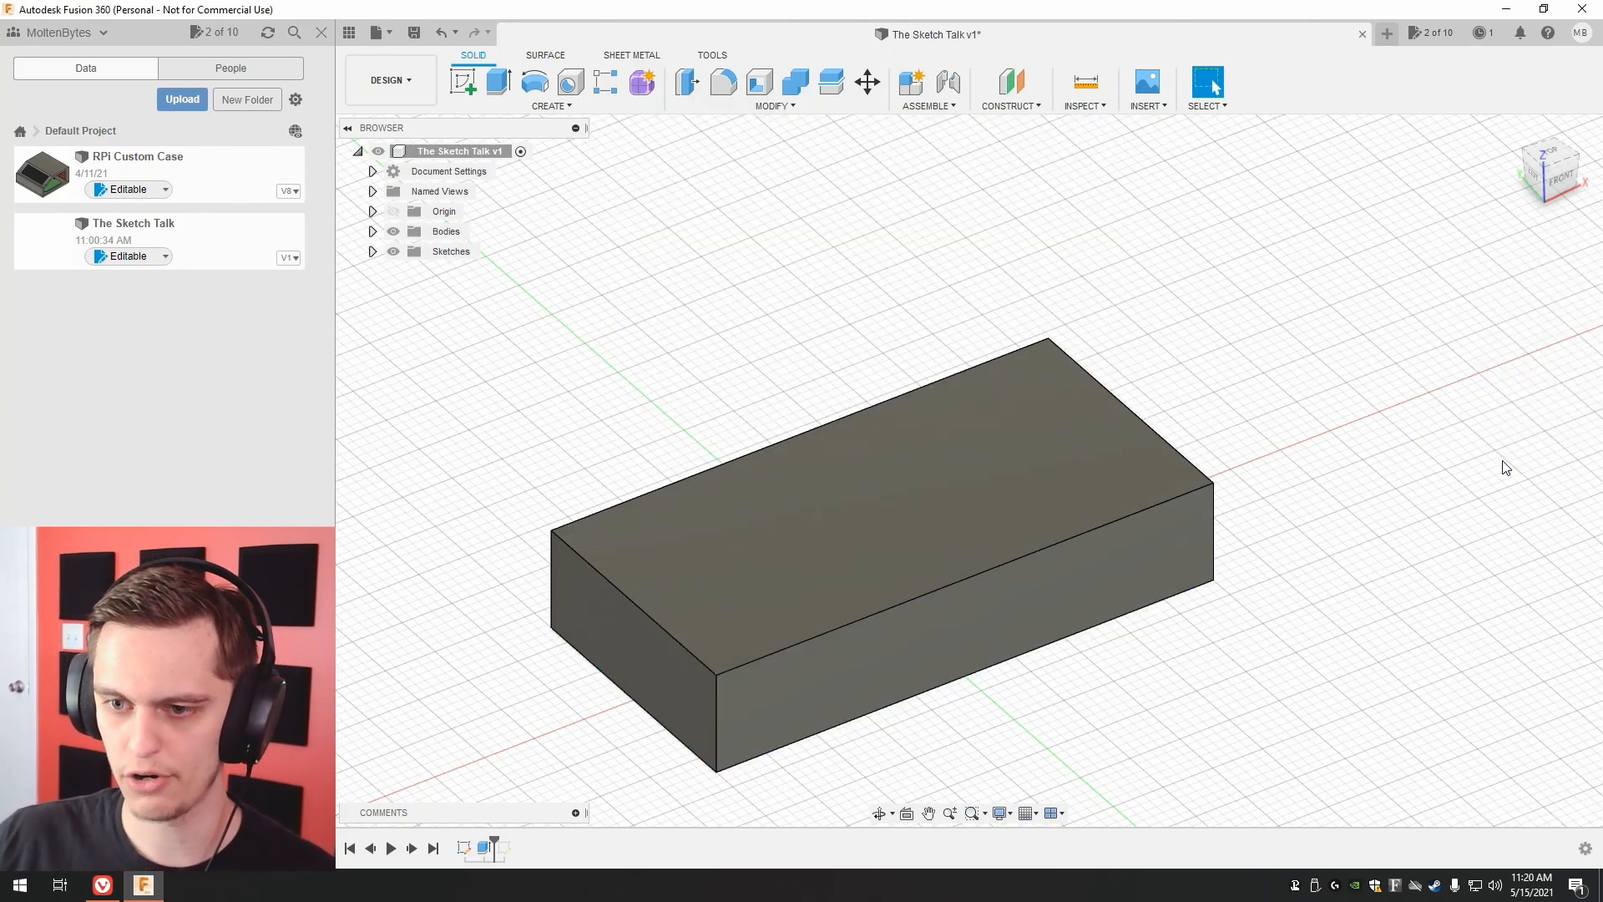
Roll the design history forward past the circle sketch and open that sketch for editing, viewed from the block's bottom face.
left_click_drag(493, 837, 514, 837)
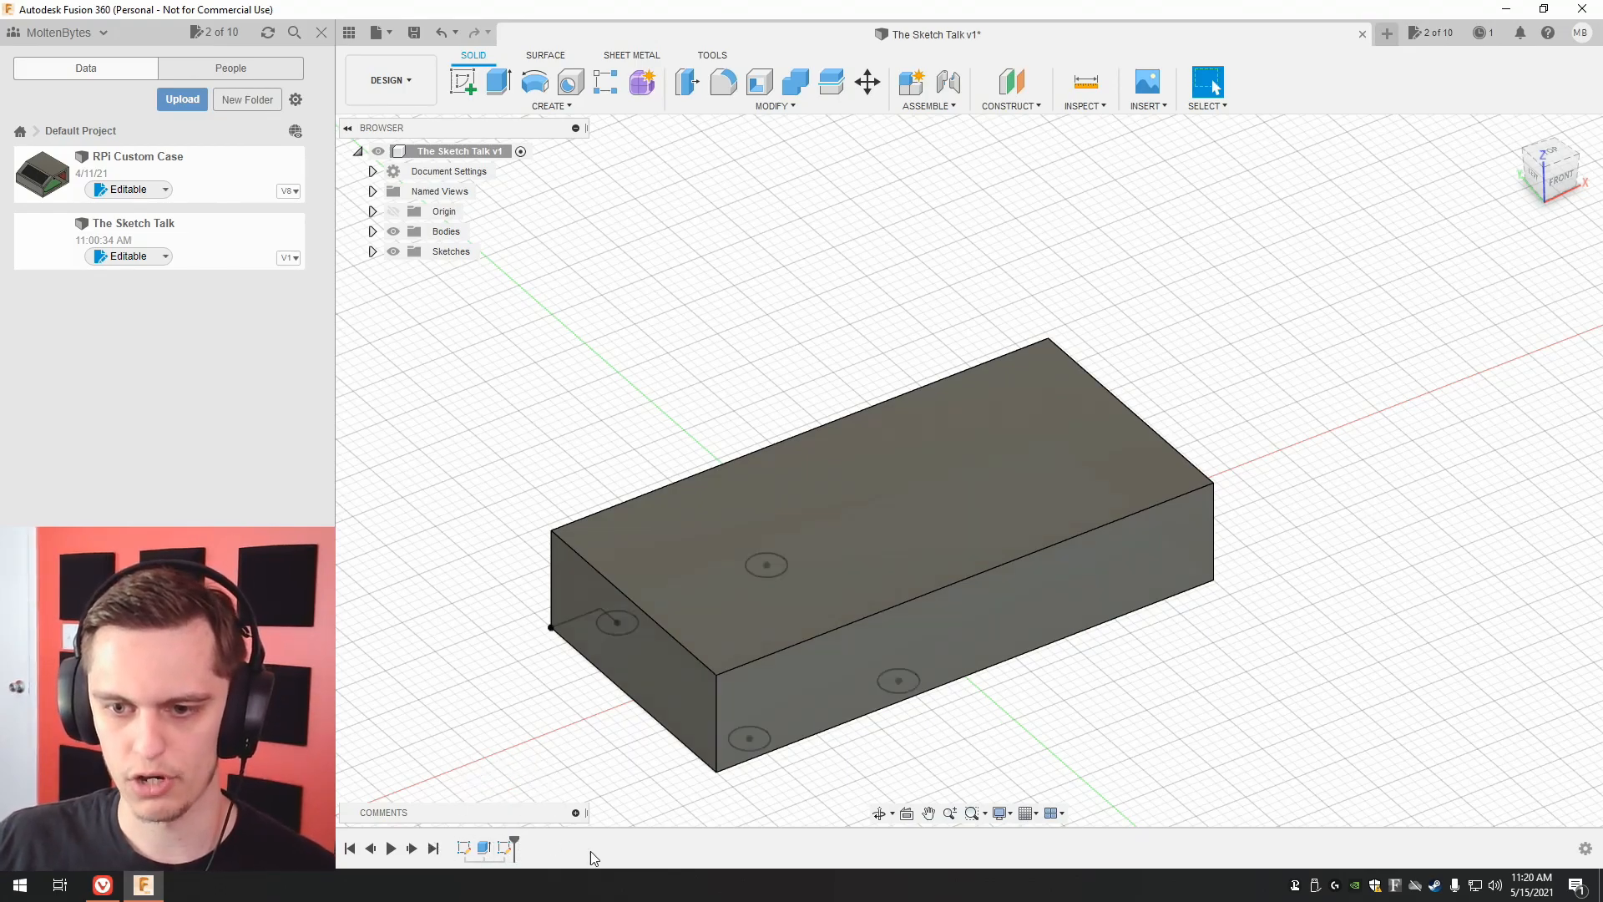
left_click(1535, 175)
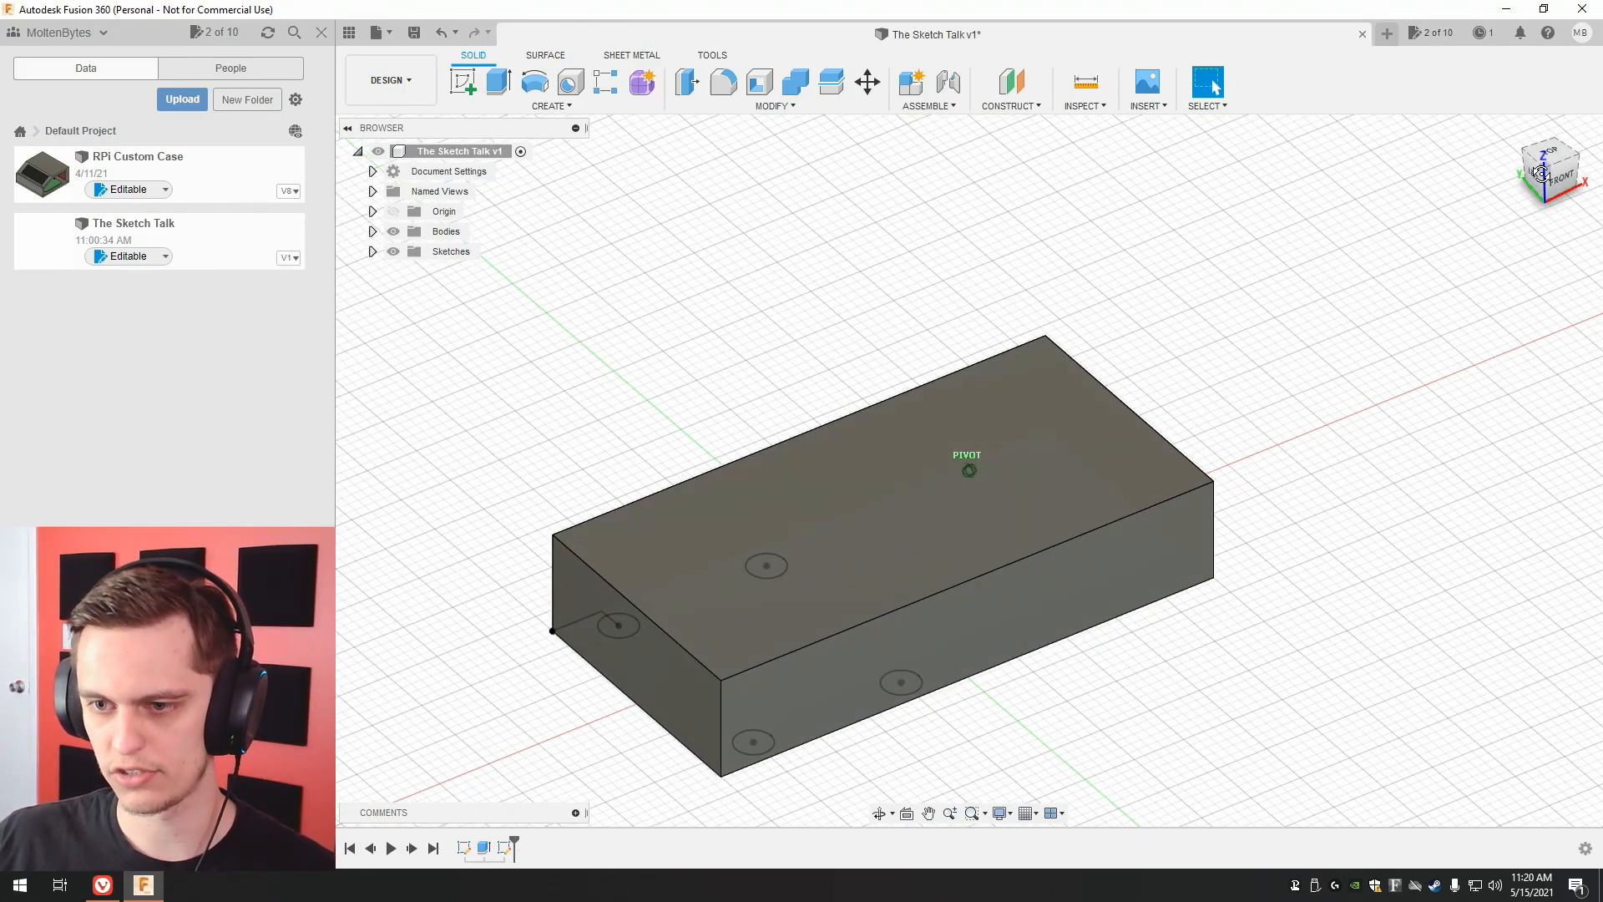
right_click(503, 852)
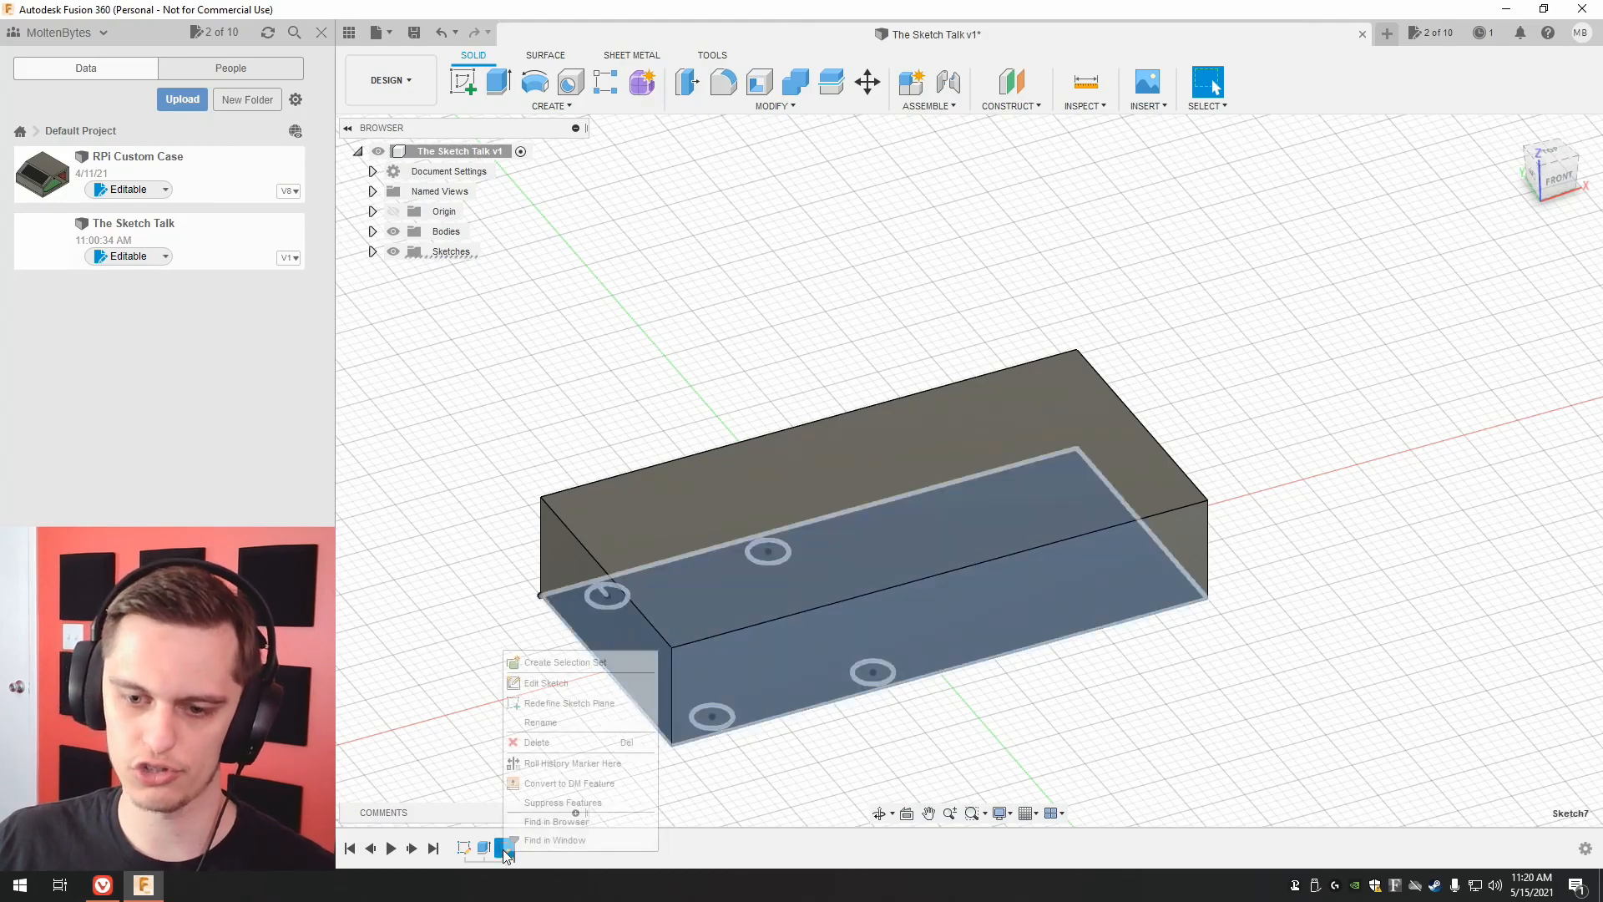
left_click(567, 686)
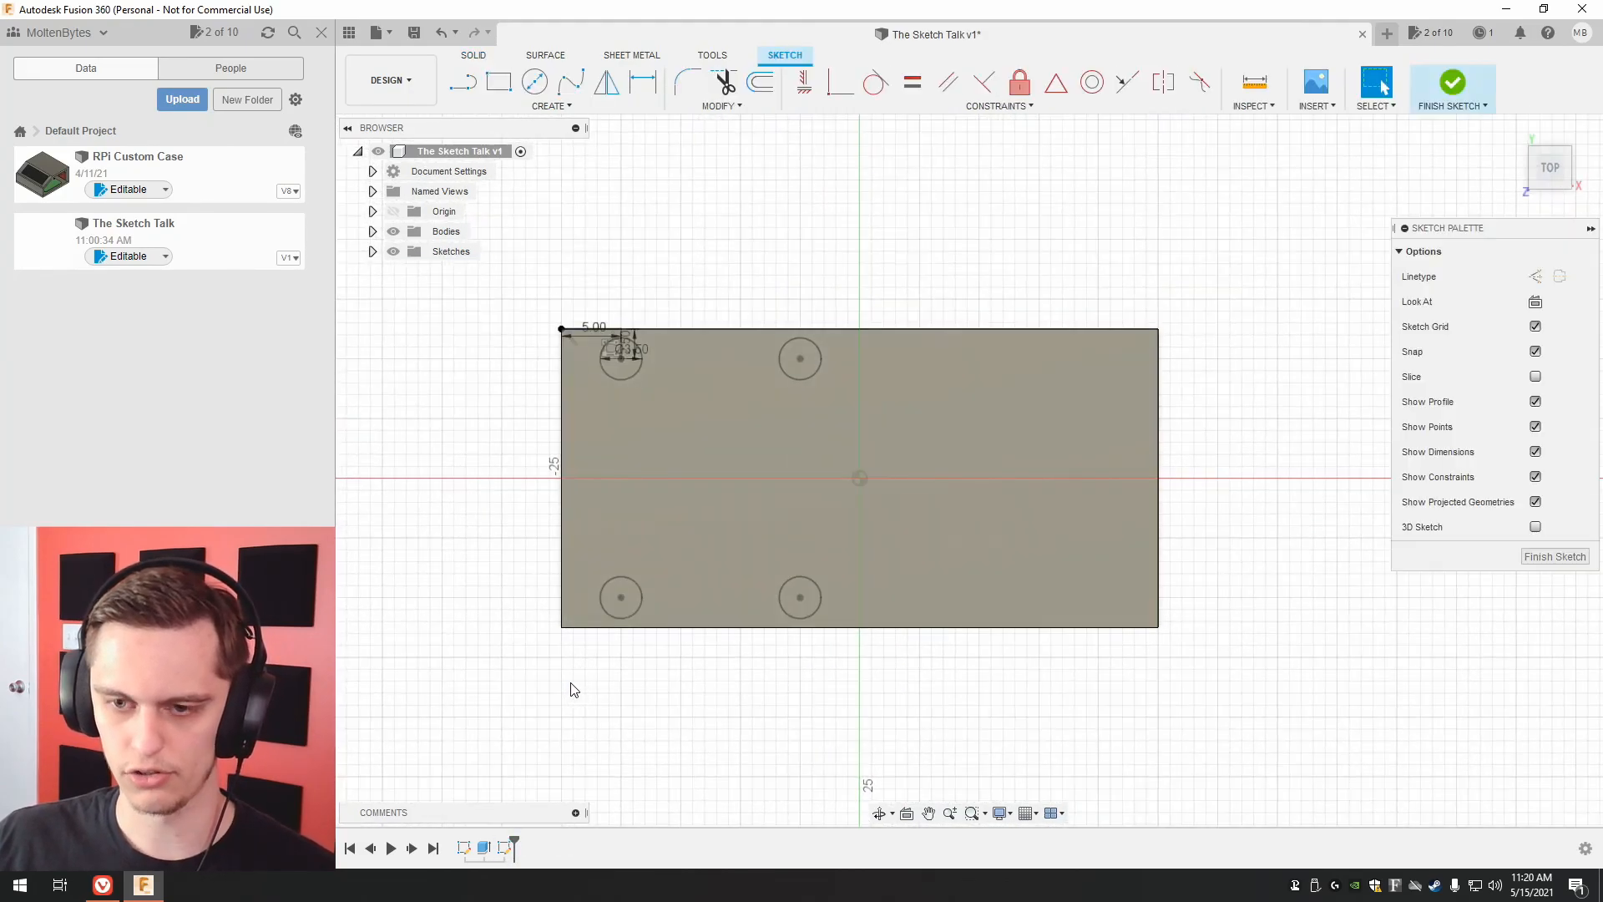
scroll(546, 317, "up", 3)
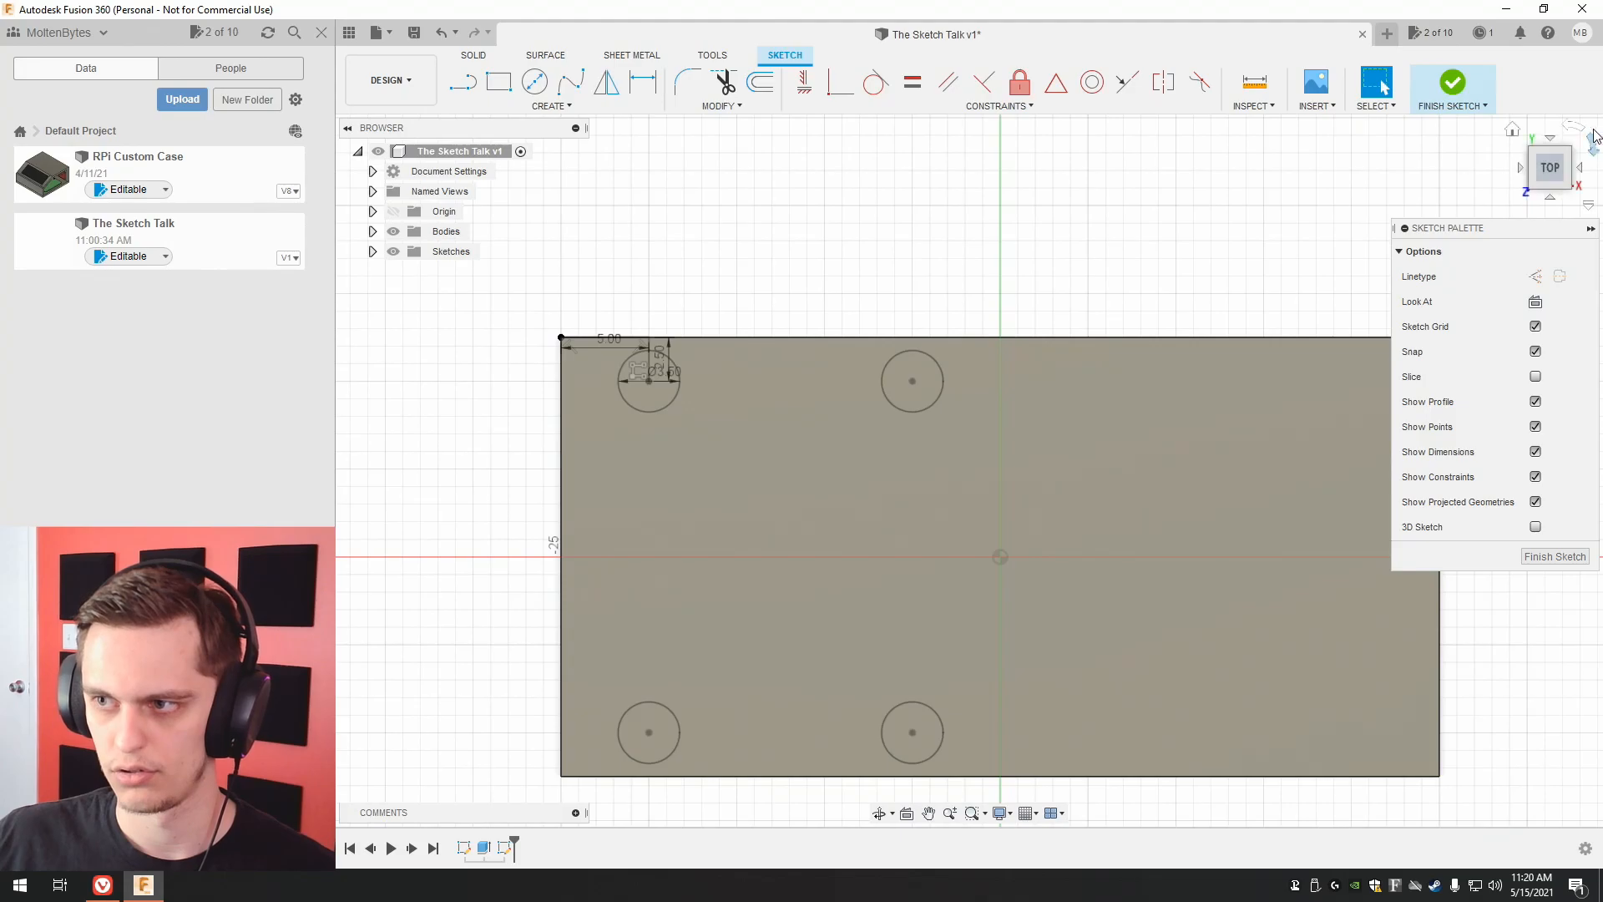
left_click(1554, 200)
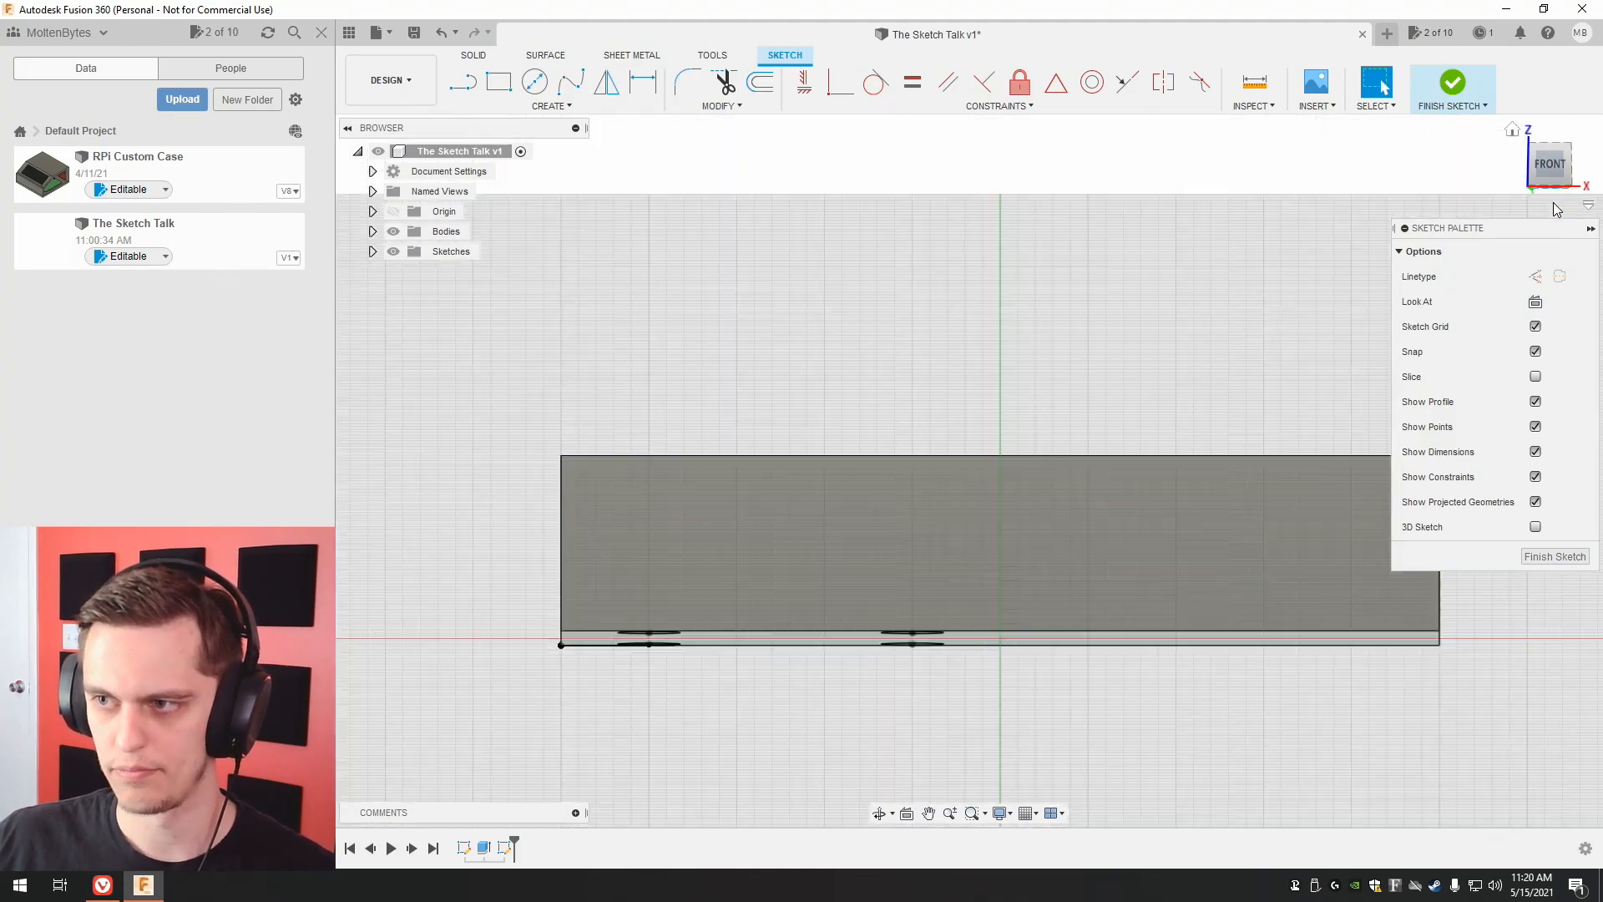
left_click(1557, 209)
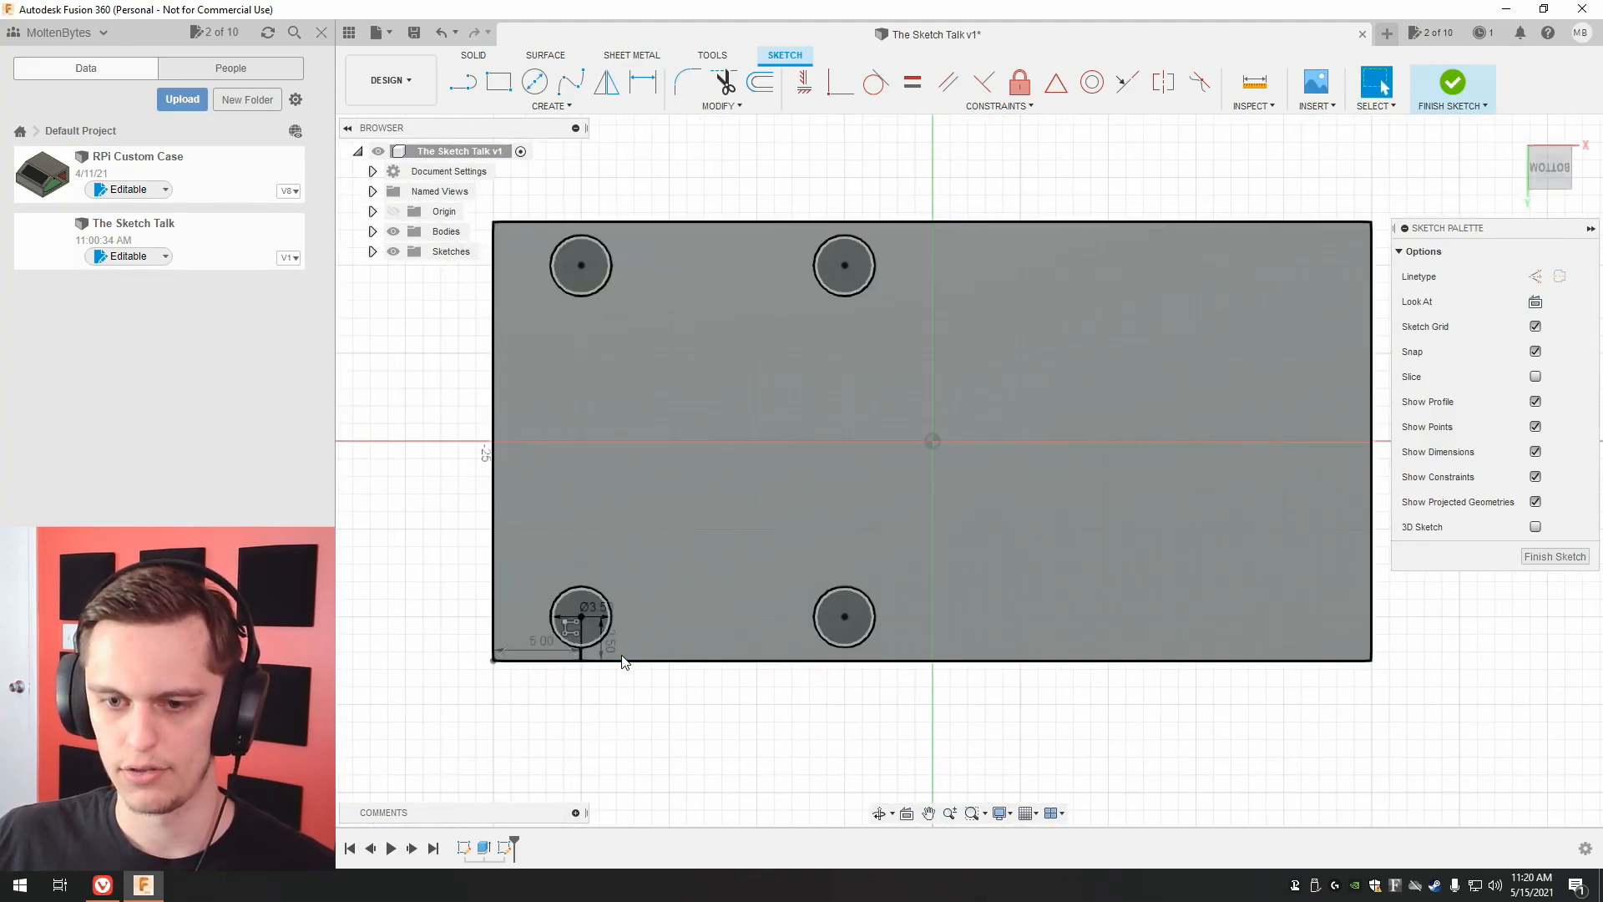
middle_click_drag(579, 600, 576, 629)
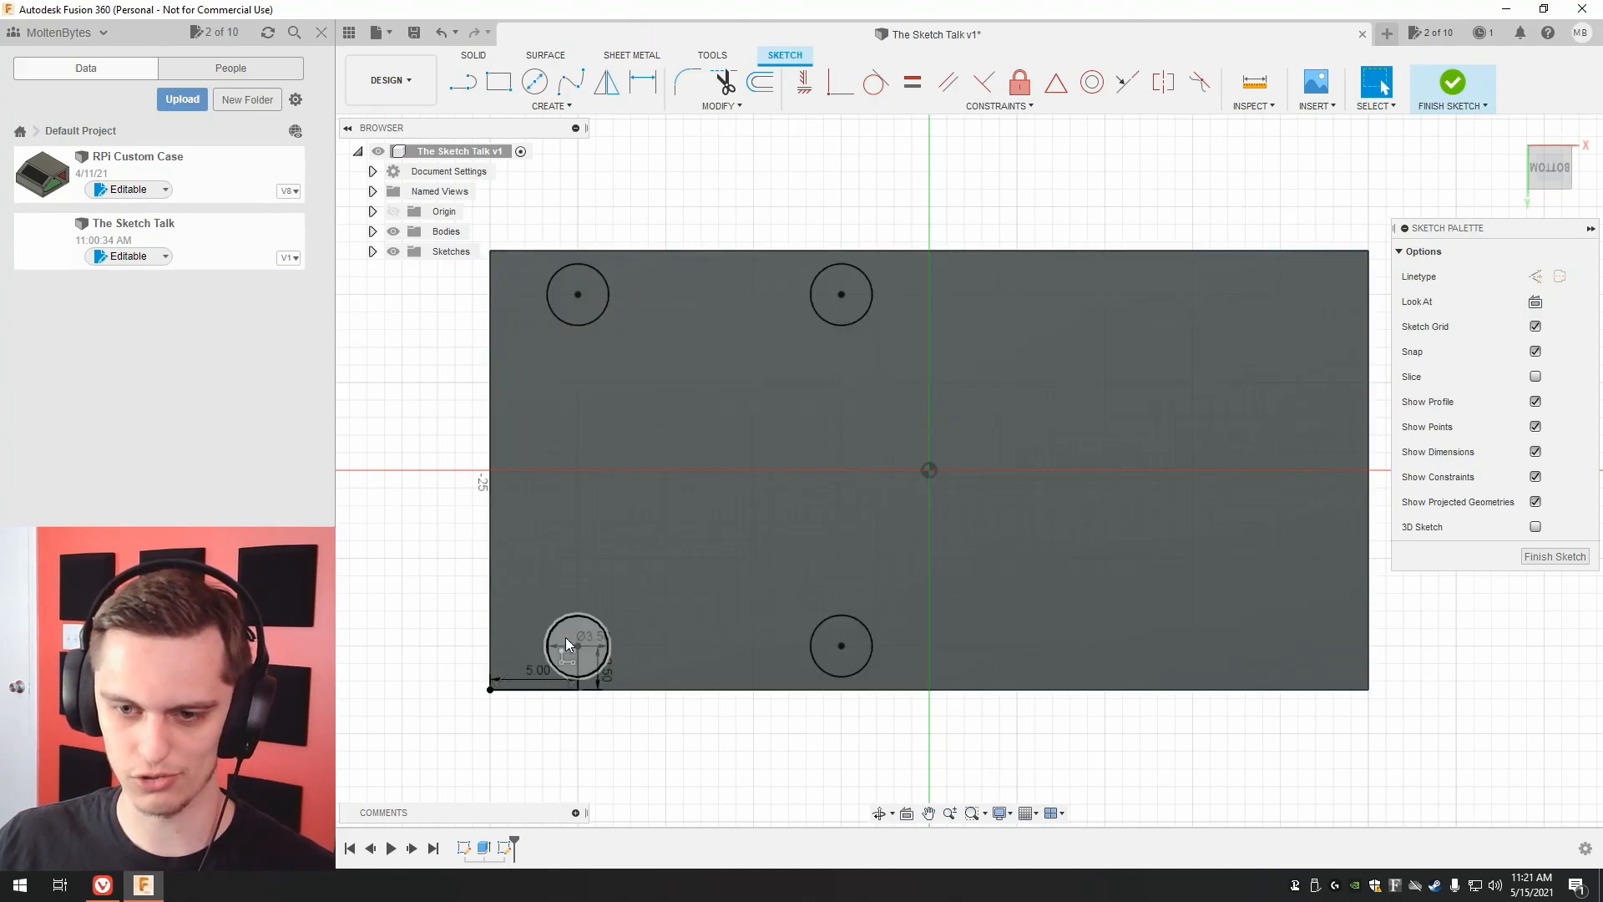
middle_click_drag(565, 638, 534, 676)
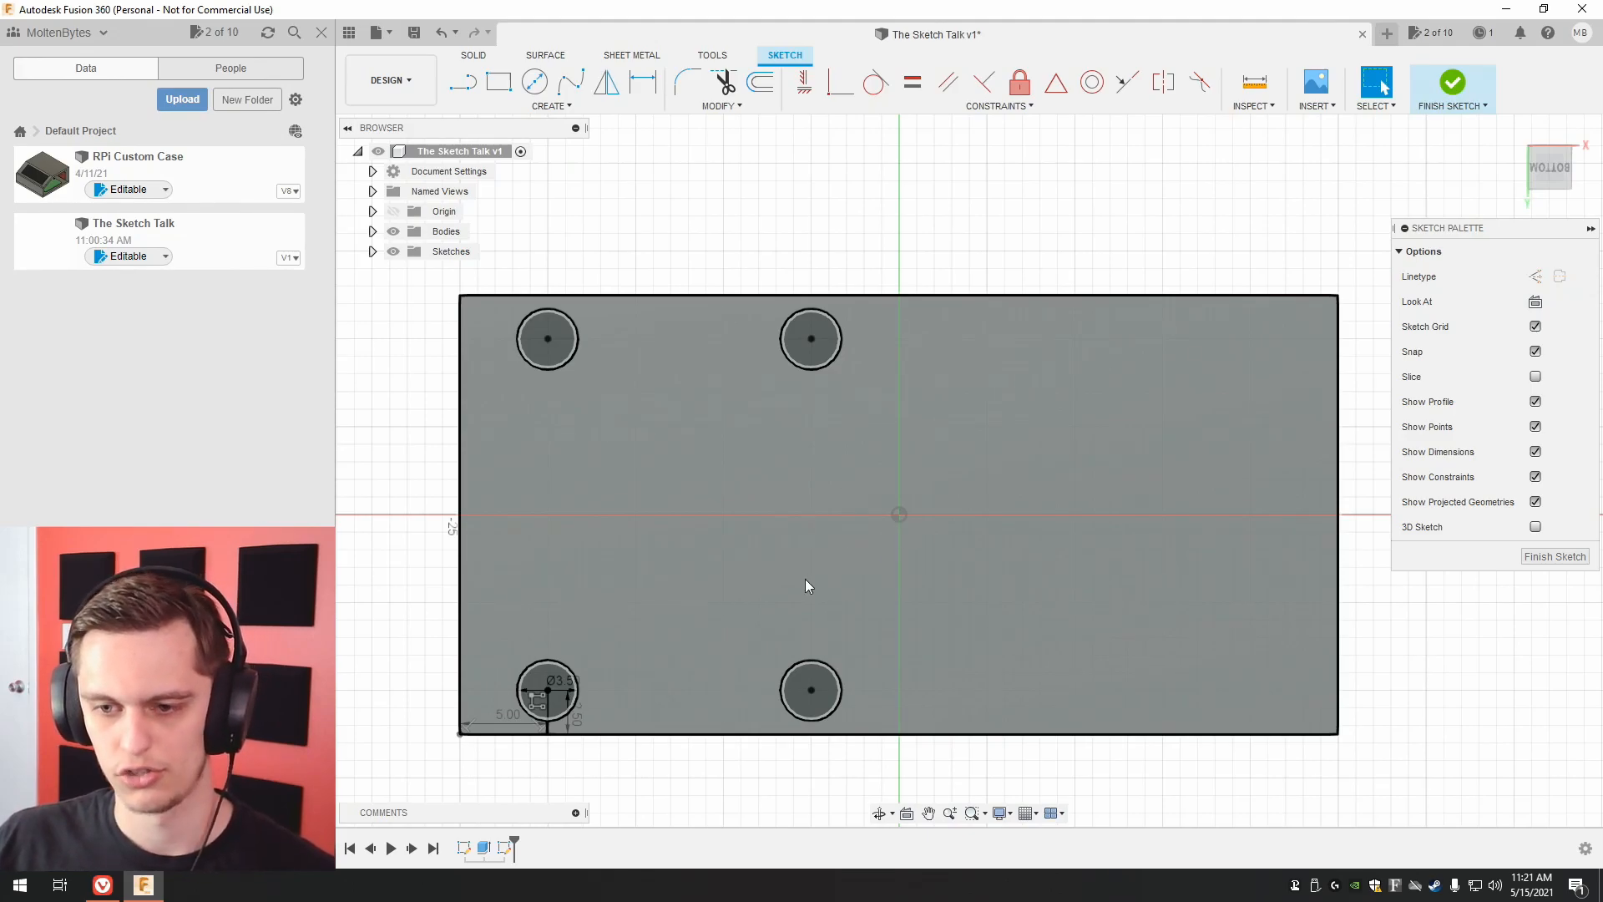
Delete the three patterned circles from the sketch, keeping only the dimensioned 3.5 mm circle.
left_click(783, 704)
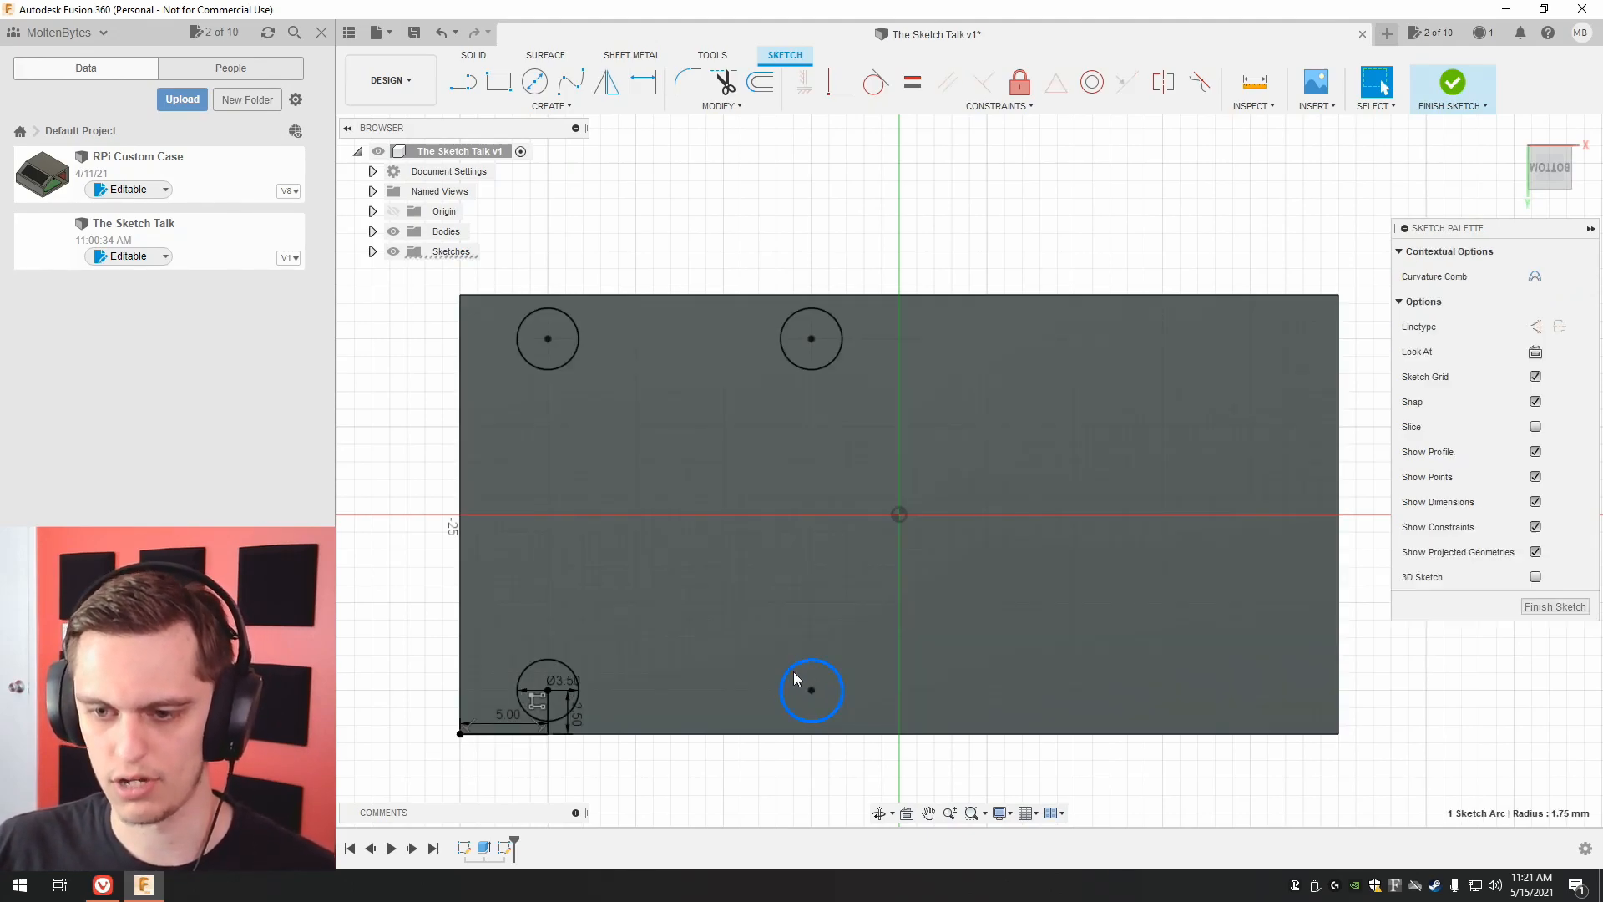
left_click(790, 359, "shift")
left_click(561, 357, "shift")
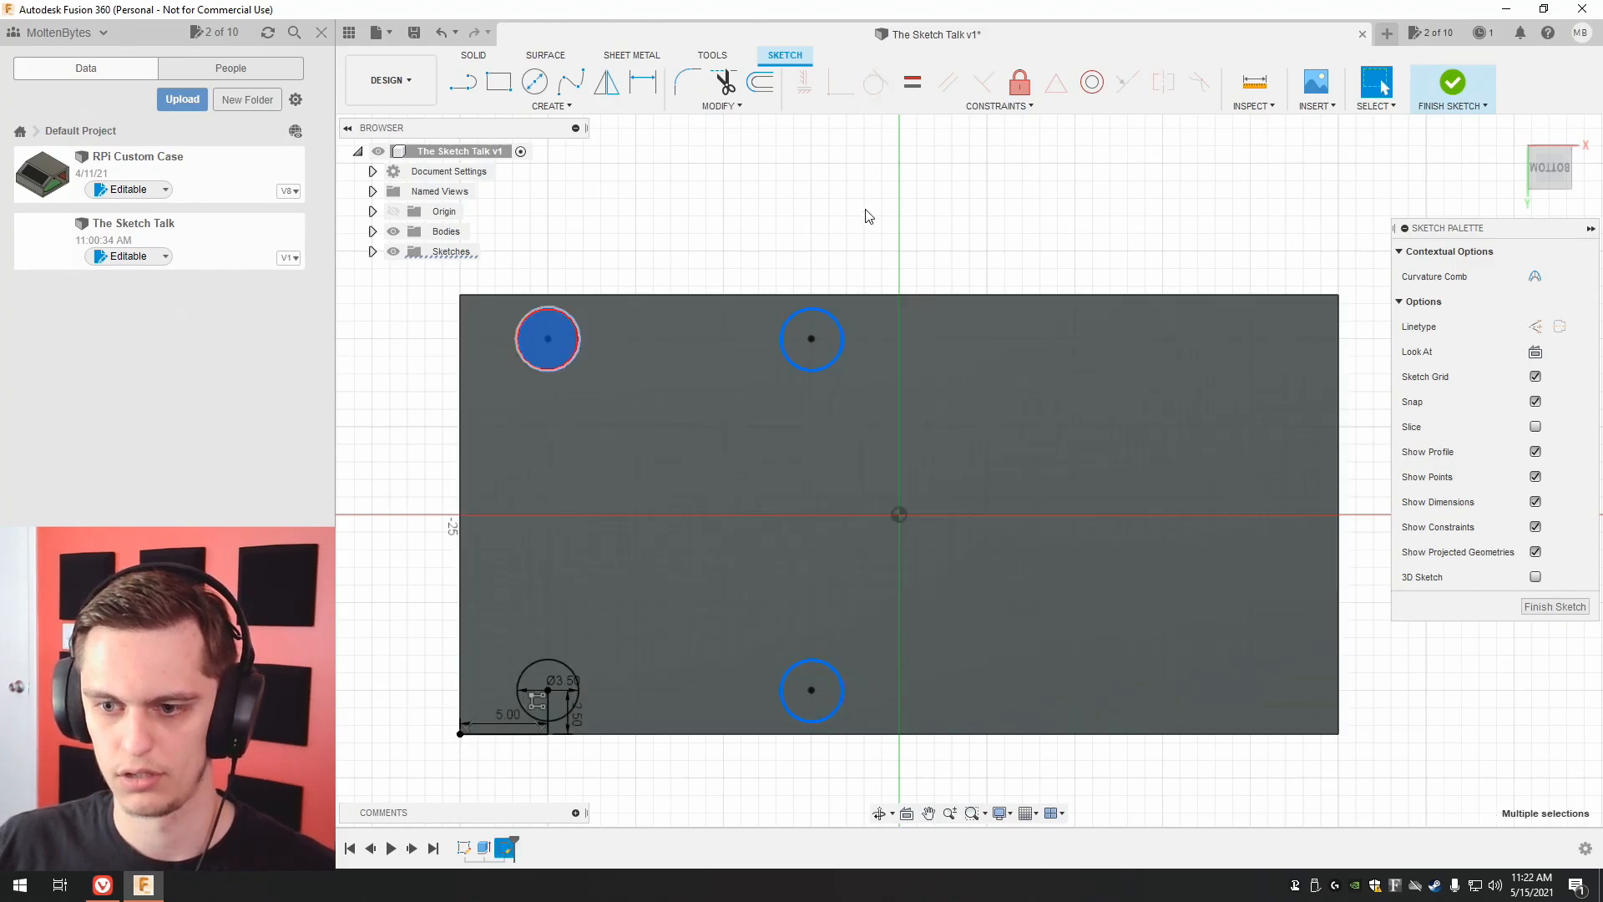
right_click(875, 209)
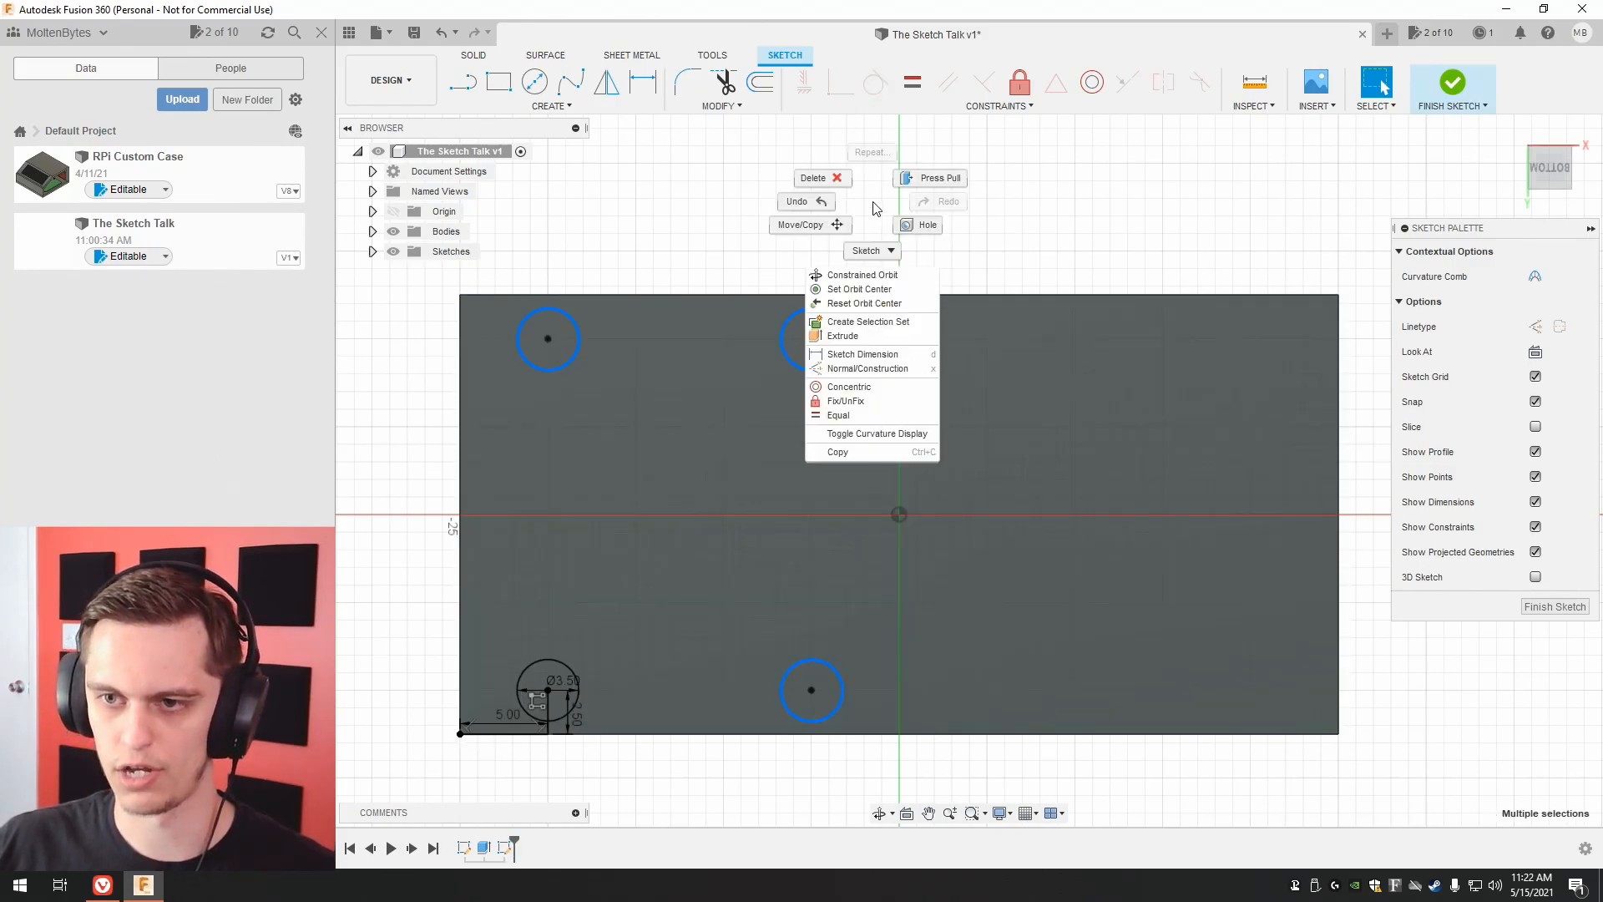
left_click(833, 179)
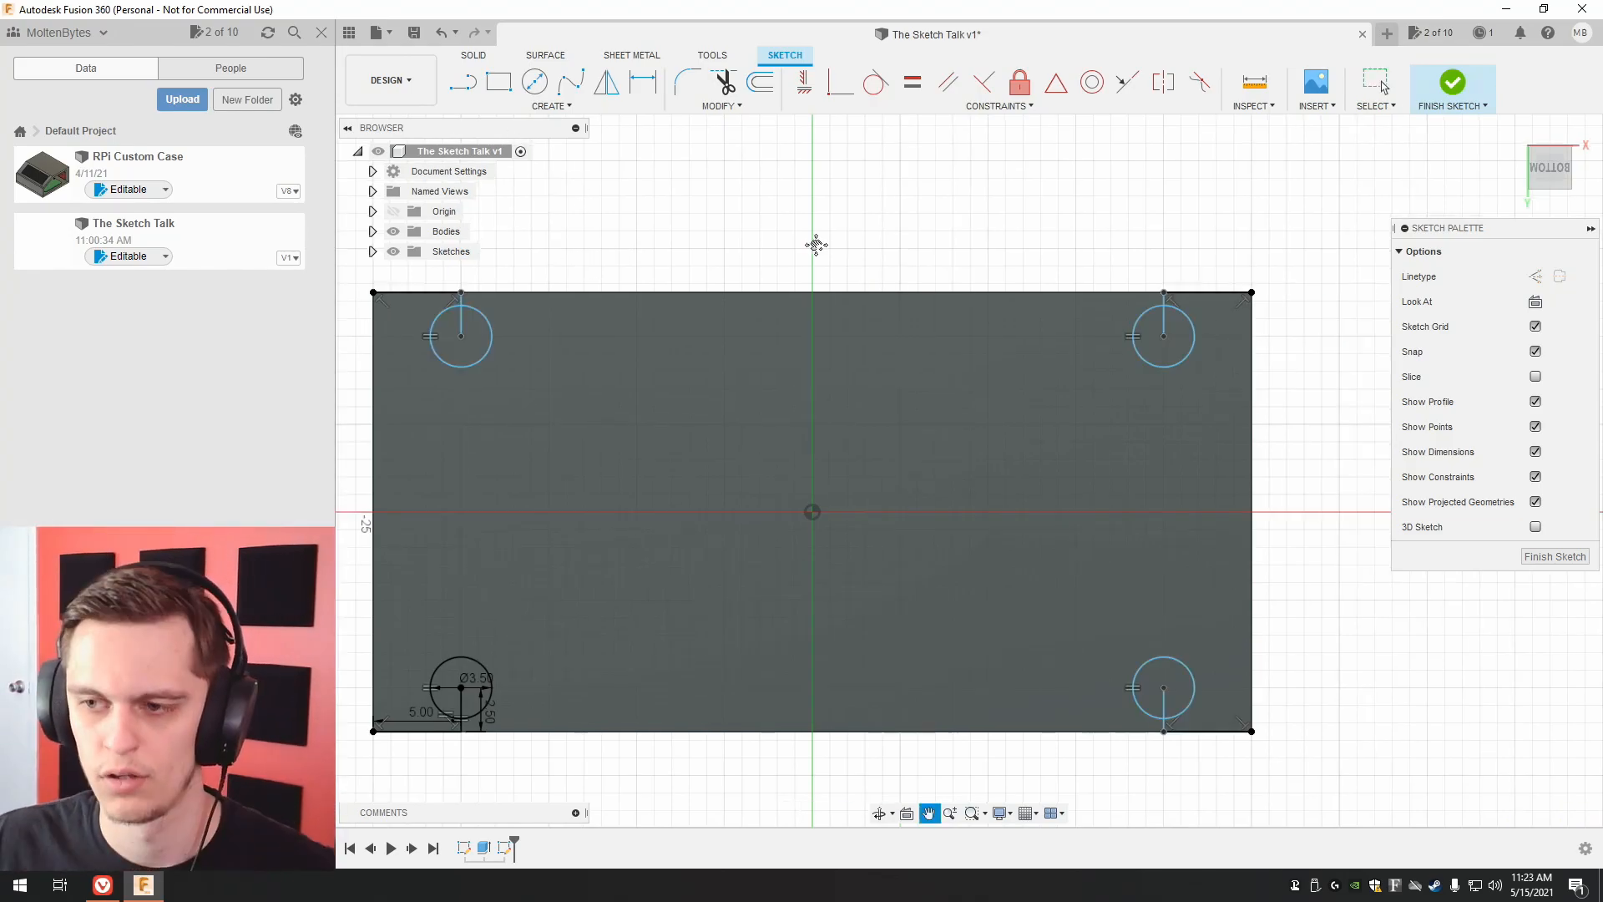
Add circles with guide lines at the bottom face's other three corners, constrain them equal to the first, and finish the sketch.
scroll(835, 244, "down", 2)
key("Escape")
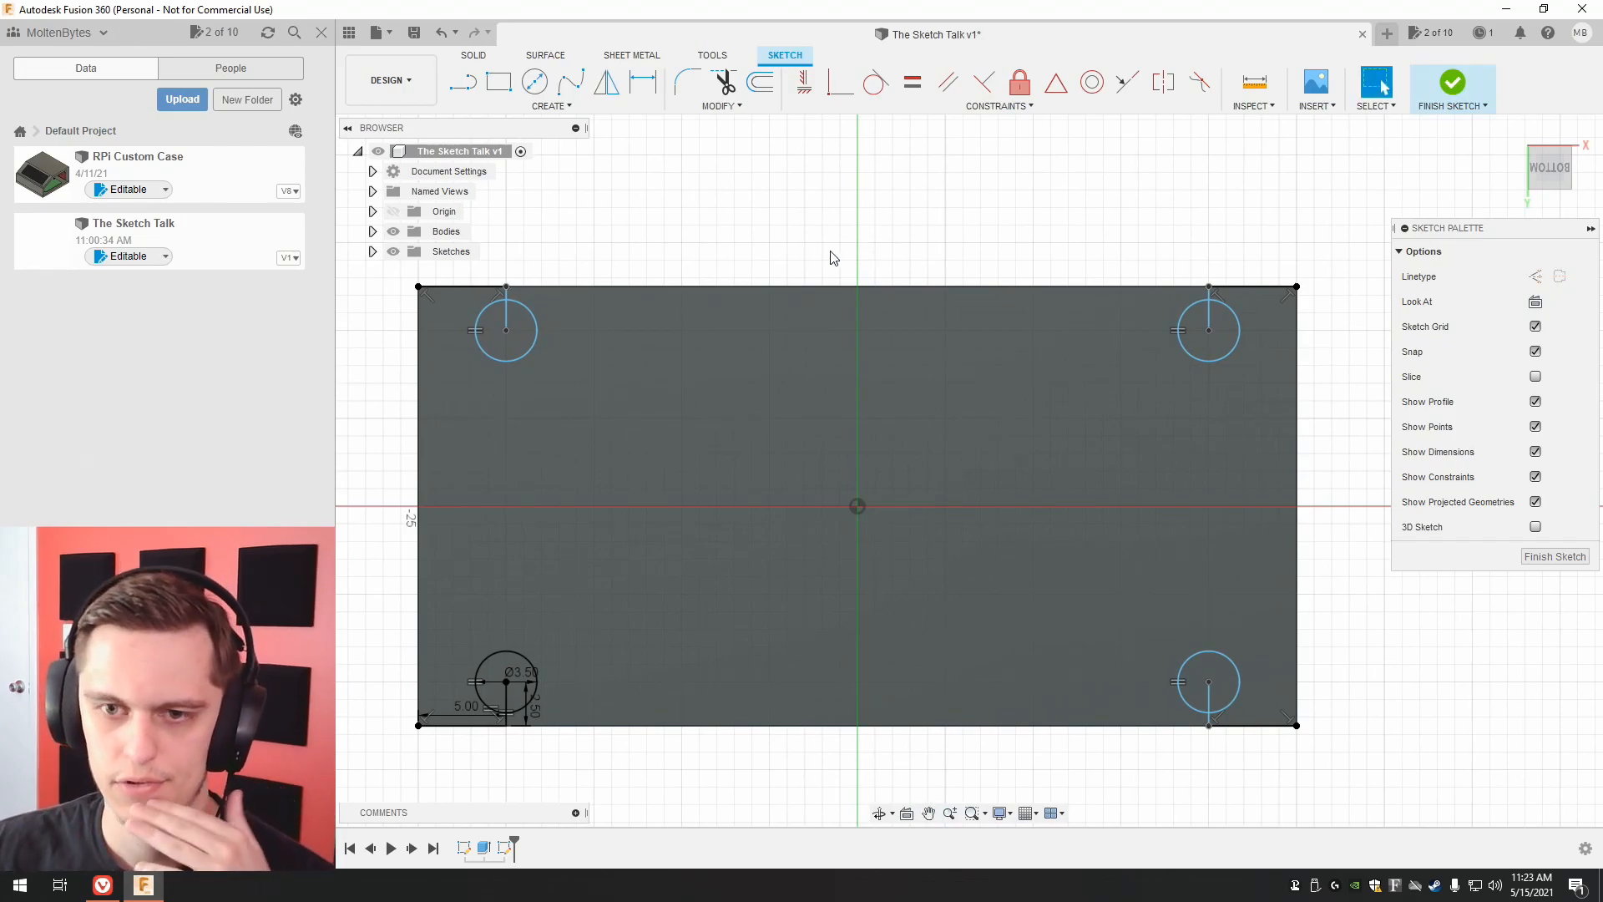
scroll(674, 373, "up", 1)
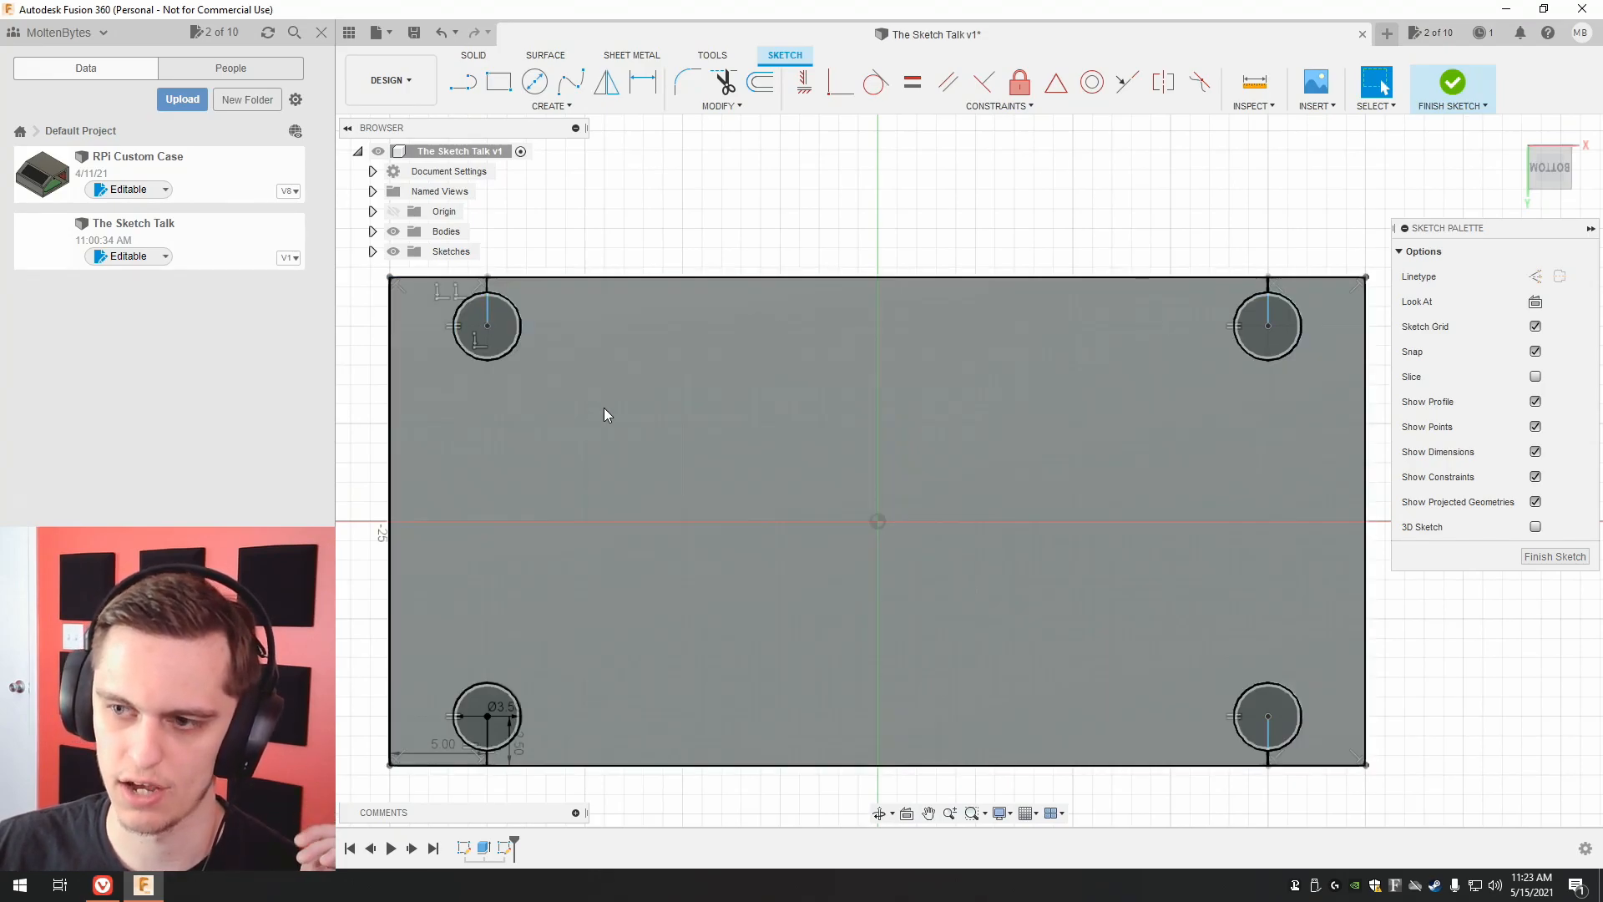
left_click(913, 82)
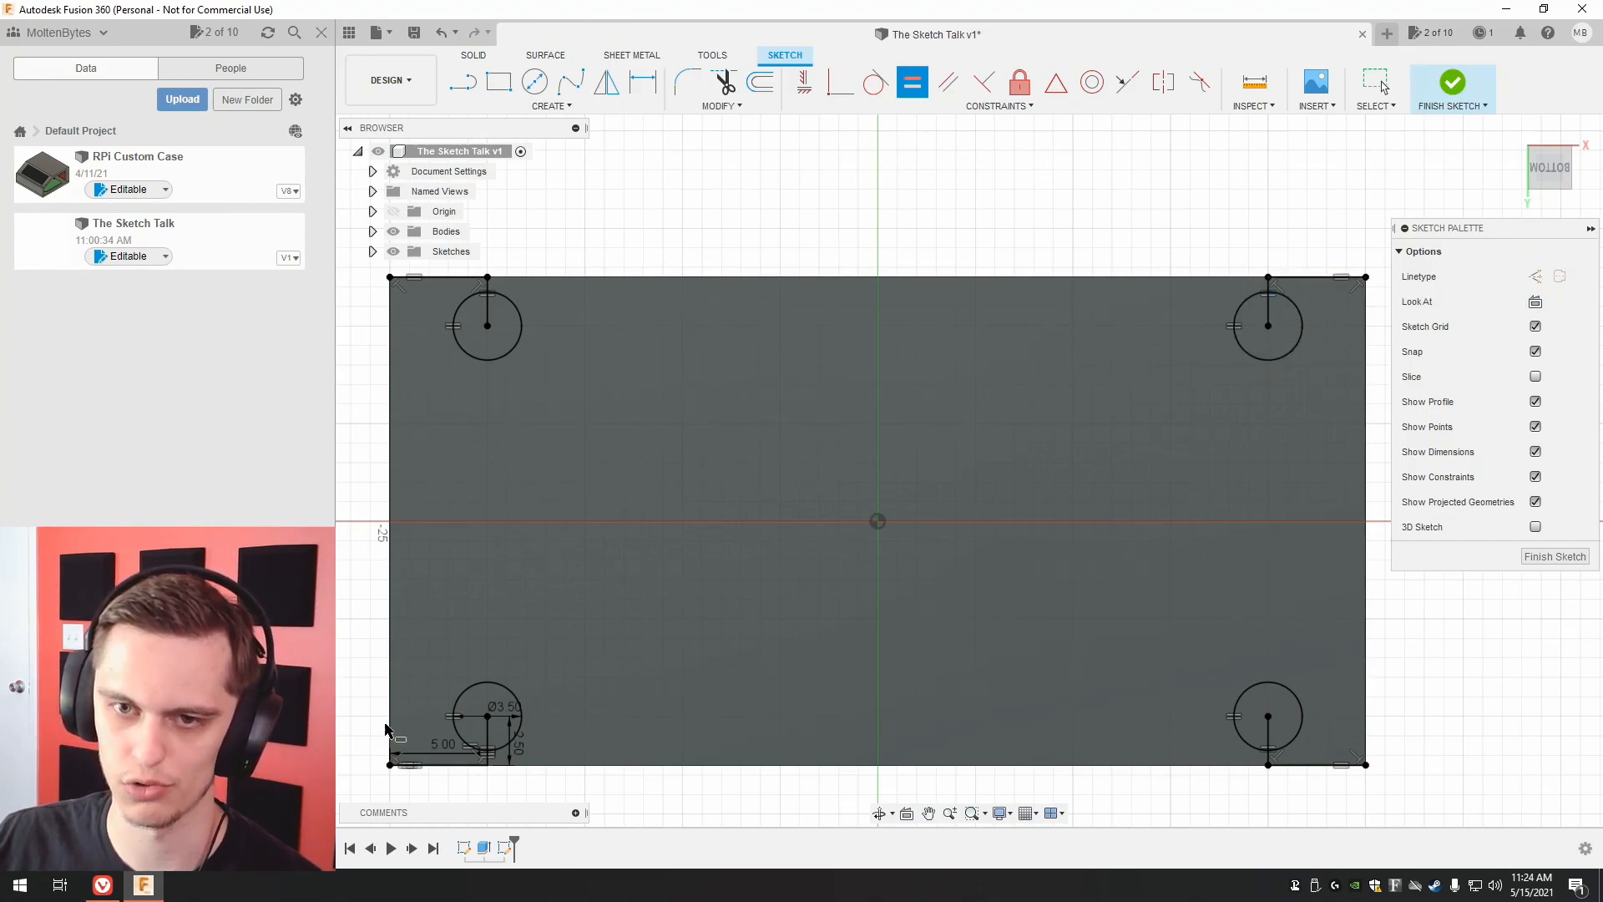
left_click(1550, 567)
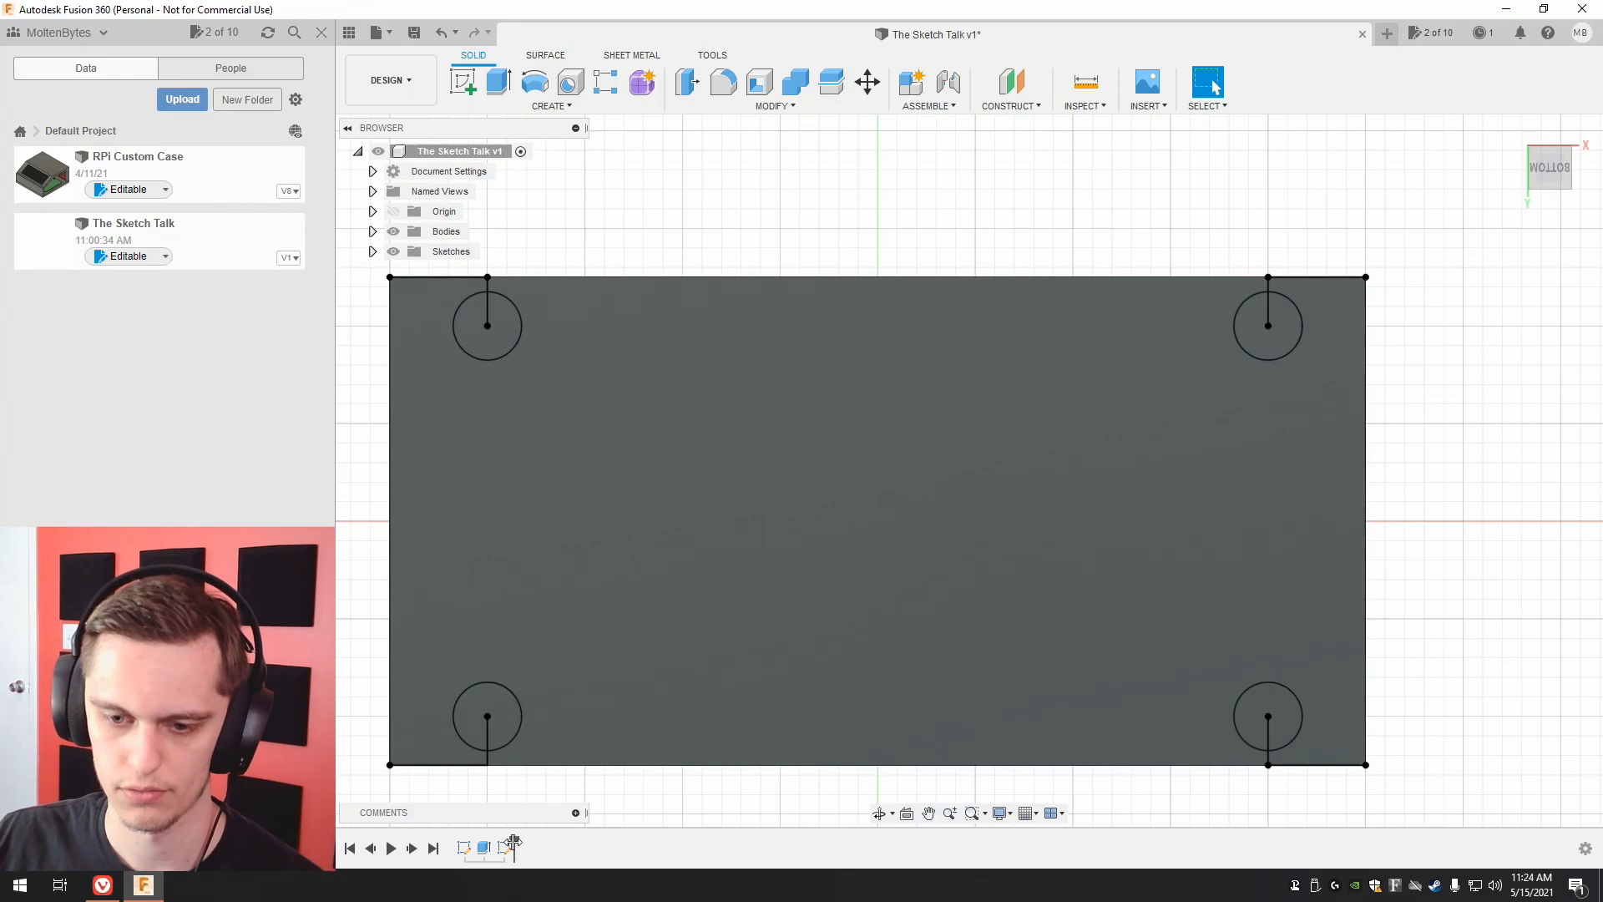
Roll the design history back to before the block's extrusion and open the base rectangle sketch for editing.
left_click_drag(493, 842, 472, 842)
right_click(468, 843)
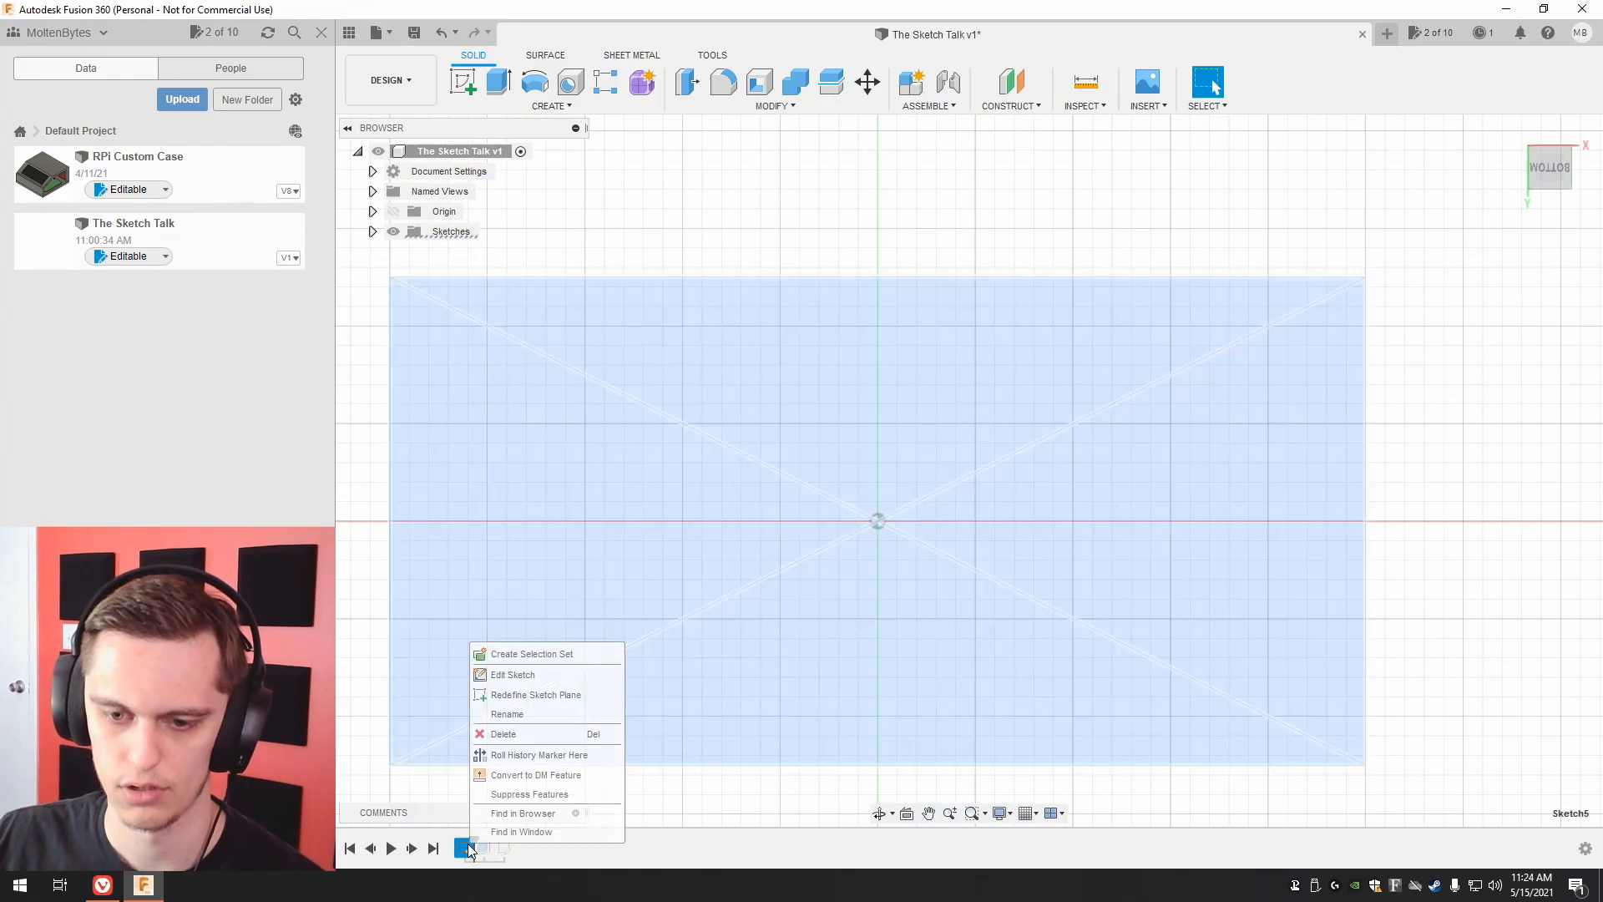
left_click(524, 677)
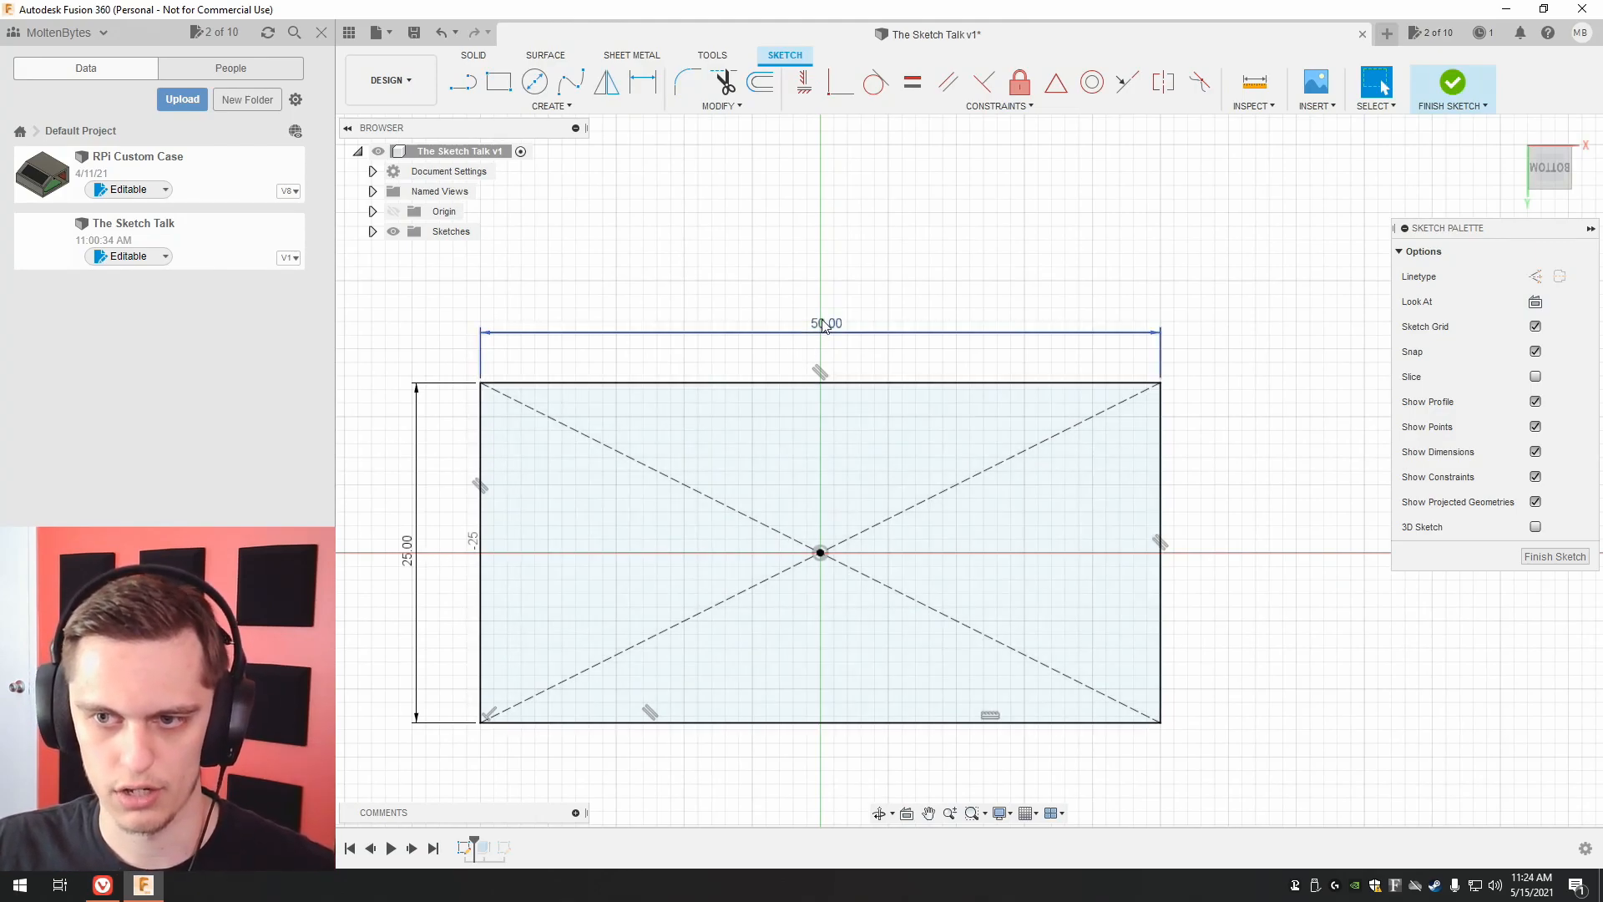
Set the base rectangle's dimensions to 40 mm horizontally and 30 mm vertically, and finish the sketch.
double_click(801, 334)
type("40")
key("Return")
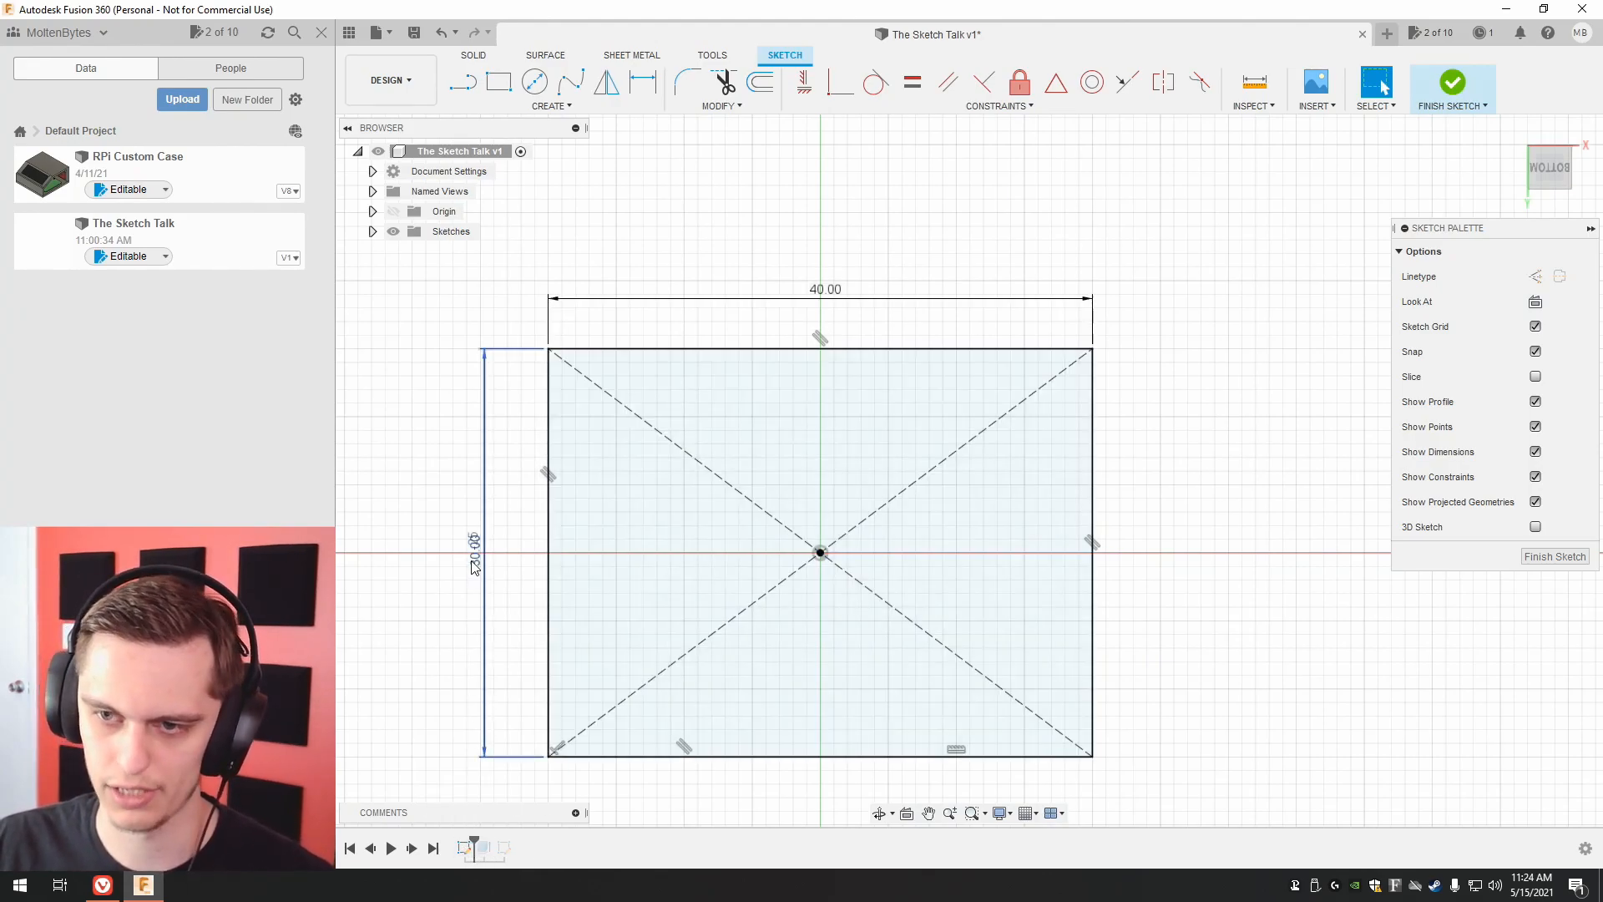
left_click(1580, 559)
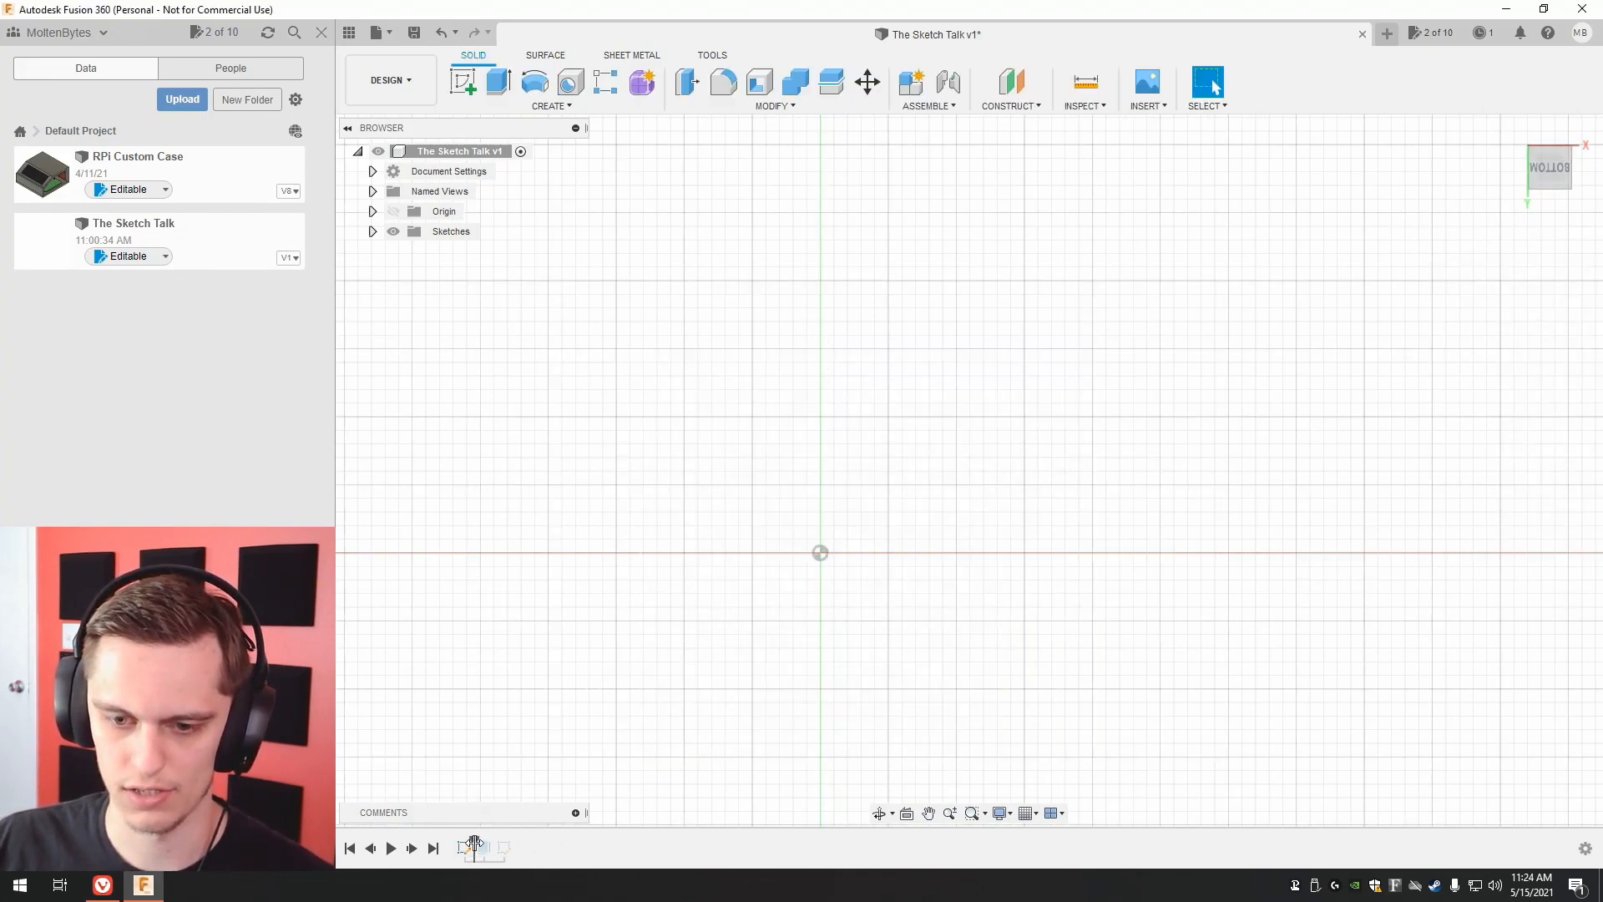
Roll the design history forward past the circle sketch, and open that sketch to review the corner circles' constraints before finishing it.
left_click_drag(473, 845, 493, 845)
left_click_drag(494, 845, 515, 845)
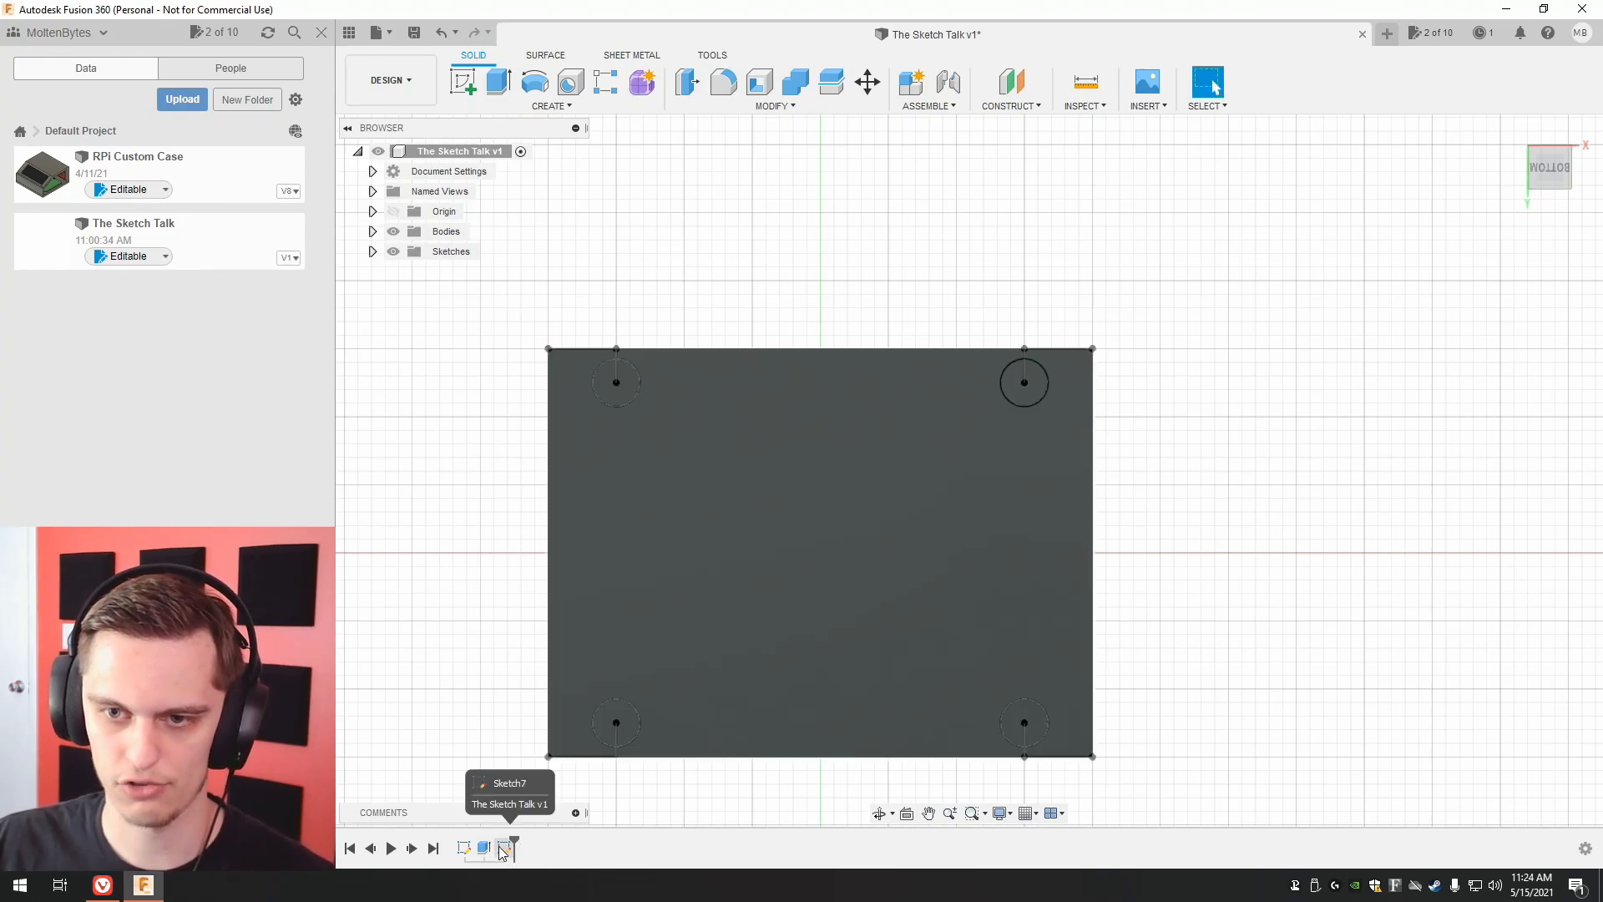
right_click(504, 847)
left_click(601, 673)
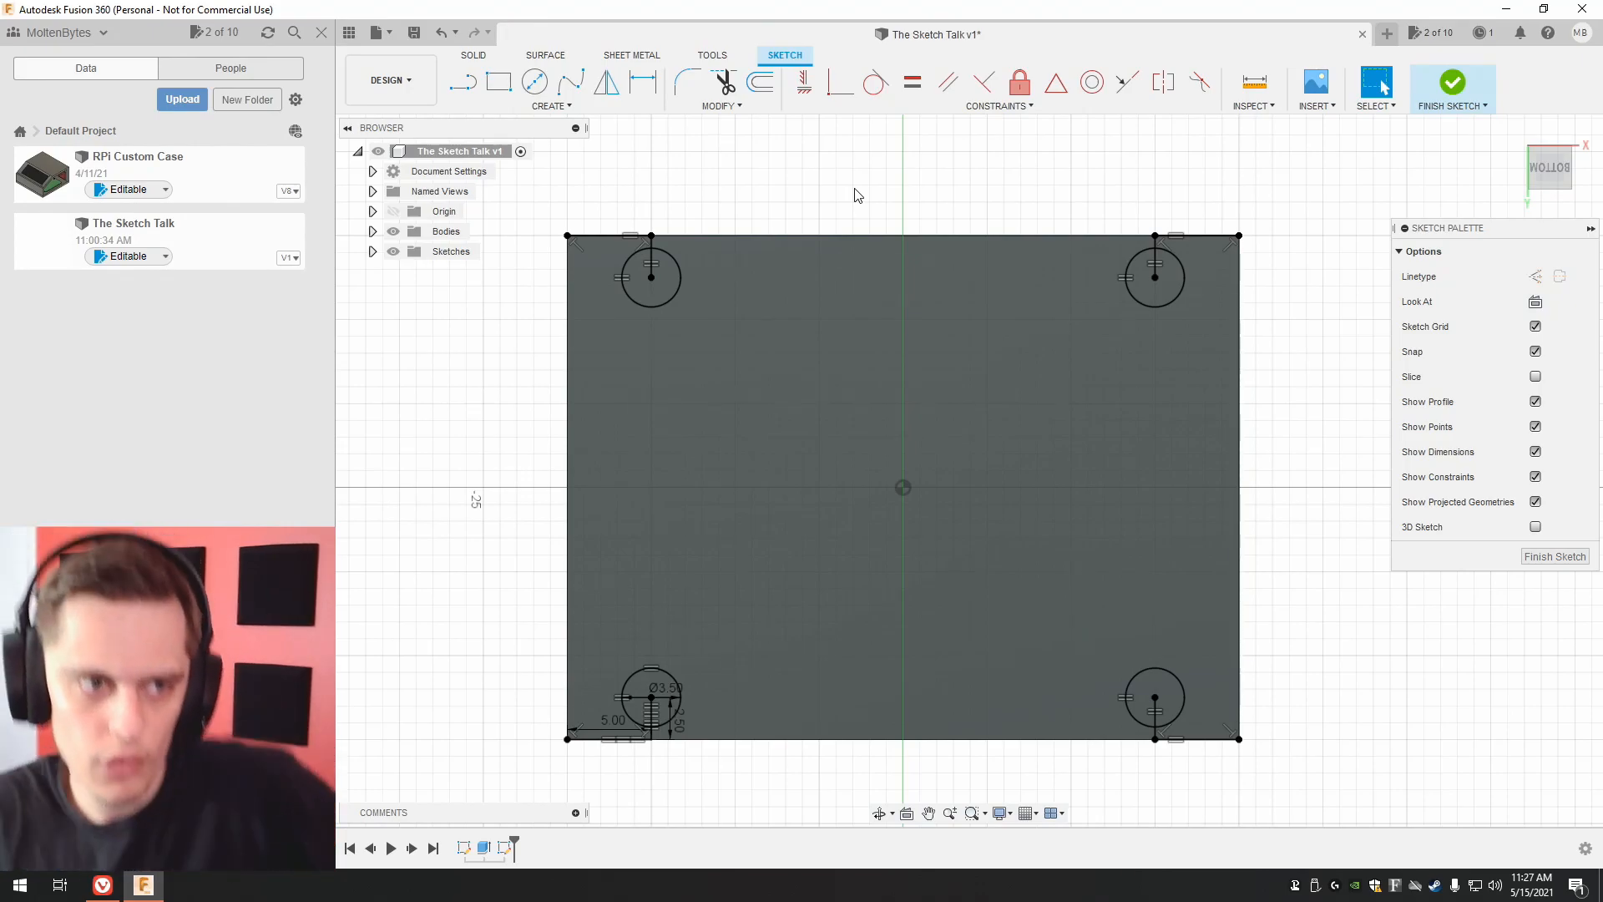
left_click(1555, 556)
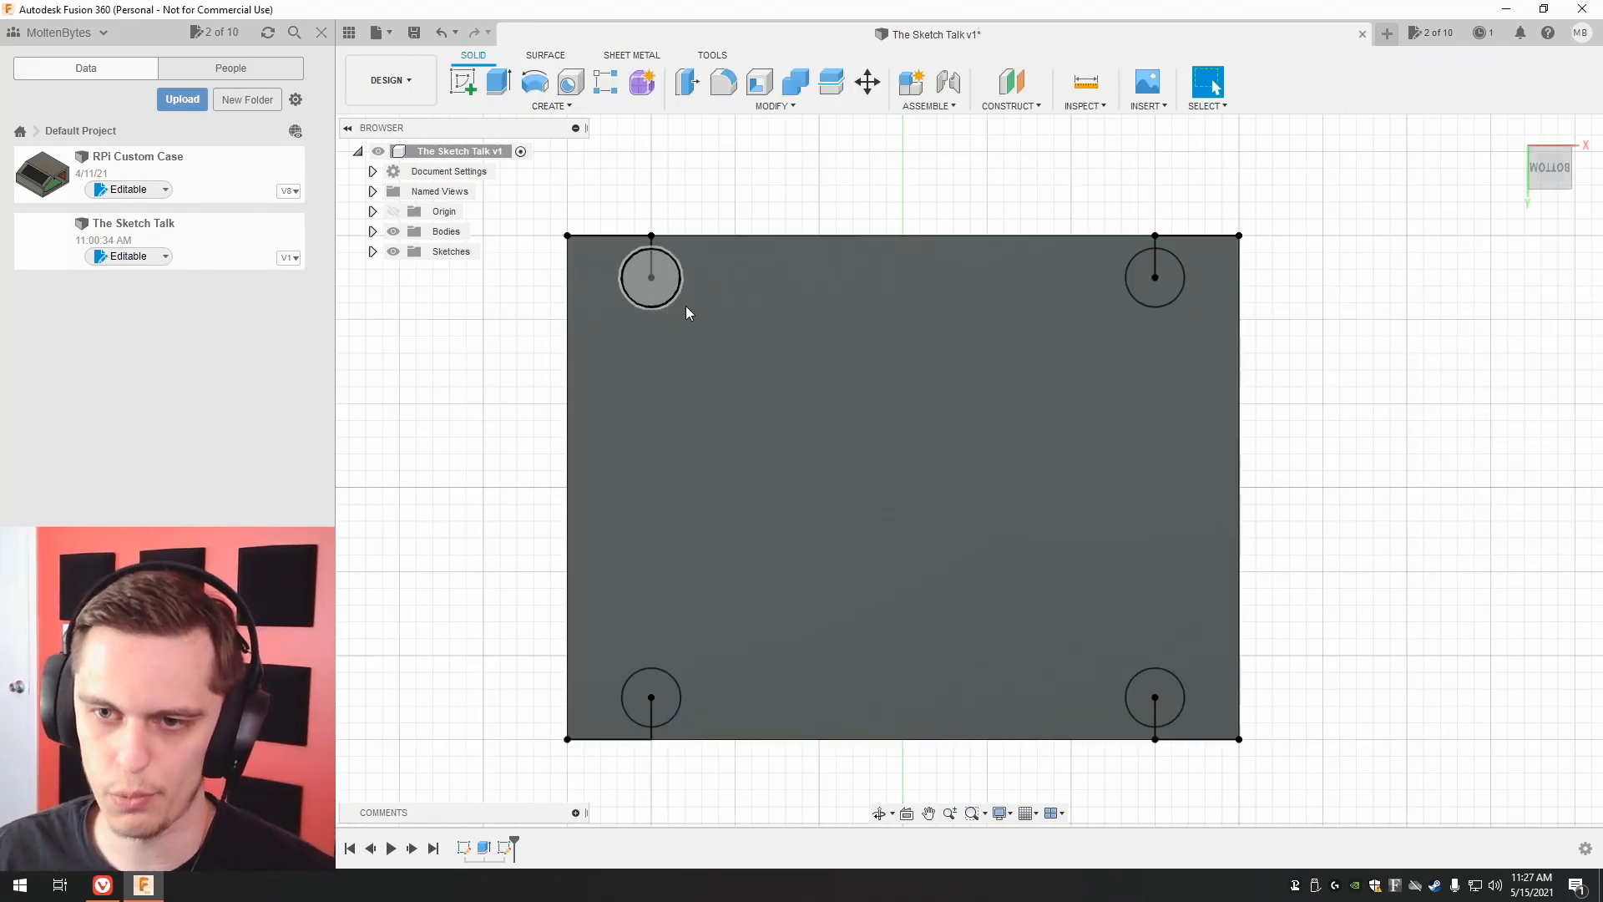
Set up a joined extrusion of the four corner circles, 50 mm downward from the block's bottom face.
middle_click_drag(1532, 177, 1514, 221, "shift")
left_click_drag(1514, 221, 1520, 309)
middle_click_drag(1354, 204, 1268, 188)
left_click_drag(1555, 185, 1584, 186)
middle_click_drag(1377, 268, 1486, 242)
left_click_drag(1557, 192, 1545, 119)
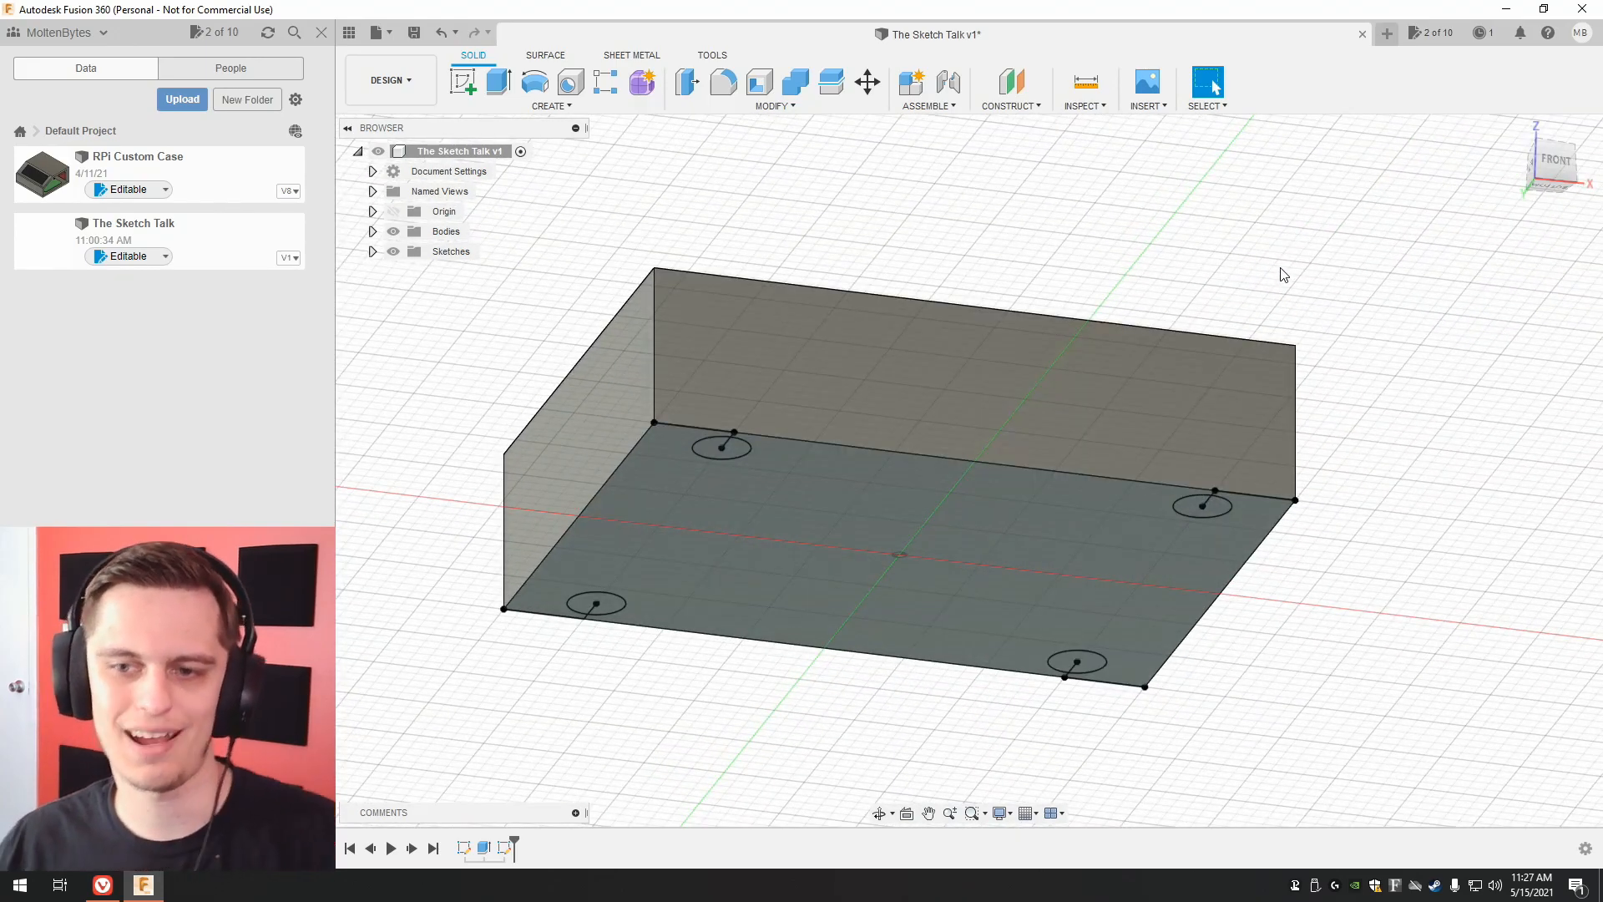
key("e")
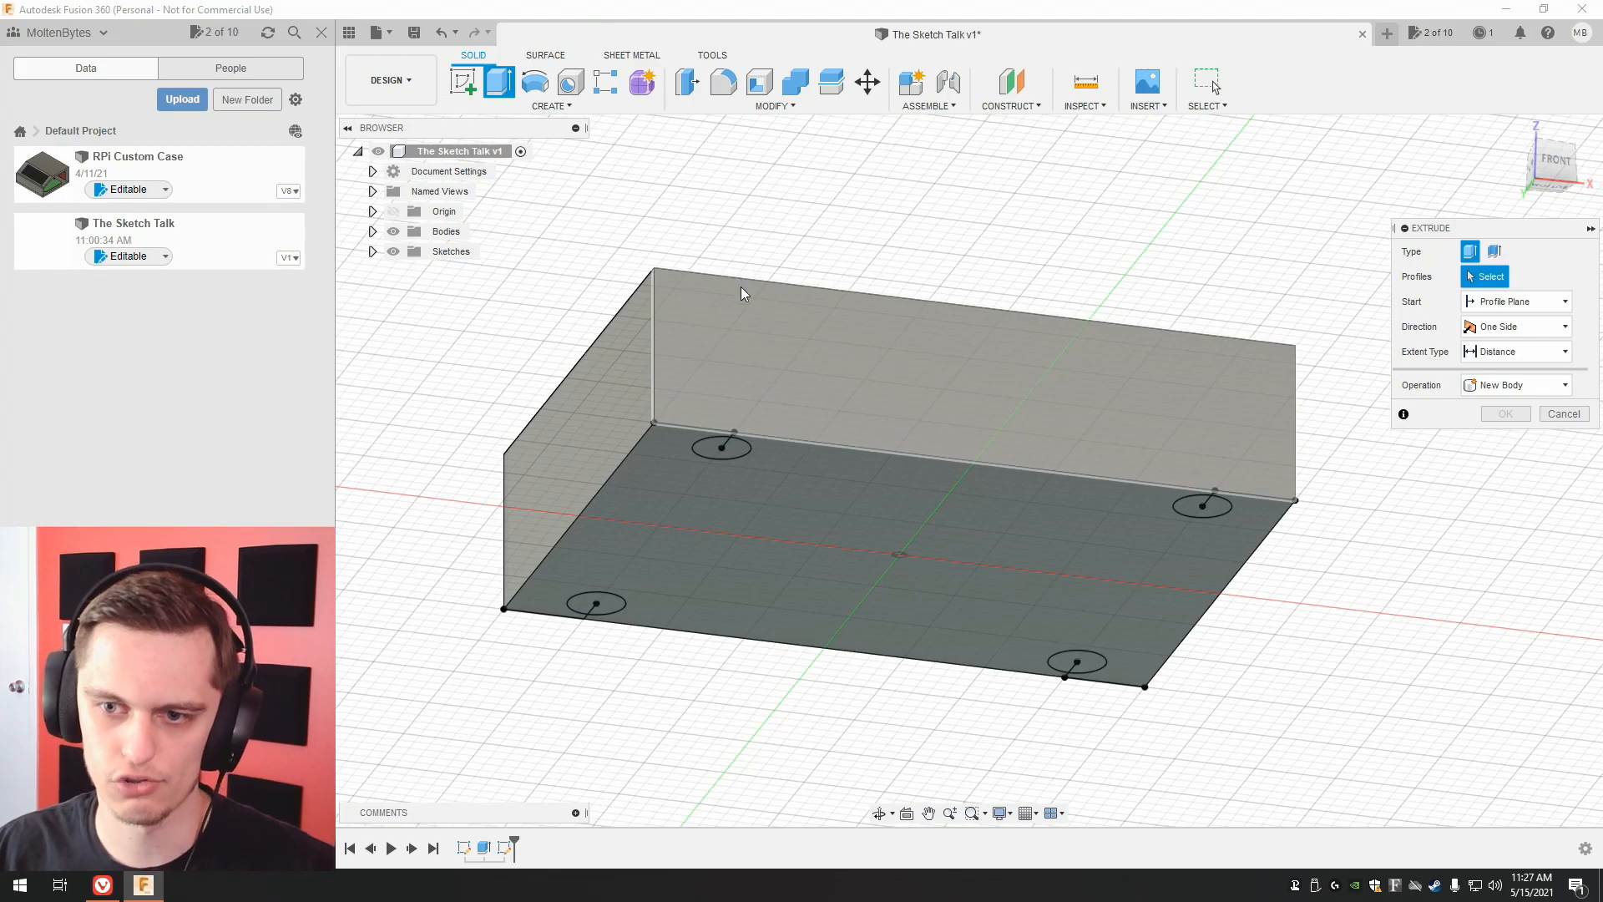
left_click(726, 450)
left_click(598, 603)
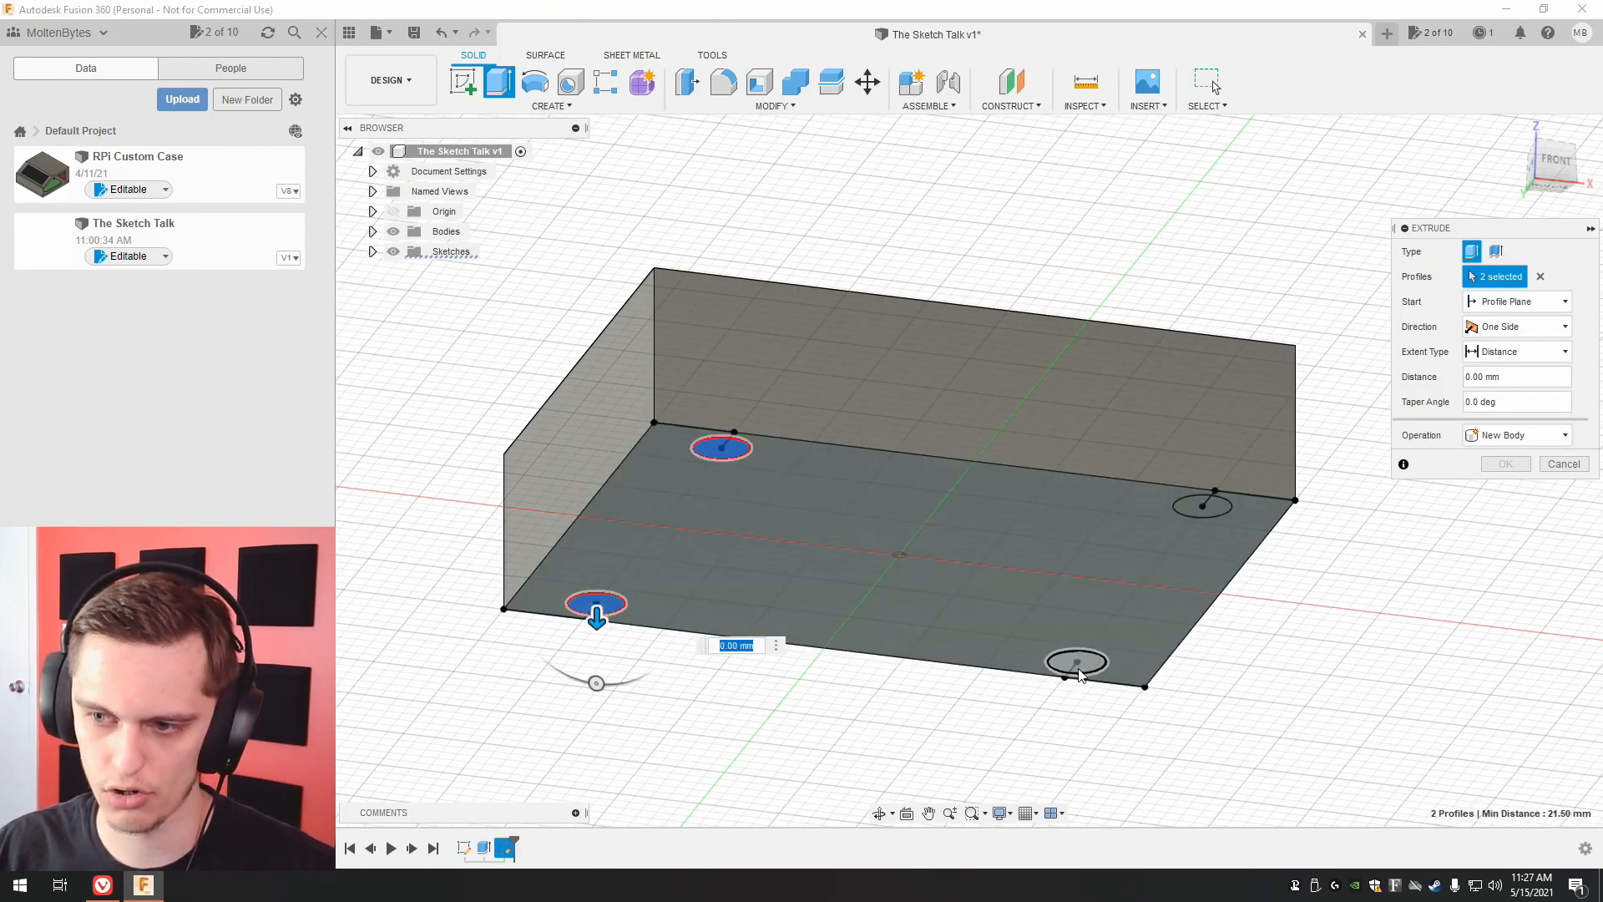
left_click(1077, 661)
left_click(1204, 508)
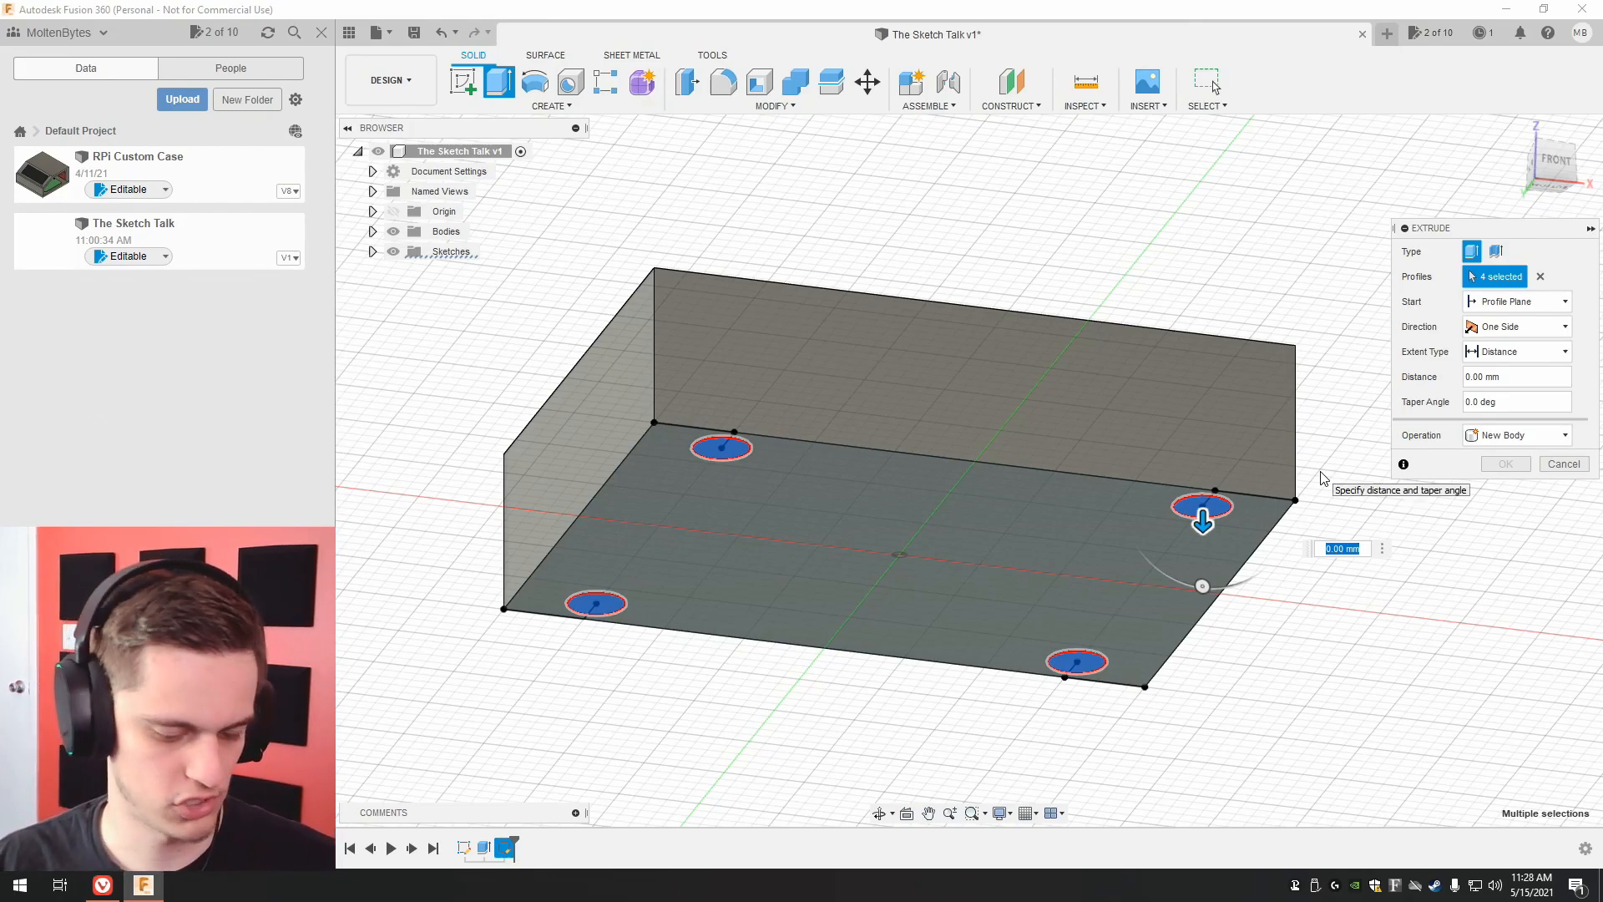
type("50")
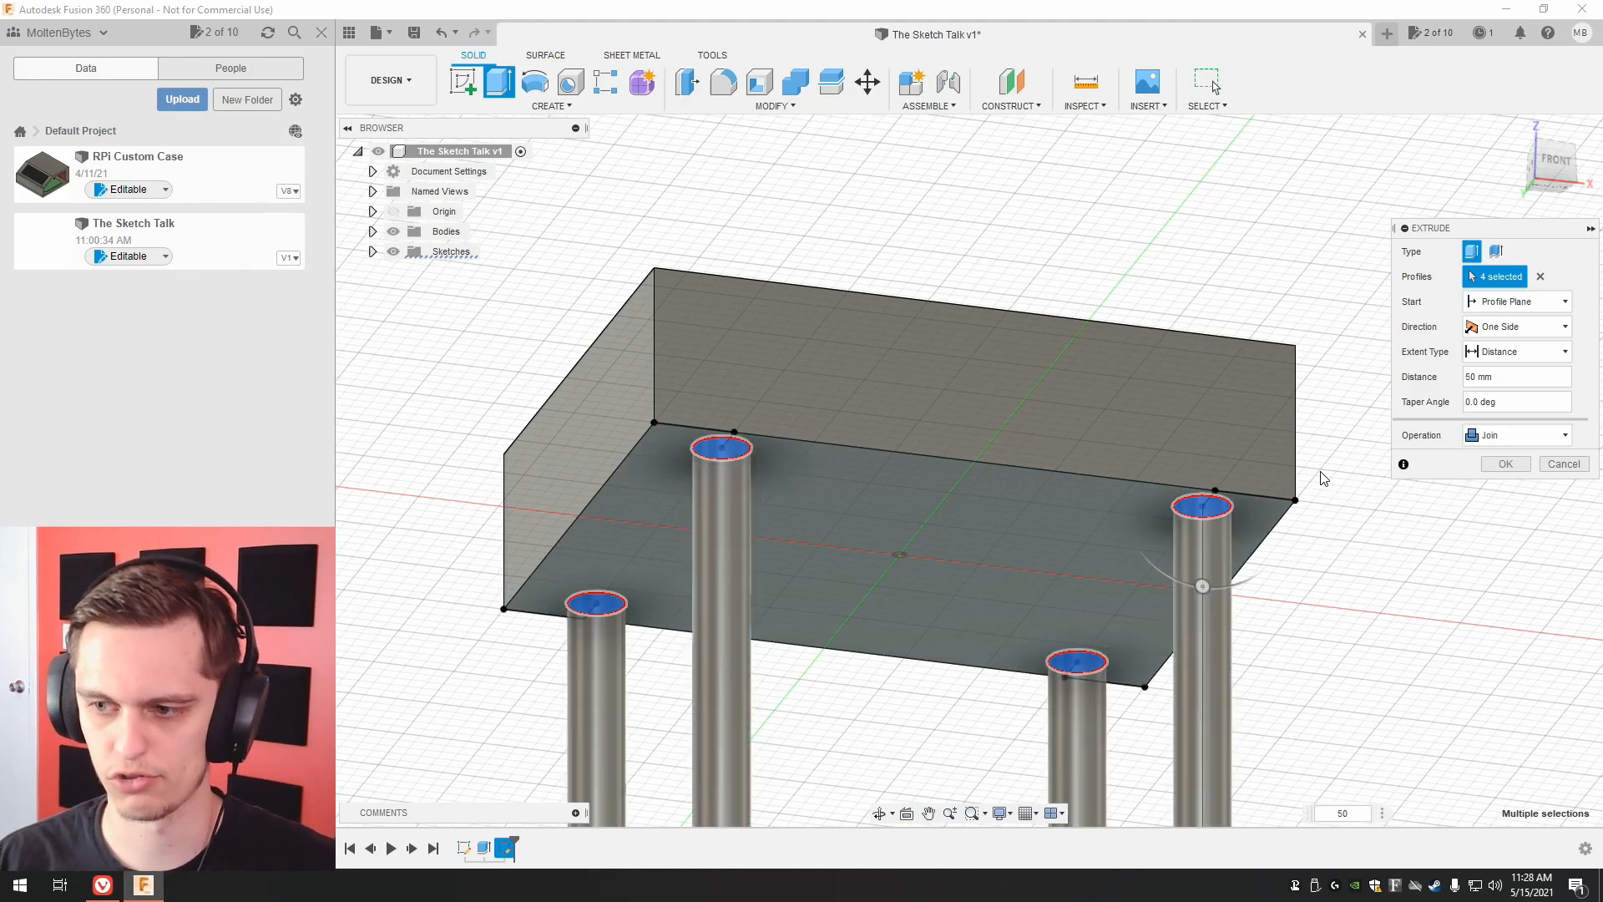
scroll(1323, 478, "up", 3)
scroll(1326, 477, "down", 6)
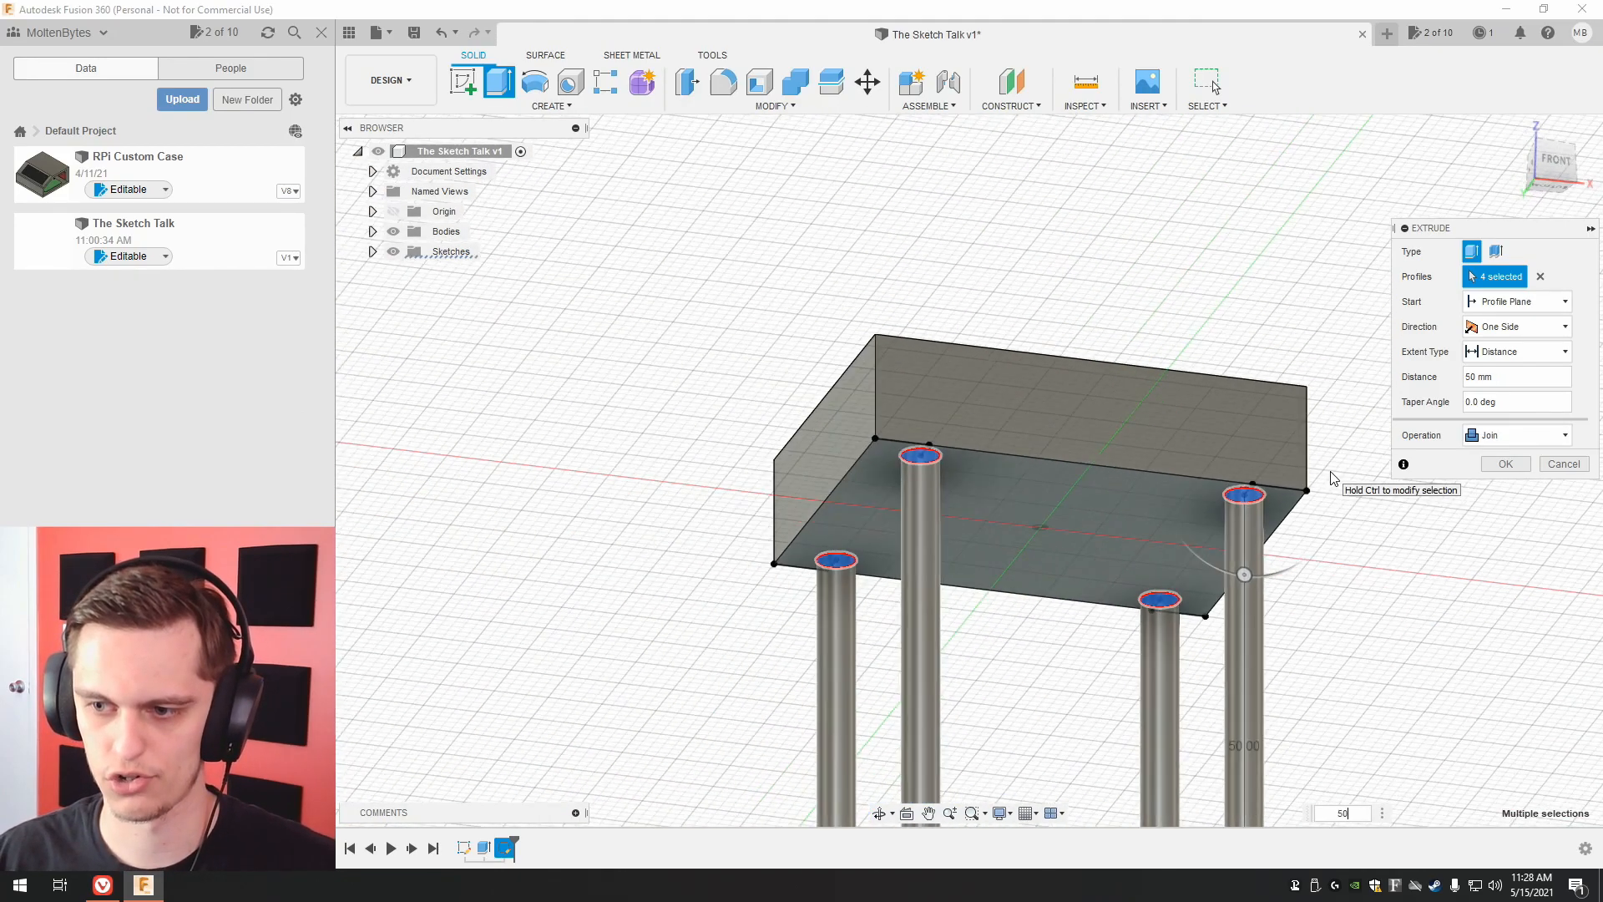
middle_click_drag(1310, 473, 1242, 496)
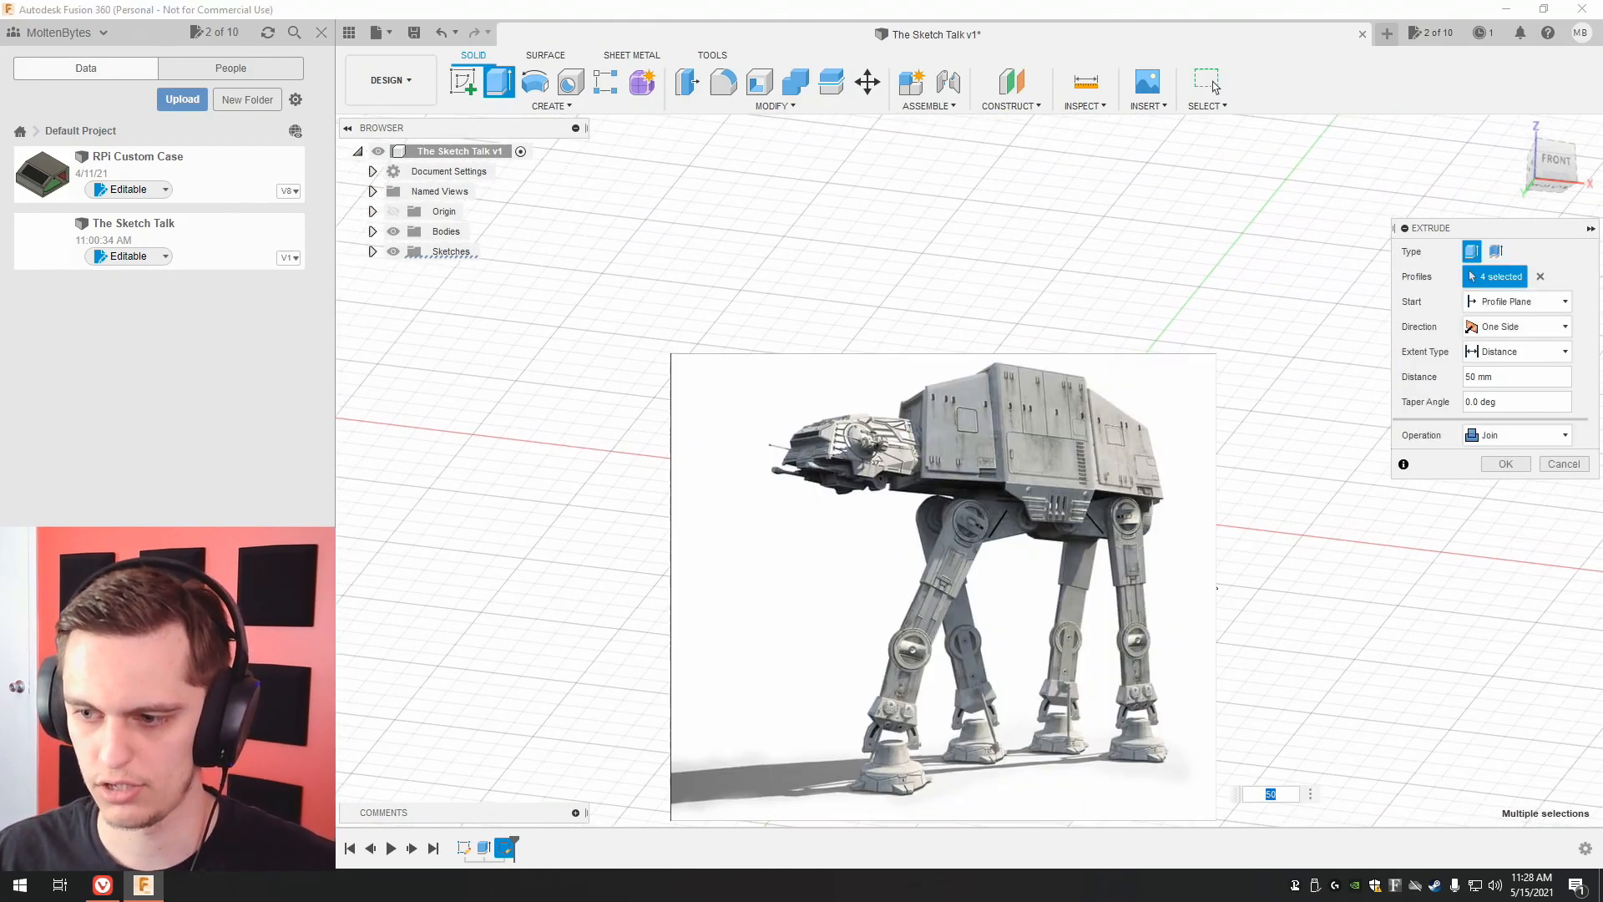
Change the four legs' extrusion distance to 10 mm and complete the extrusion.
type("30")
key("BackSpace")
key("BackSpace")
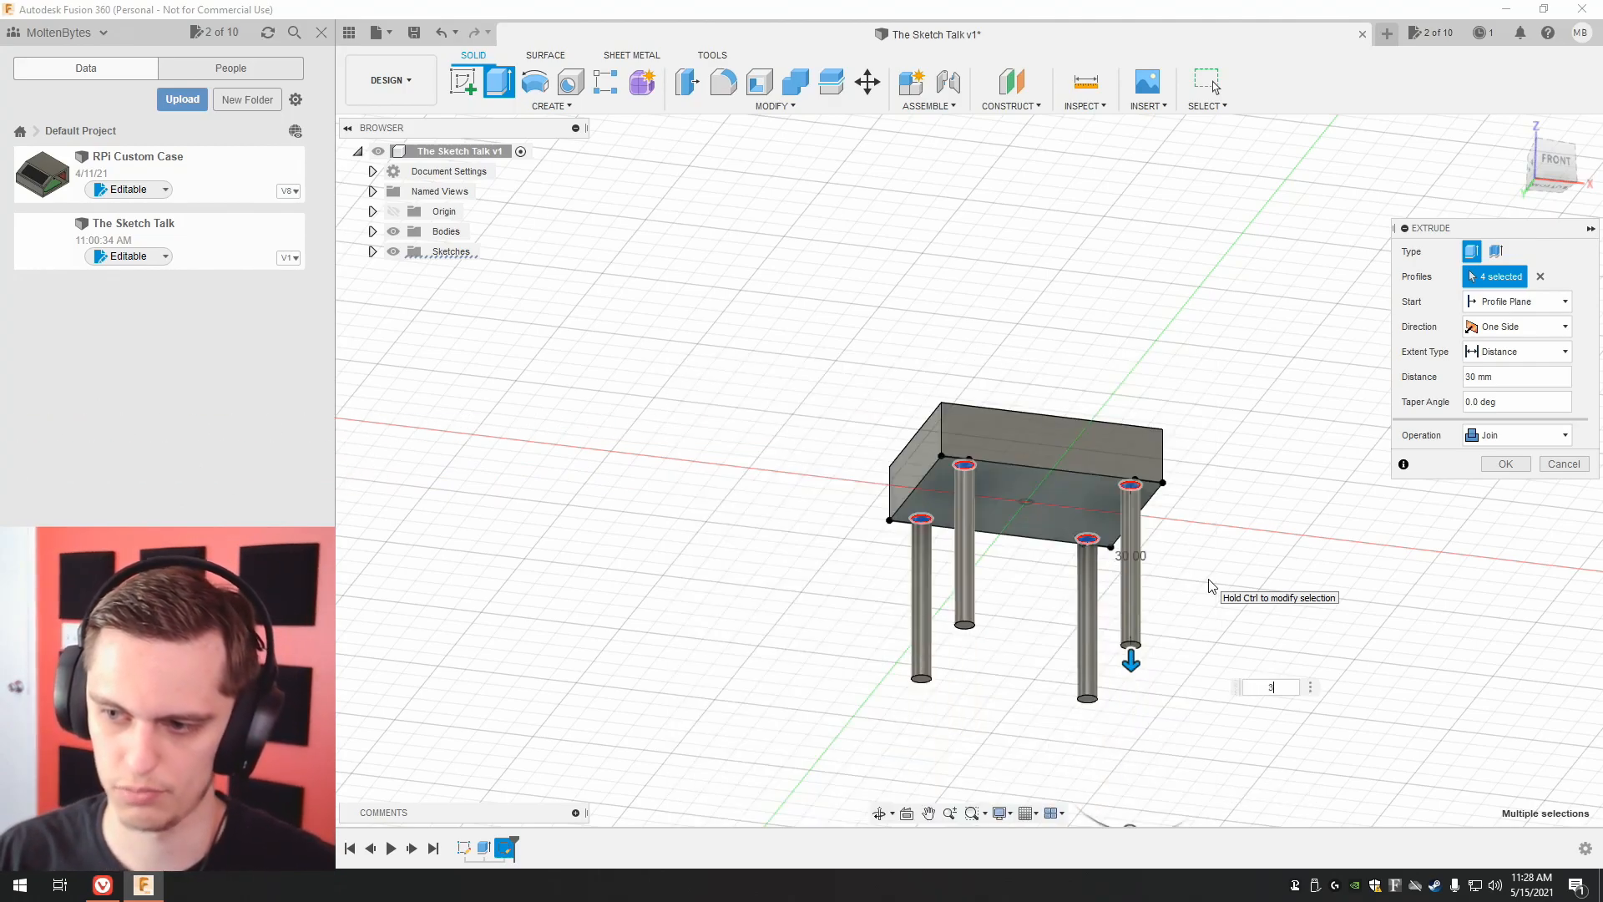
type("10")
key("Return")
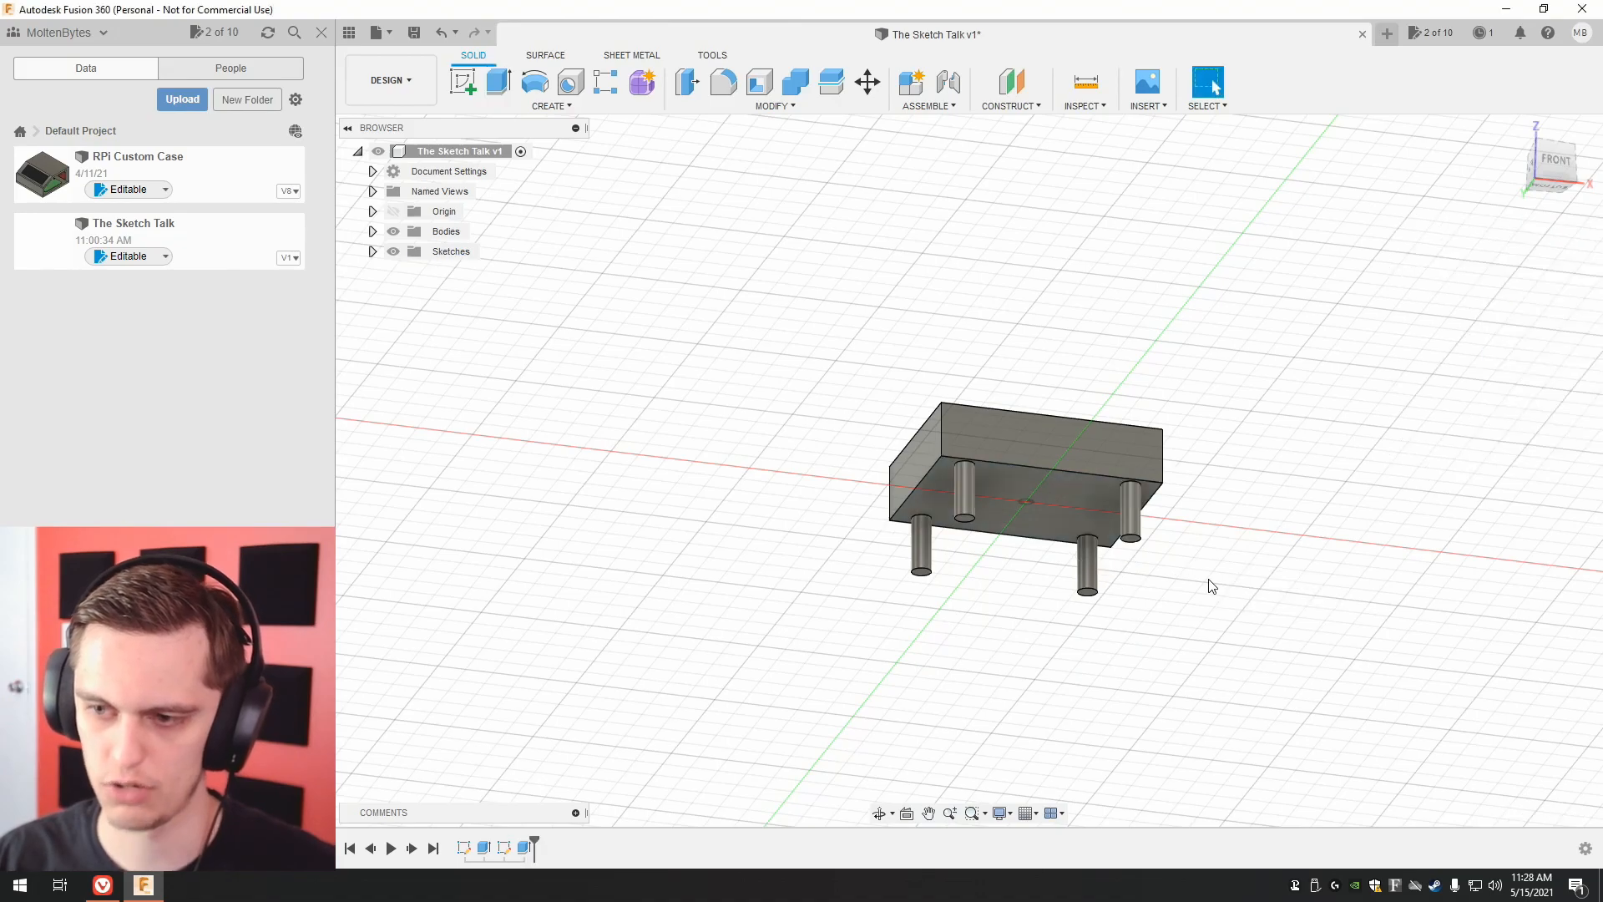
Inspect the block with its four legs up close and list the design's bodies in the browser.
scroll(1013, 583, "up", 3)
scroll(961, 563, "up", 1)
middle_click_drag(1012, 510, 851, 634)
middle_click_drag(1290, 281, 1216, 338)
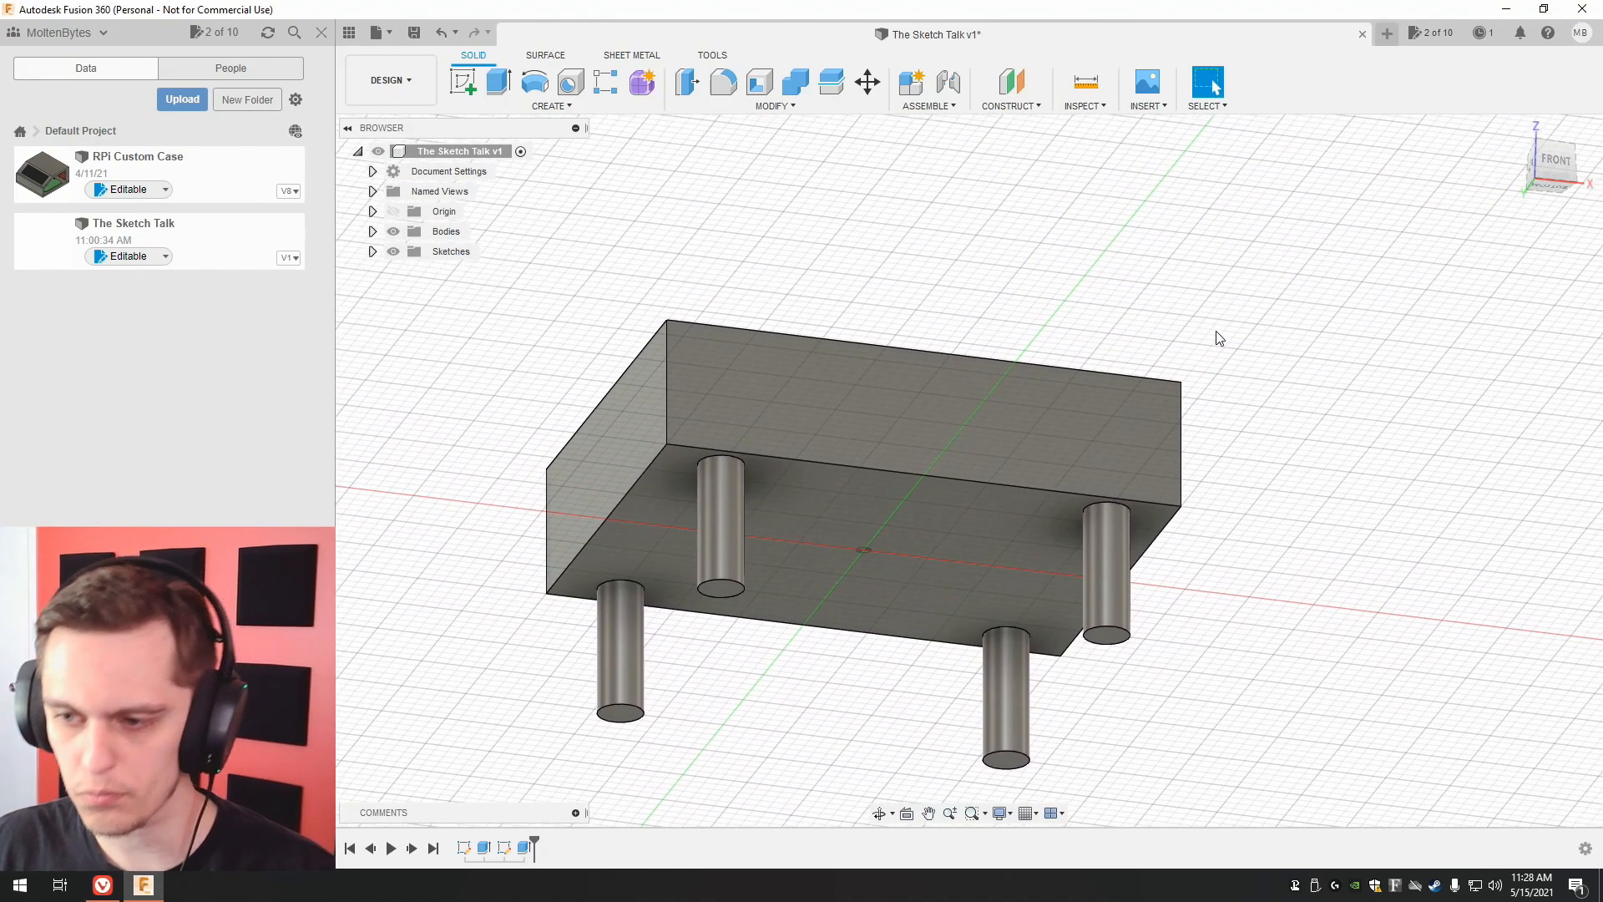
left_click(372, 231)
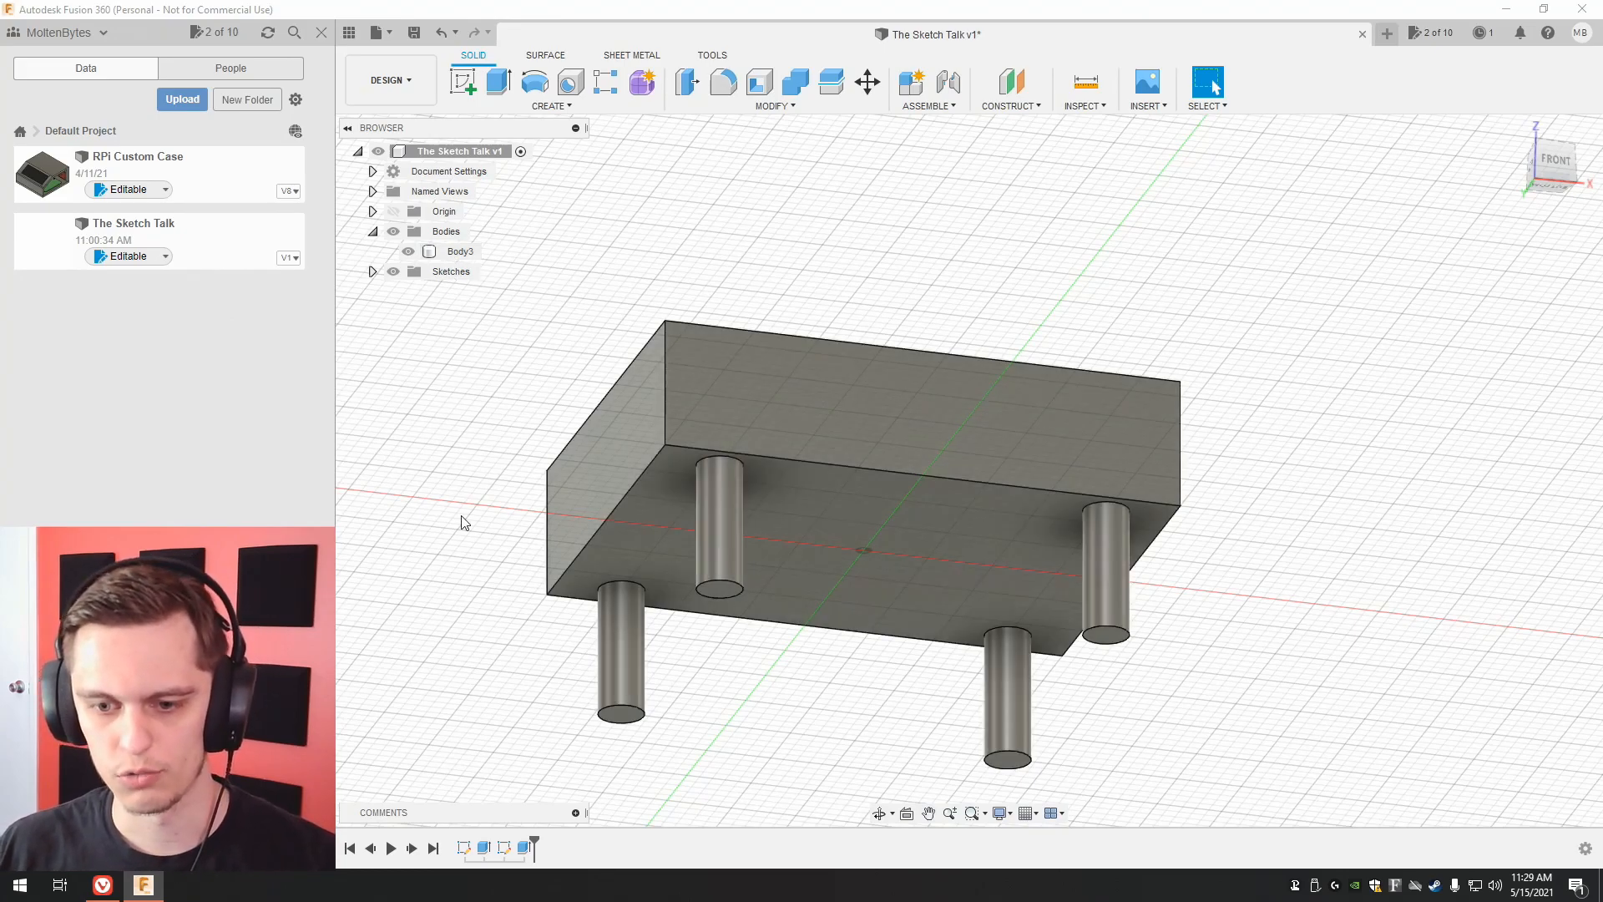
Edit the four legs' extrusion so that its operation is New Body instead of Join.
left_click(523, 848)
right_click(521, 848)
left_click(568, 682)
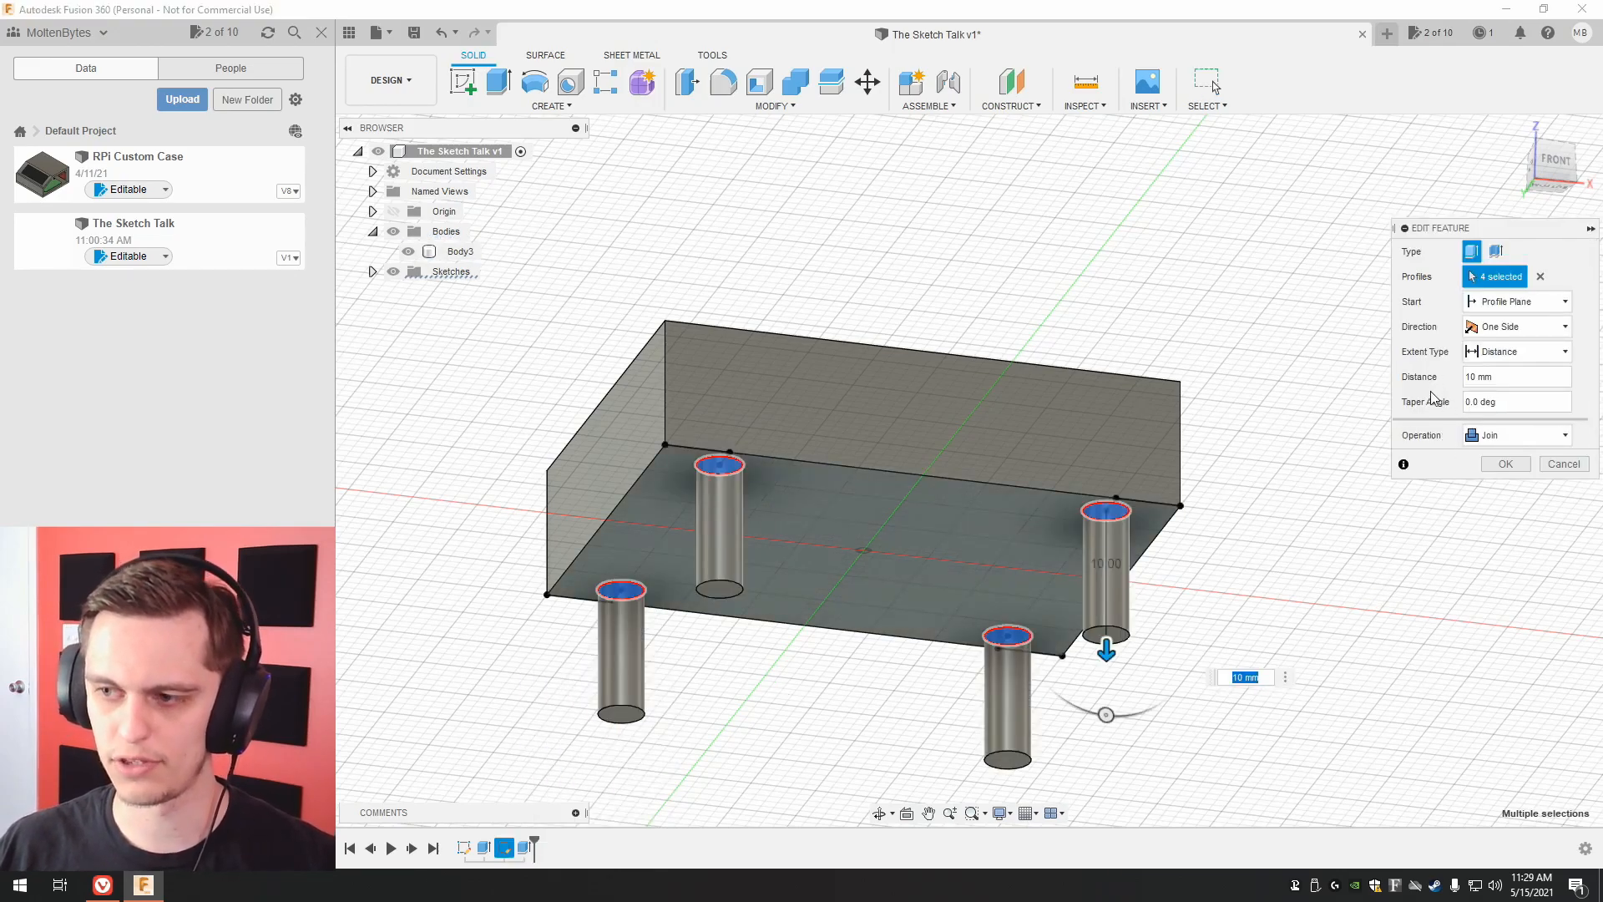
left_click(1488, 438)
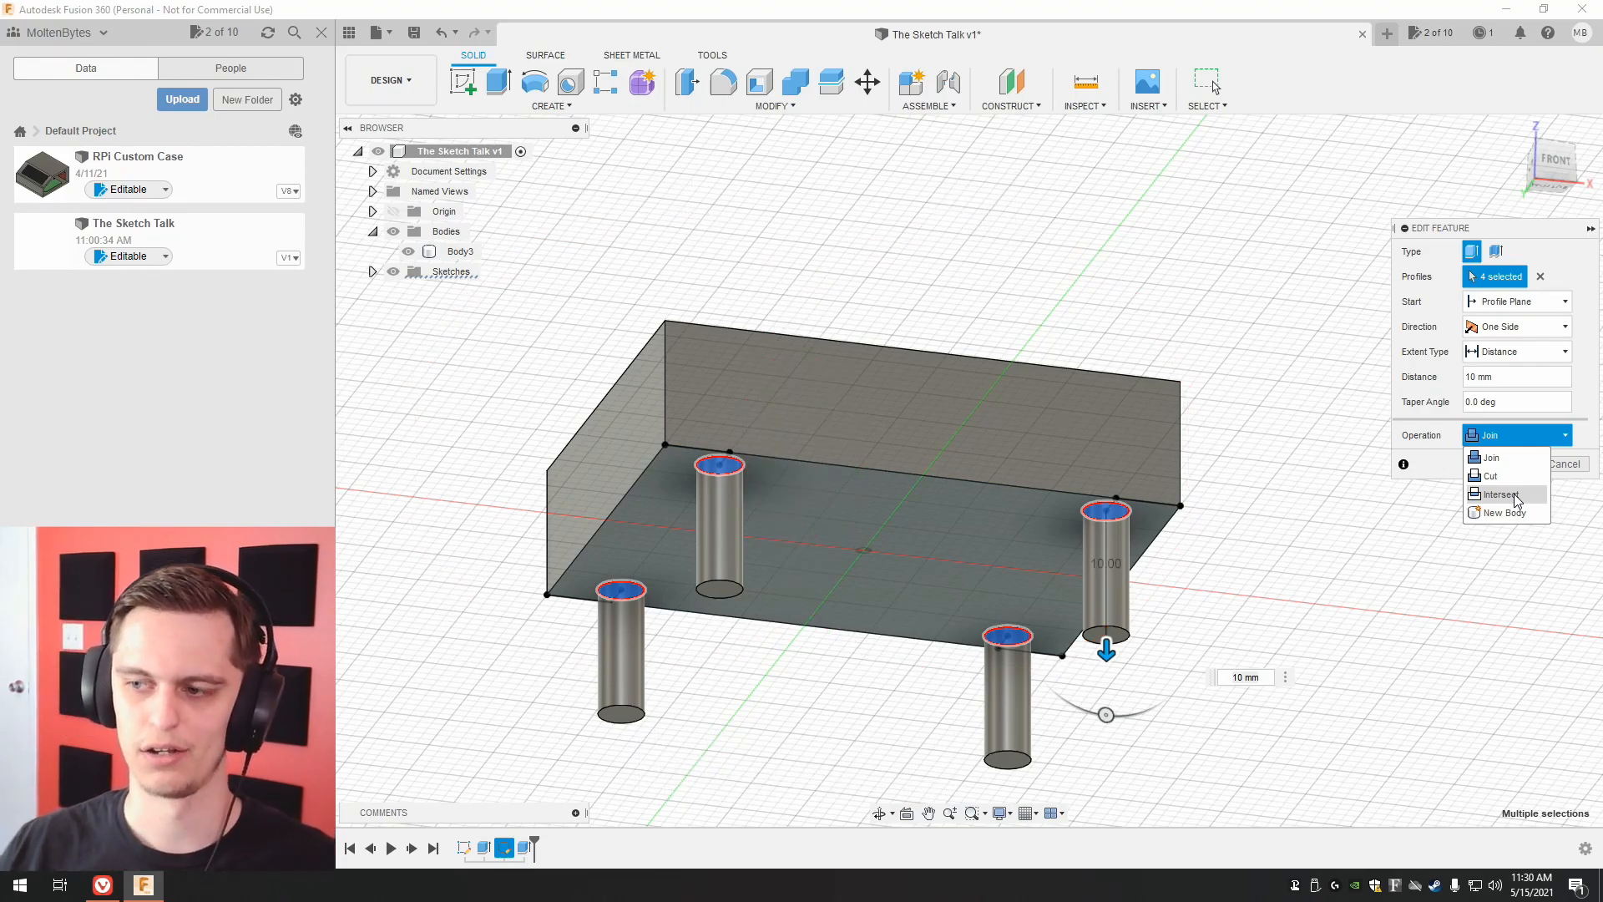
left_click(1494, 457)
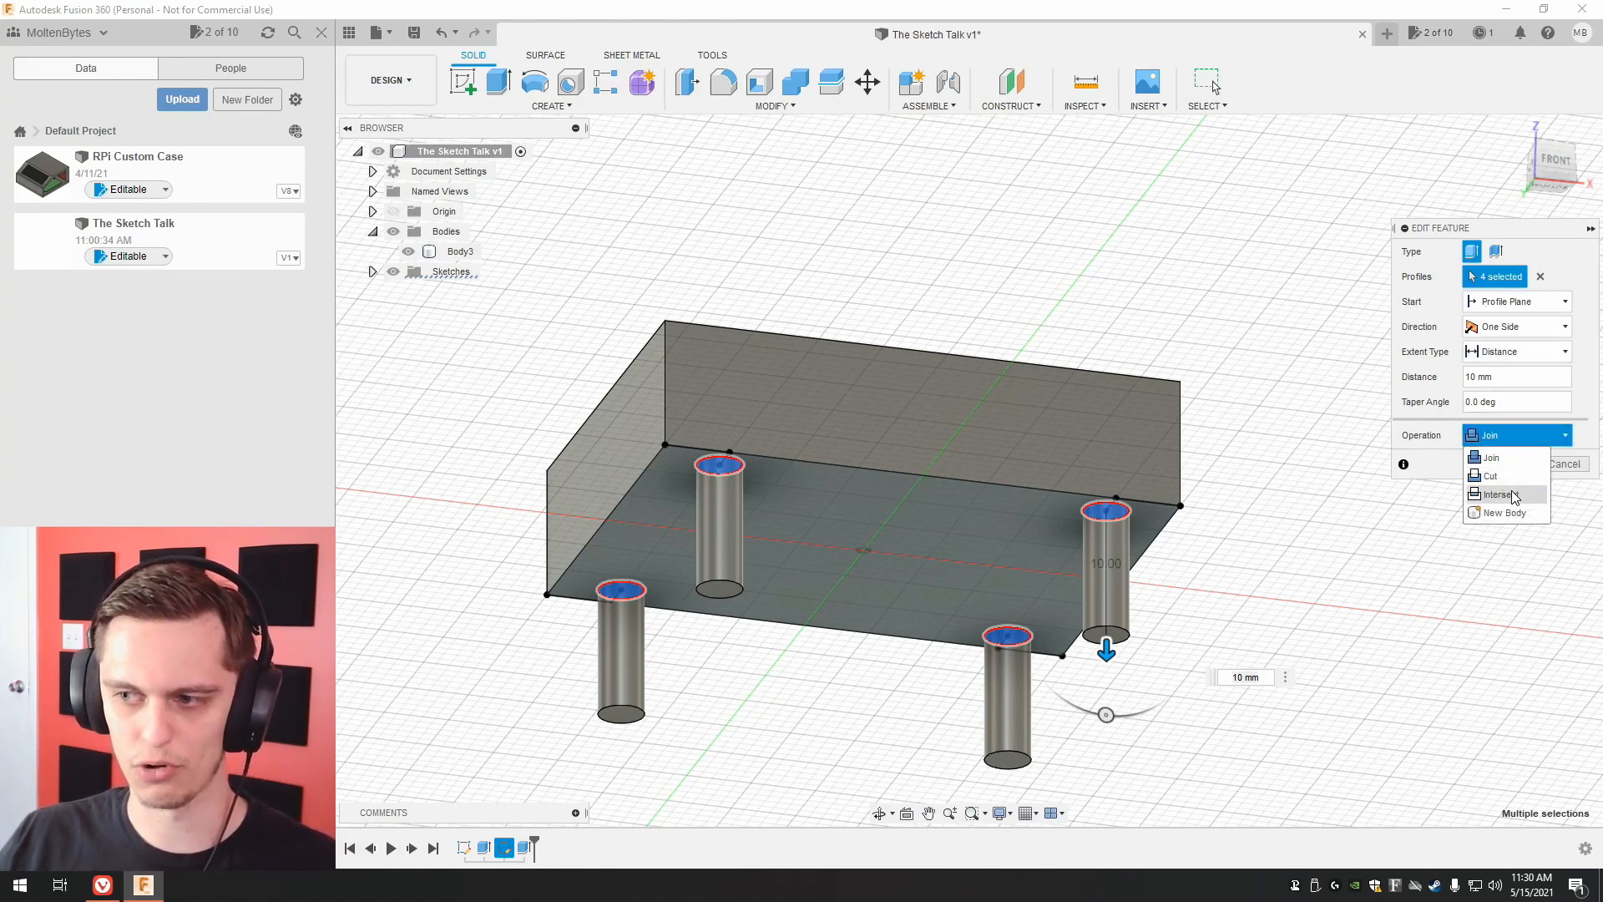
left_click(1506, 440)
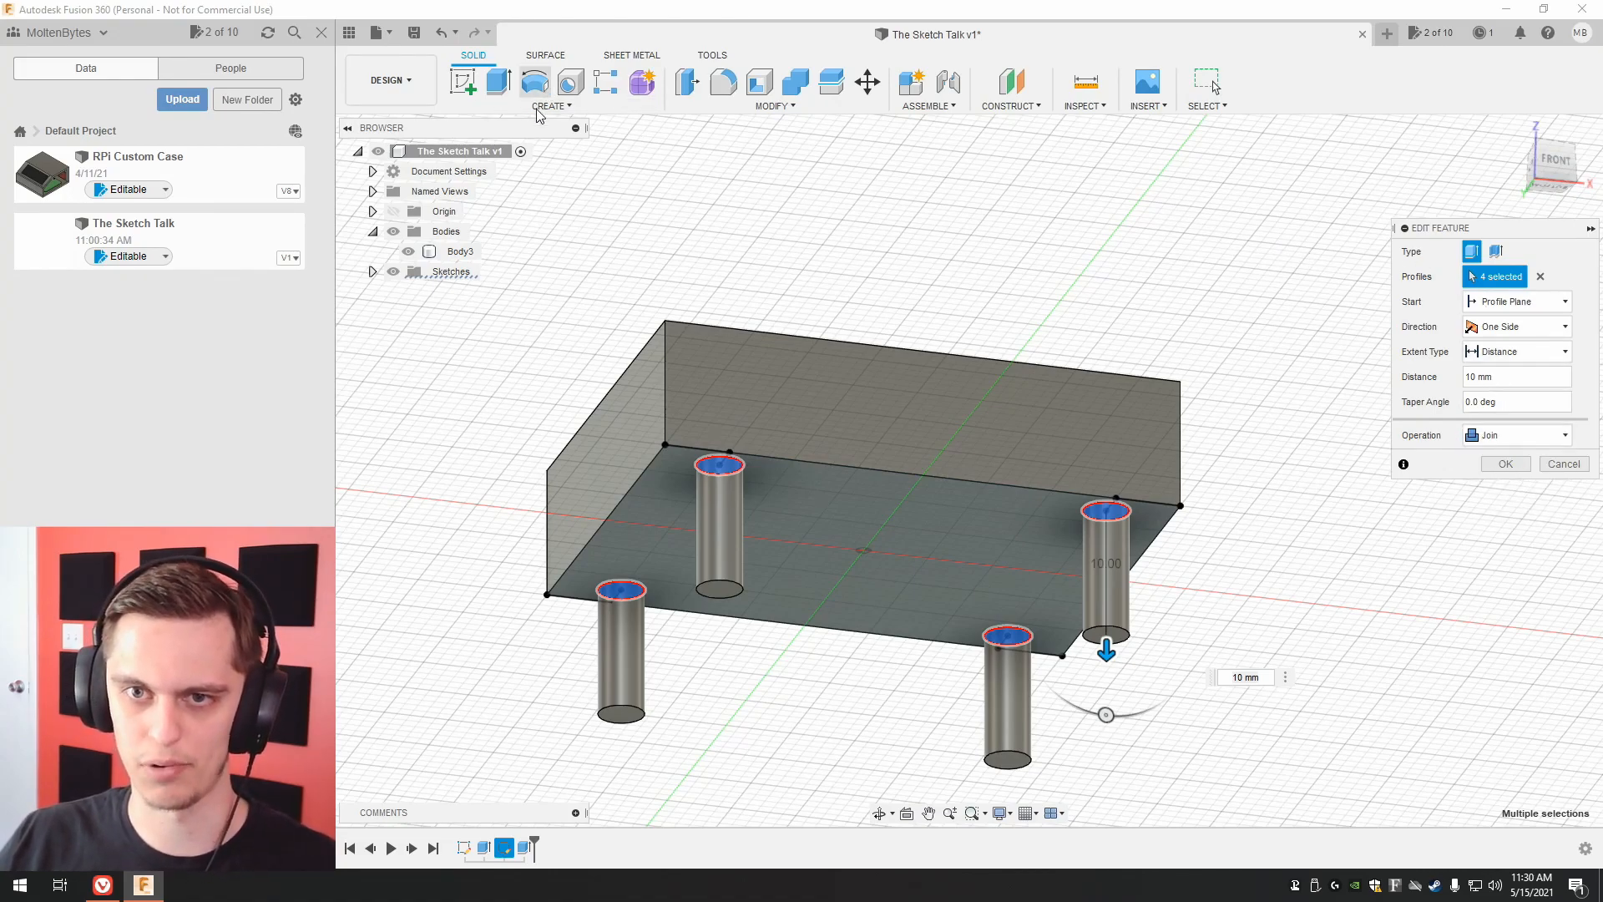
left_click(1516, 439)
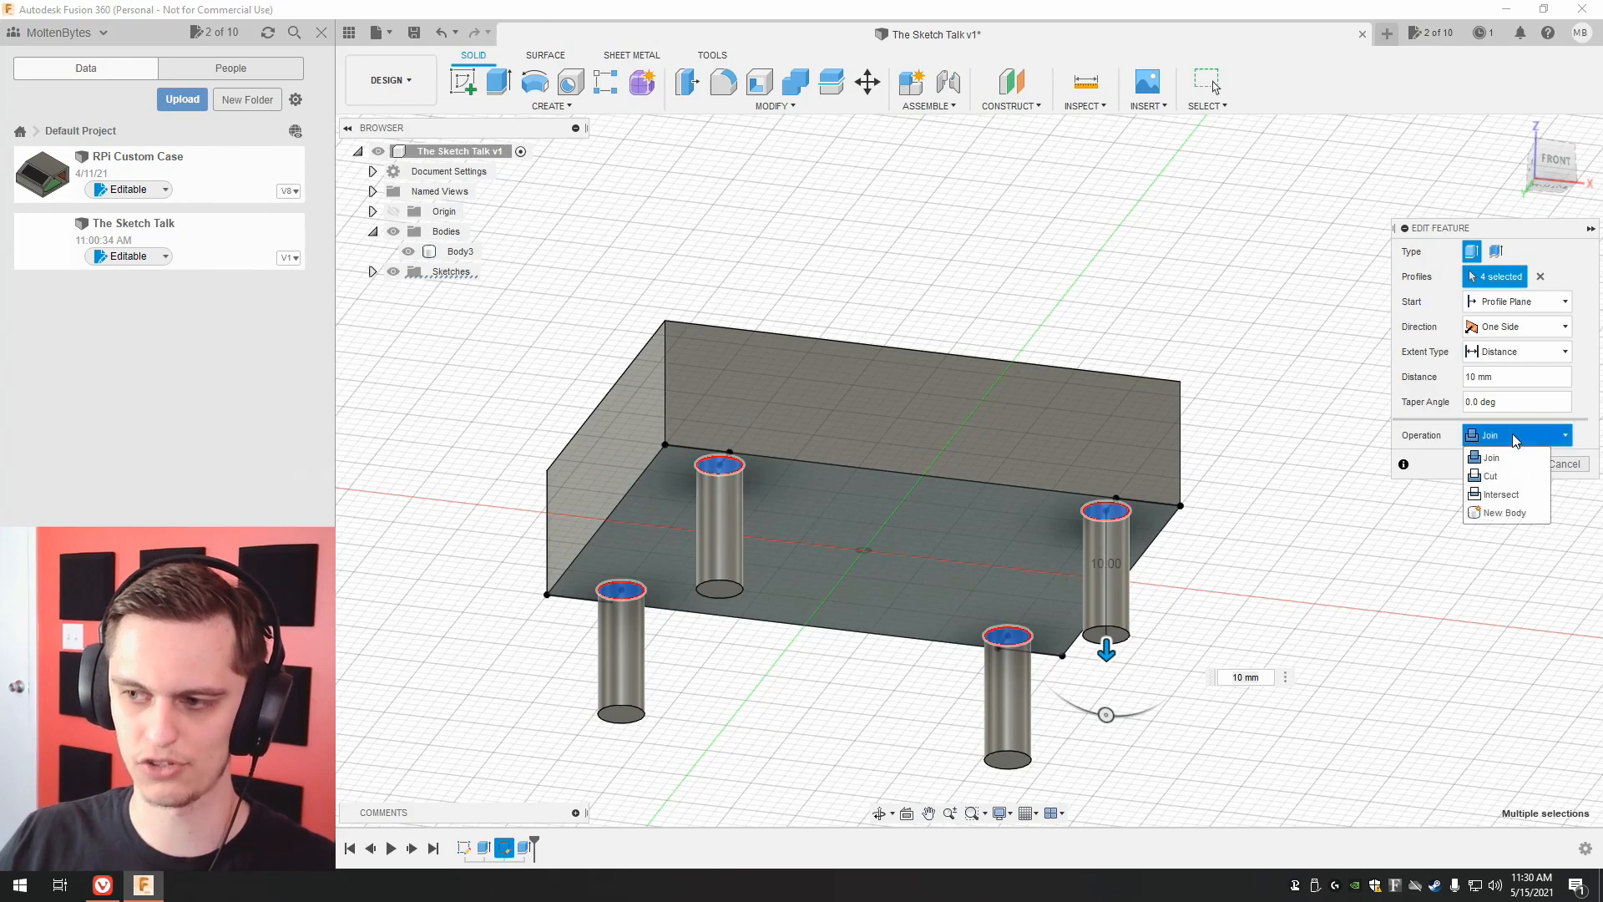
left_click(1499, 513)
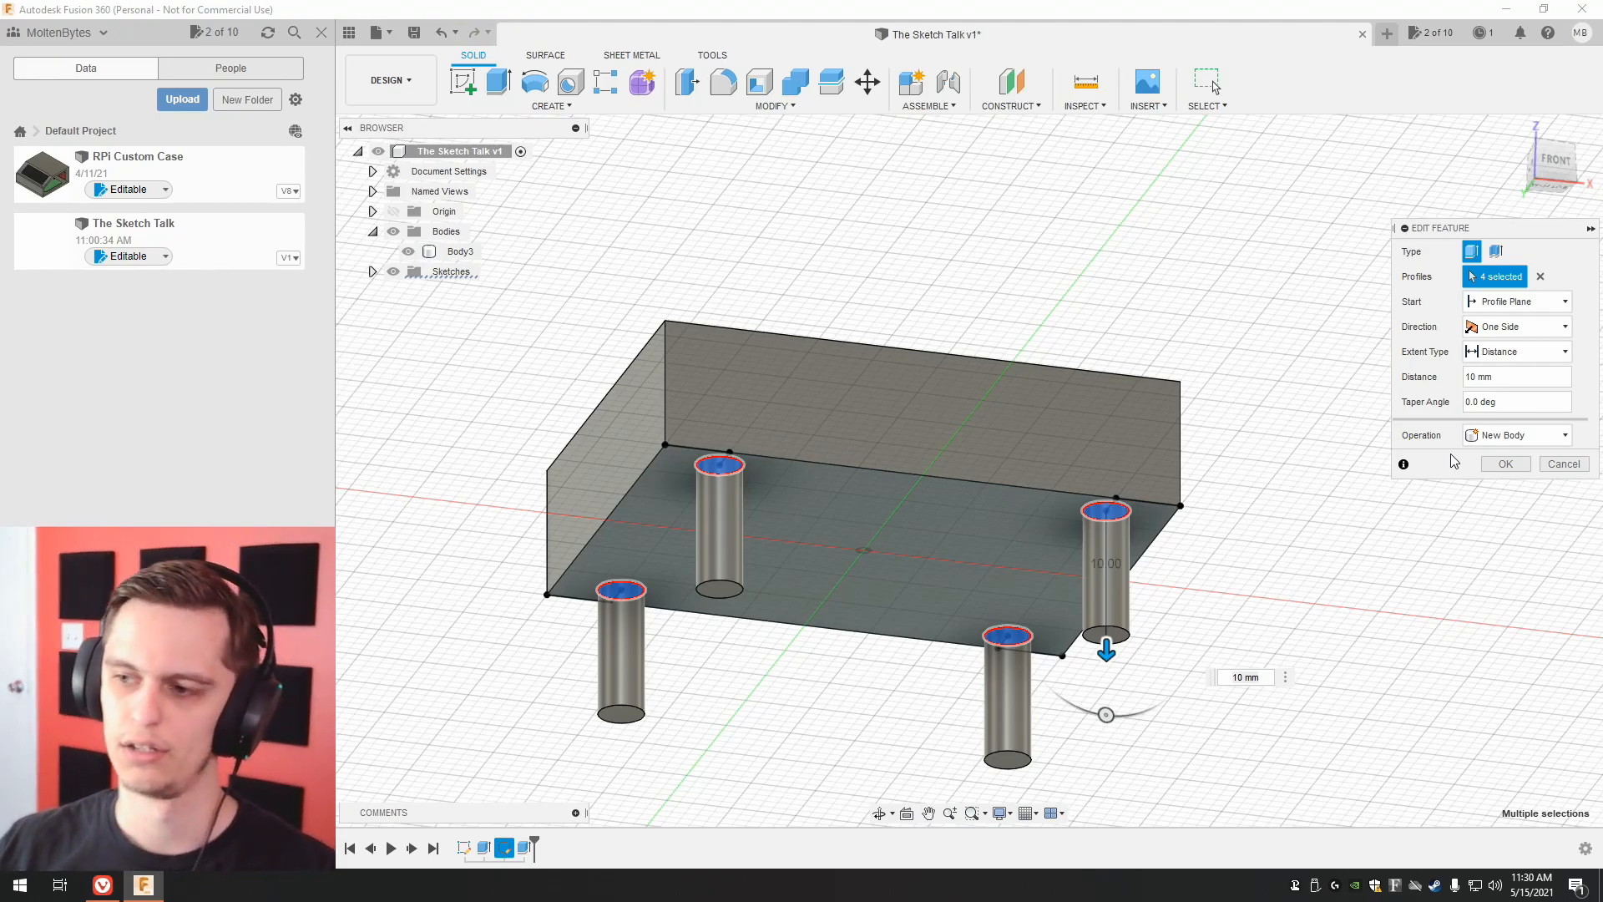
left_click(1508, 464)
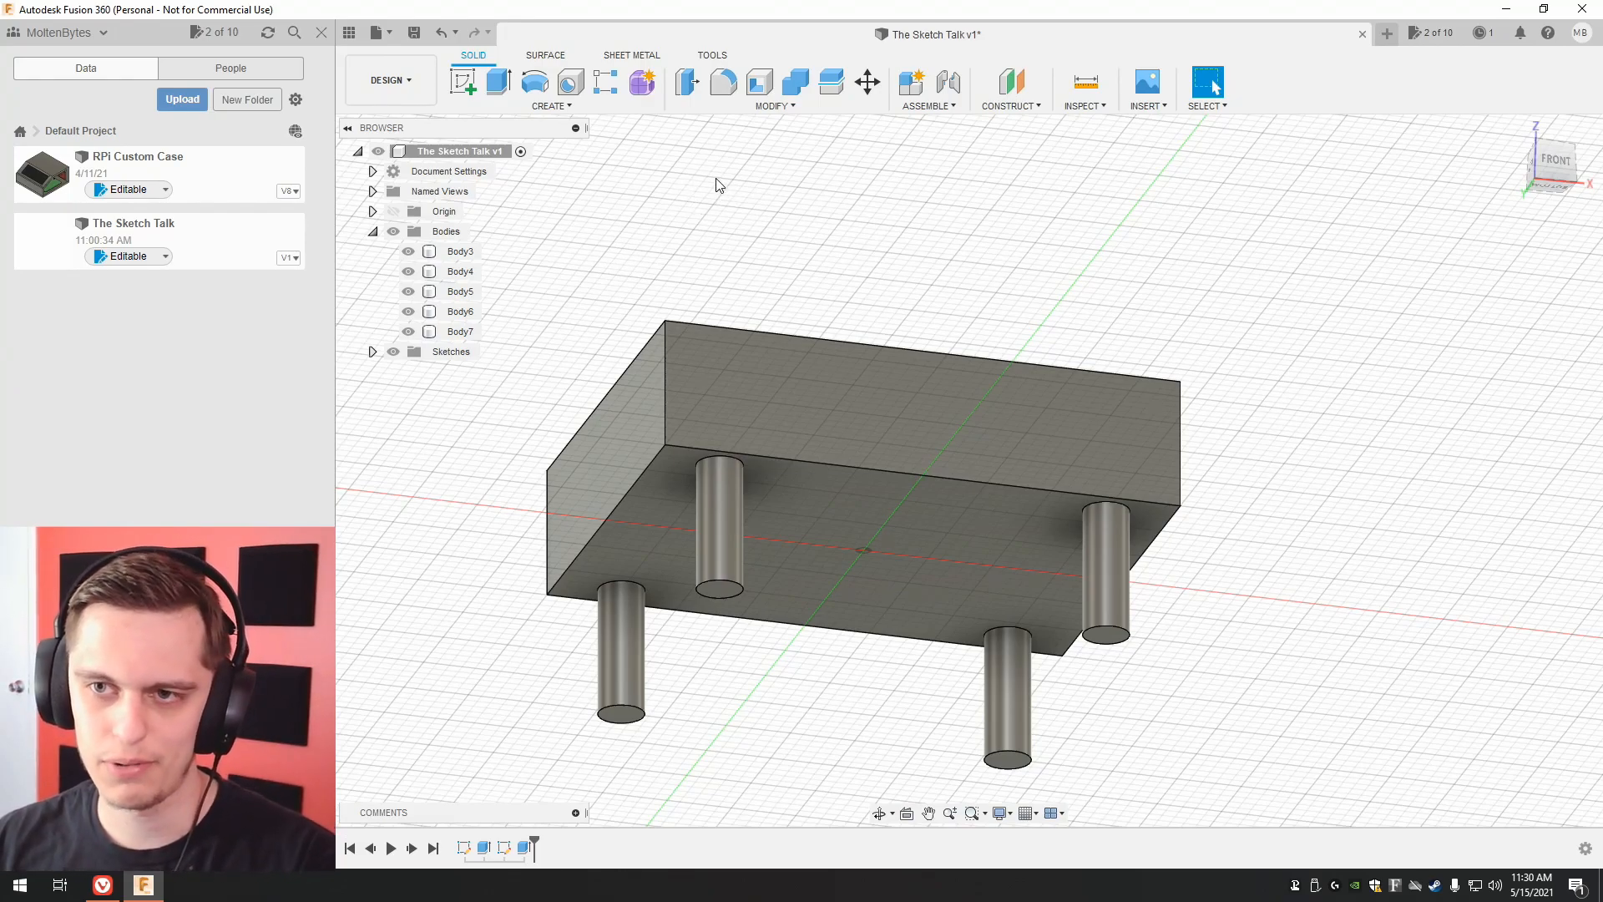
Try renaming the block's body to Table while starting a Combine, and undo the change.
left_click(794, 85)
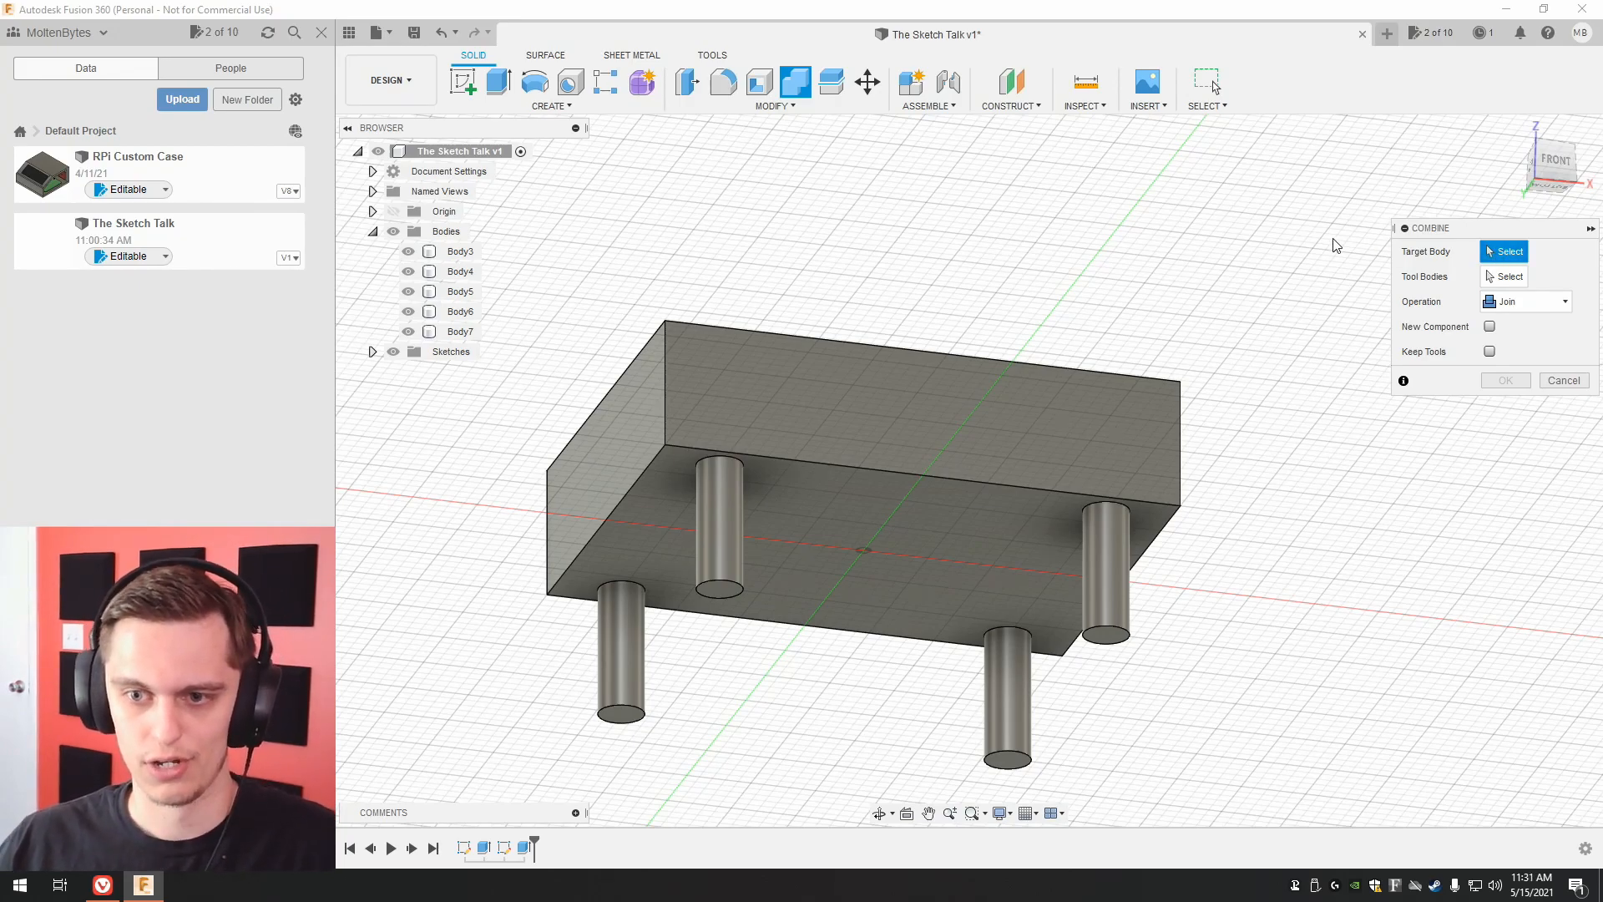
left_click(461, 252)
type("Tab")
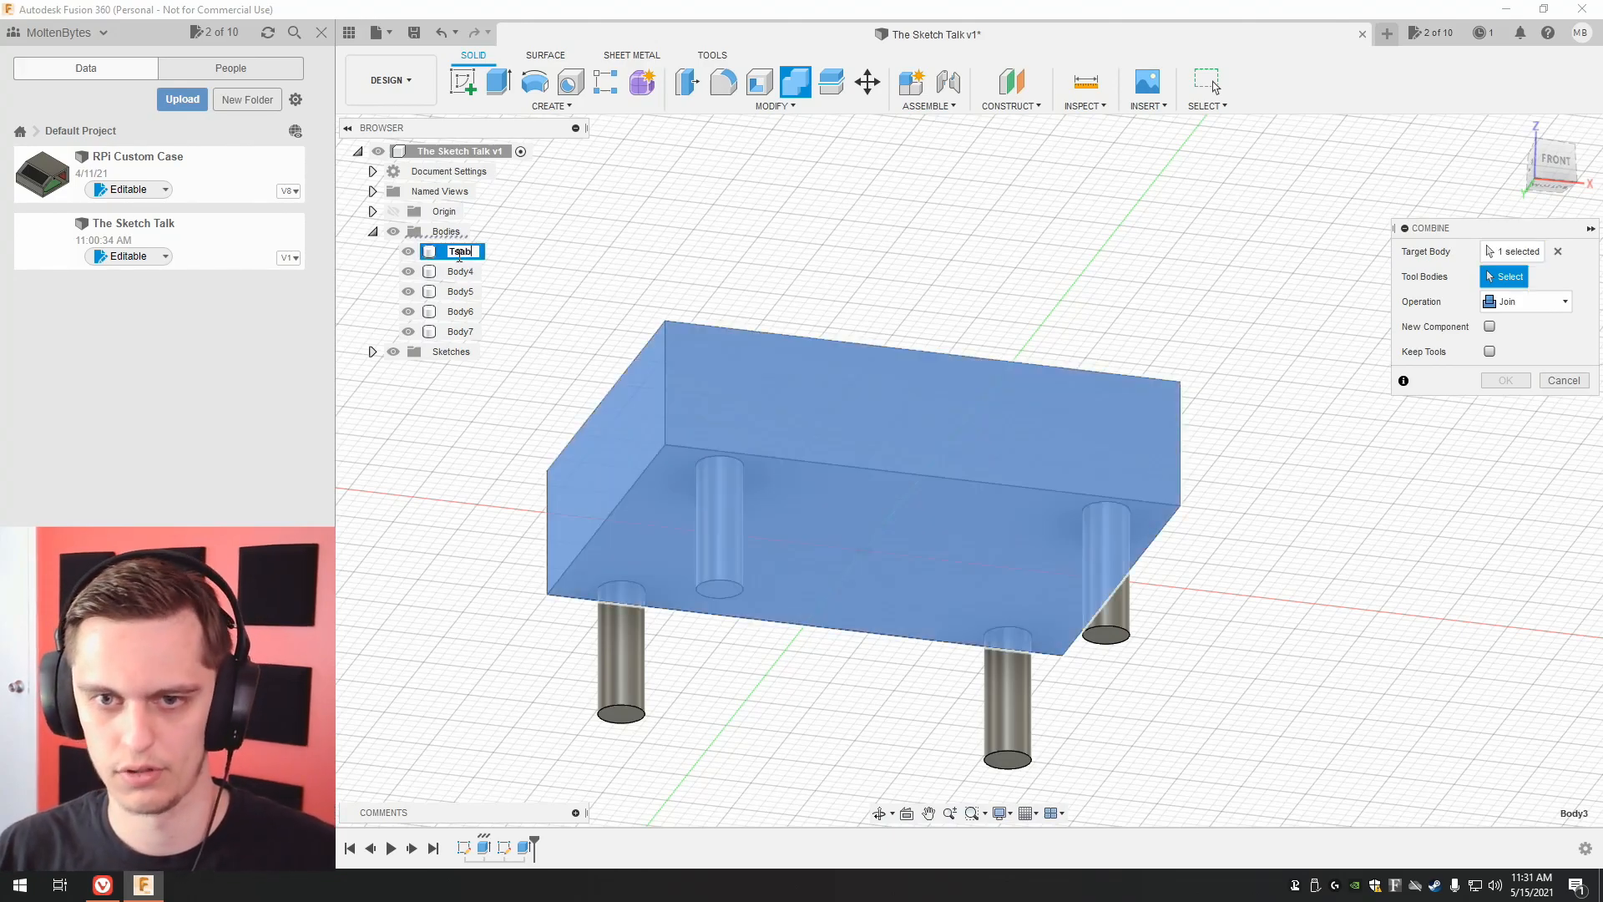
type("le")
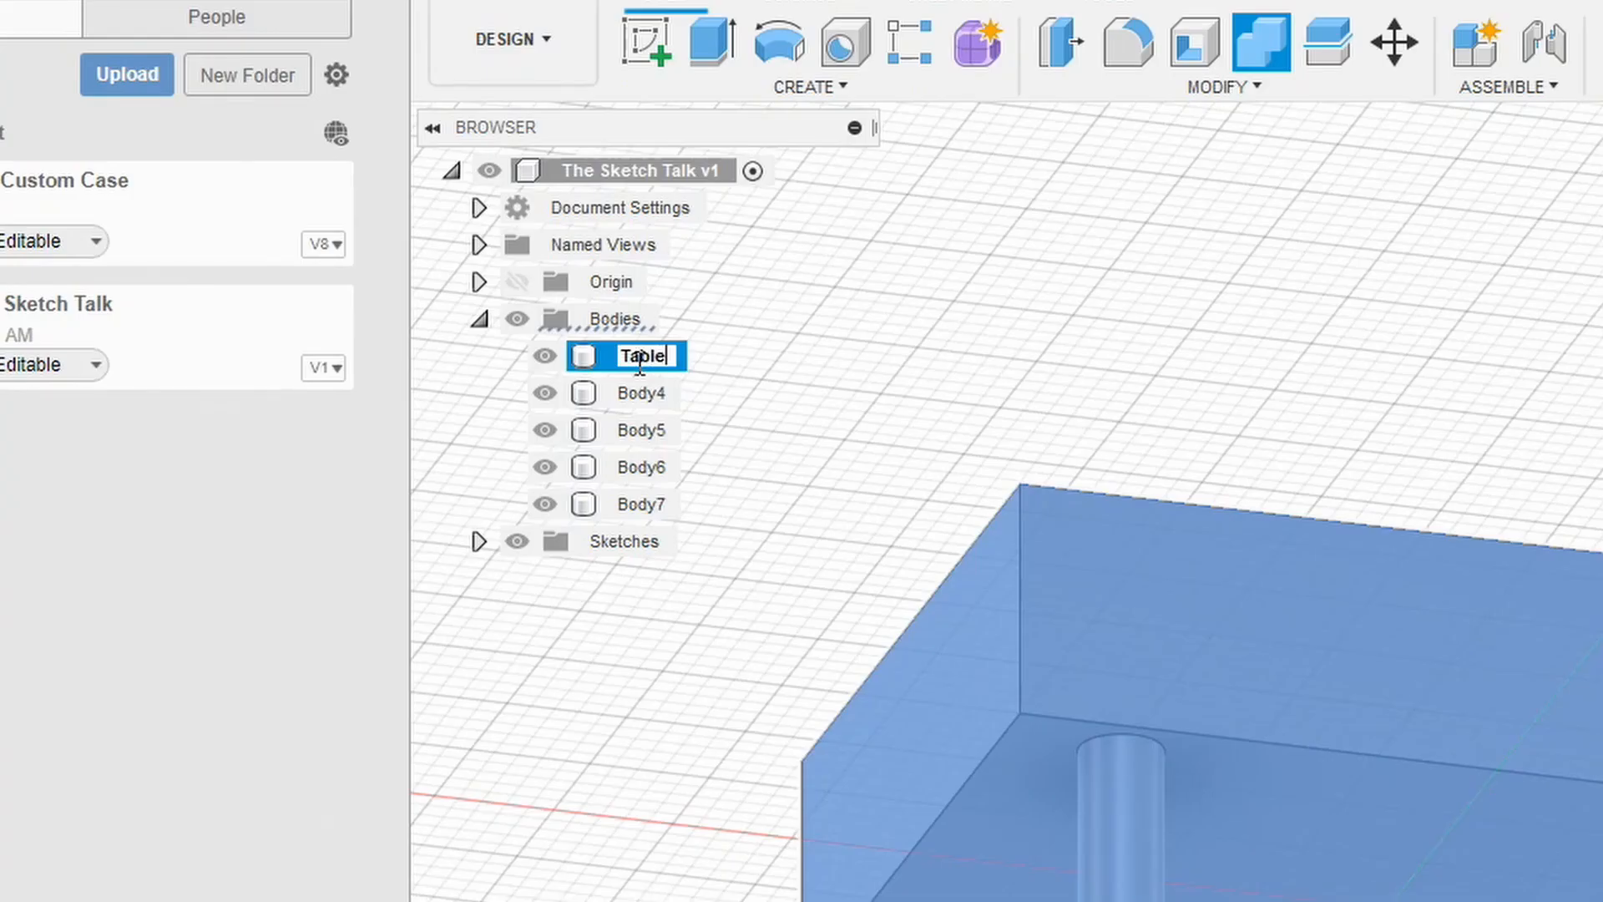
key("Return")
key("ctrl+z")
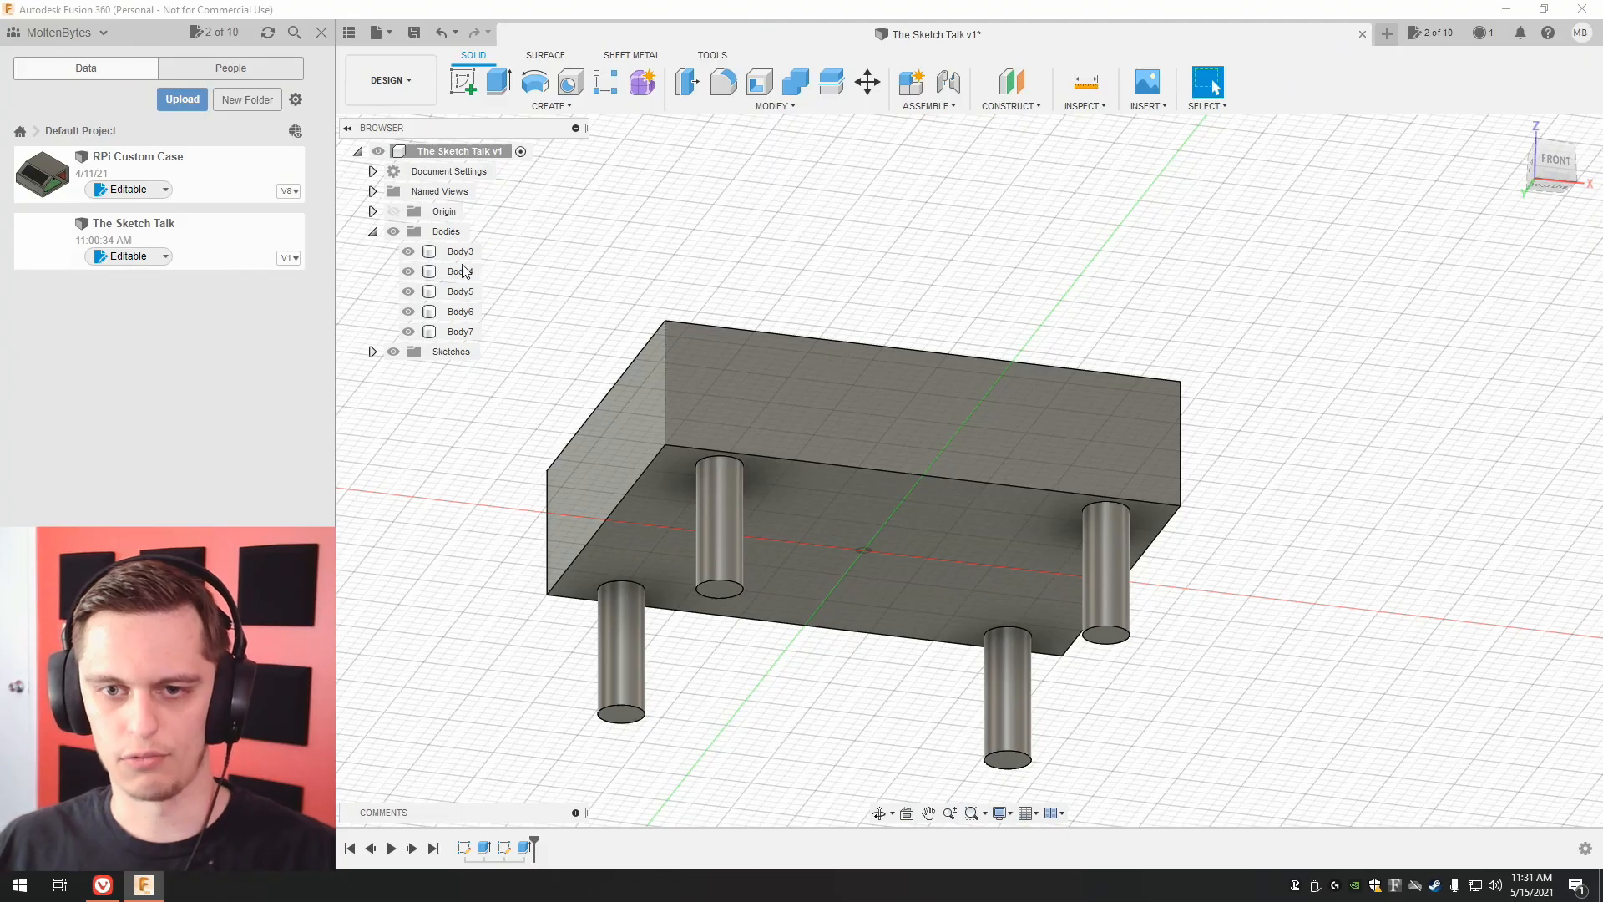
Try a Combine join with one leg as the target body and the block and other legs as tools, and undo it.
left_click(797, 88)
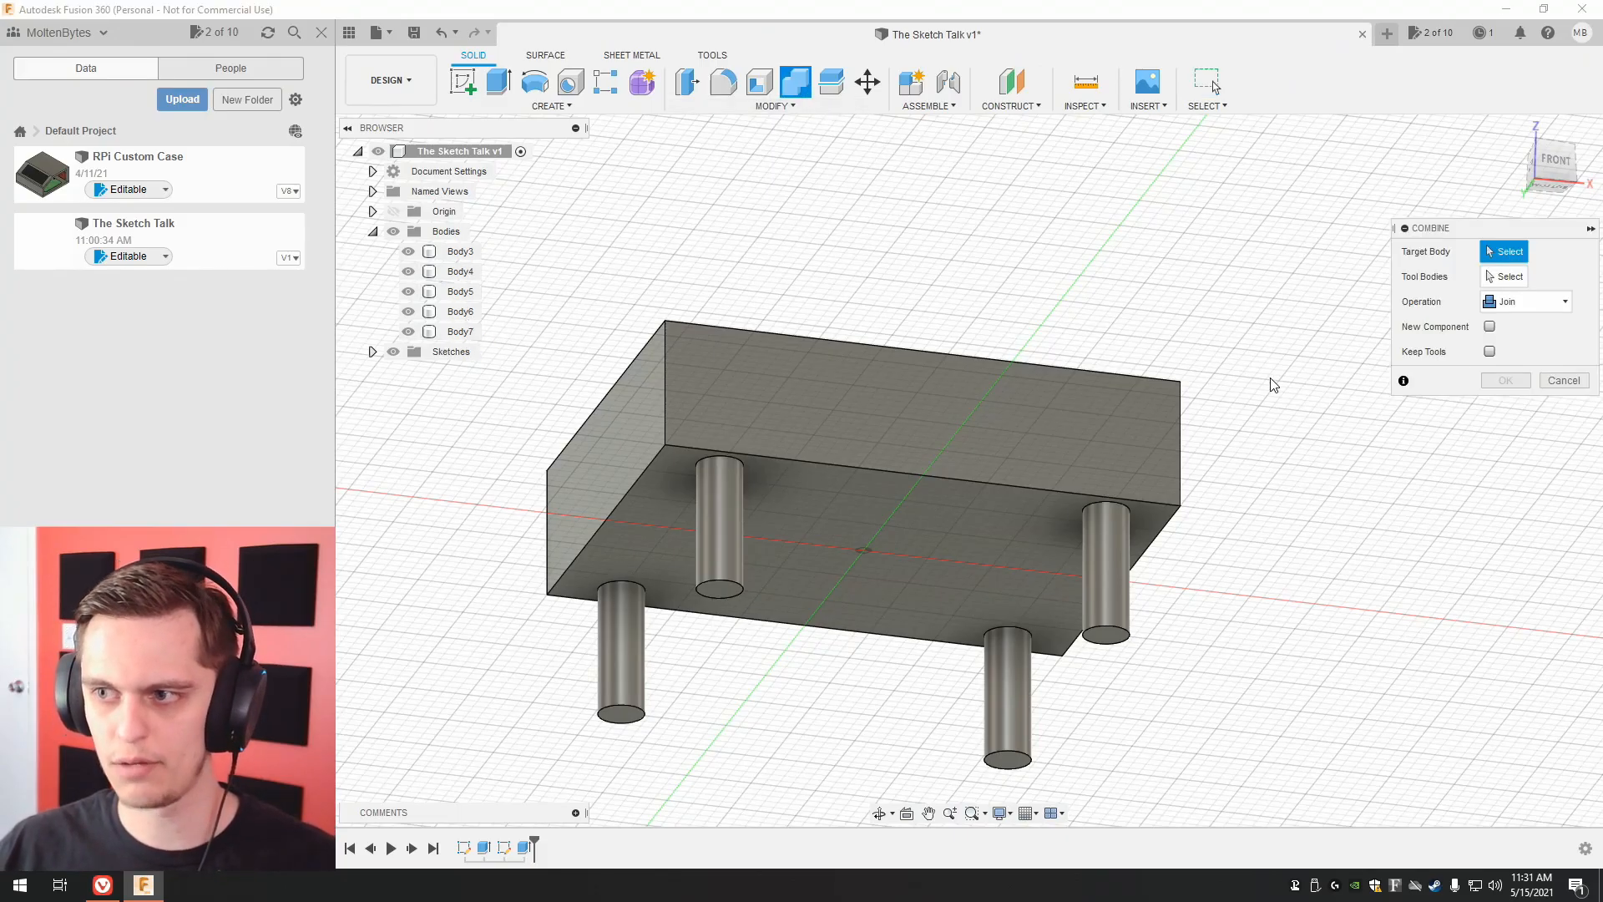
left_click(692, 538)
left_click(718, 540)
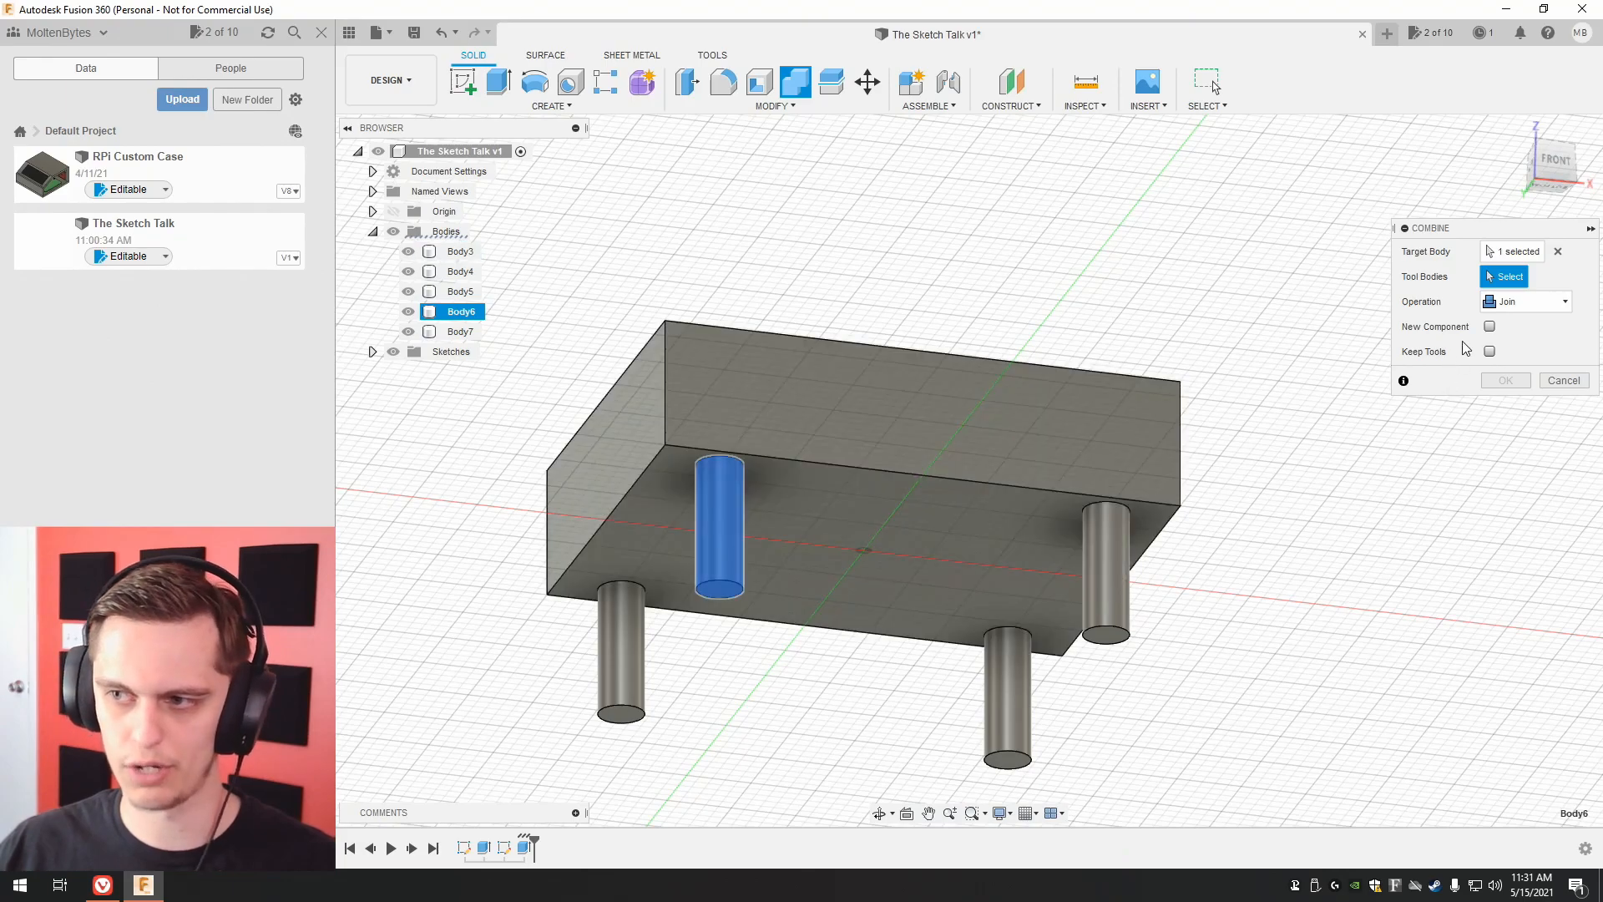
left_click(622, 656)
left_click(1007, 696)
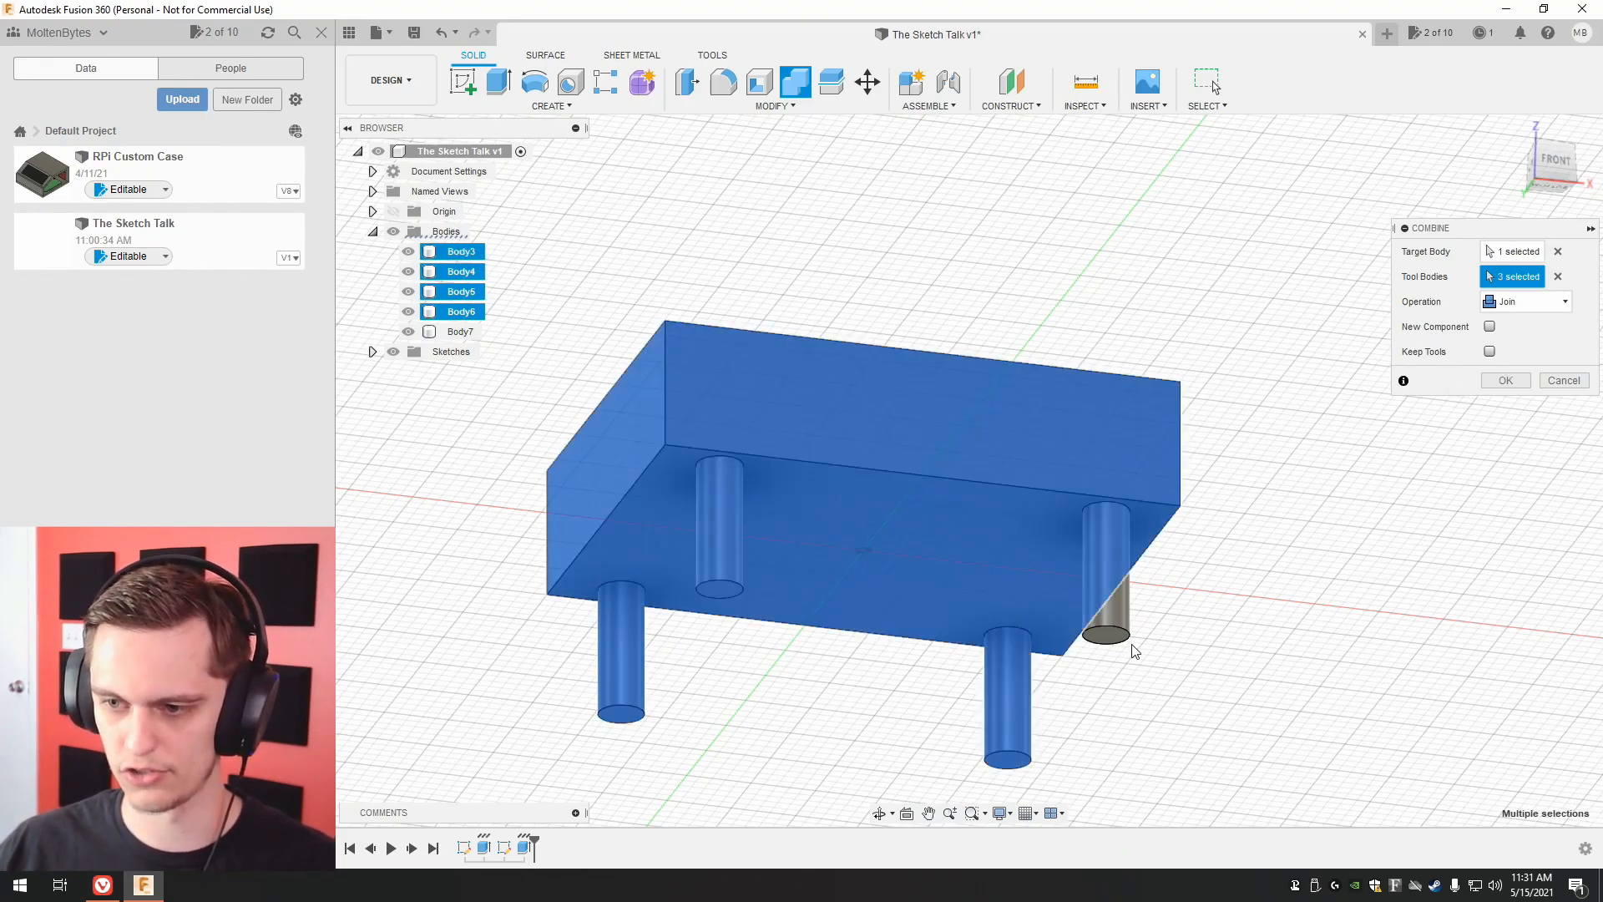
left_click(1507, 383)
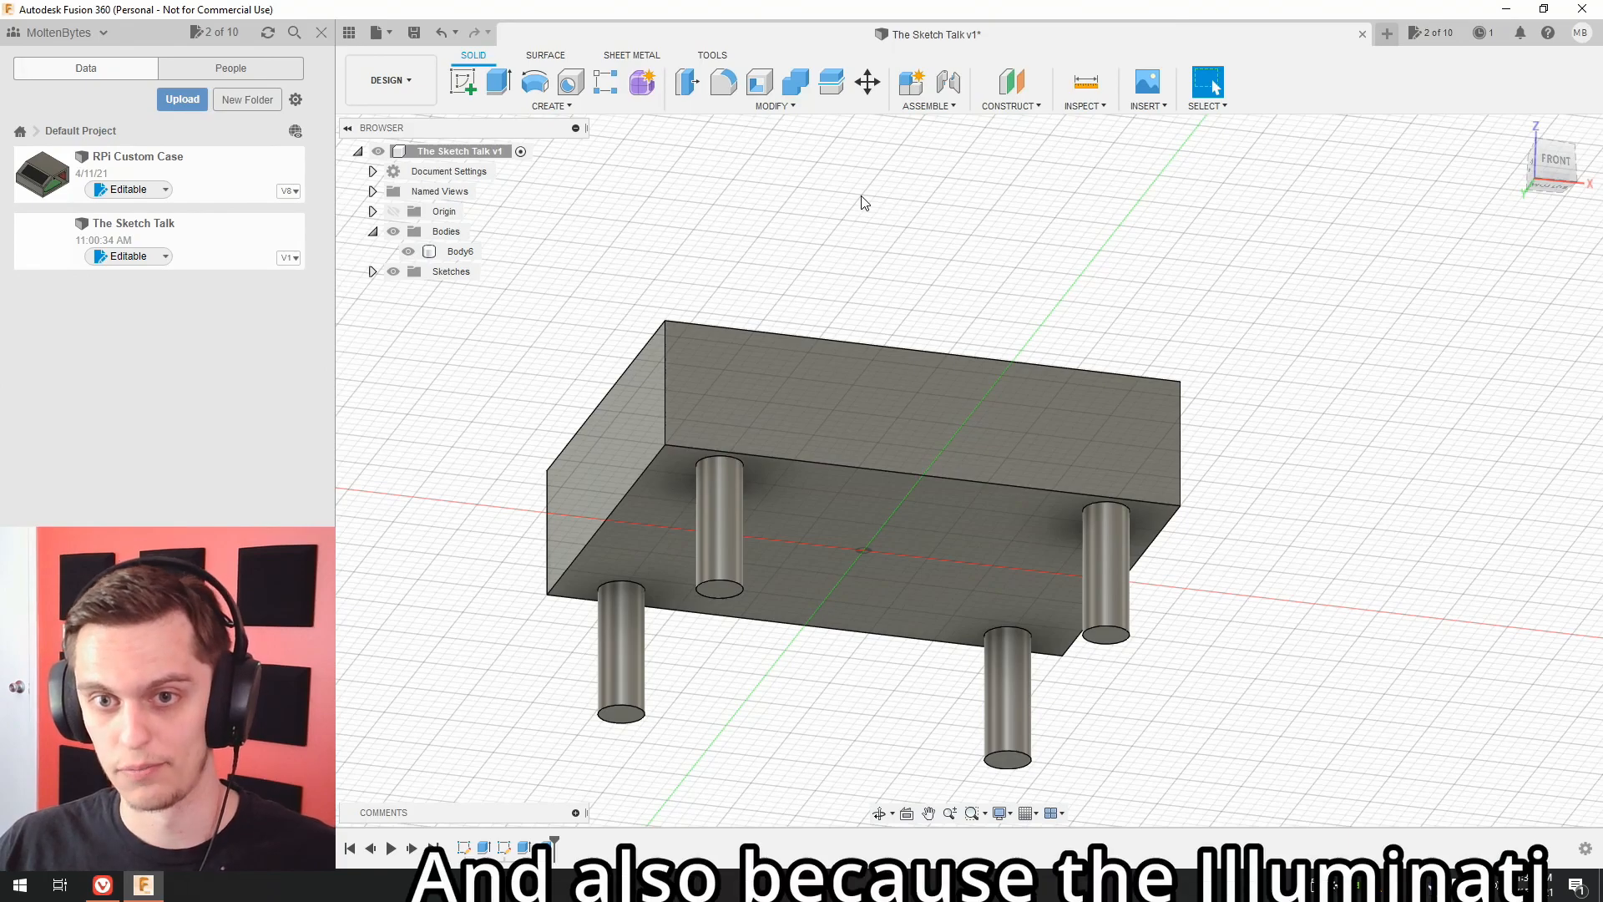
key("ctrl+z")
Rename the block's body, Body3, as Table.
left_click(795, 81)
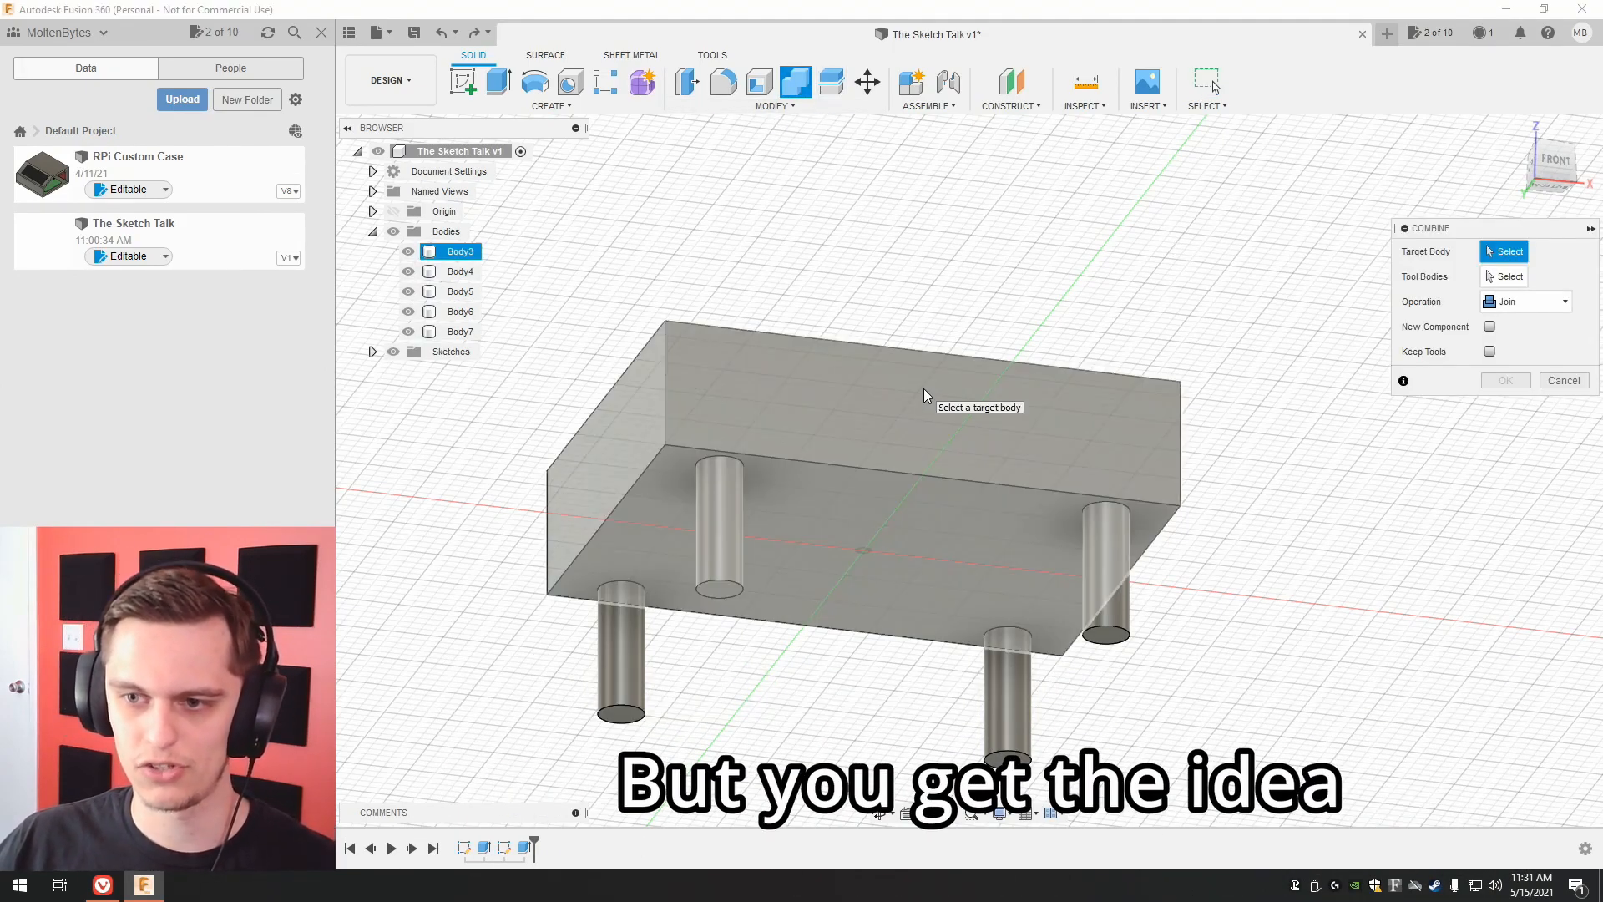
left_click(459, 252)
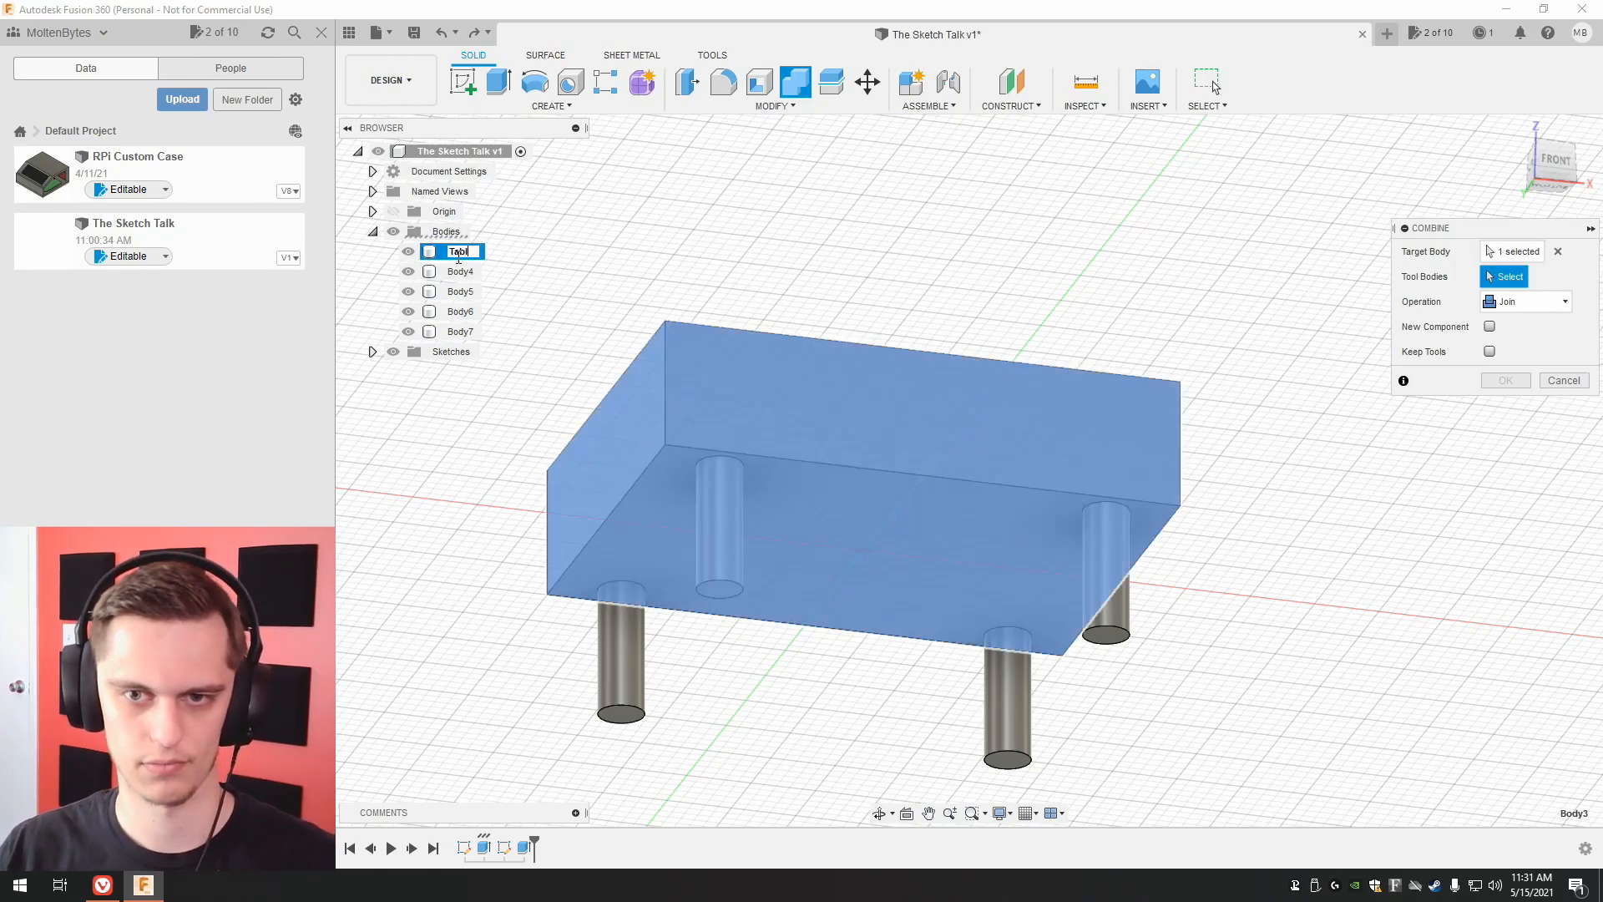
key("Escape")
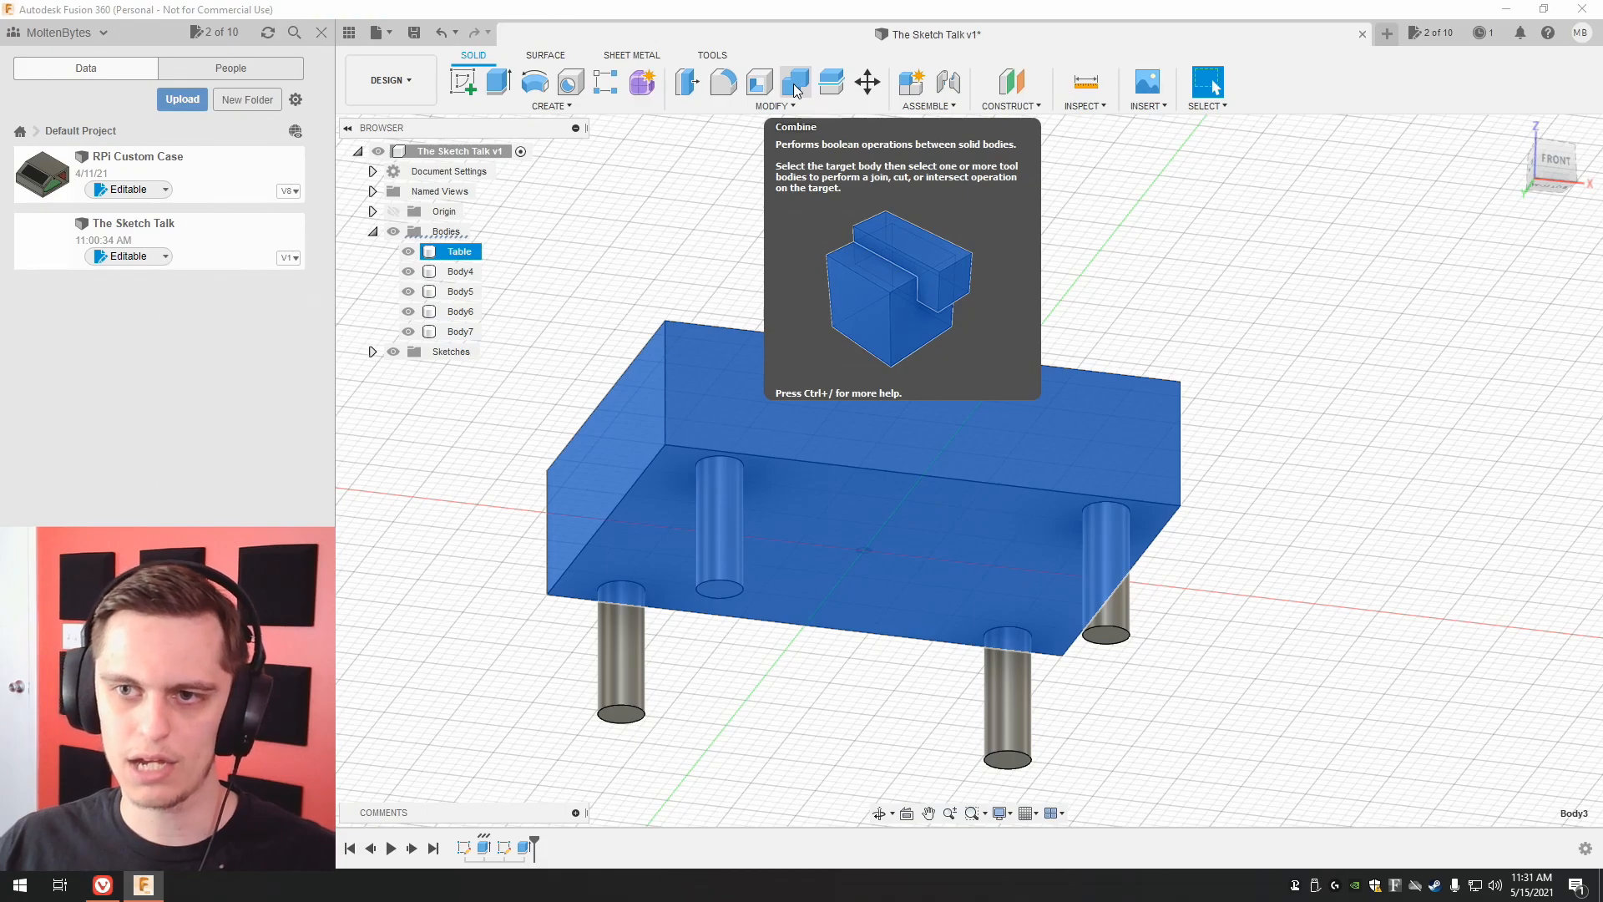
Combine the four leg bodies into the Table body with the Join operation.
left_click(795, 81)
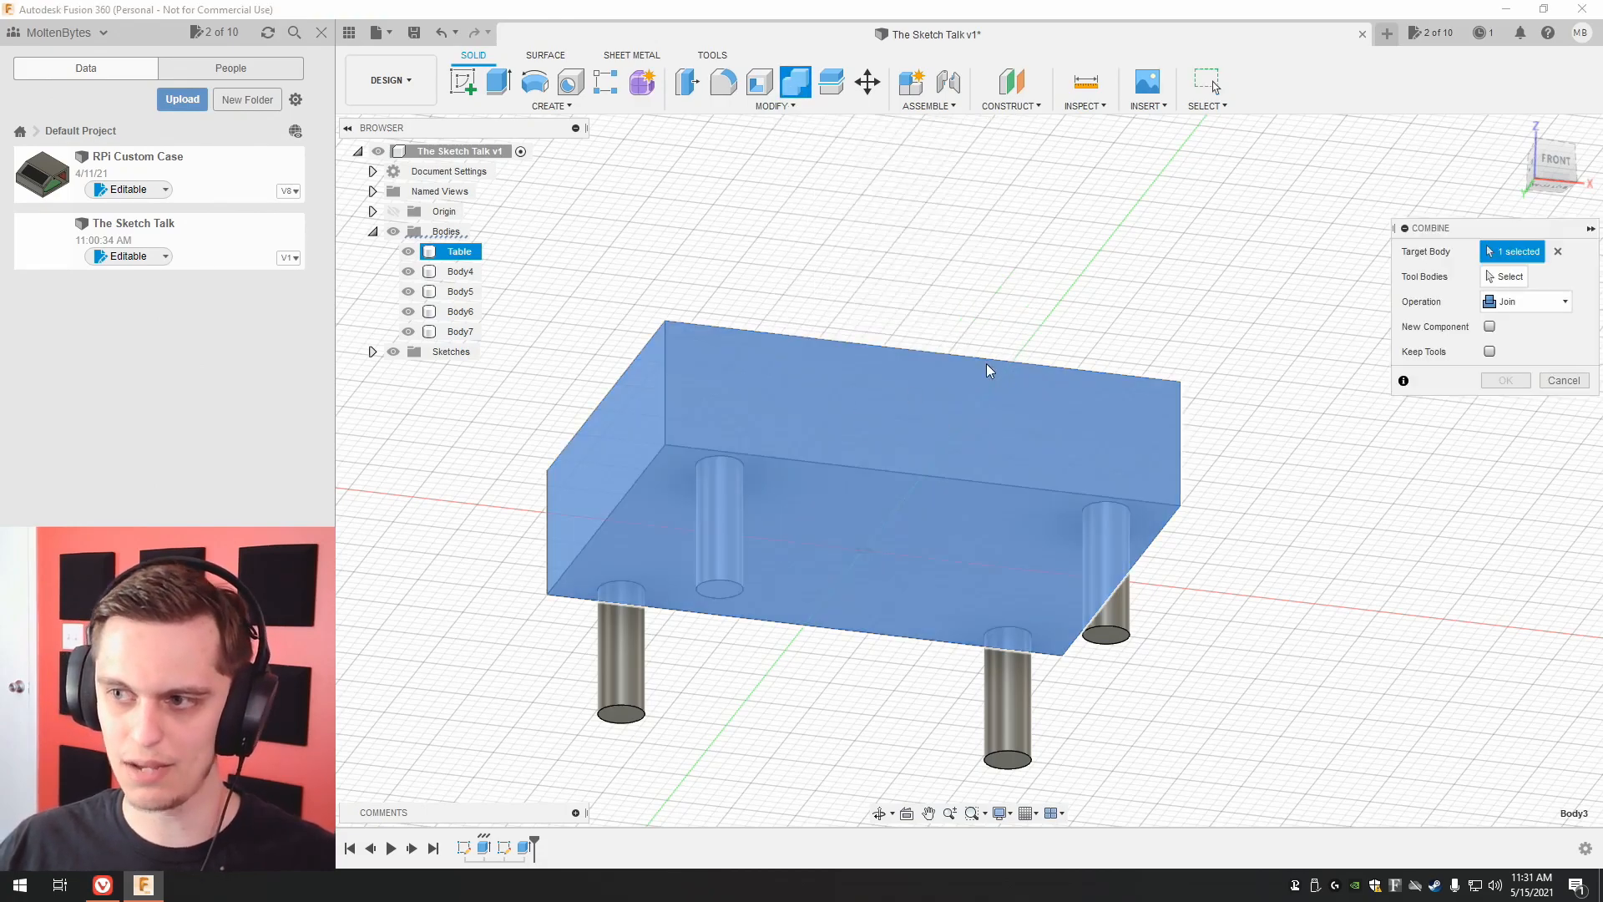
left_click(1503, 276)
left_click(715, 555)
left_click(638, 635)
left_click(1020, 701)
left_click(1120, 622)
left_click(1503, 380)
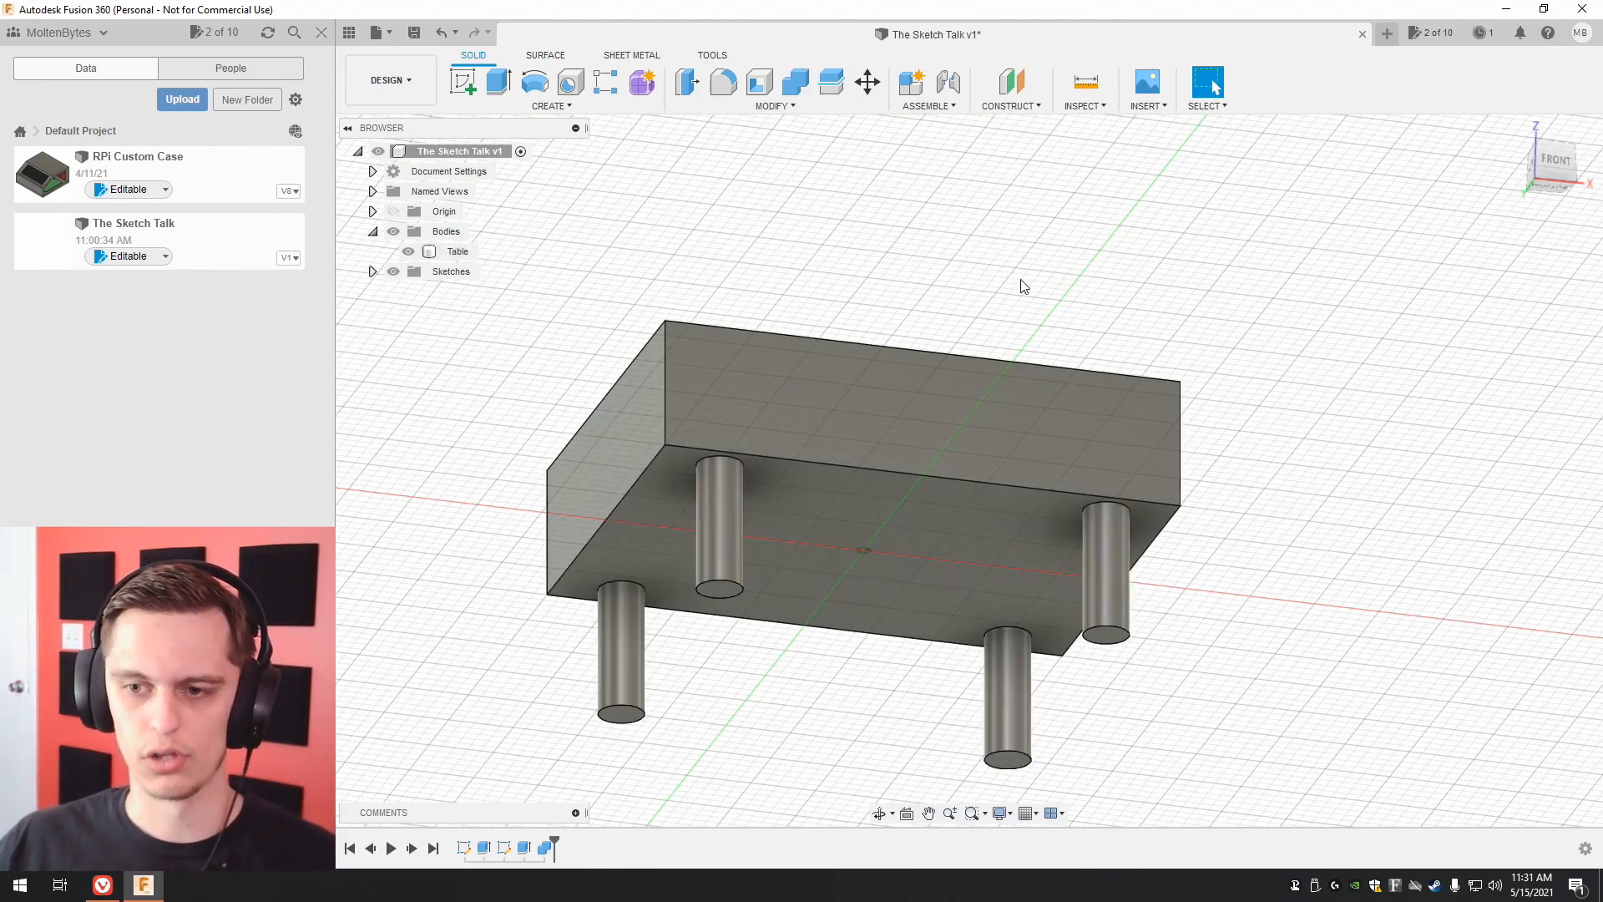
Place a sphere on the tabletop's front face near its left end, with New Body as the operation.
left_click_drag(1553, 171, 1542, 232)
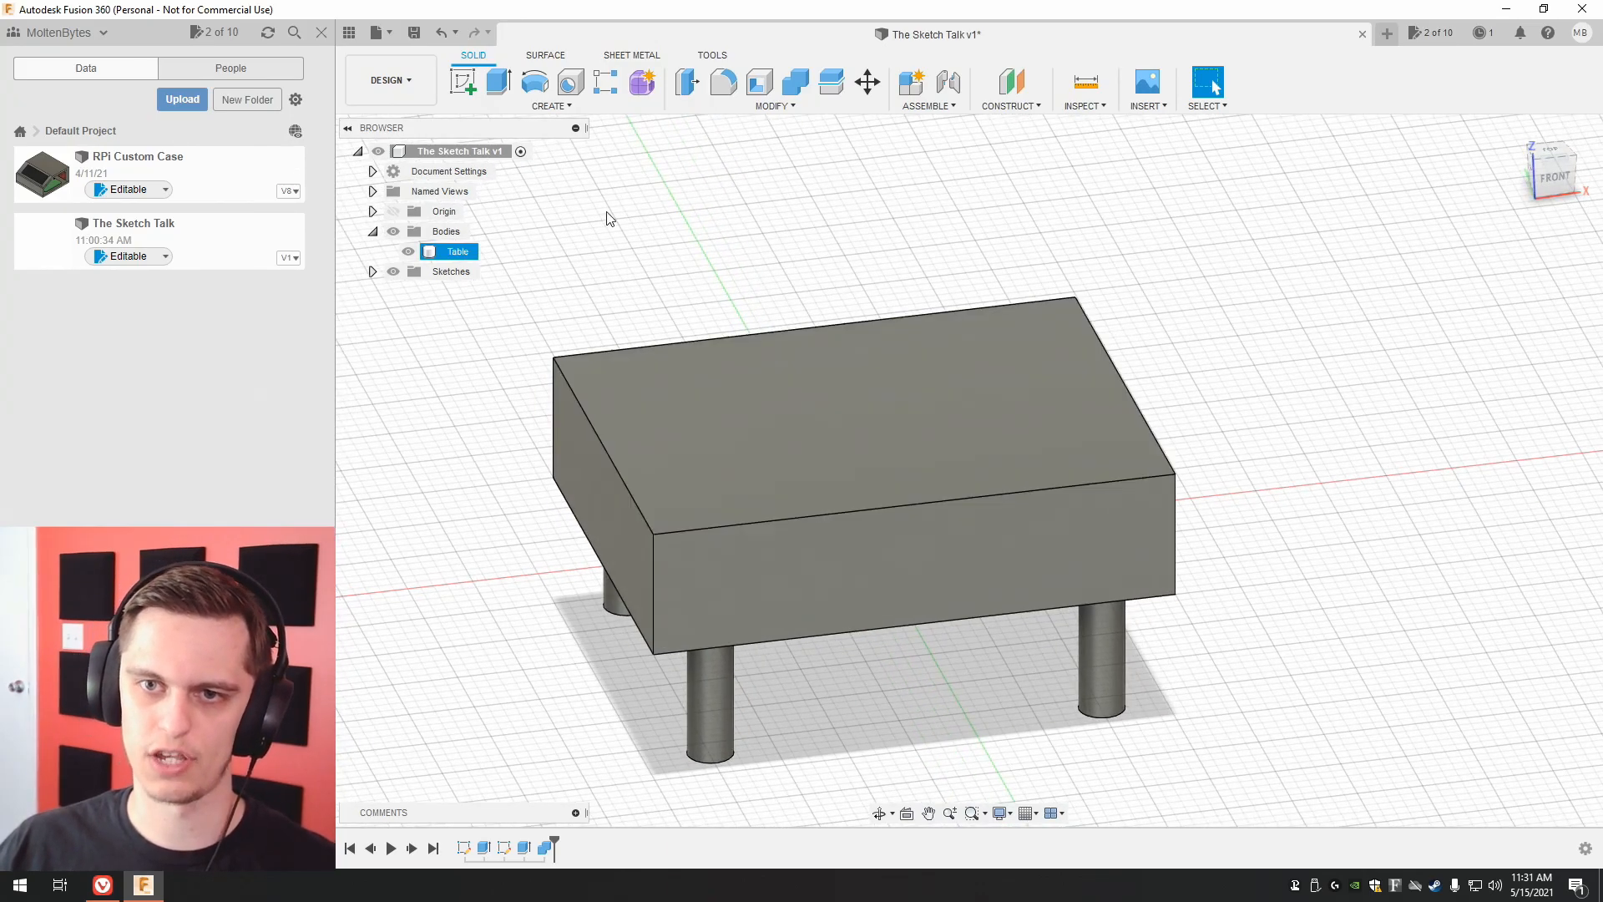
left_click(548, 106)
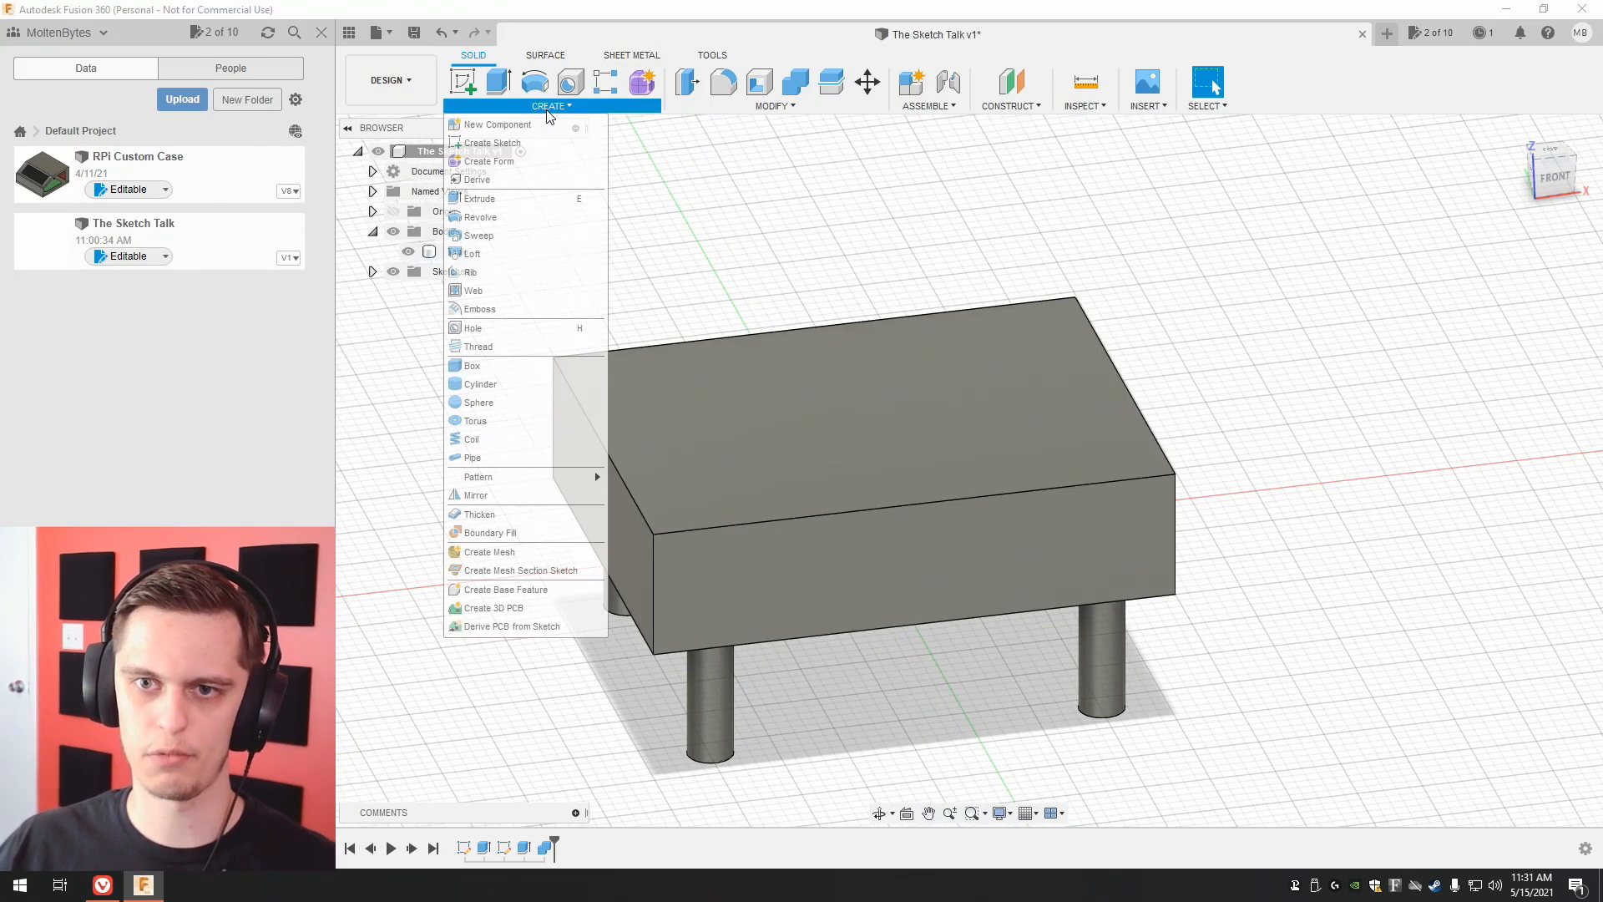
left_click(489, 405)
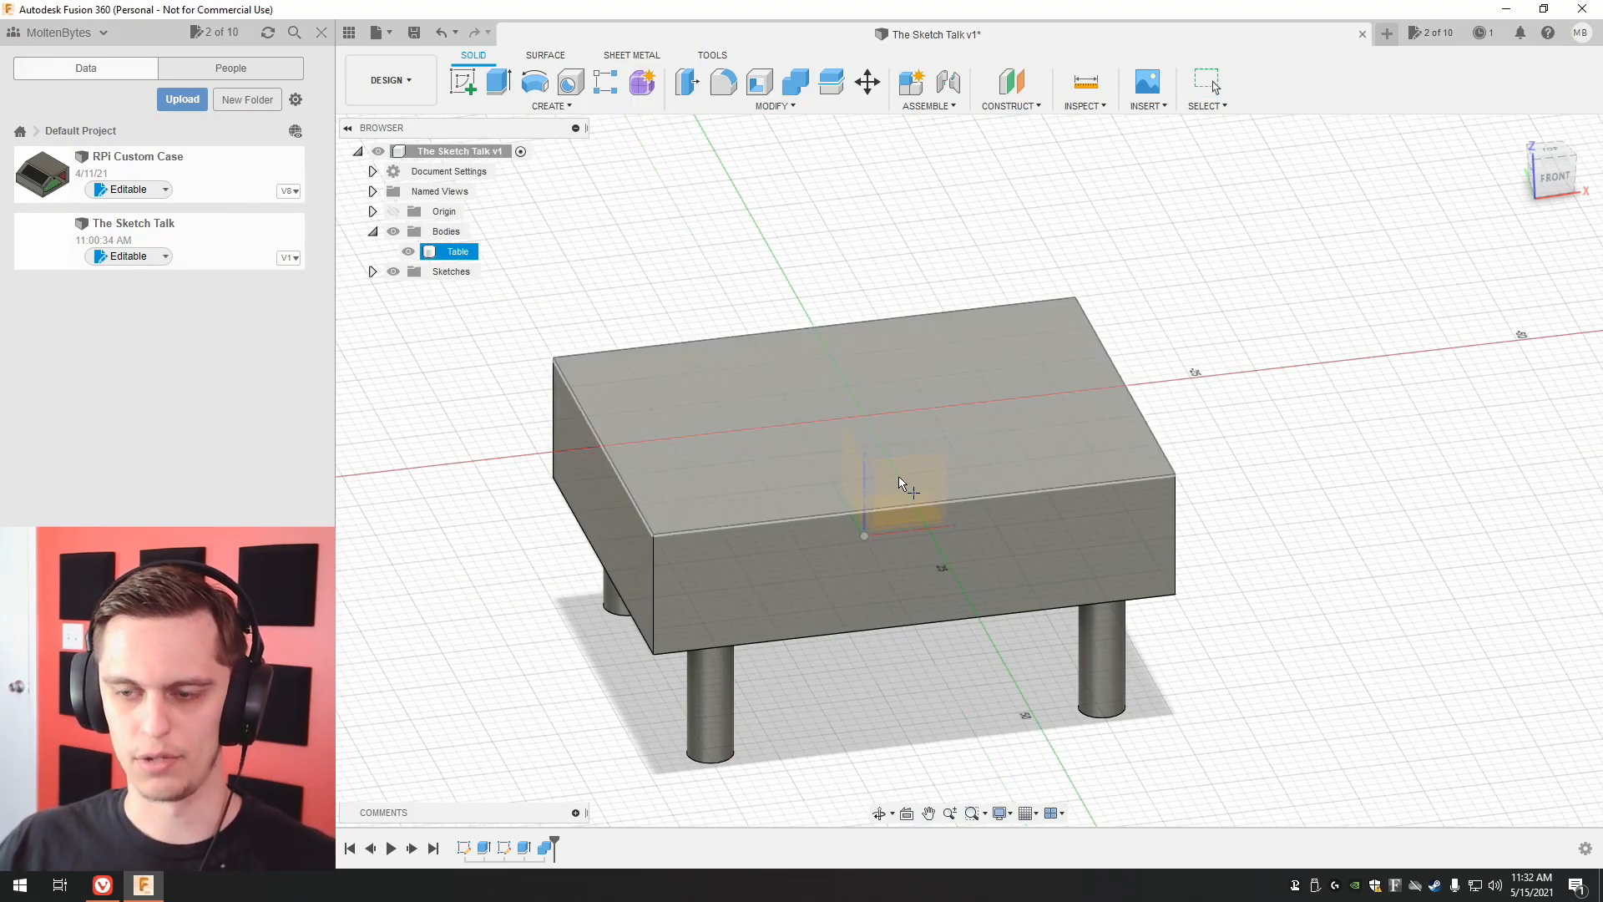
left_click(908, 511)
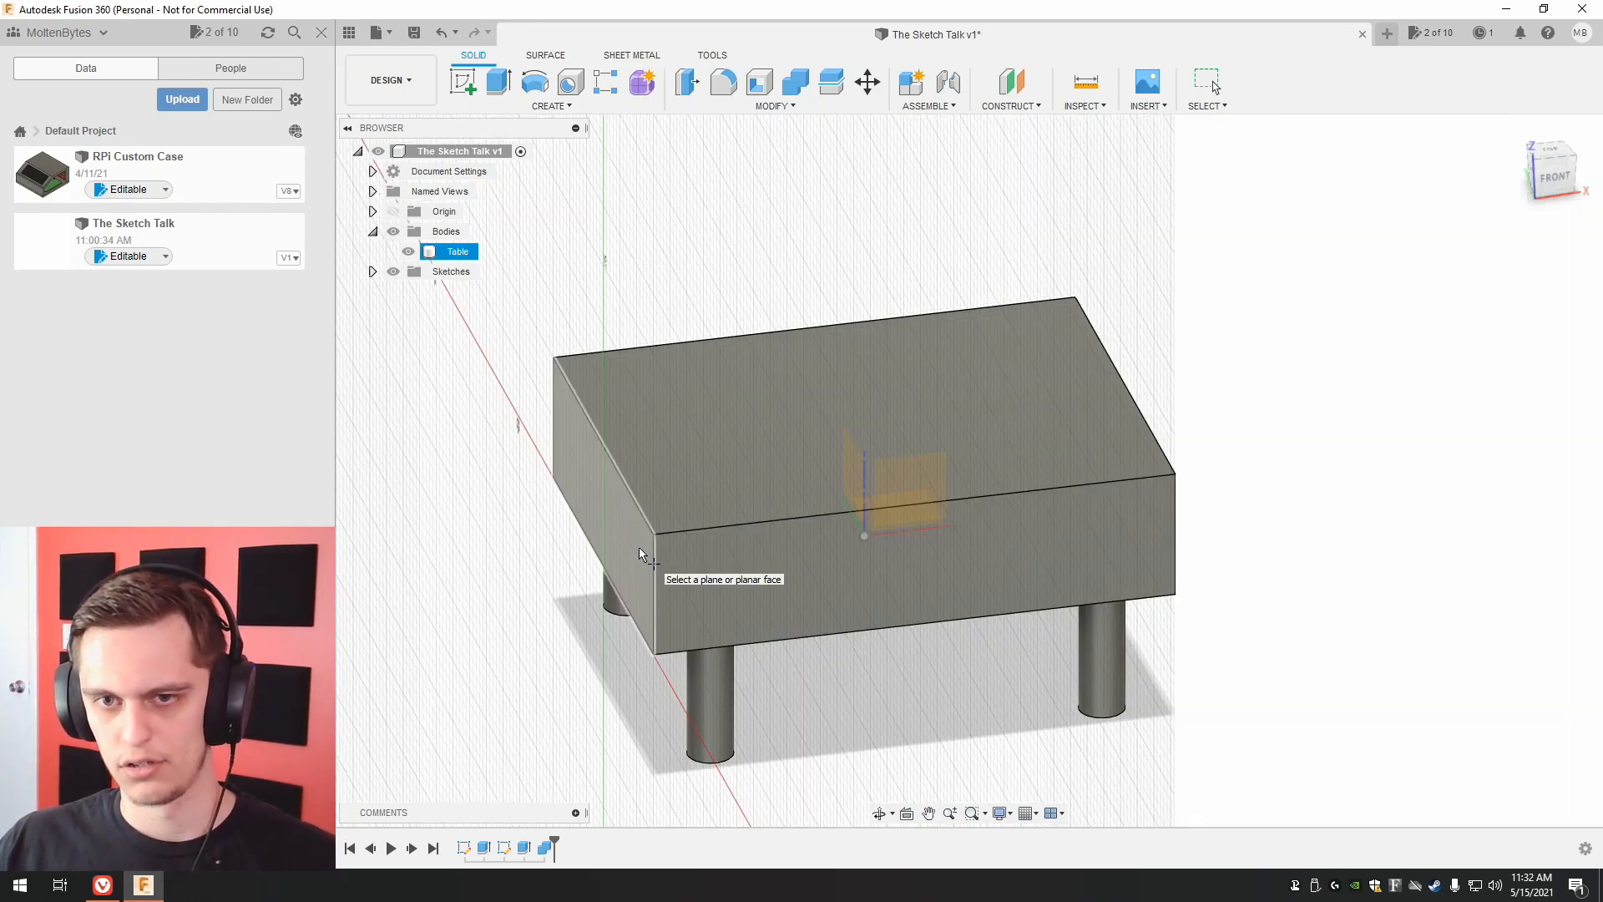
left_click(672, 557)
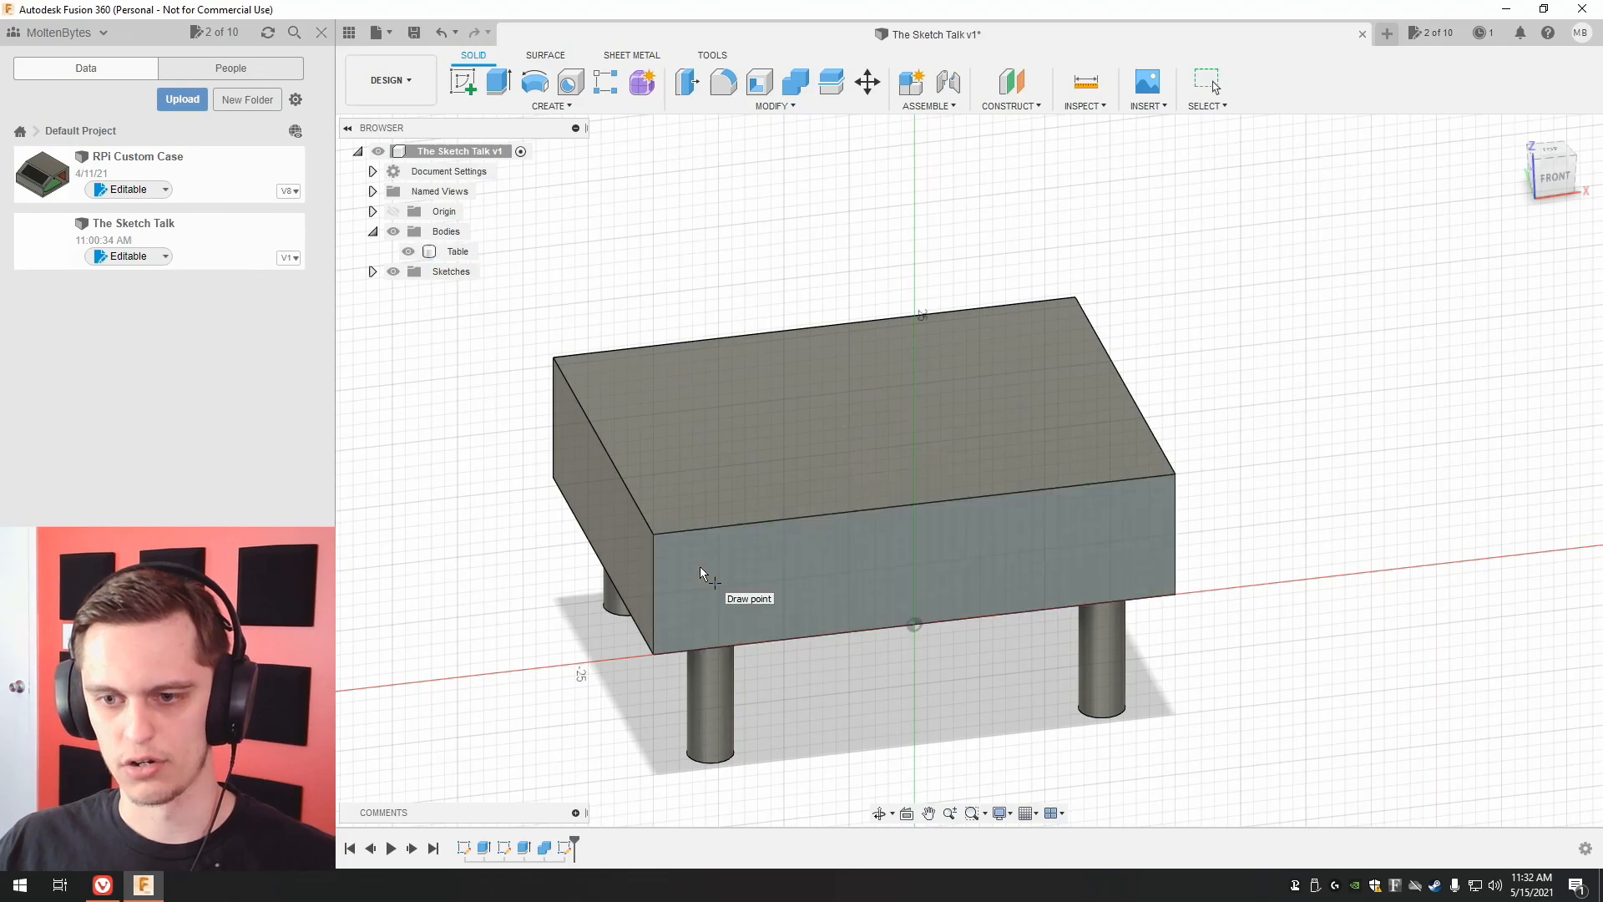
left_click(717, 587)
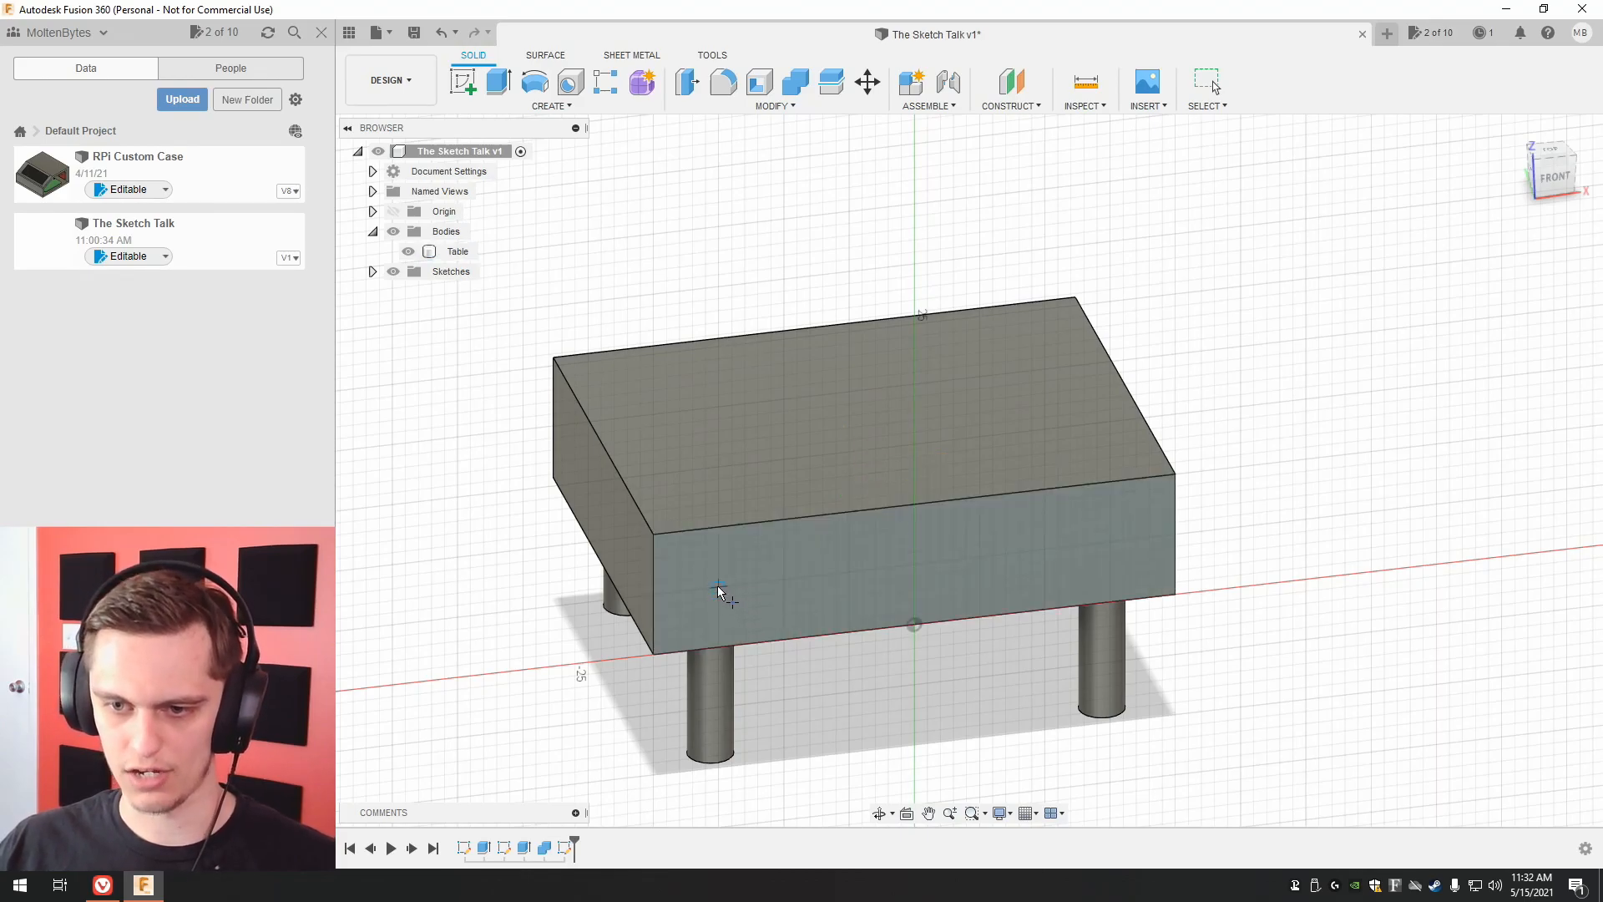
left_click(718, 587)
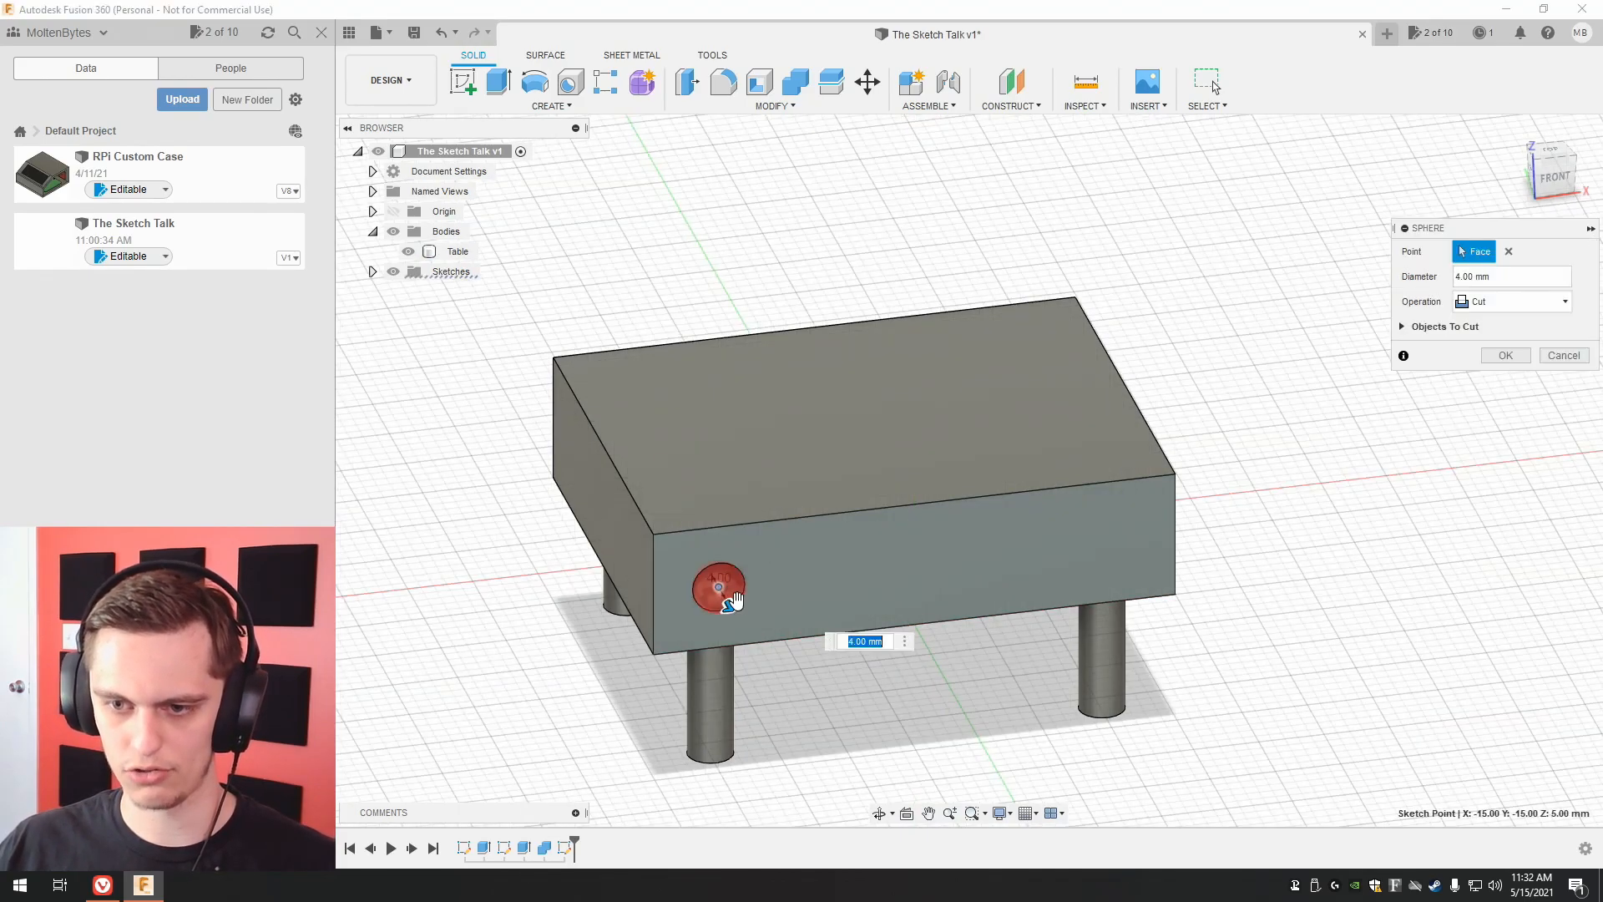
left_click(1497, 299)
left_click(1503, 379)
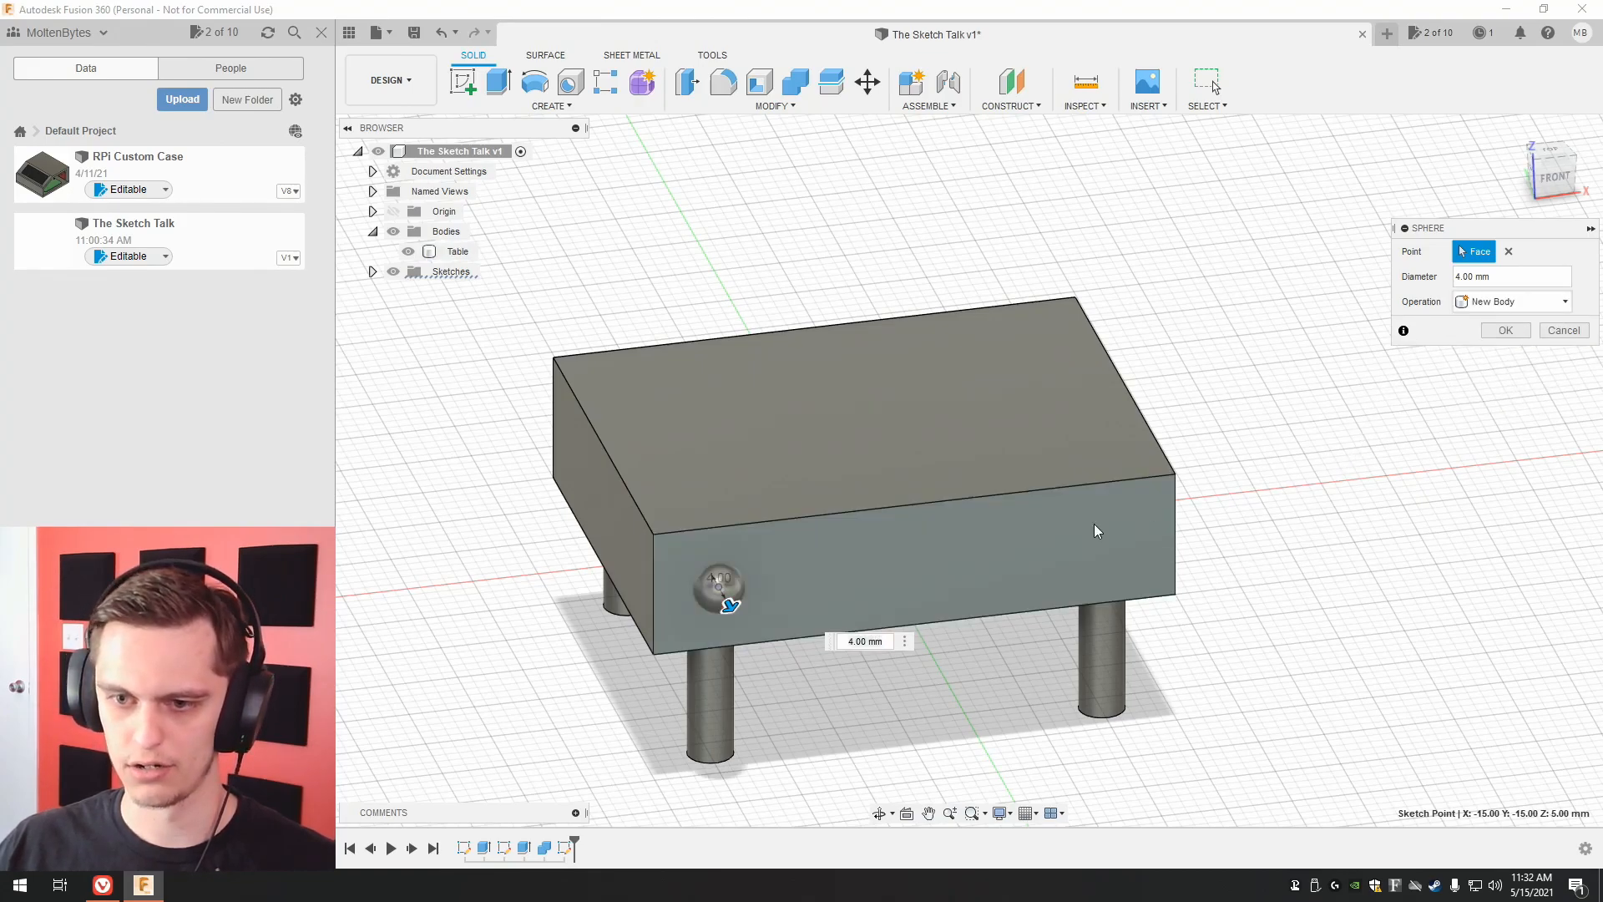
Set the sphere's diameter to 2 mm and create the sphere.
double_click(867, 643)
key("Left")
key("Right")
key("BackSpace")
key("BackSpace")
key("BackSpace")
key("BackSpace")
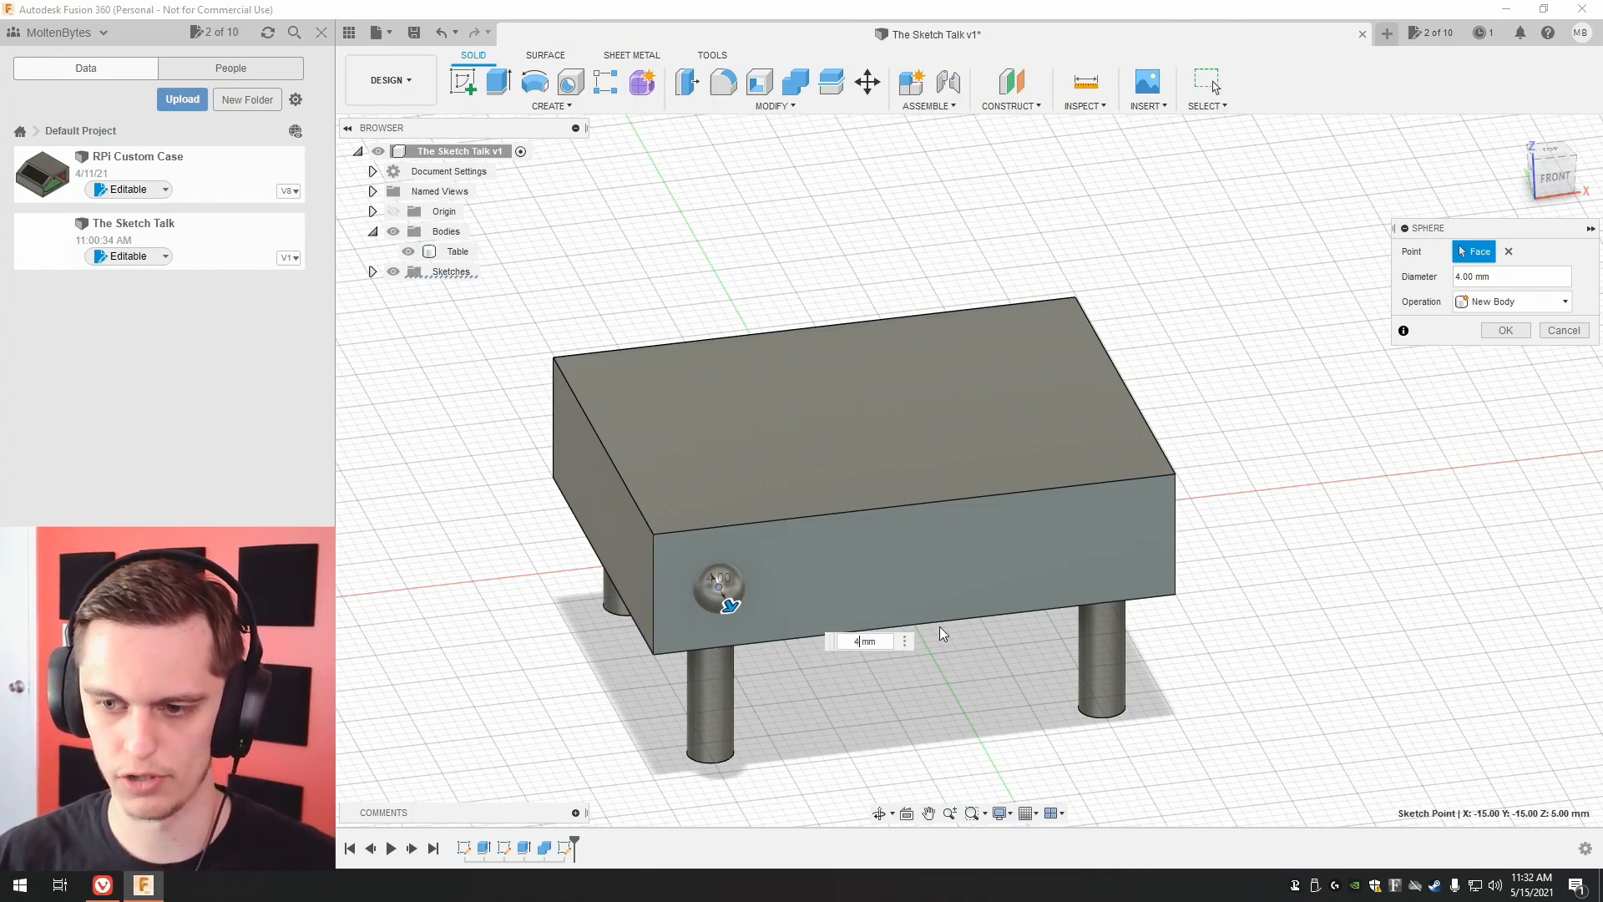
type("2")
key("Return")
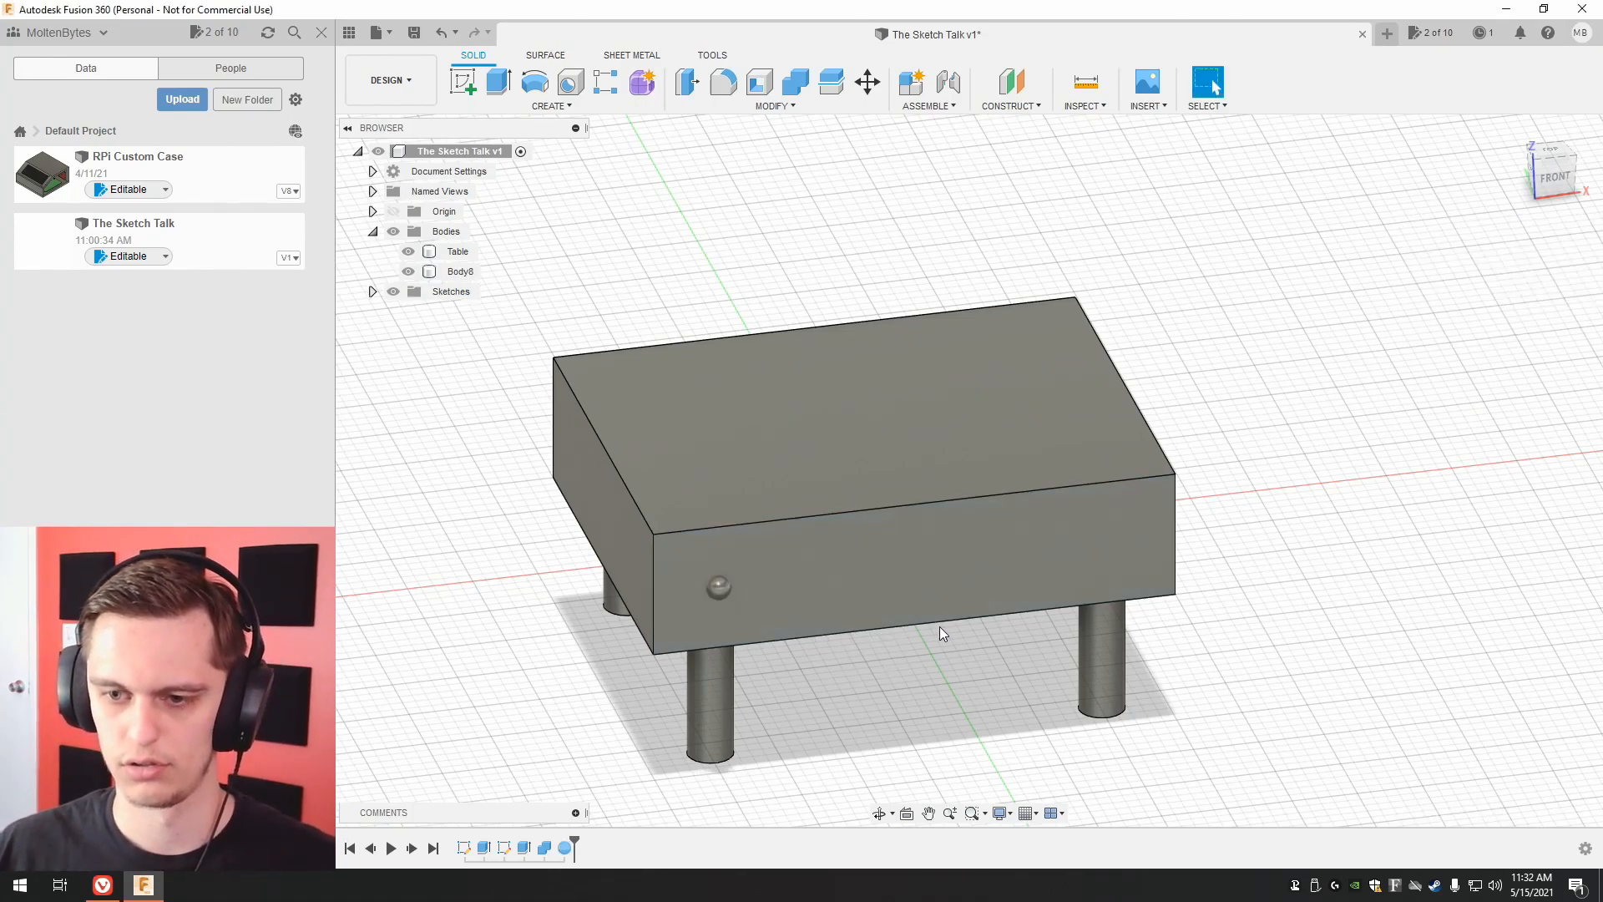
Start a Combine with the Table body as the target and the front-face sphere as the tool body.
left_click(814, 81)
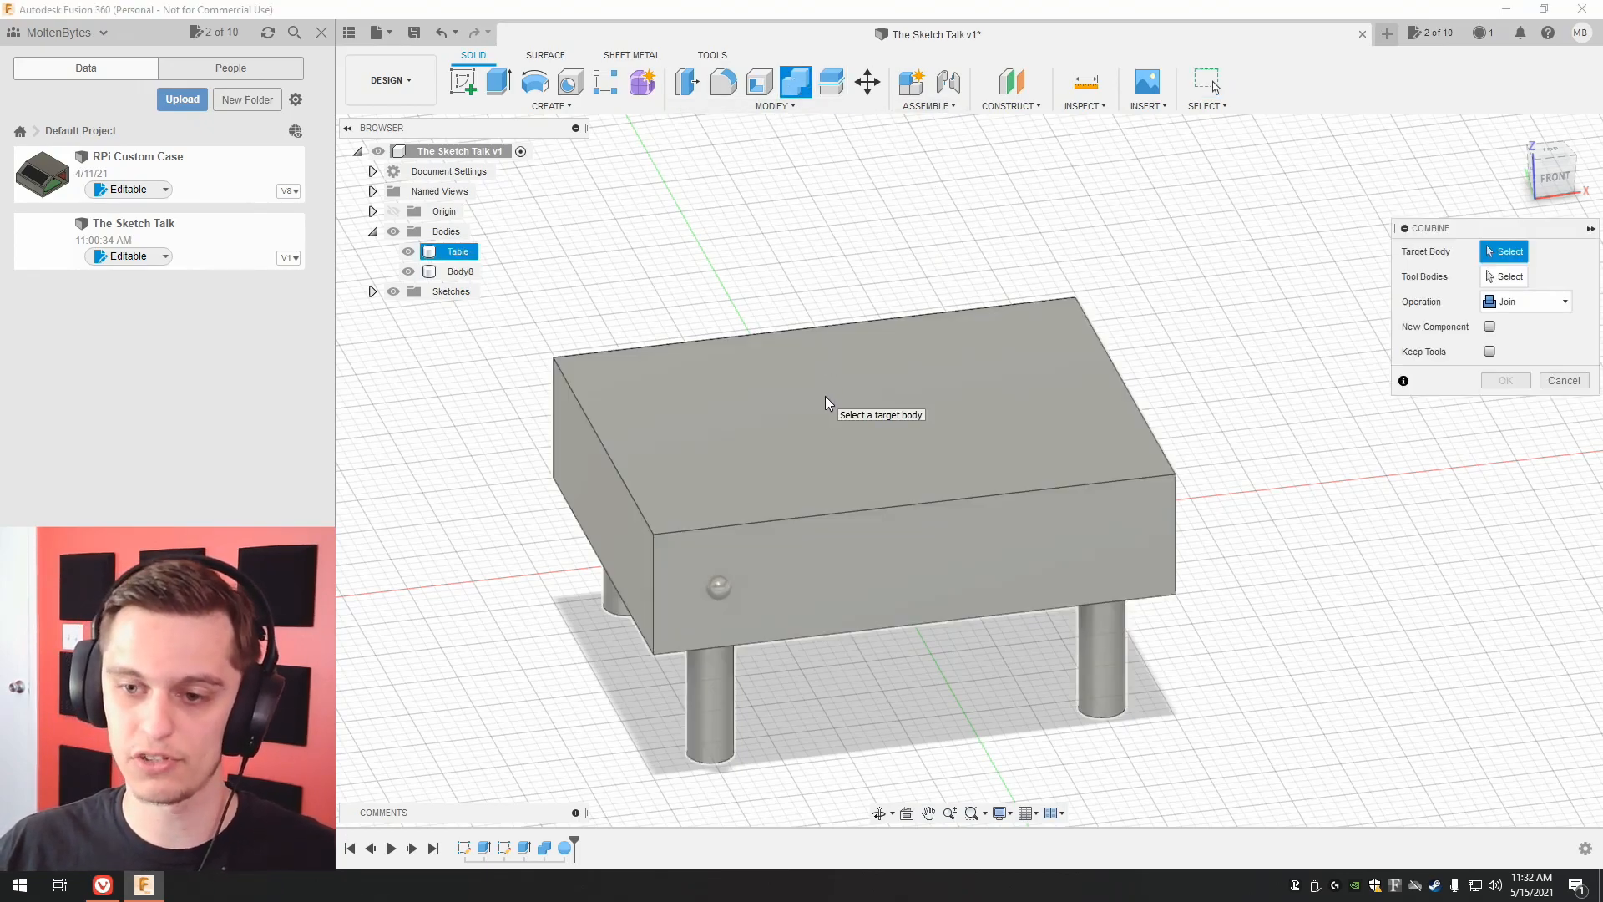
left_click(825, 397)
left_click(719, 589)
scroll(608, 668, "up", 3)
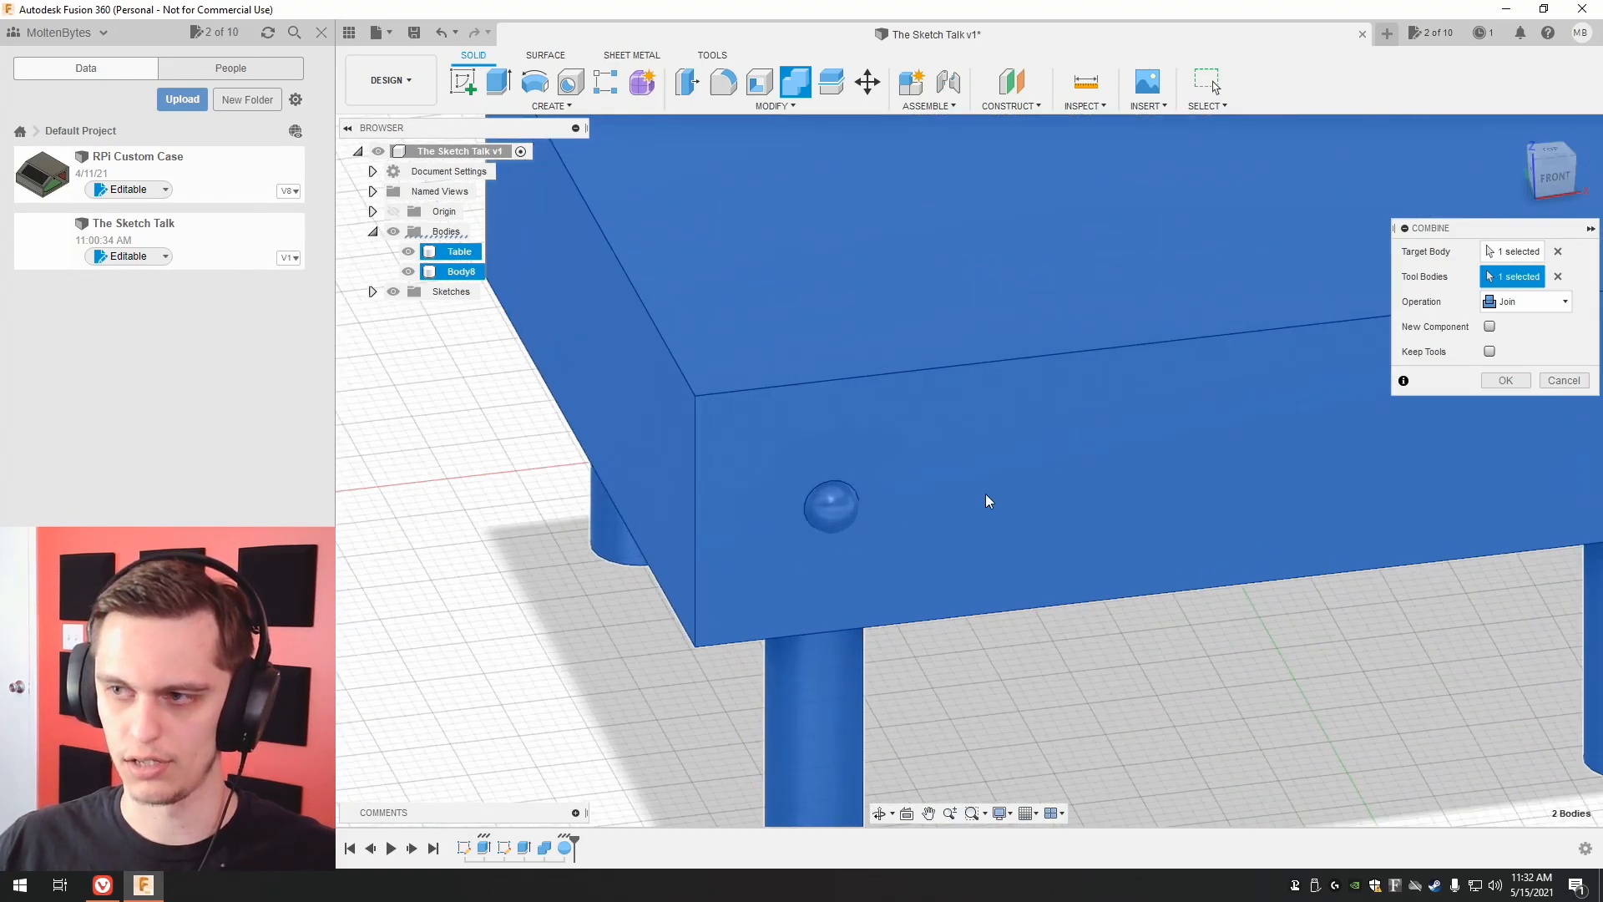
middle_click_drag(922, 525, 1060, 503, "shift")
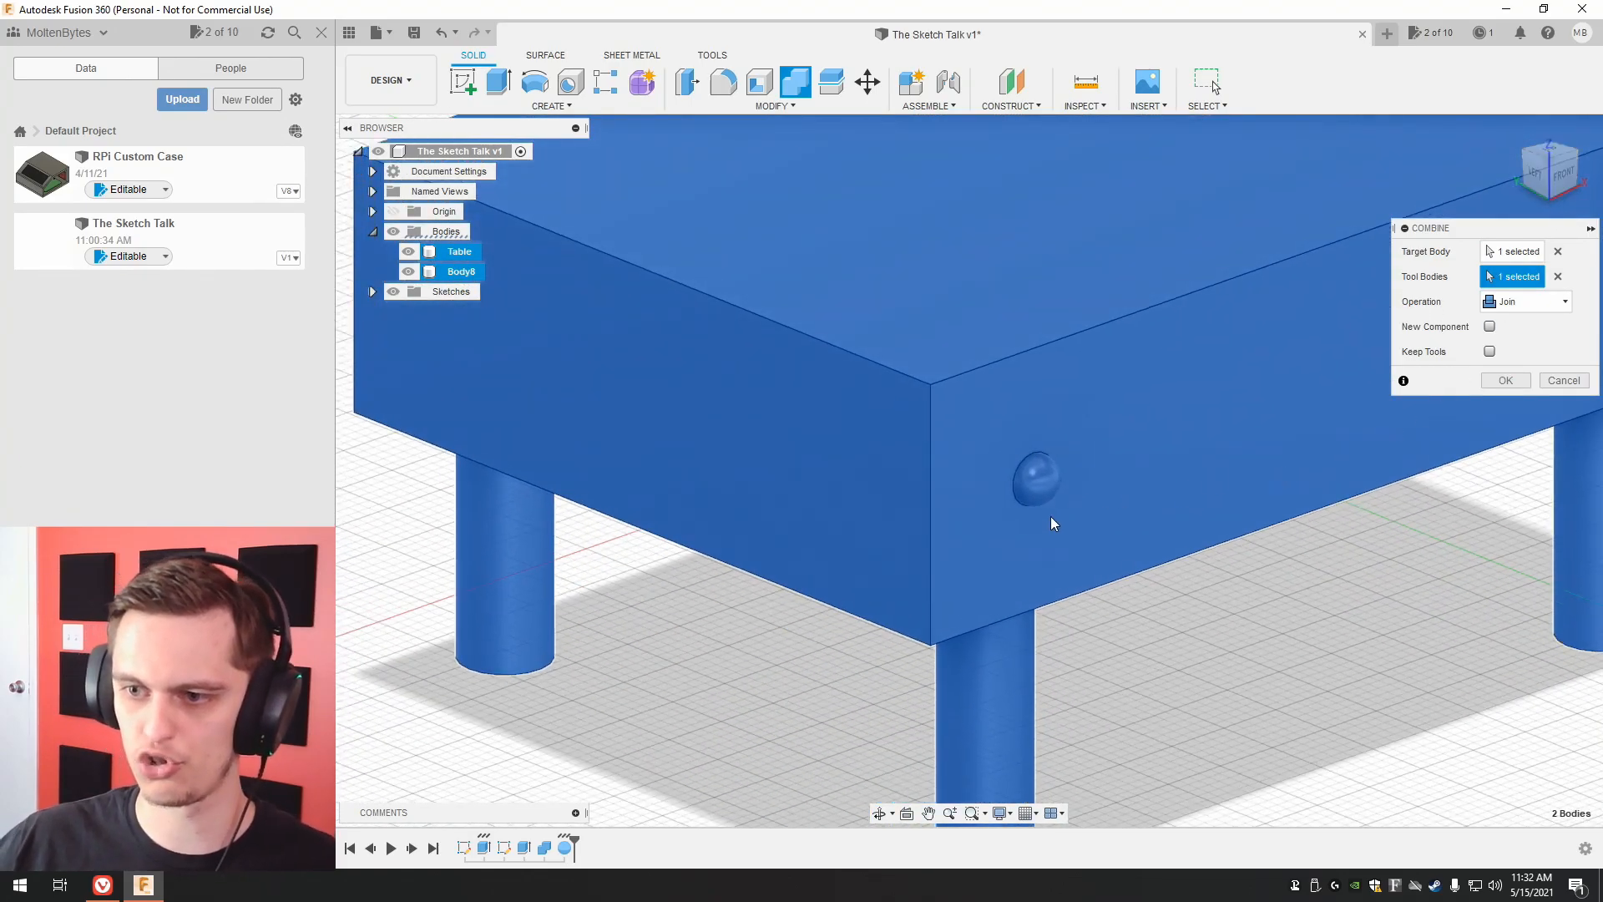
middle_click_drag(1251, 650, 1010, 653)
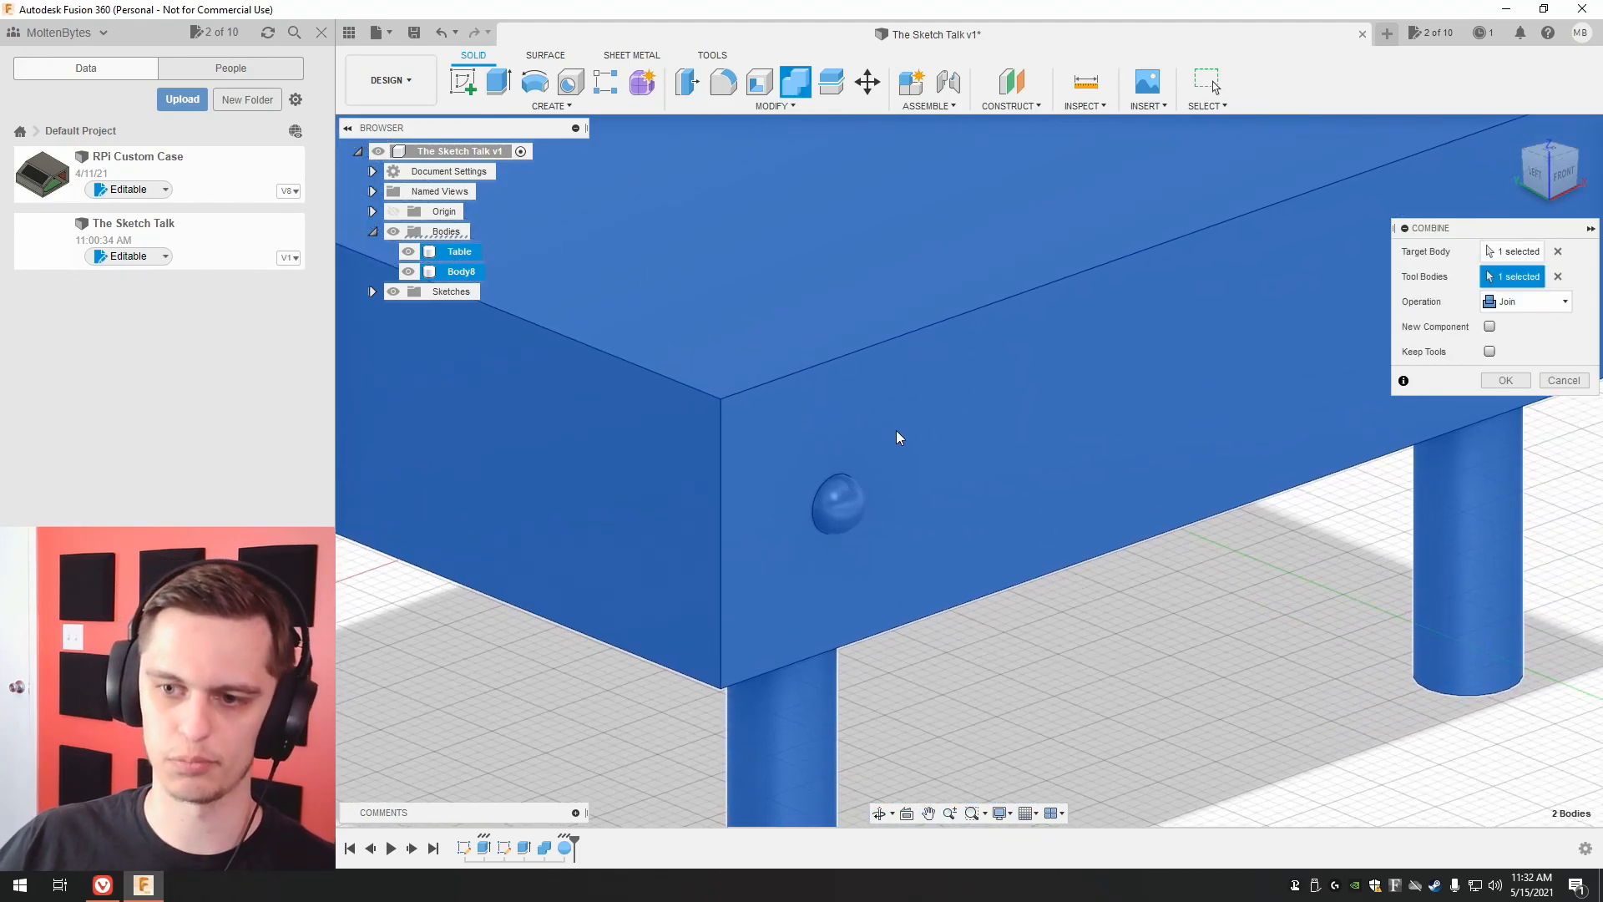
Try the Cut operation and then the Intersect operation for combining the sphere with the table.
left_click(1510, 301)
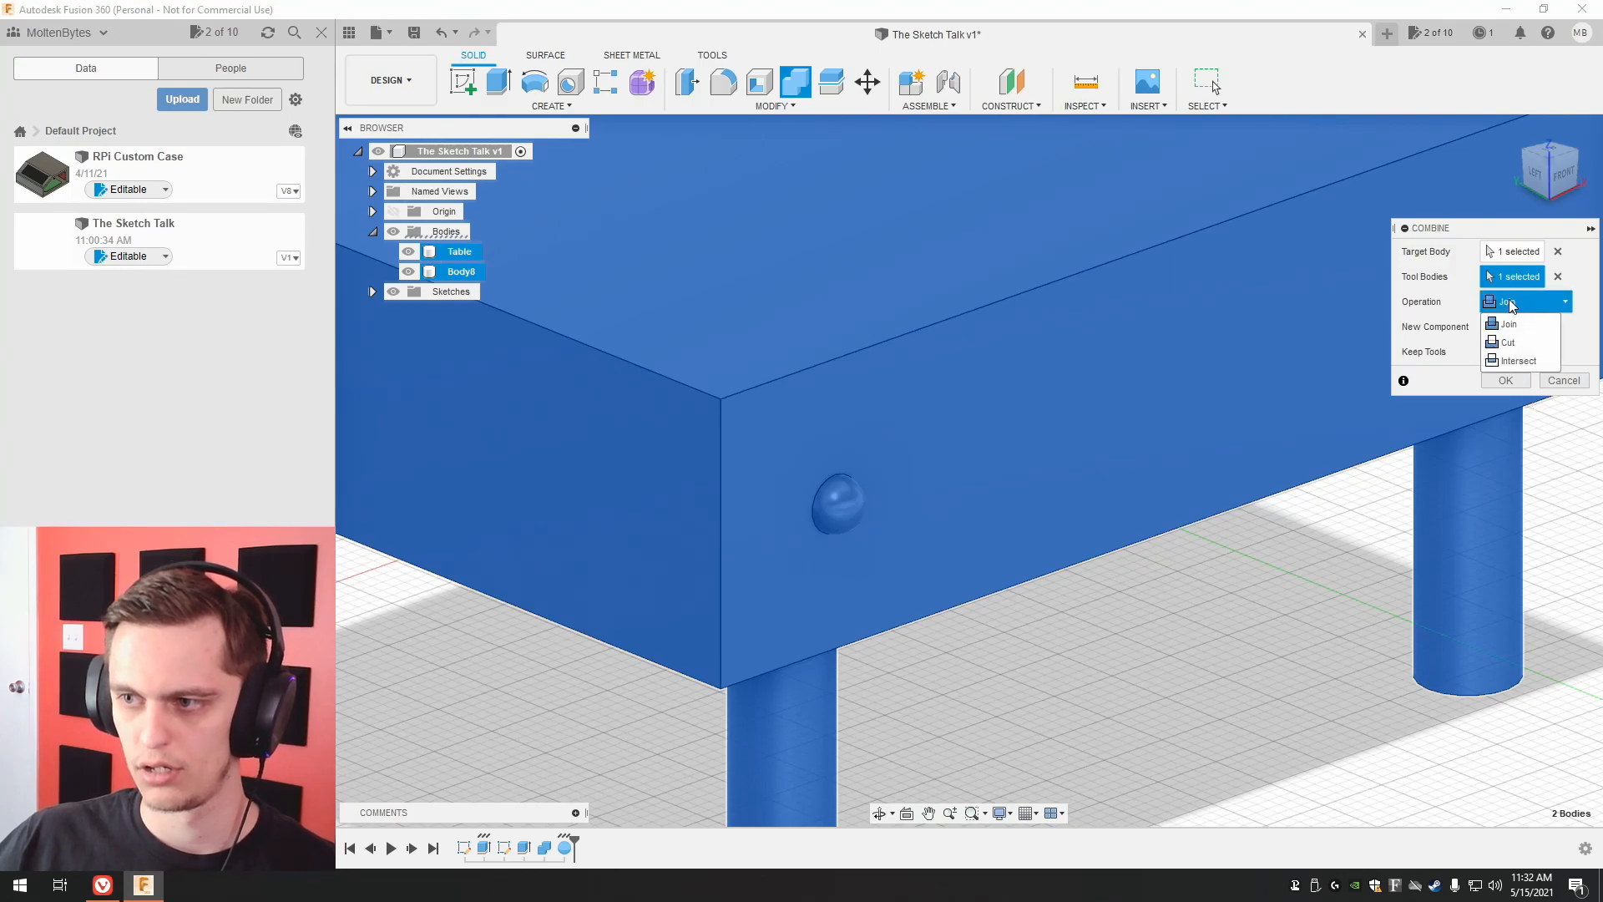
left_click(1511, 342)
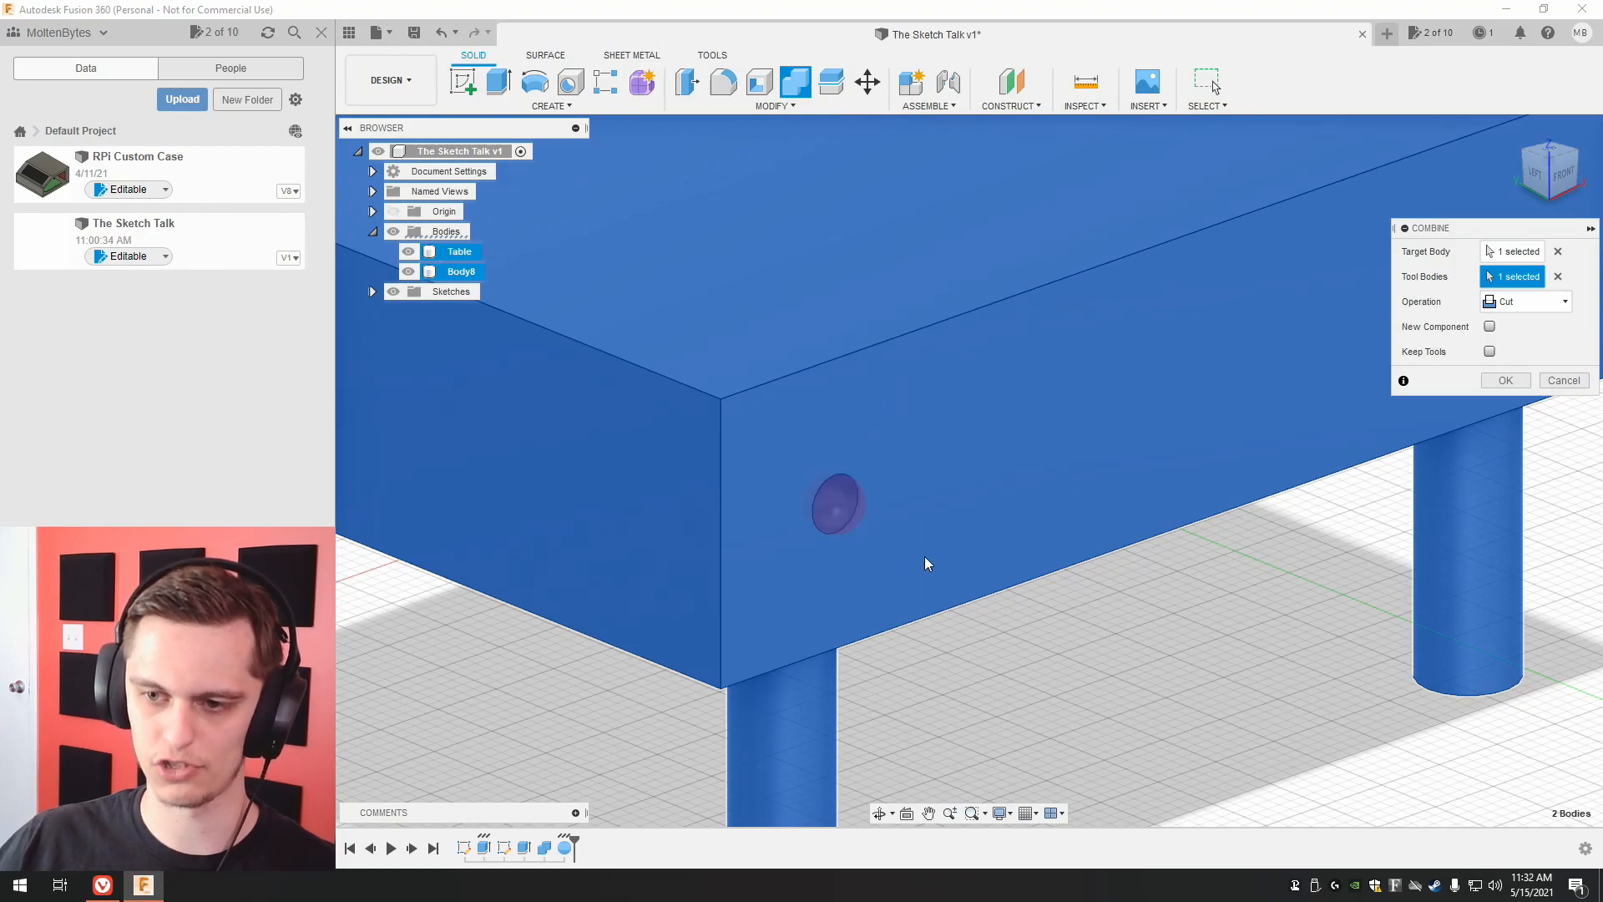
left_click(1512, 302)
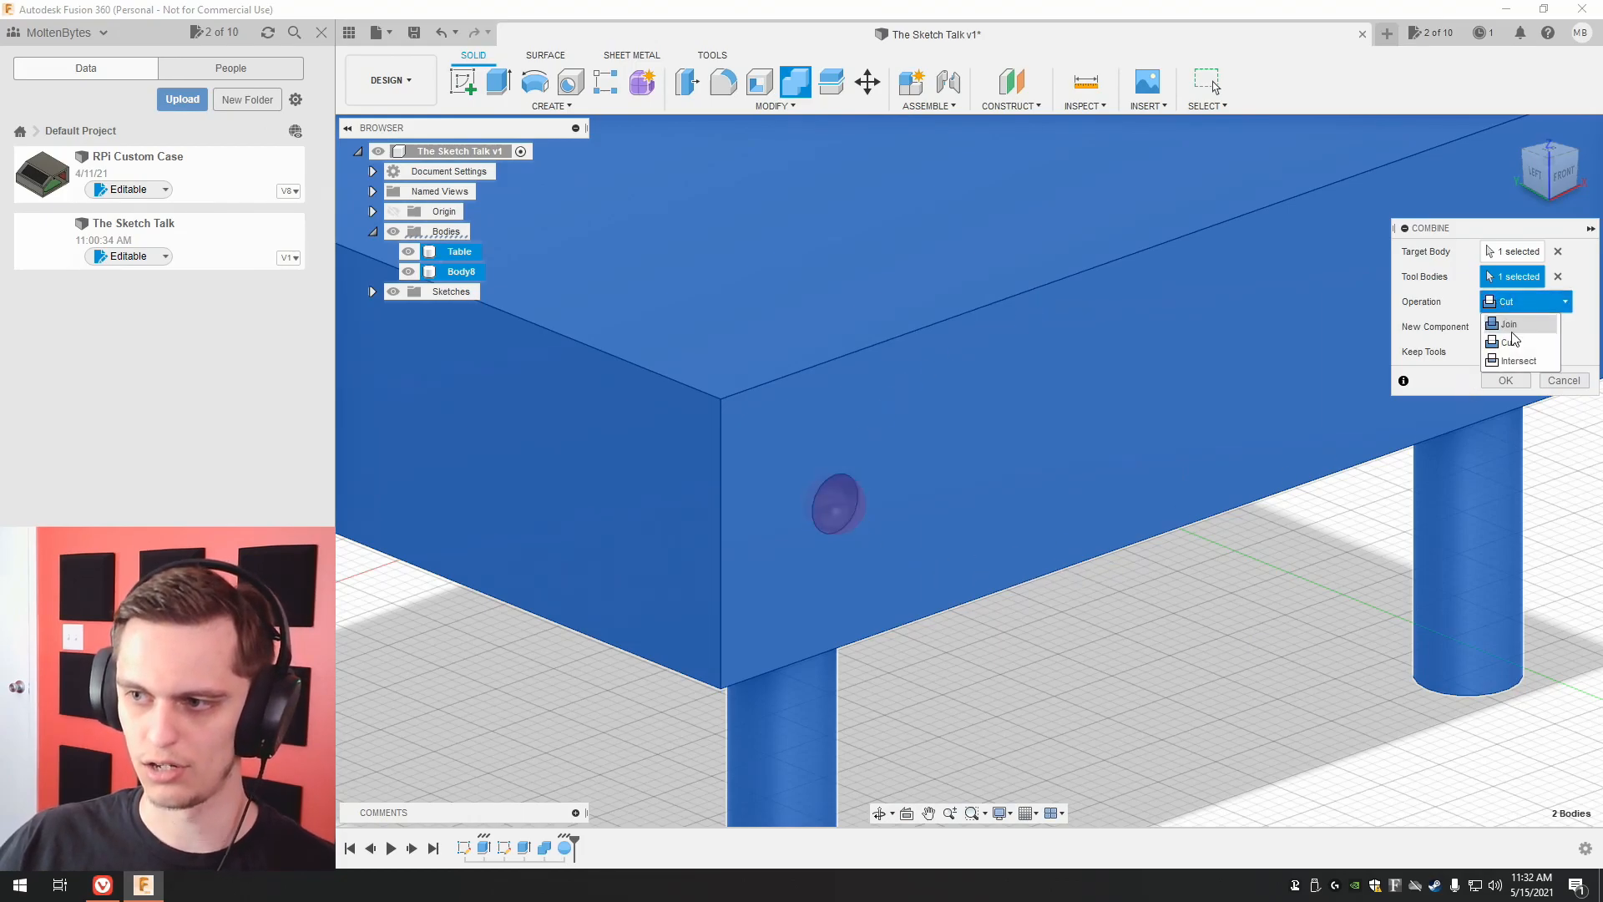
left_click(1516, 360)
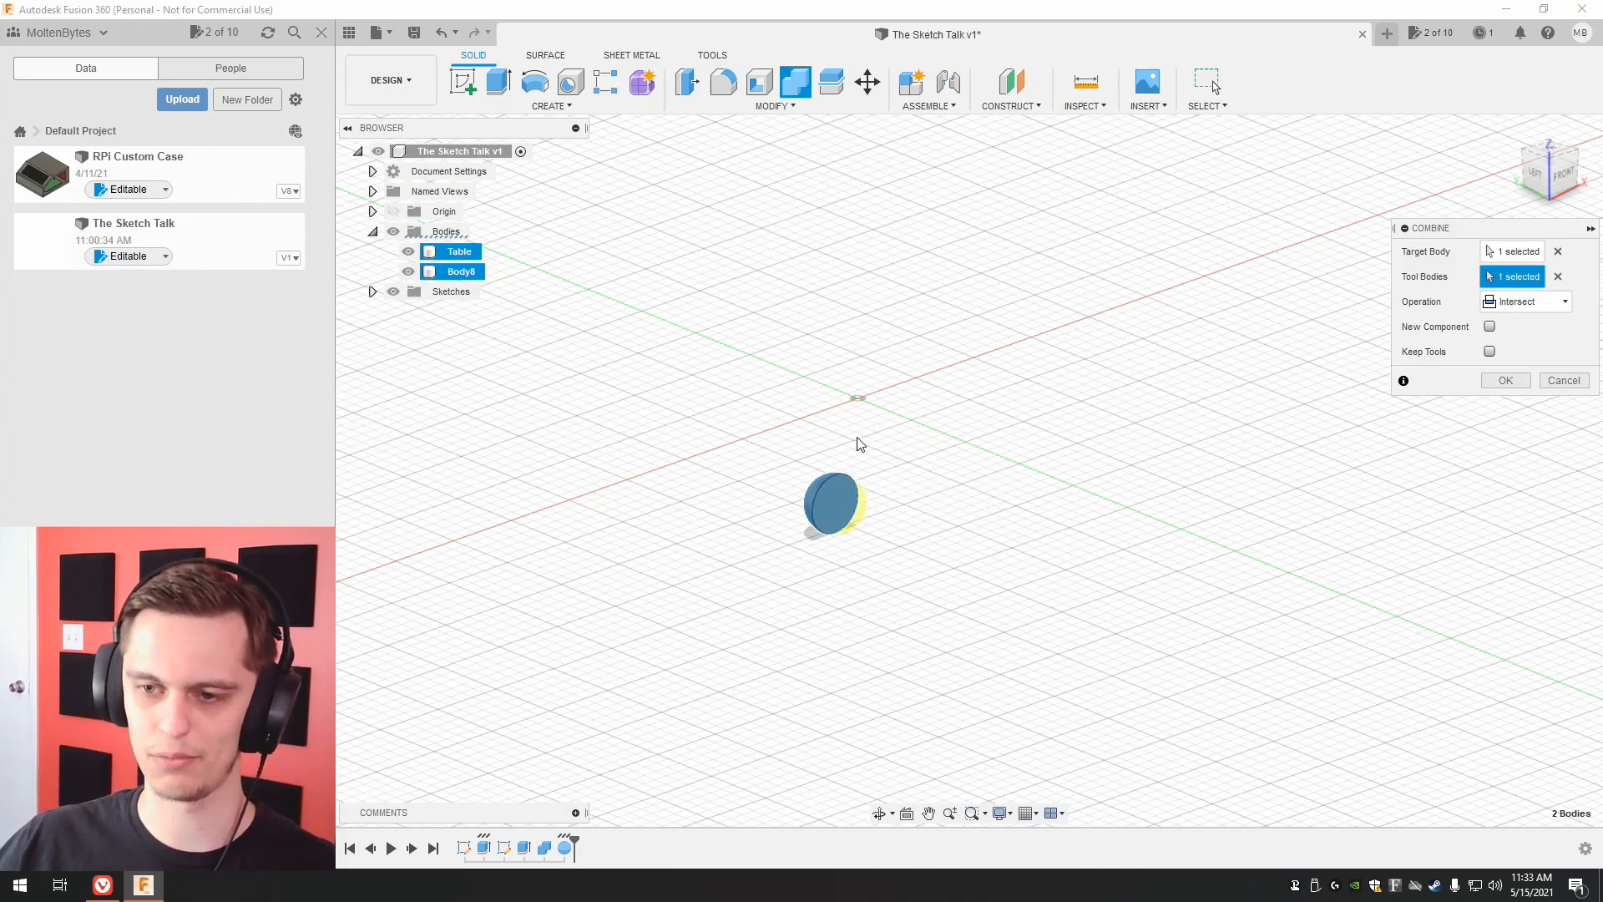
Set the Combine operation to Cut and subtract the sphere from the table.
left_click(1532, 309)
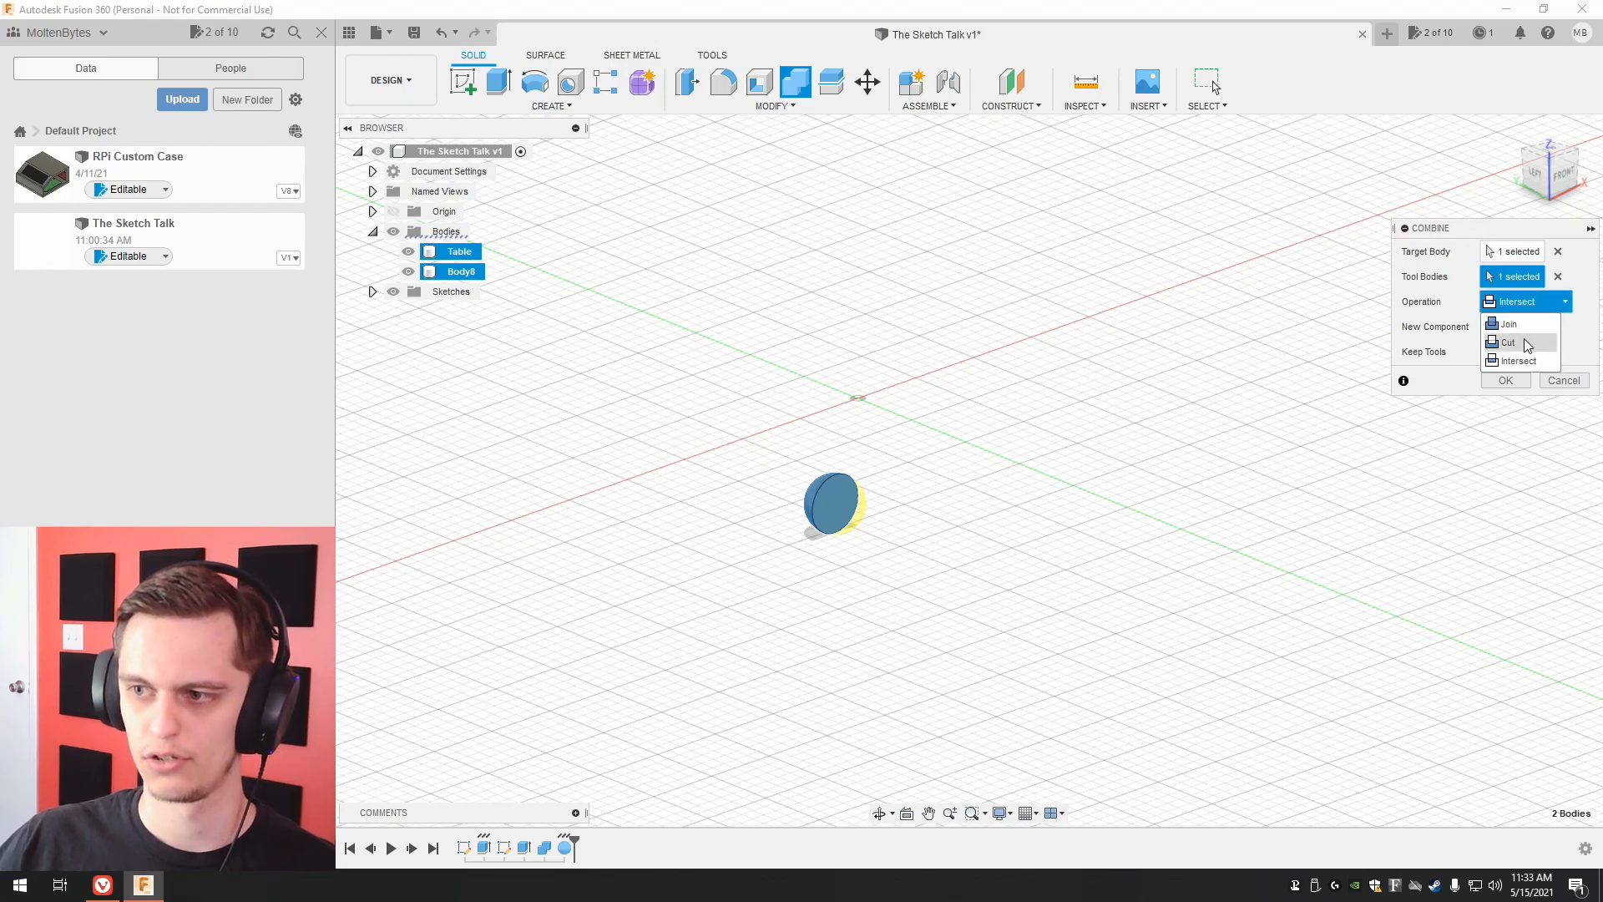
left_click(1524, 338)
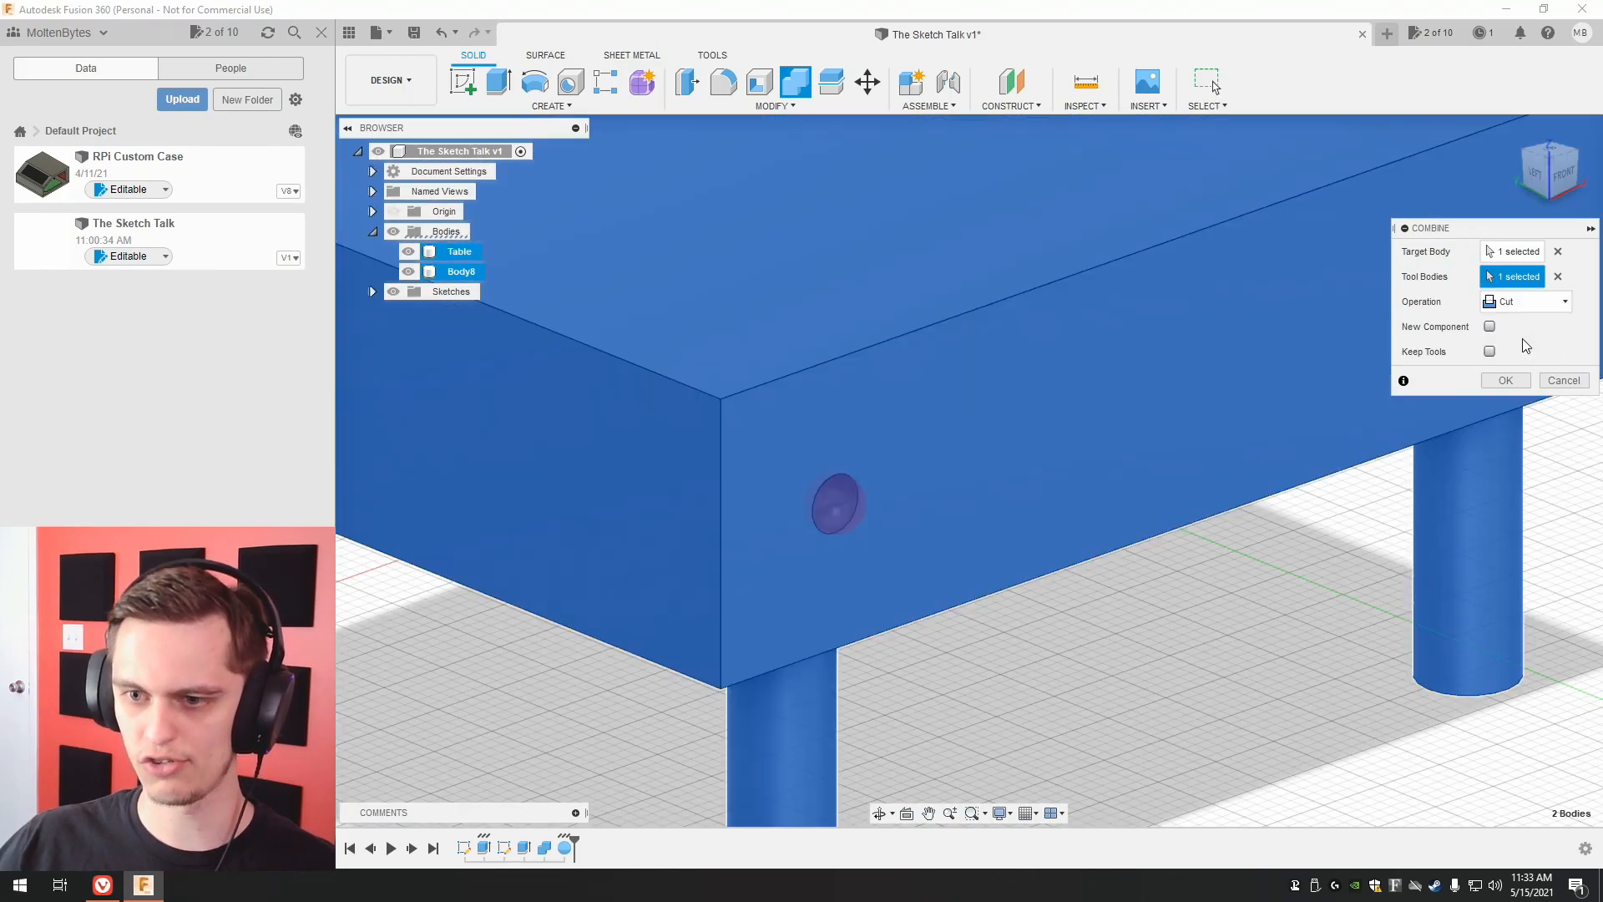
left_click(1504, 380)
scroll(1296, 603, "down", 5)
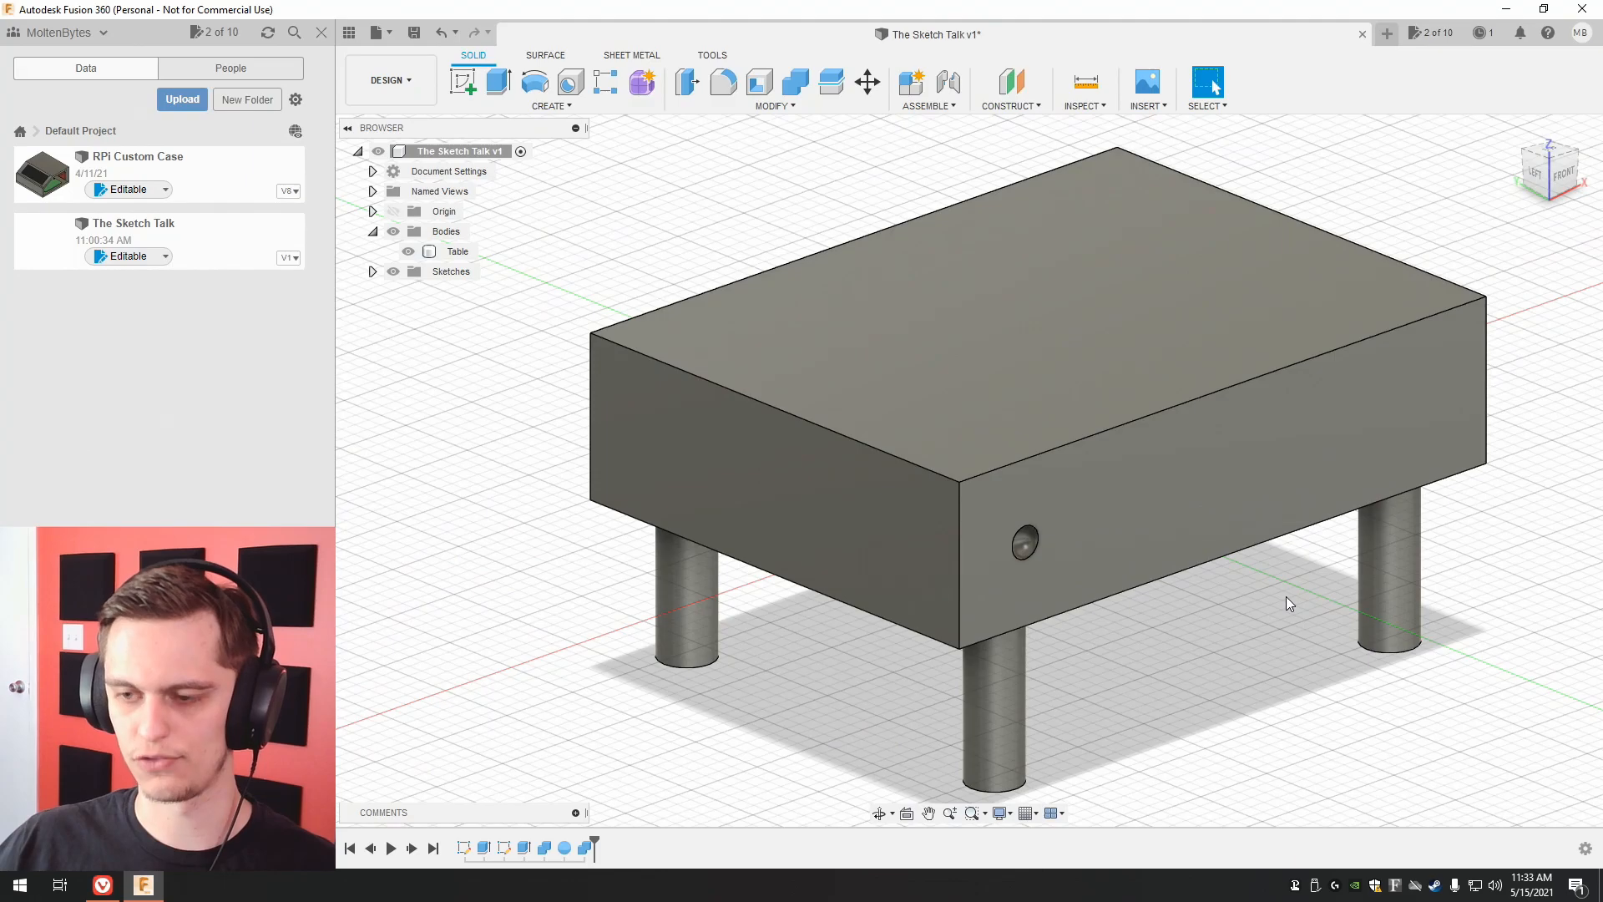
middle_click_drag(1285, 596, 1169, 591)
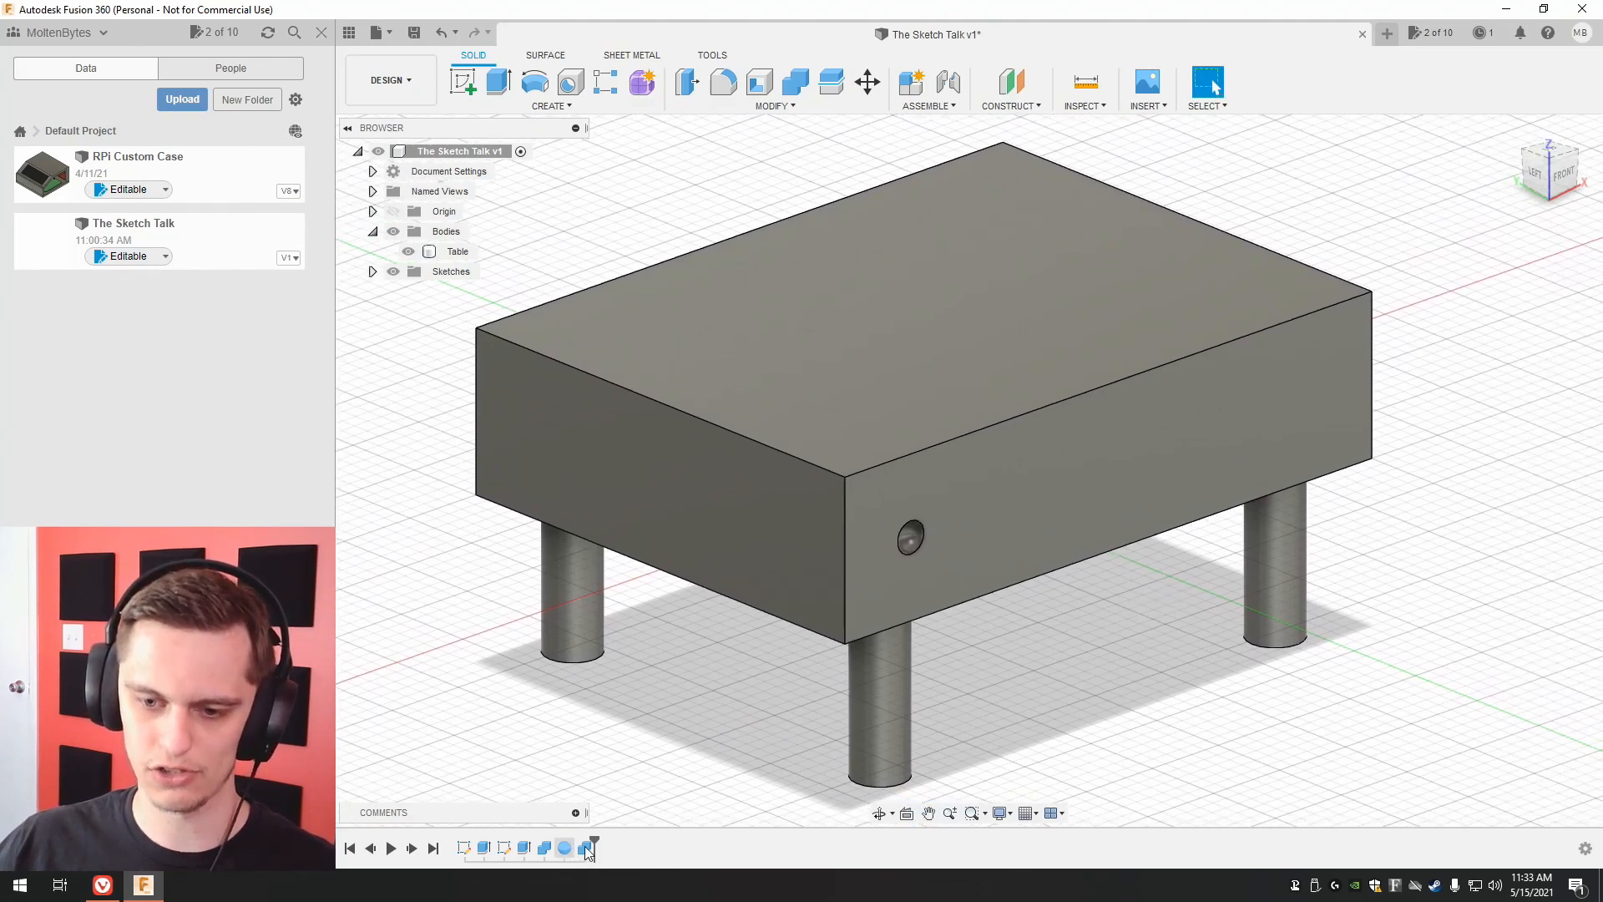
Roll the design history back to before the sphere cut and start a rectangular pattern of the sphere's face.
left_click_drag(595, 838, 575, 848)
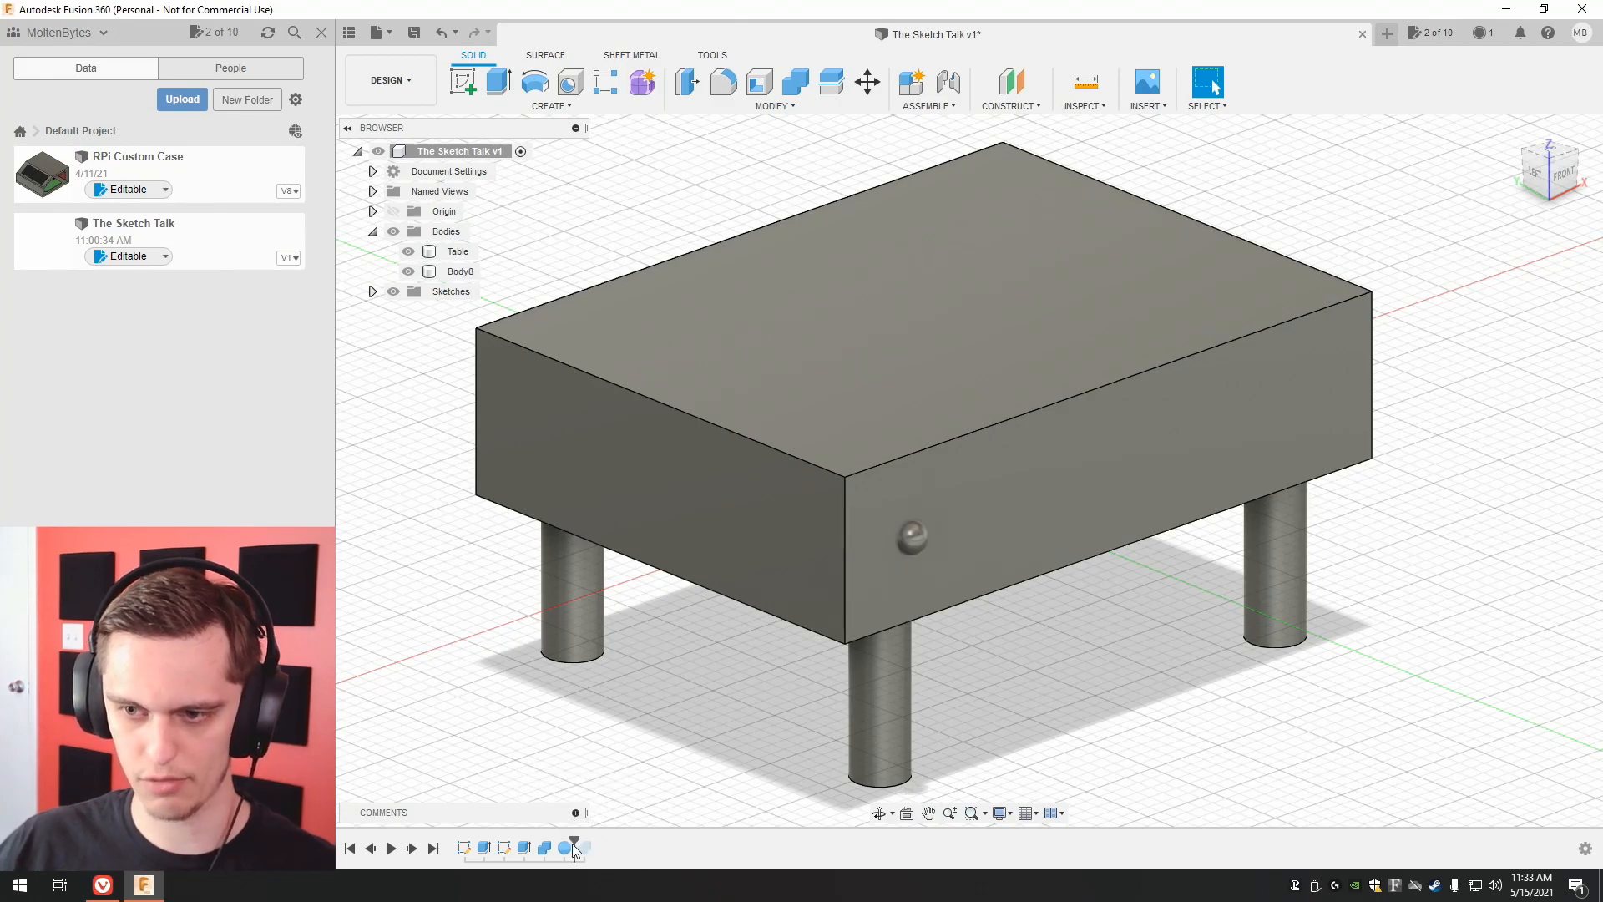
left_click(565, 848)
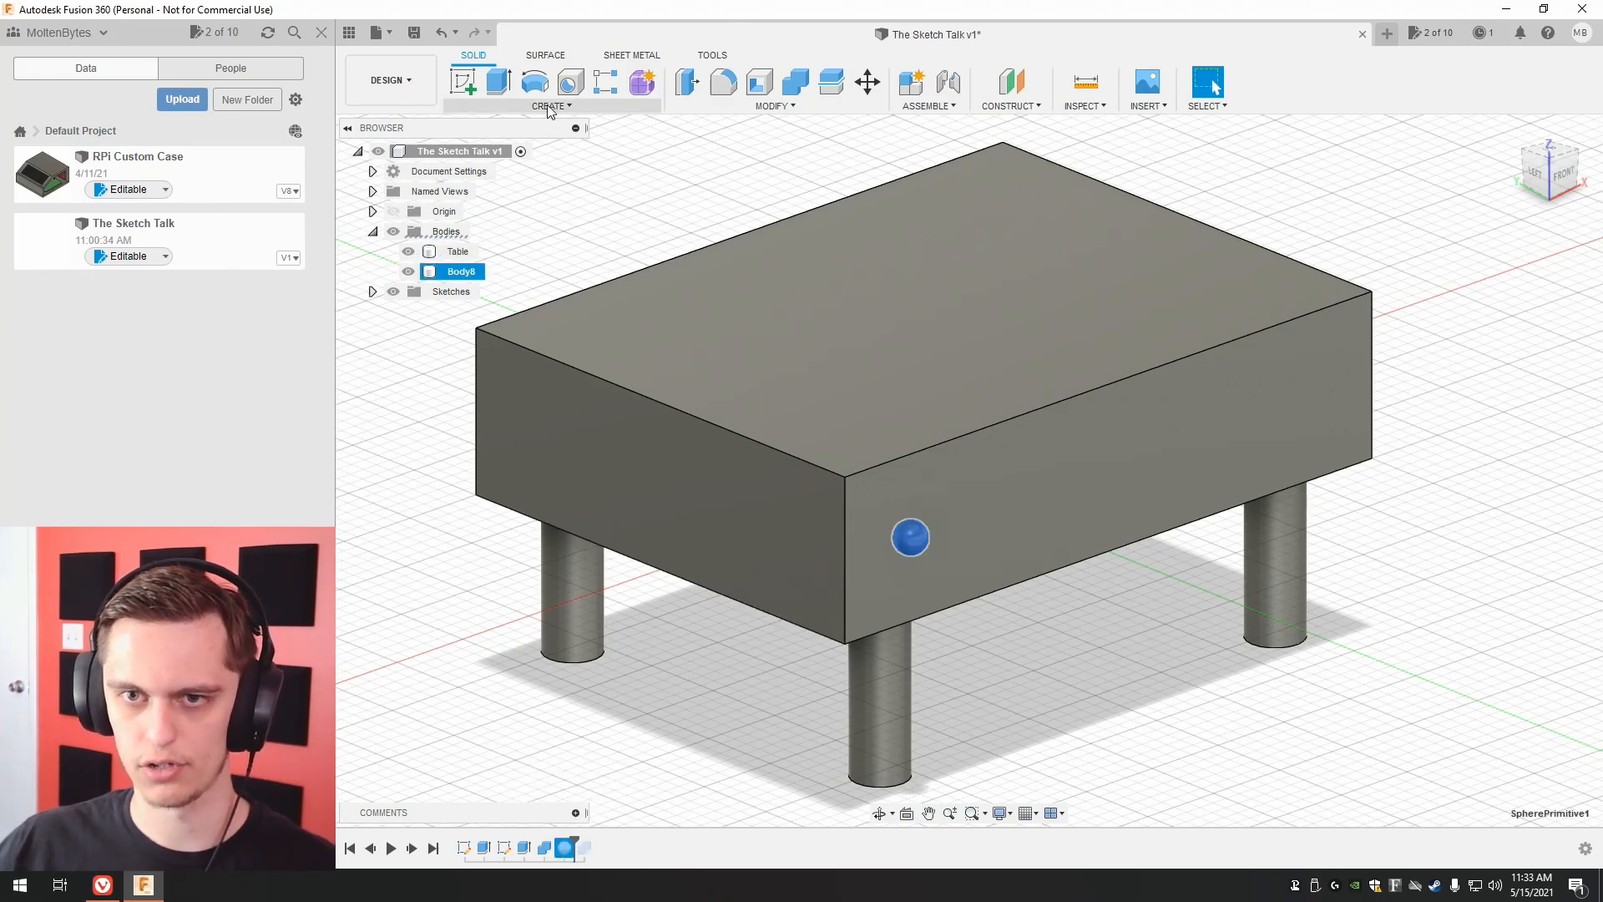
left_click(548, 103)
left_click(668, 503)
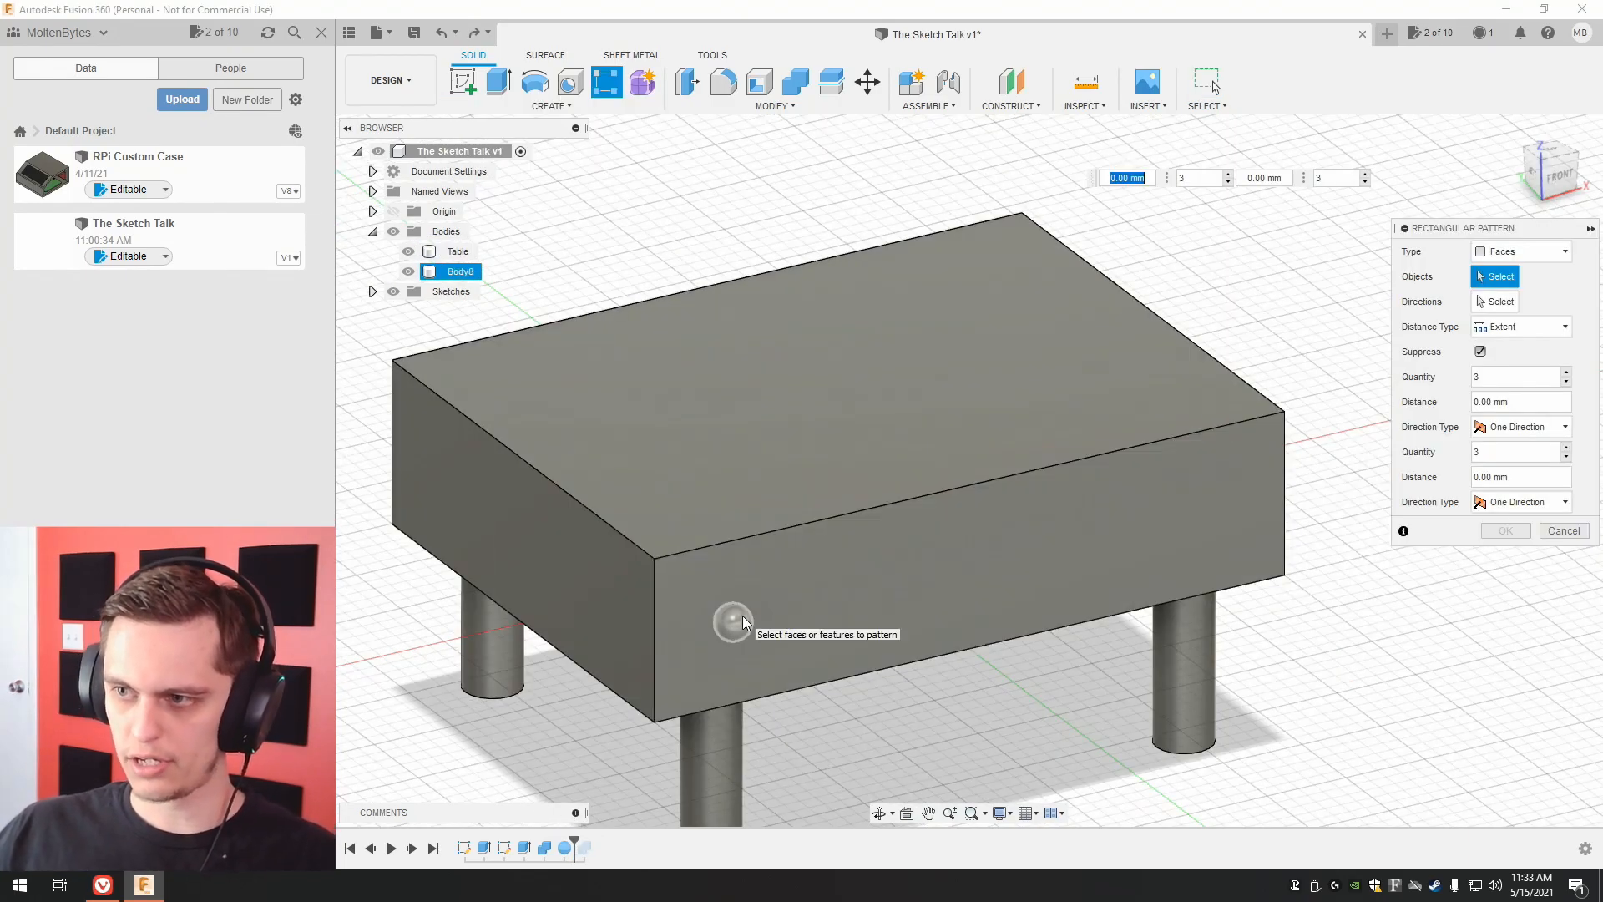
left_click(742, 619)
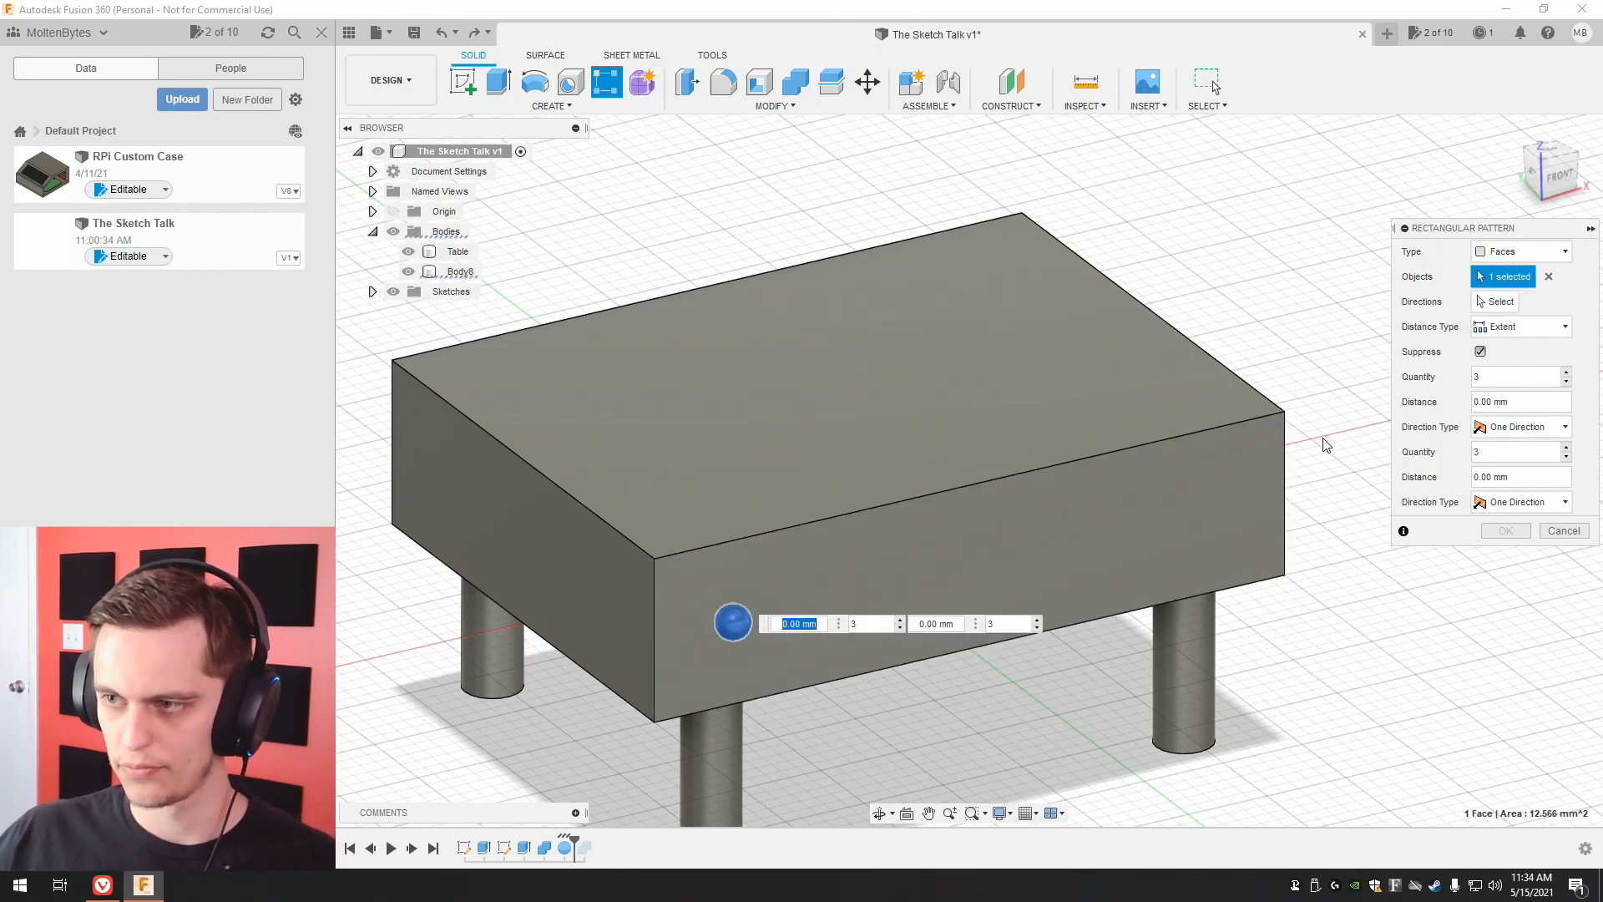
Direct the pattern along the tabletop's upper front edge and set its extent to -30 mm.
left_click(1491, 302)
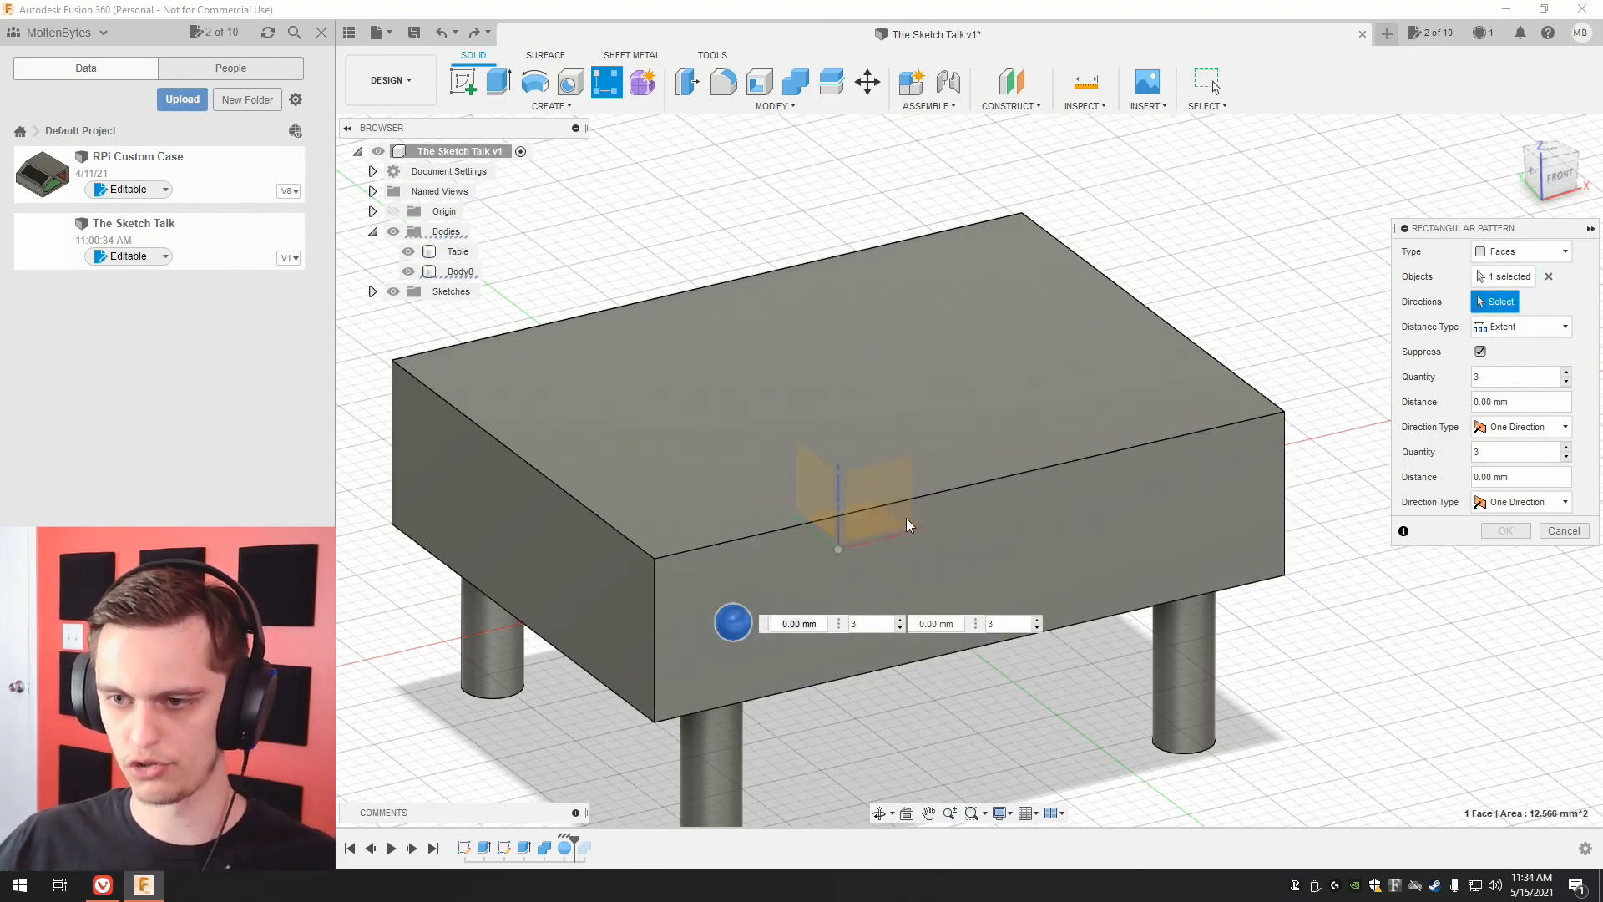
left_click(1001, 484)
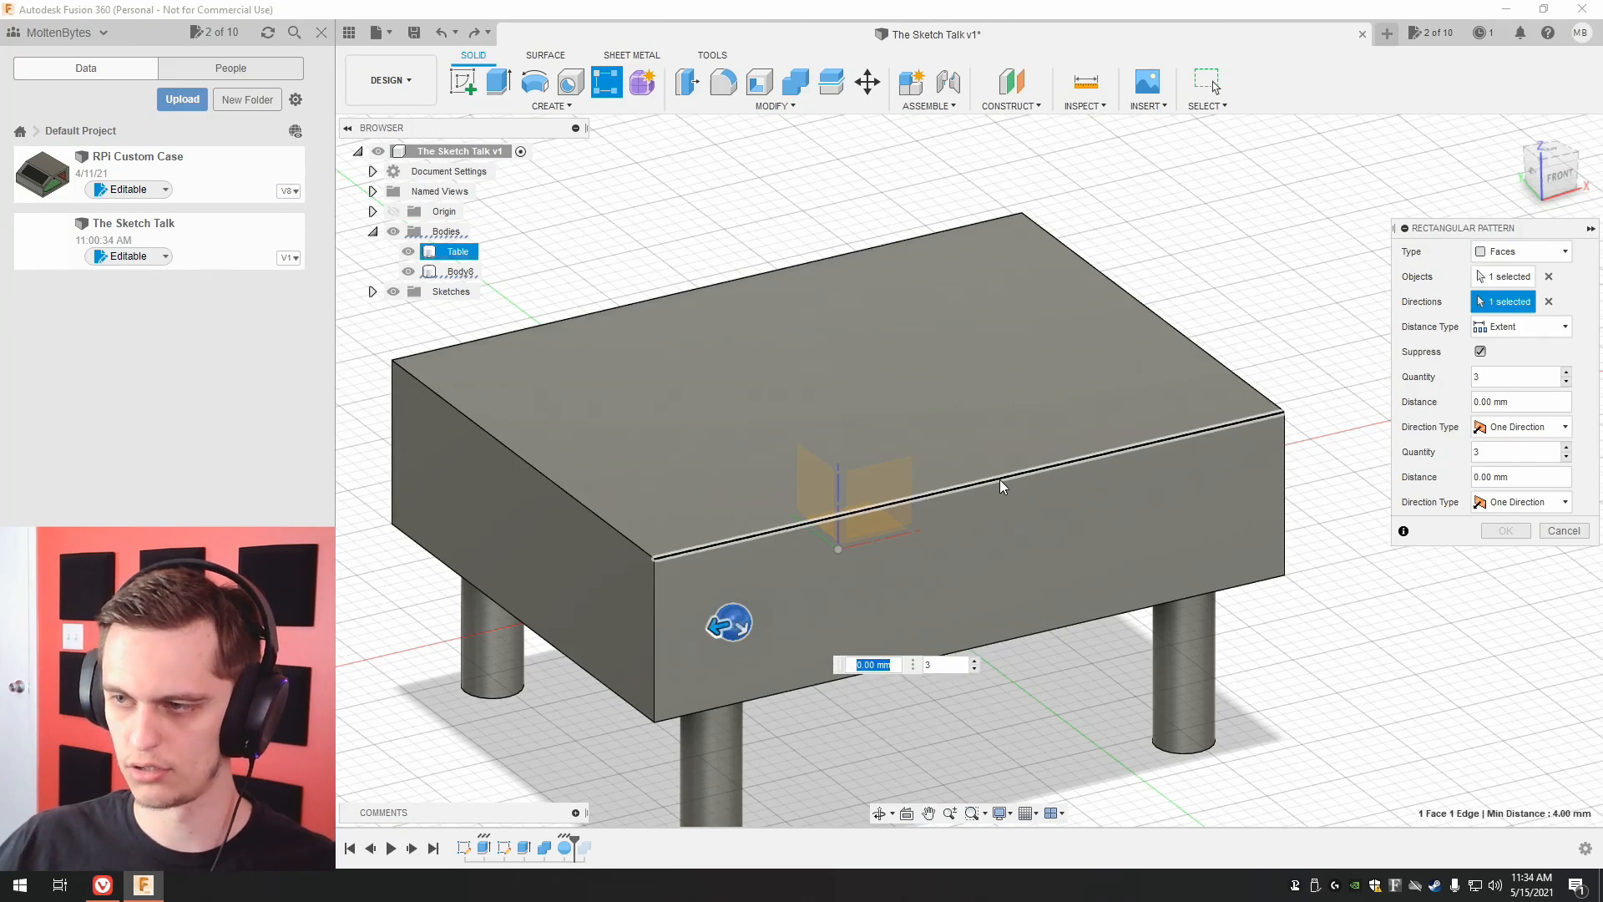
left_click_drag(731, 623, 1192, 530)
left_click(1558, 179)
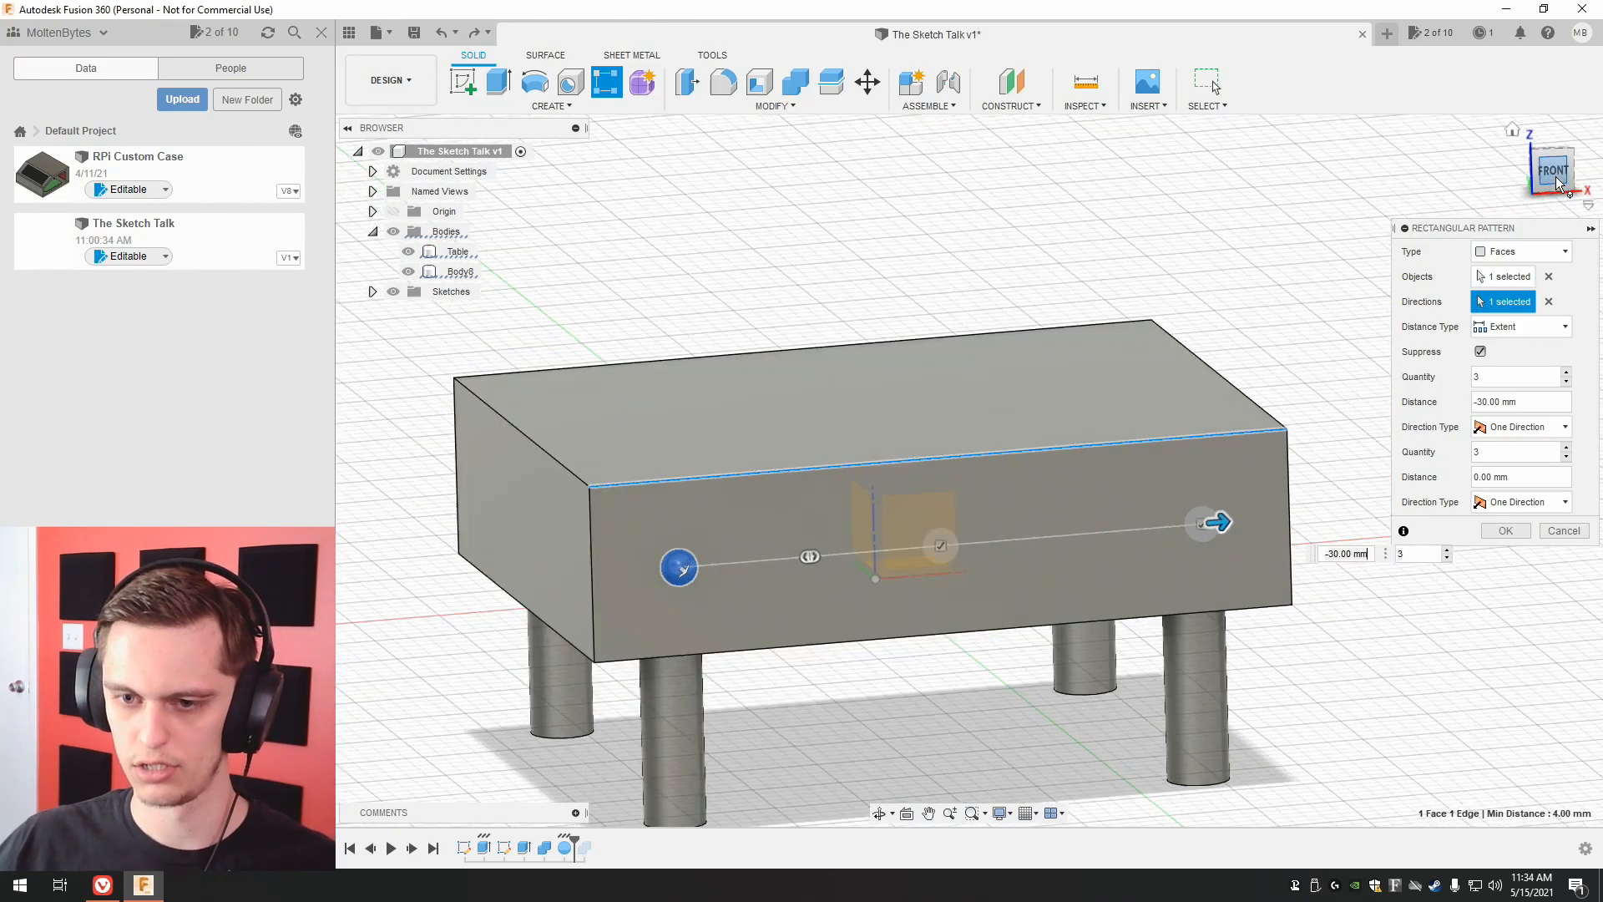
mouse_move(1205, 521)
left_mouse_down()
mouse_move(1220, 520)
mouse_move(1201, 520)
left_mouse_up()
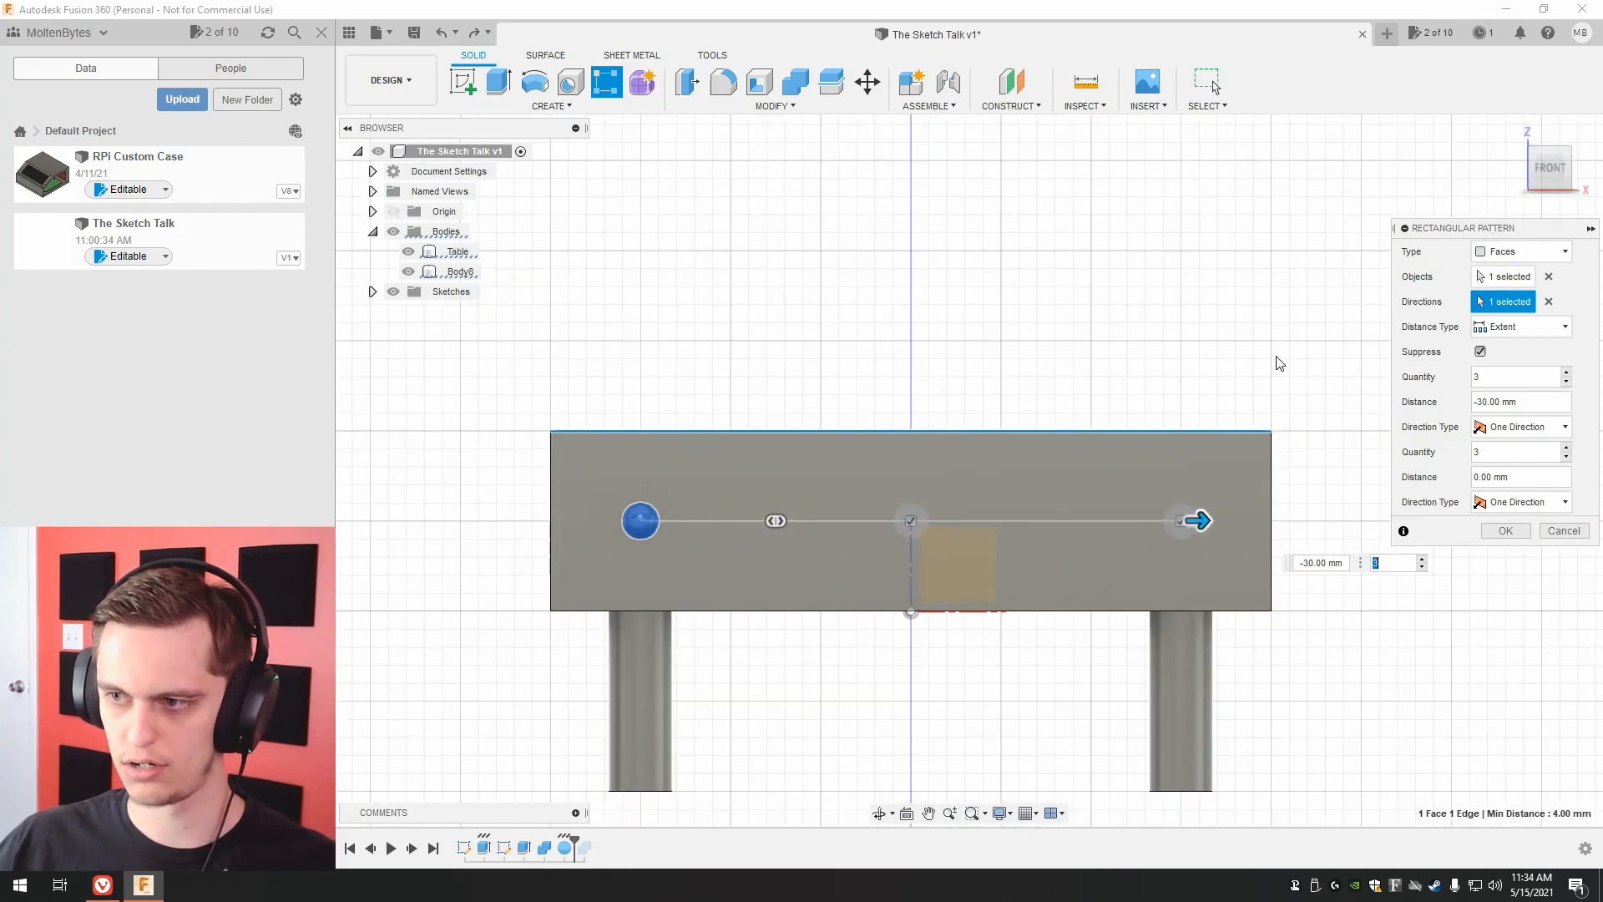
Set the pattern quantity along the front edge to 9 and create the row of spheres.
left_click(1567, 372)
left_click(1567, 373)
left_click(1567, 372)
left_click(1566, 372)
left_click(1566, 373)
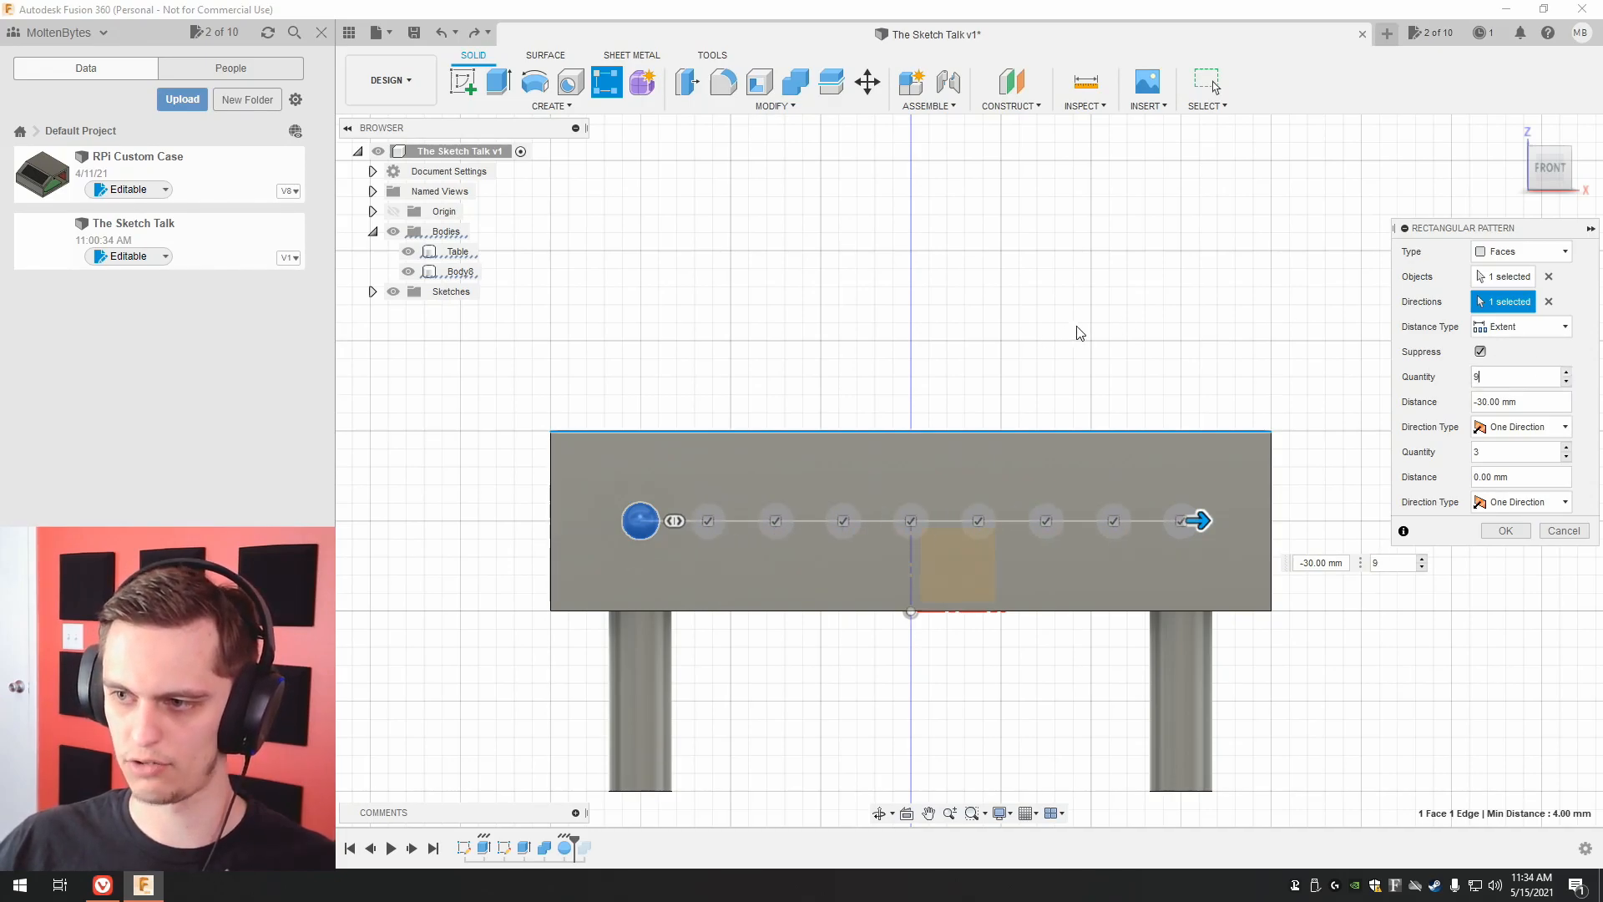
left_click(1518, 427)
left_click(1519, 430)
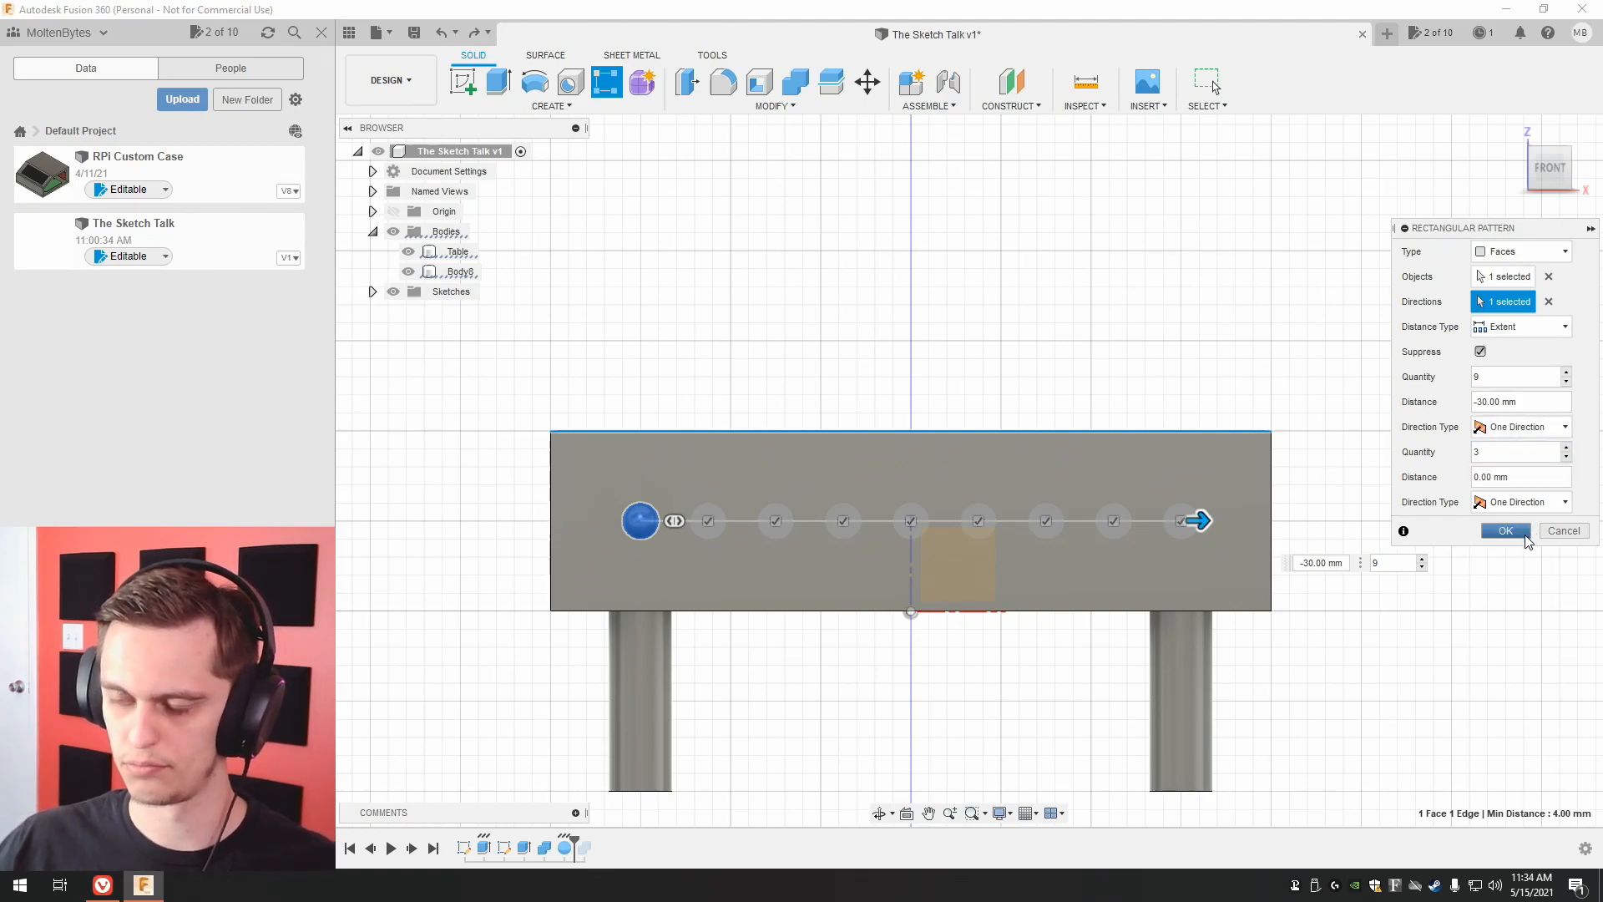
left_click(1506, 531)
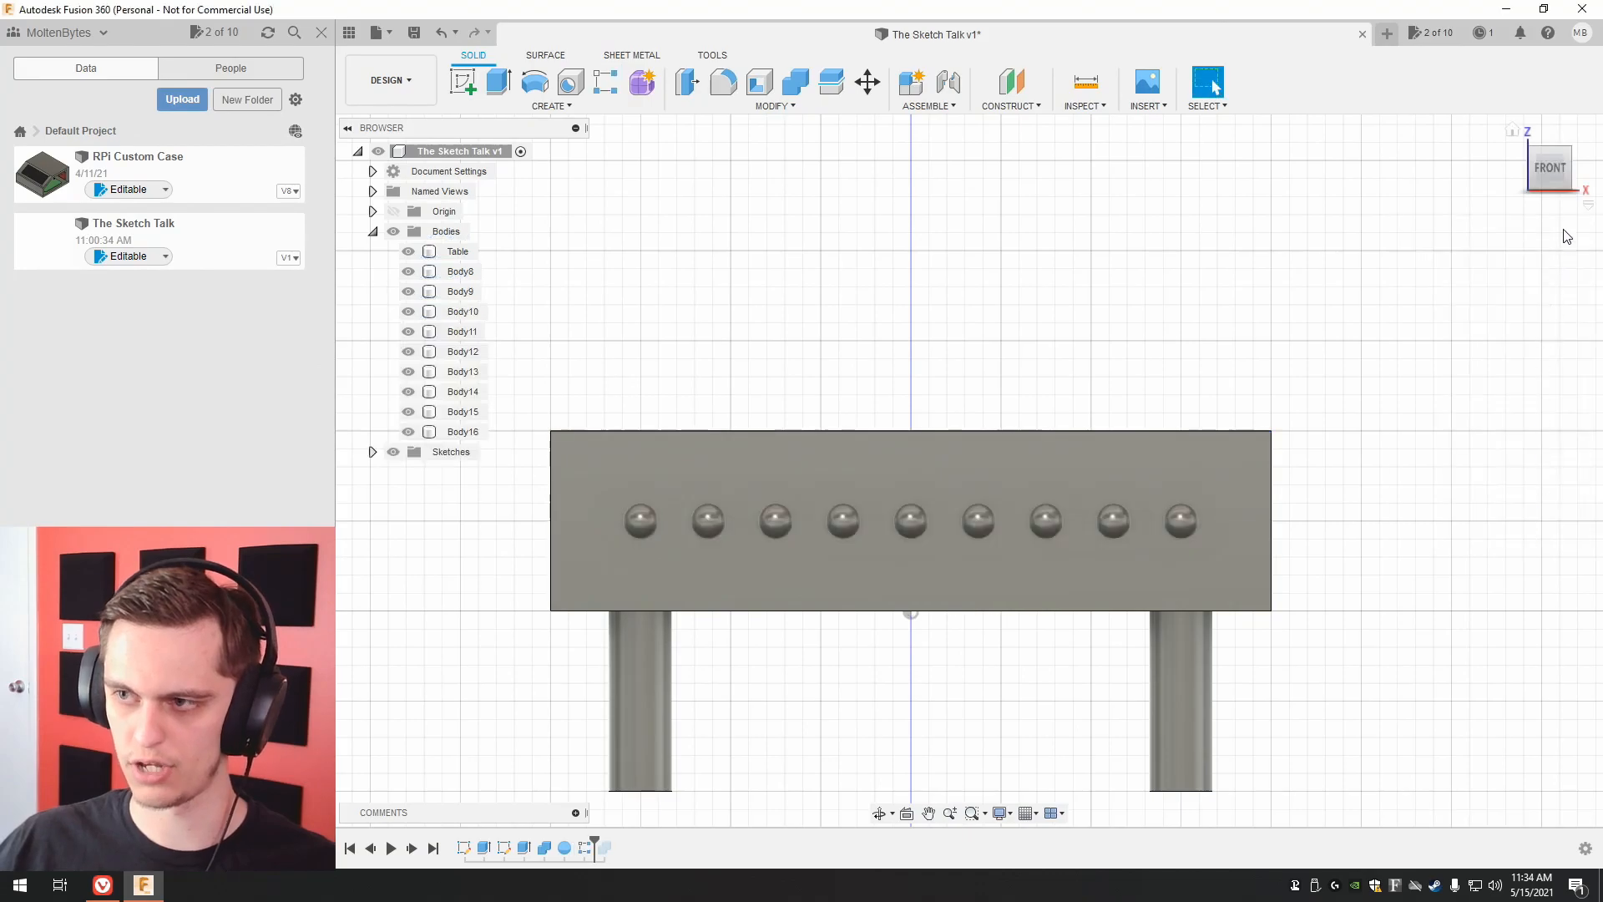
Roll the history forward past the sphere cut and add the patterned spheres Body9 to Body16 to its tool bodies.
left_click_drag(1550, 161, 1569, 198)
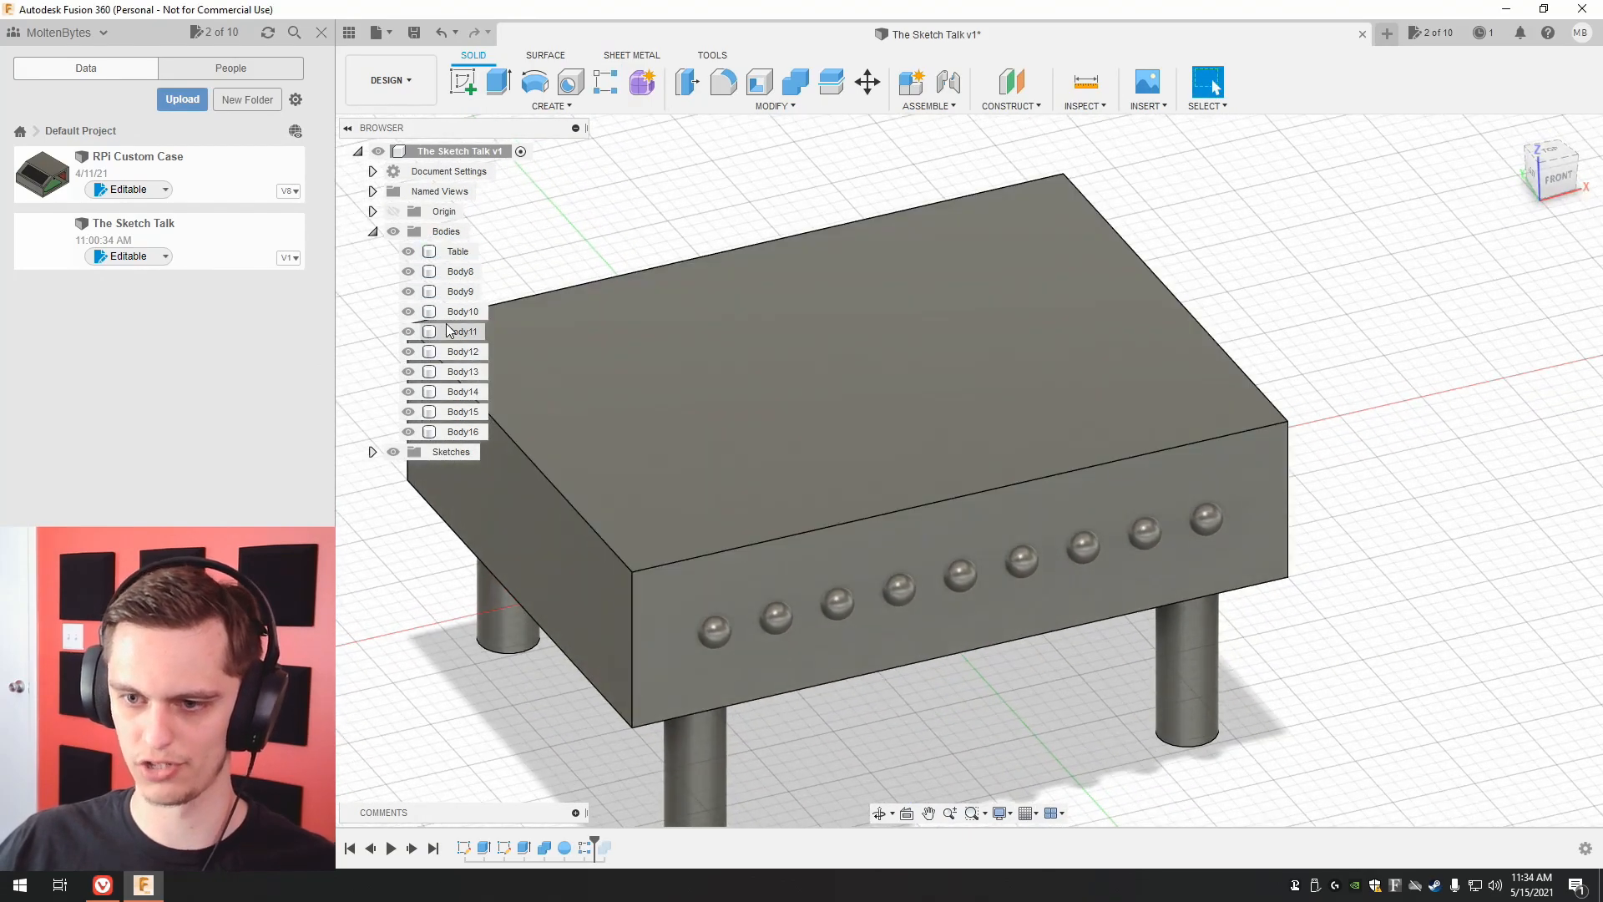
left_click_drag(598, 844, 614, 845)
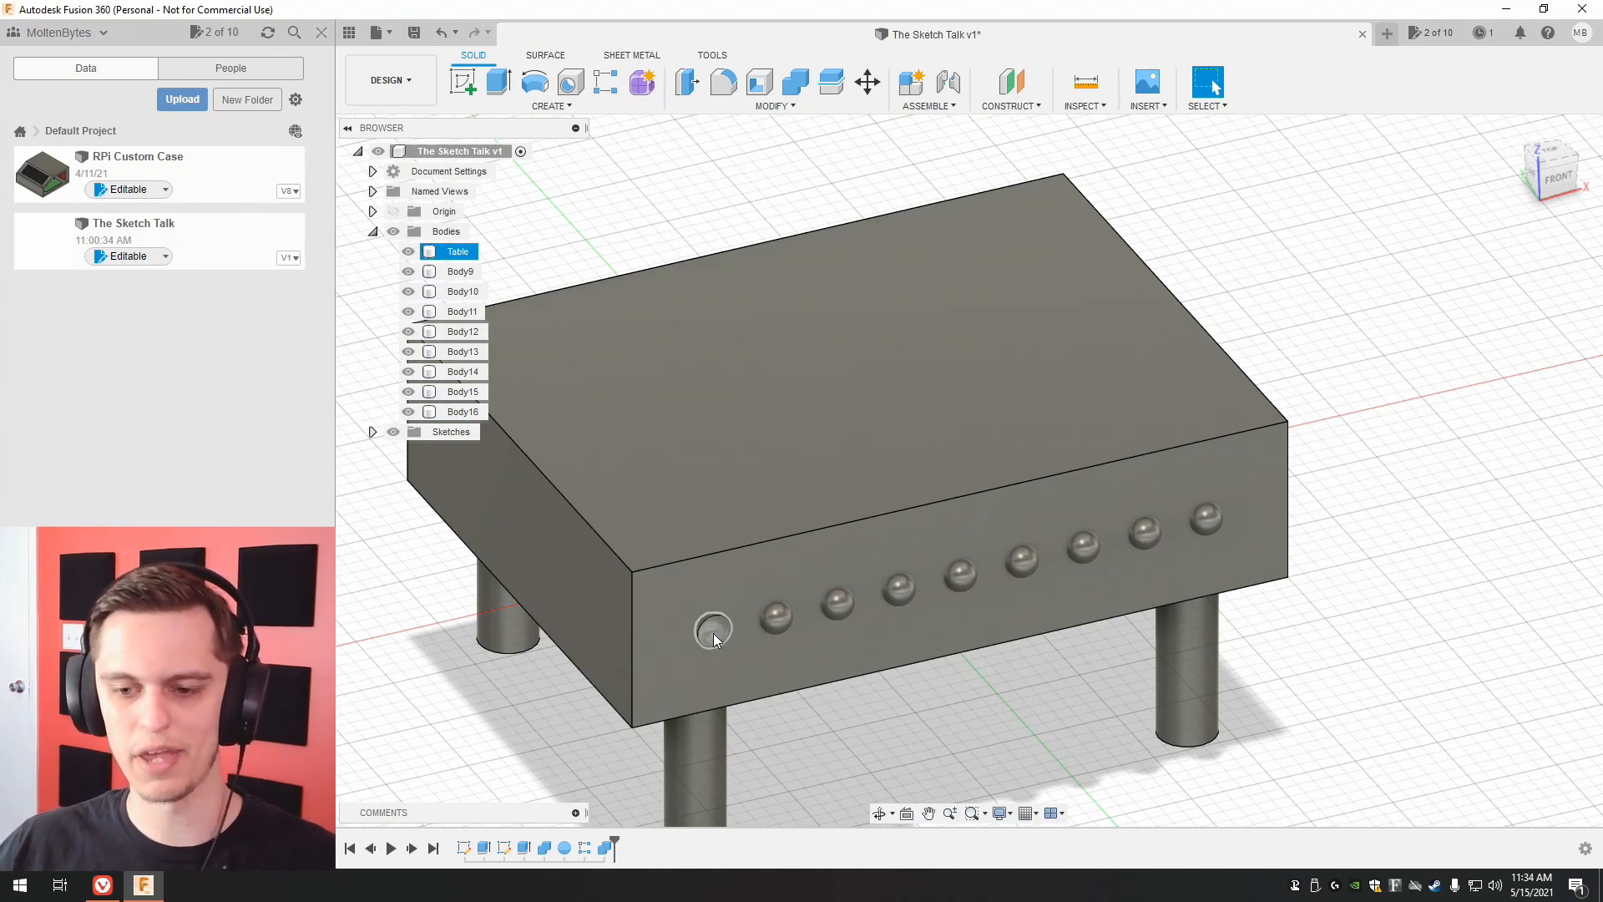
right_click(602, 850)
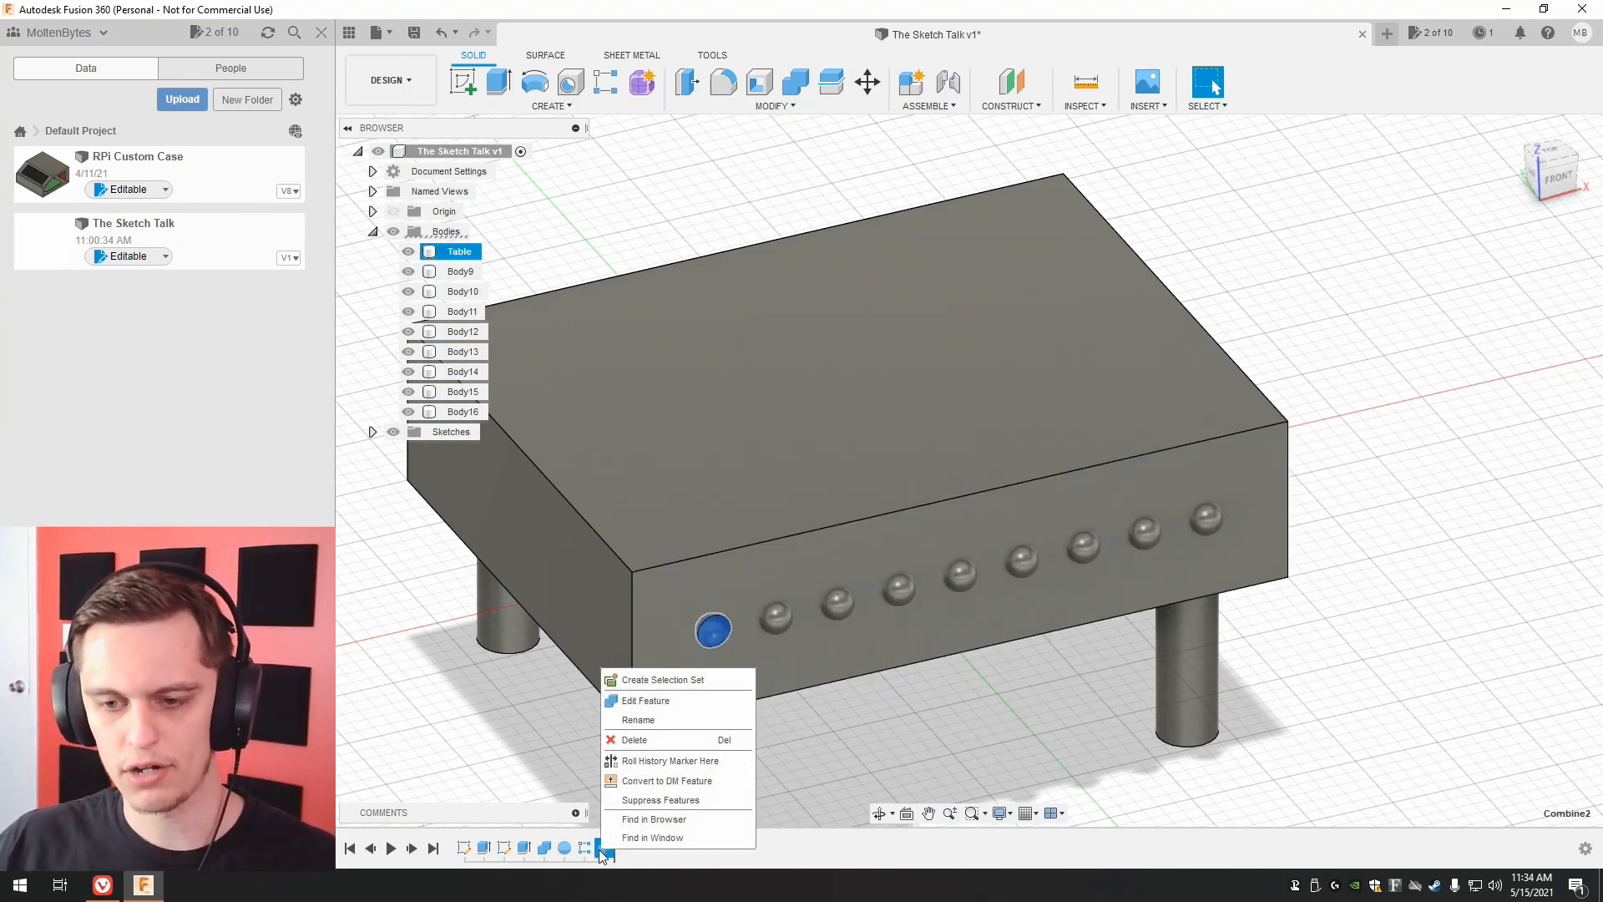
left_click(649, 700)
left_click(1513, 278)
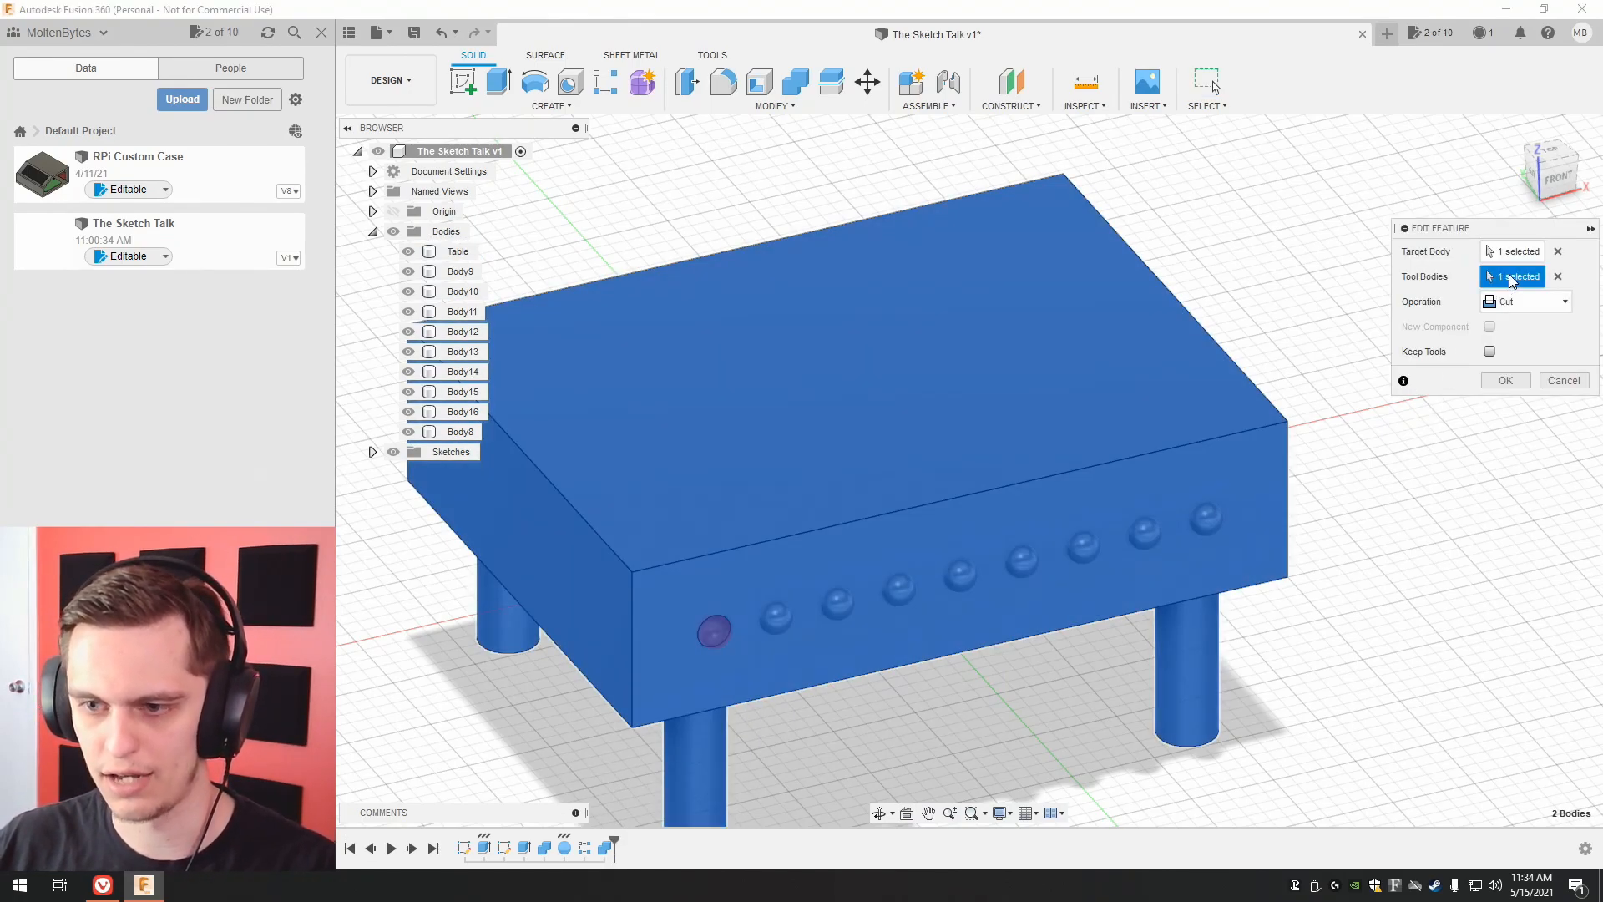
left_click(461, 271)
left_click(463, 291)
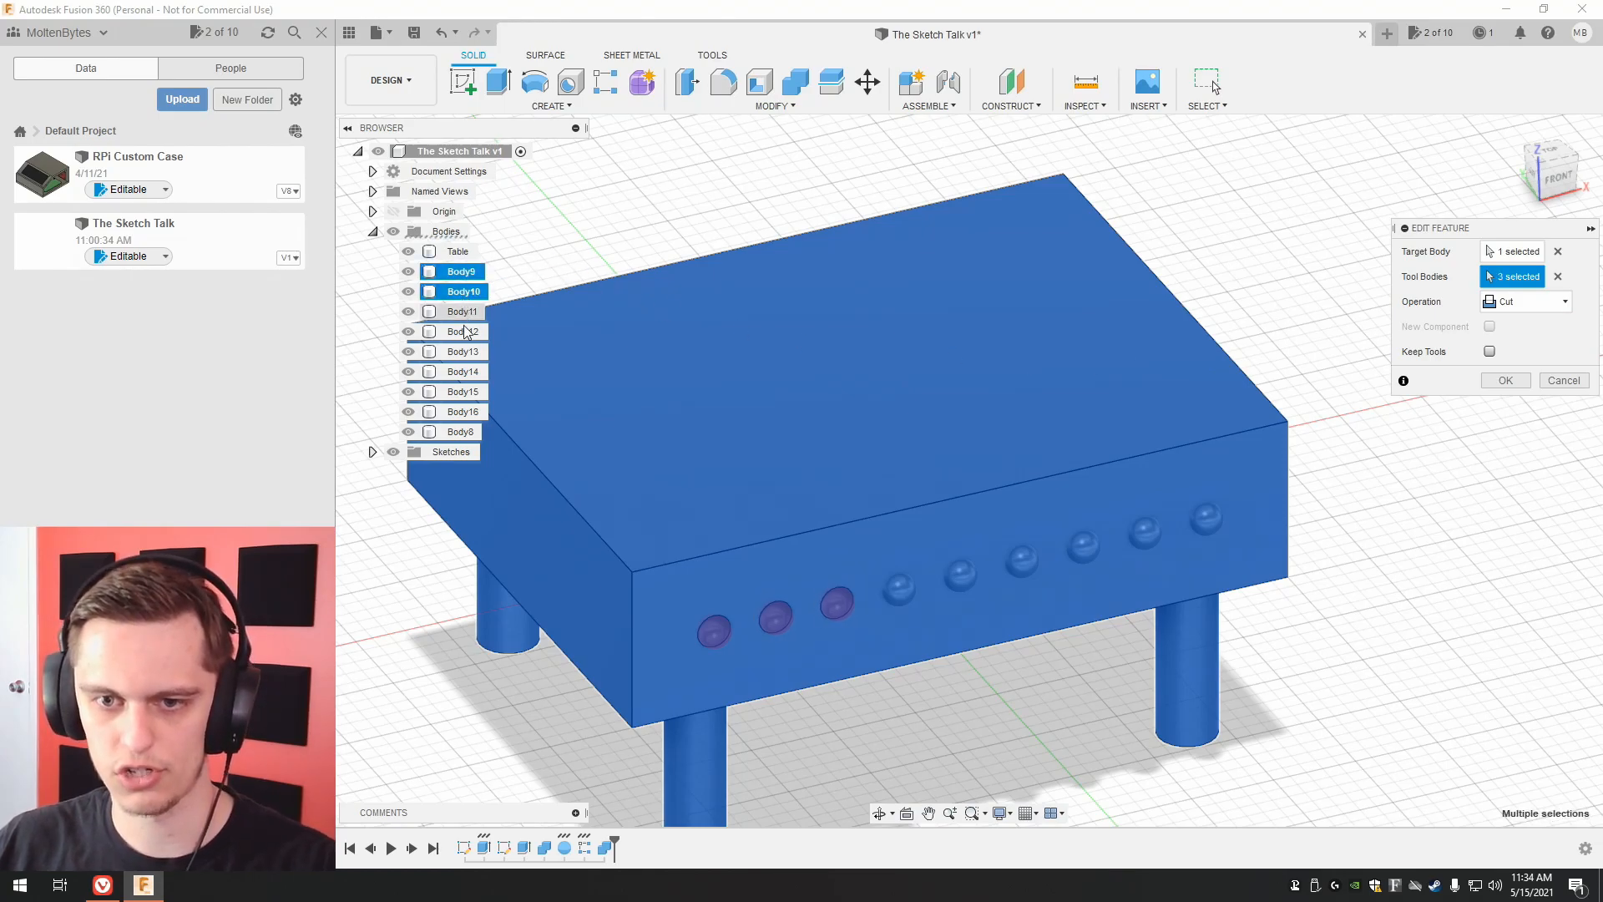
left_click(462, 411, "shift")
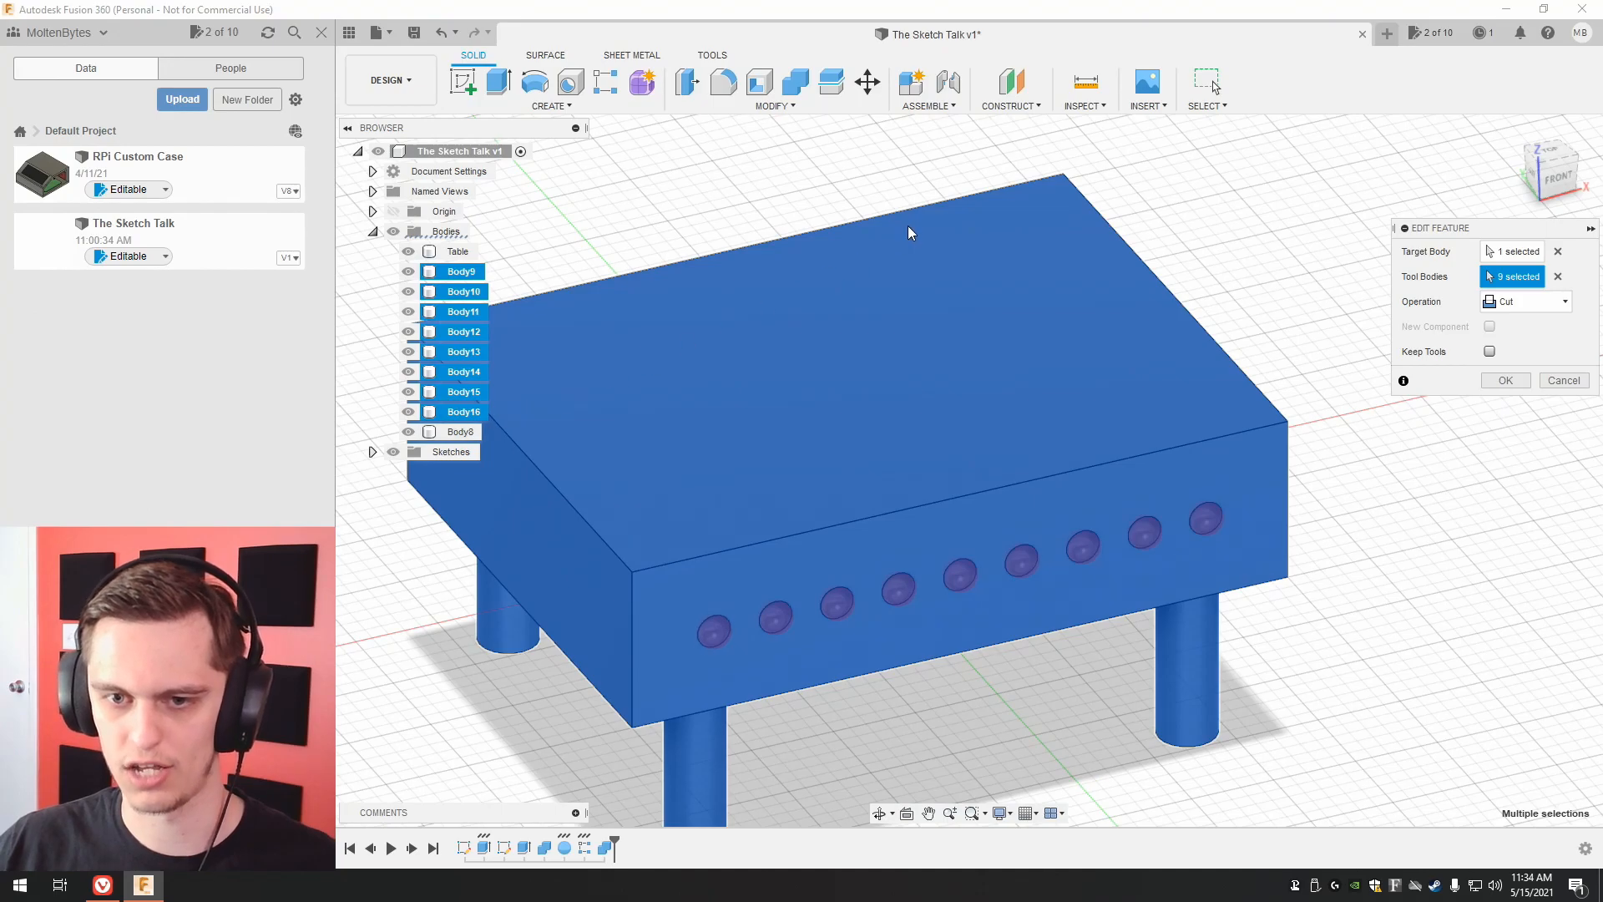
left_click(1495, 381)
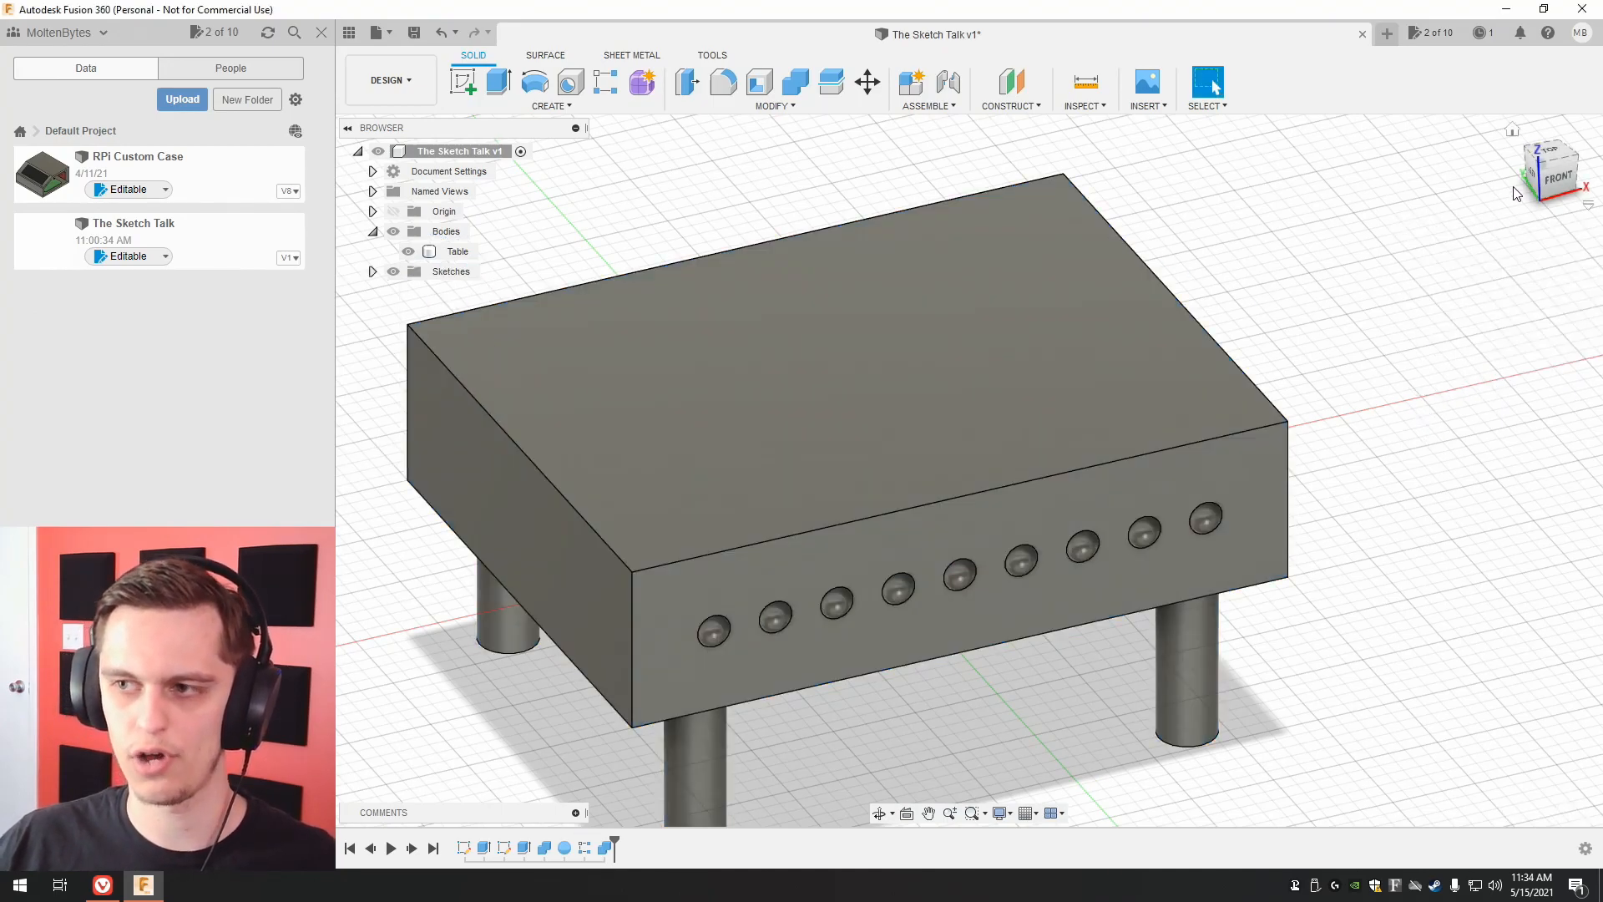
left_click_drag(1550, 174, 1558, 158)
scroll(1276, 250, "up", 1)
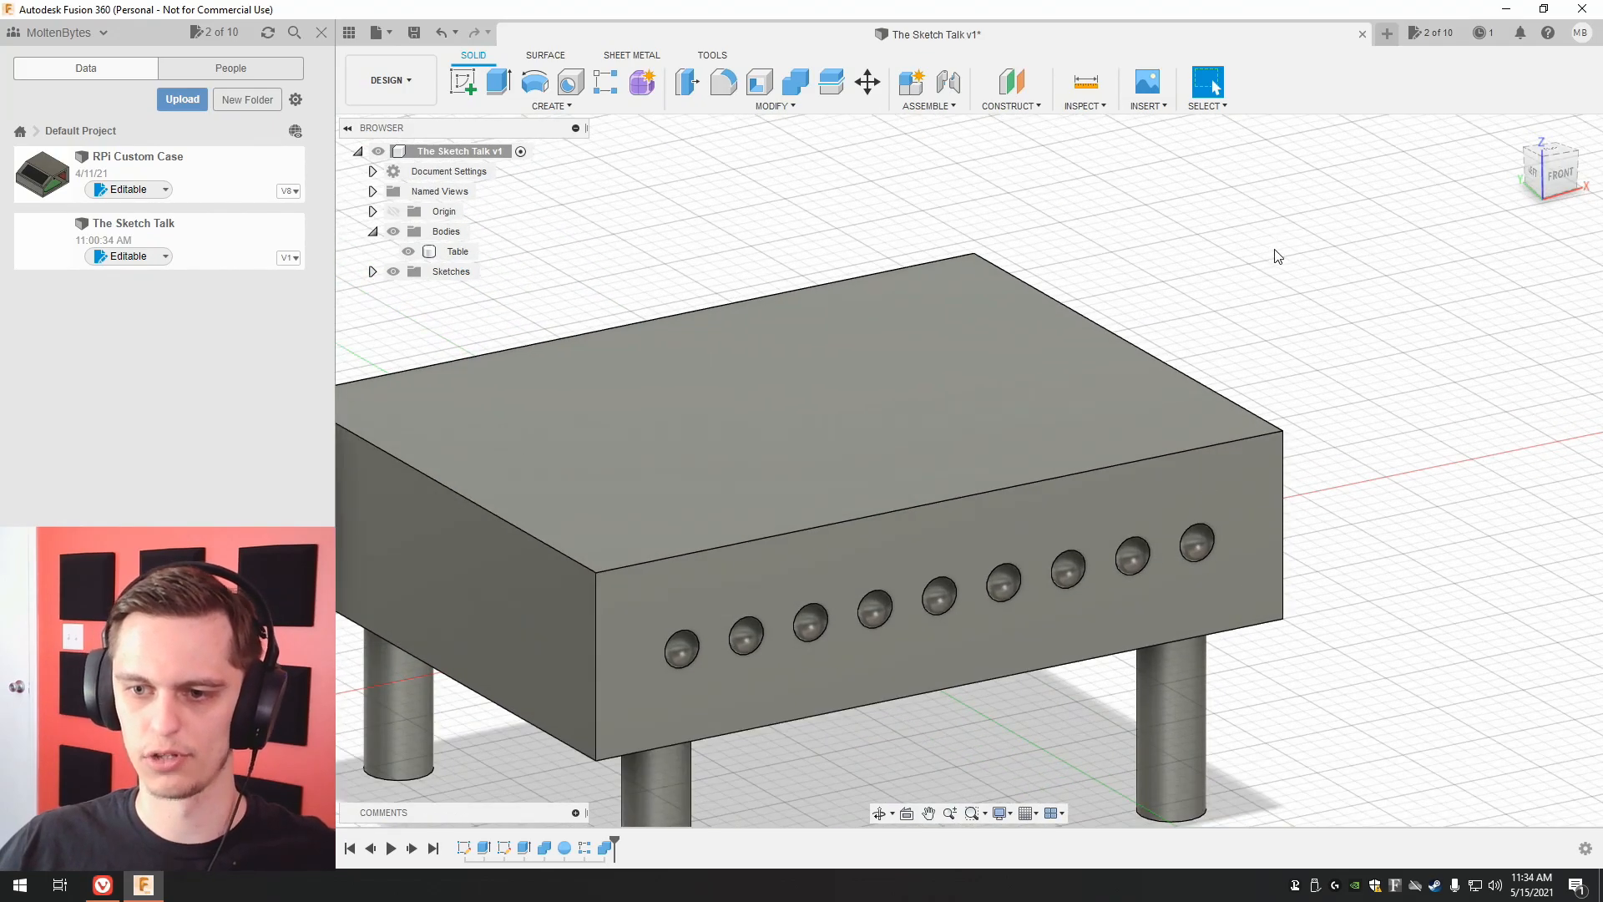
scroll(1276, 251, "down", 2)
middle_click_drag(1276, 257, 1321, 232)
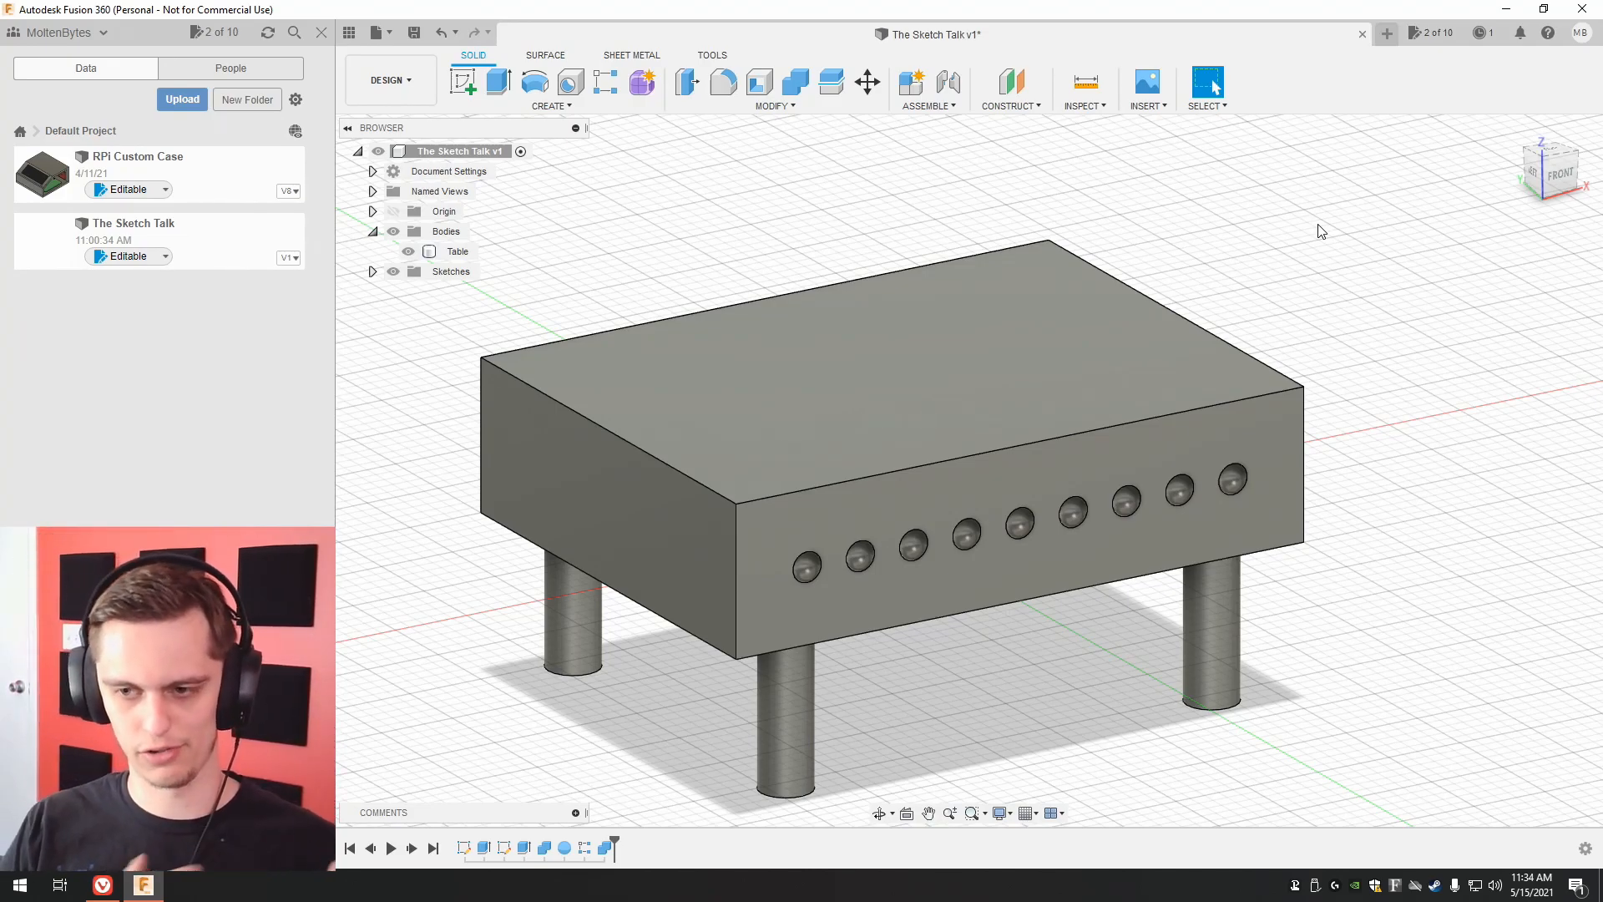
left_click(563, 110)
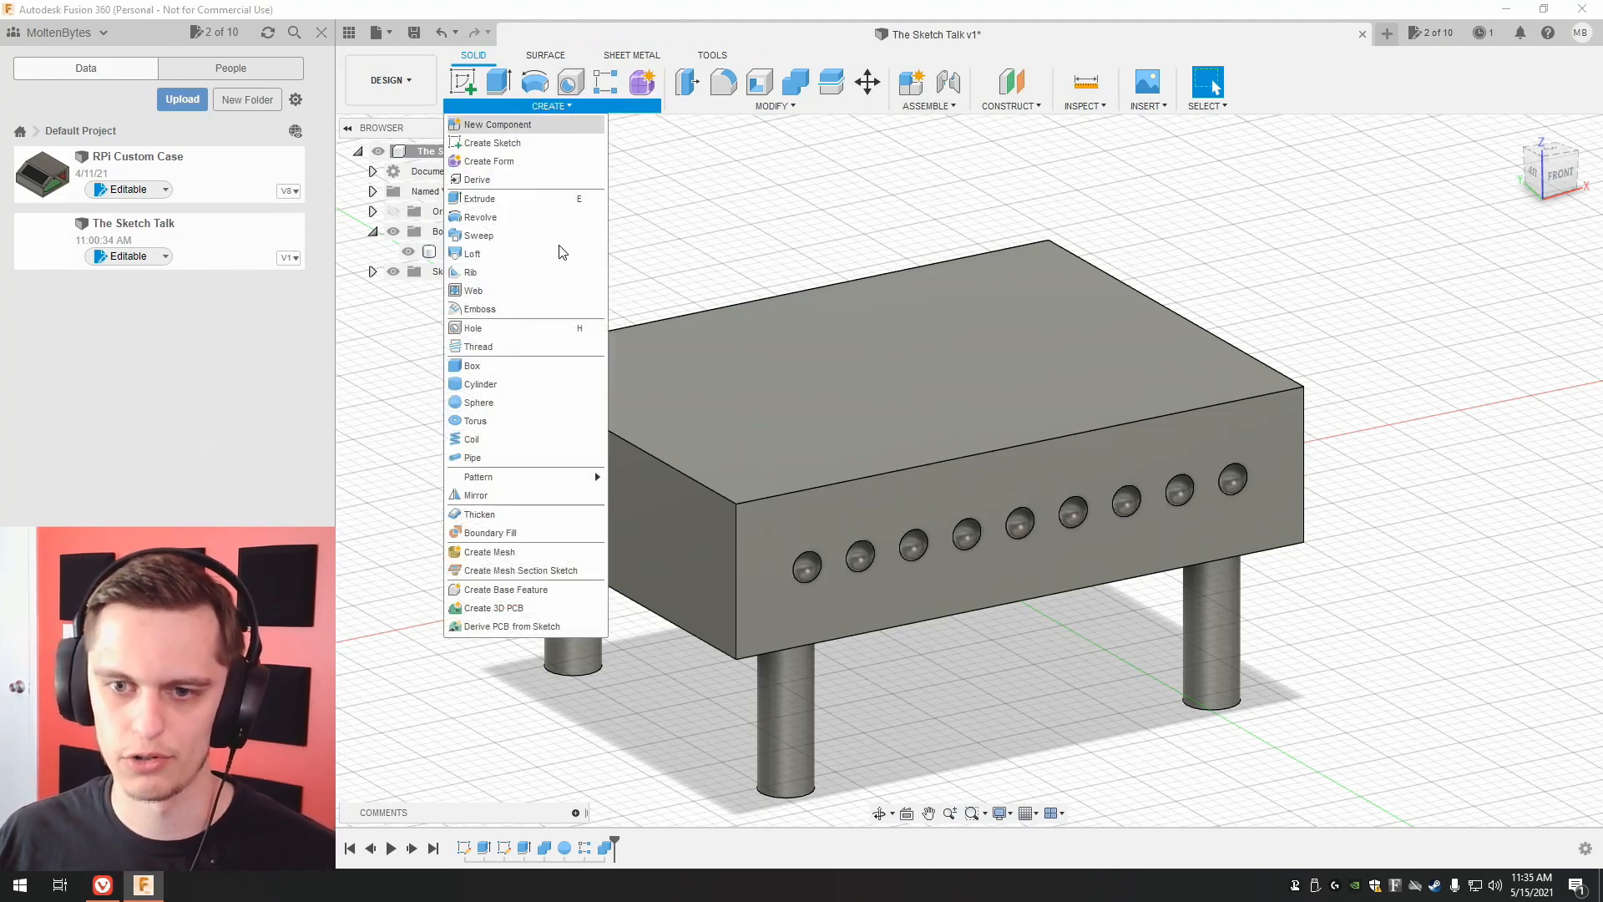
mouse_move(571, 477)
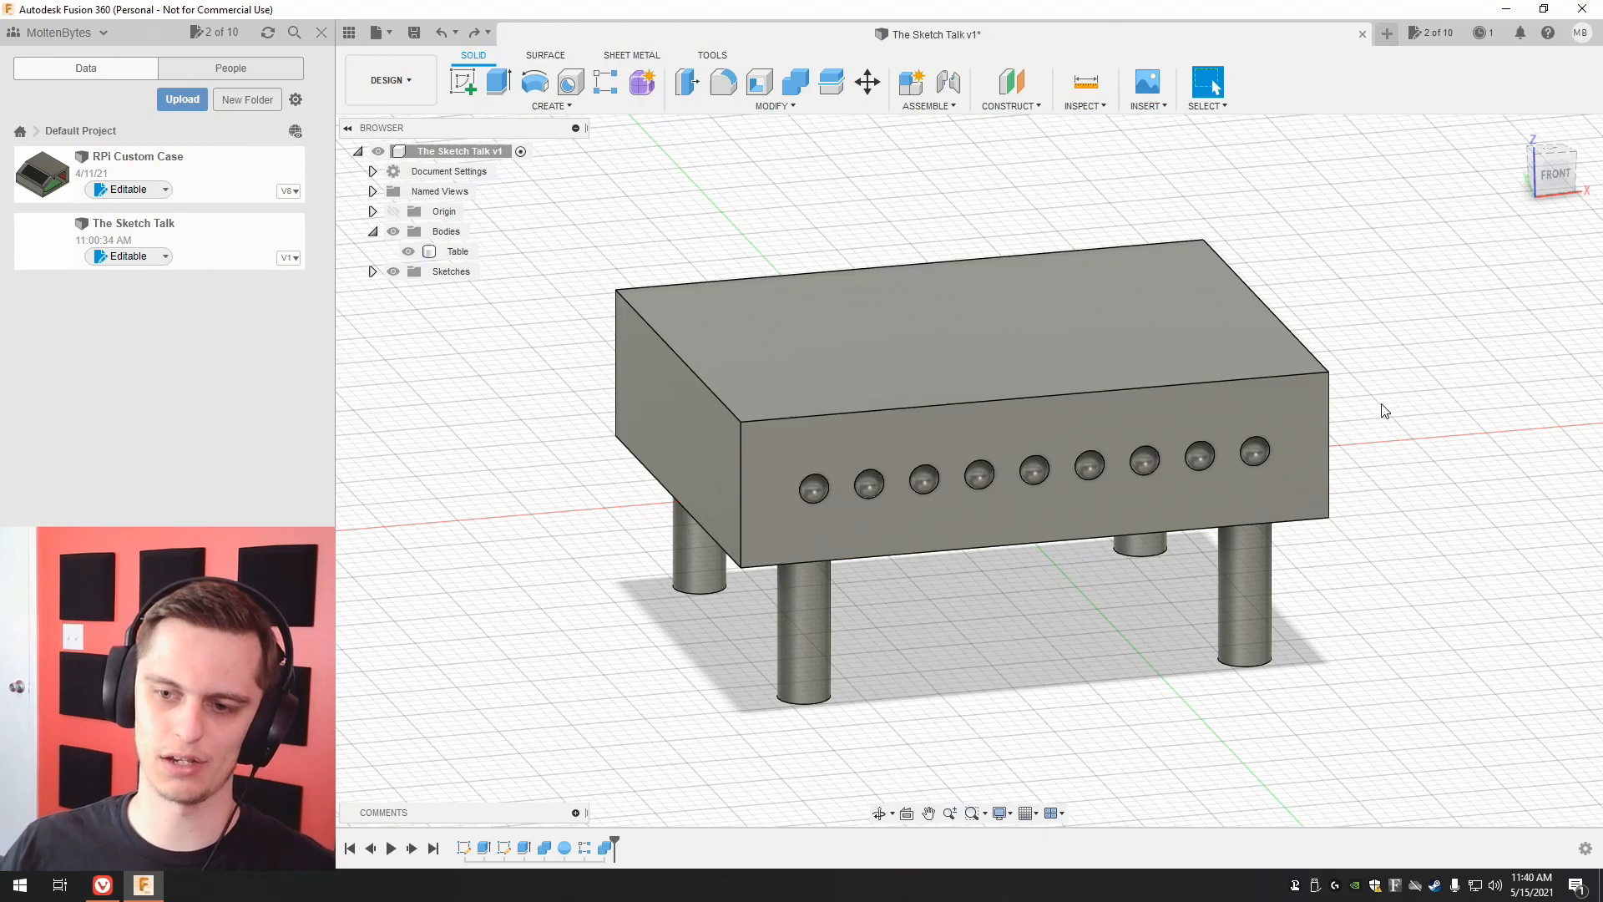
Edit the tabletop's base sketch, set its horizontal dimension to 80 mm, and finish the sketch.
left_click(1055, 423)
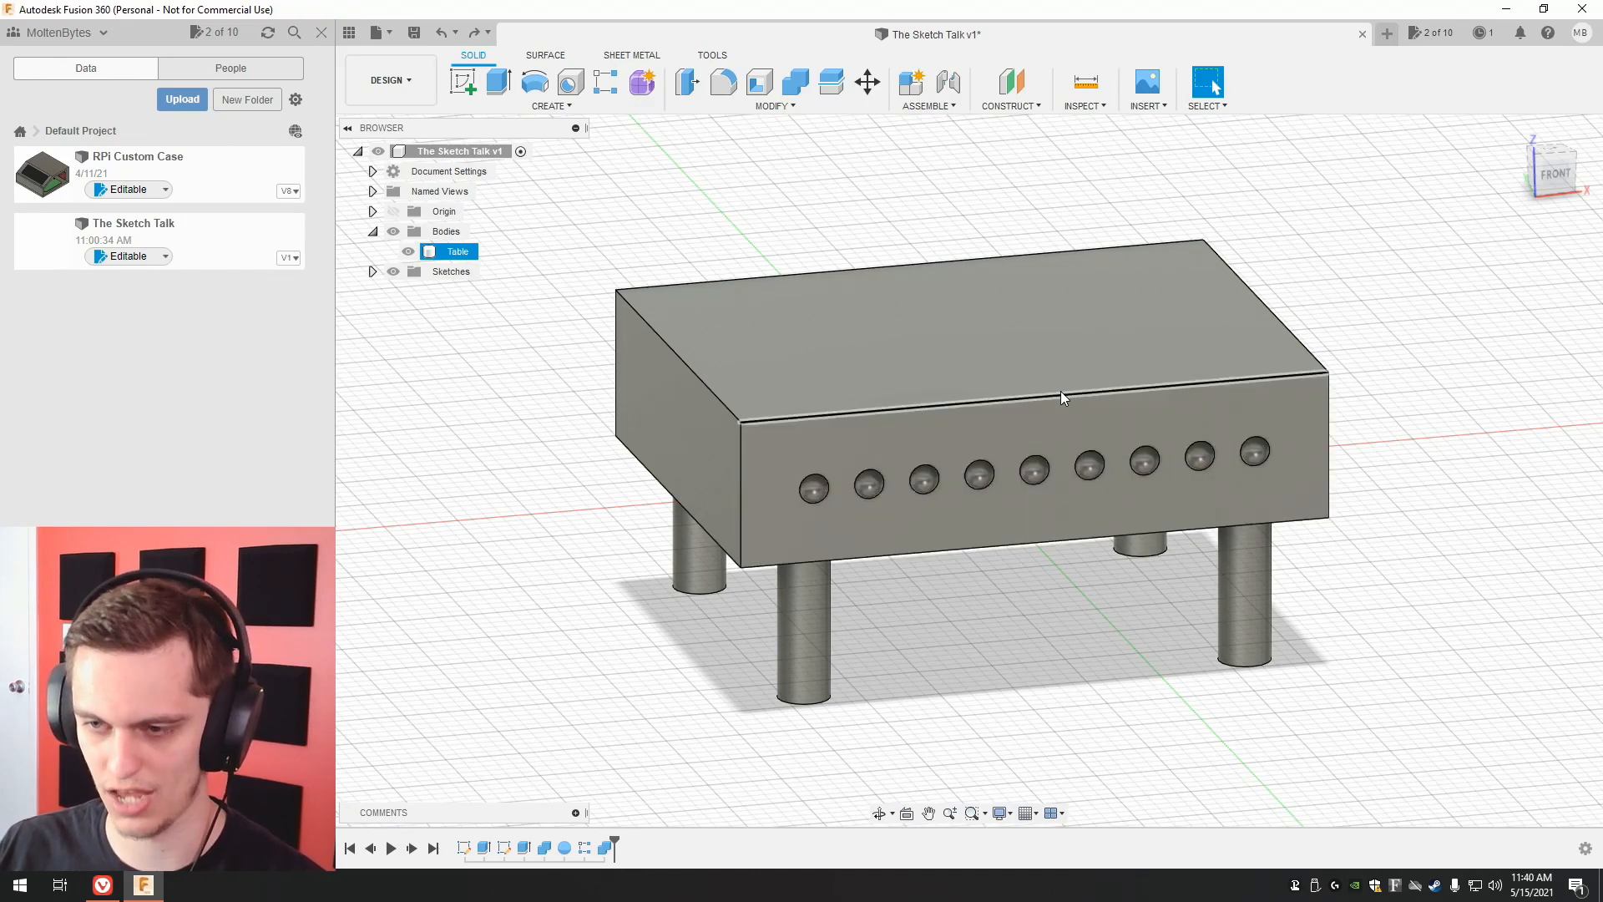
right_click(465, 849)
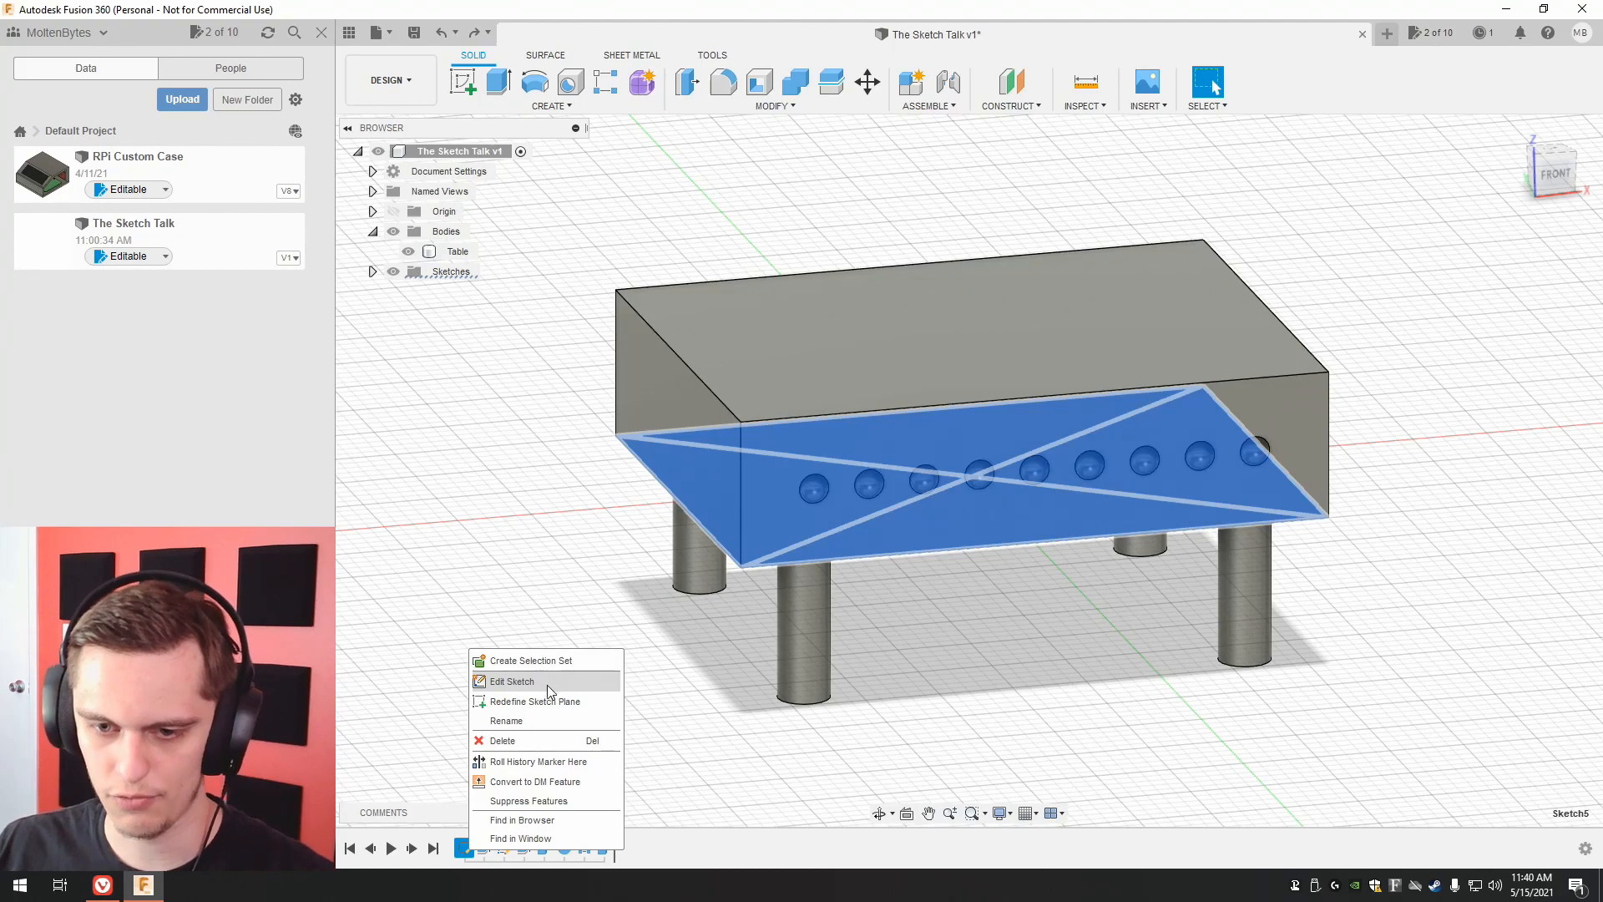
left_click(548, 683)
double_click(1005, 656)
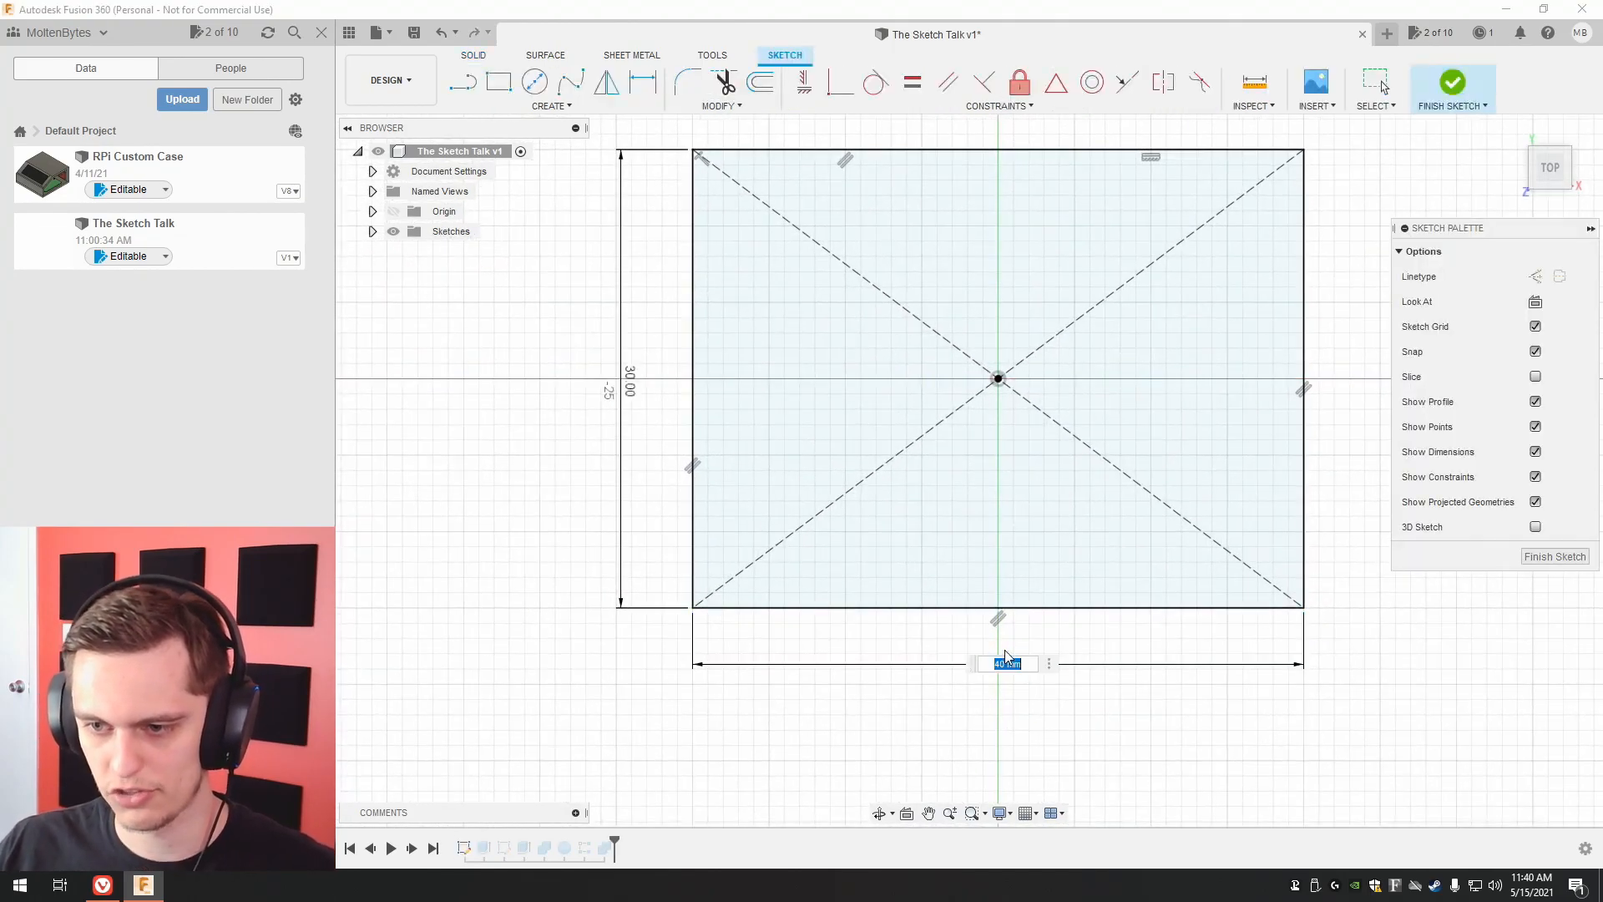
type("80")
key("Return")
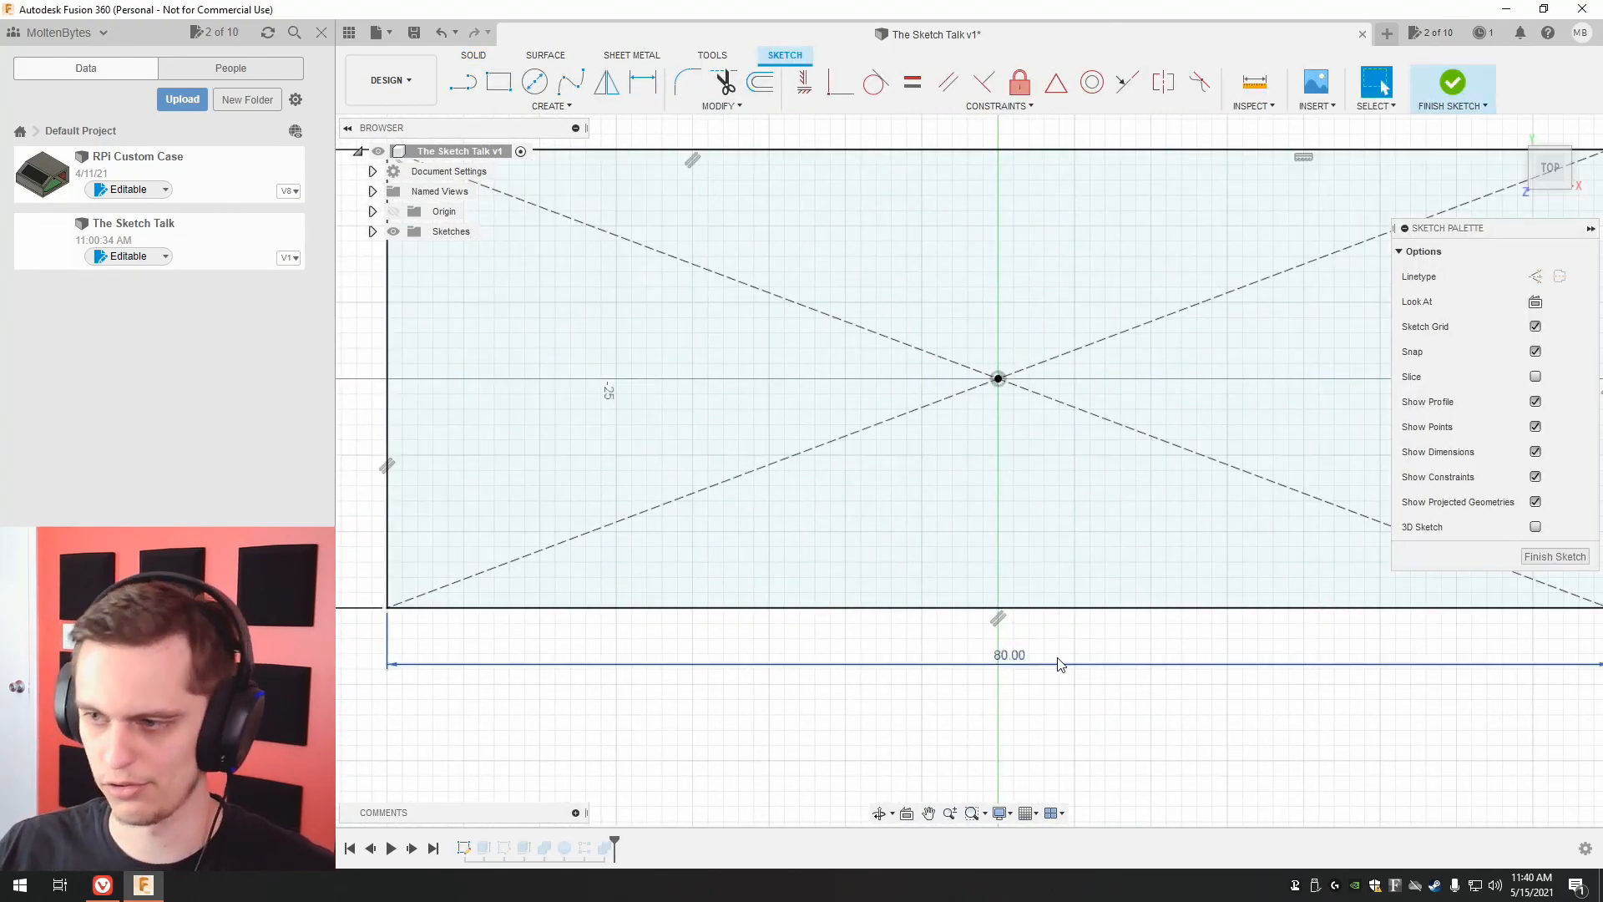
left_click(1556, 557)
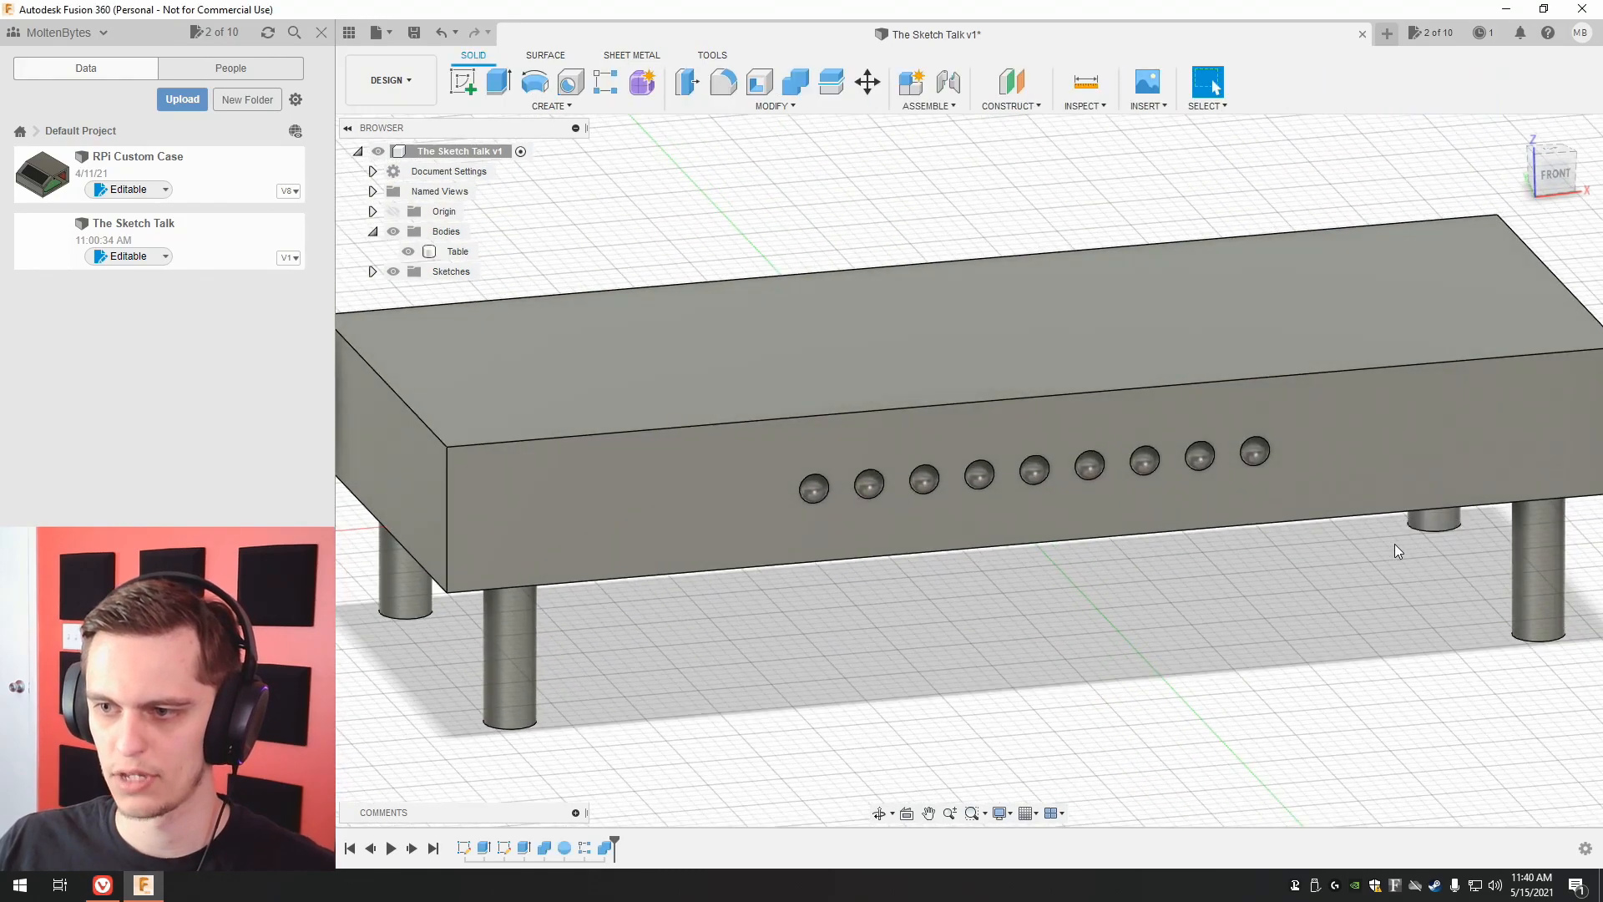
middle_click_drag(1361, 559, 1338, 563)
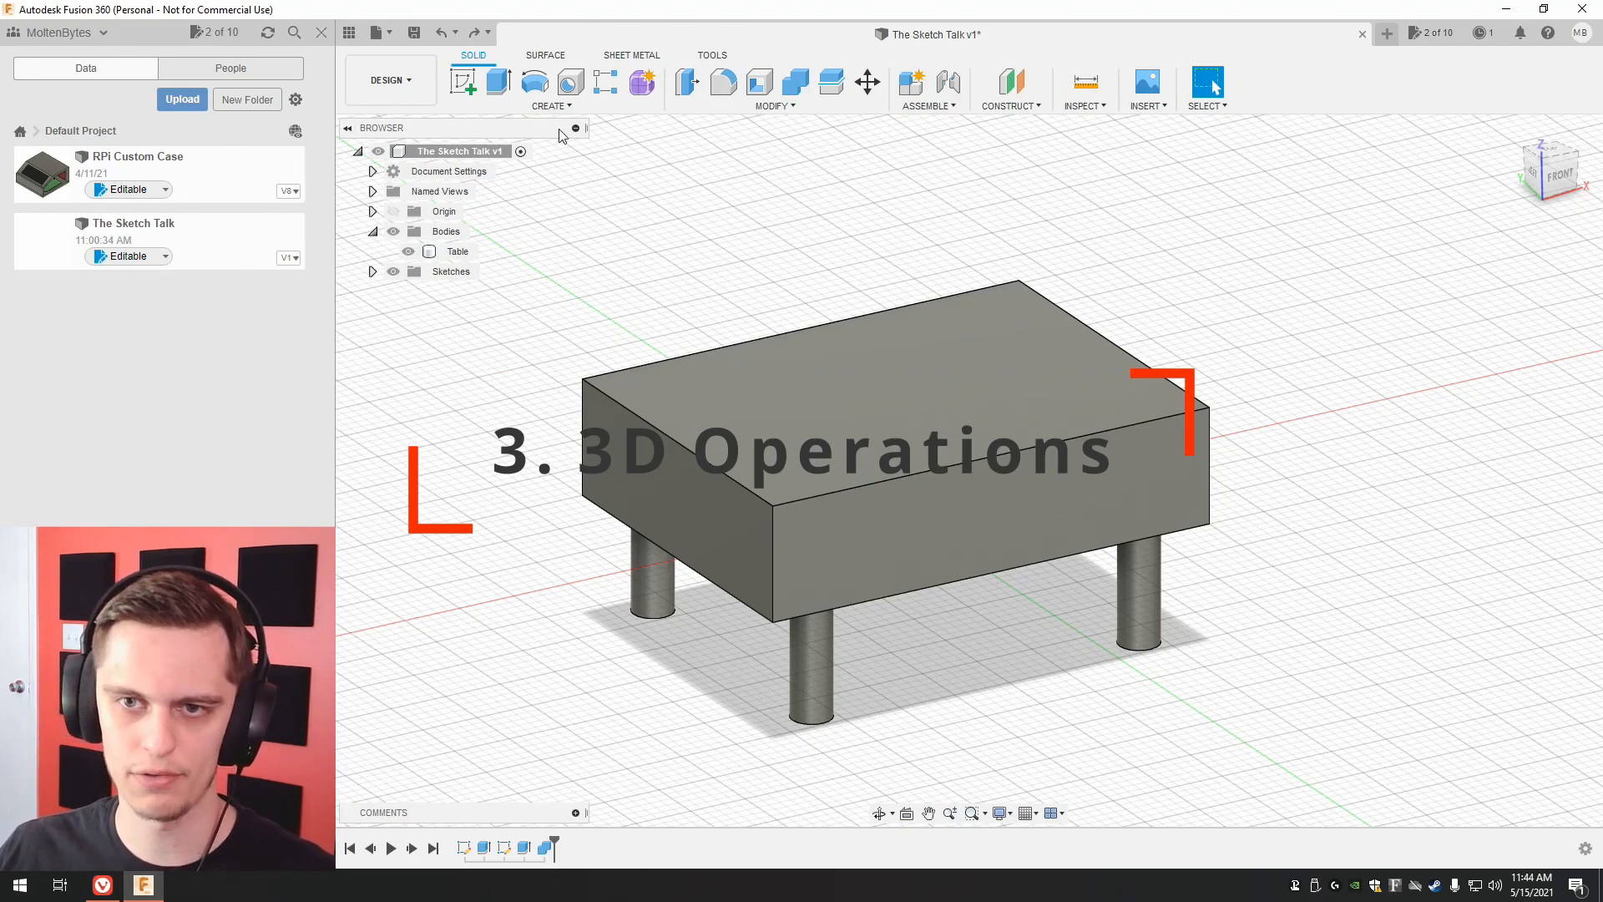
left_click(550, 107)
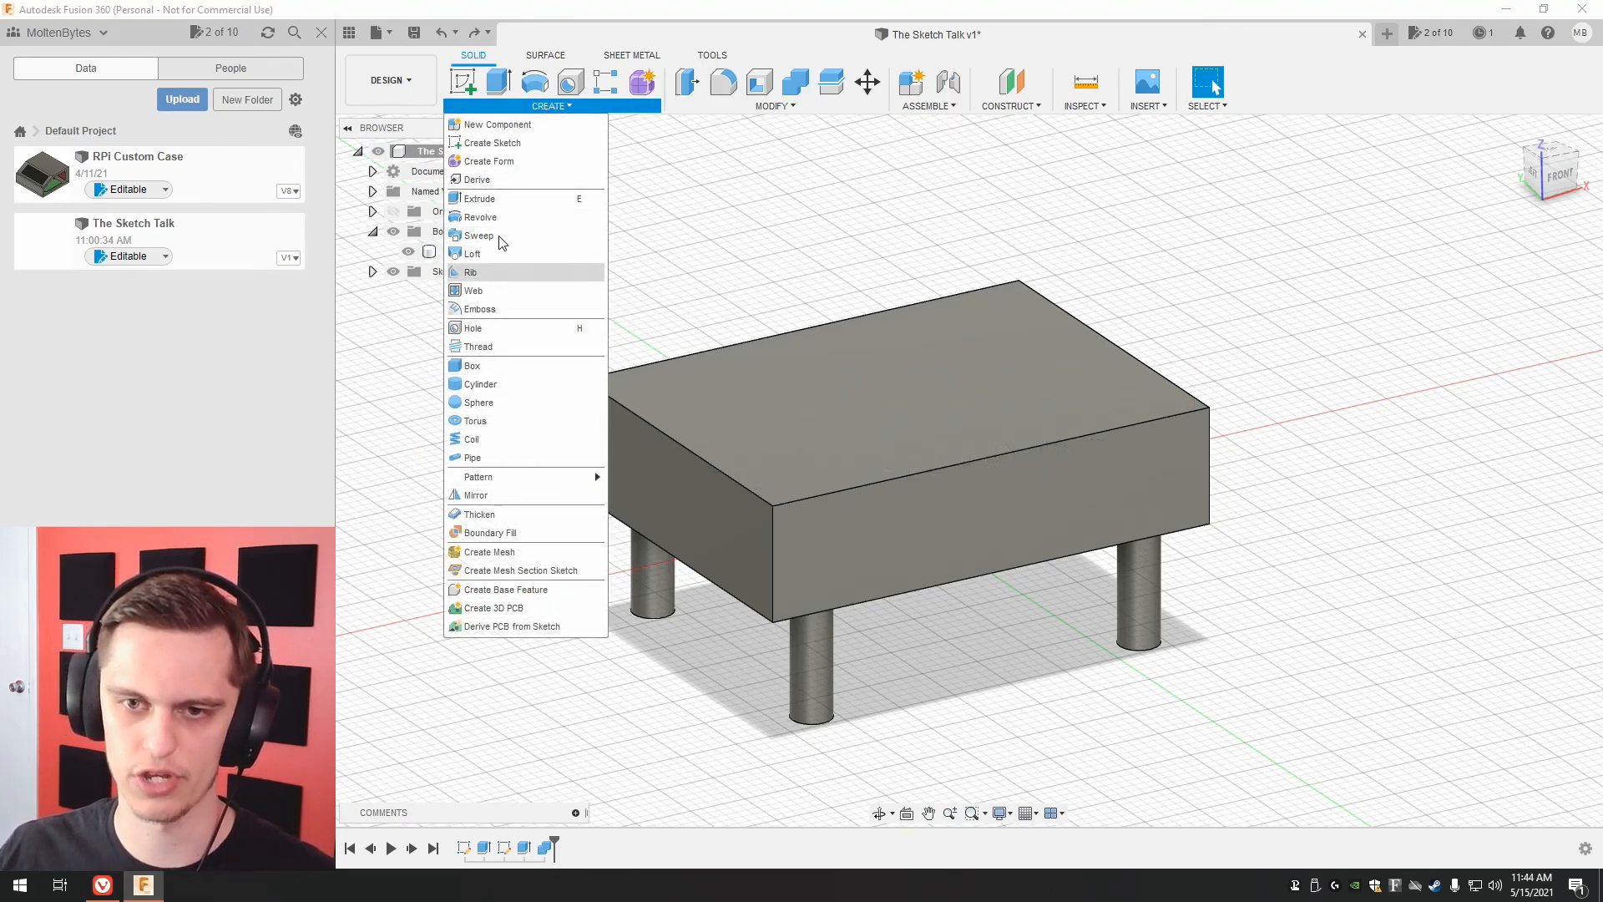
left_click(1417, 239)
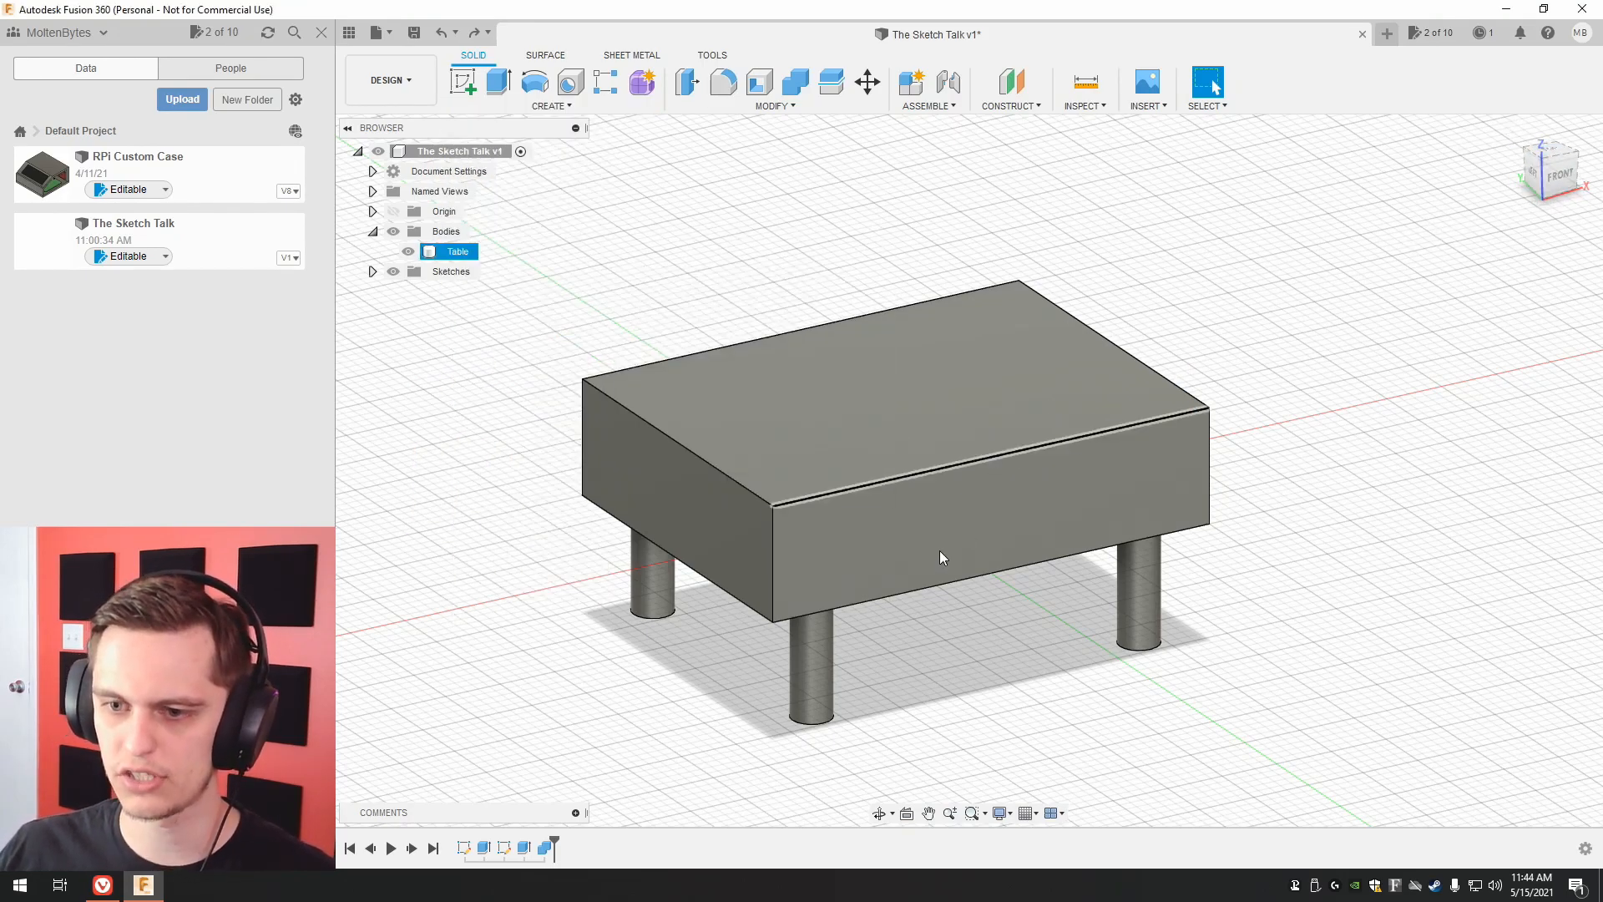
left_click(848, 550)
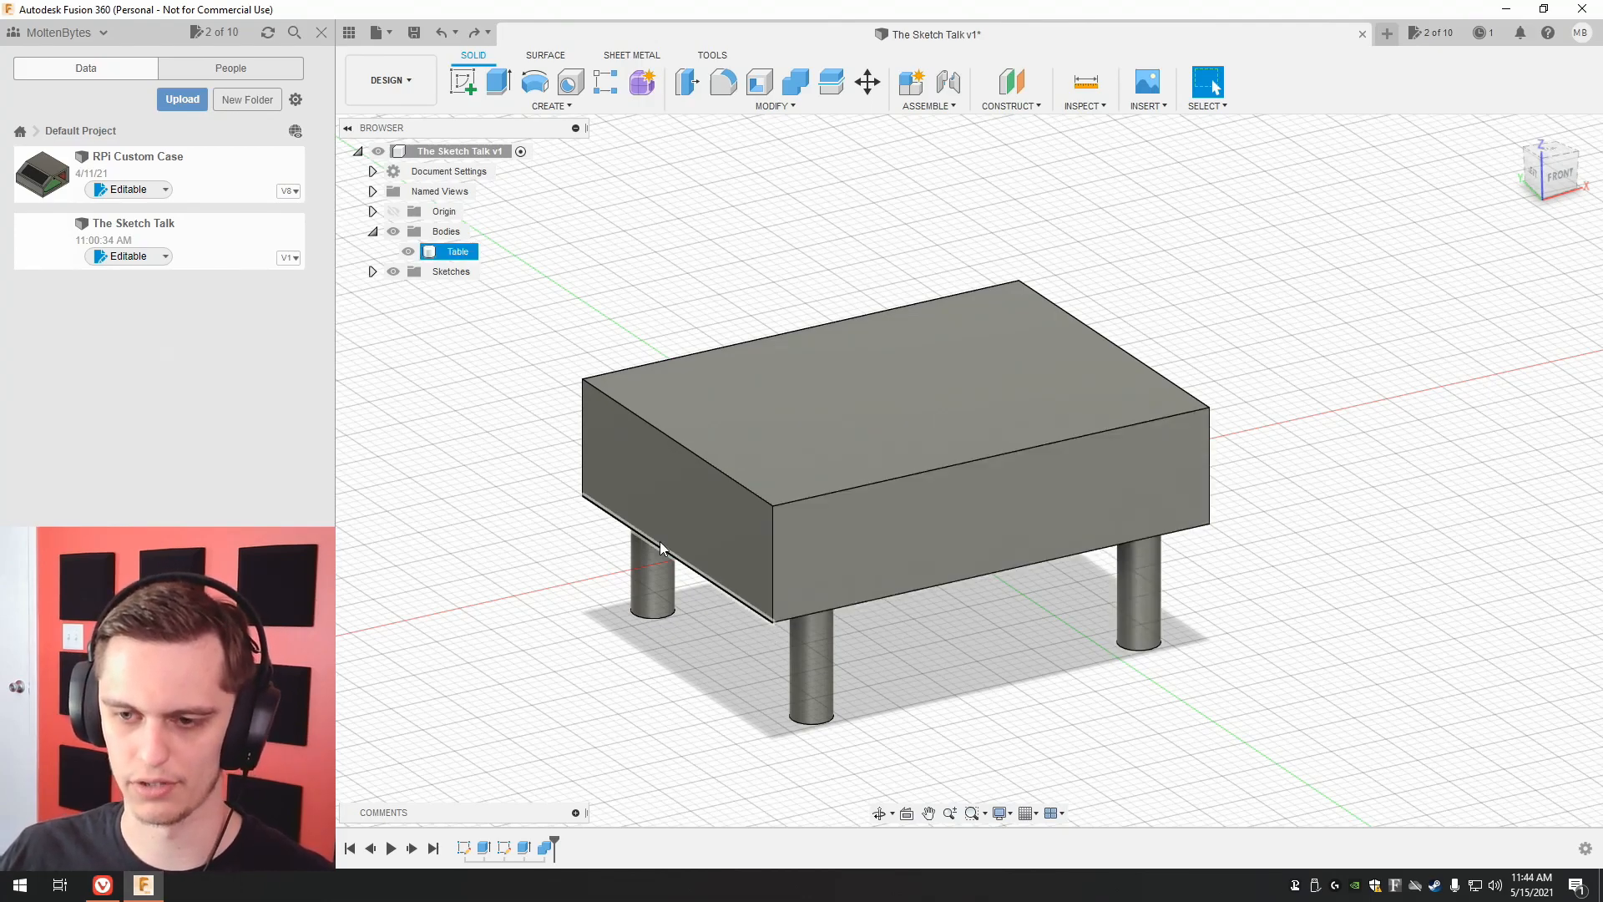
Create a sketch on the tabletop's left end face and draw a 1.5 mm horizontal line outward from the lower front corner.
left_click(463, 81)
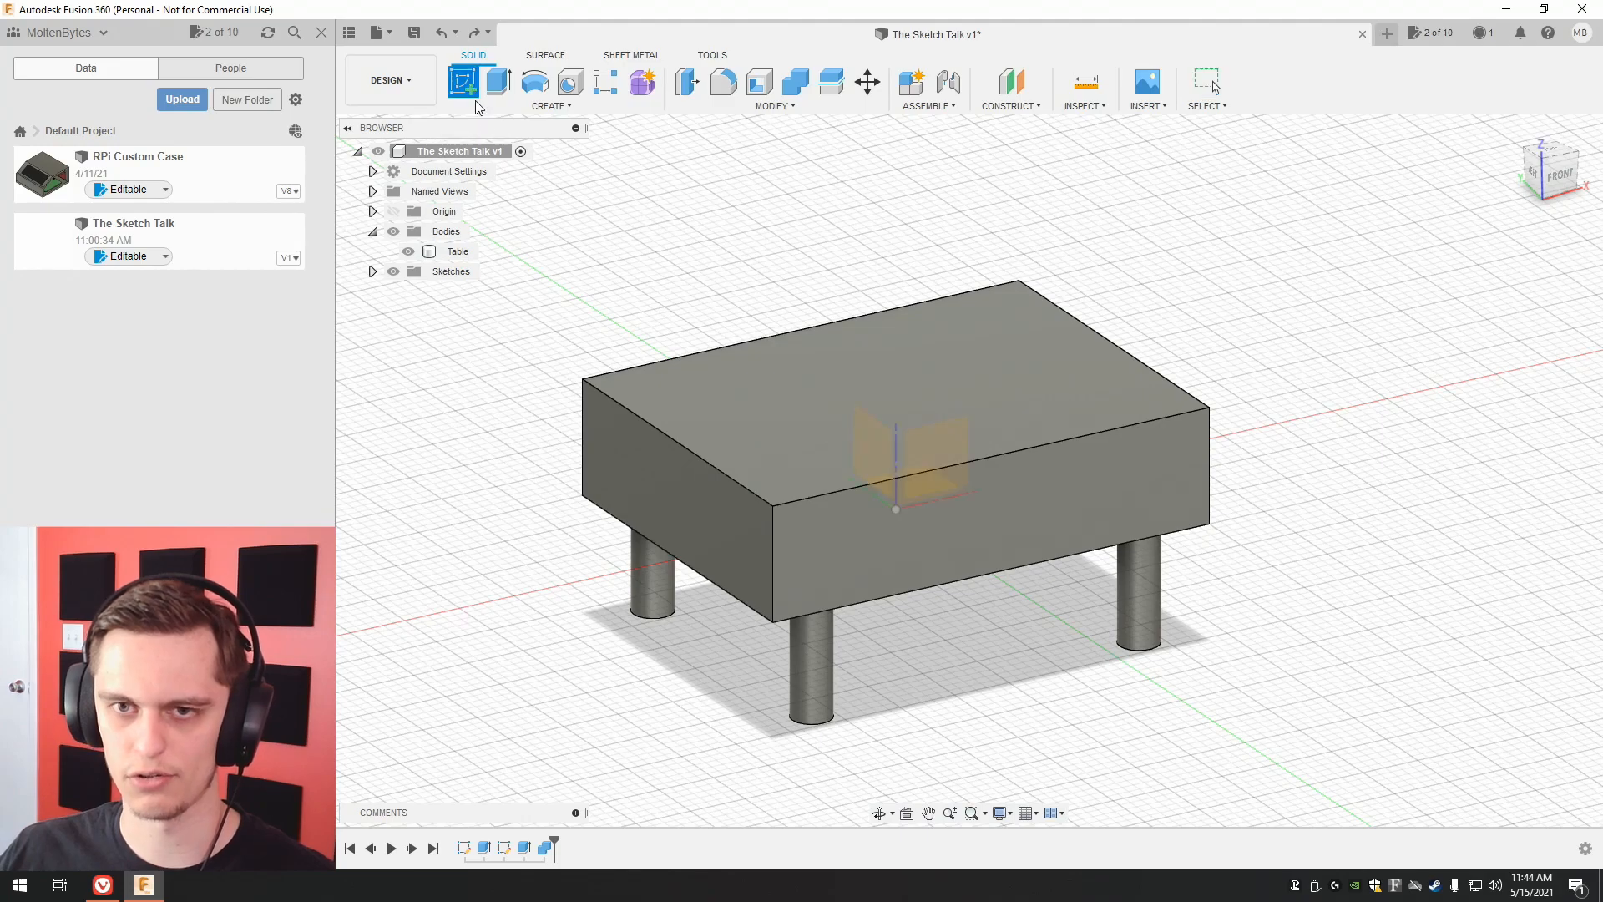
left_click(725, 529)
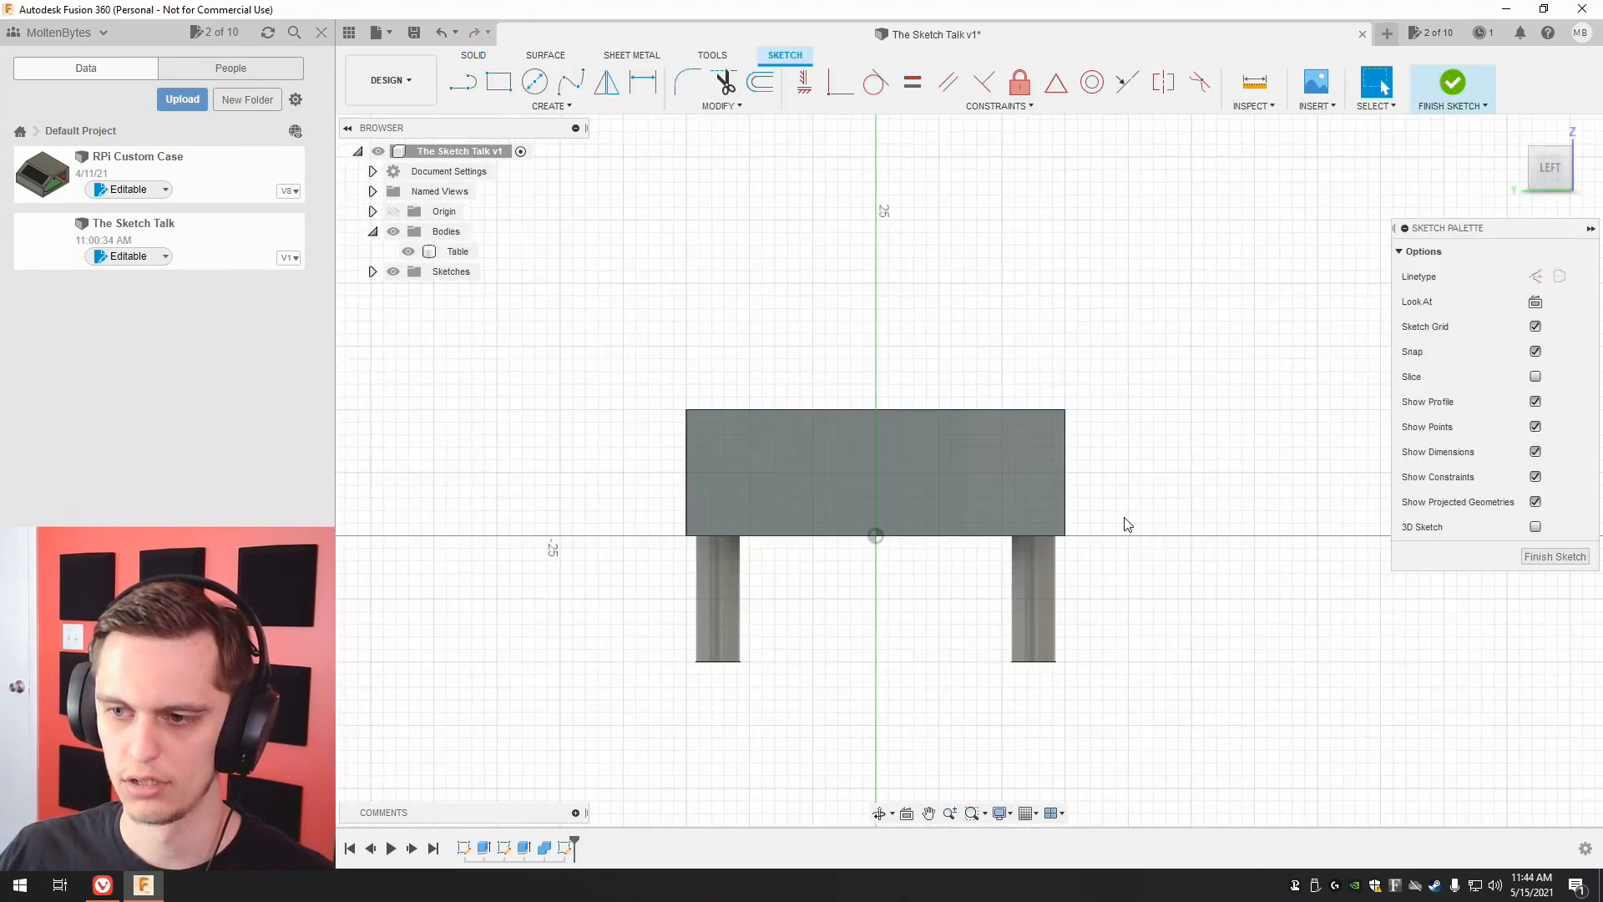
key("l")
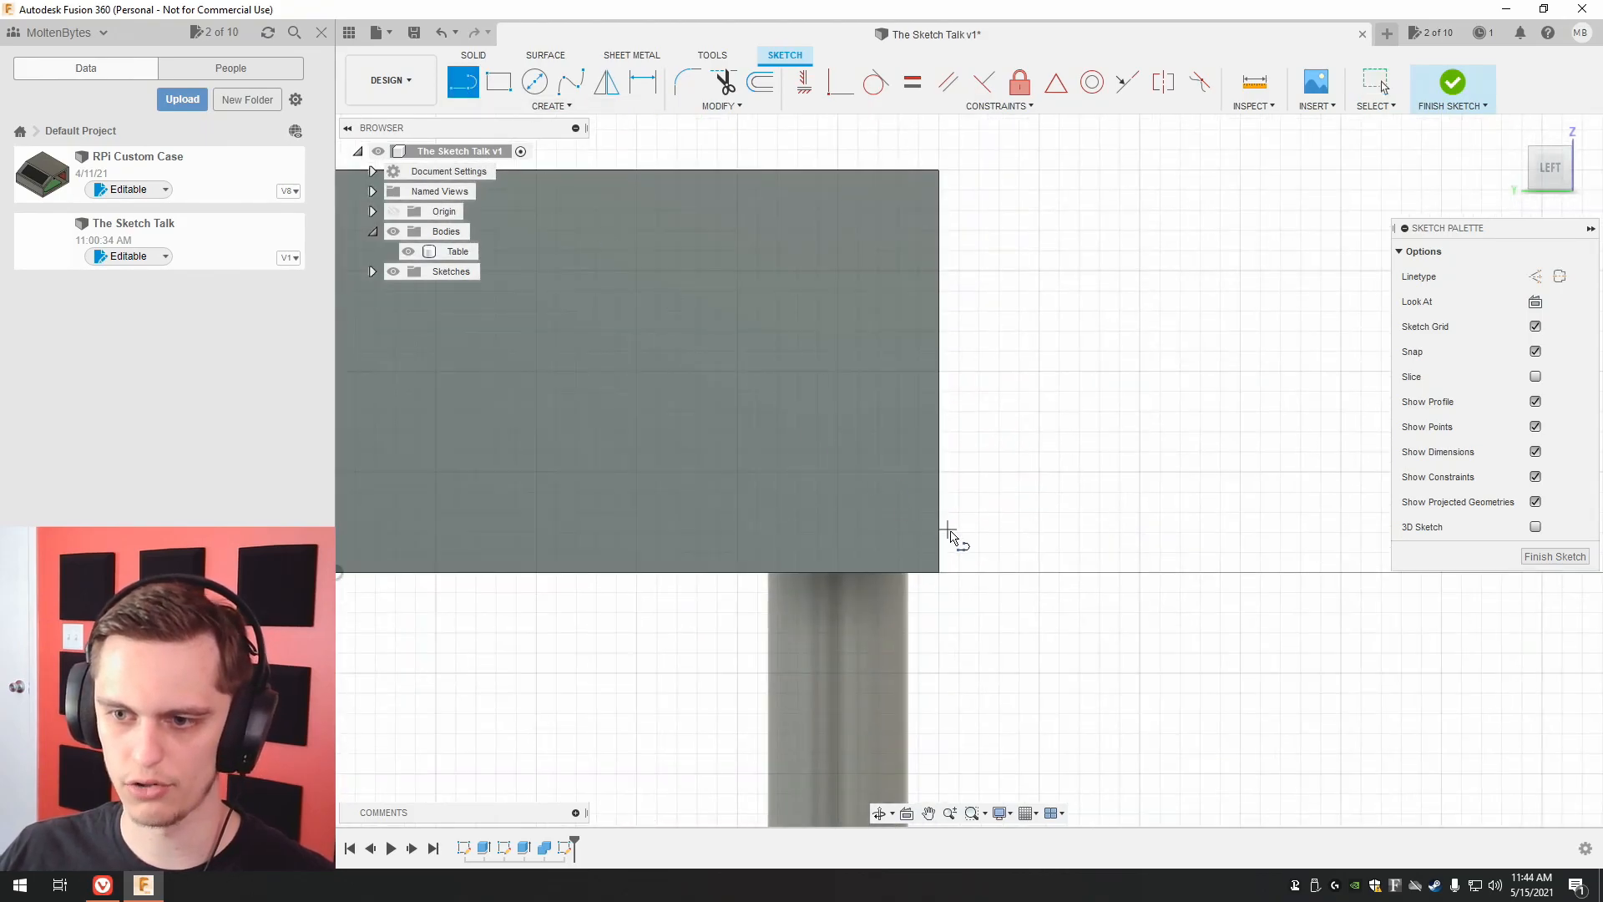
left_click(940, 572)
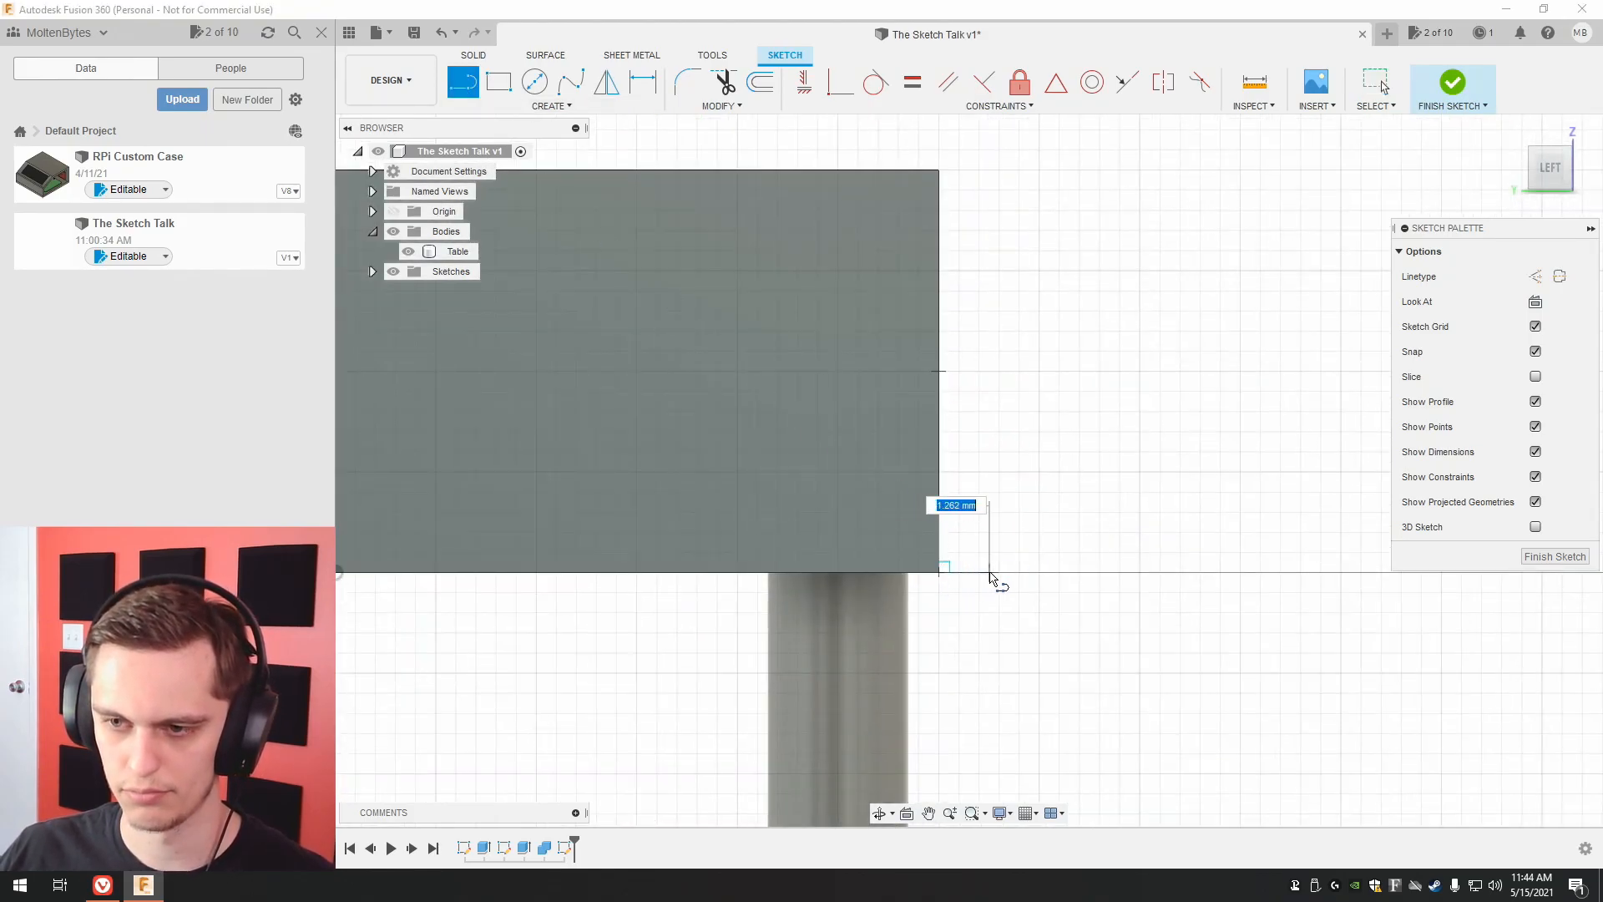
type("1.5")
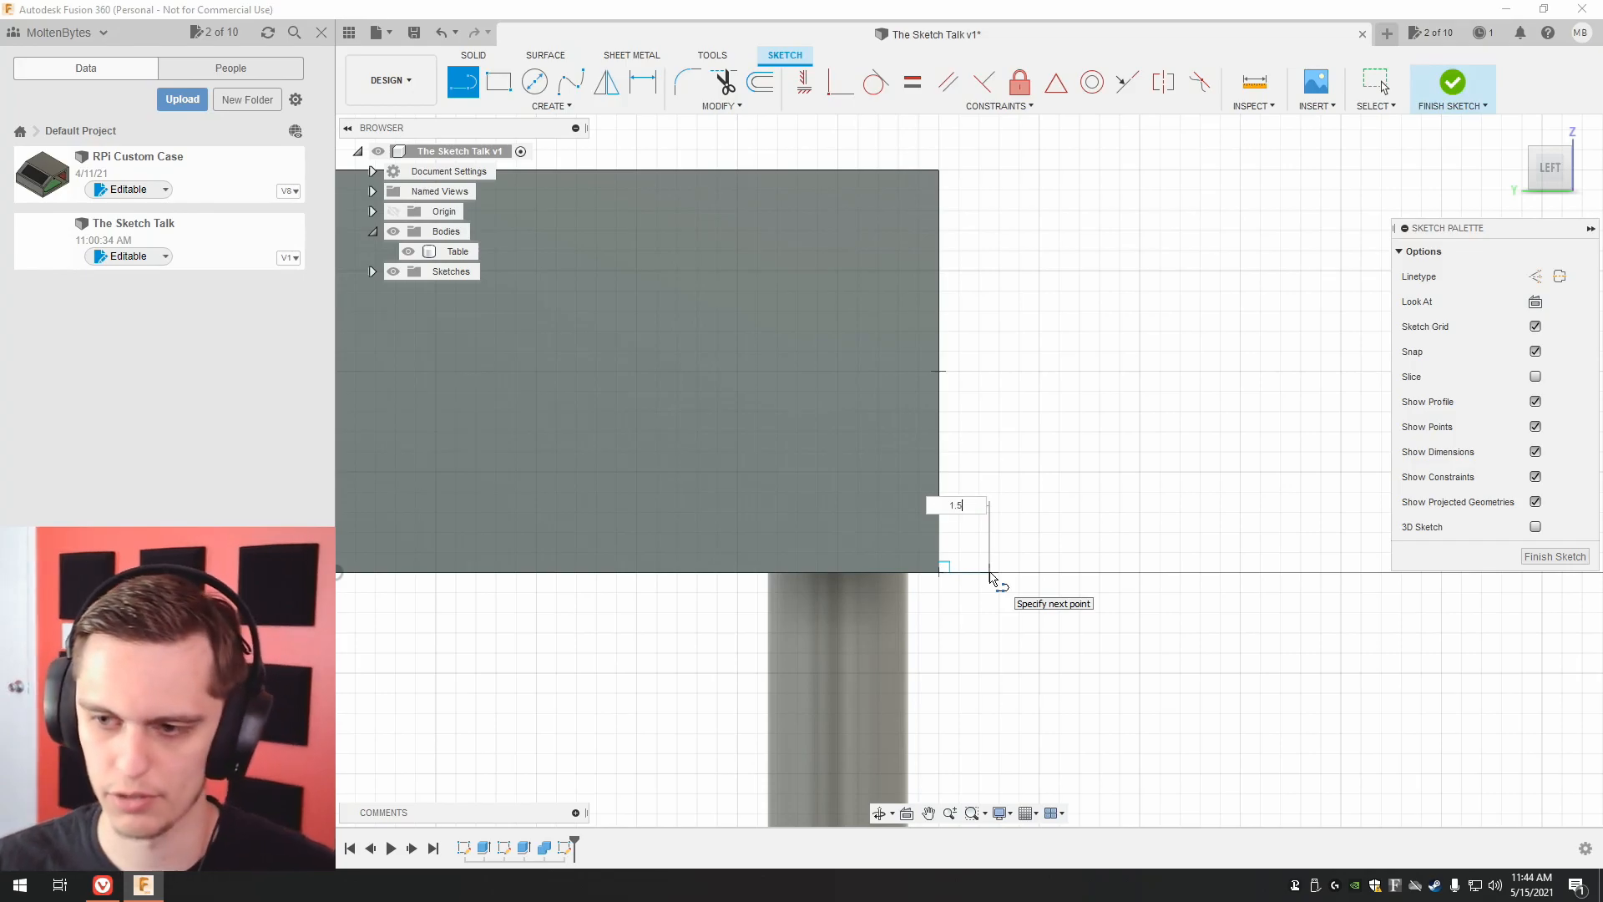
key("Return")
key("Escape")
Draw a 3 mm vertical line up the tabletop's front edge from the same lower corner.
key("l")
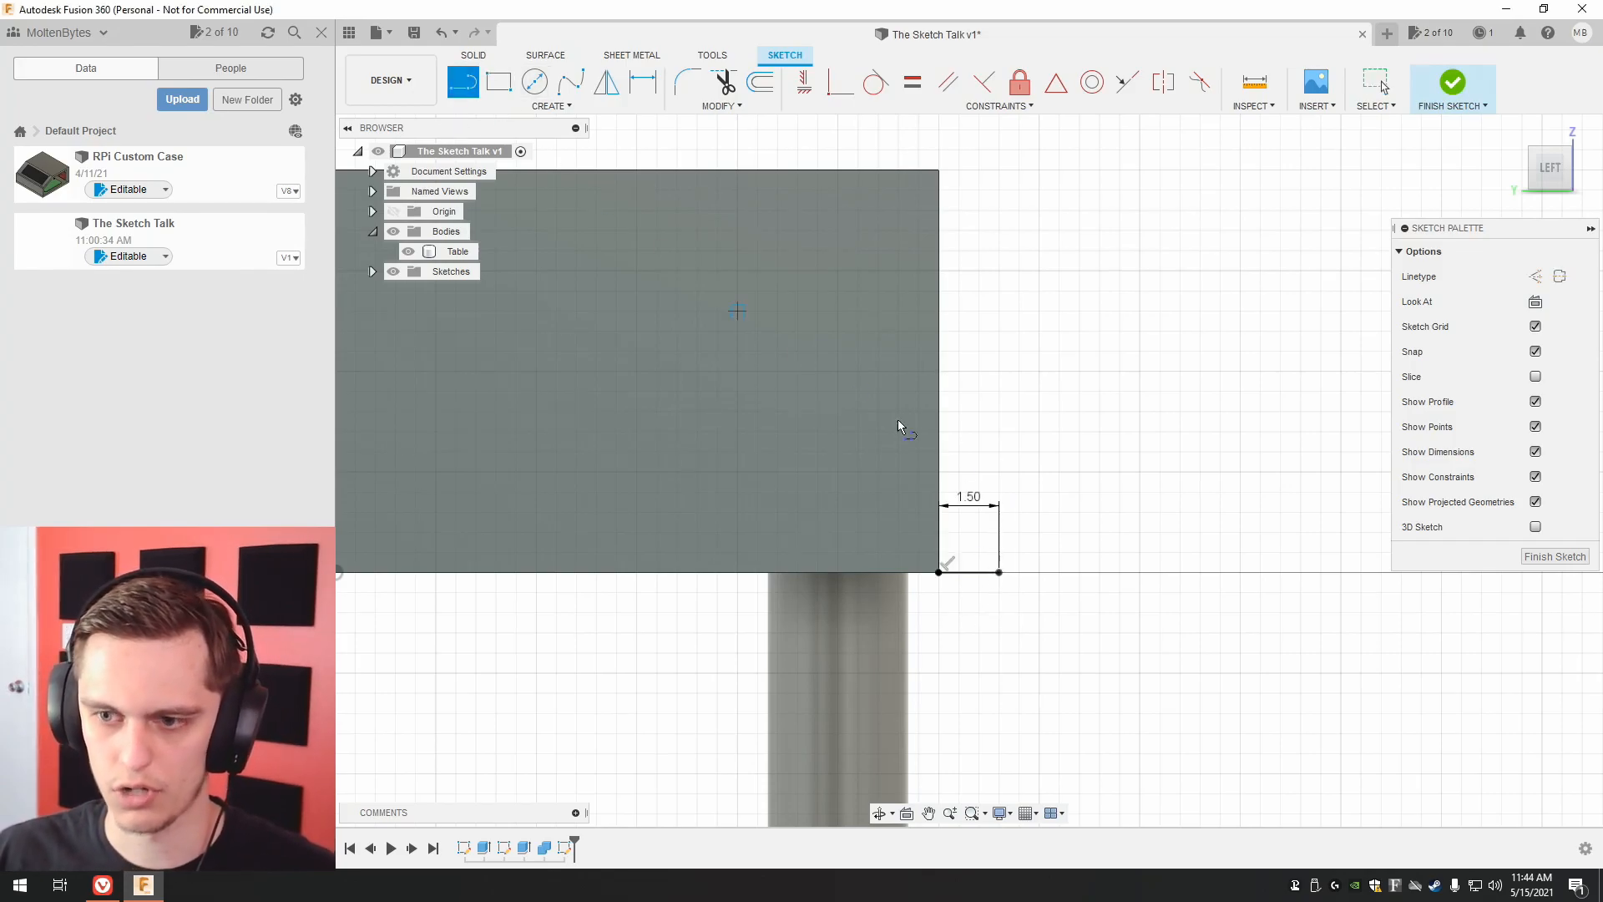
left_click(939, 572)
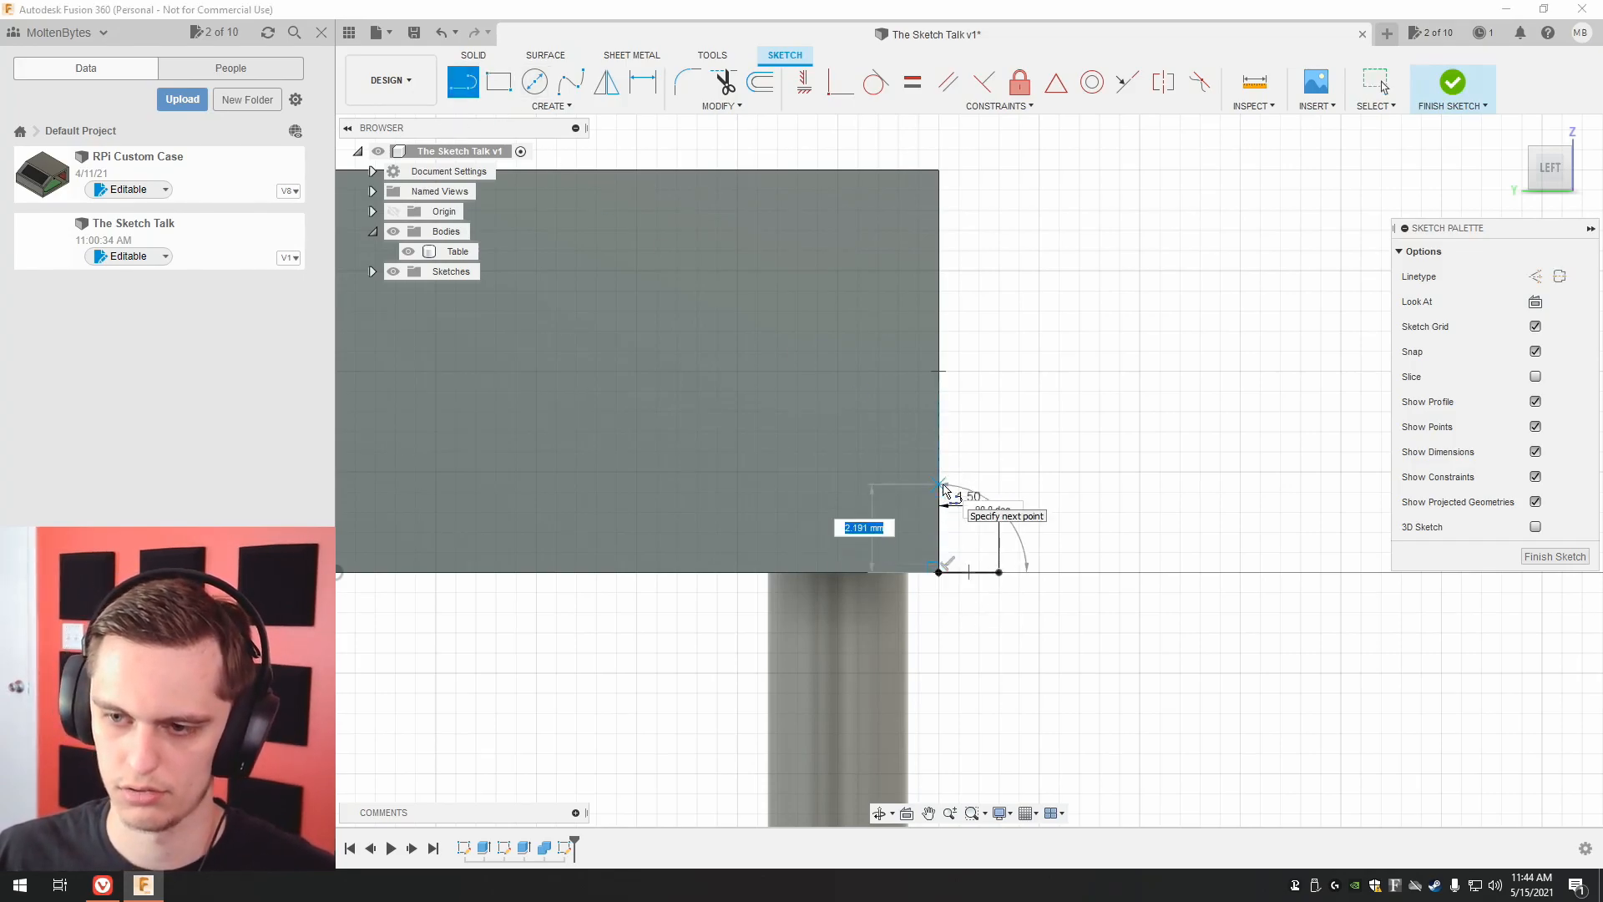
type("3")
key("Return")
key("Escape")
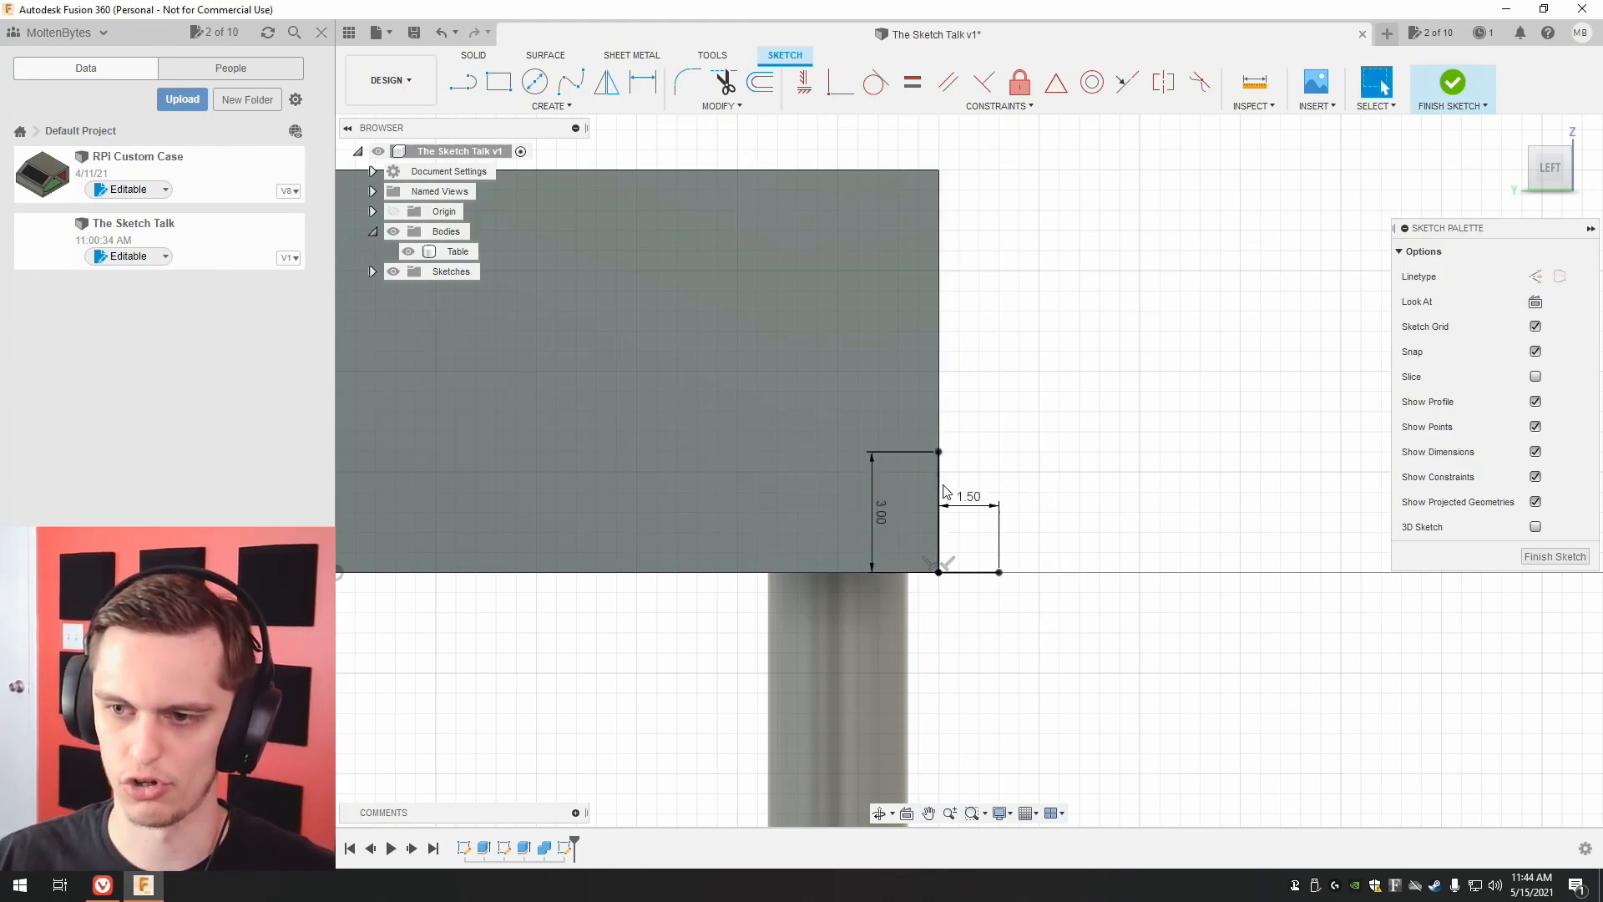
Connect the free ends of the two lines to close the triangular profile, and finish the sketch.
left_click(475, 86)
left_click(940, 452)
left_click(1001, 573)
left_click(1553, 556)
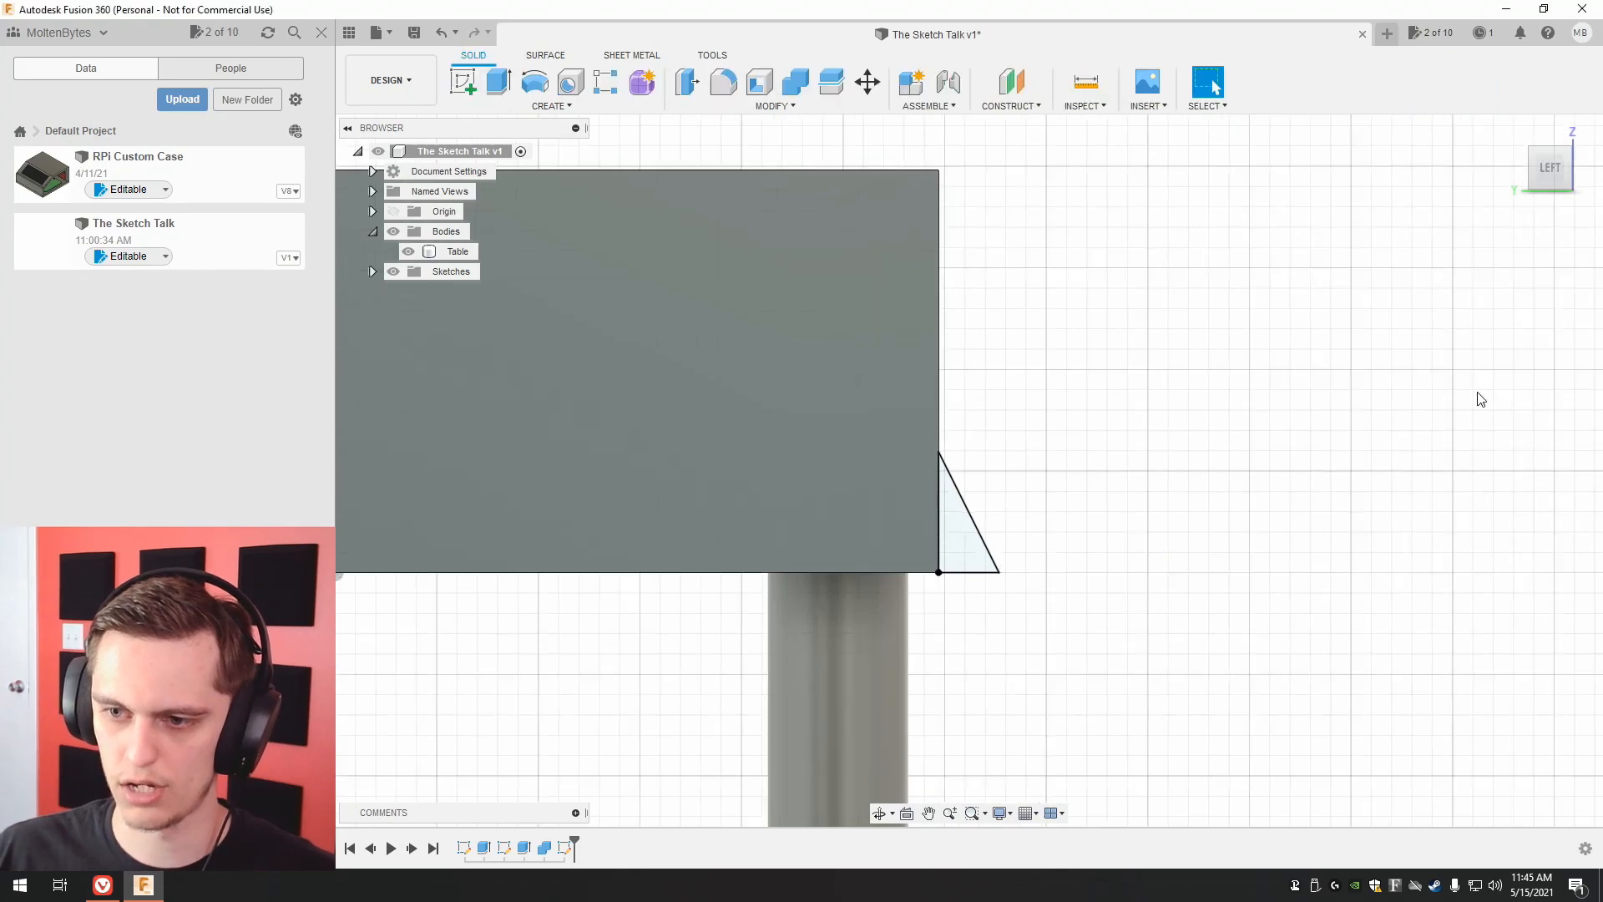
Extrude the triangular profile -40 mm along the tabletop's front face and join it to the table.
left_click_drag(1533, 188, 1521, 217)
scroll(1404, 338, "down", 5)
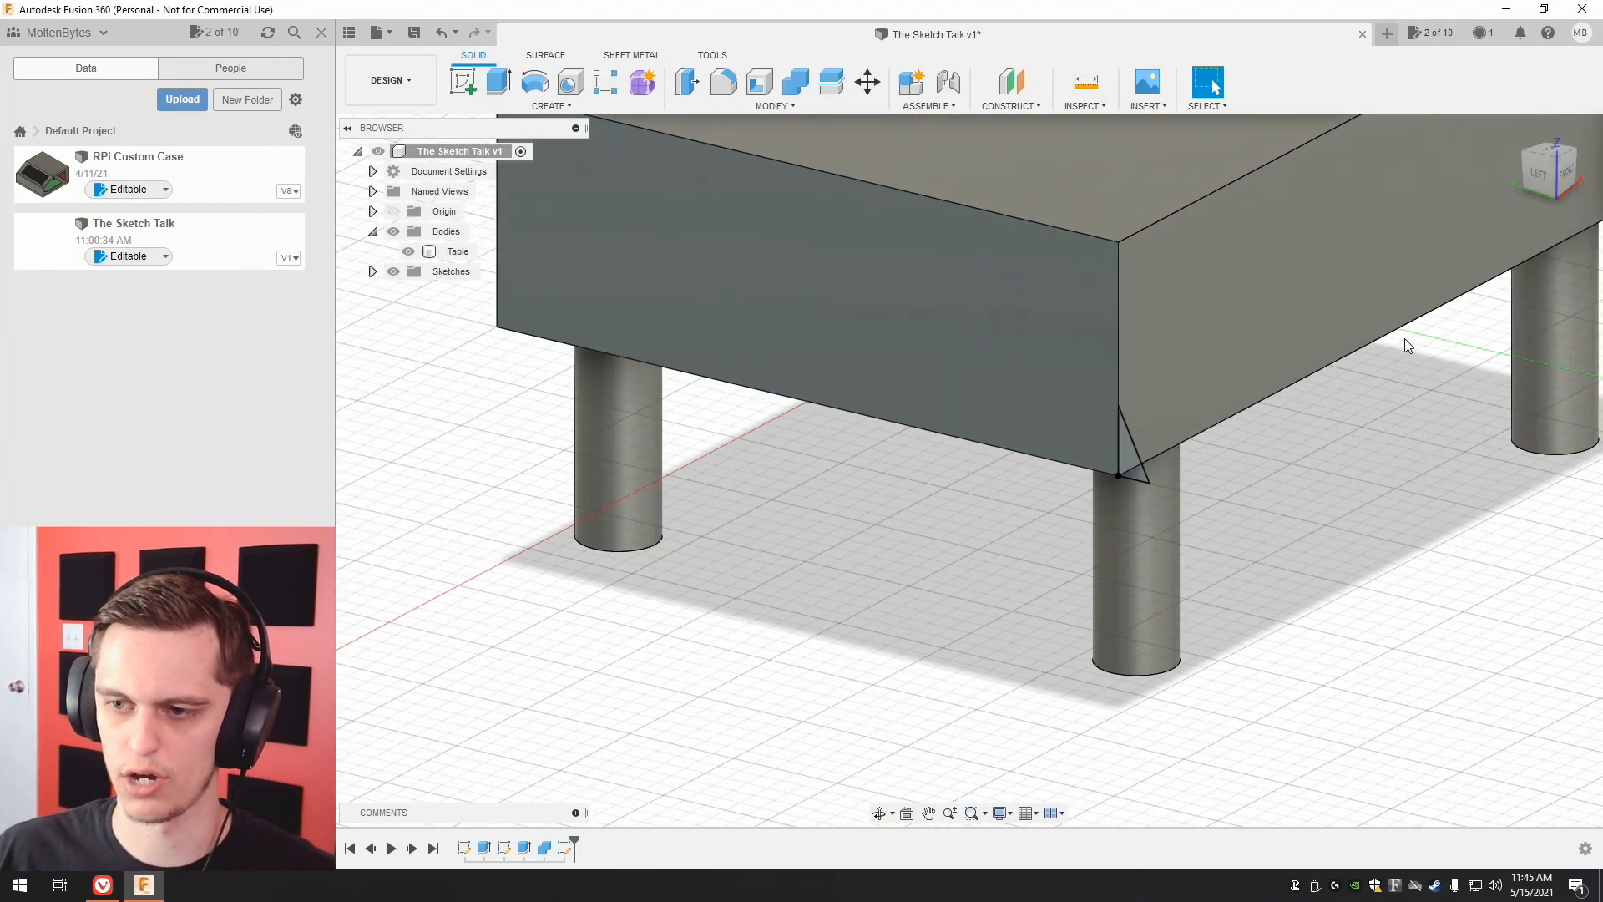
middle_click_drag(1405, 338, 1131, 503)
middle_click_drag(859, 538, 788, 573)
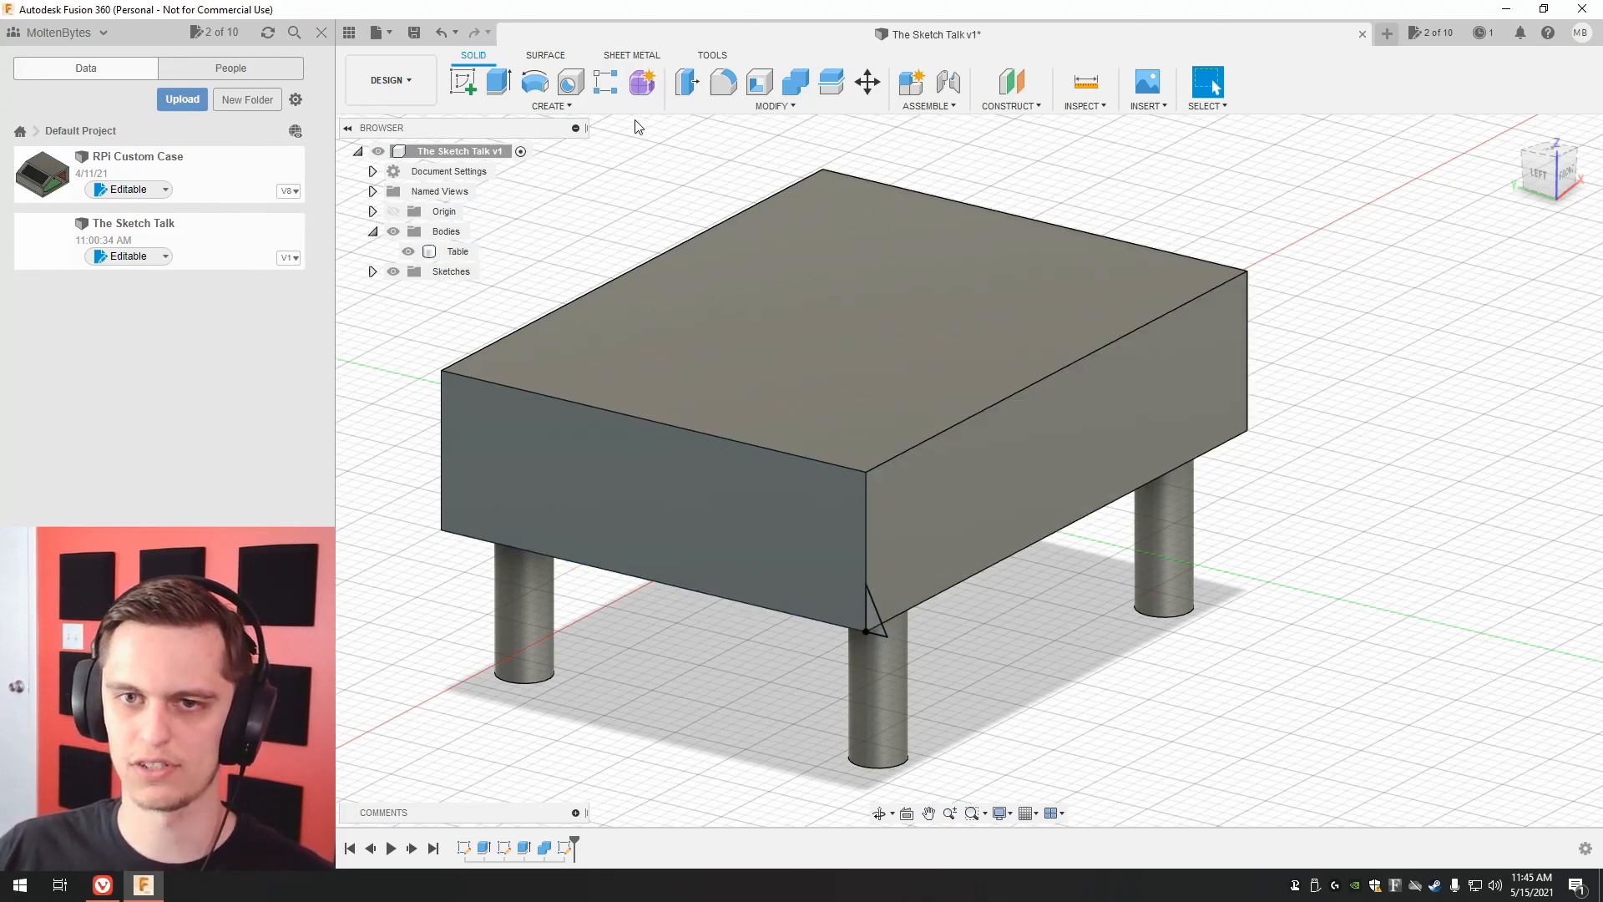
left_click(503, 92)
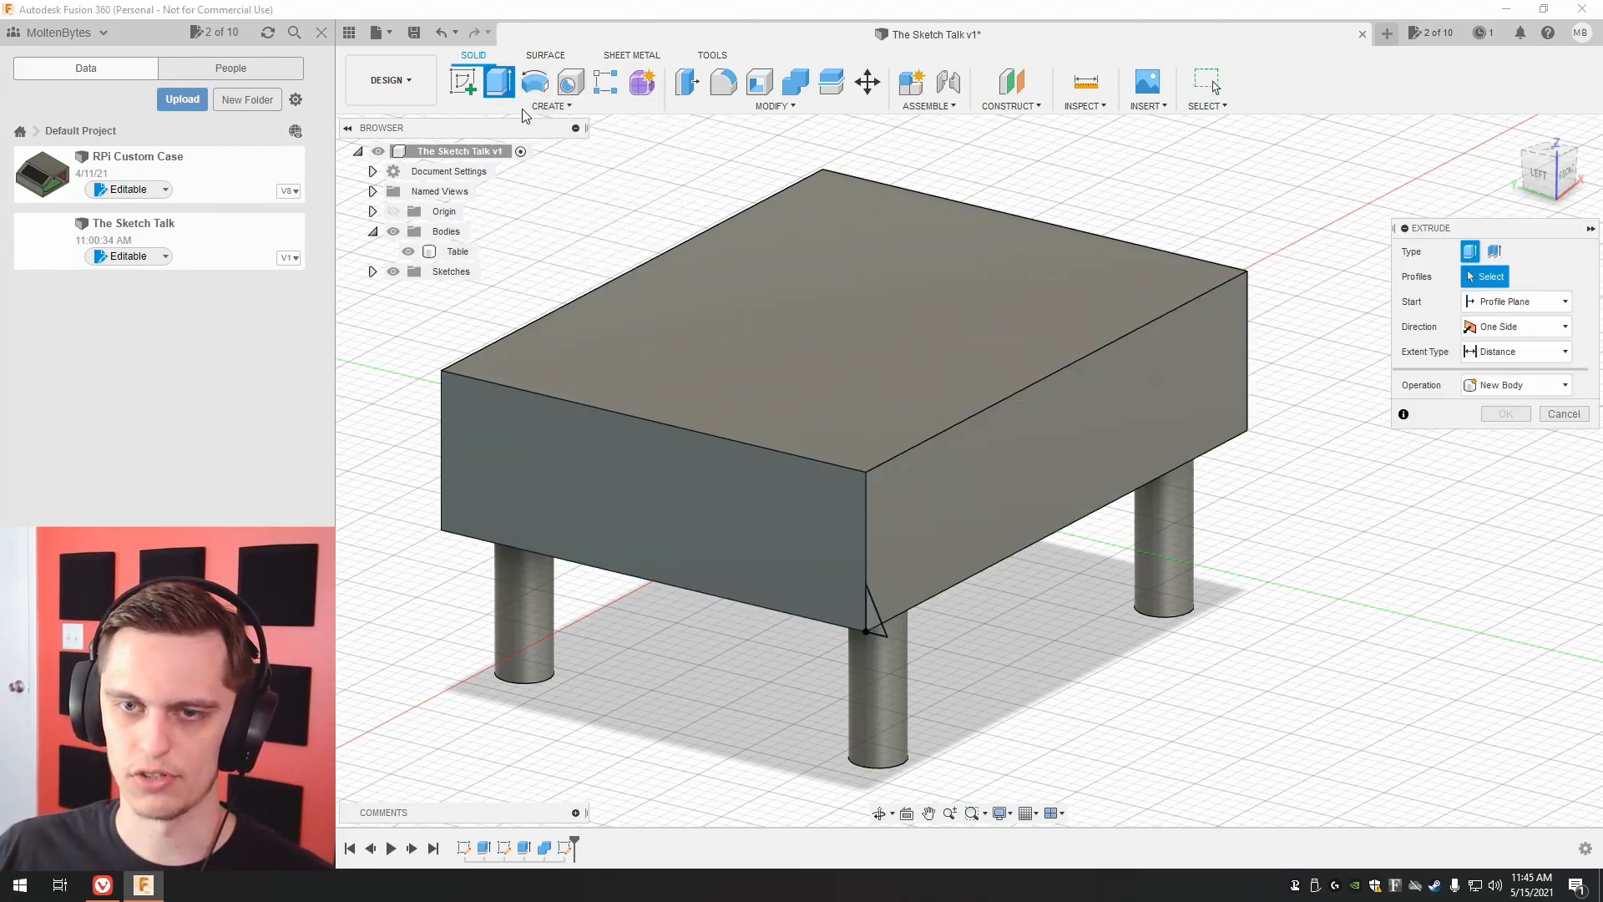
left_click(873, 617)
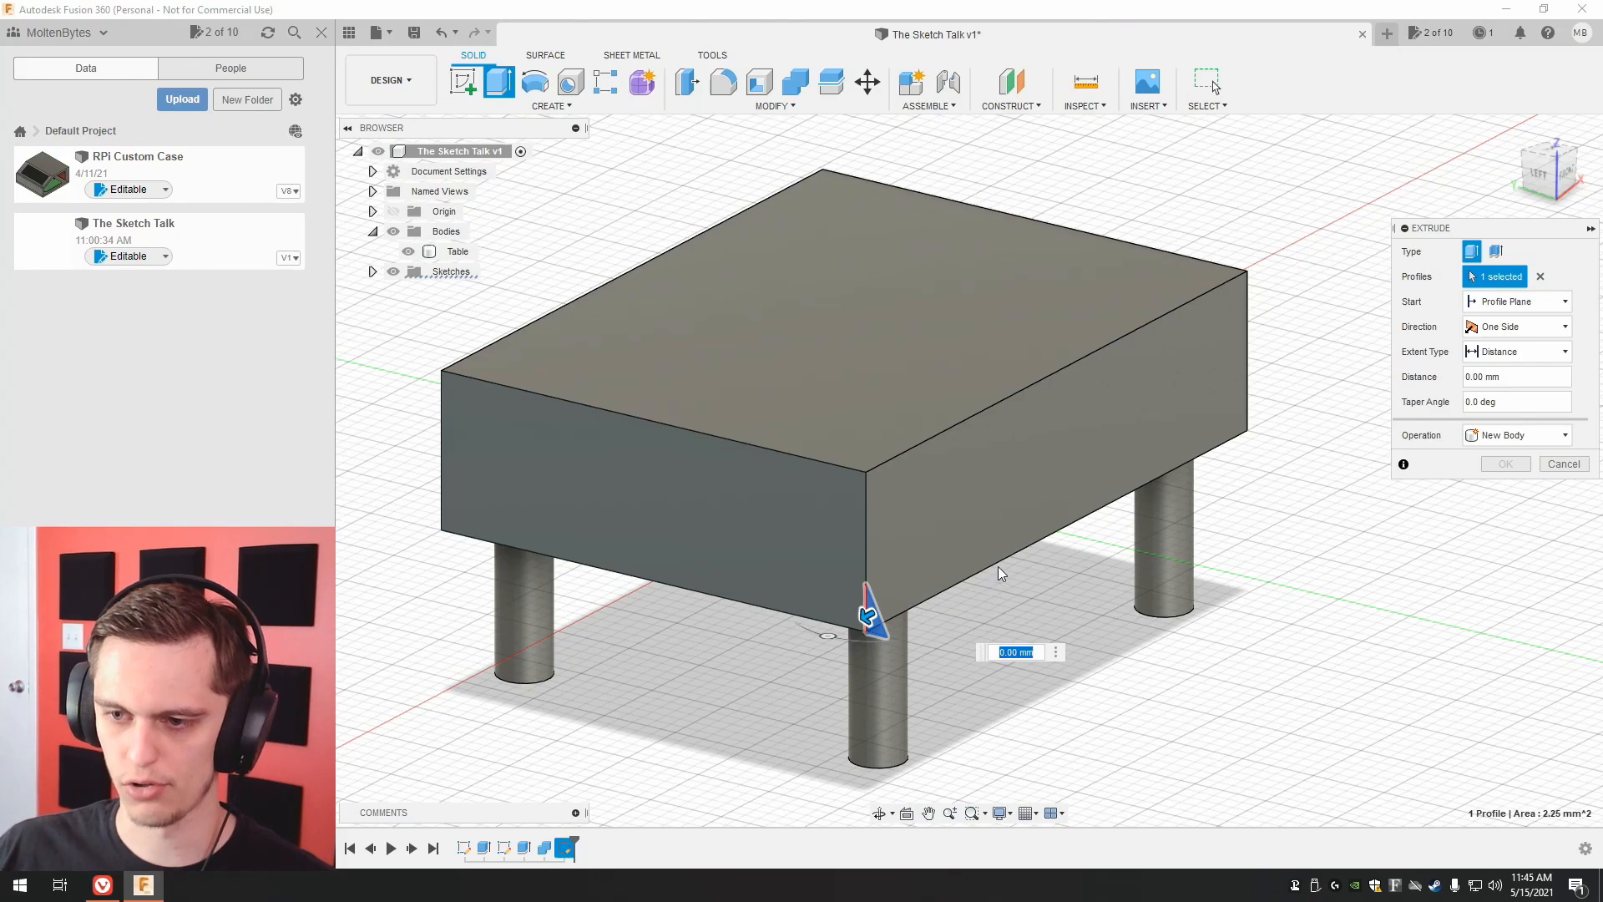
left_click(1246, 411)
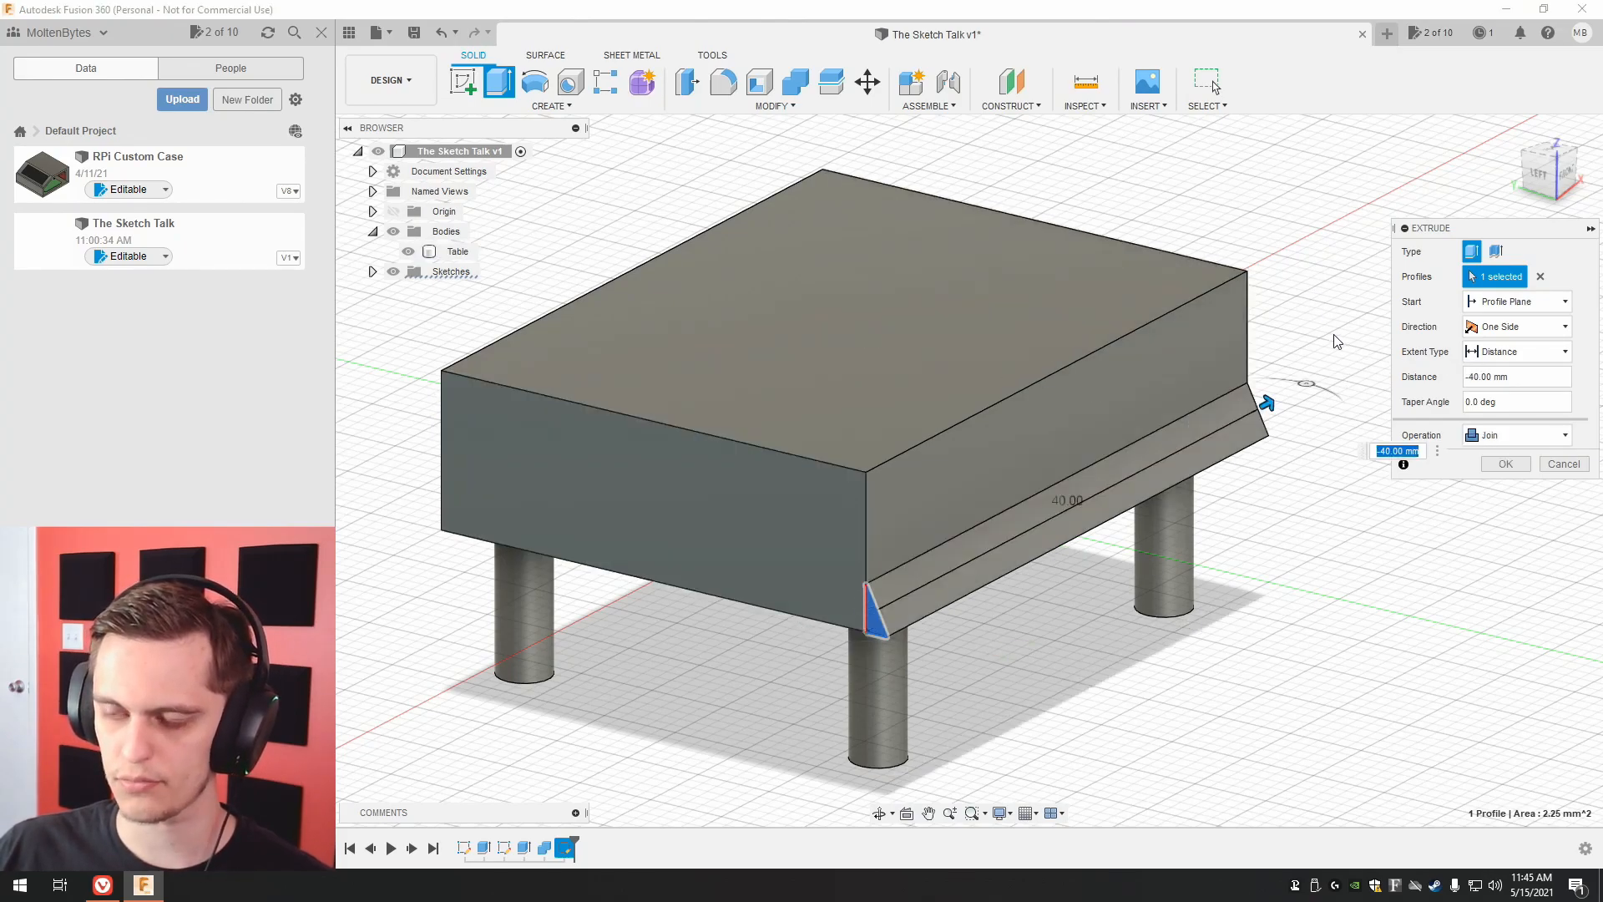
left_click(1504, 465)
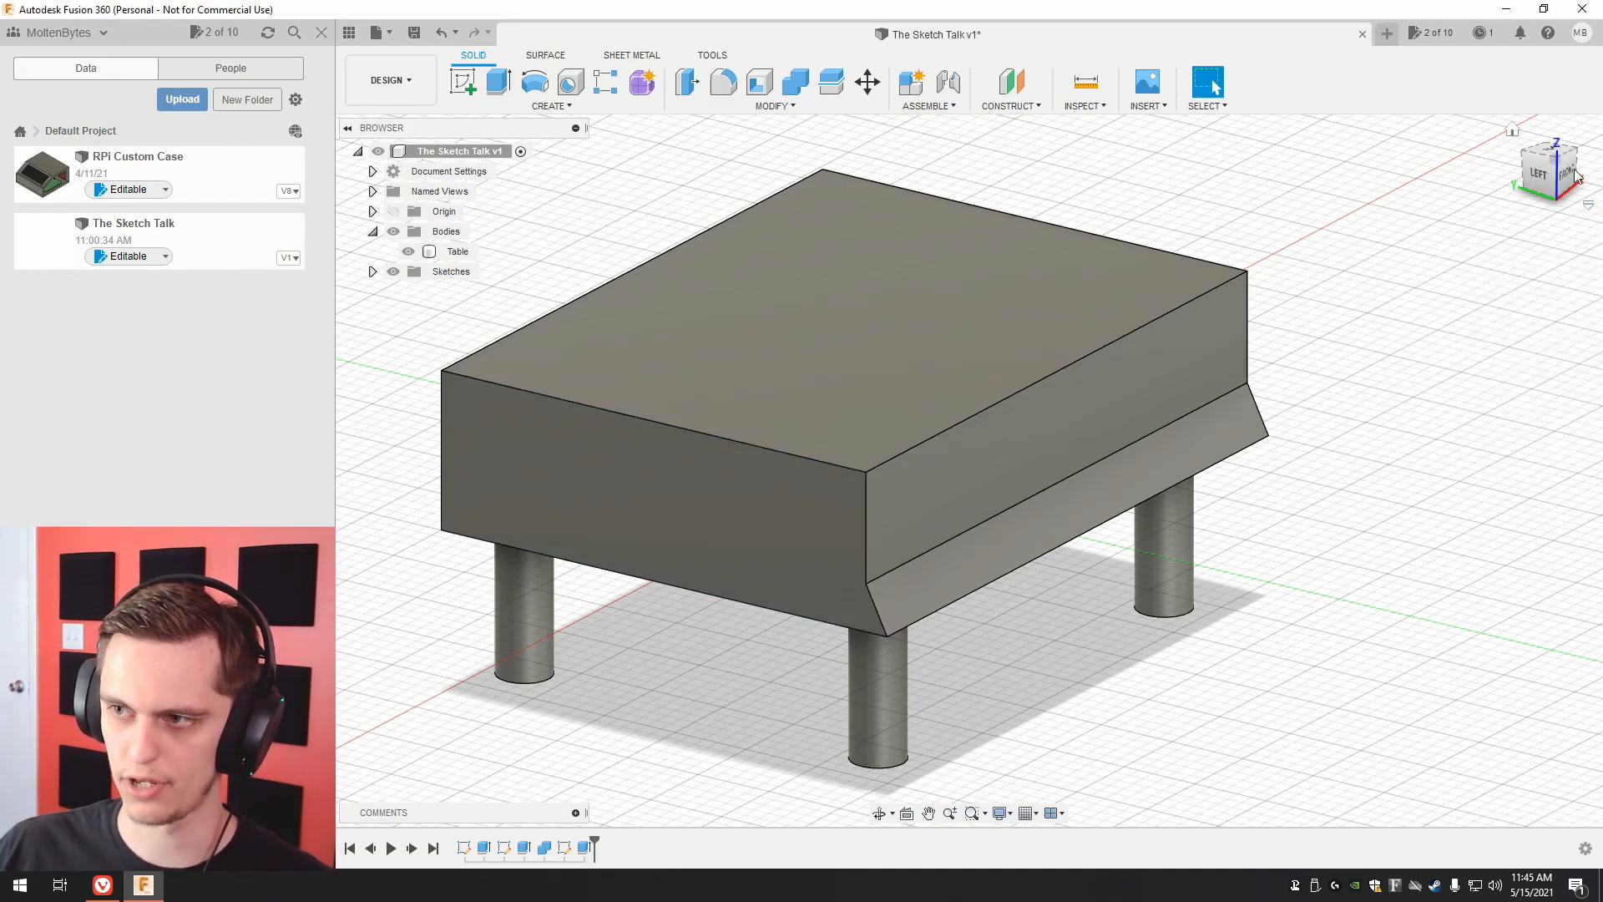
Inspect the extruded trim from the table's other end and undo the extrusion.
mouse_move(1553, 177)
left_mouse_down()
mouse_move(1565, 166)
mouse_move(1424, 180)
left_mouse_up()
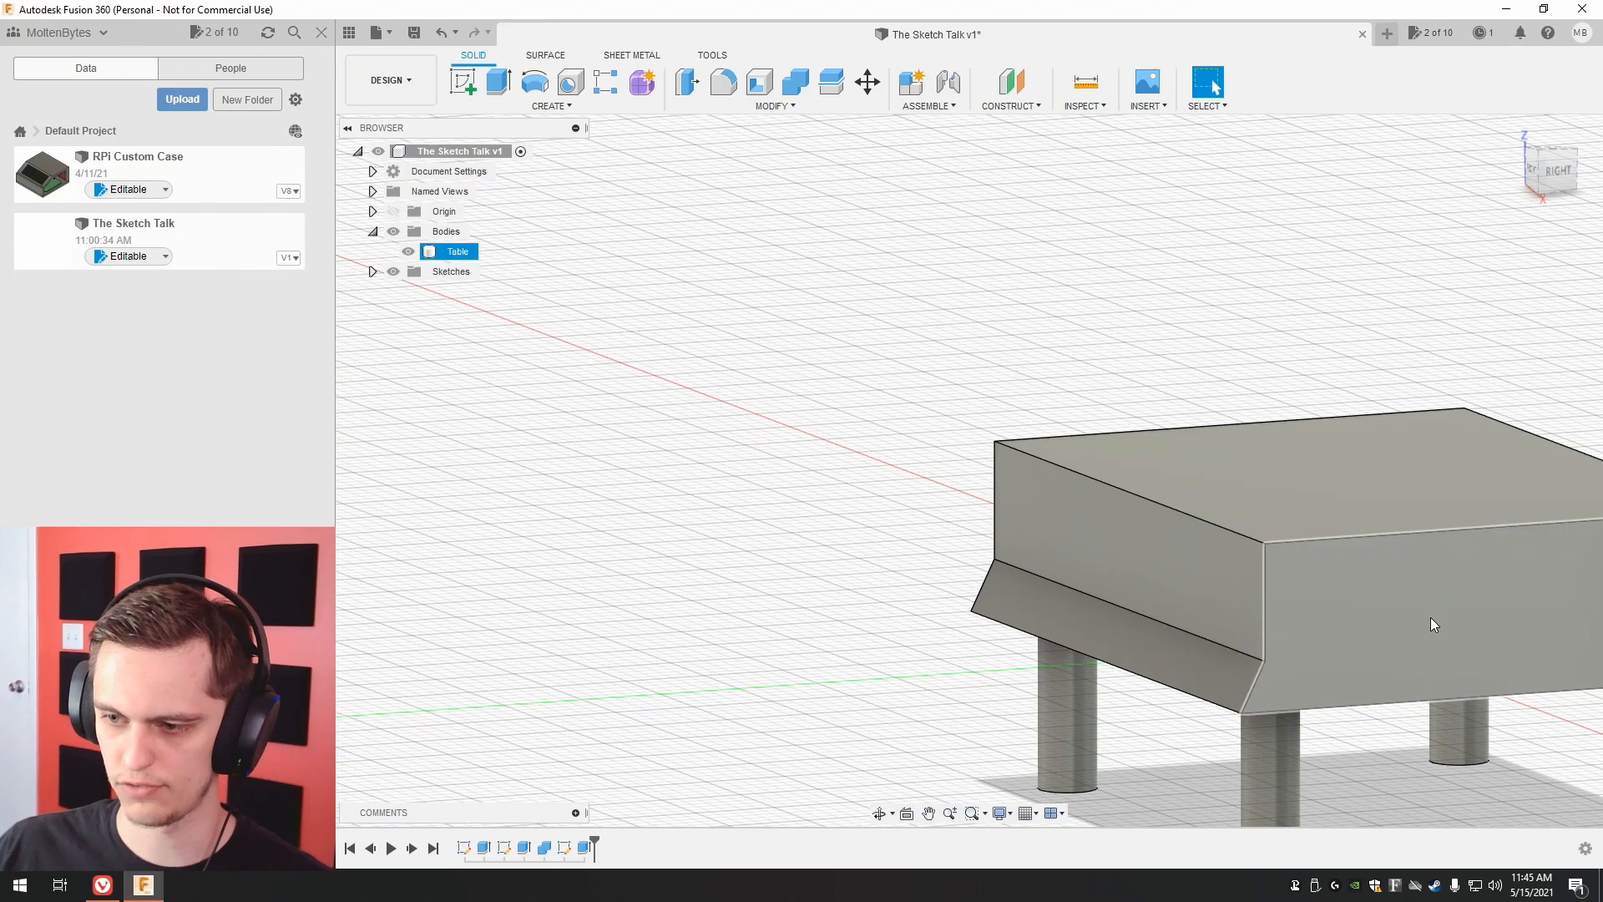
middle_click_drag(816, 476, 623, 420)
left_click(1537, 163)
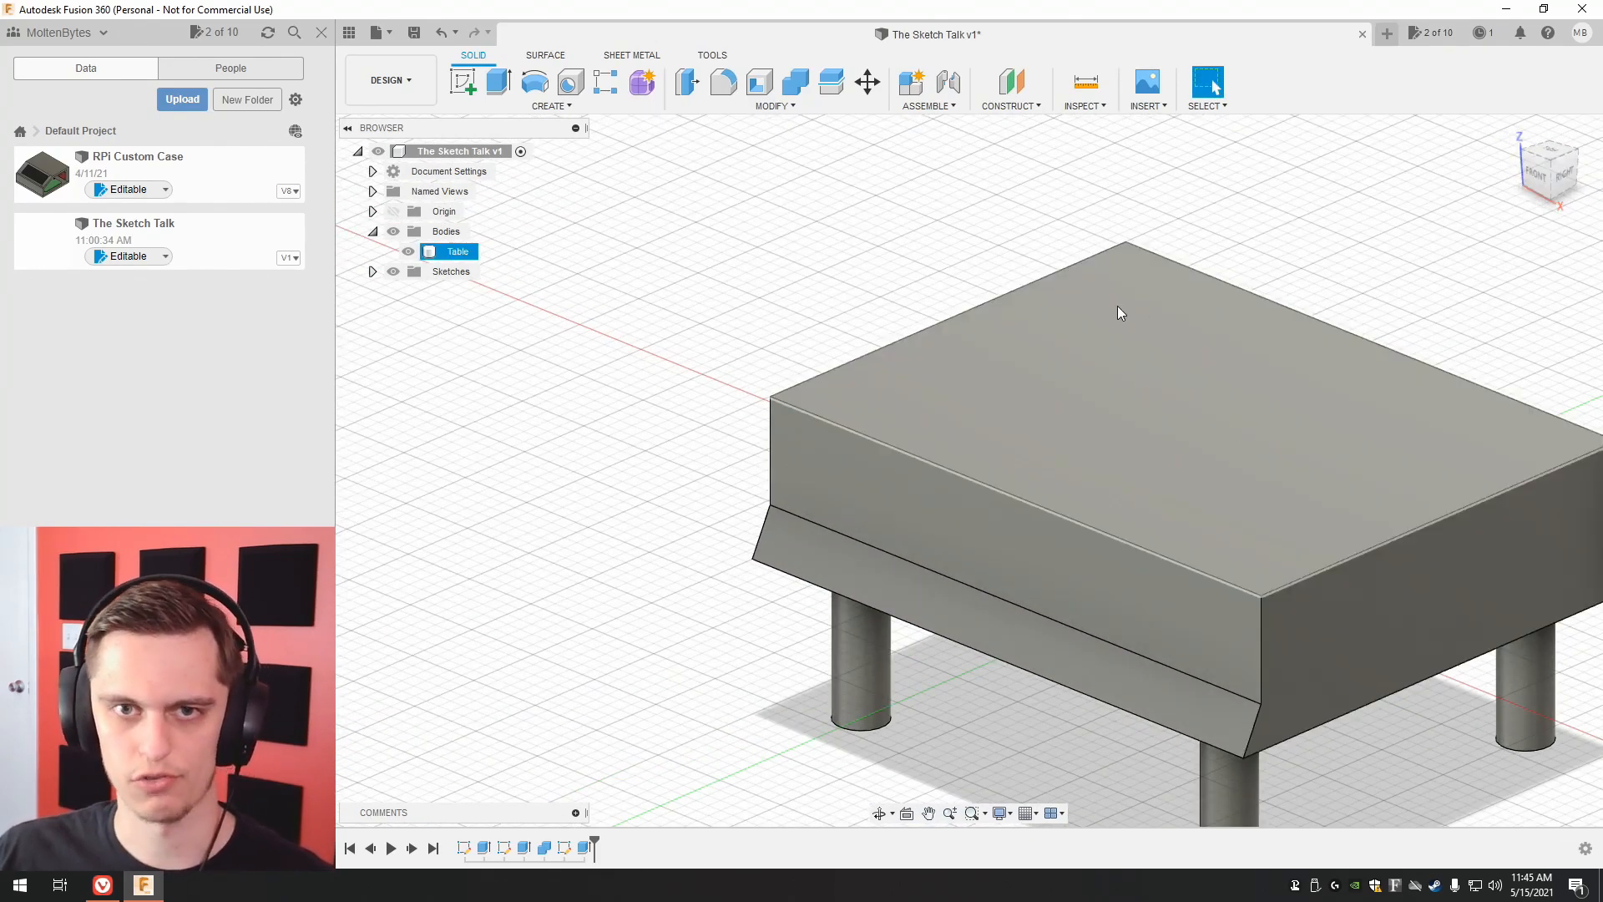
key("ctrl+z")
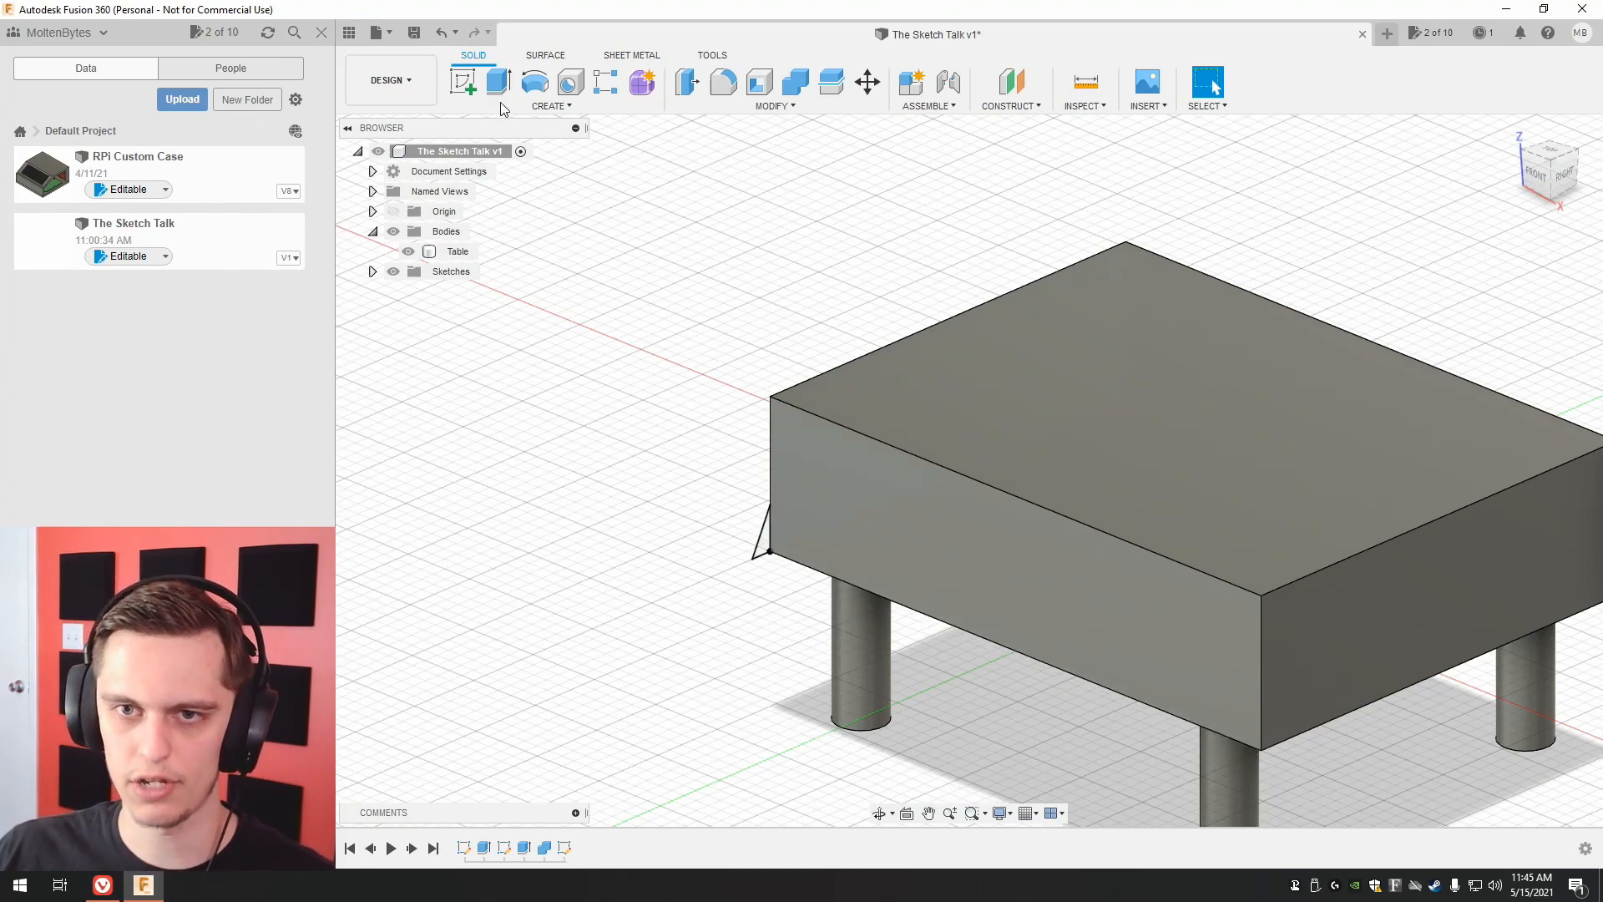
Preview a single-path sweep of the triangular profile along the tabletop's lower front edge, without keeping it.
left_click(549, 105)
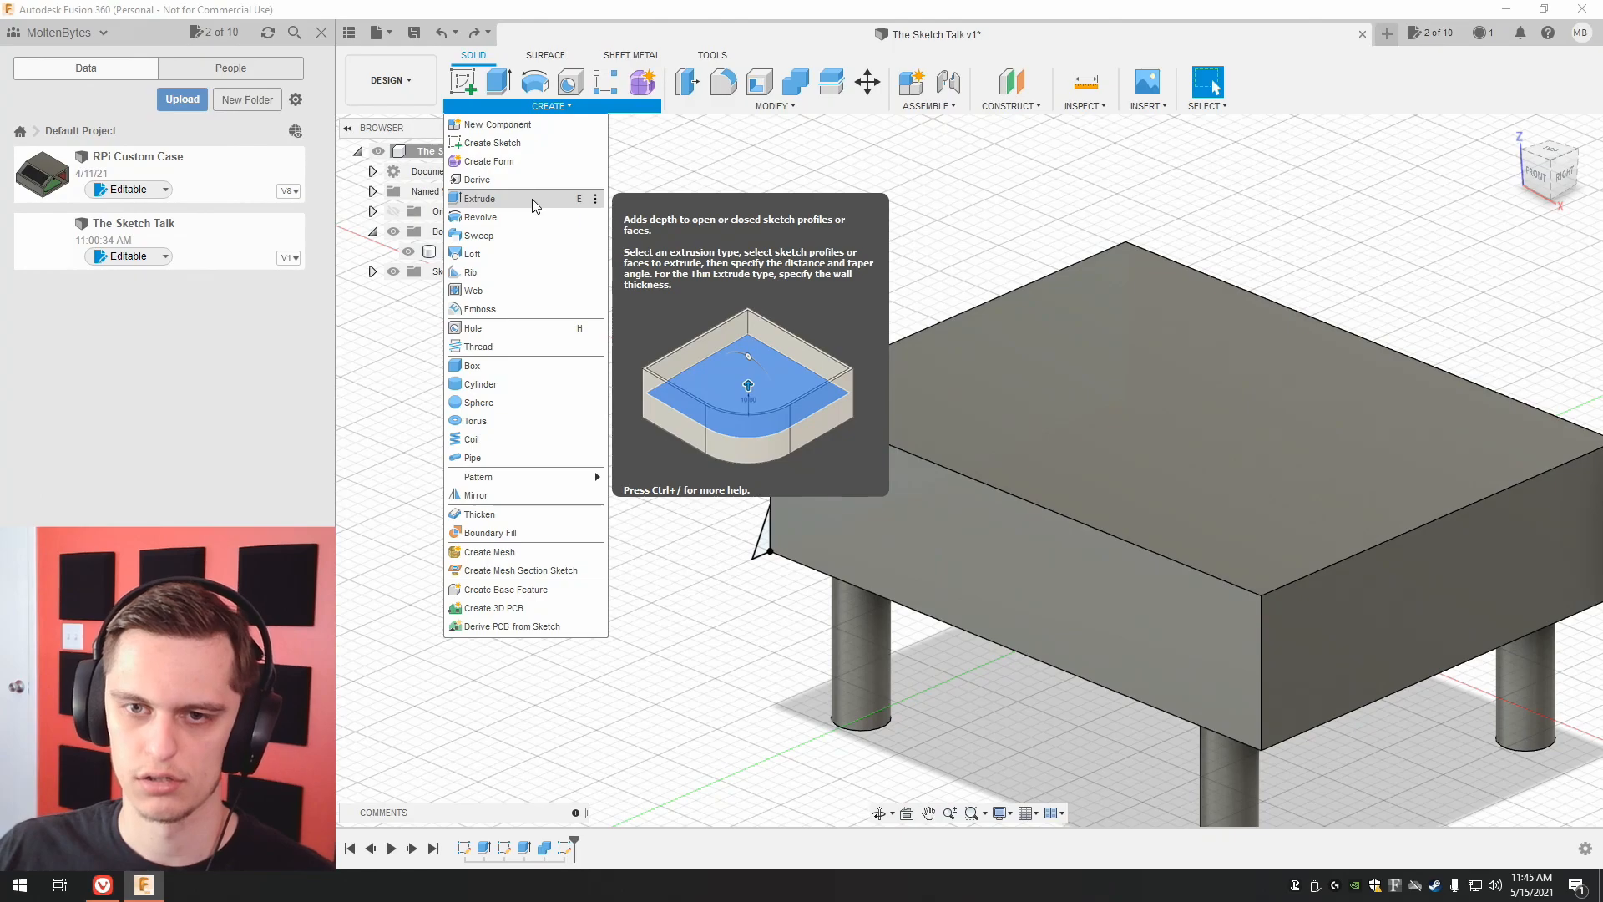
left_click(527, 242)
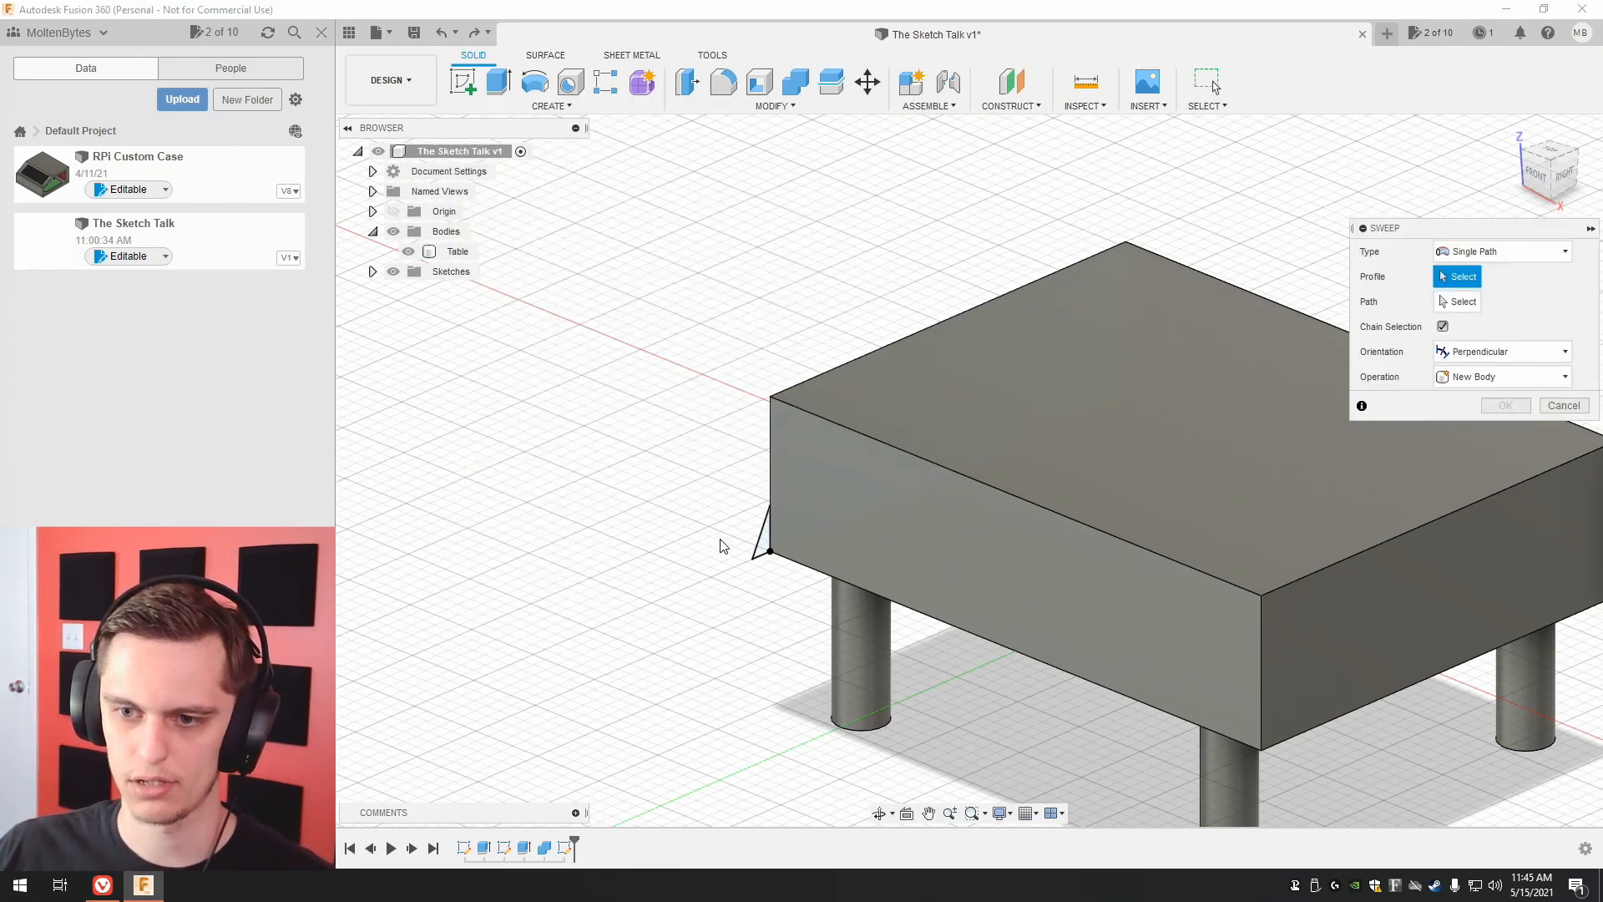
left_click(762, 544)
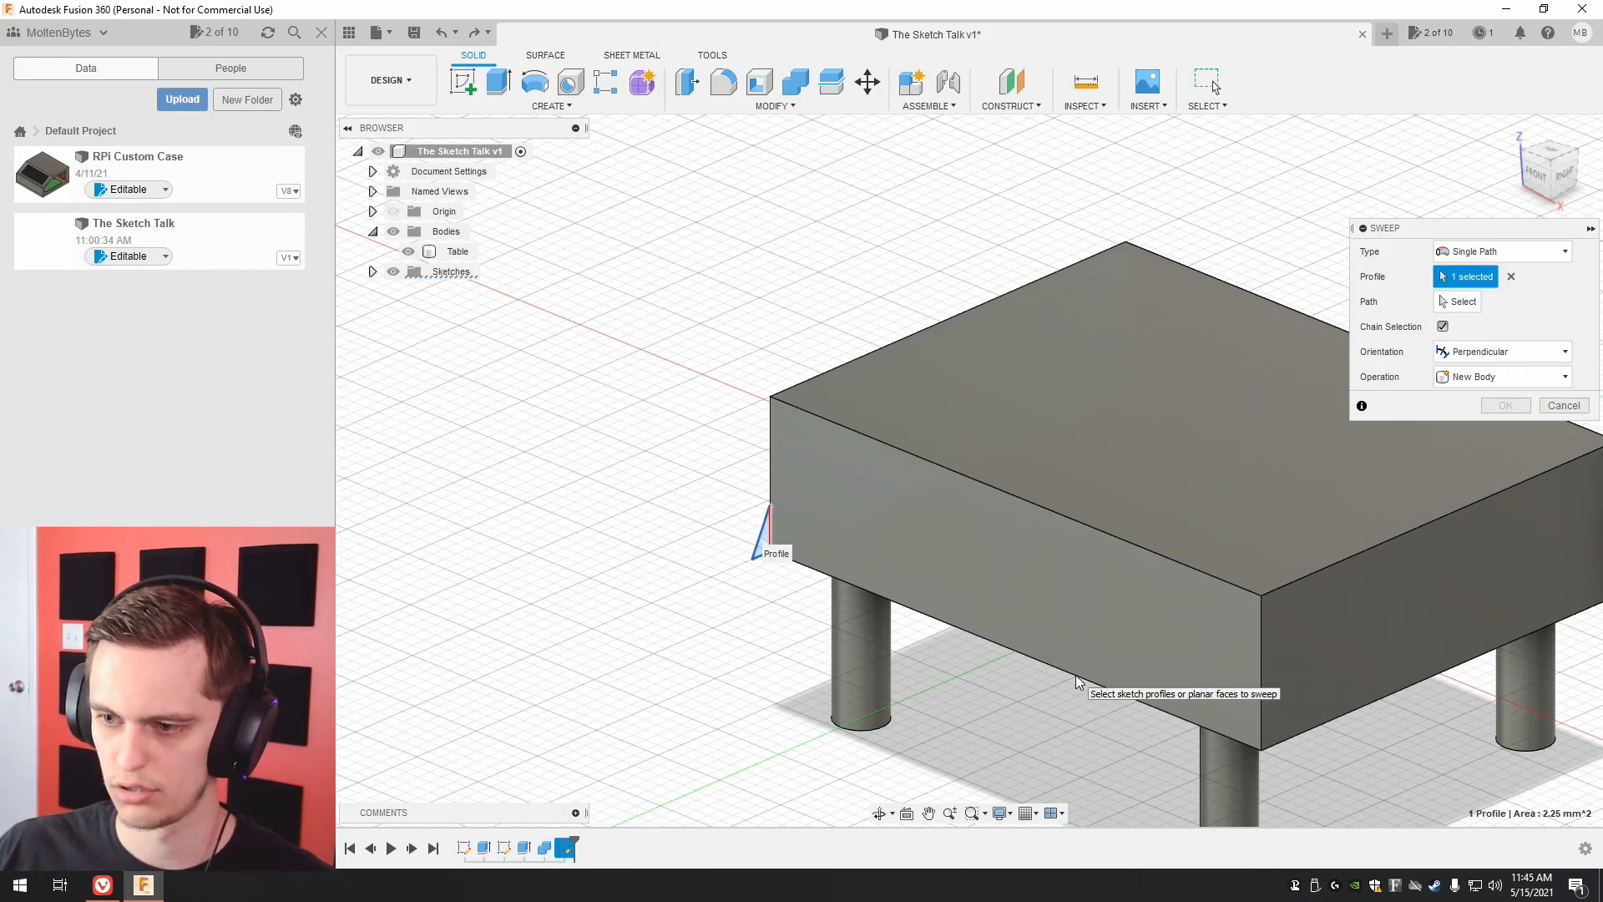
left_click(1457, 301)
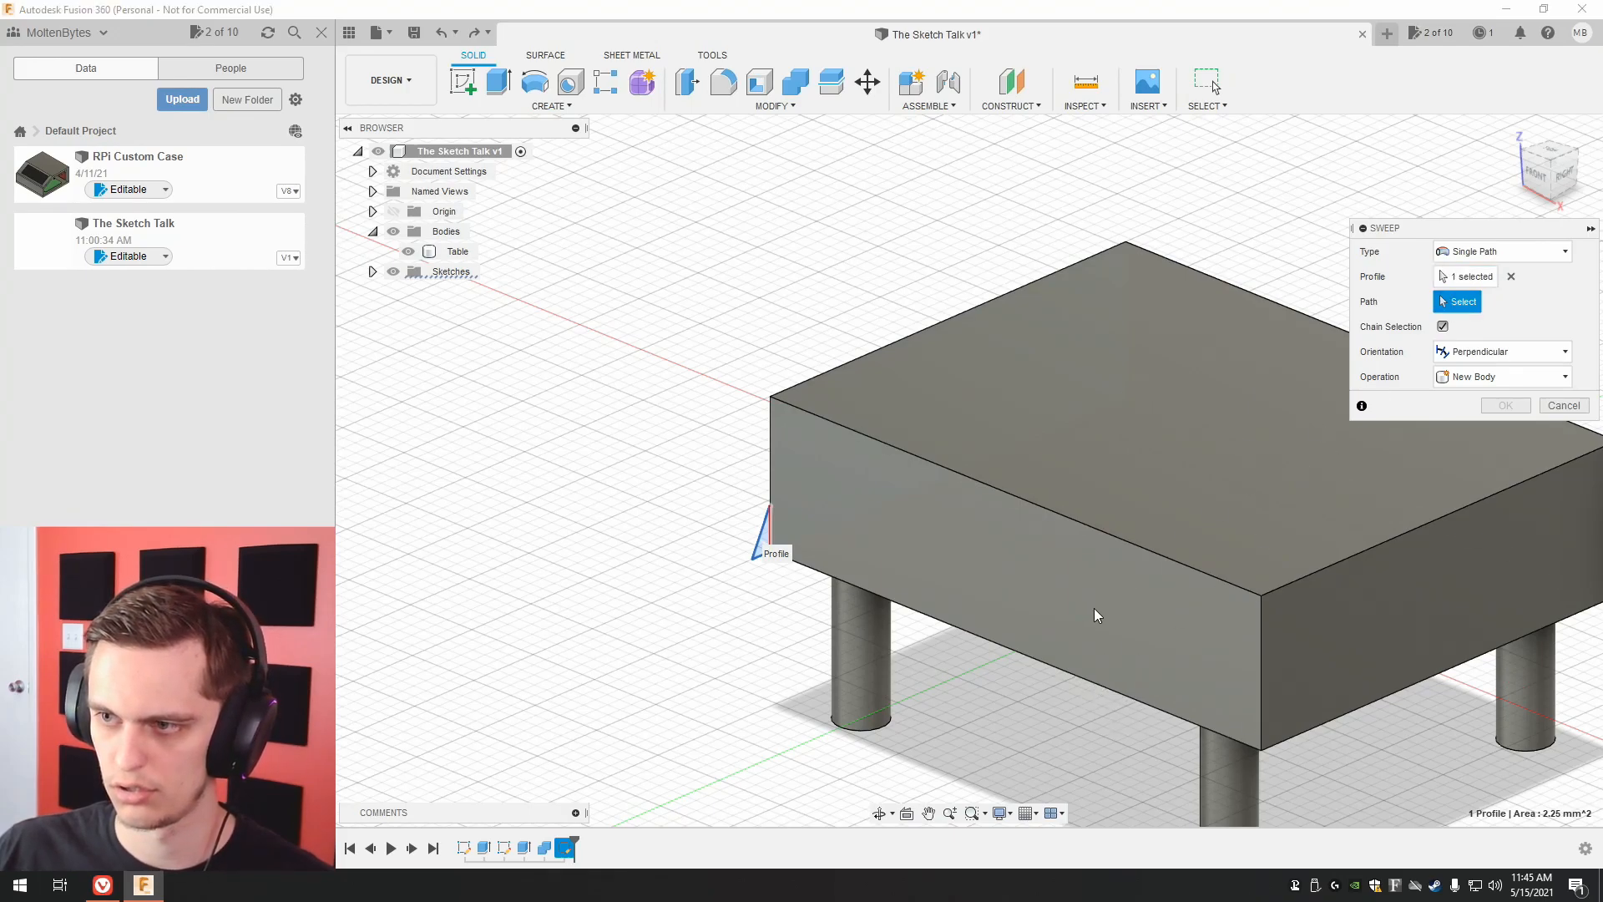
left_click(1022, 662)
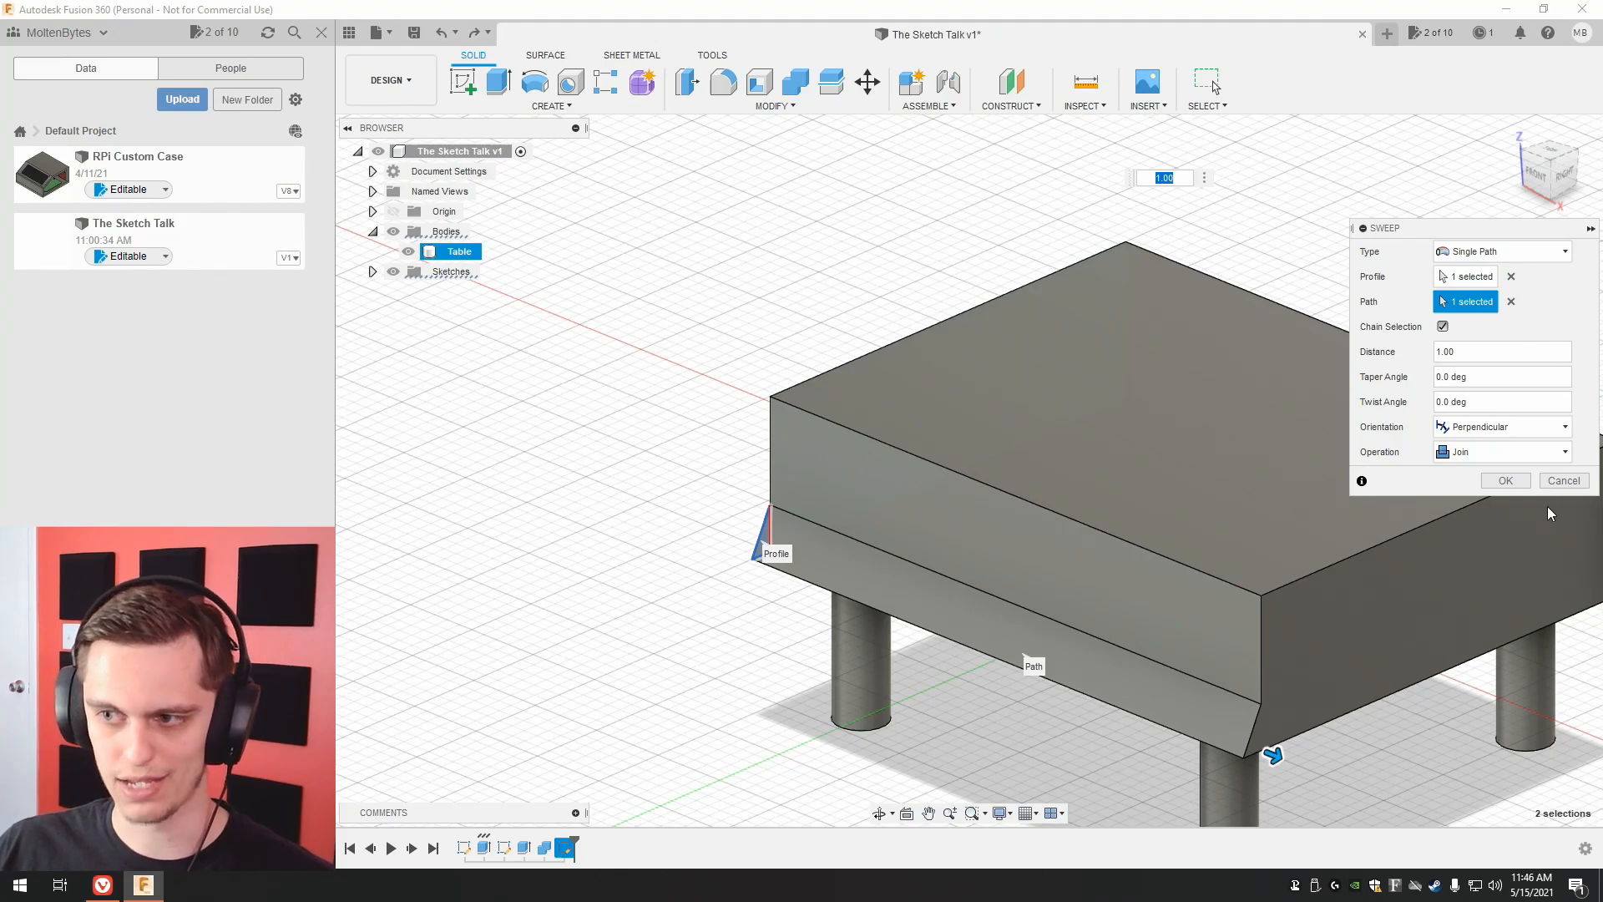
left_click(1555, 482)
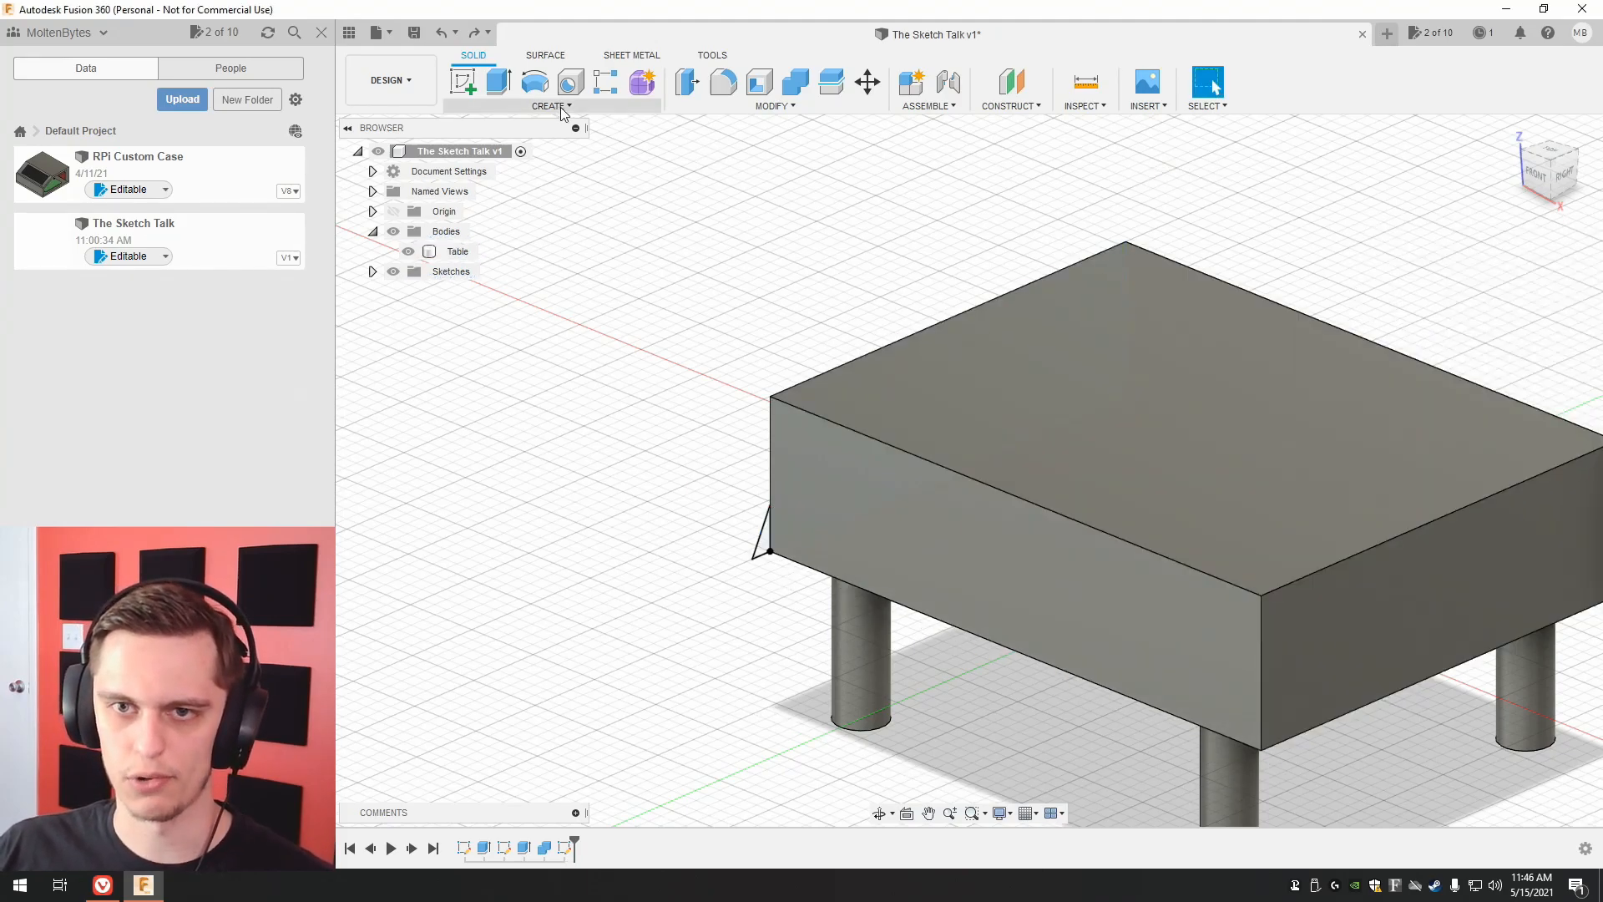
Extrude the triangular profile again by -40 mm along the tabletop's front face, joined to the table.
left_click(499, 83)
left_click(763, 541)
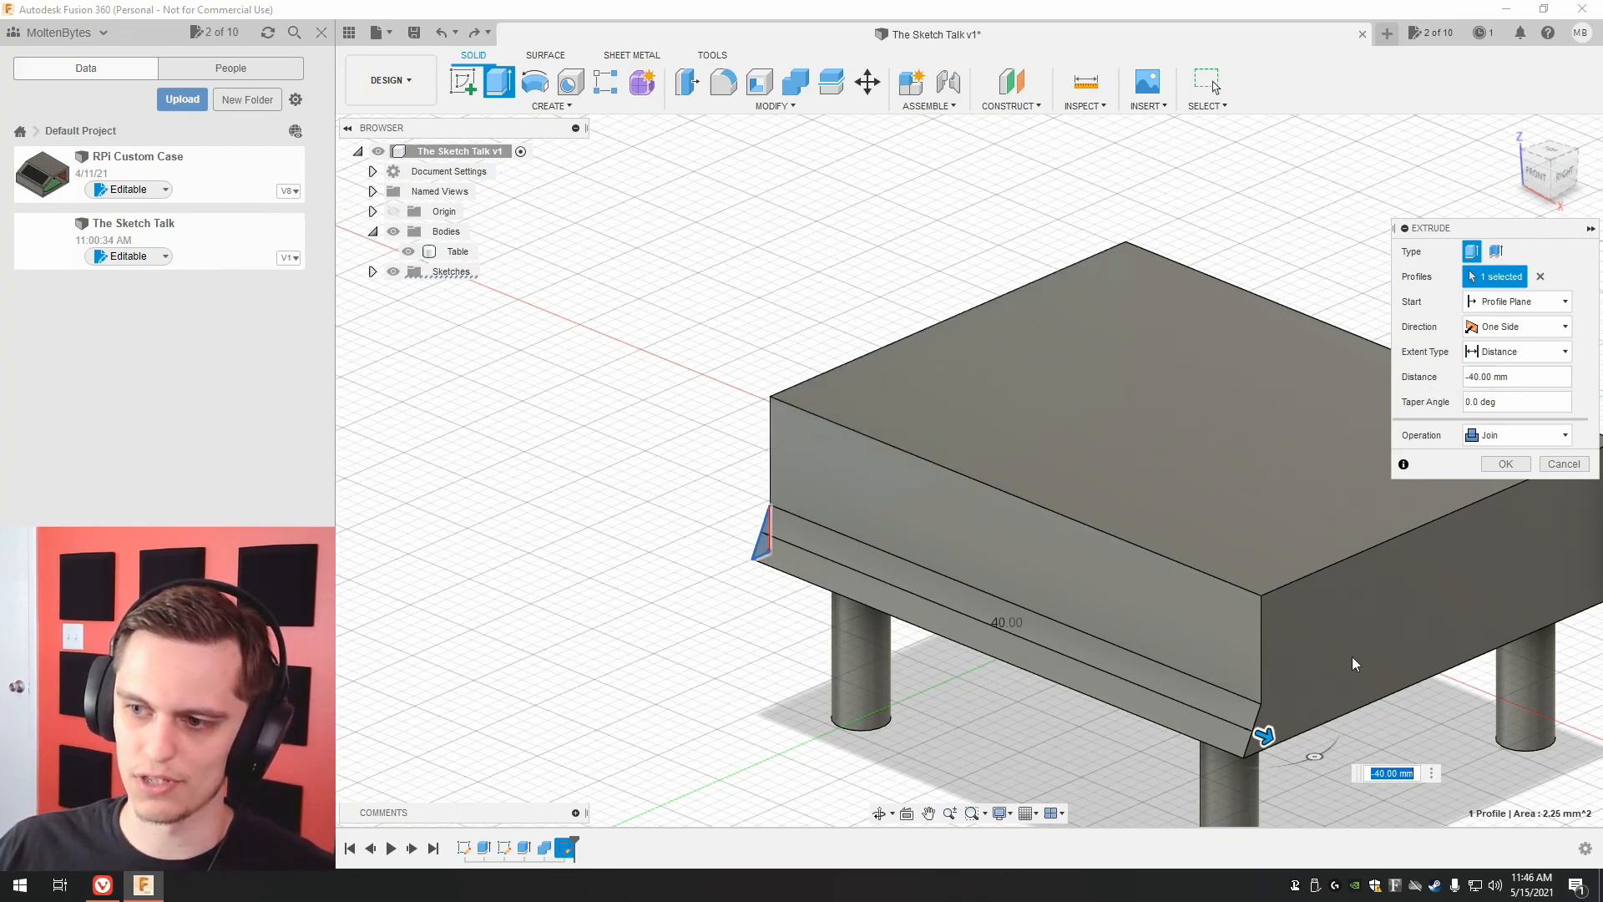
left_click(1507, 464)
Set the base sketch's horizontal width to 30 mm to test the extruded trim, and undo the width change and the extrusion.
right_click(464, 847)
left_click(518, 673)
double_click(1145, 632)
type("30")
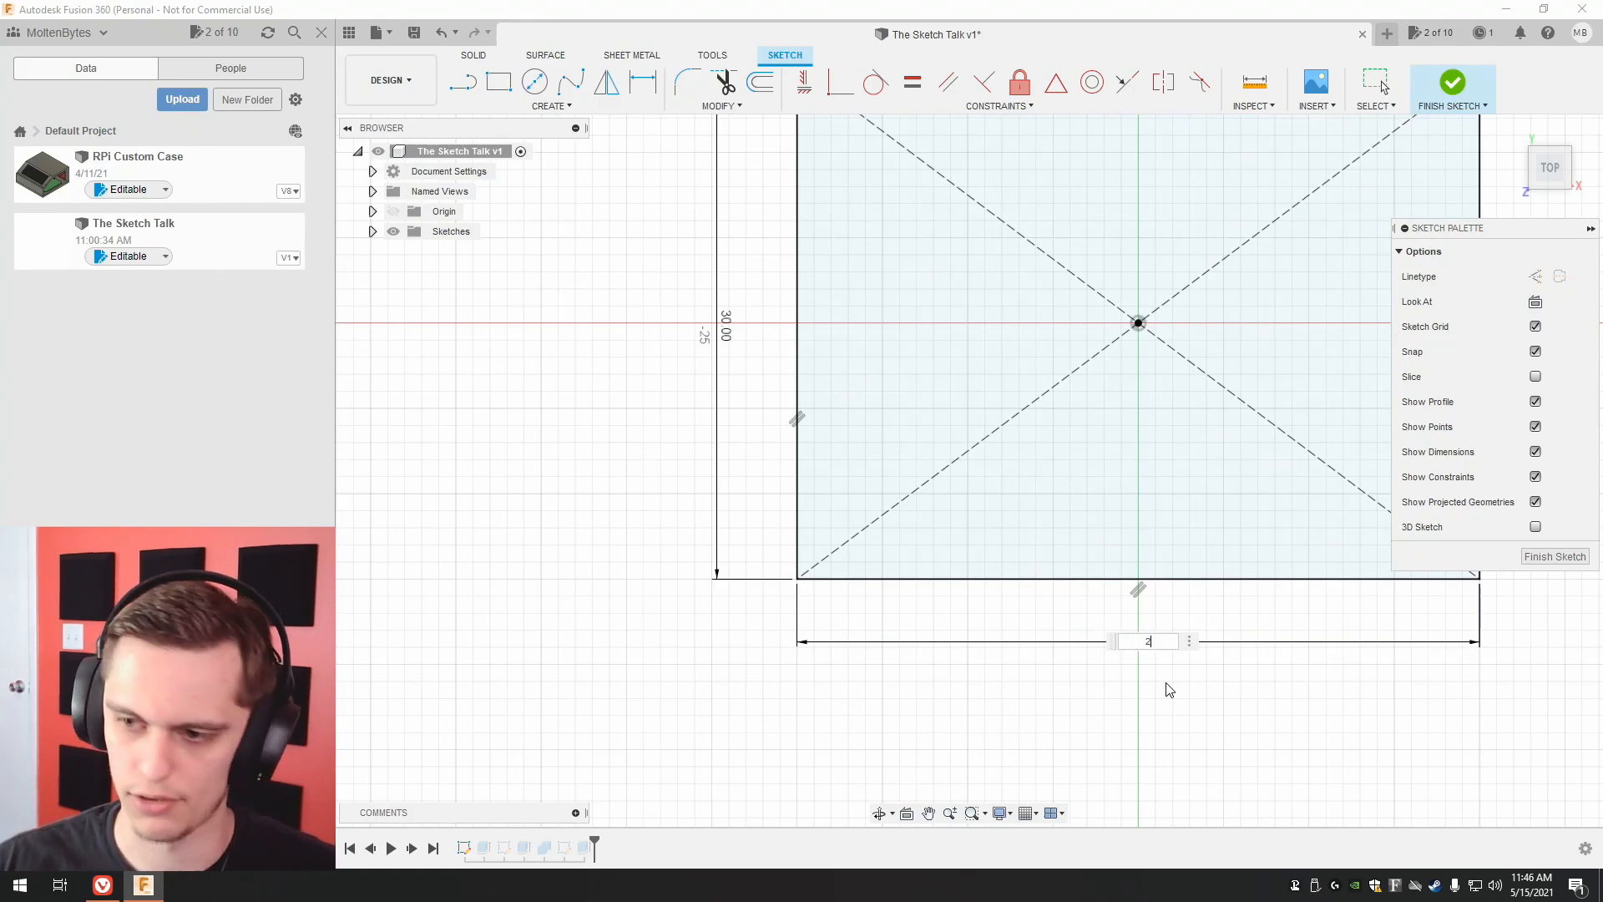
key("Return")
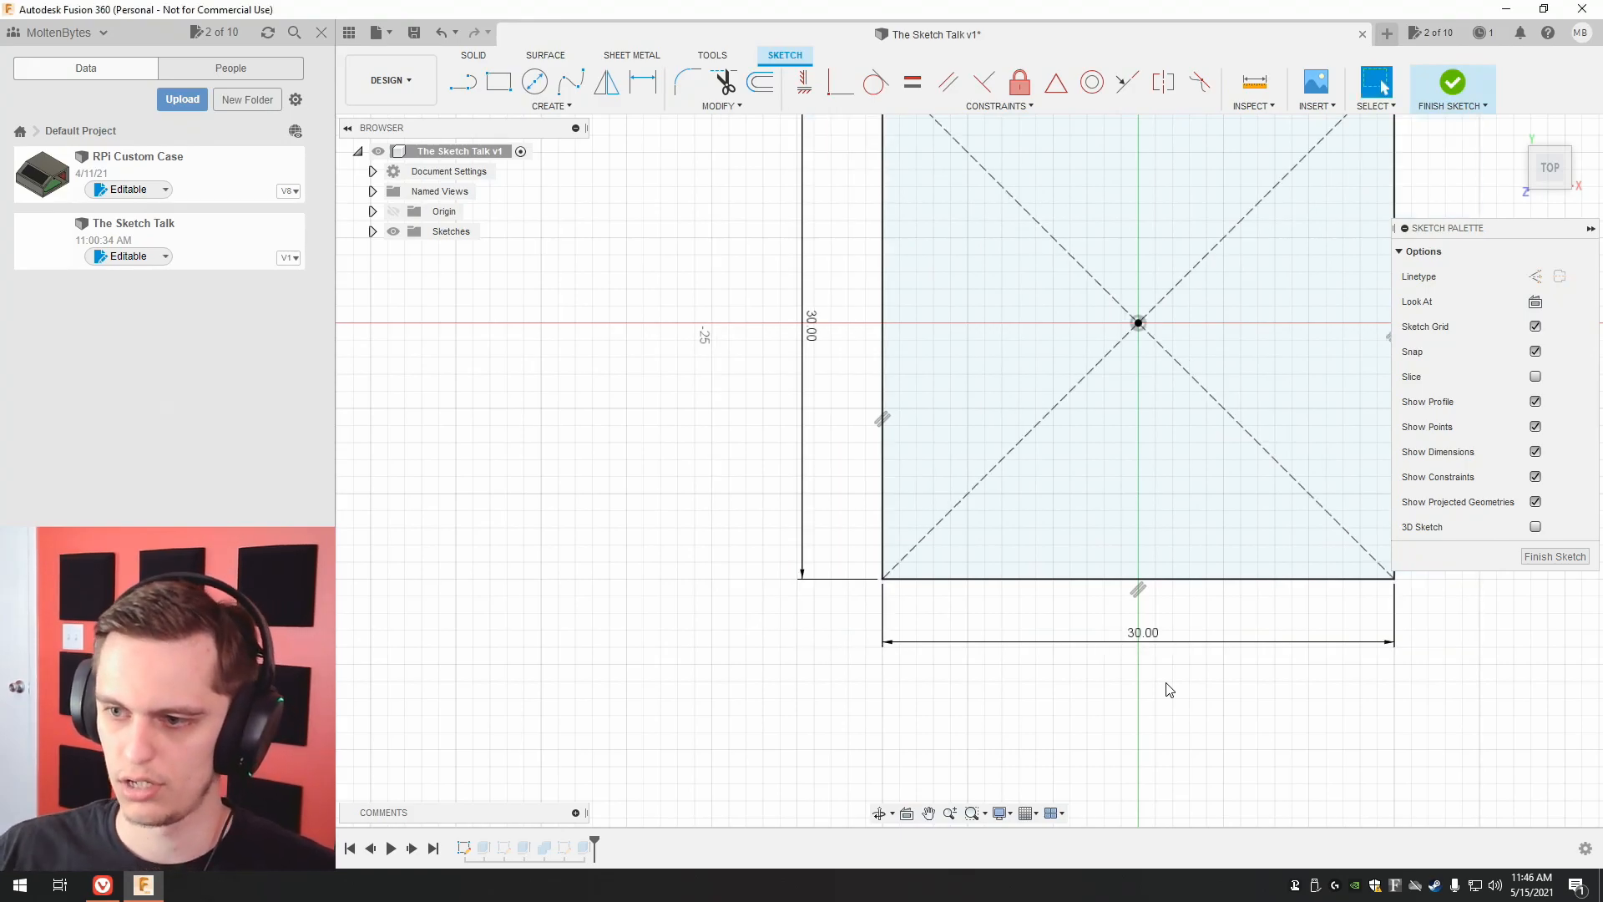
left_click(1553, 556)
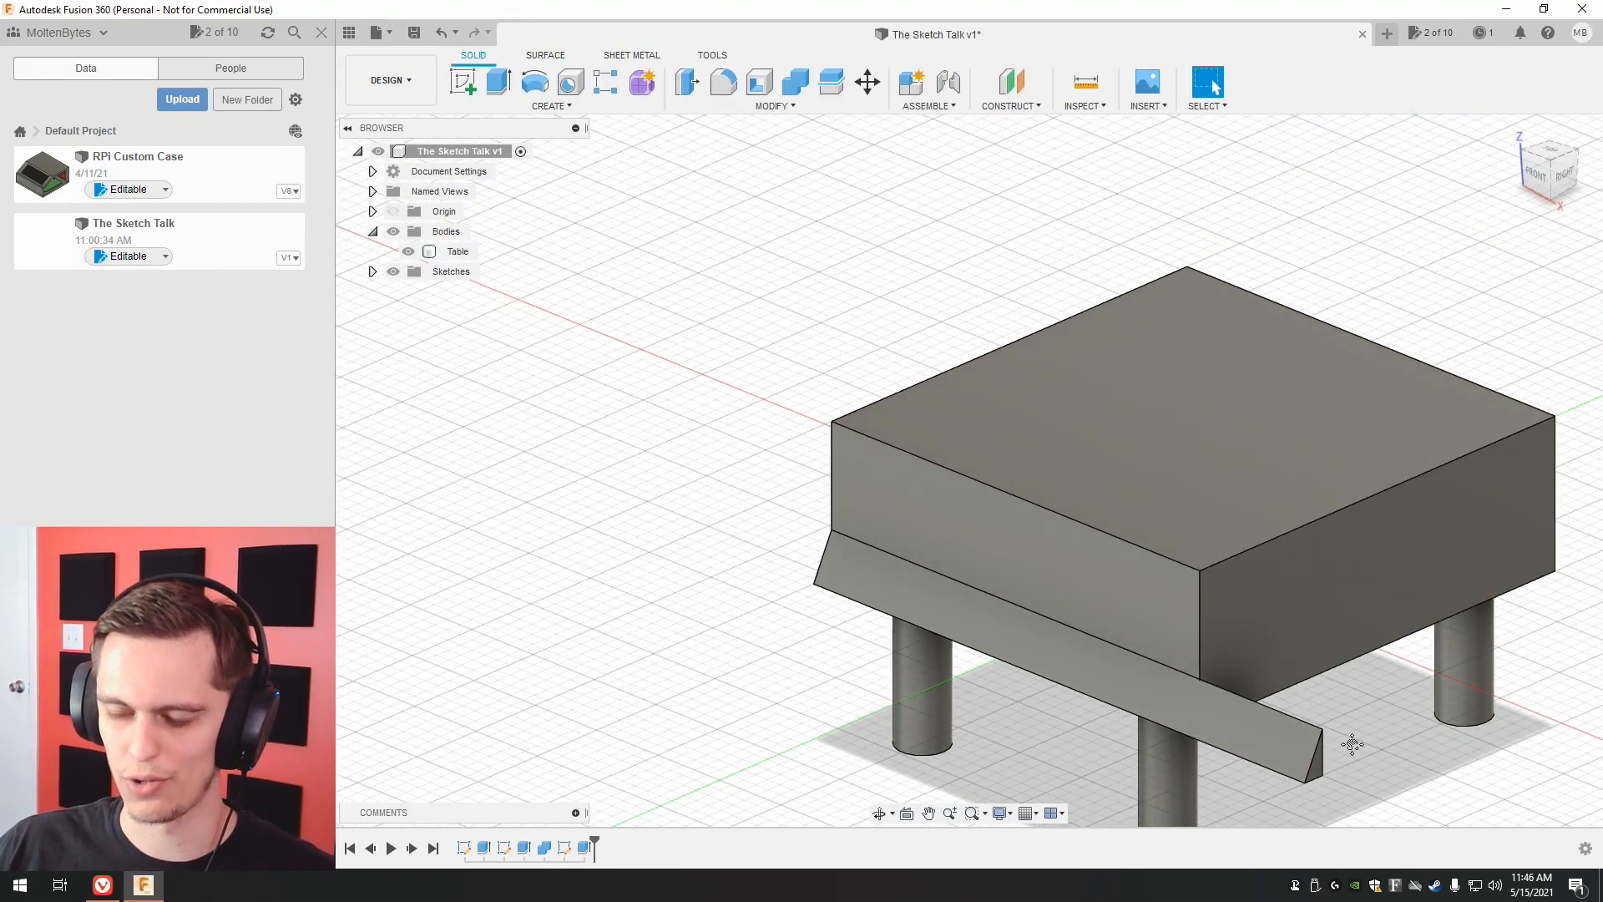
middle_click_drag(1354, 746, 1253, 683)
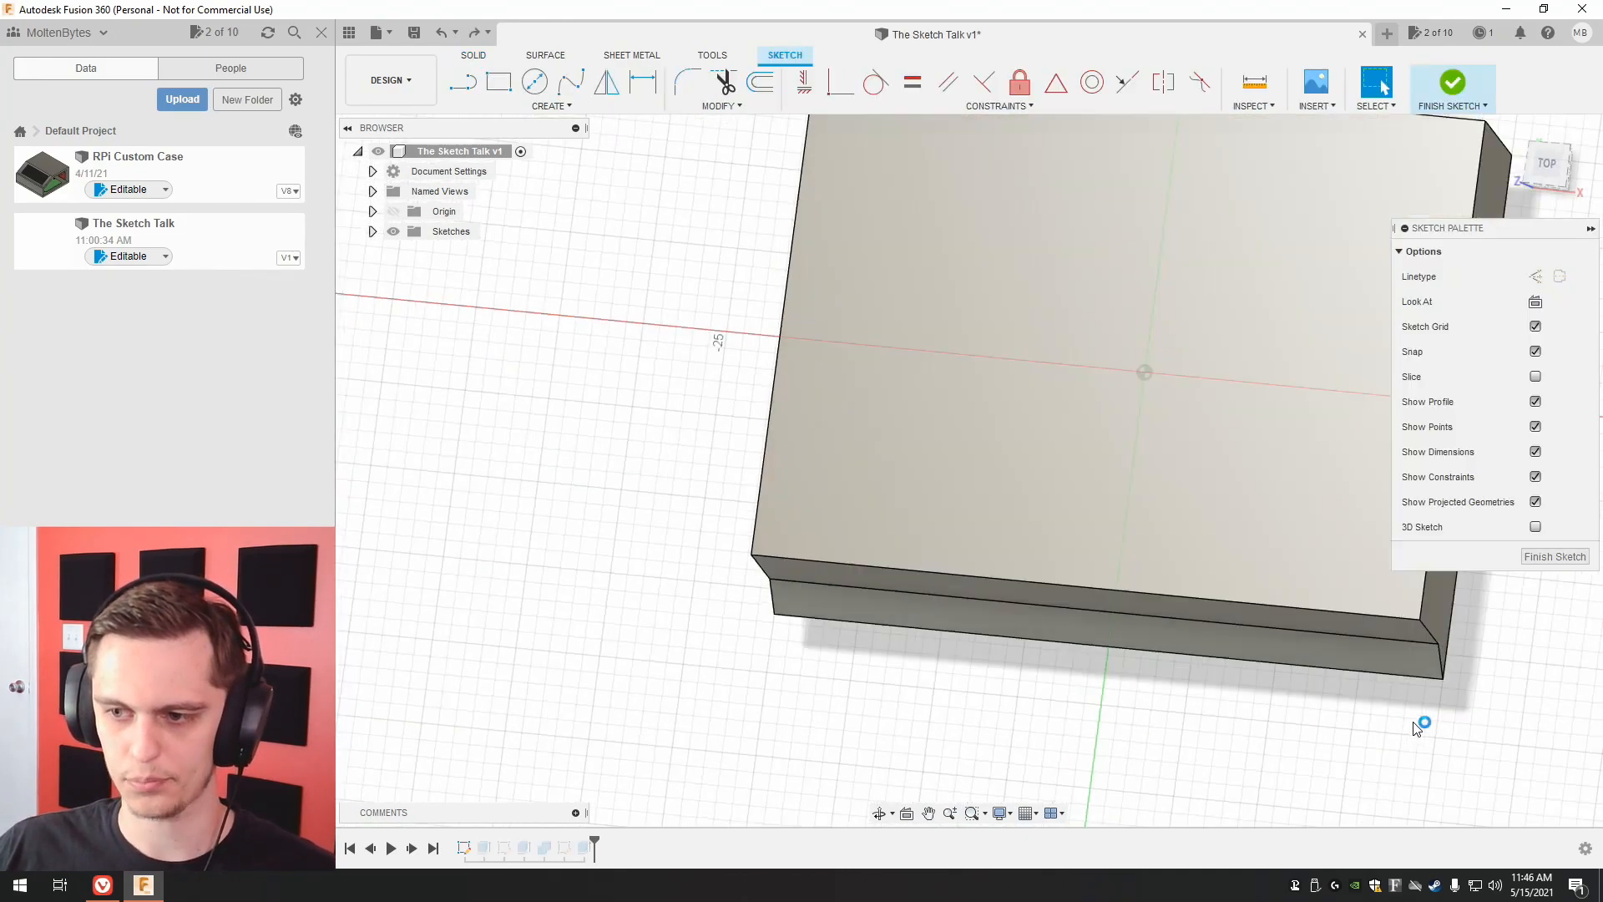
key("ctrl+z")
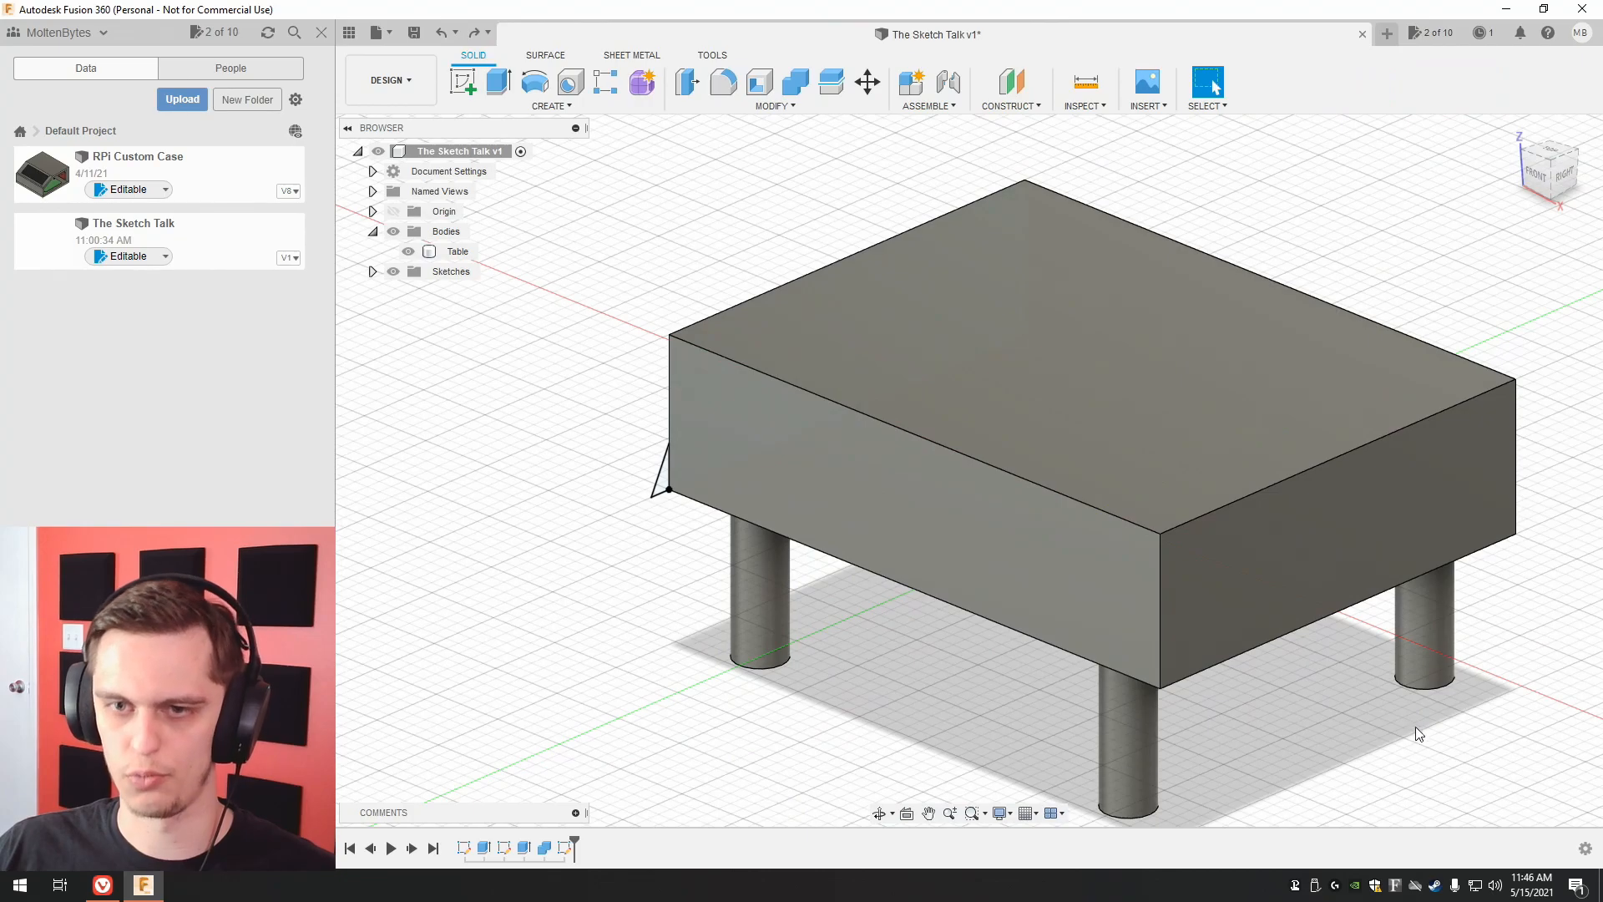
Sweep the triangular profile along the tabletop's lower front edge as a single path, joined to the table.
left_click(523, 106)
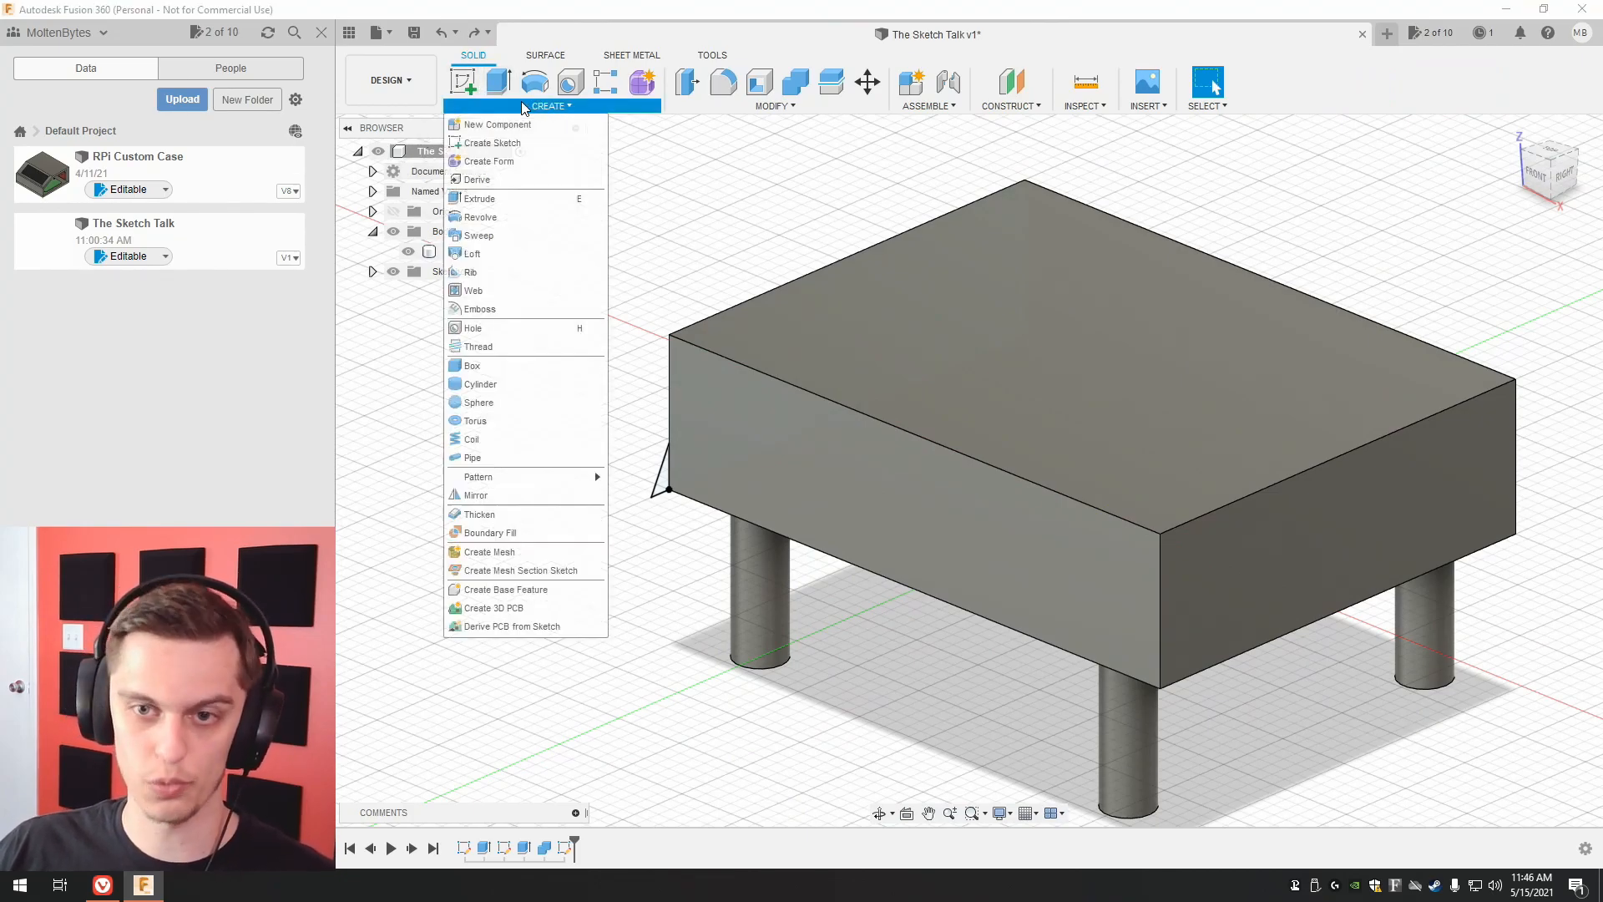
left_click(504, 241)
left_click(659, 472)
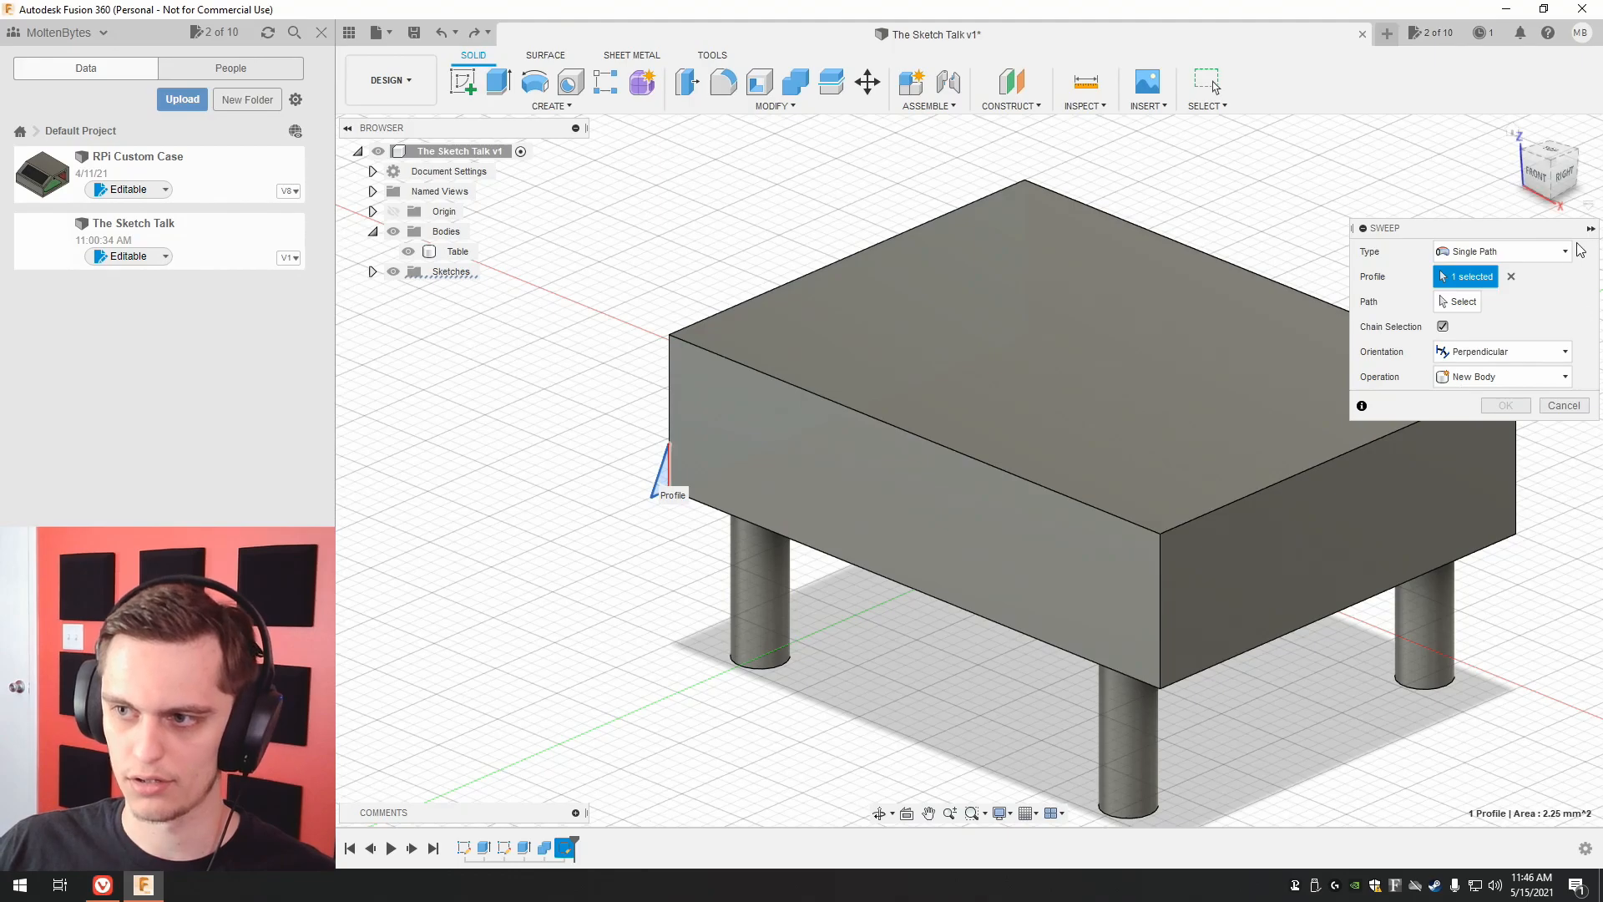
left_click(1458, 301)
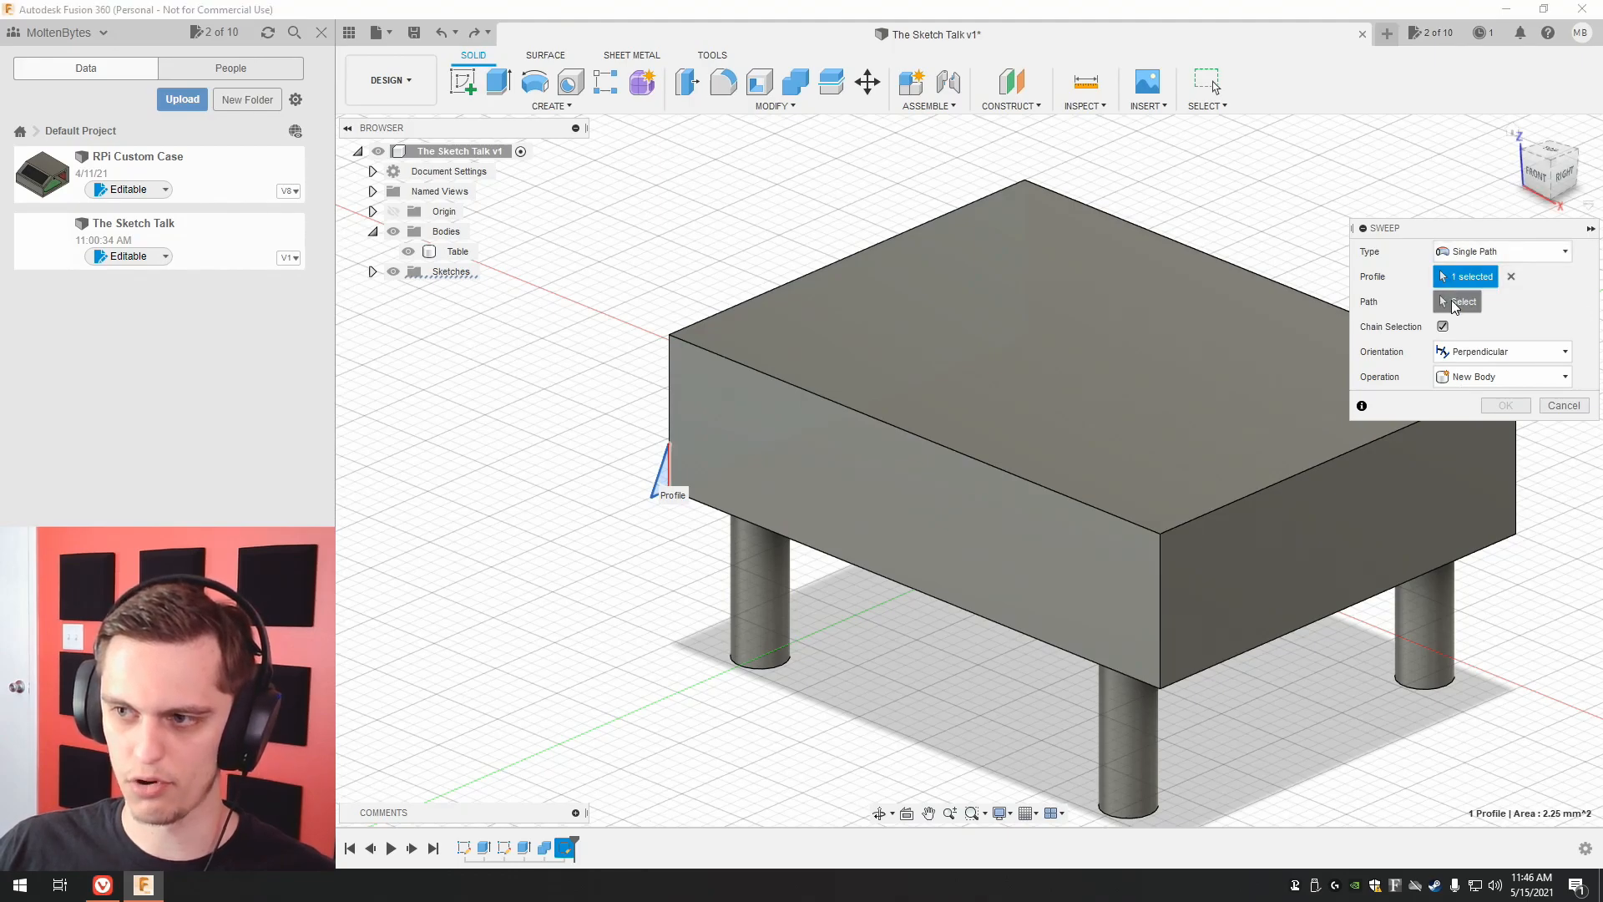
left_click(915, 585)
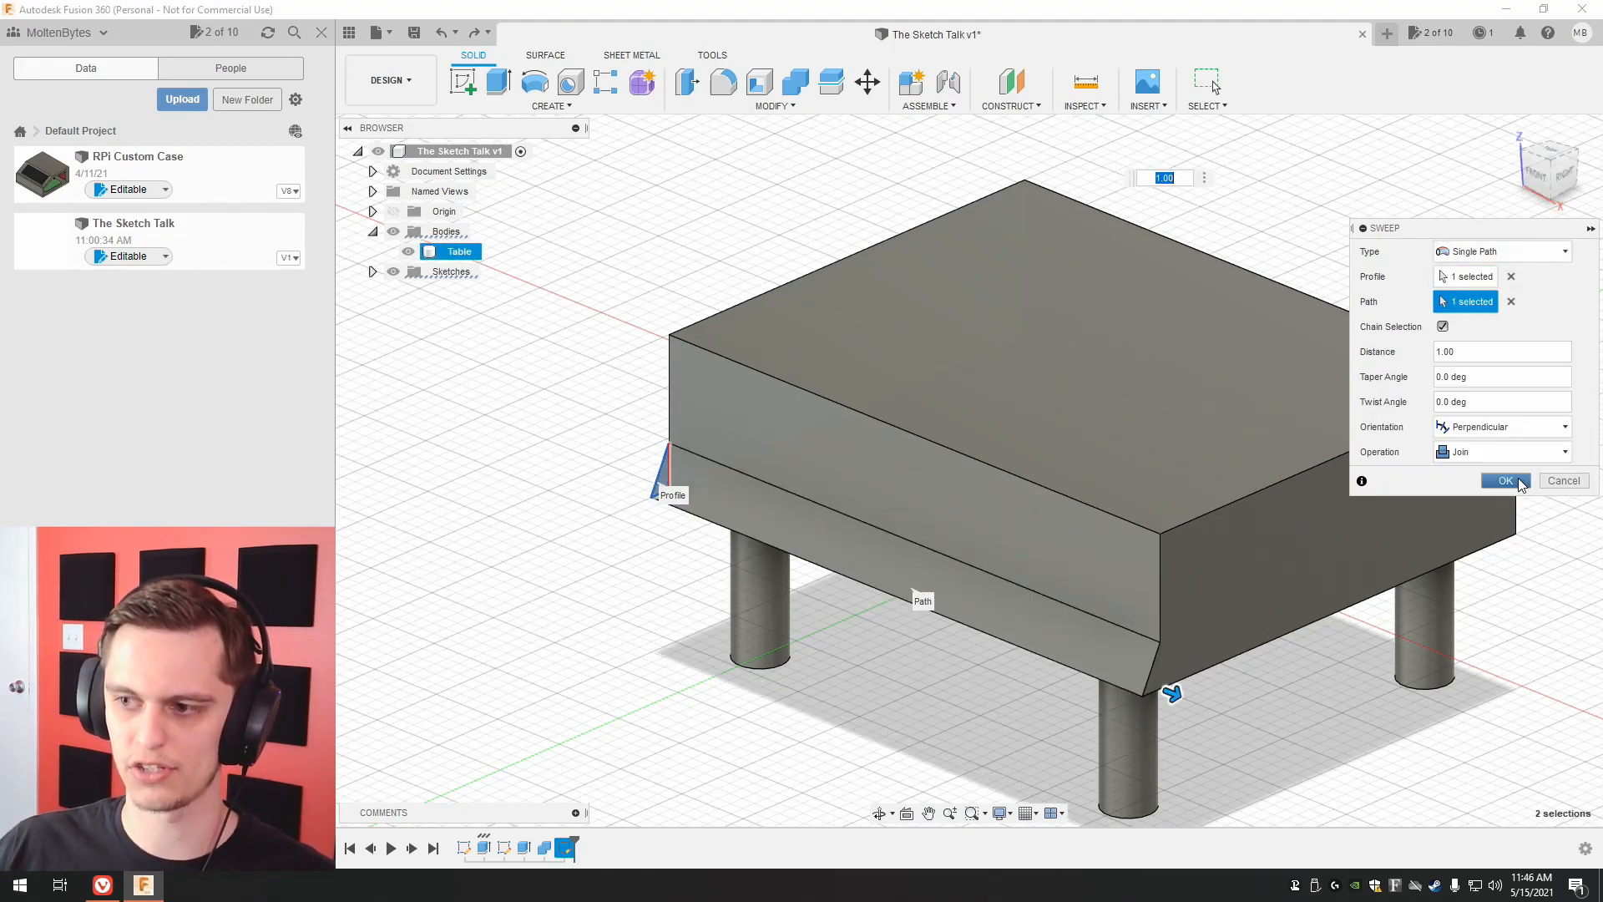
left_click(1508, 481)
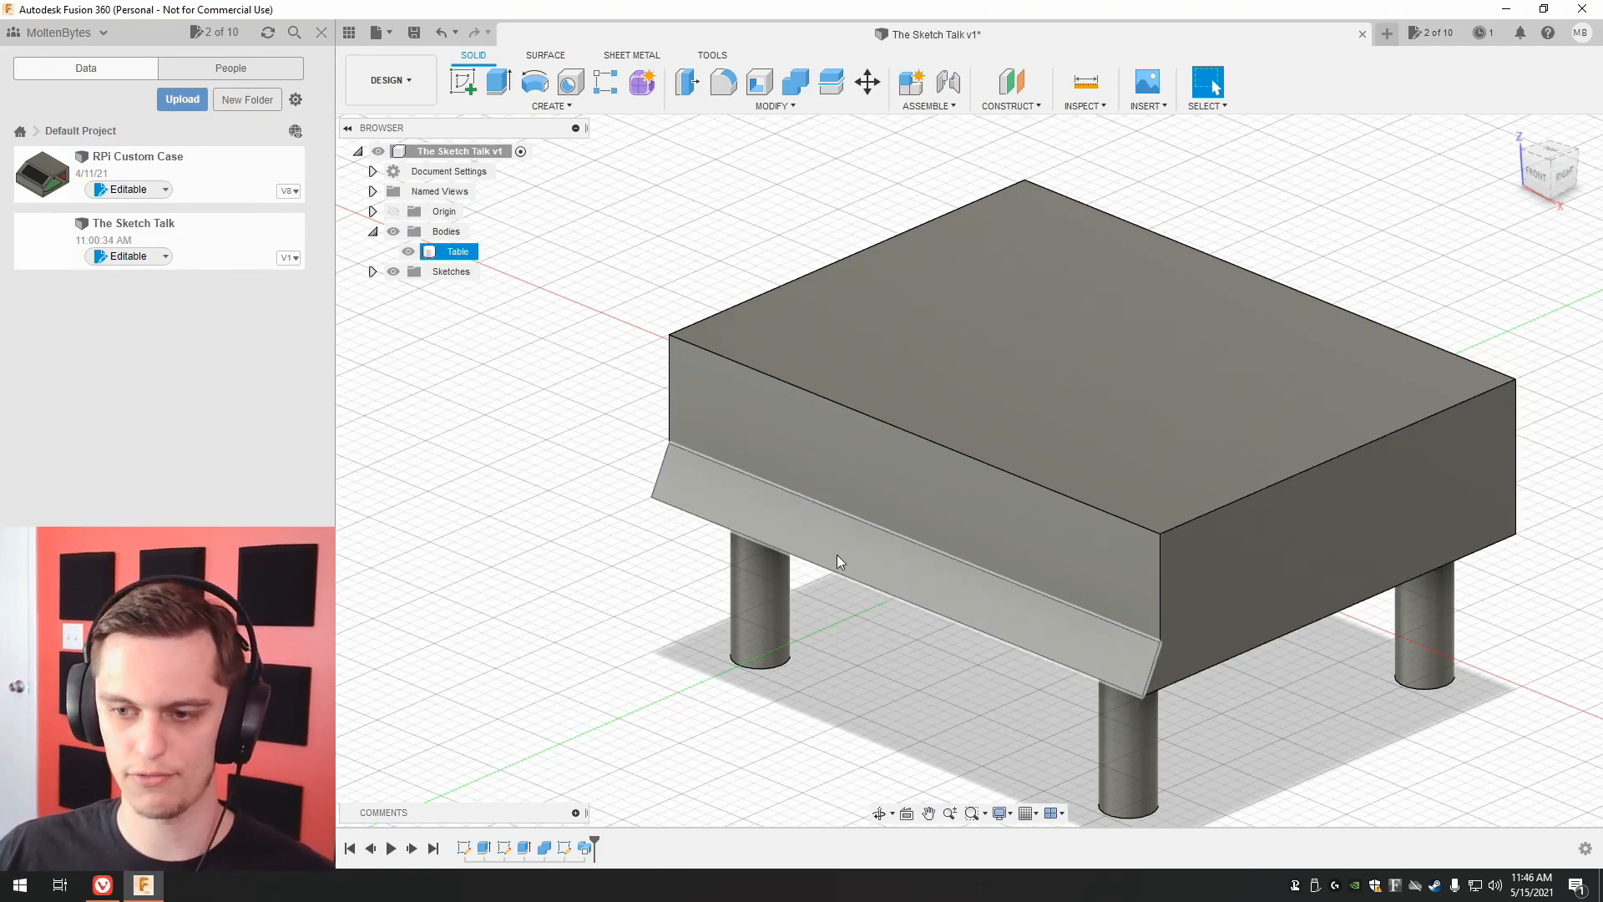
left_click(684, 534)
Set the base sketch's horizontal width to 30 mm and finish the sketch to check how the swept trim follows.
right_click(464, 847)
left_click(518, 672)
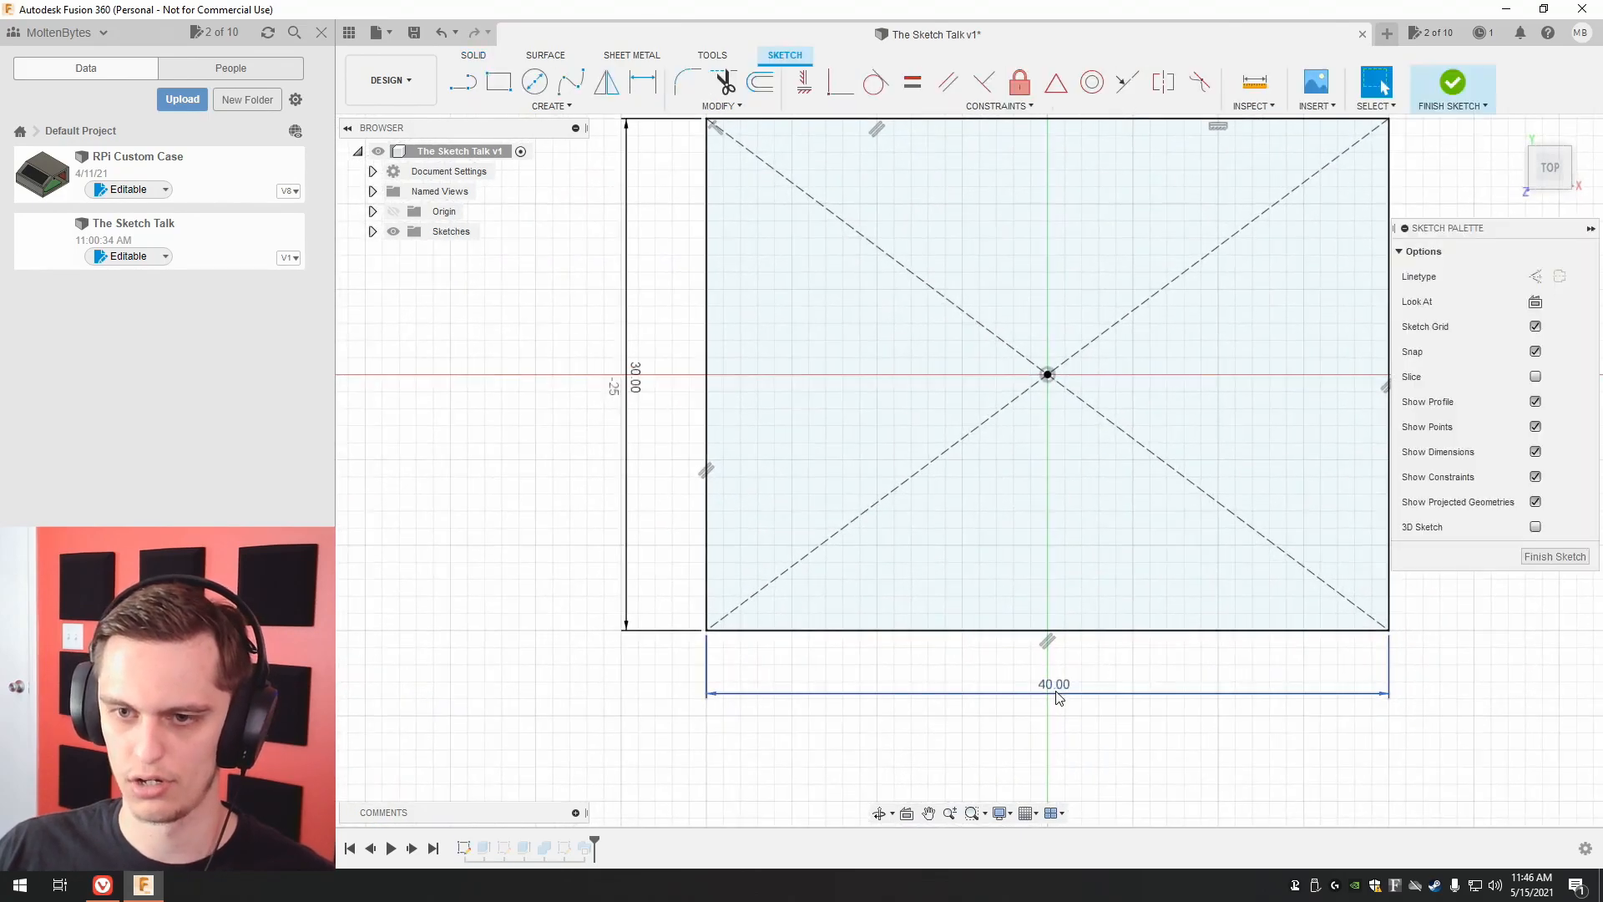
double_click(1055, 685)
type("30")
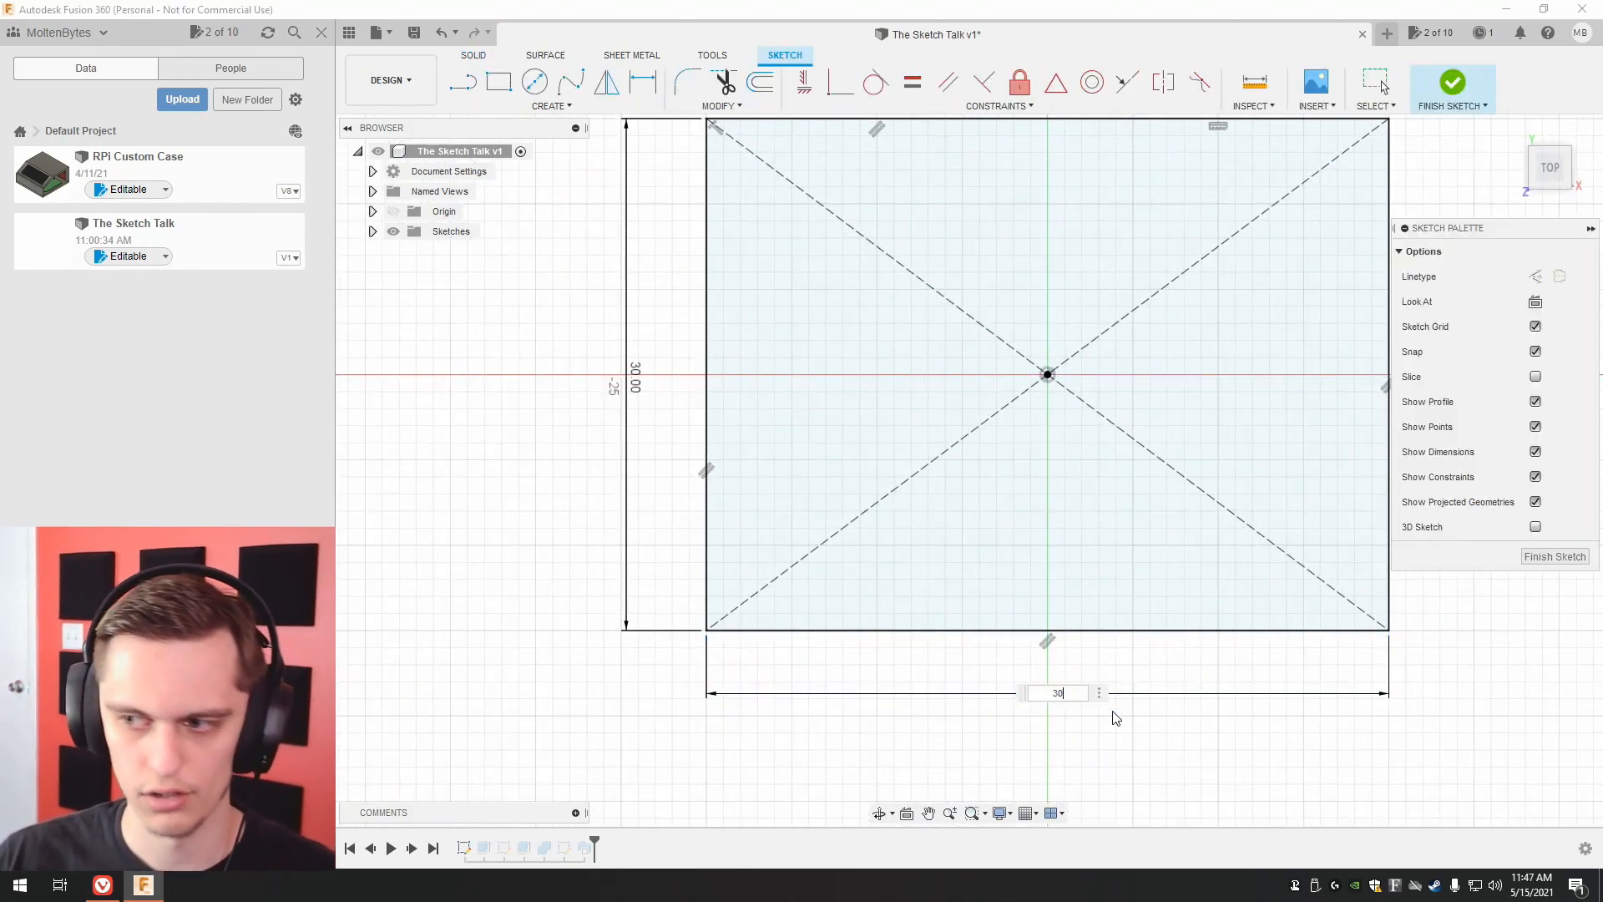
key("Return")
left_click(1528, 556)
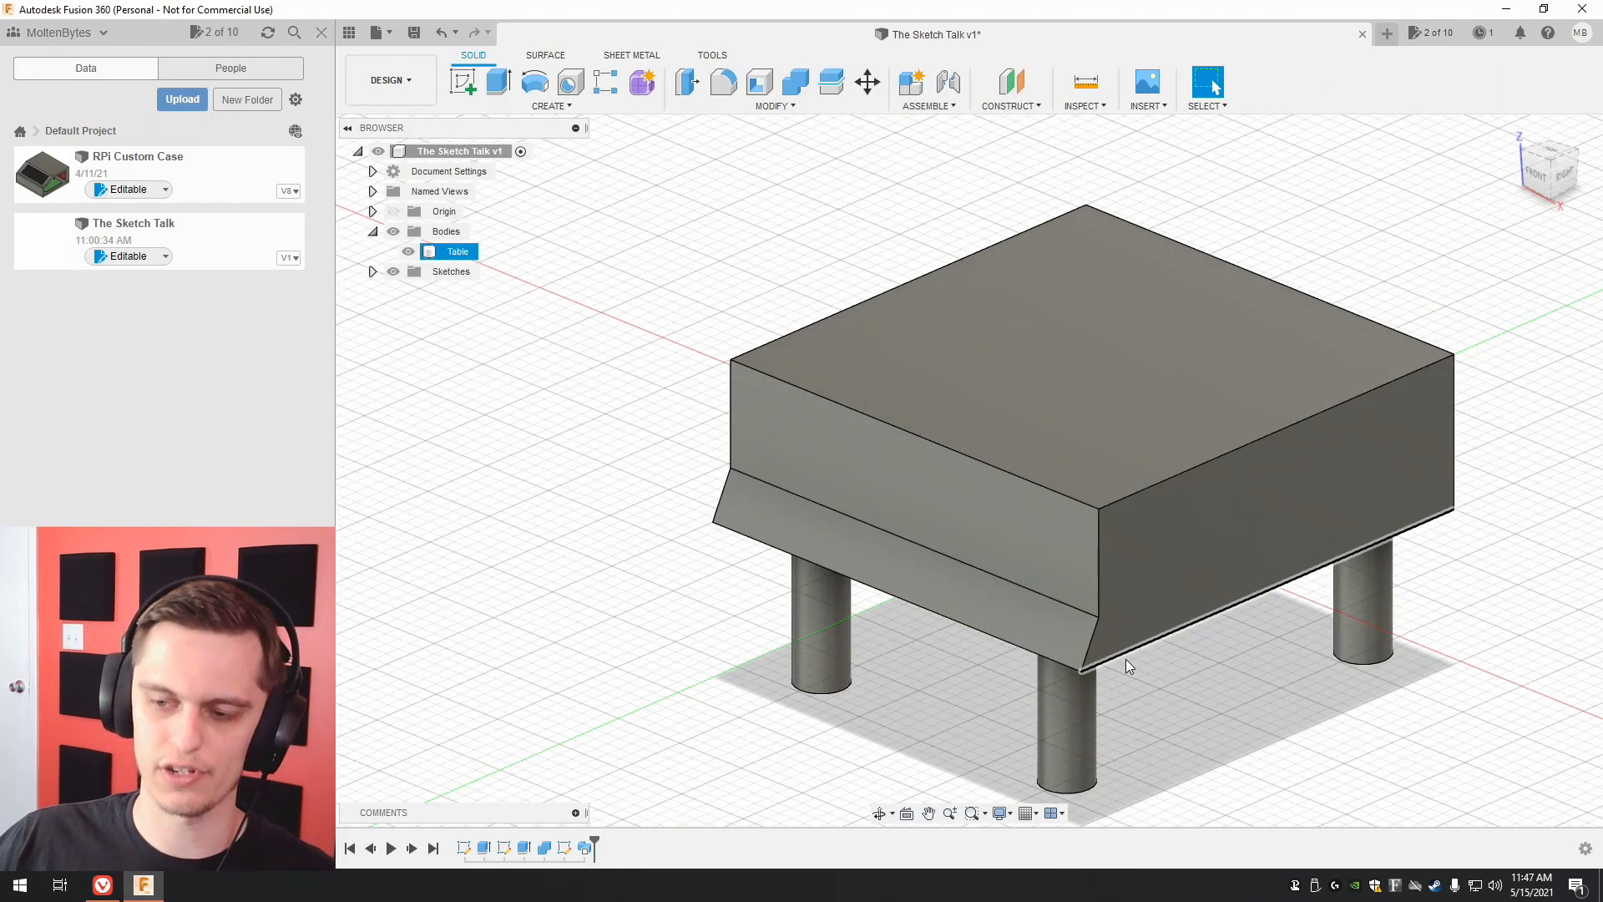
middle_click_drag(1224, 687, 1099, 638)
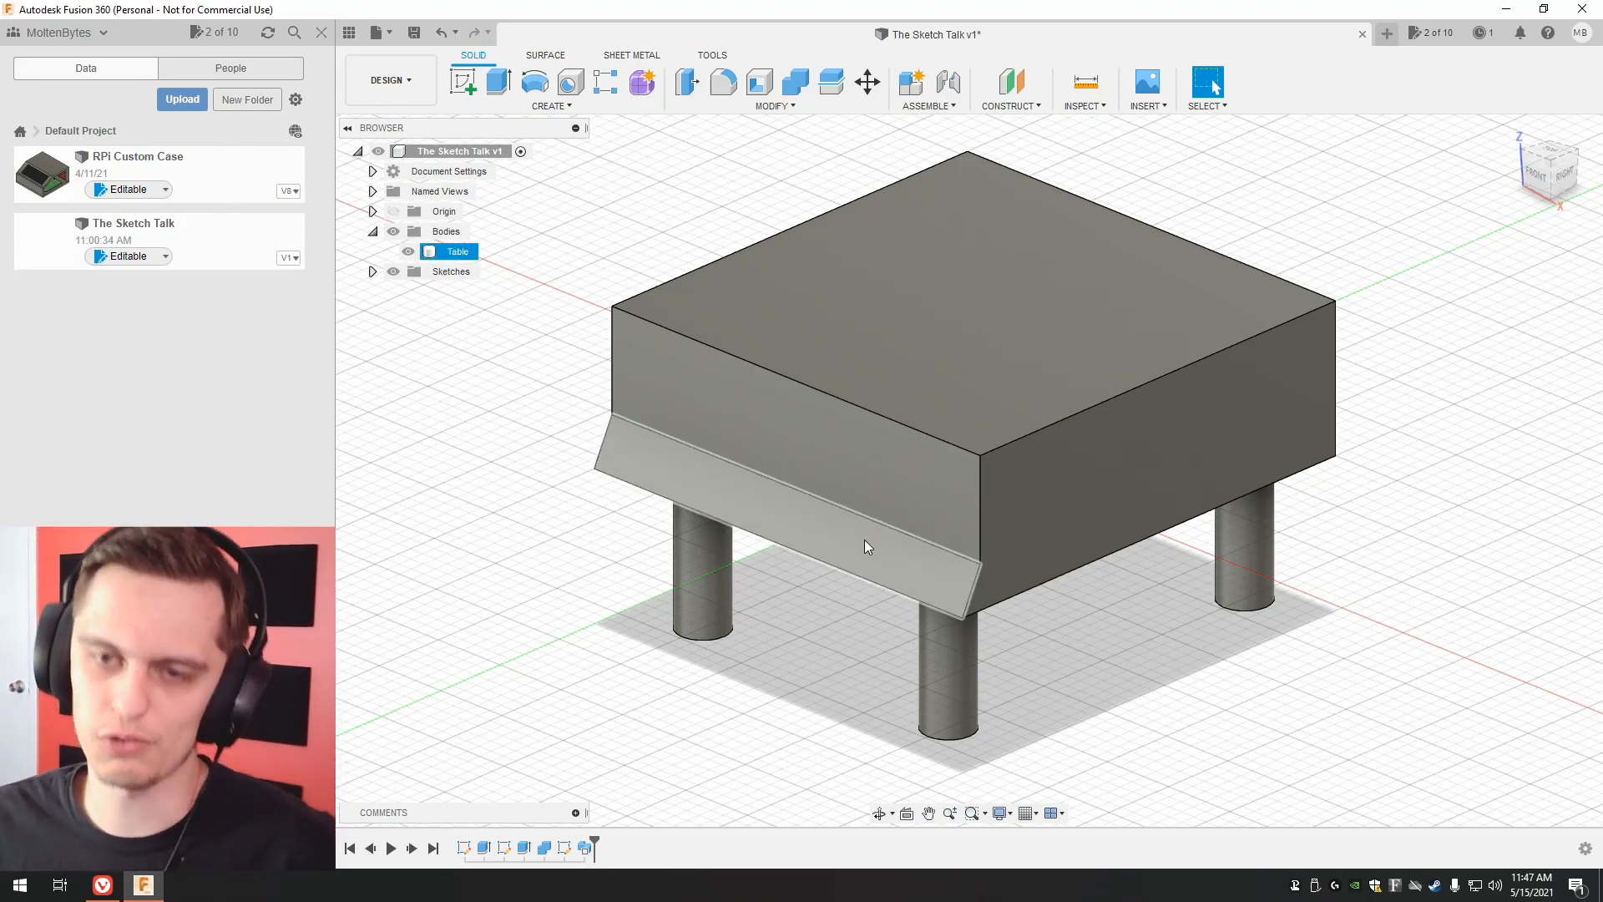
left_click(549, 106)
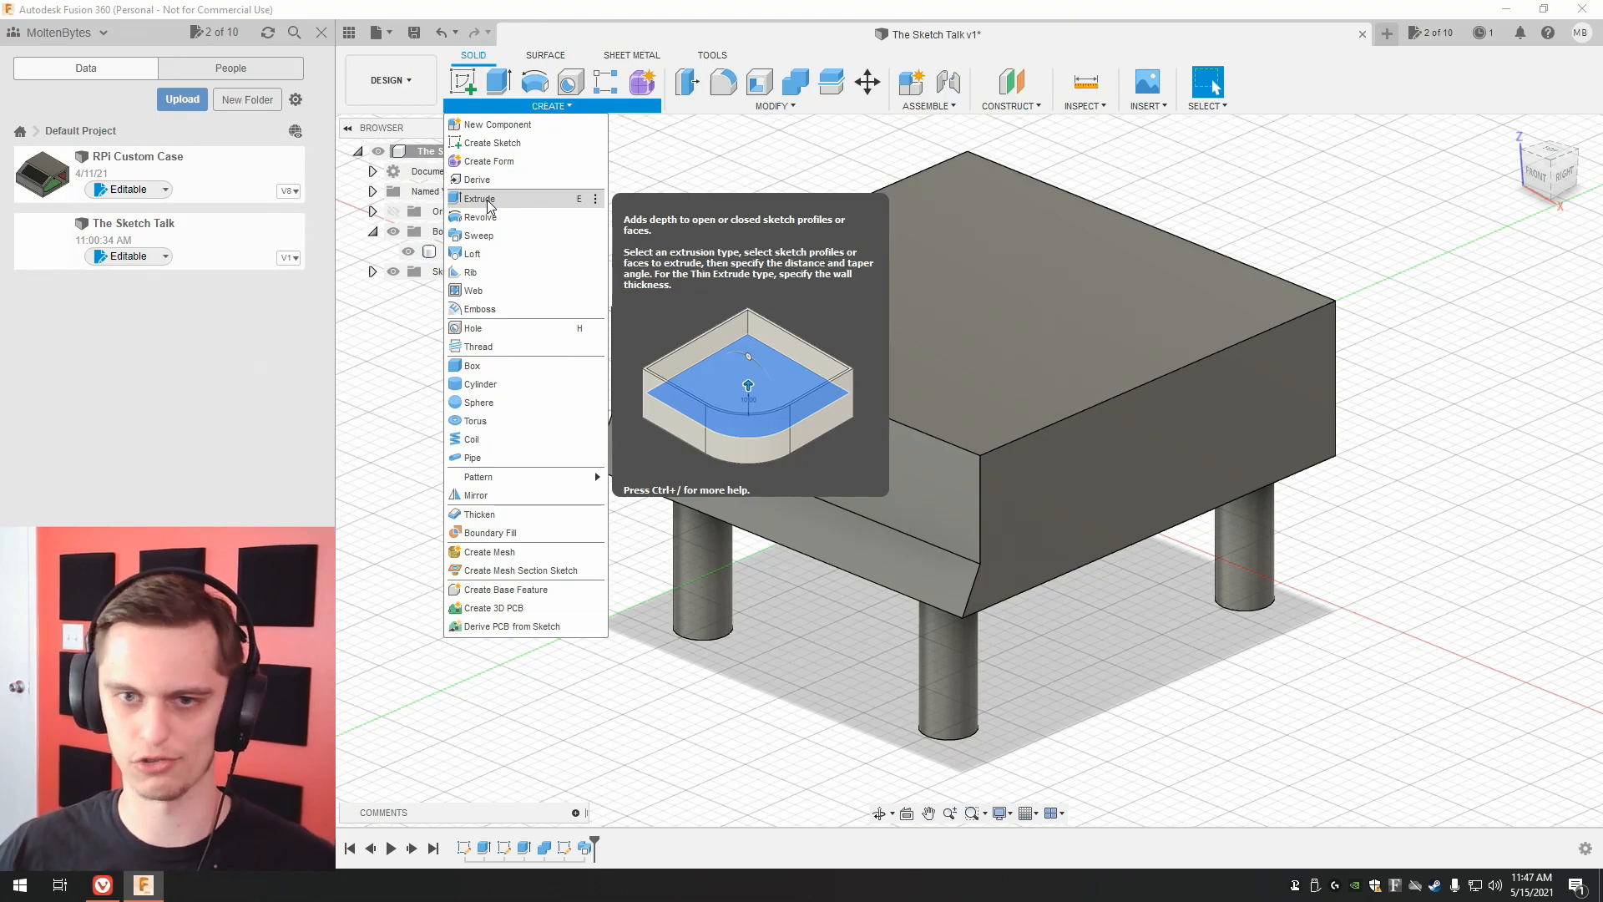
left_click(669, 159)
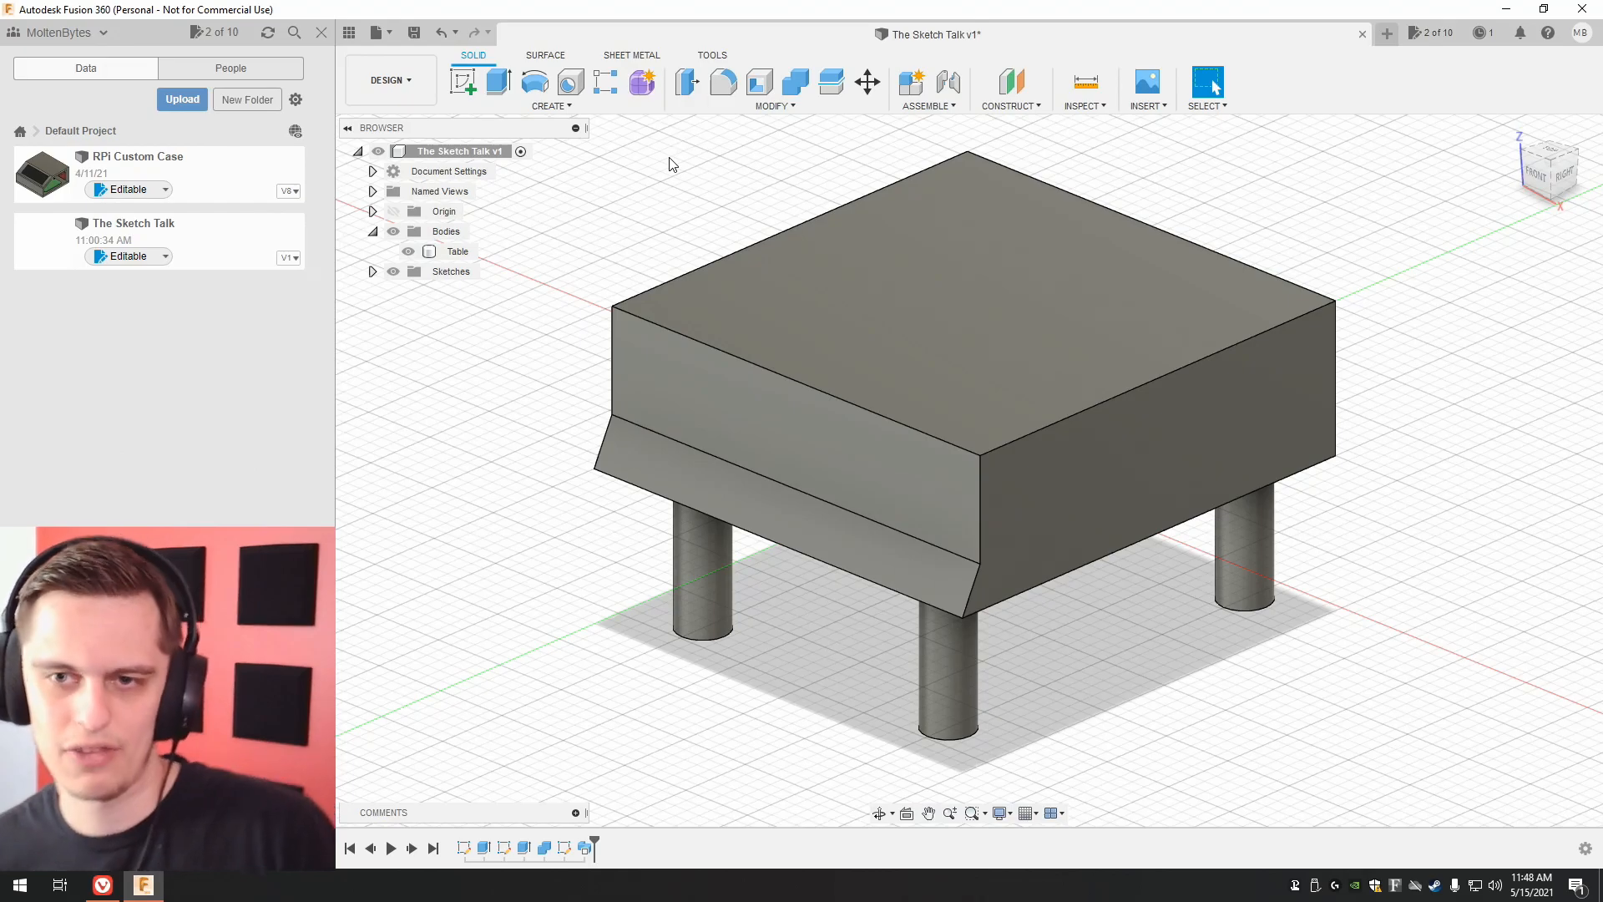
Show the triangular profile sketch, Sketch8, at the table's front-left corner.
left_click_drag(1536, 174, 1597, 164)
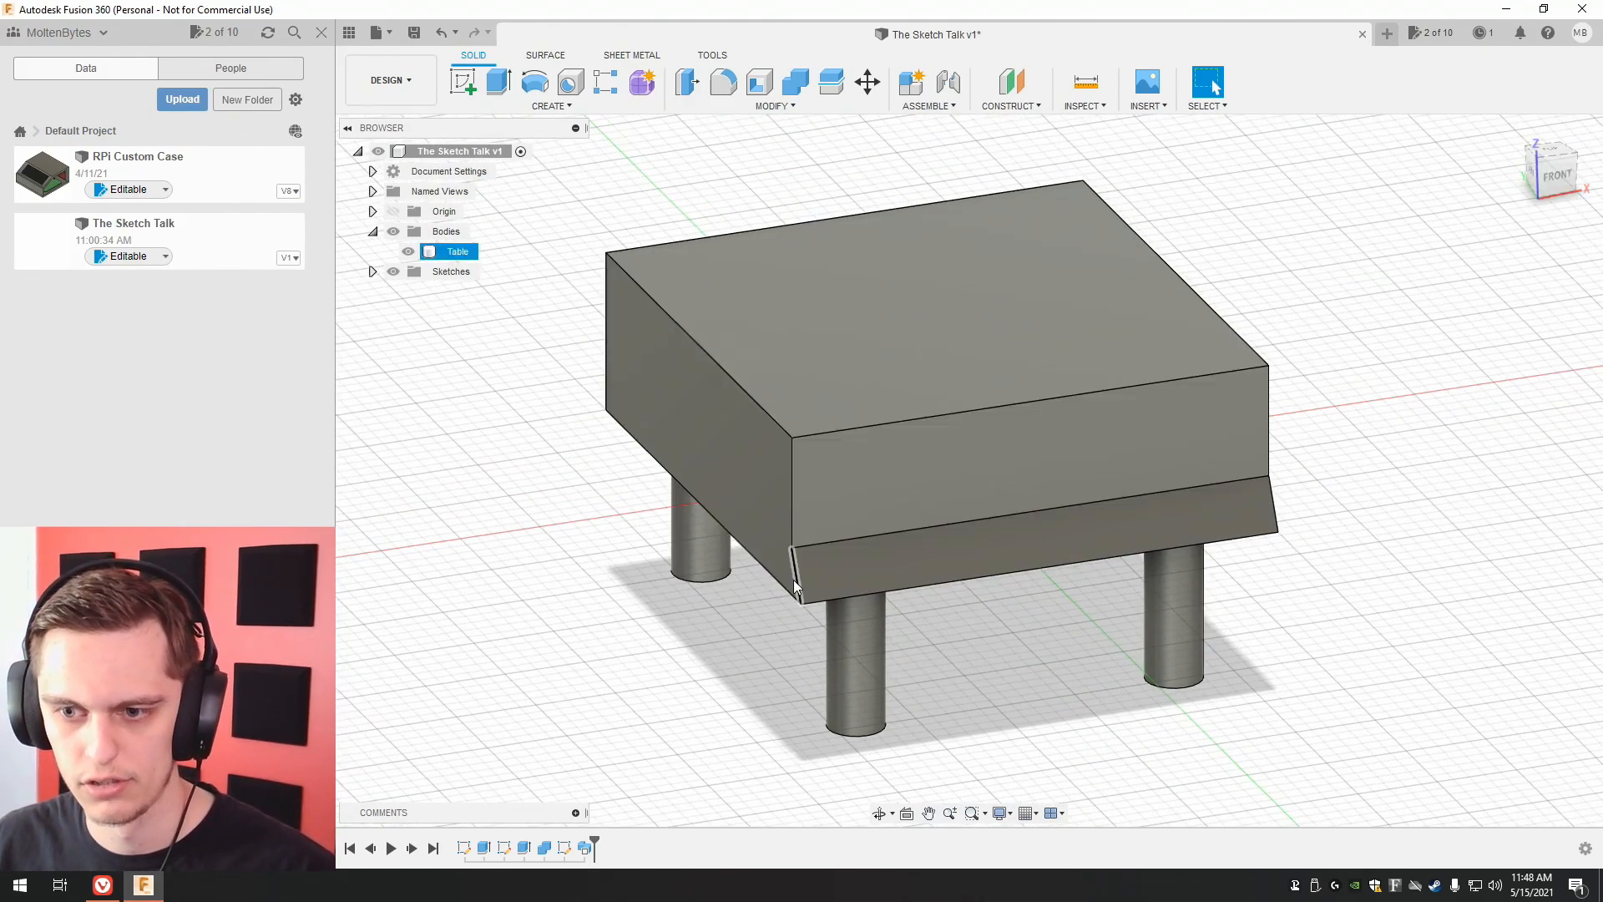
left_click(373, 272)
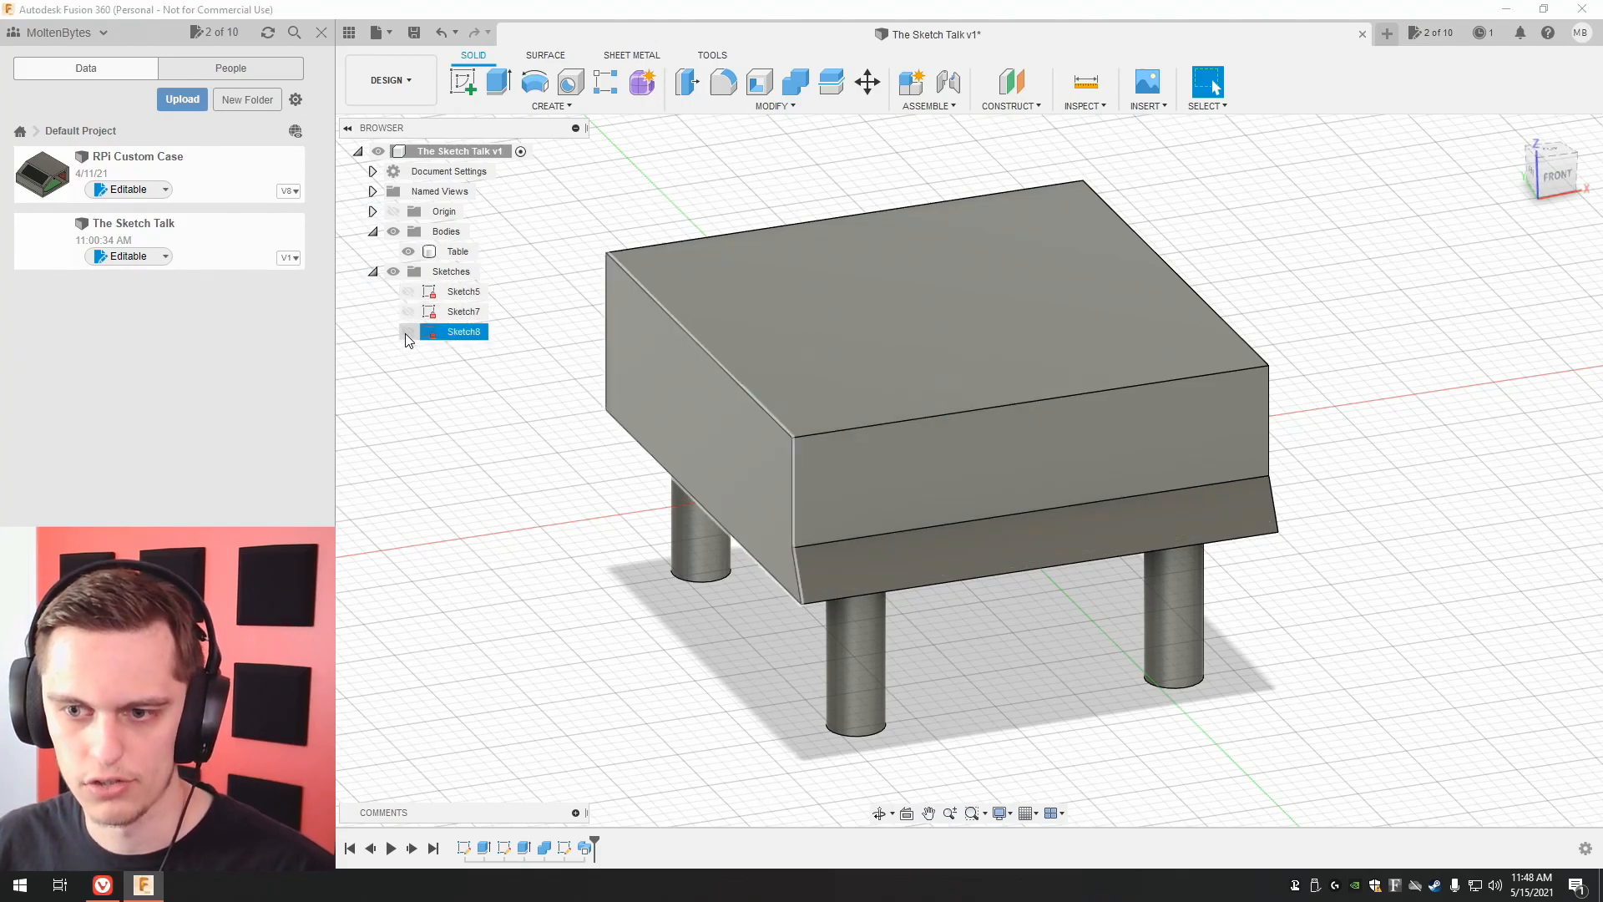
left_click(408, 332)
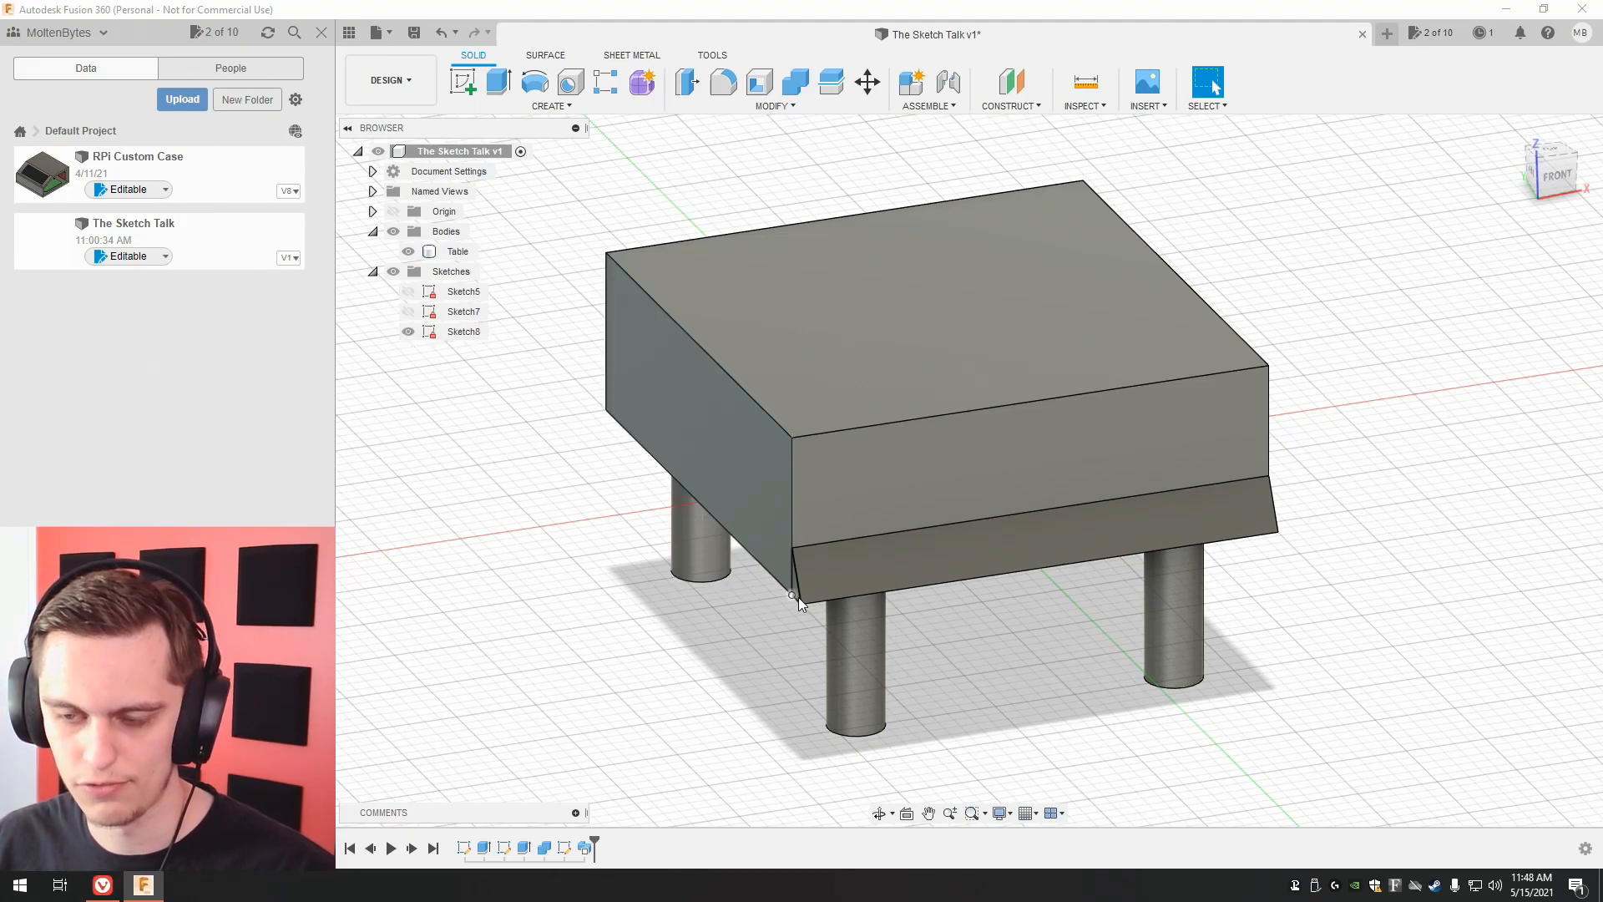
scroll(678, 594, "up", 5)
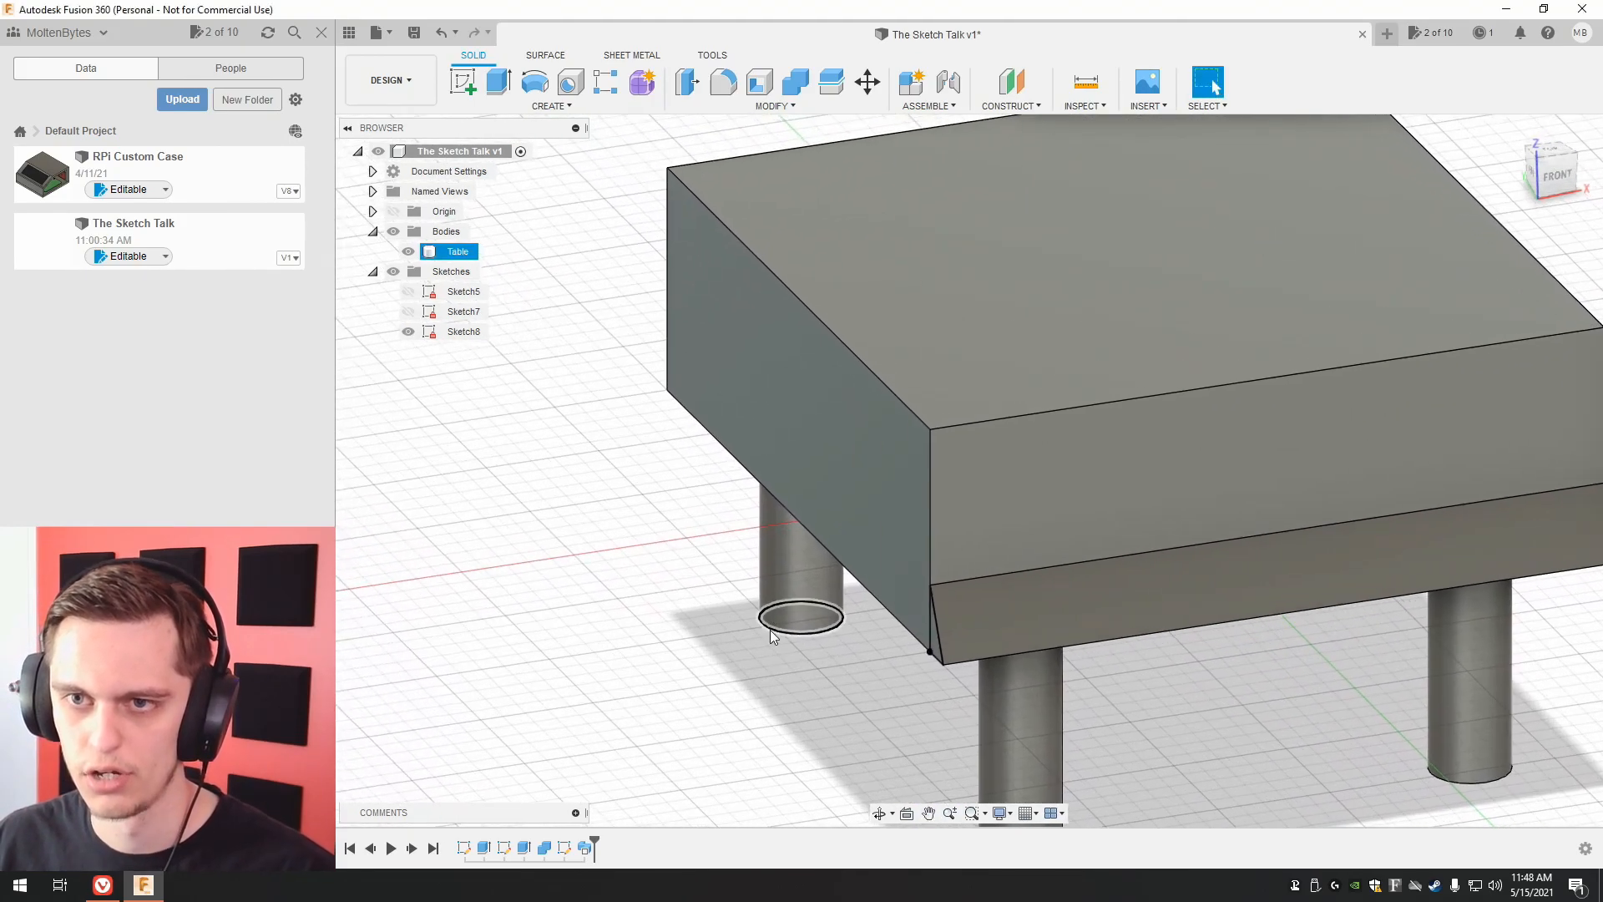
left_click_drag(1560, 178, 1590, 185)
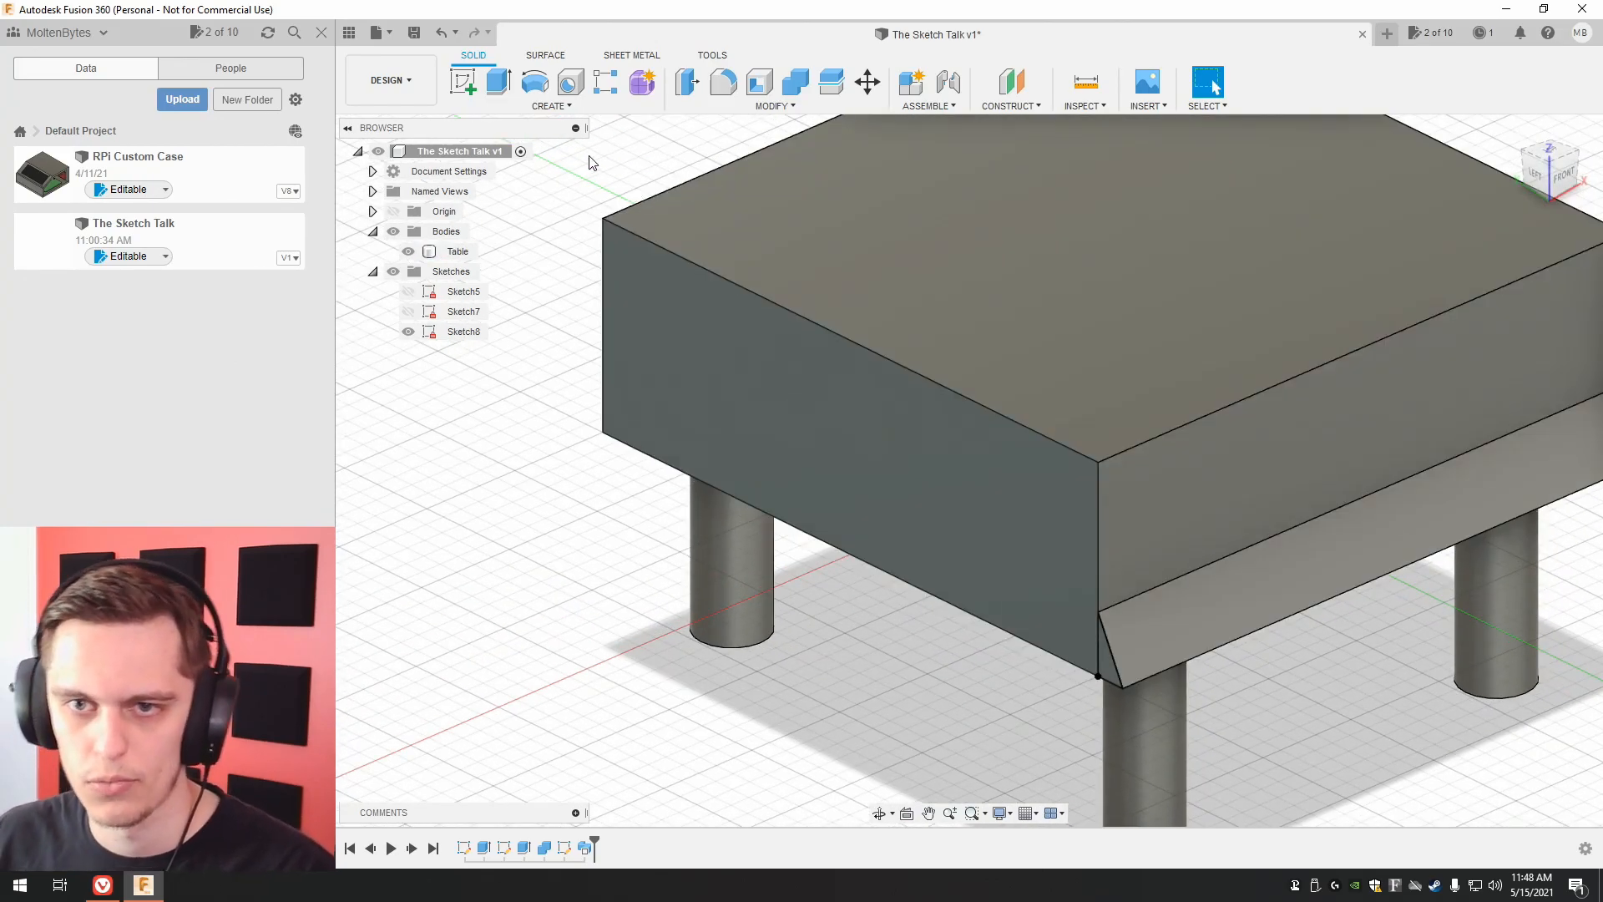
Revolve the triangular profile 90 degrees about the tabletop's vertical front-left corner edge, joined to the table.
left_click(535, 83)
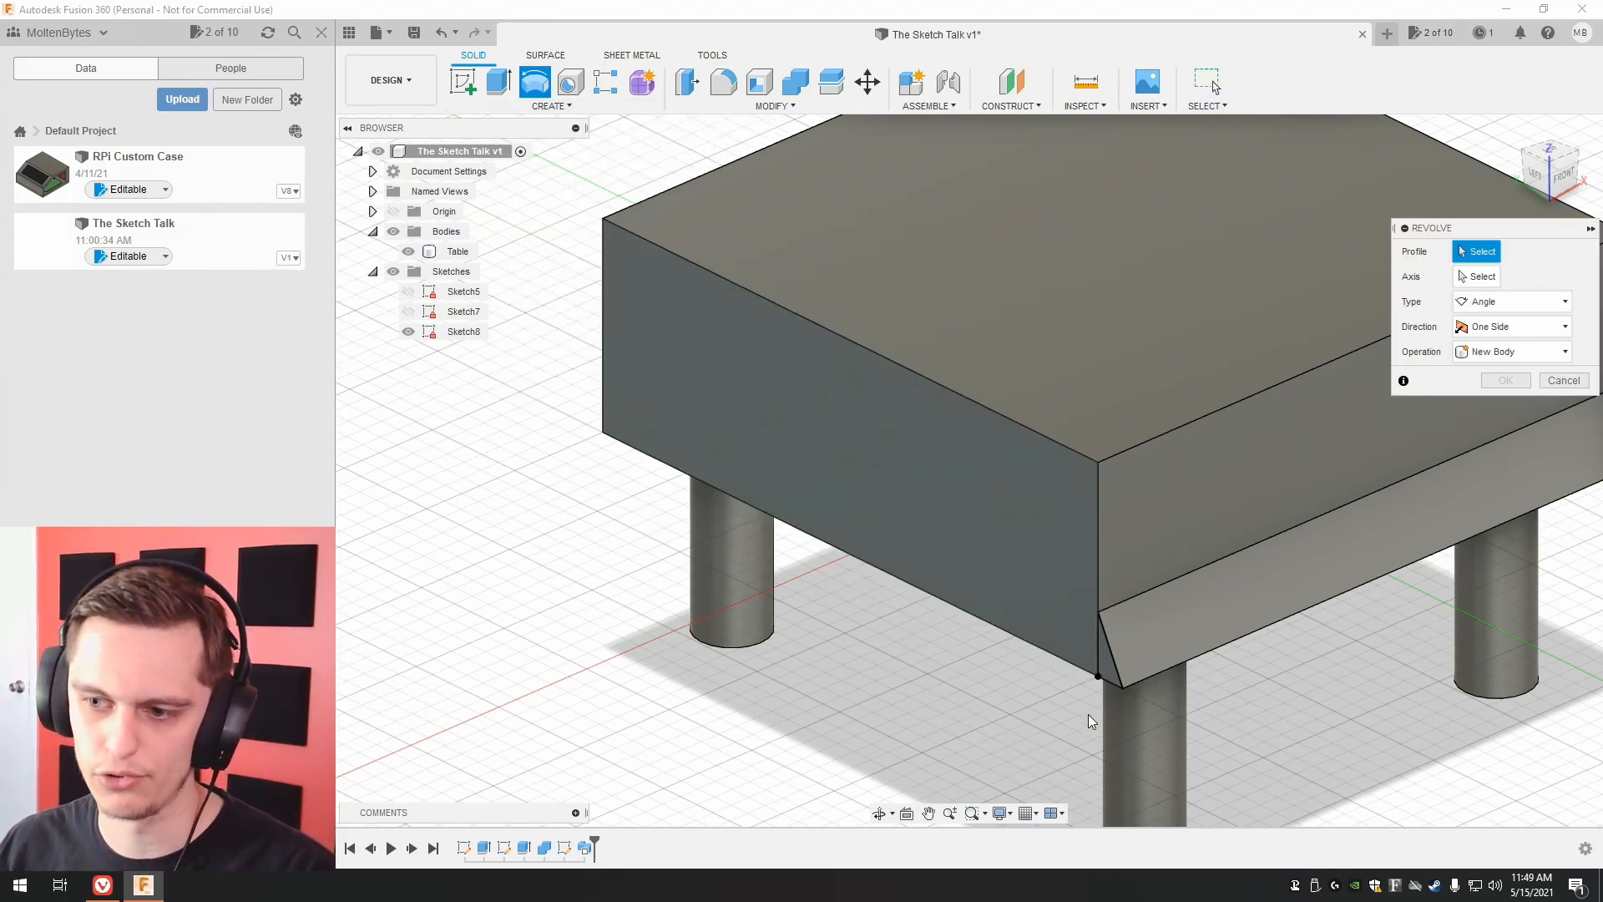
left_click(1116, 680)
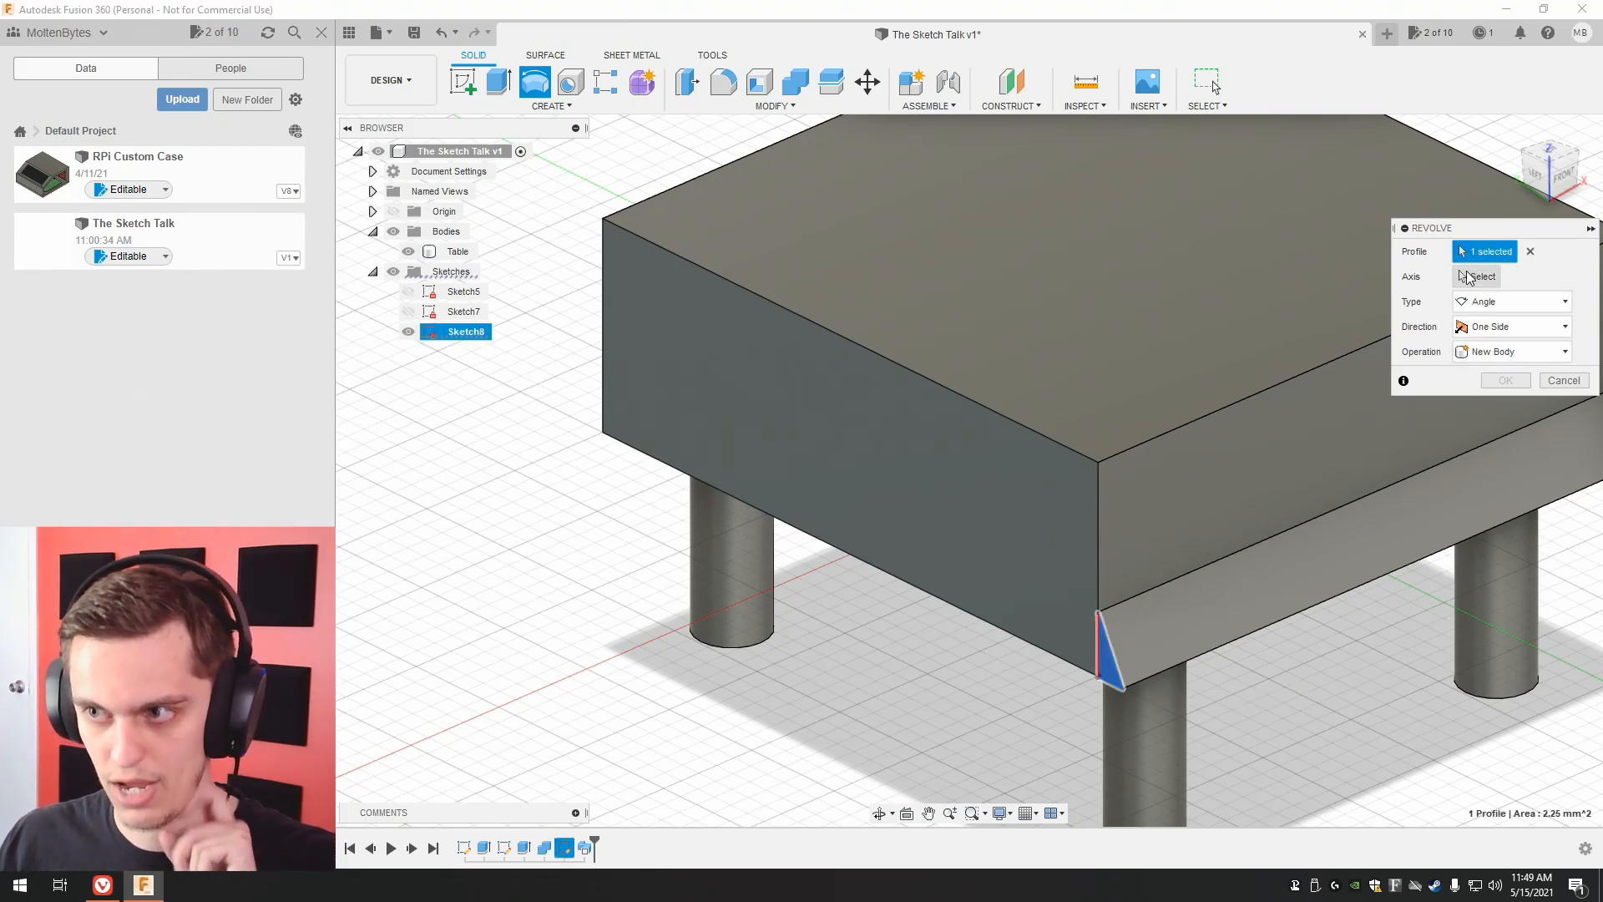
left_click(1468, 277)
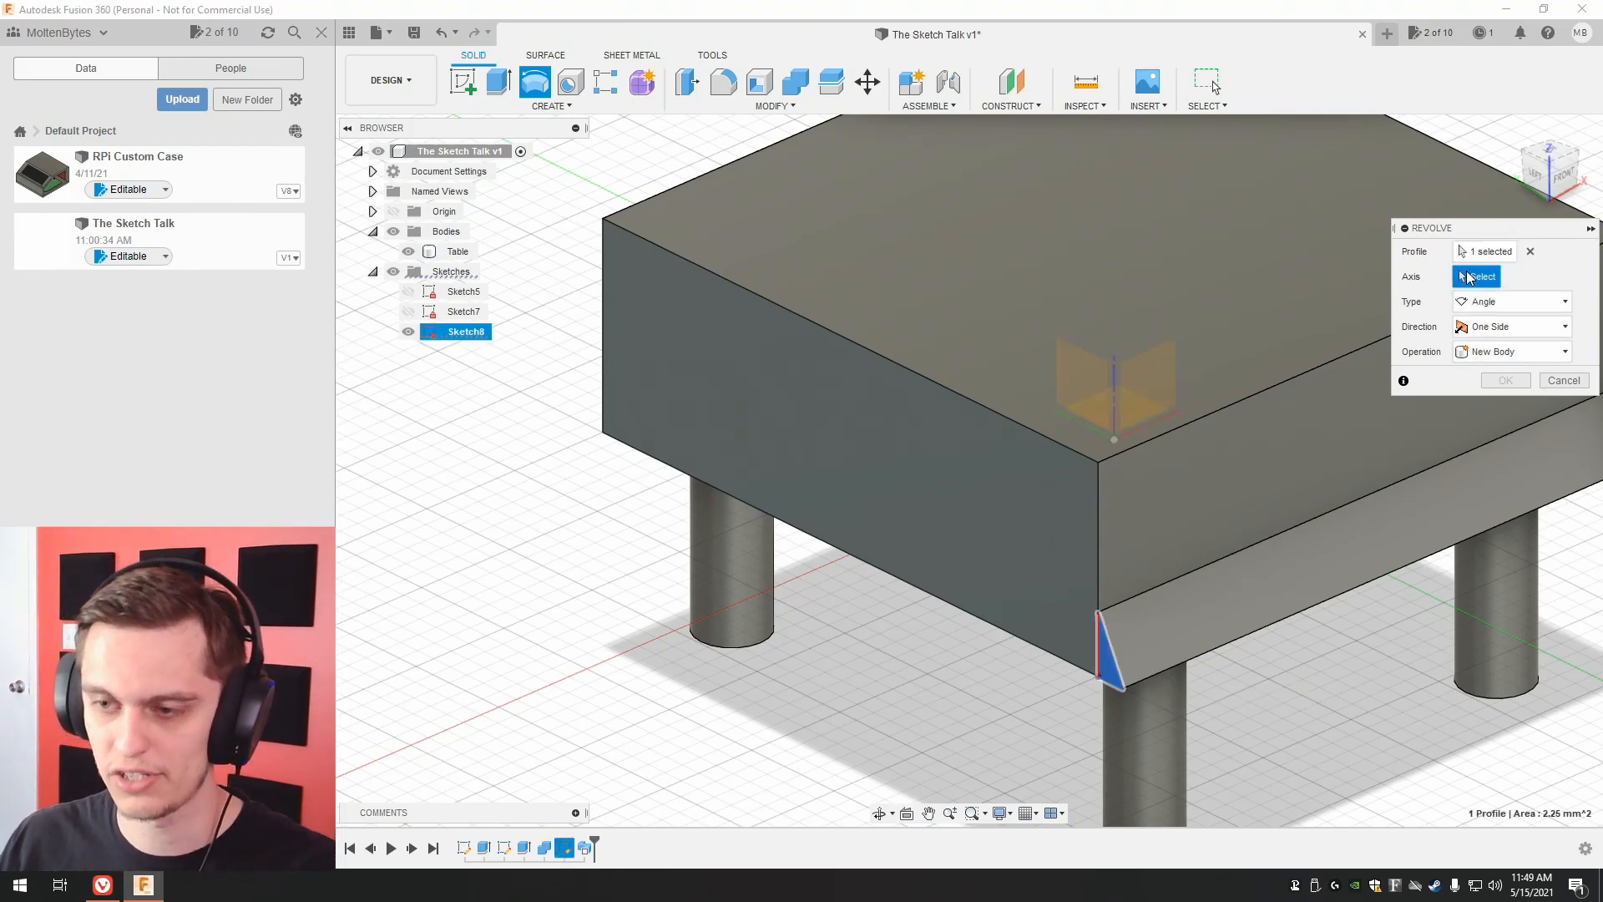
left_click(1100, 509)
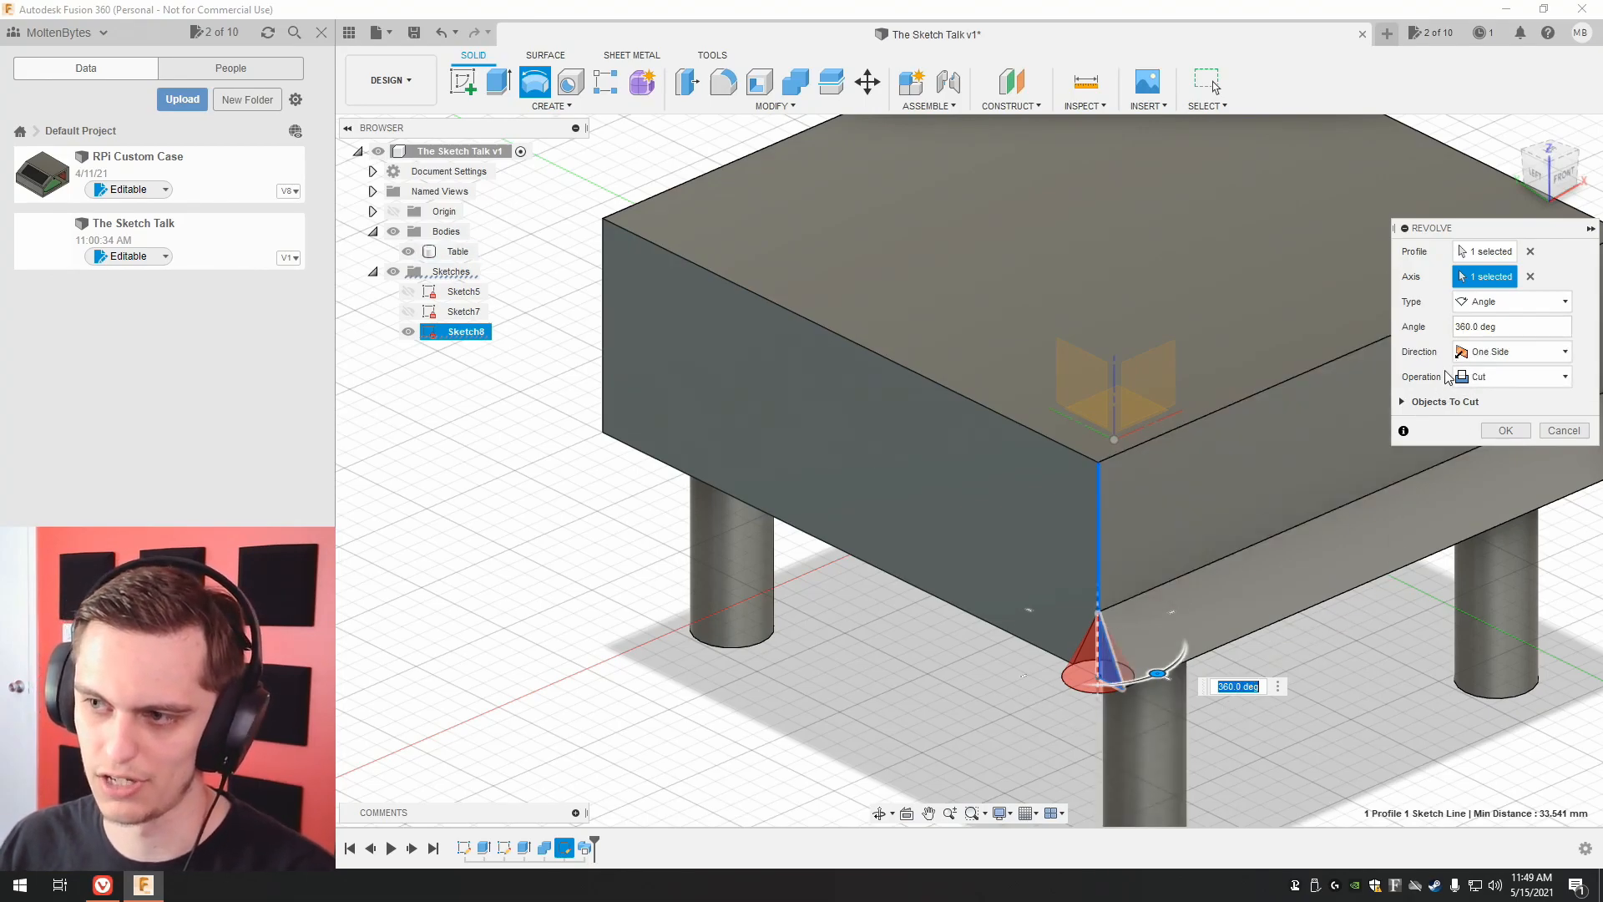
left_click(1496, 379)
left_click(1496, 400)
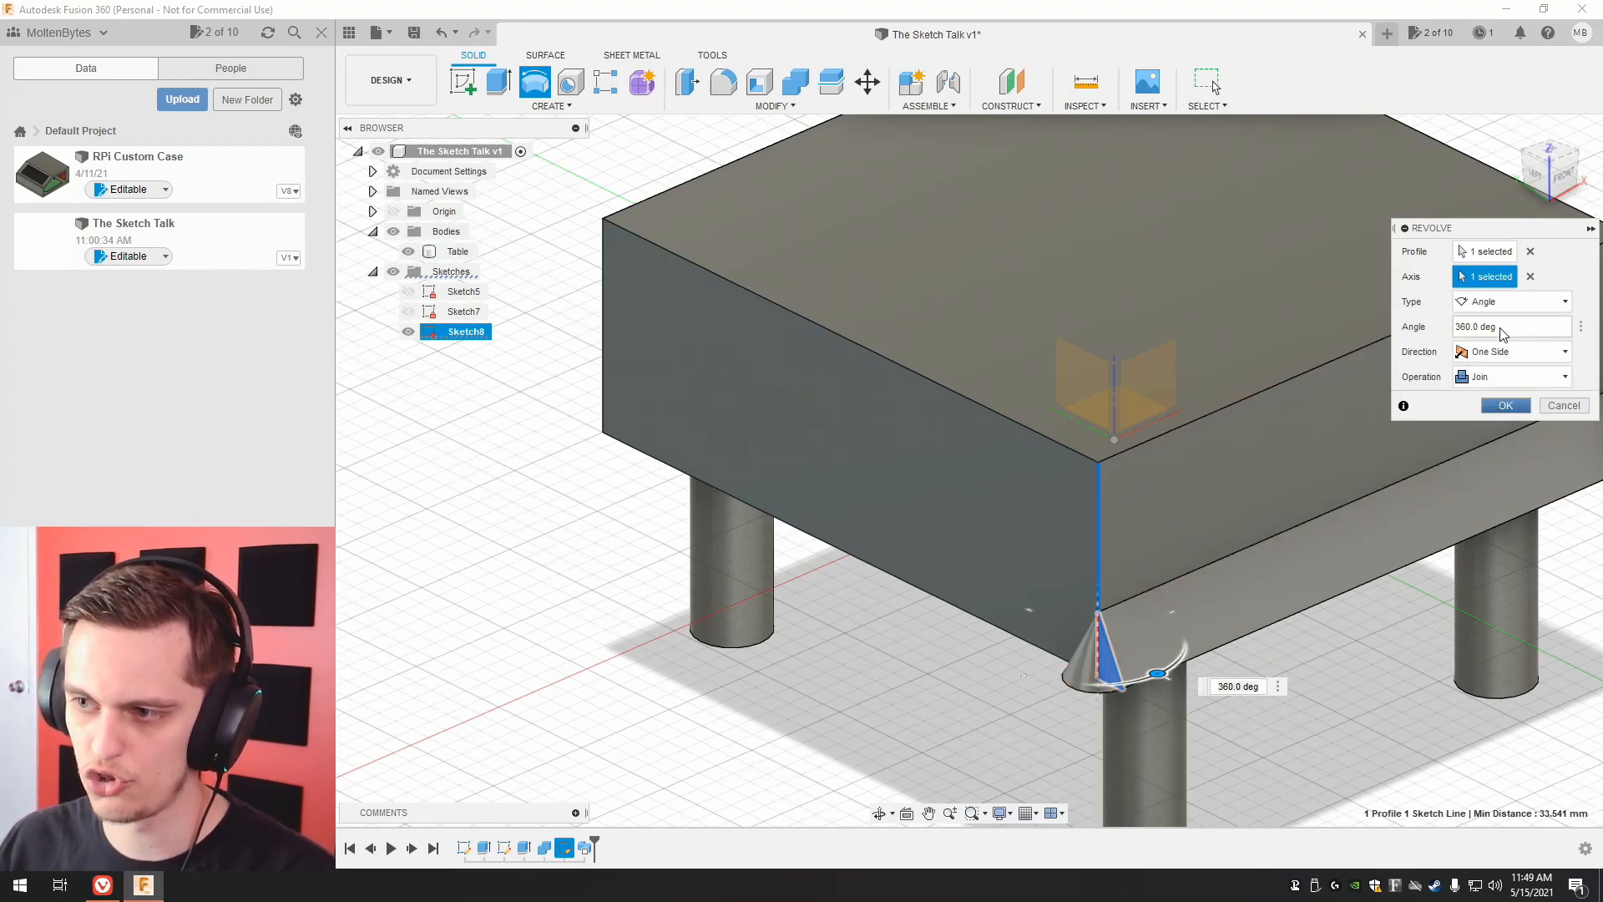
double_click(1507, 328)
type("90")
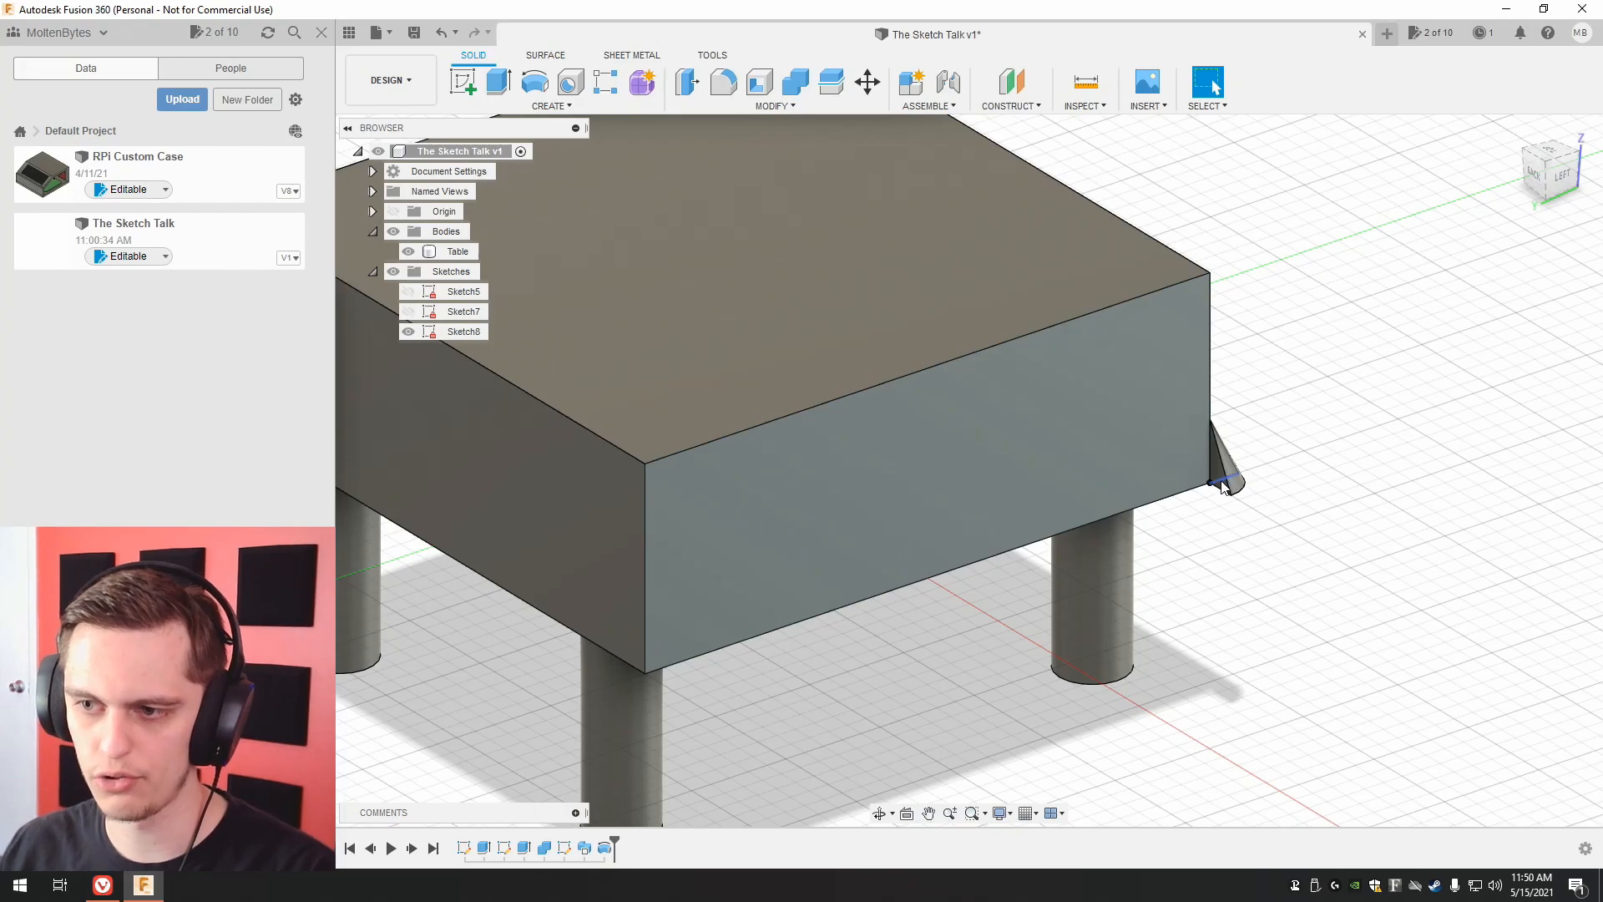
Sweep the revolved corner trim's flat end face along the tabletop's lower left-side edge.
left_click(1217, 474)
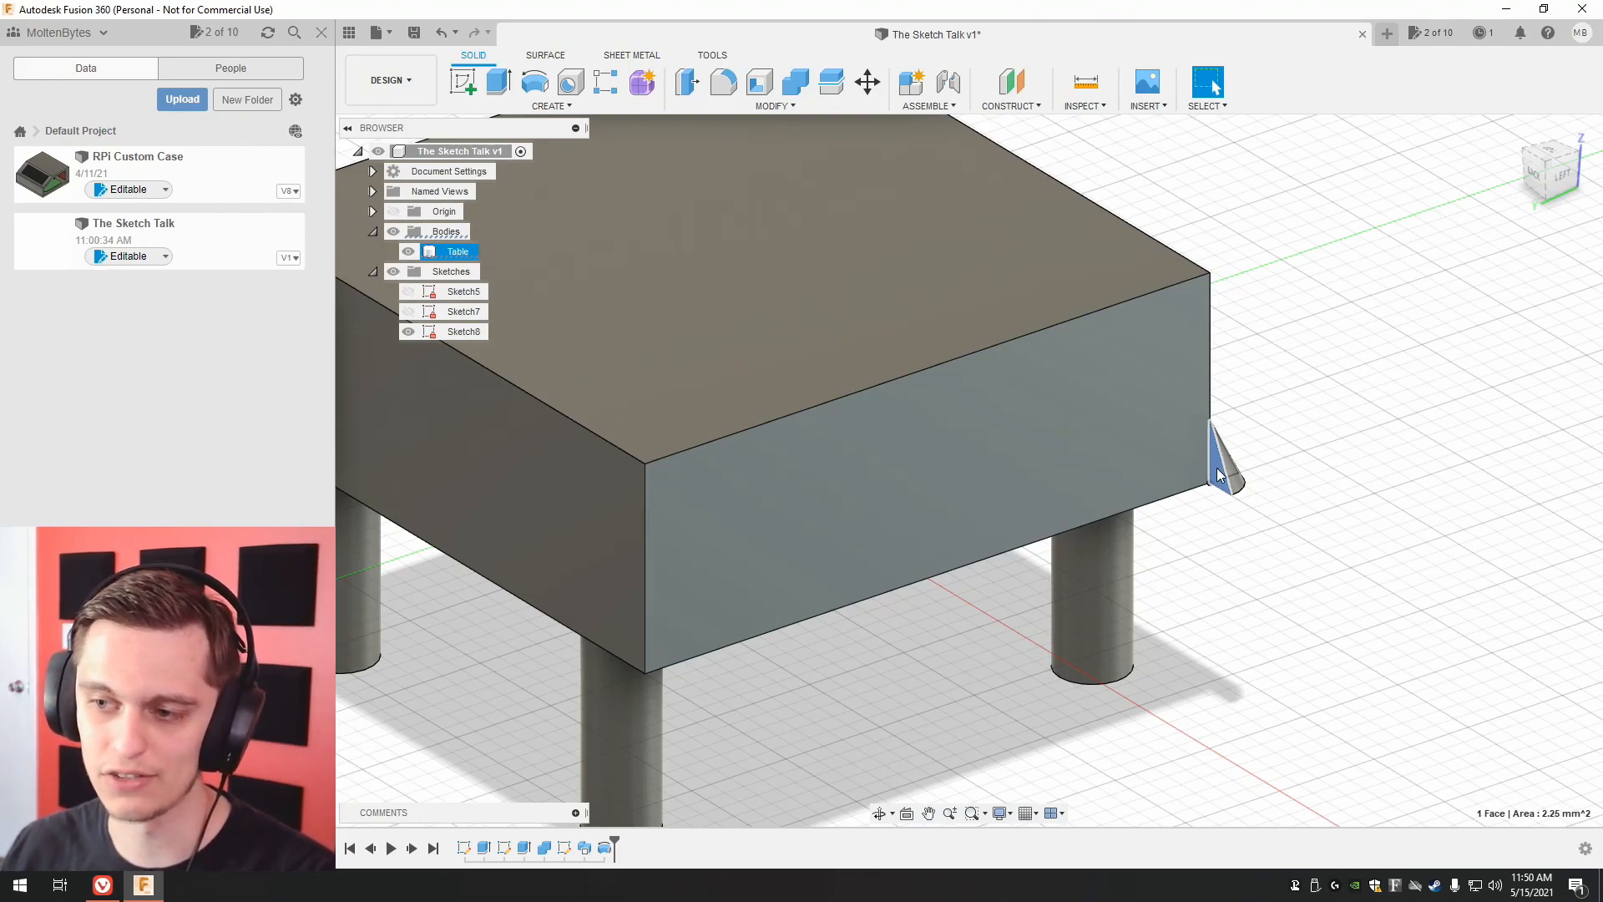
left_click(551, 106)
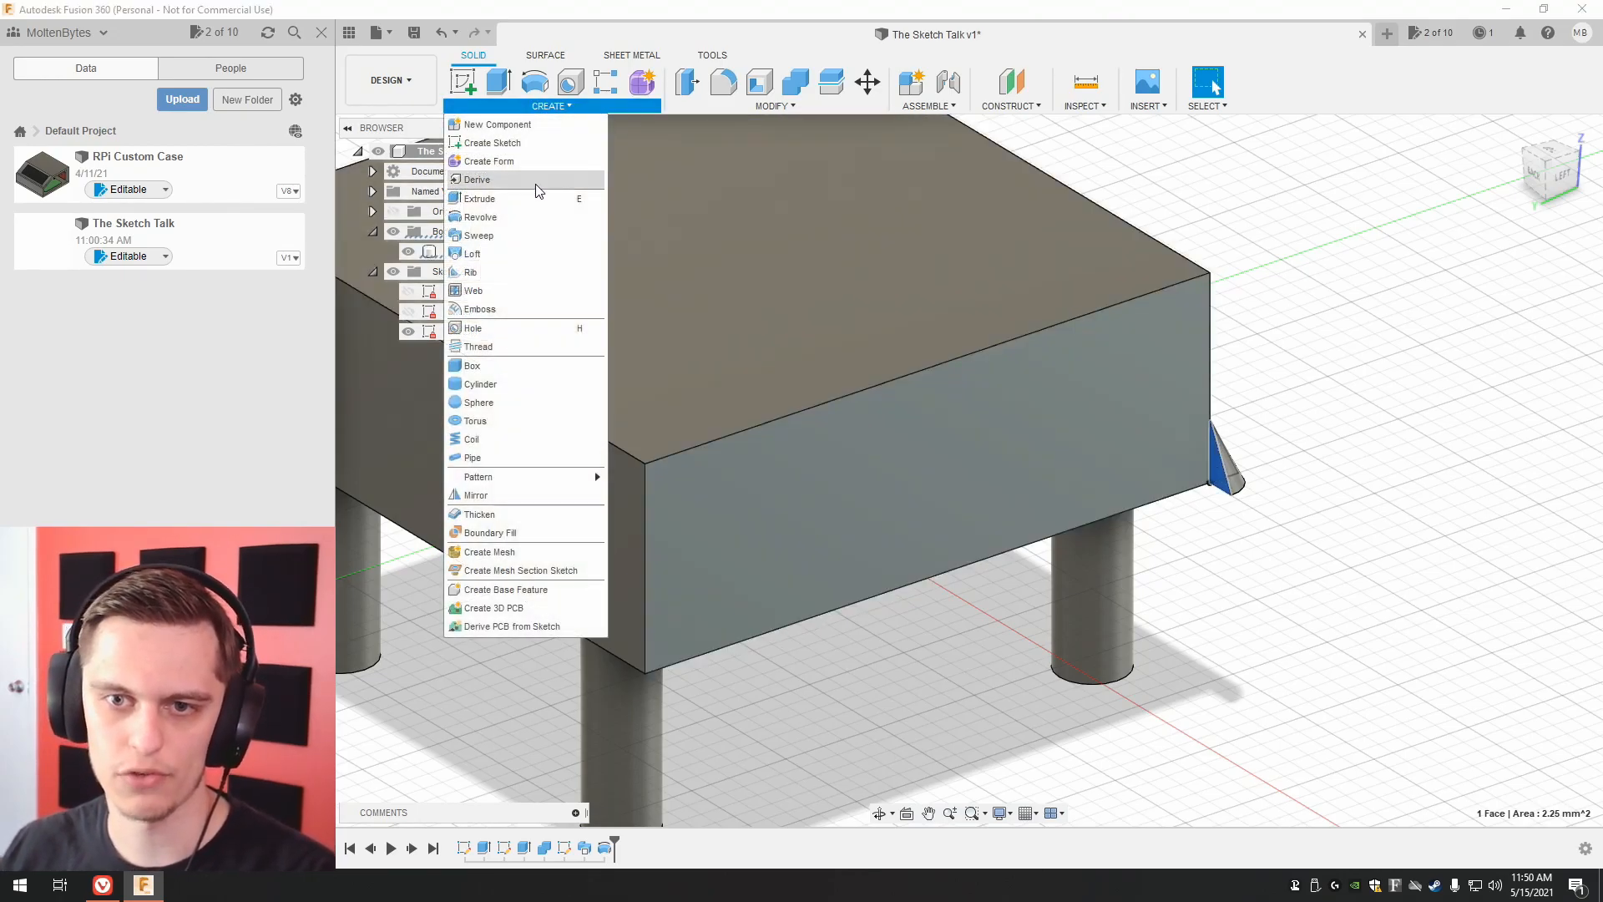
left_click(527, 236)
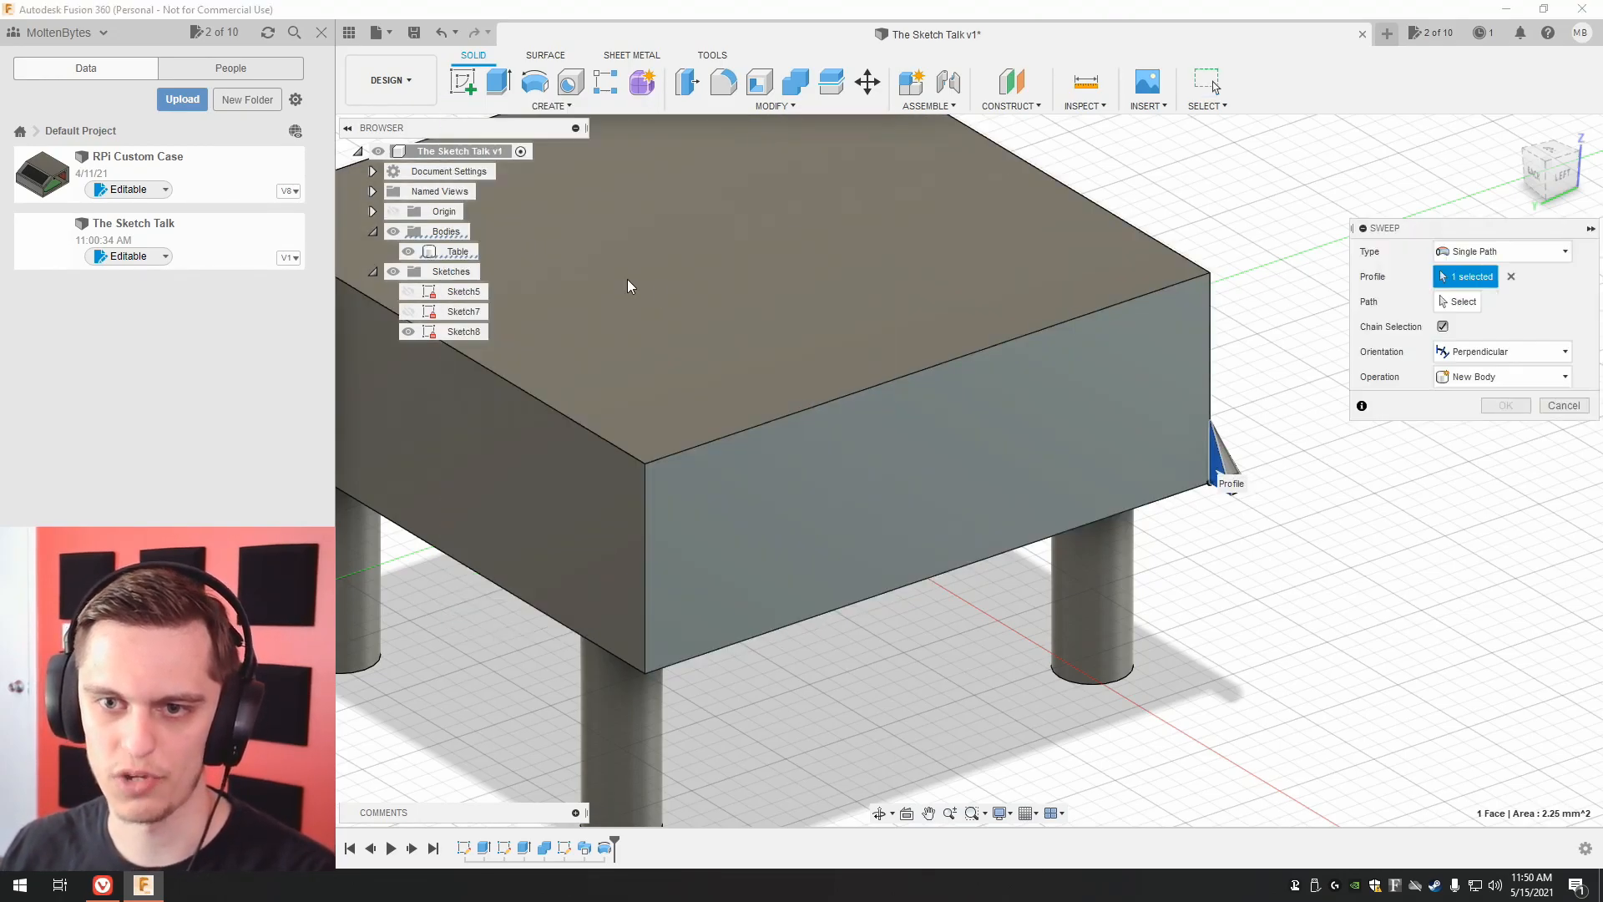
left_click(877, 596)
left_click(1505, 484)
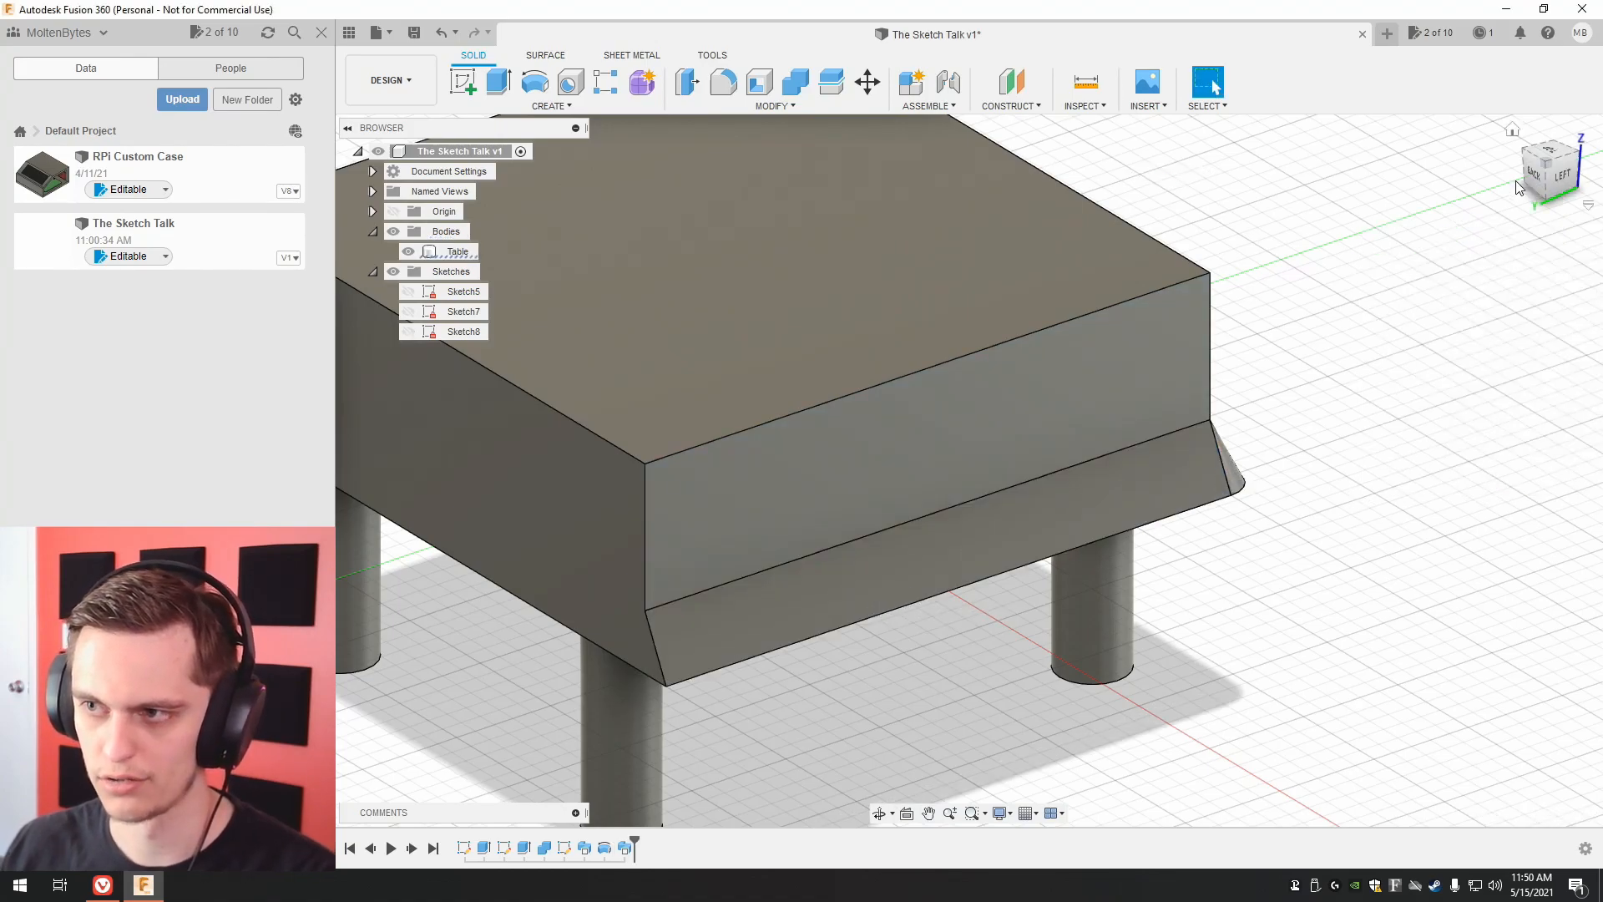
Inspect the end of the left-side trim at the table's back corner and check what can be selected there.
left_click_drag(1539, 171, 1590, 173)
middle_click_drag(1138, 393, 1096, 343)
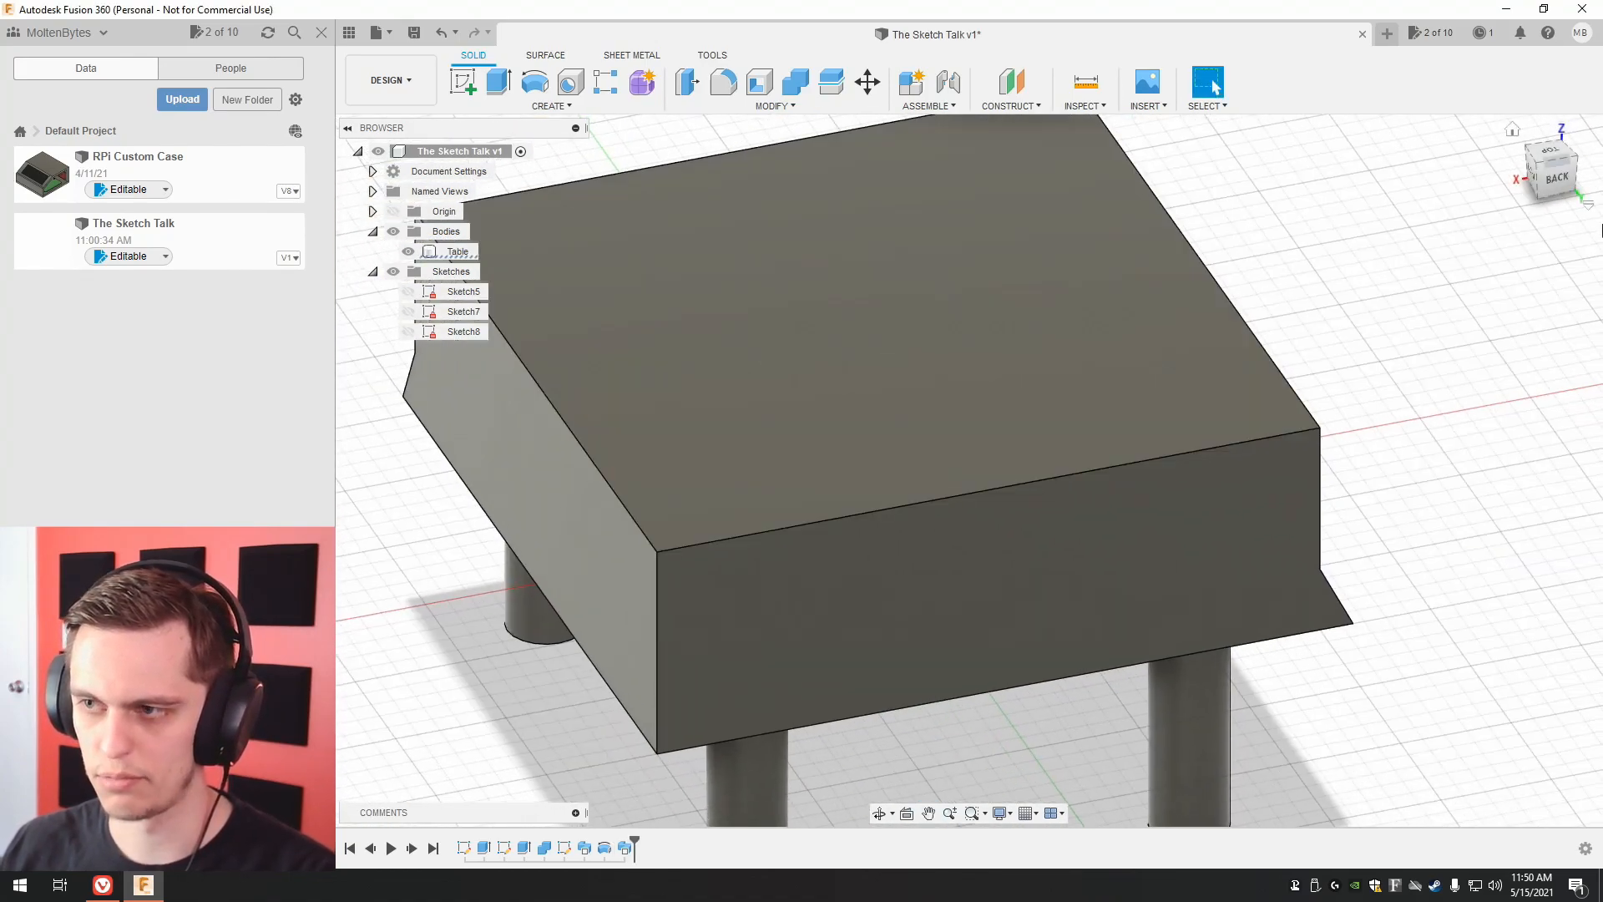
left_click_drag(1550, 184, 1559, 172)
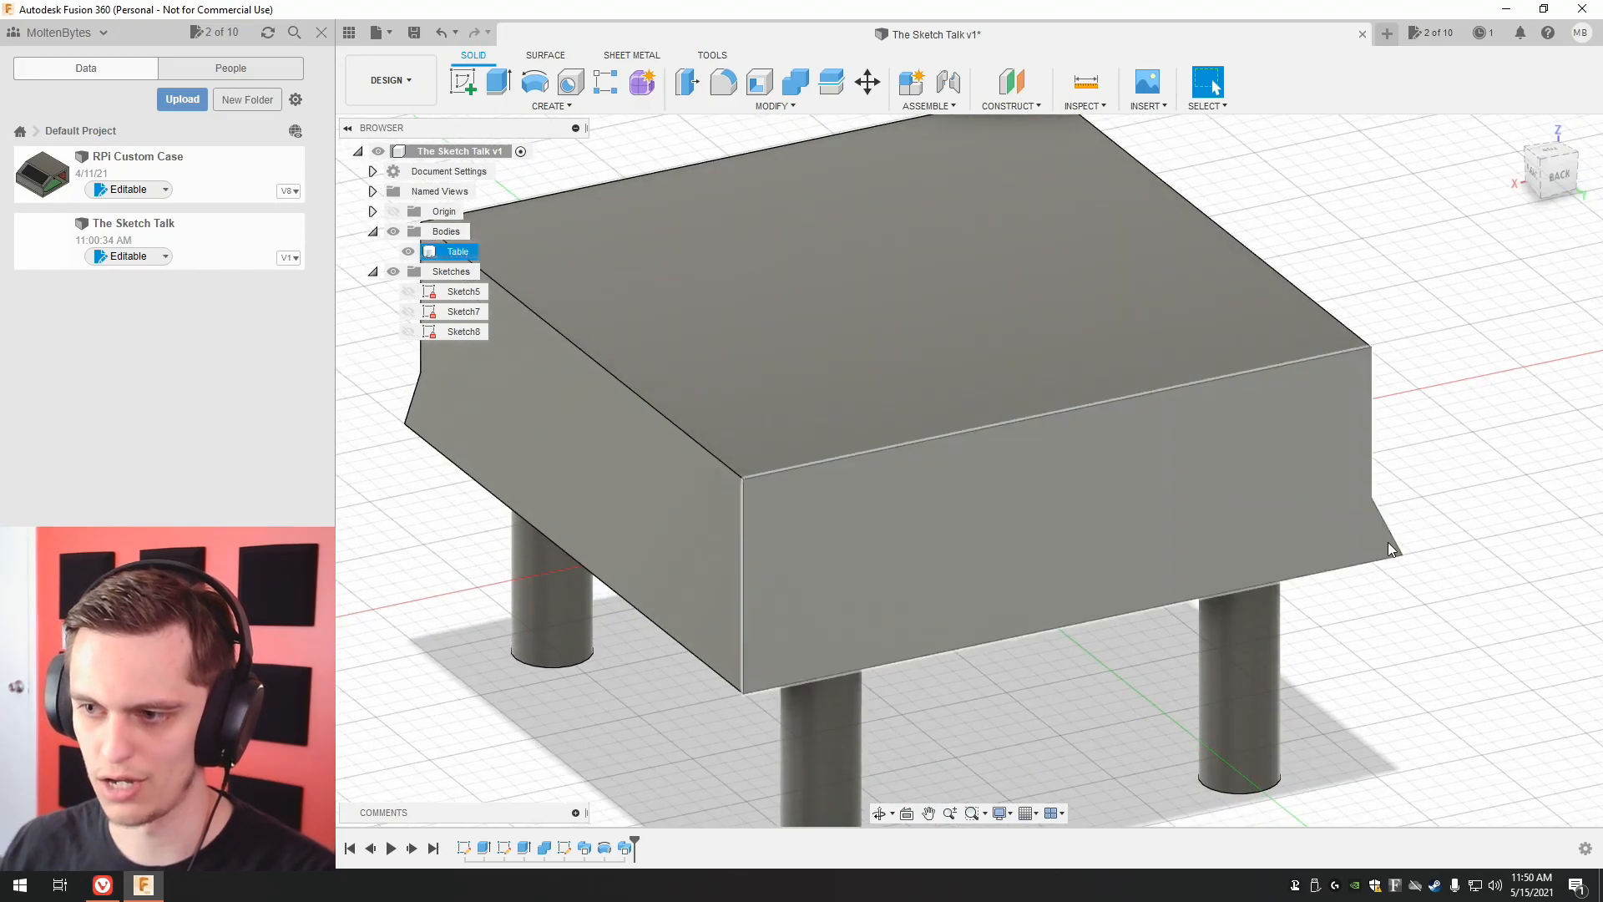
left_click(1384, 544)
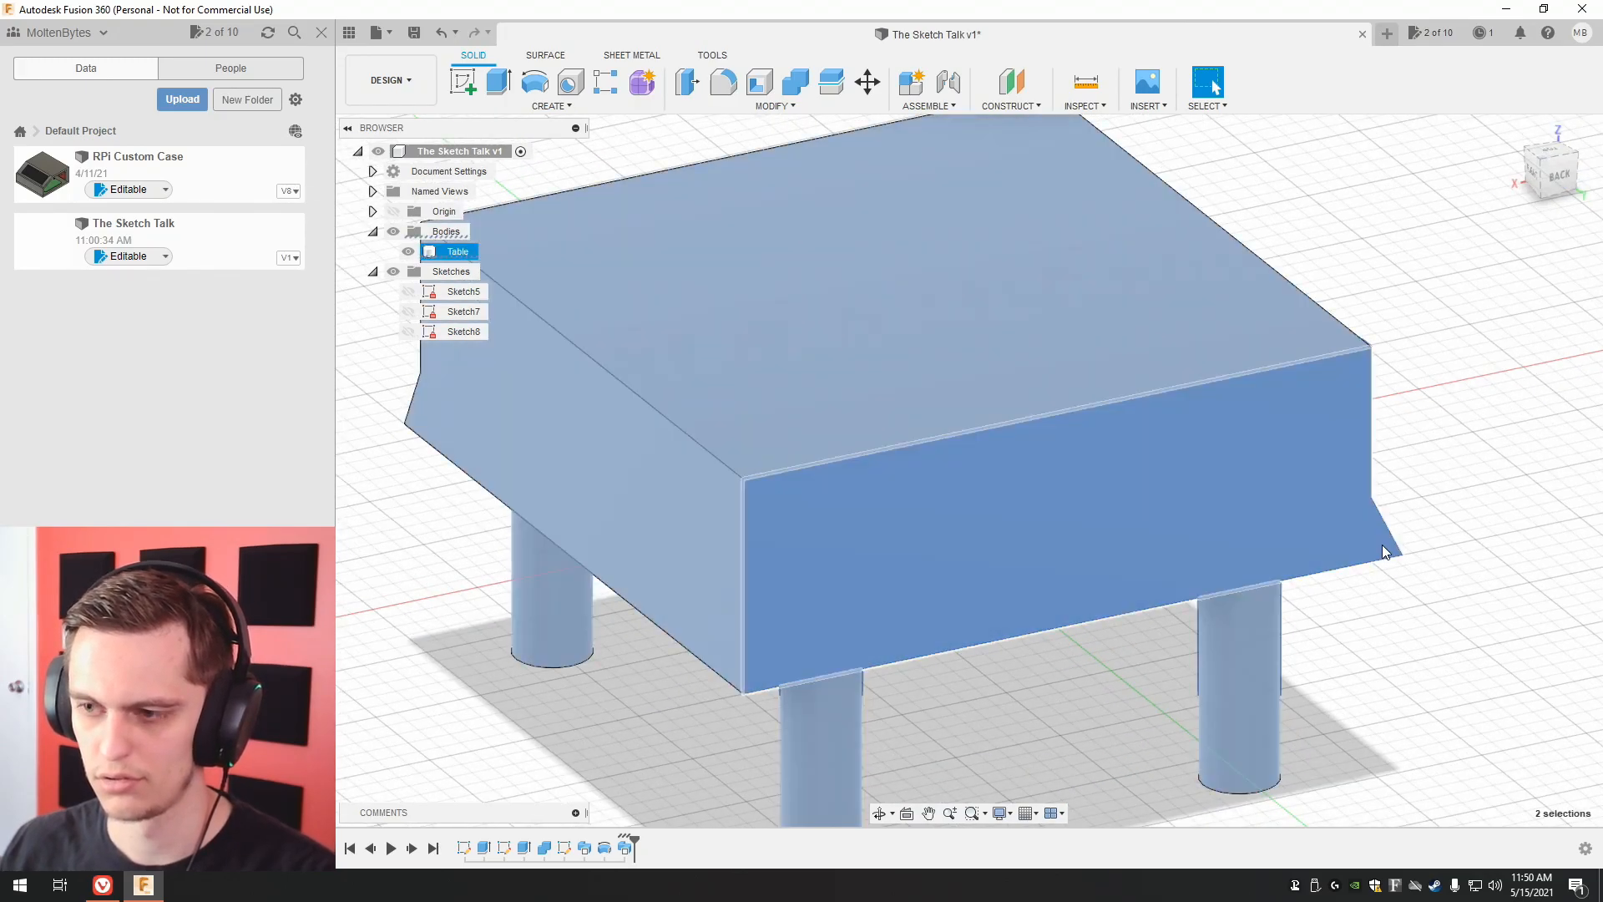
left_click(1432, 409)
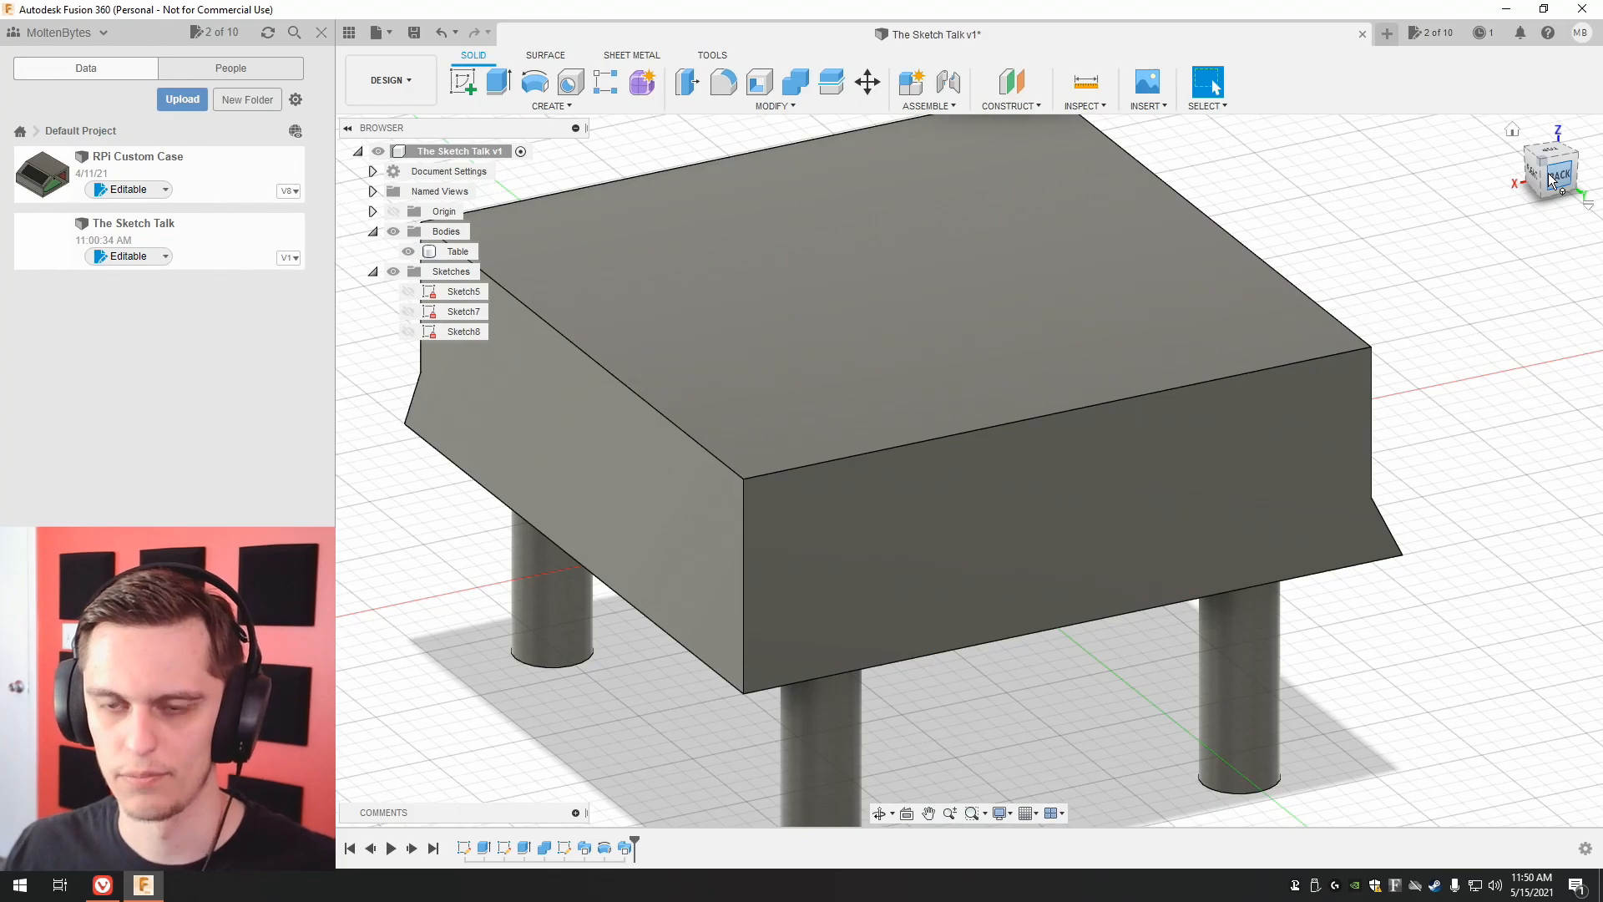
Change the operation of the left-side trim sweep, Sweep2, from joining the table to New Body.
scroll(1469, 293, "down", 1)
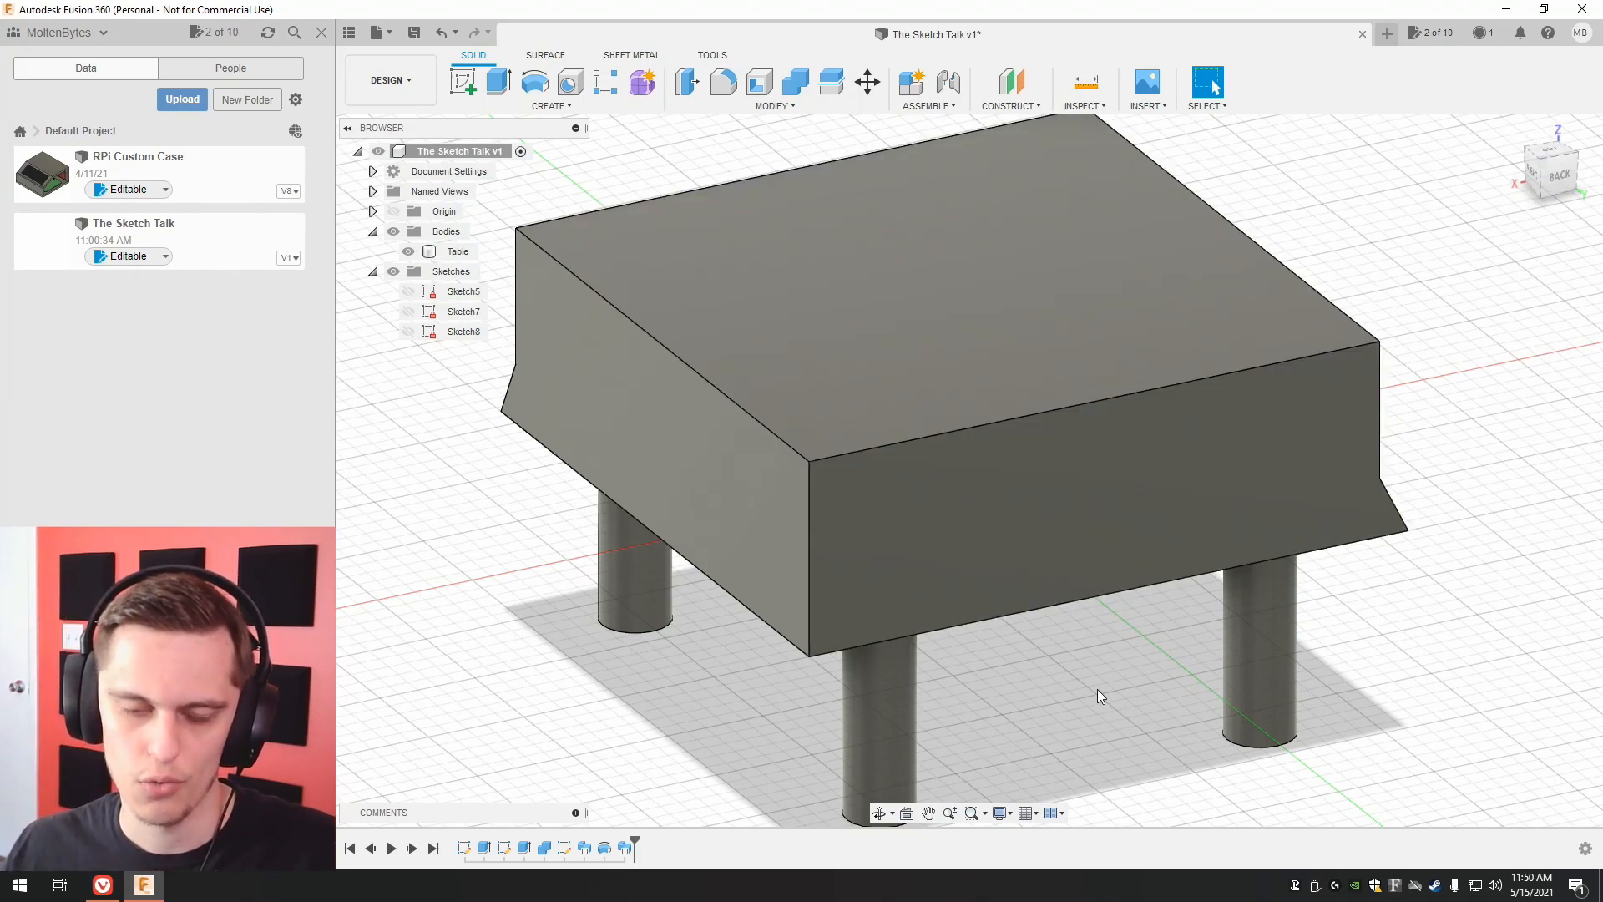
right_click(627, 851)
left_click(695, 703)
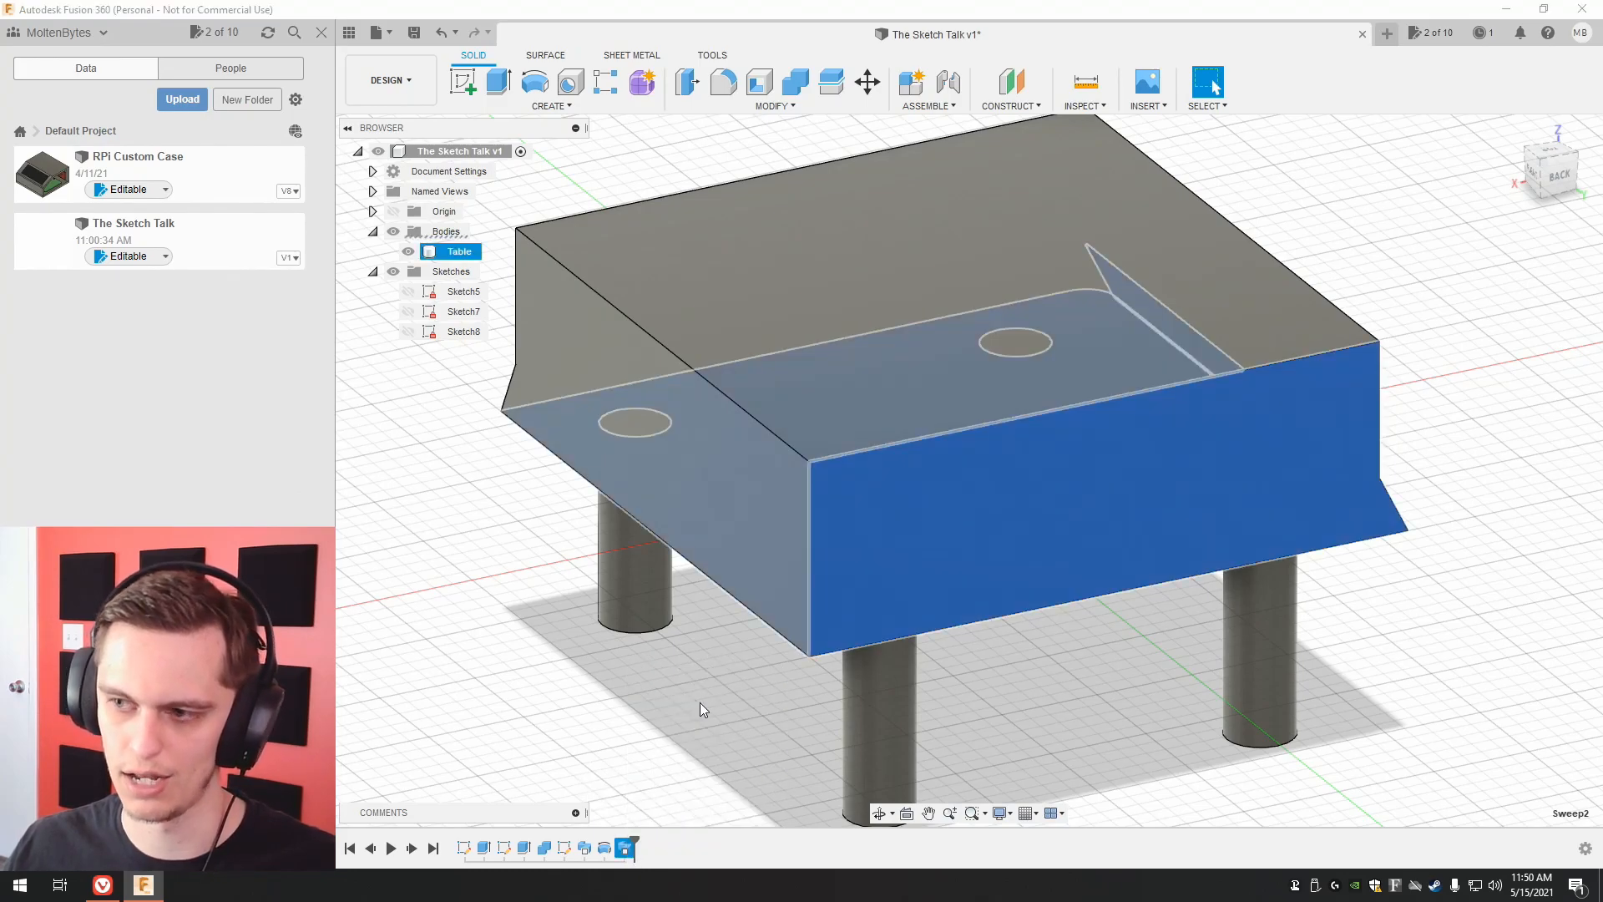
left_click(1456, 452)
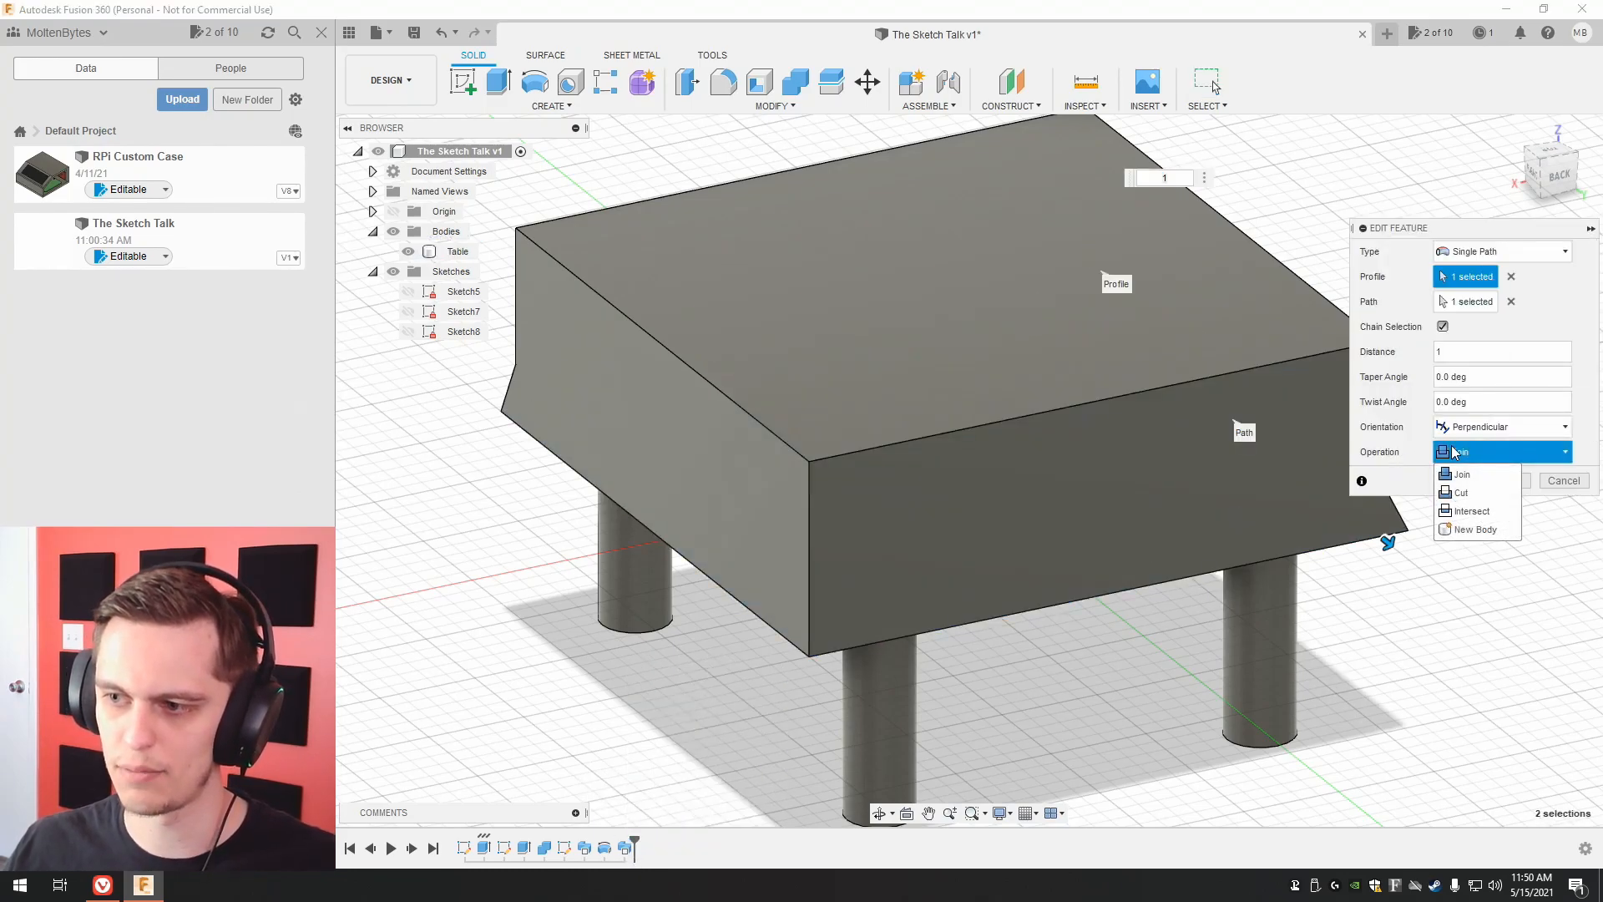
left_click(1474, 531)
left_click(1507, 480)
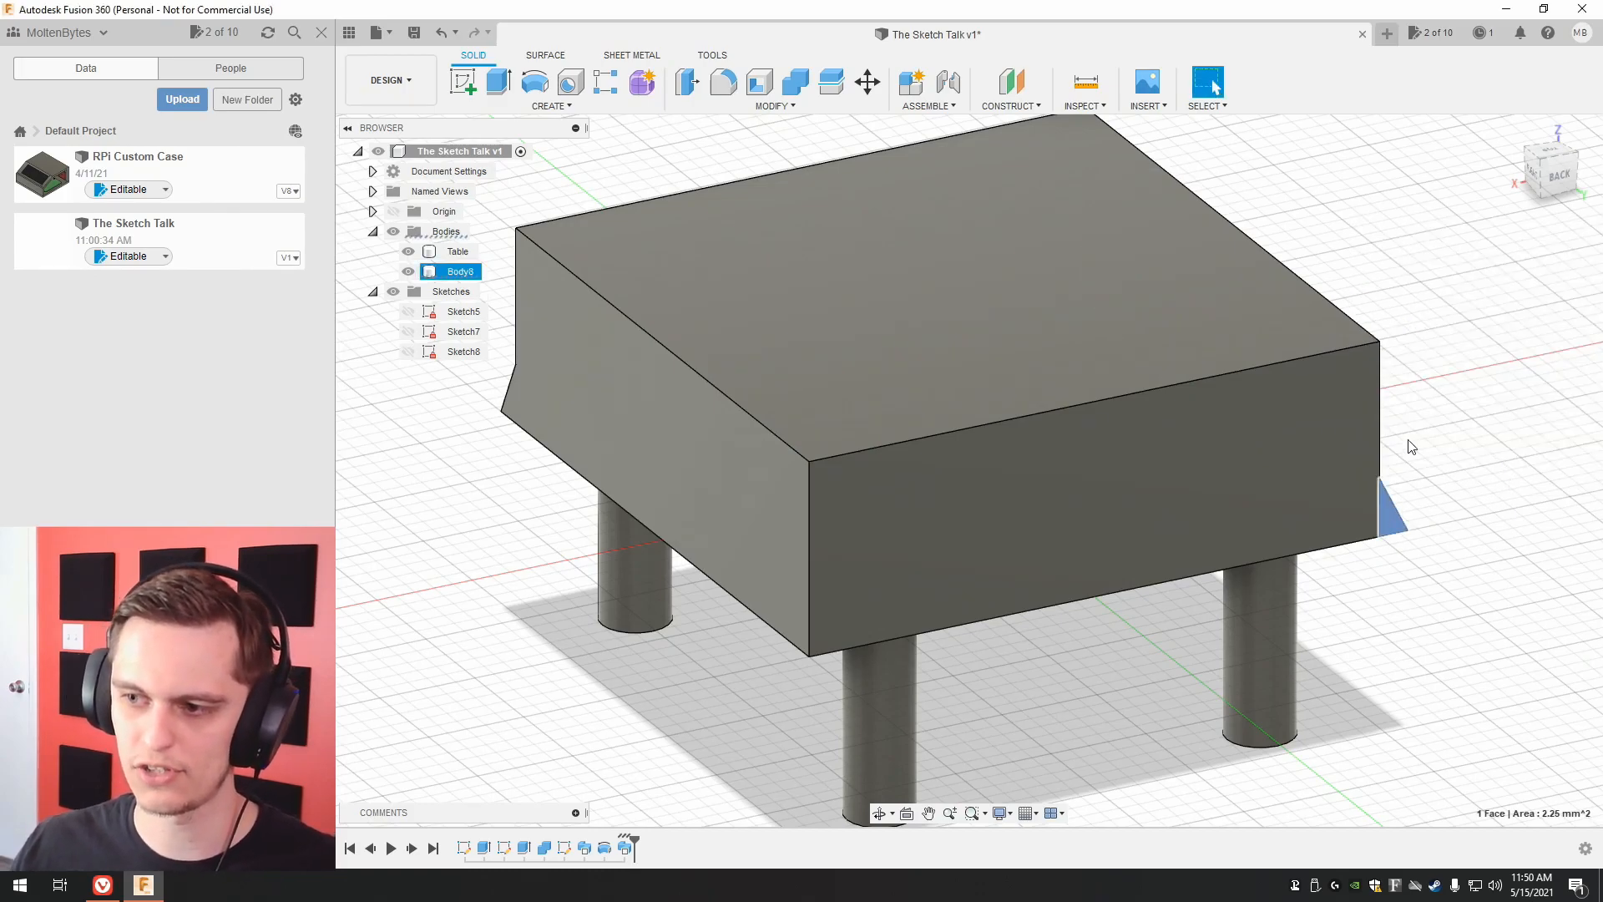
Revolve the left-side trim's triangular end face 90 degrees about the tabletop's vertical back-left corner edge.
left_click(1391, 523)
left_click(535, 82)
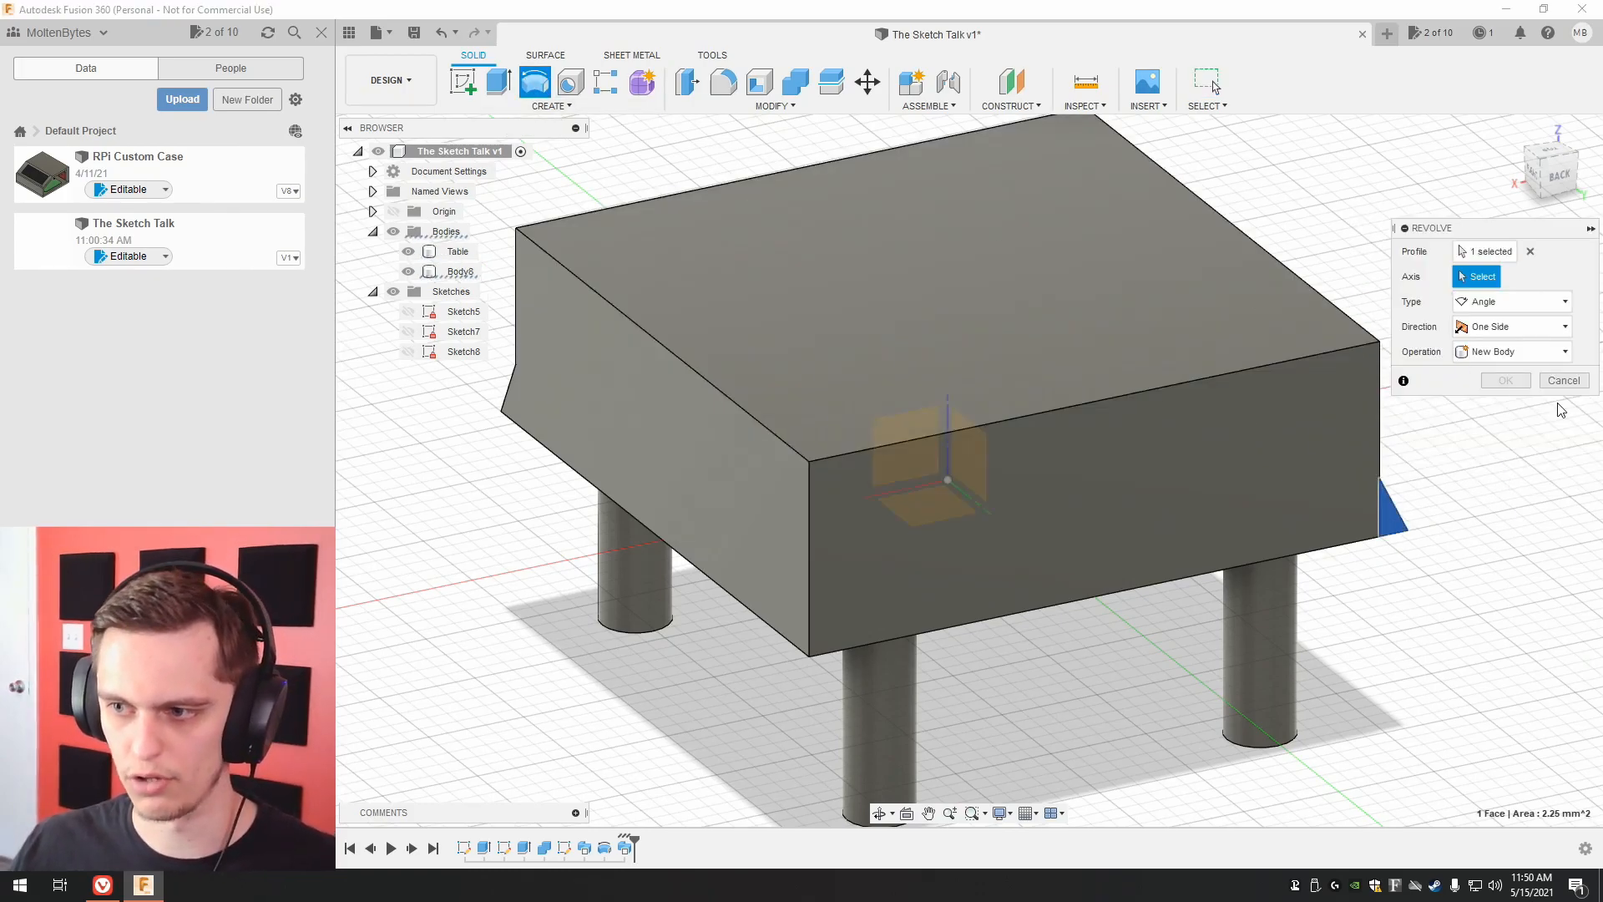
left_click(1503, 303)
left_click(1538, 288)
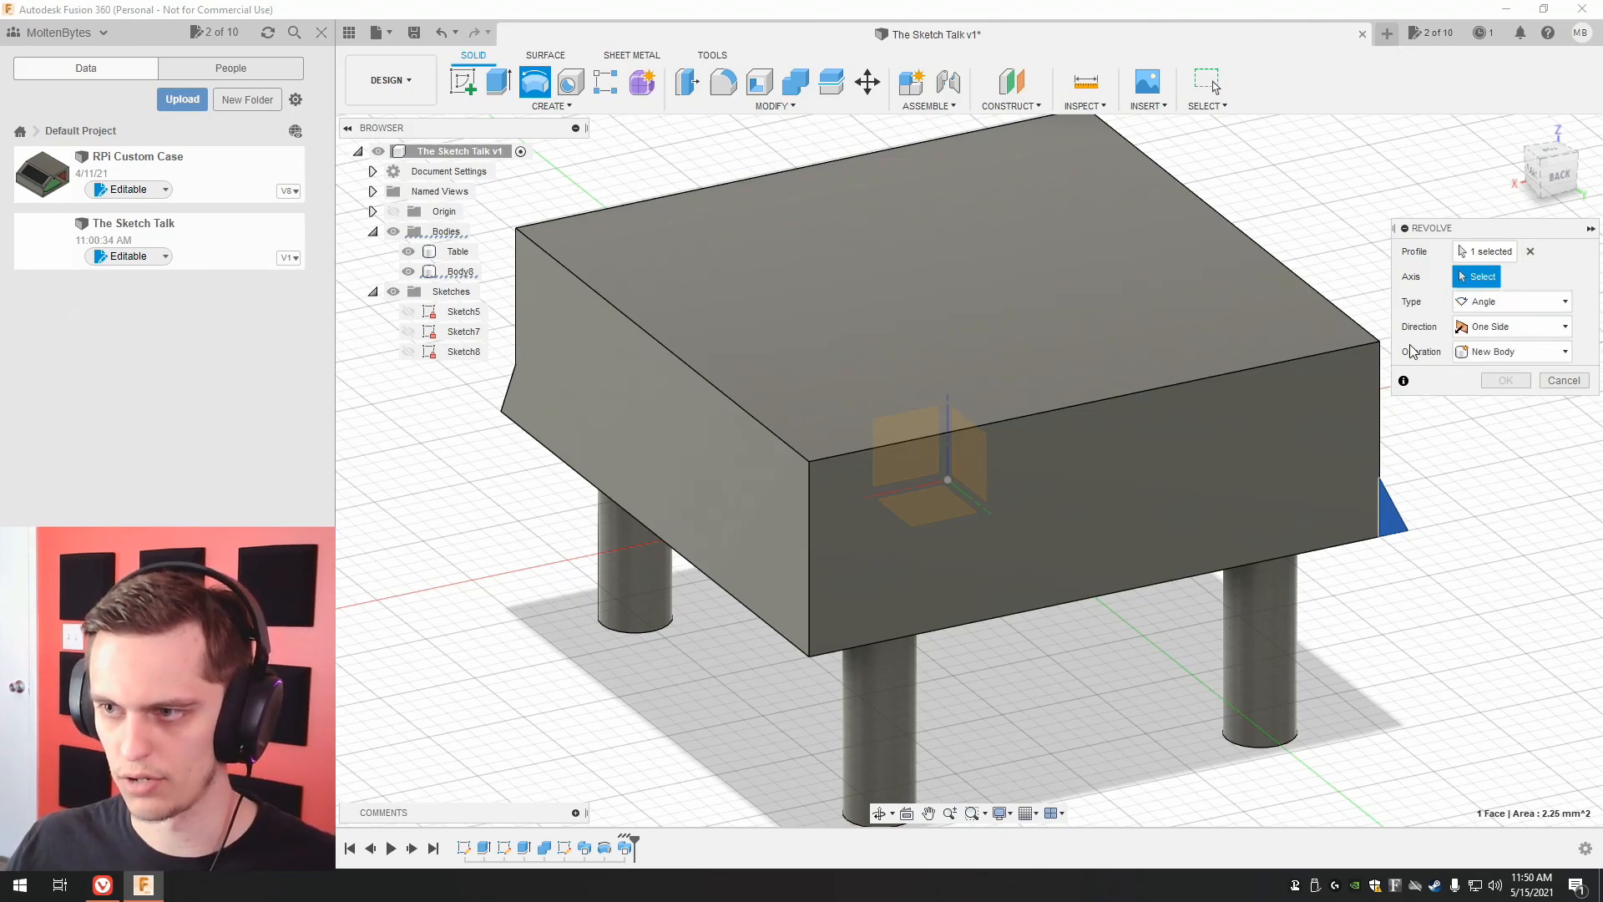
left_click(1379, 414)
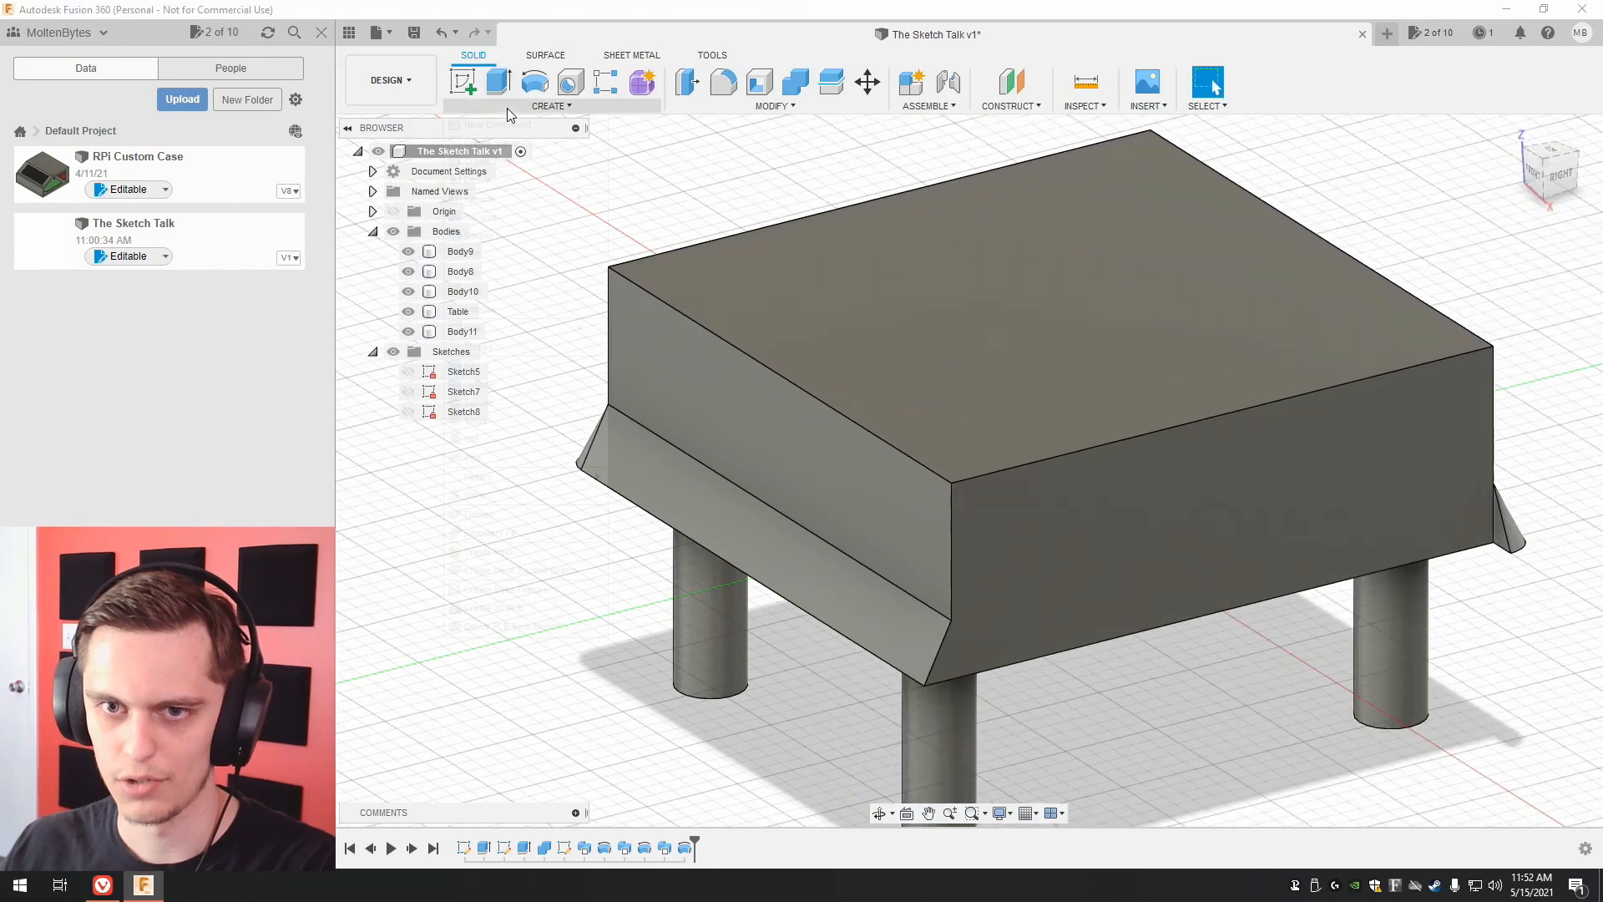
left_click(551, 106)
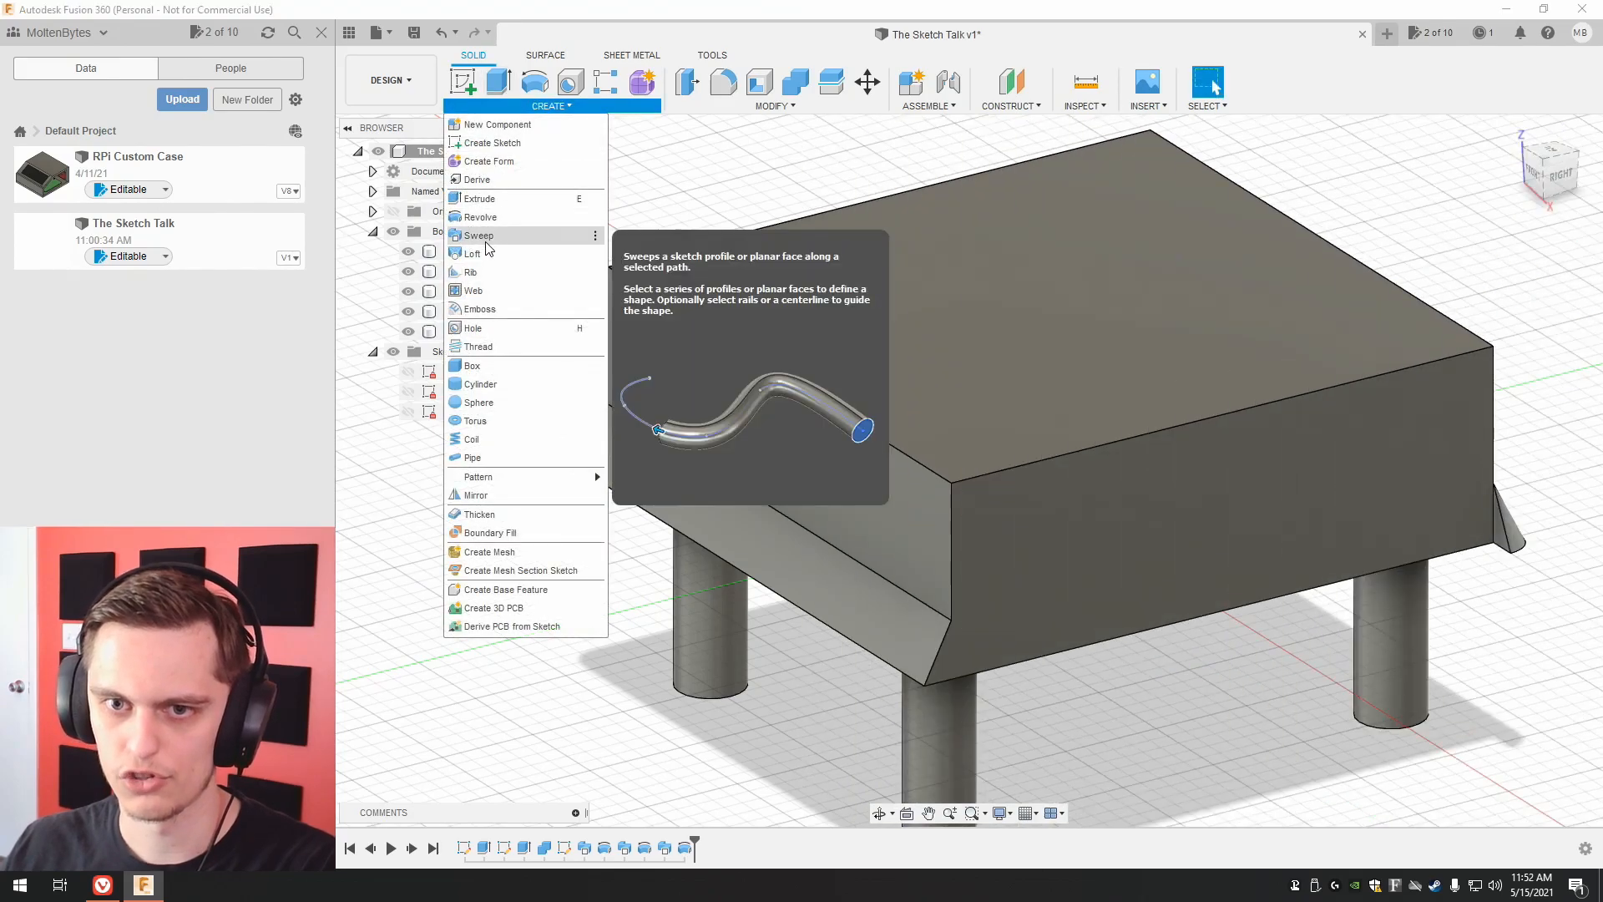
left_click(478, 235)
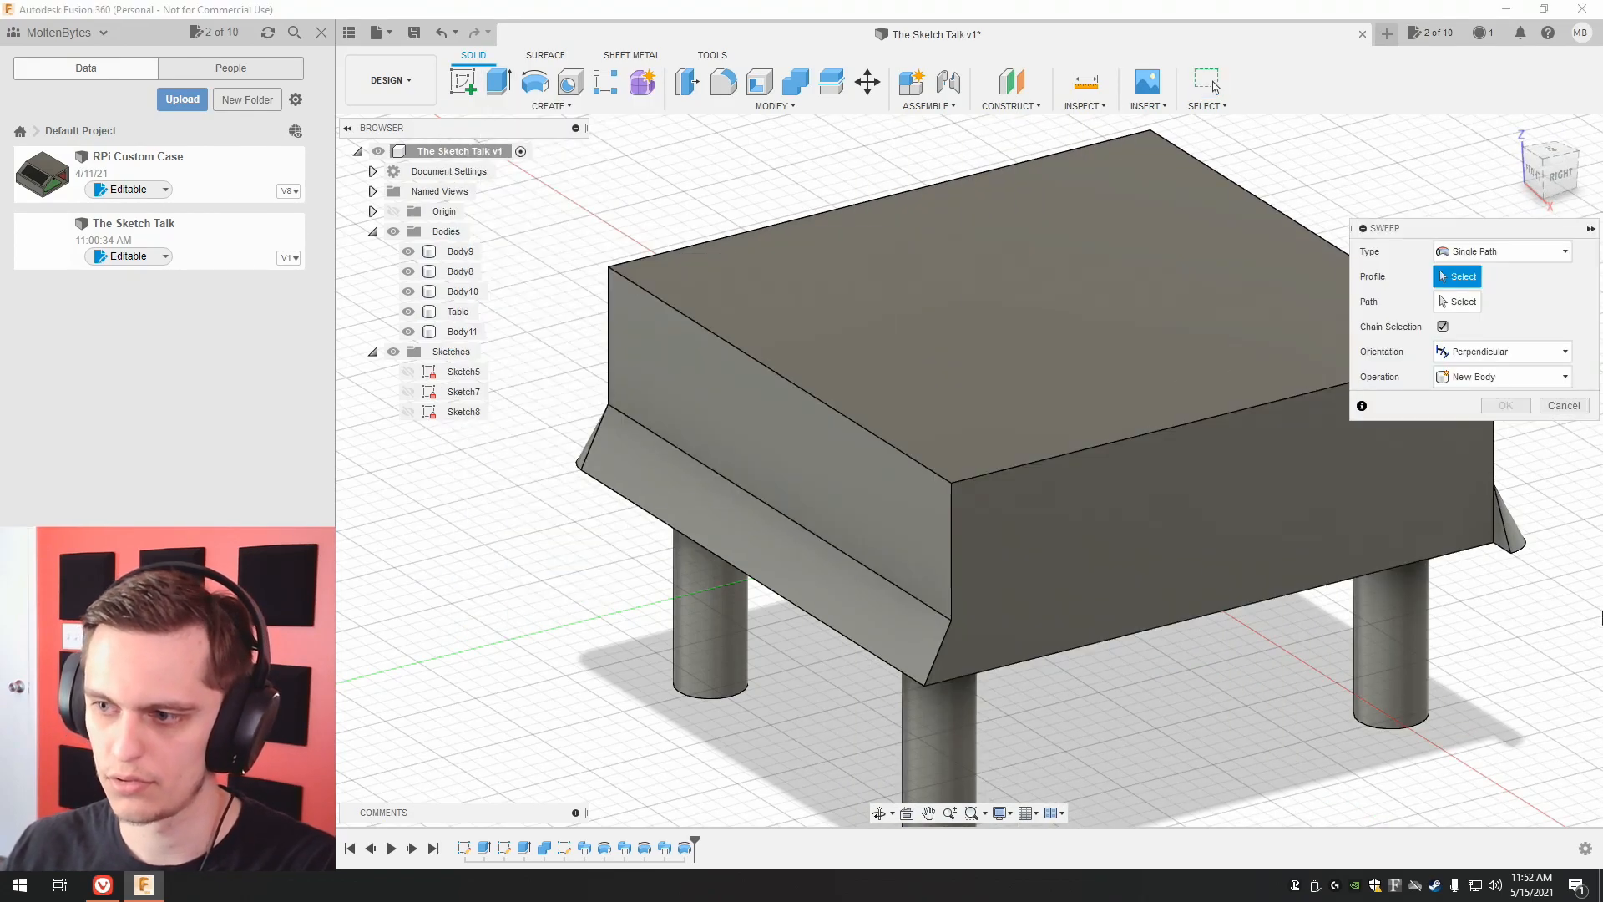
left_click(1503, 546)
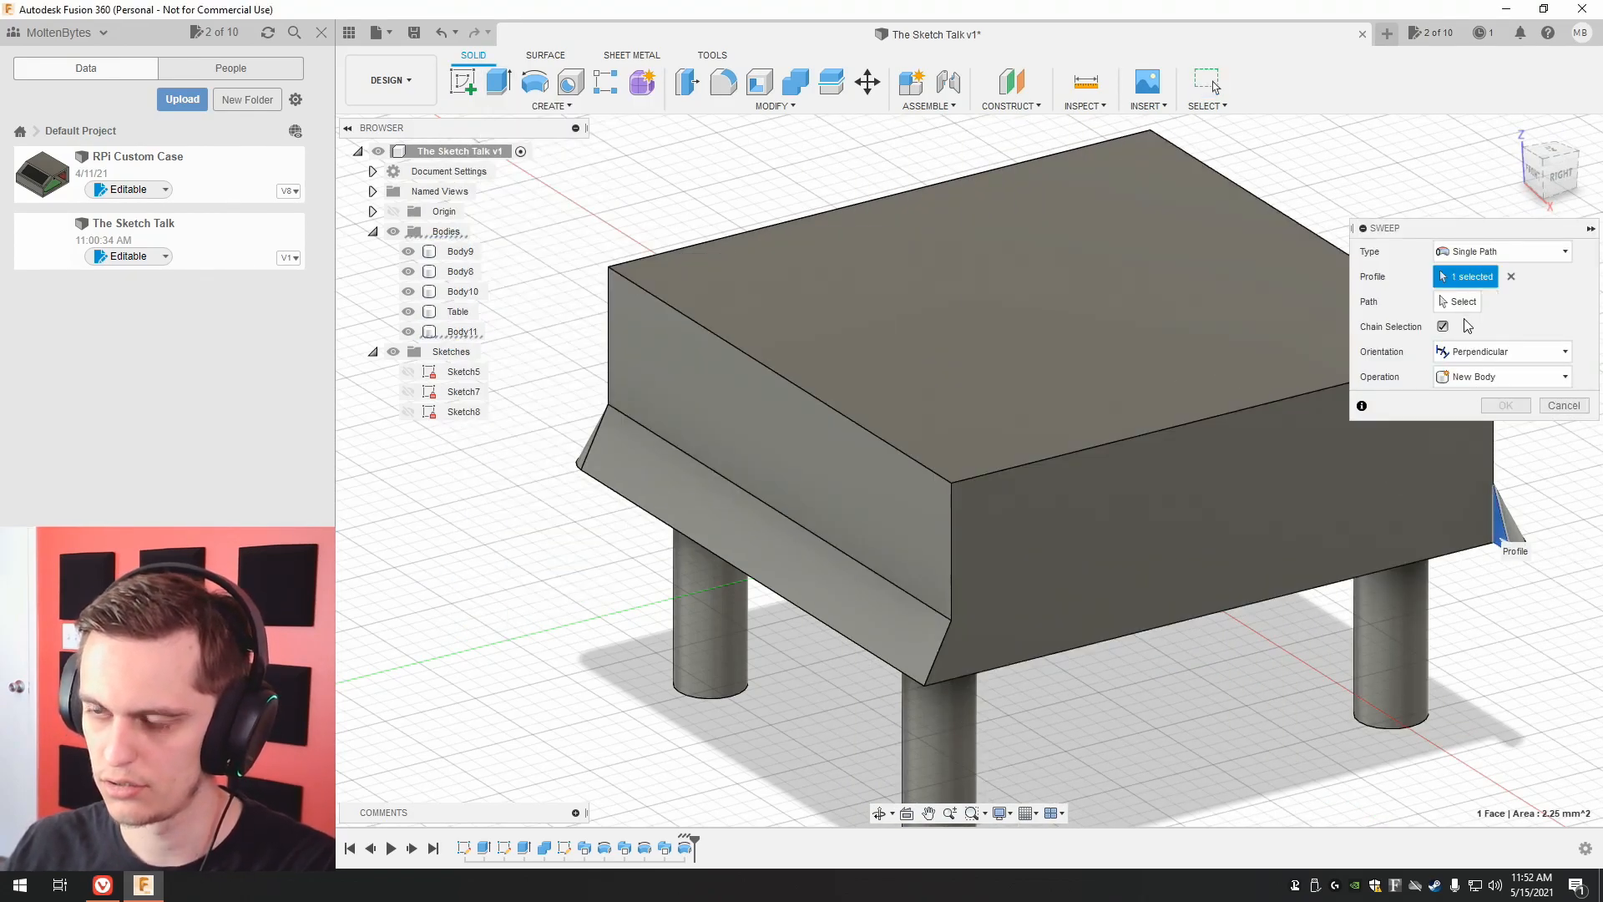
left_click(1467, 309)
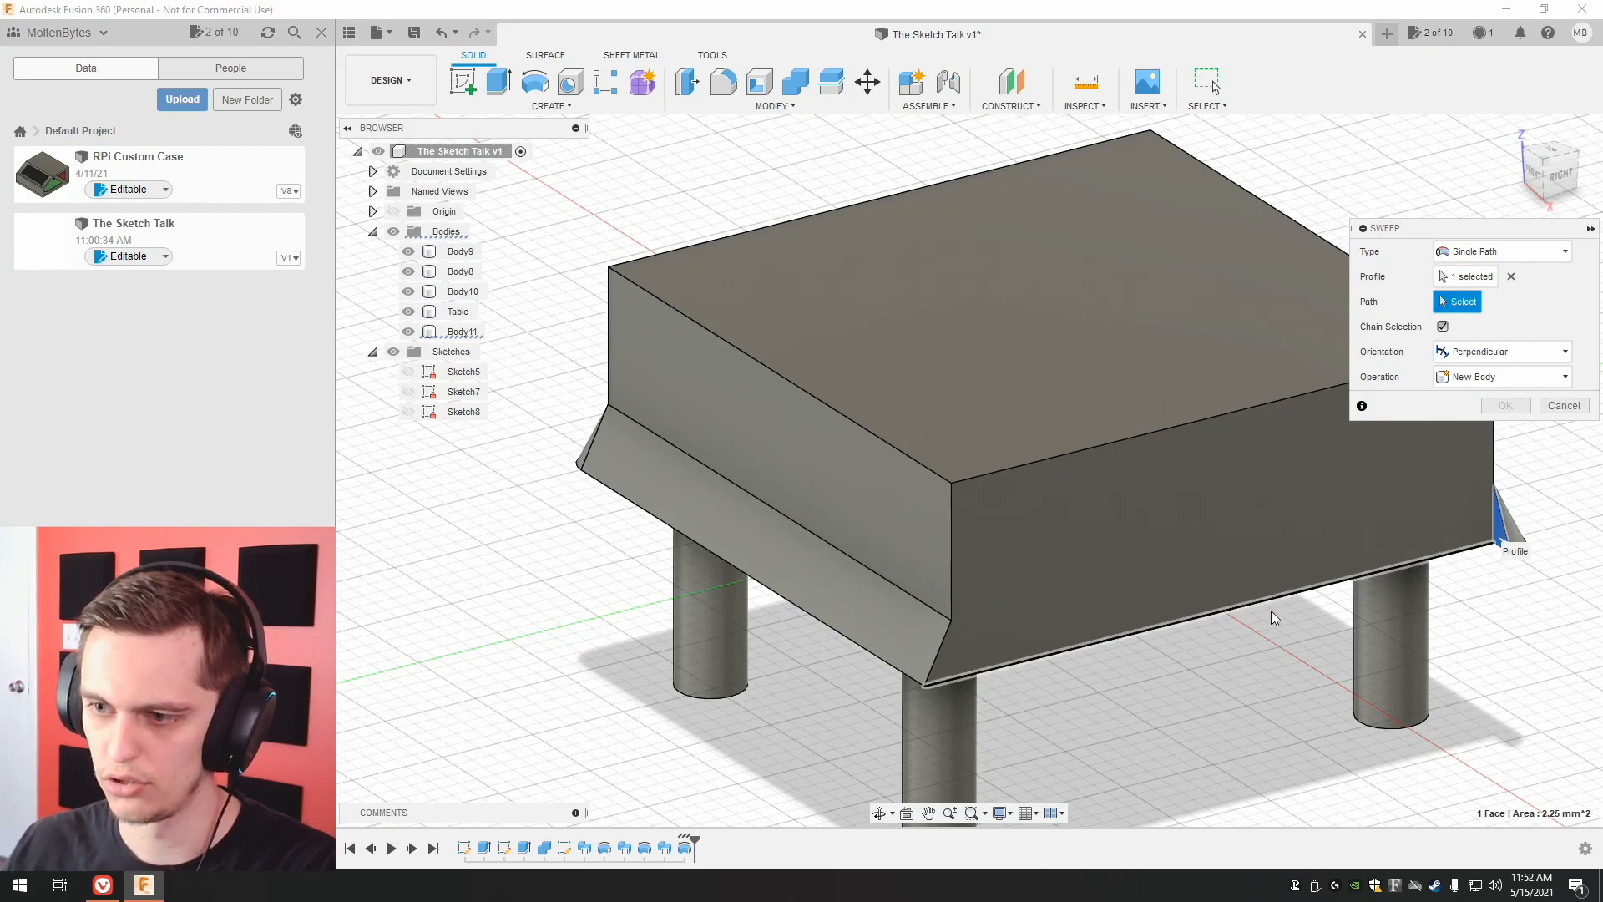
left_click(1564, 406)
middle_click_drag(1501, 364, 1411, 374)
left_click(555, 109)
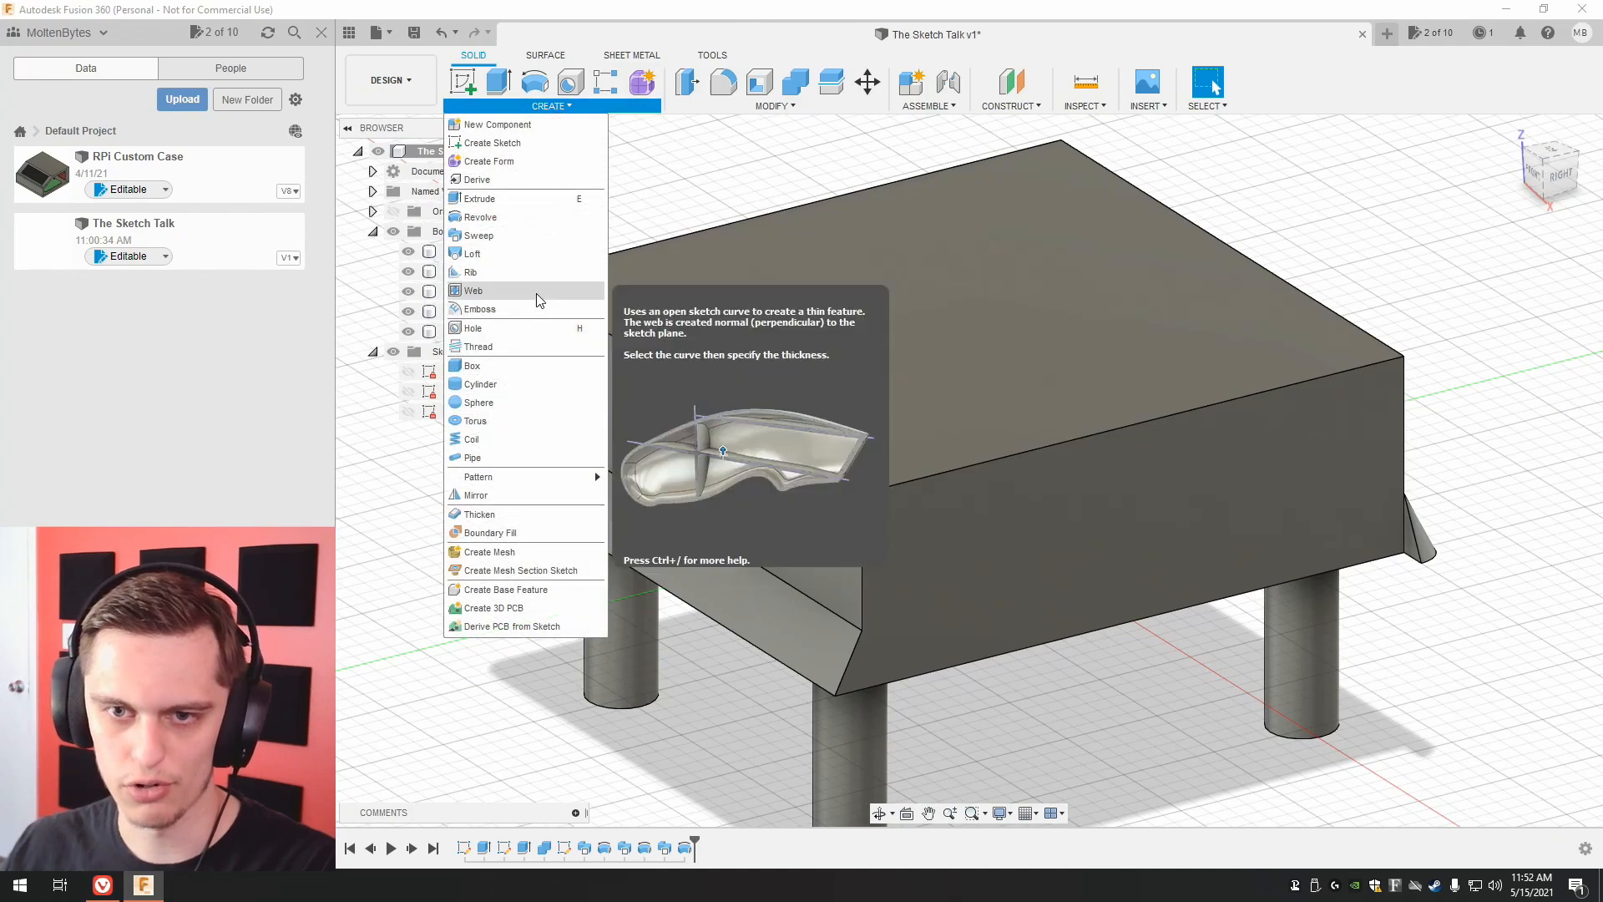
left_click(517, 236)
left_click(1413, 544)
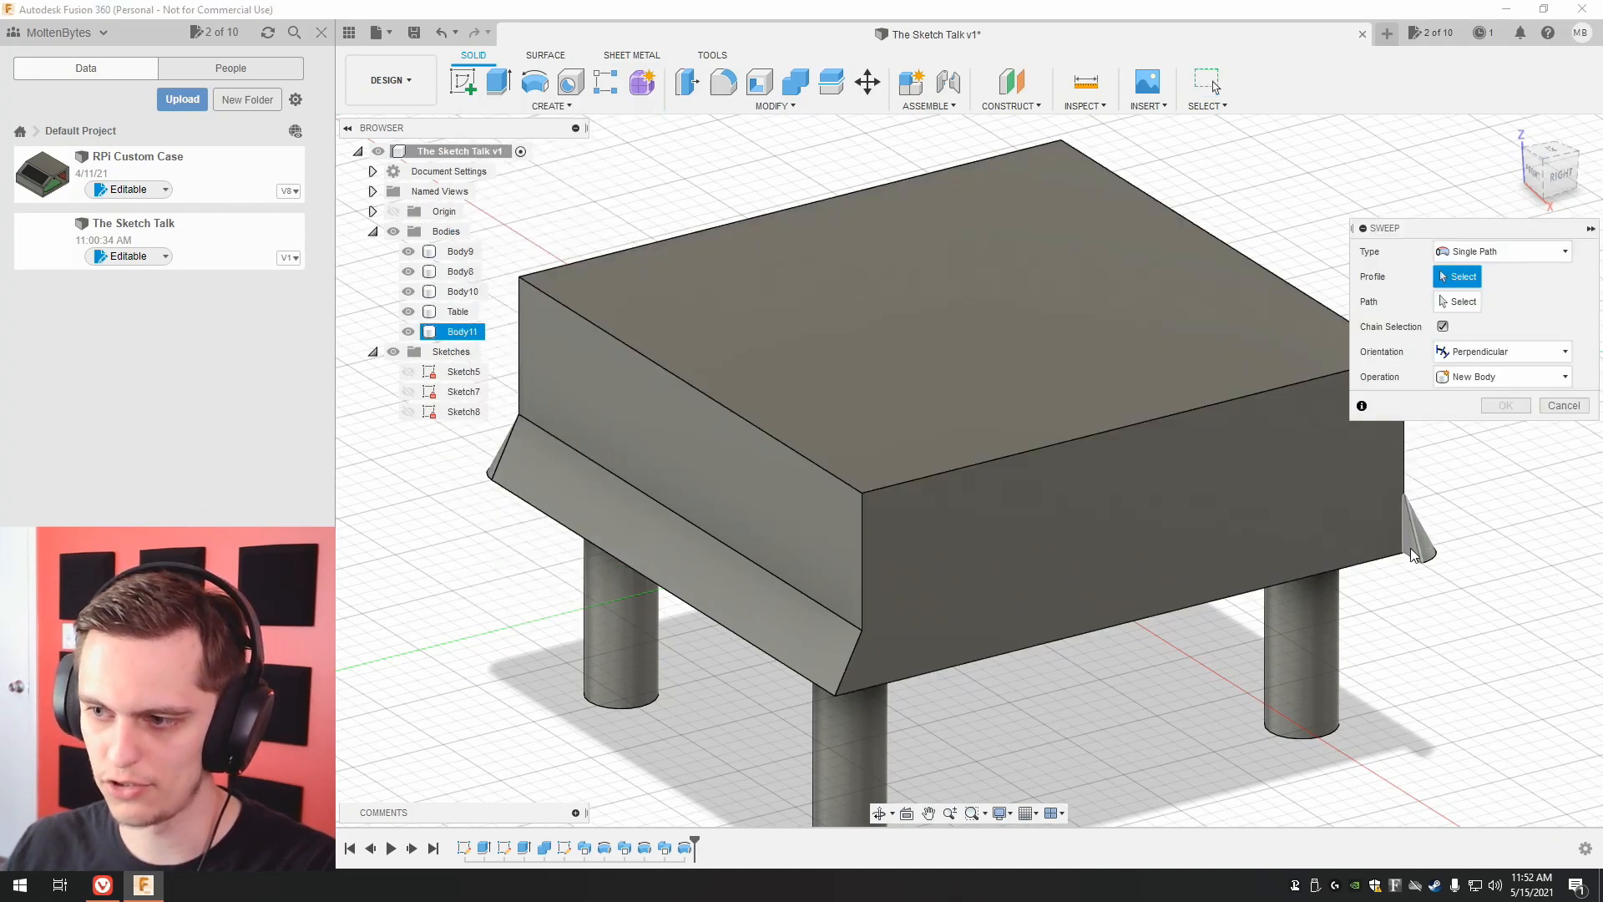
left_click(1463, 302)
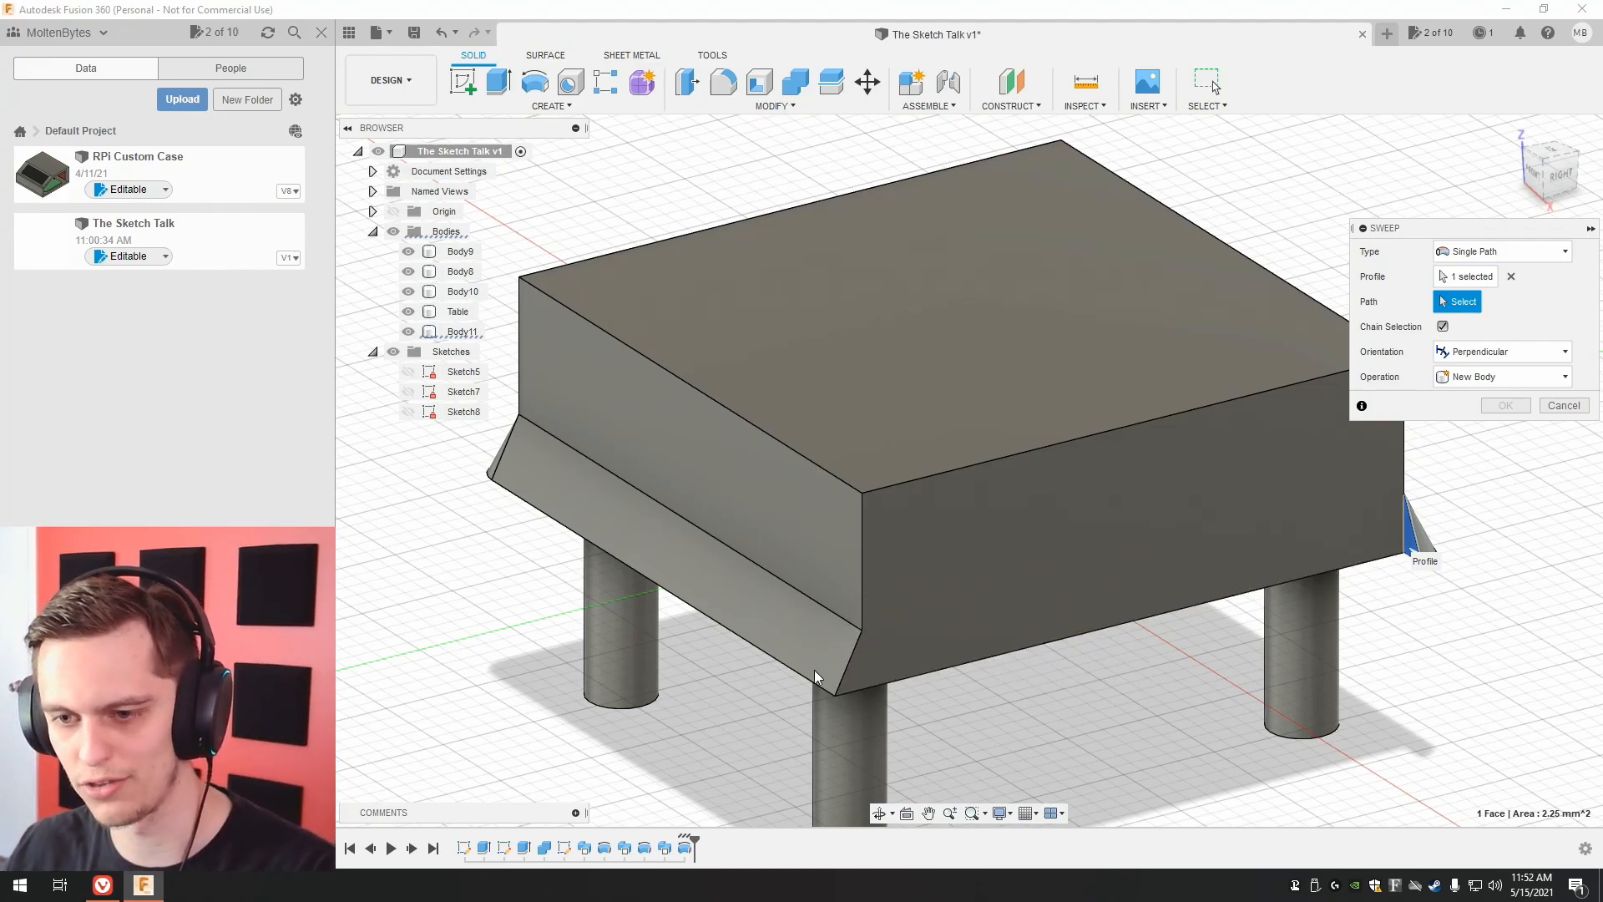
left_click(1568, 407)
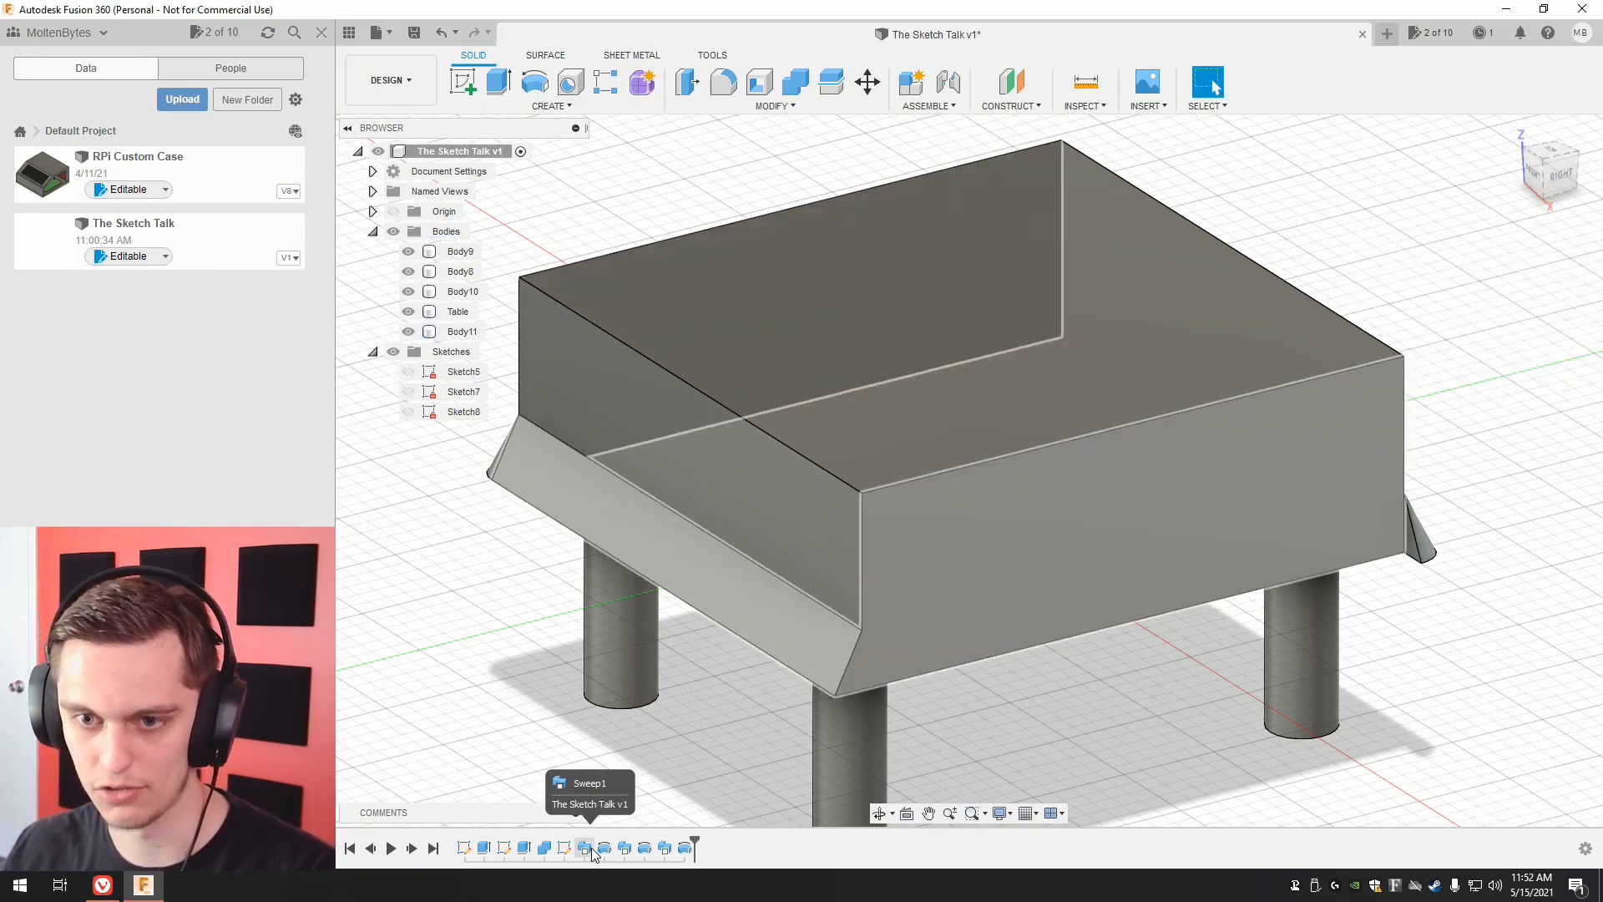
Roll the design history back to Sweep1, the front trim sweep, and change its operation to New Body.
left_click_drag(694, 845, 584, 847)
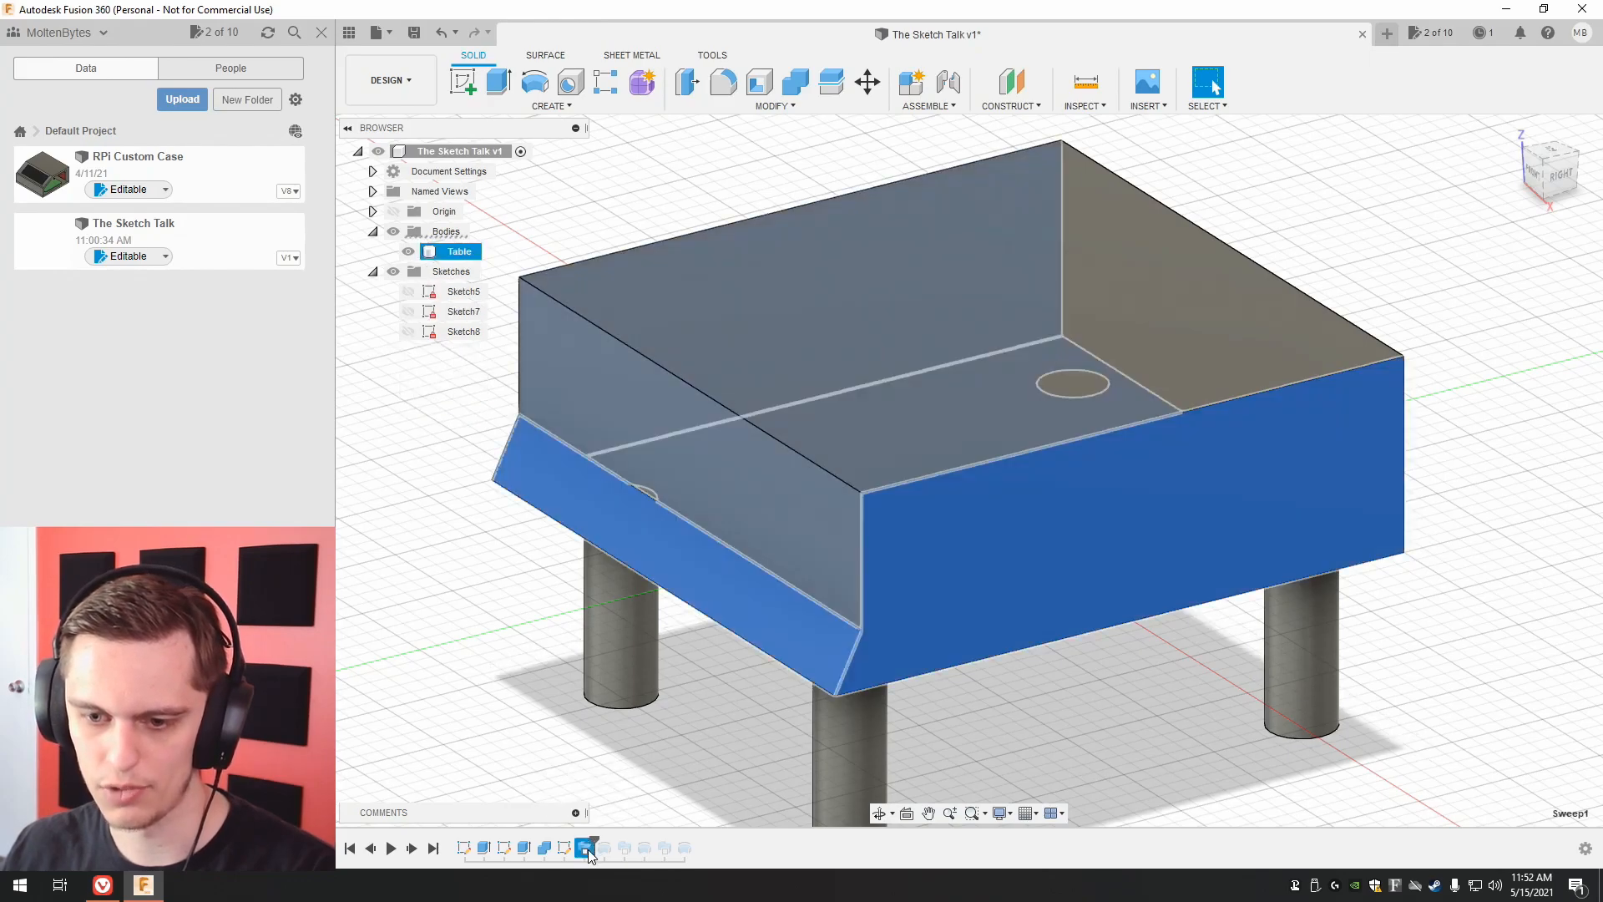
right_click(588, 849)
left_click(646, 678)
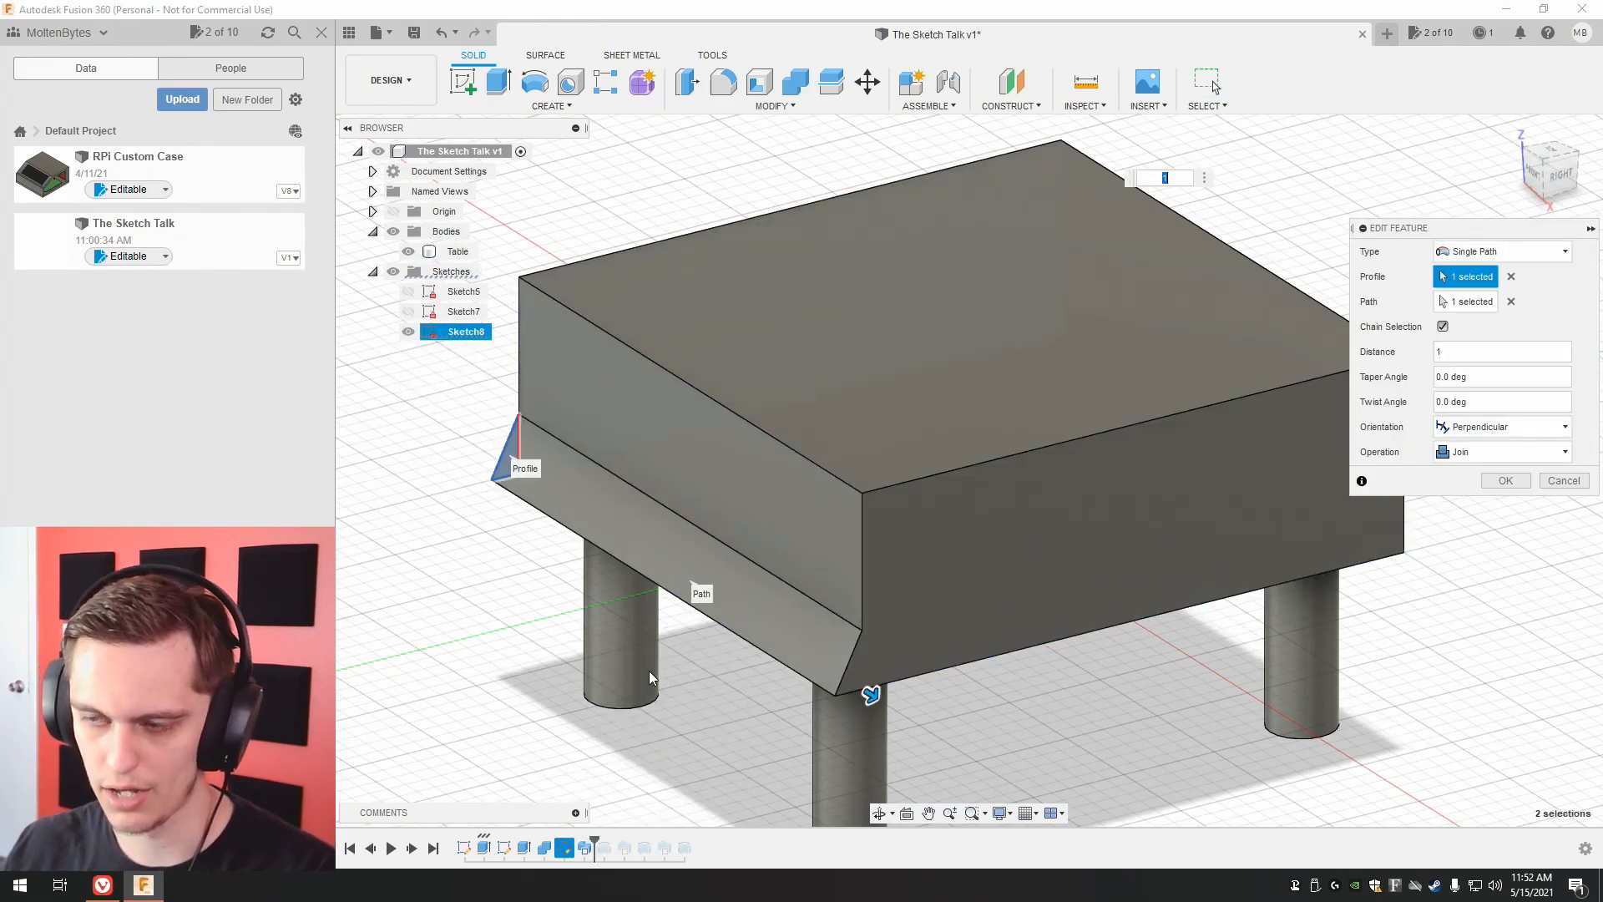
left_click(1470, 453)
left_click(1469, 514)
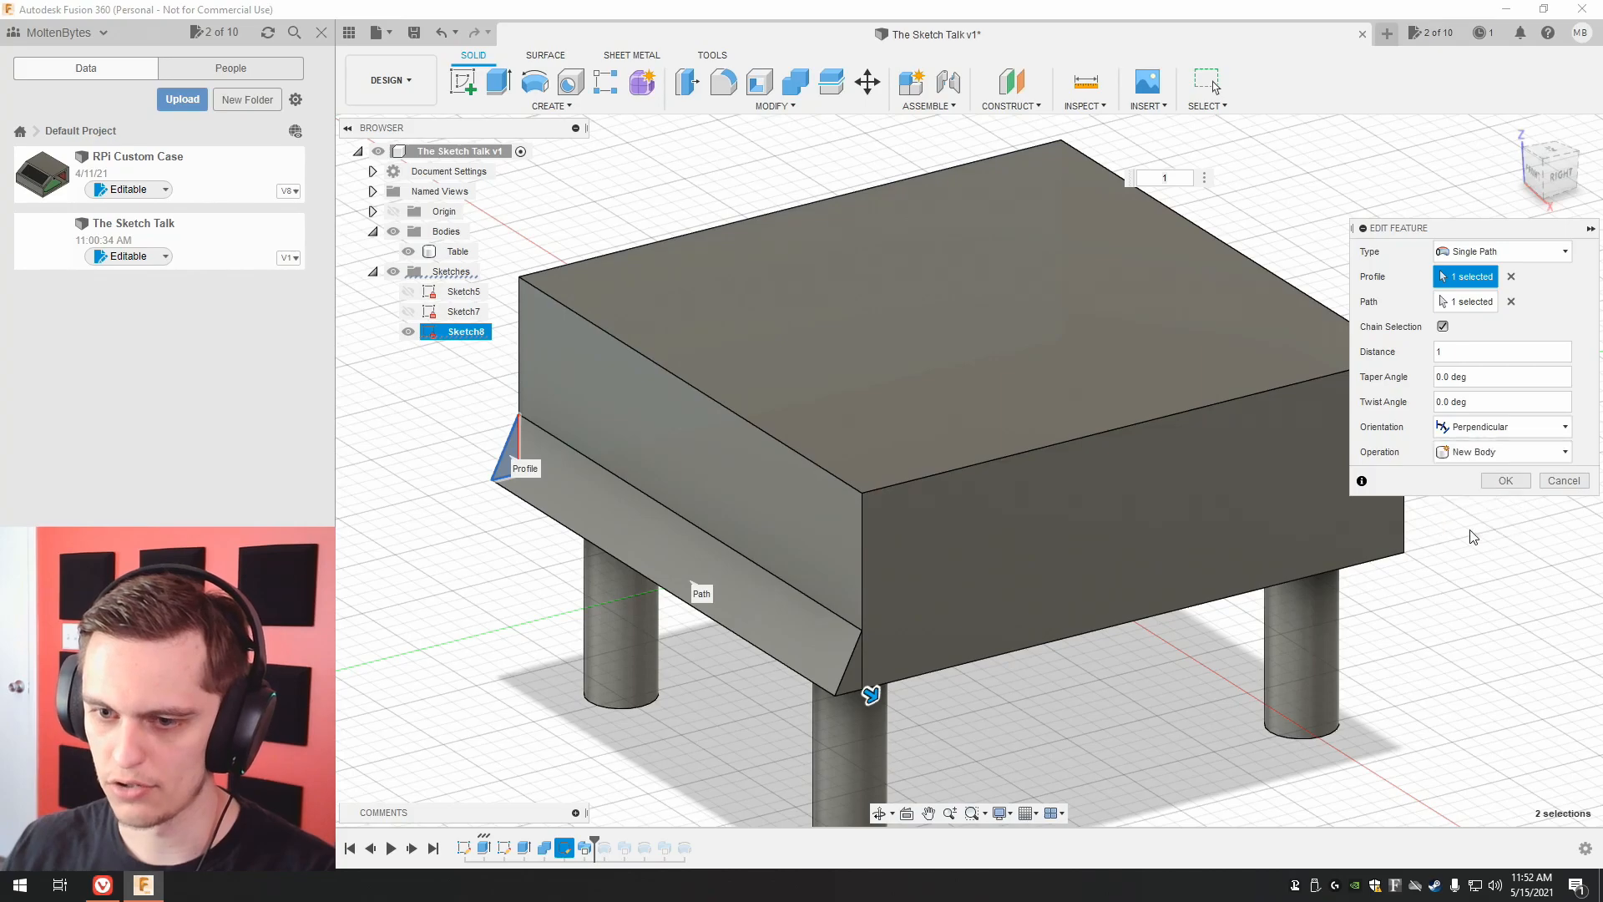
left_click(1508, 481)
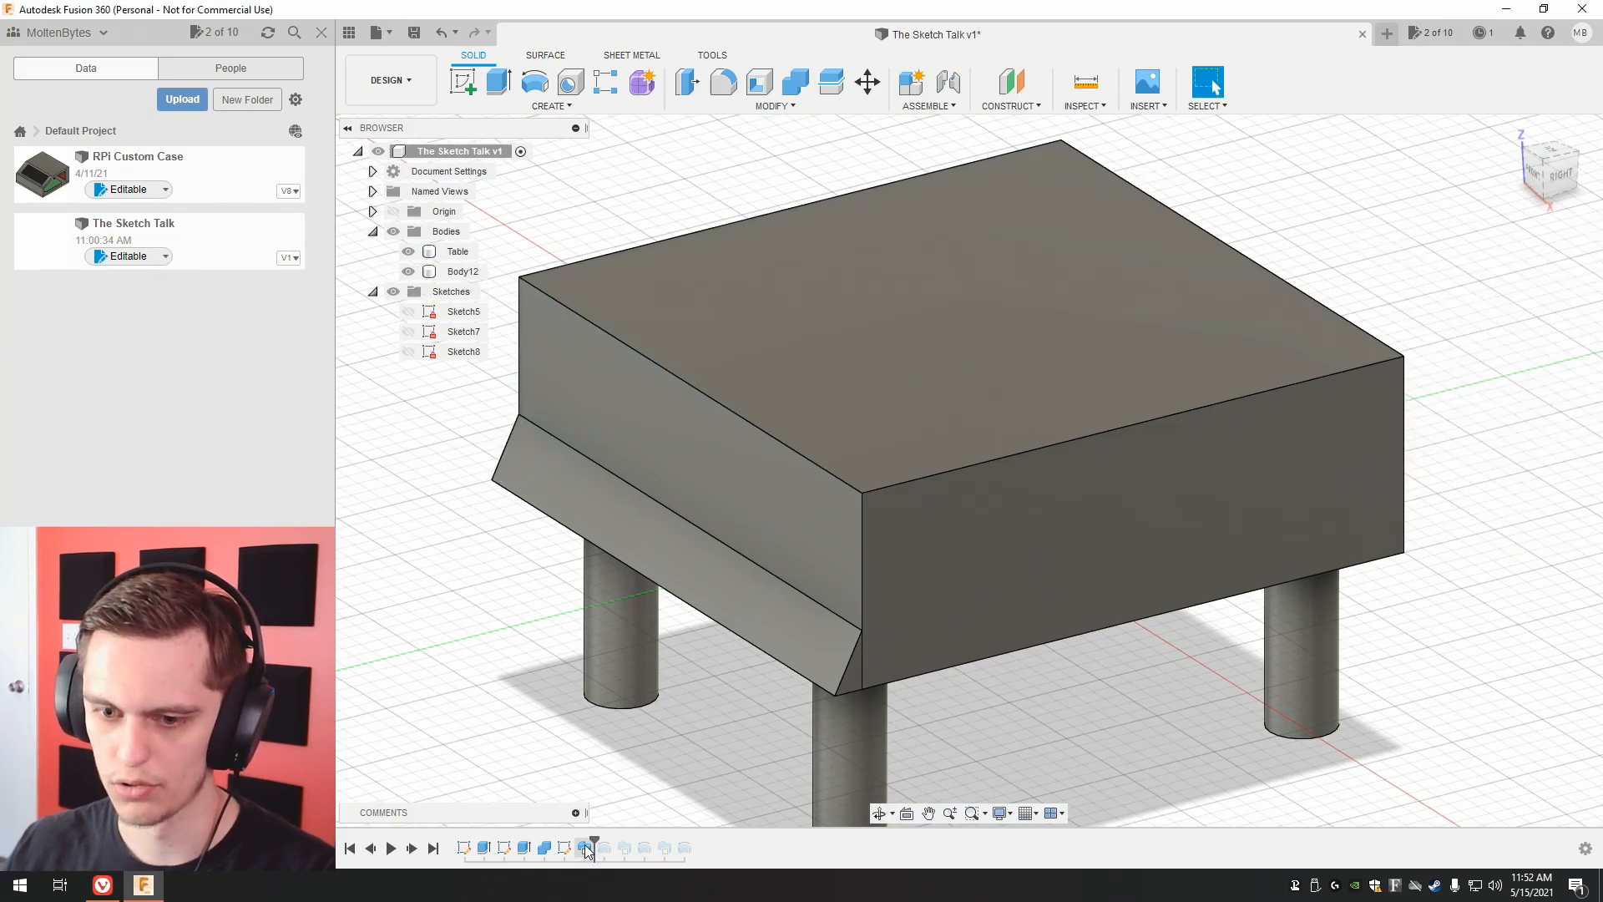
Advance the history to the front-left corner revolve, Revolve2, change its operation to New Body, and restore the full history.
left_click_drag(594, 839, 614, 838)
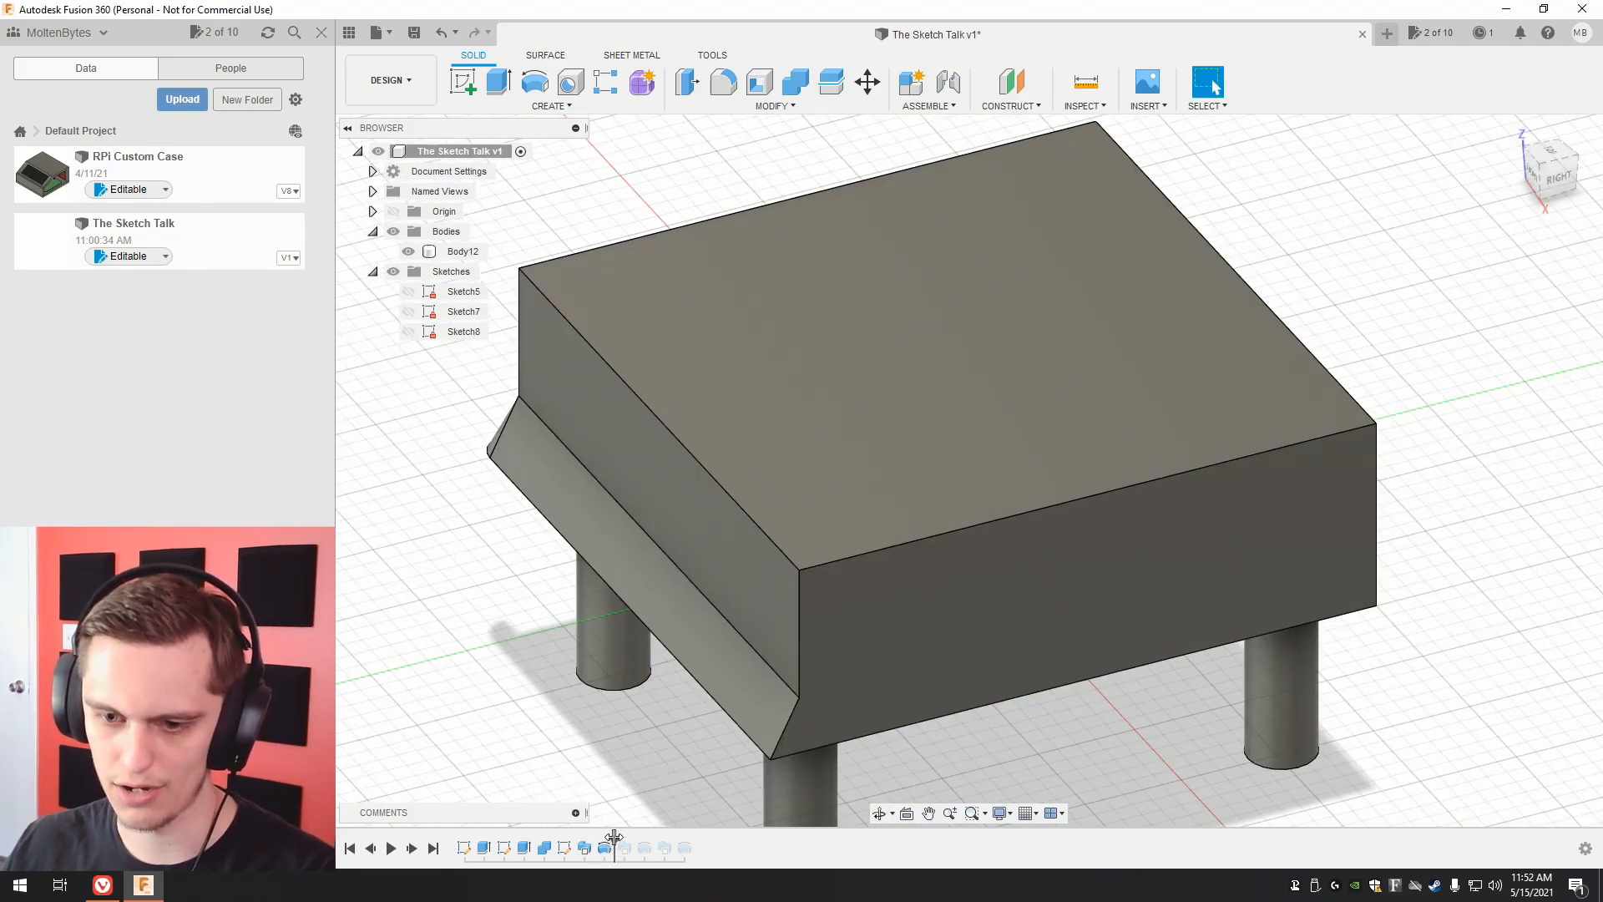
right_click(595, 850)
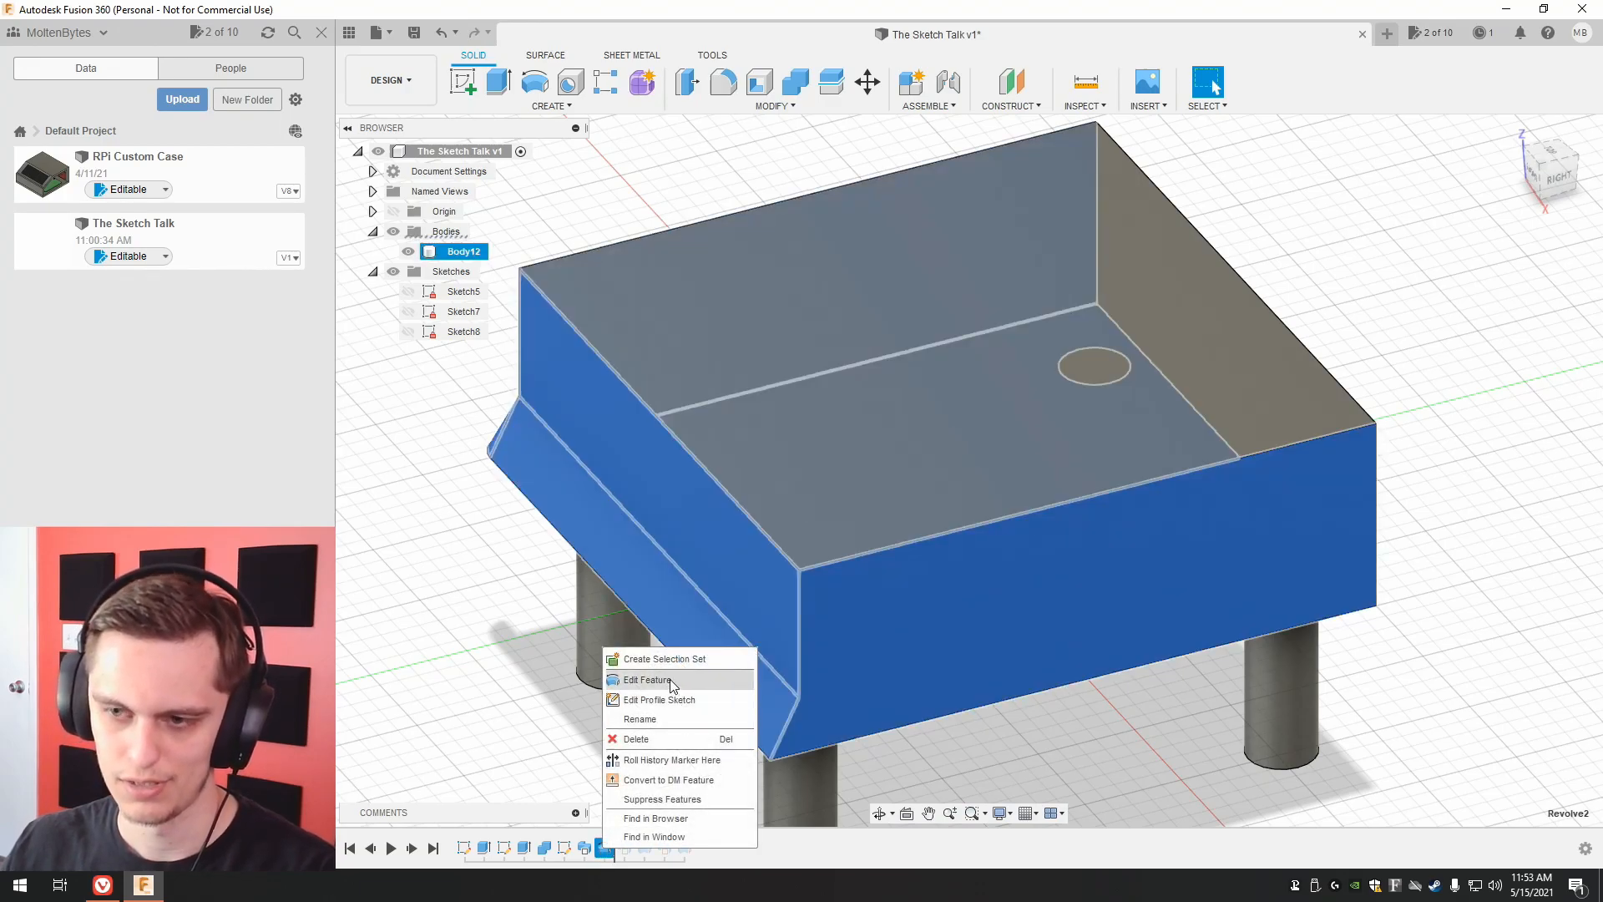
left_click(635, 728)
left_click(1491, 379)
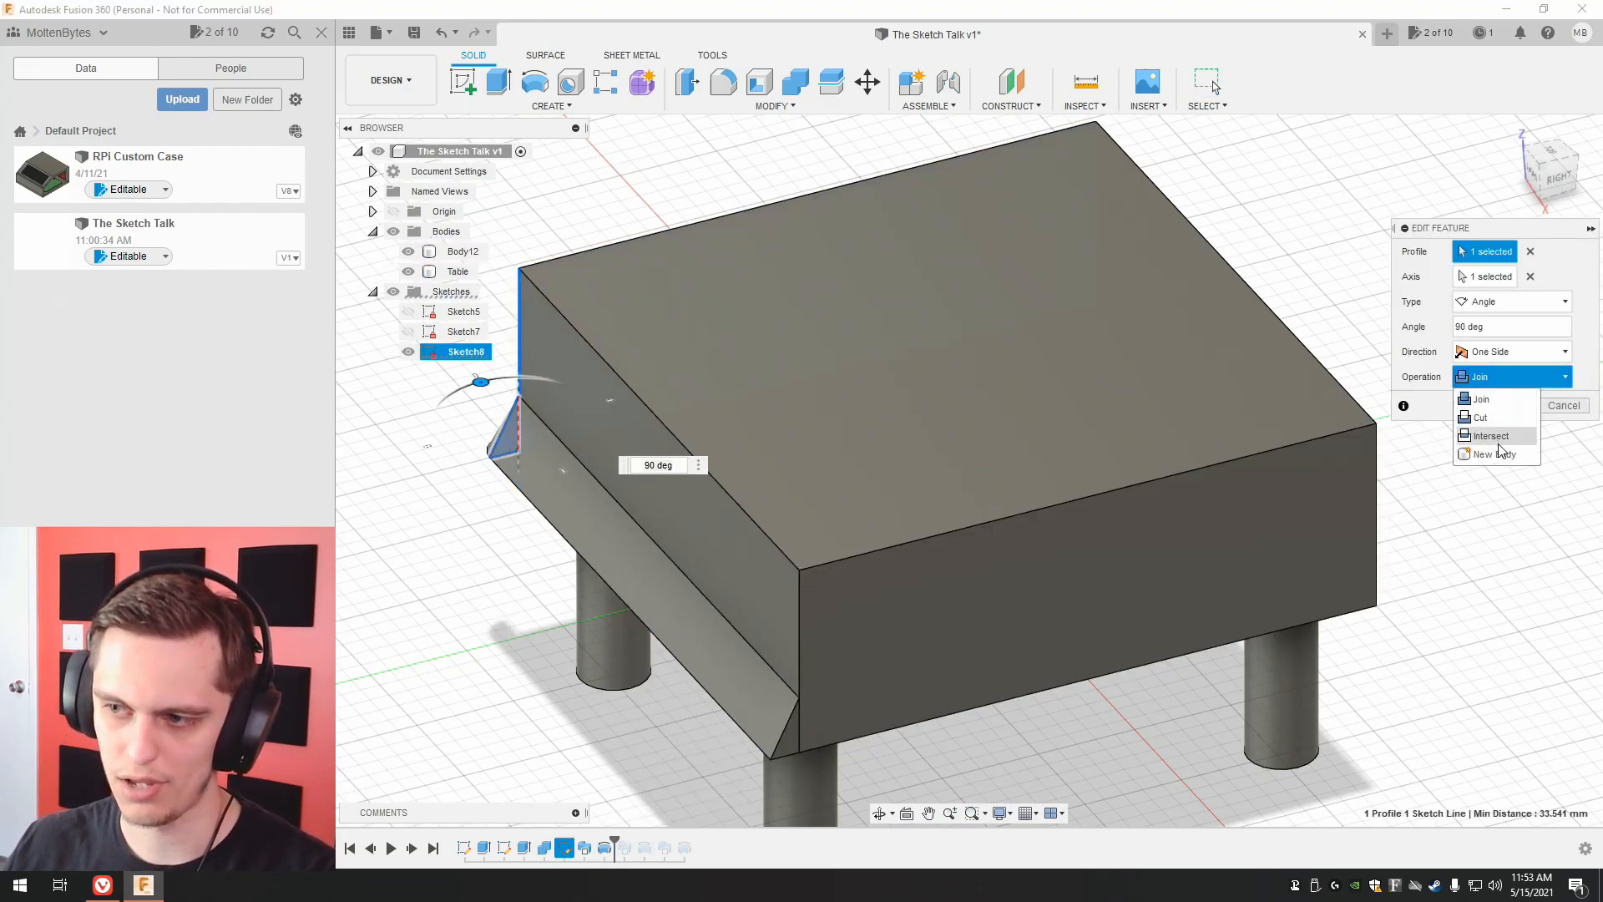
left_click(1494, 455)
left_click(1508, 407)
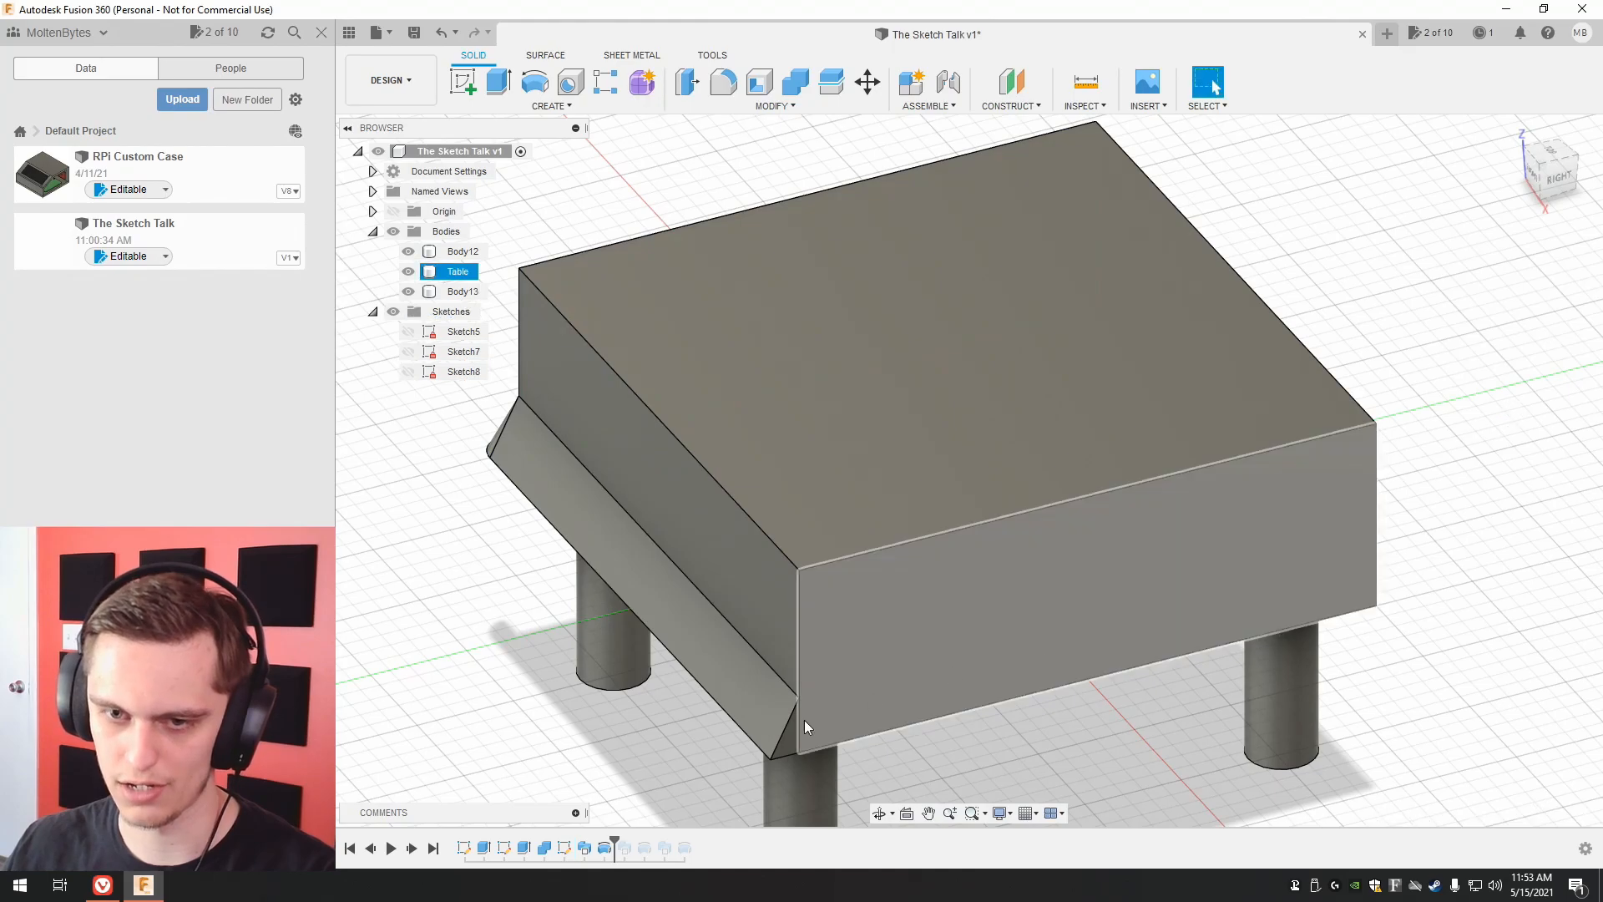
left_click_drag(616, 842, 695, 845)
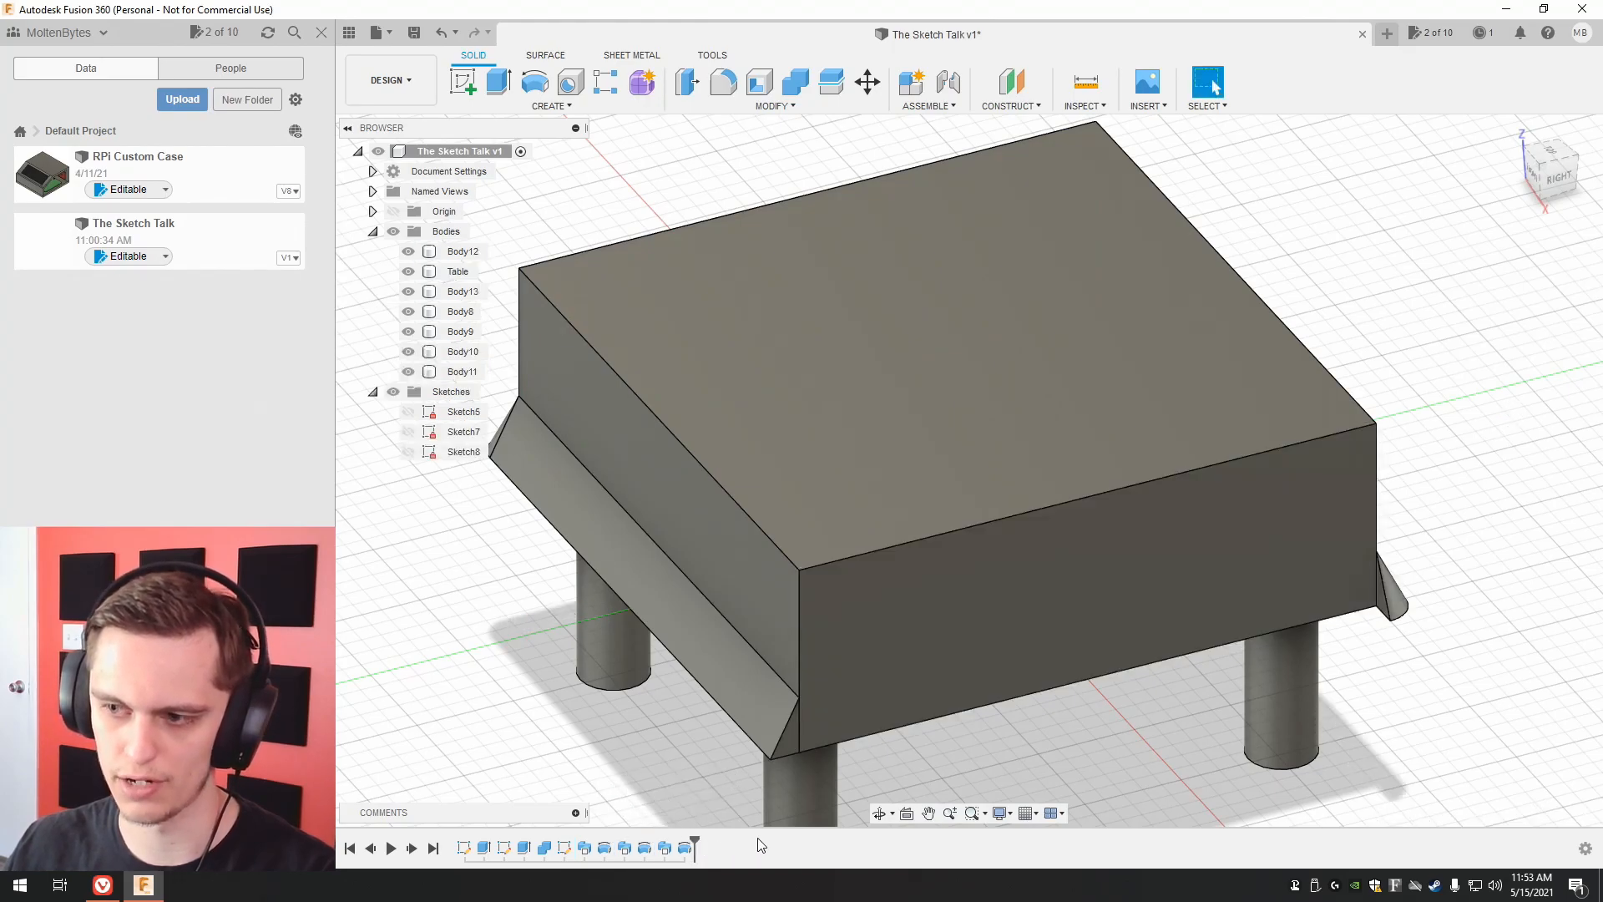
Sweep the back-right corner trim's triangular end face along the tabletop's lower right-side edge, using the Join operation.
left_click(875, 702)
left_click_drag(1560, 174, 1566, 154)
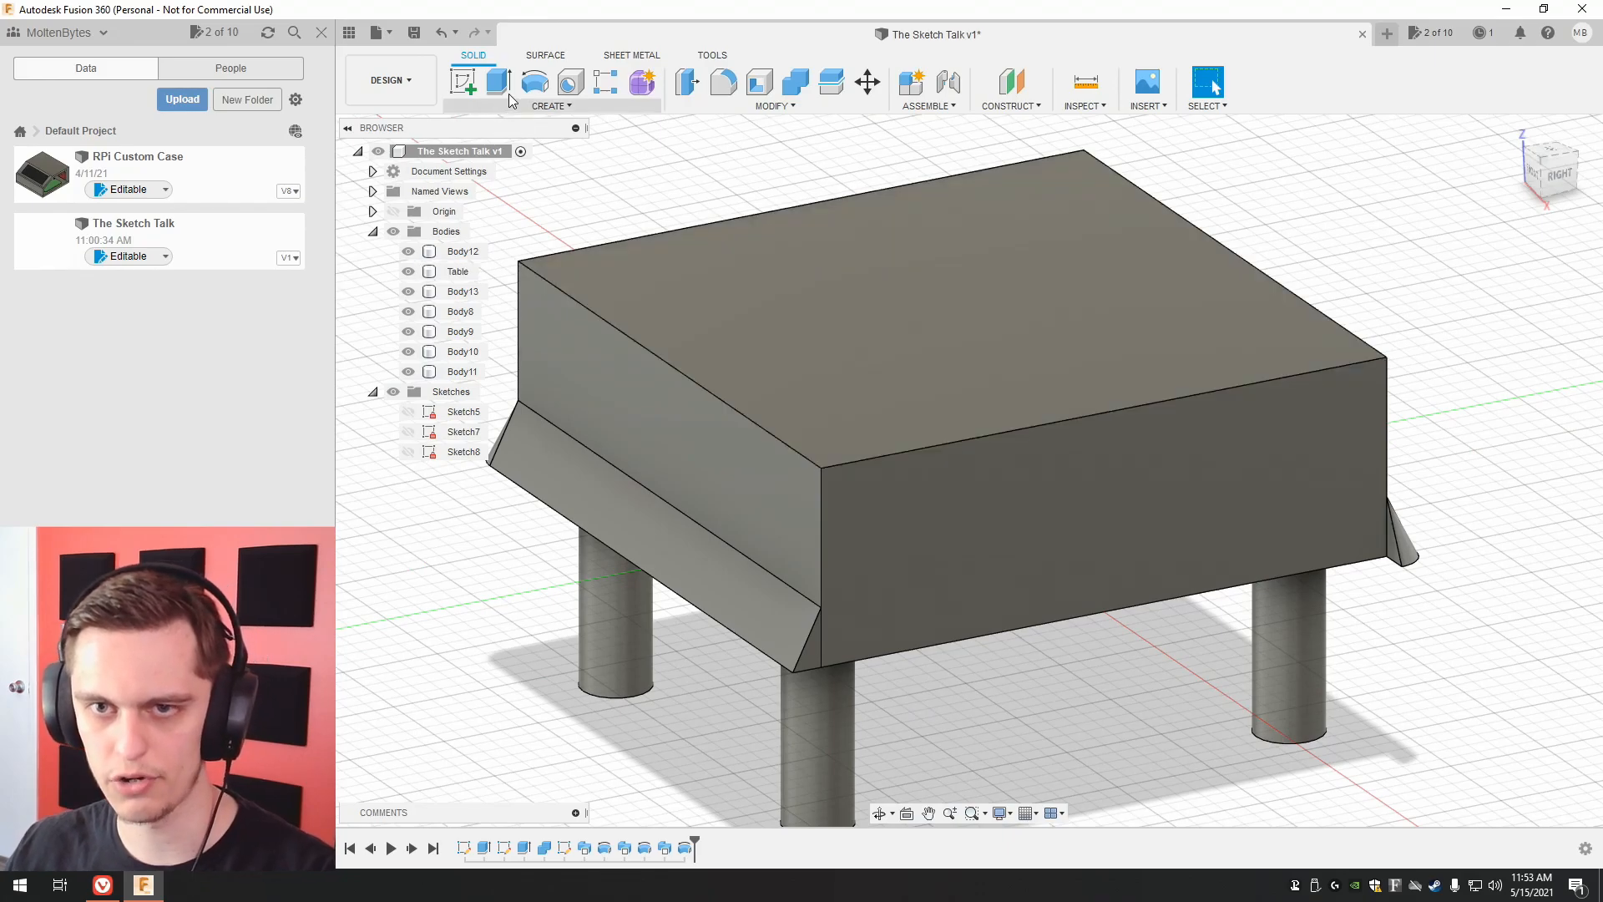
left_click(547, 106)
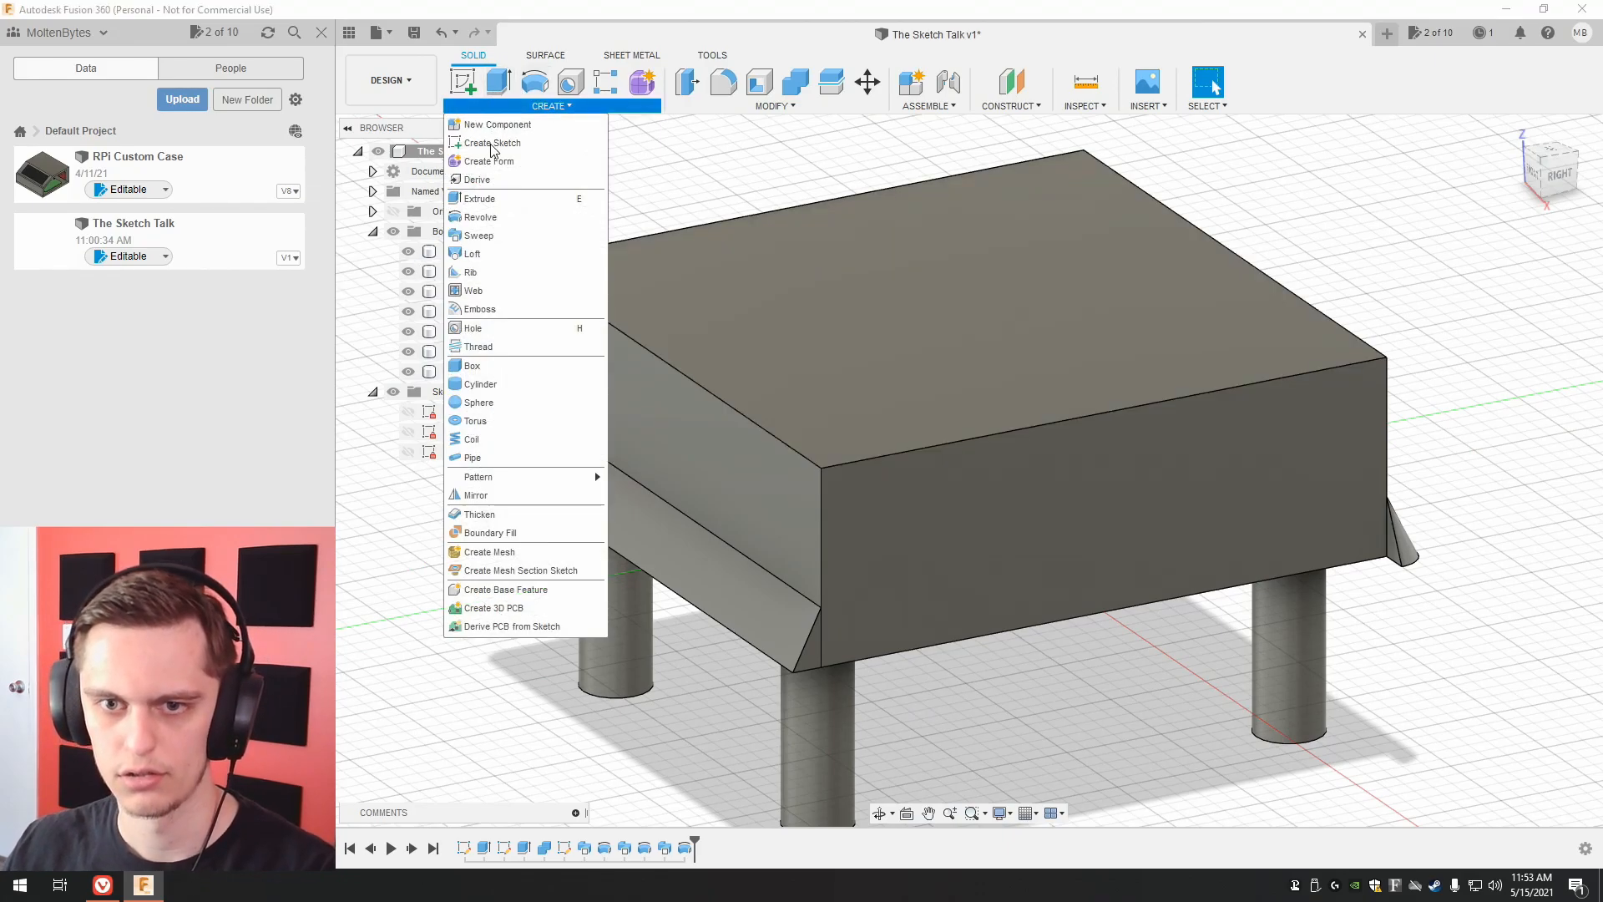
left_click(486, 235)
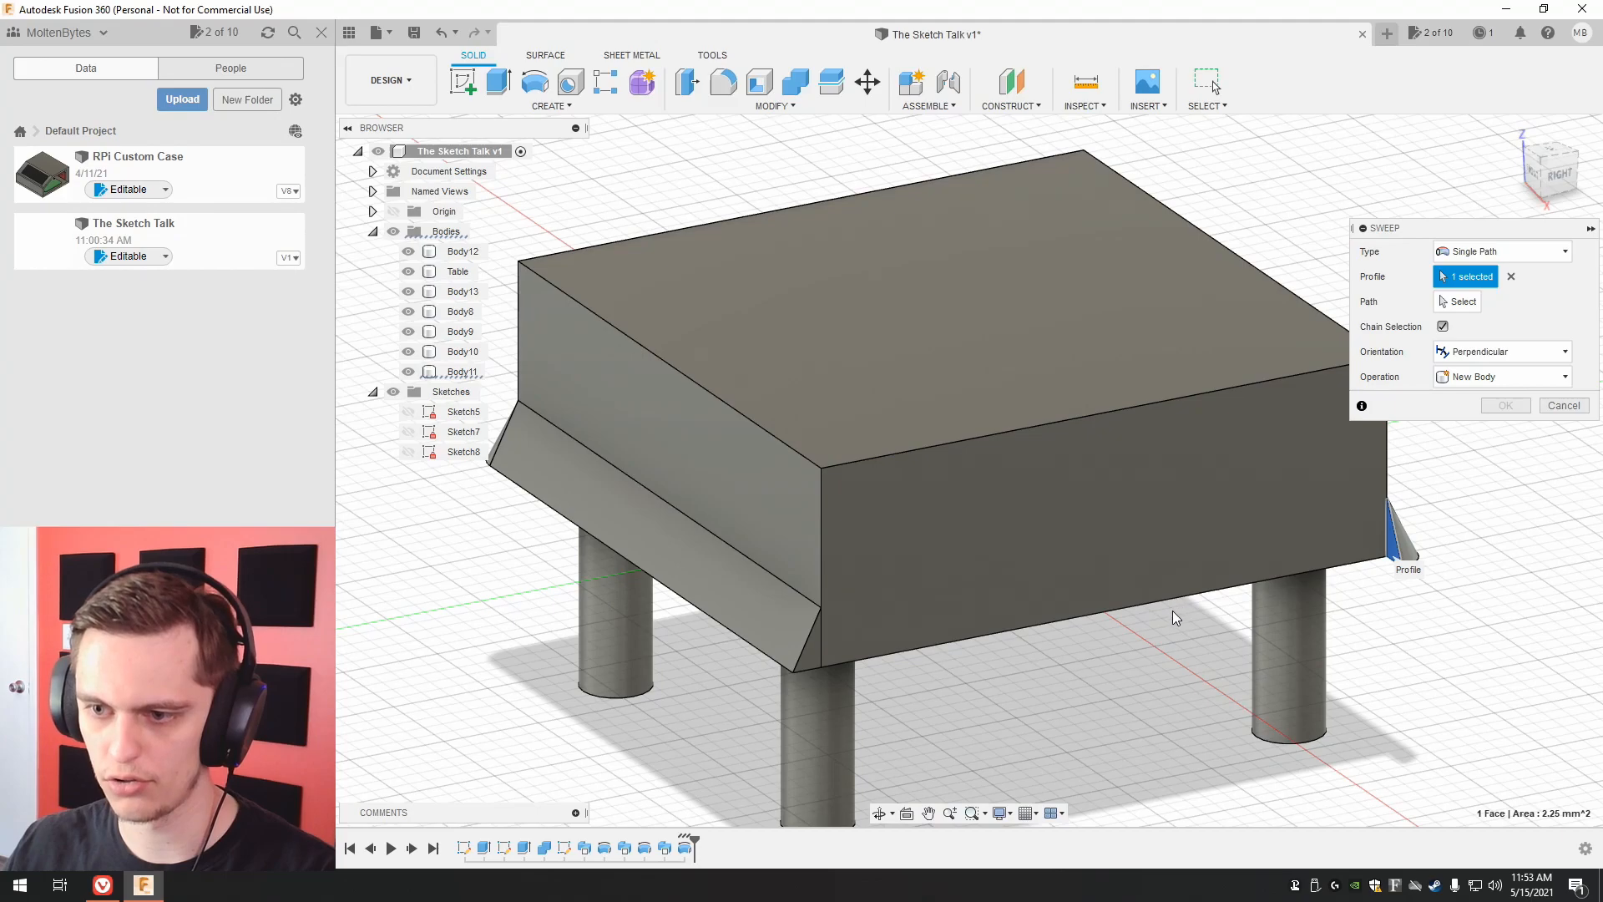
left_click(1461, 301)
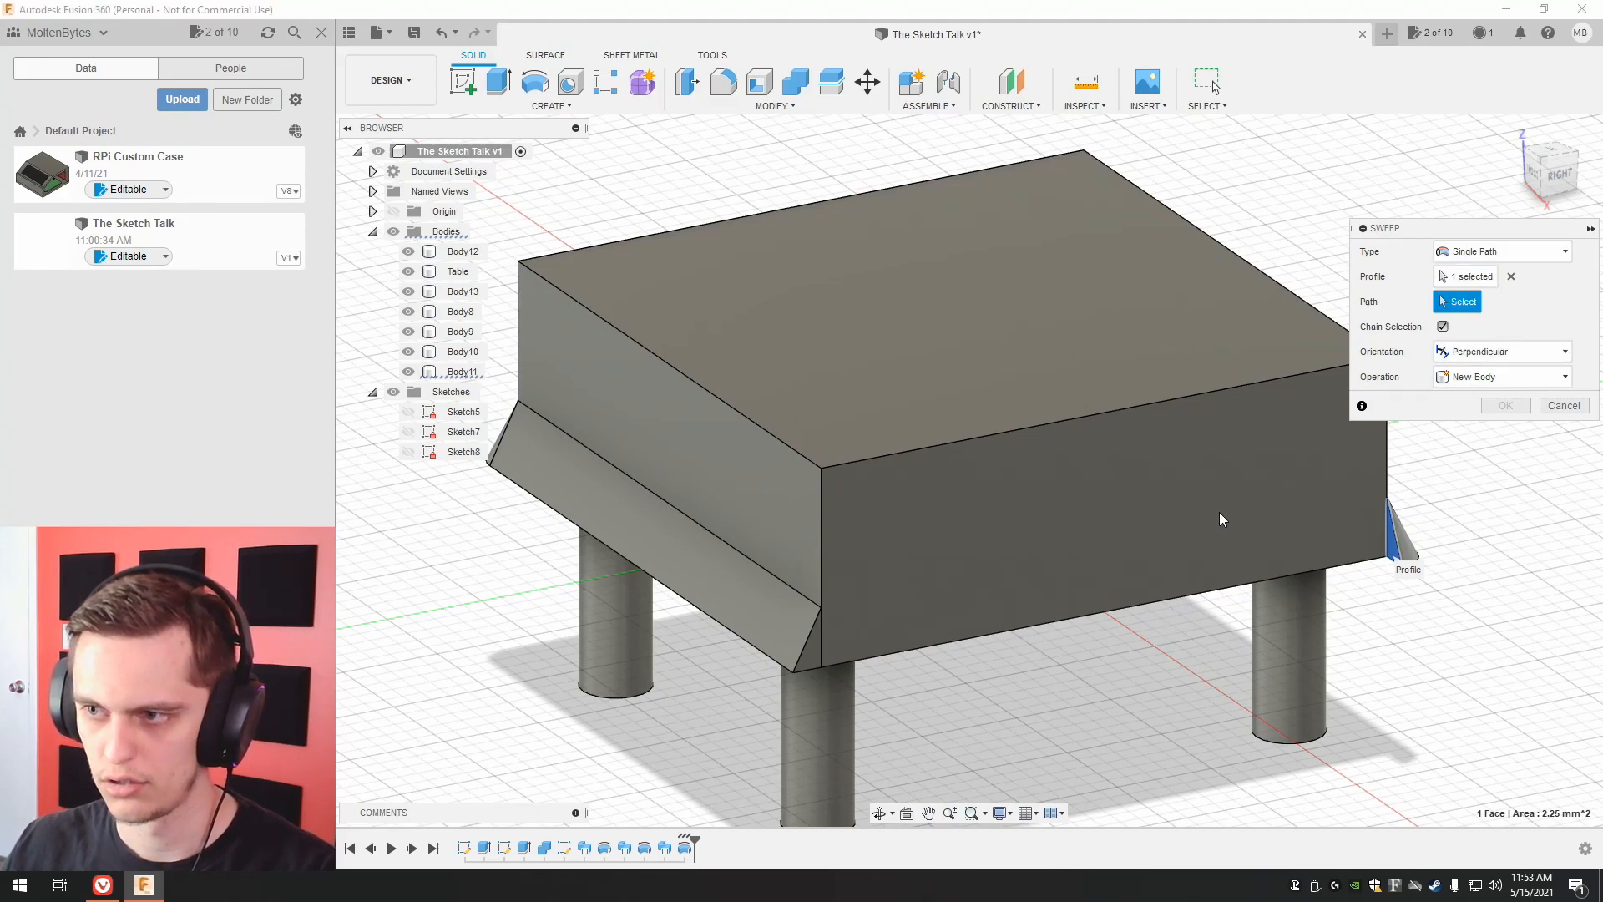
left_click(1095, 613)
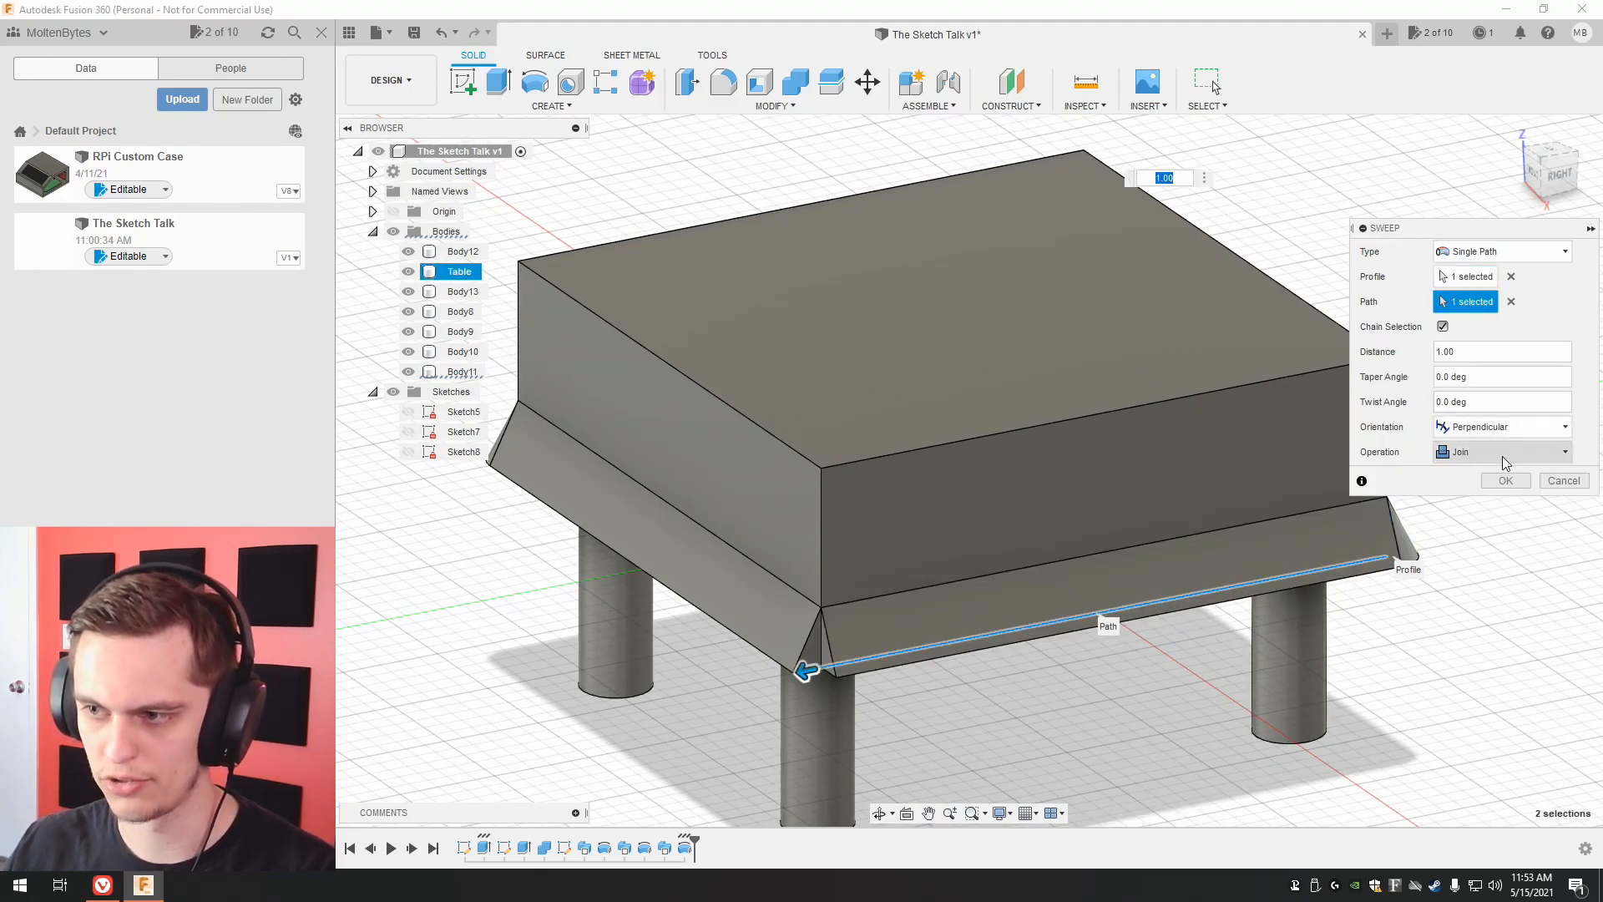
left_click(1505, 480)
Revolve the right-side trim's triangular end face 90 degrees about the tabletop's vertical front-right corner edge as a new body.
left_click_drag(1560, 179, 1578, 197)
left_click(543, 106)
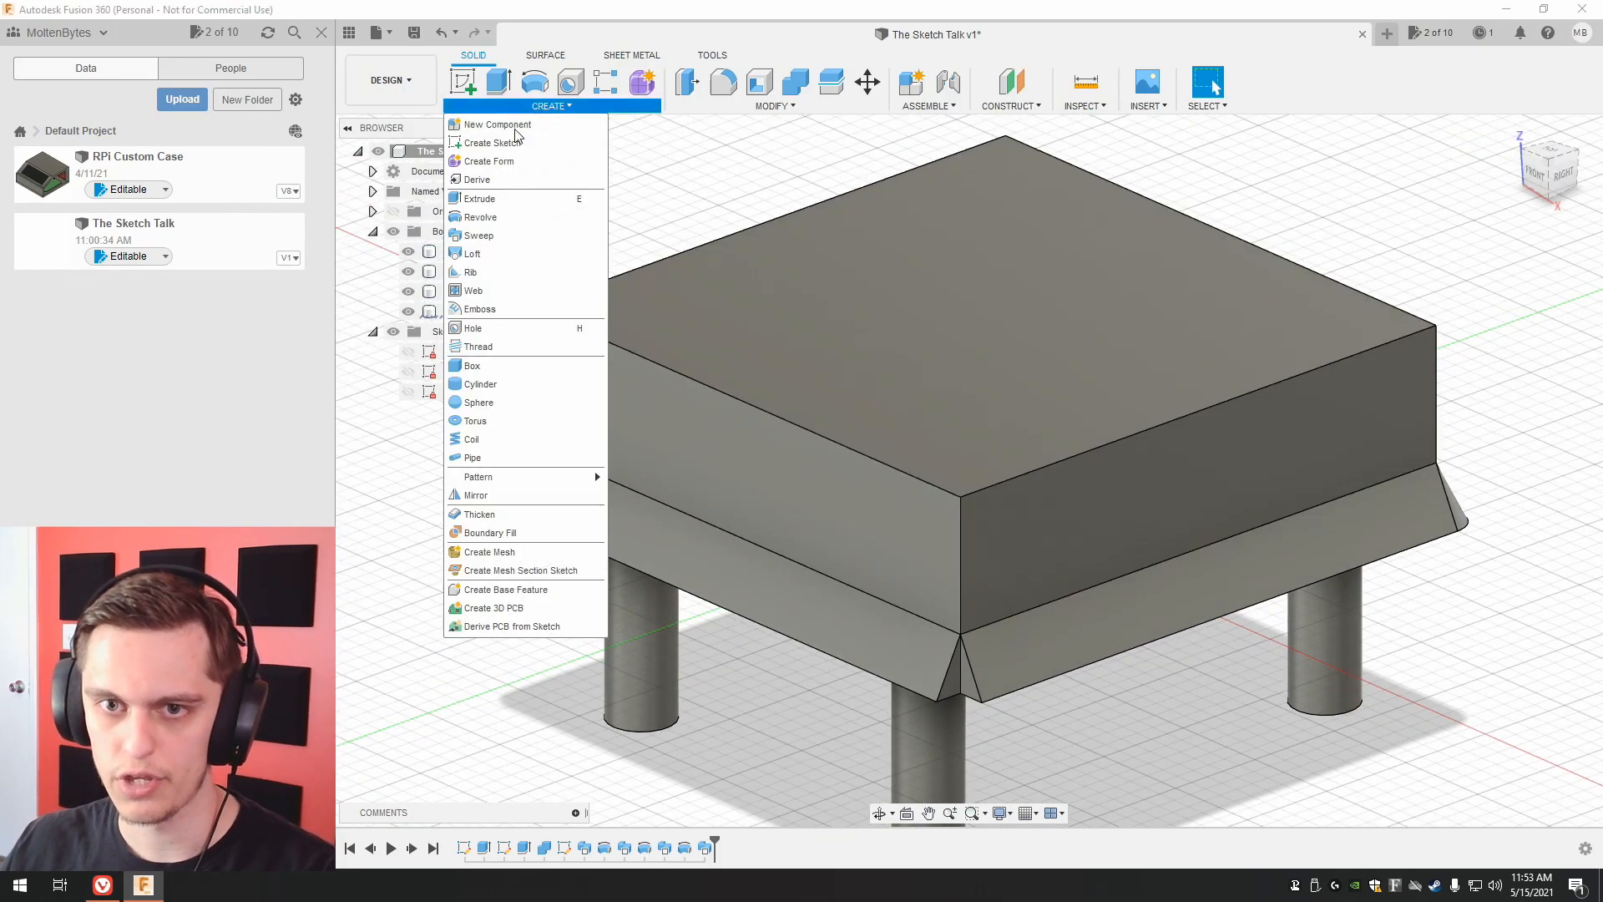
left_click(501, 217)
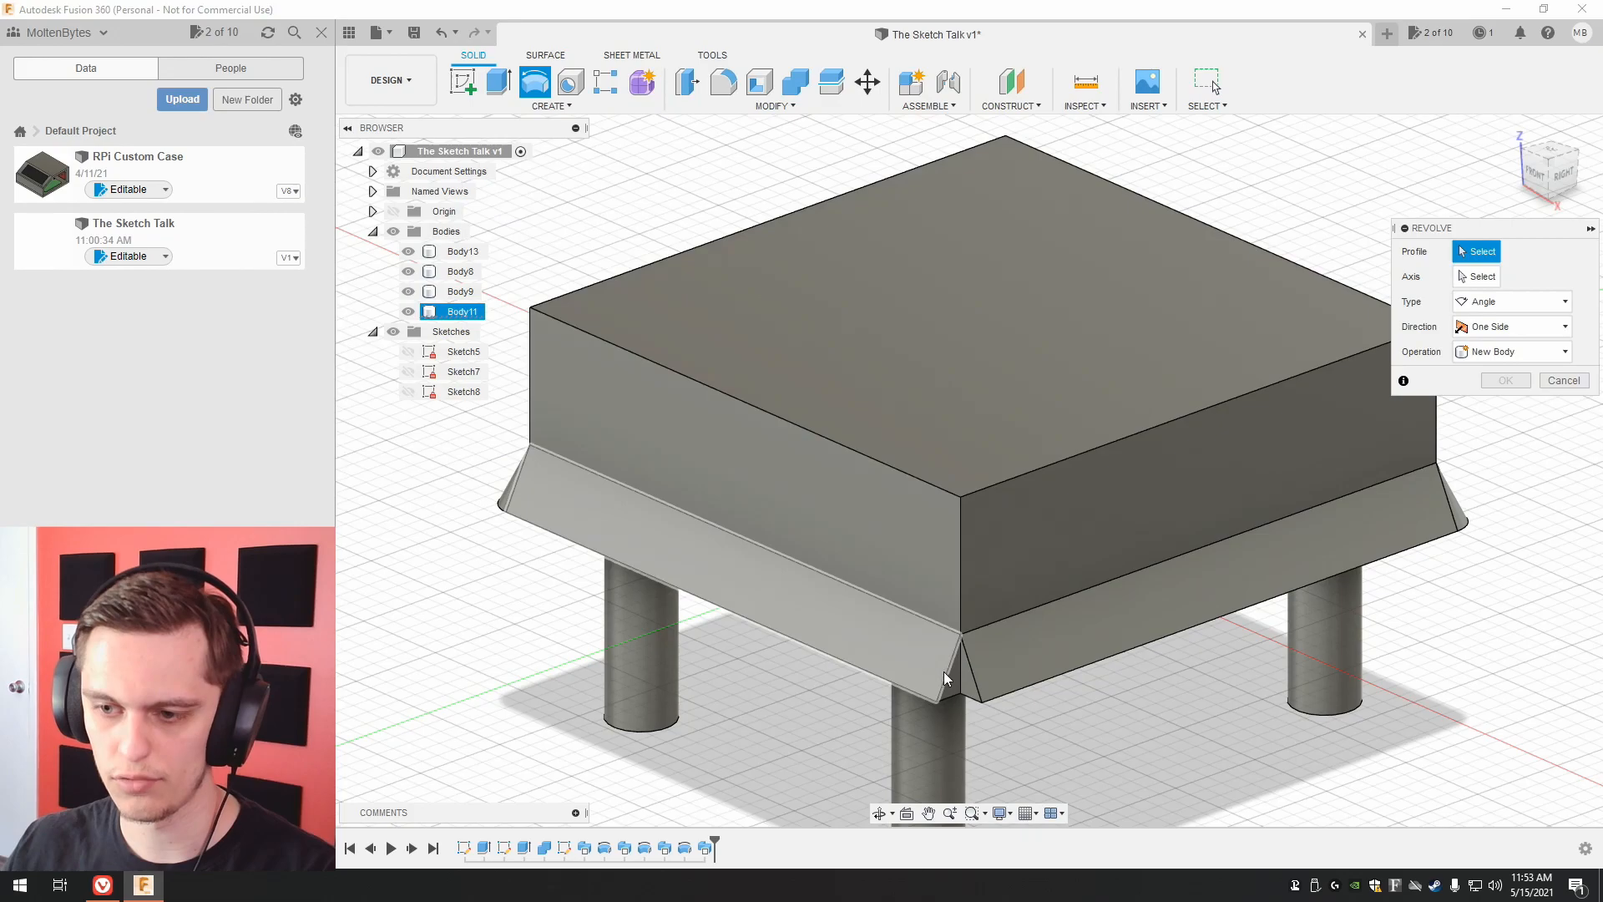
left_click(969, 684)
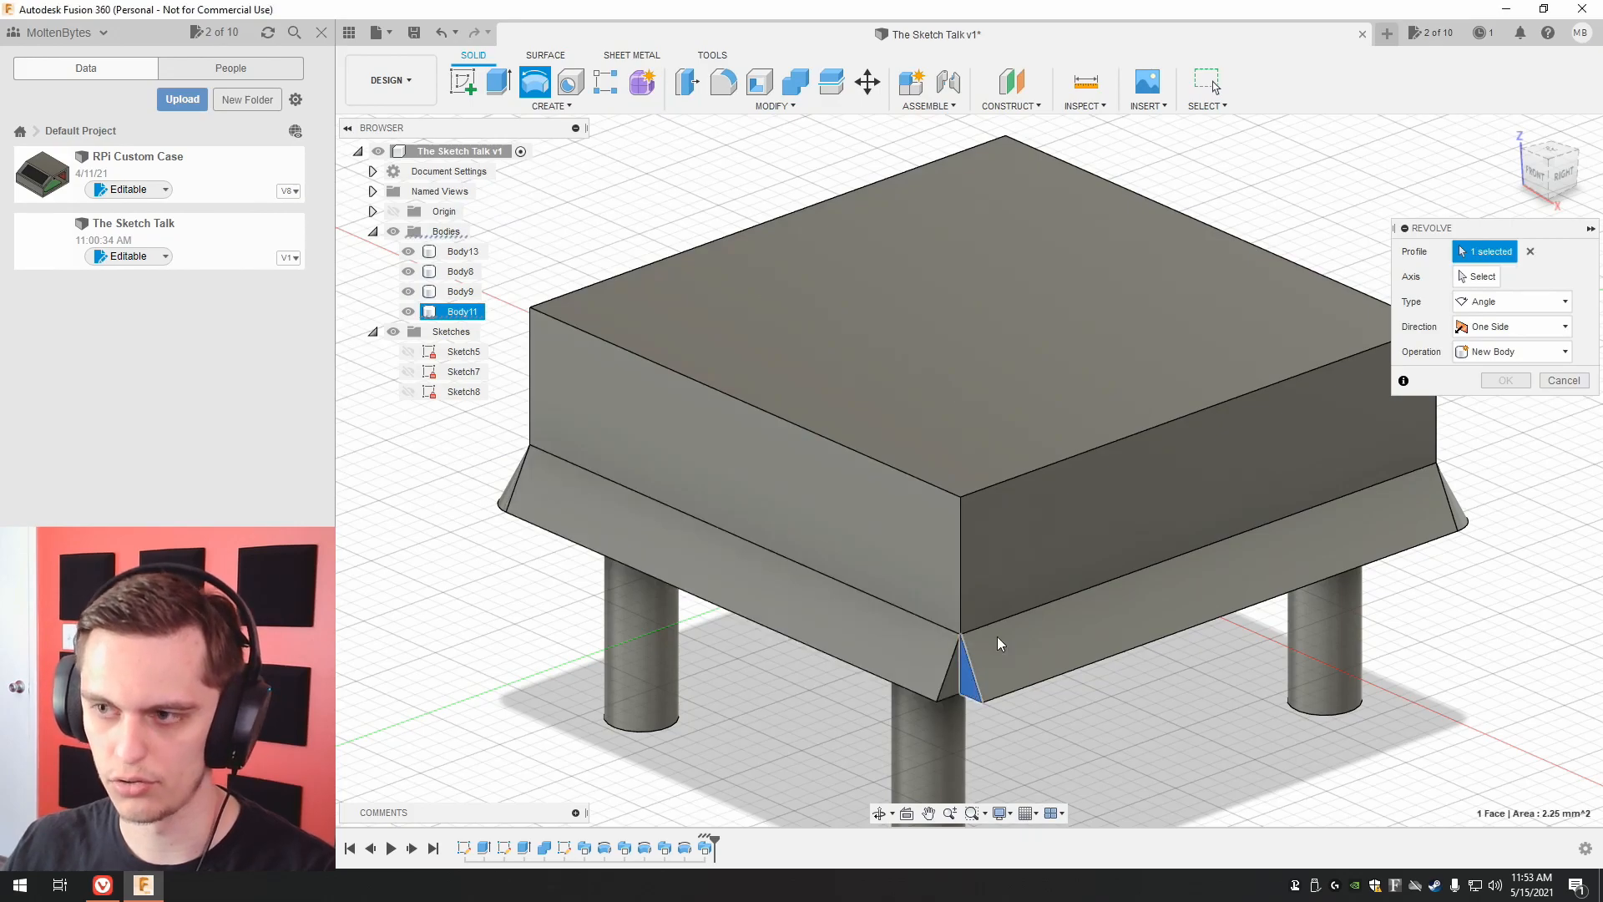
left_click(960, 574)
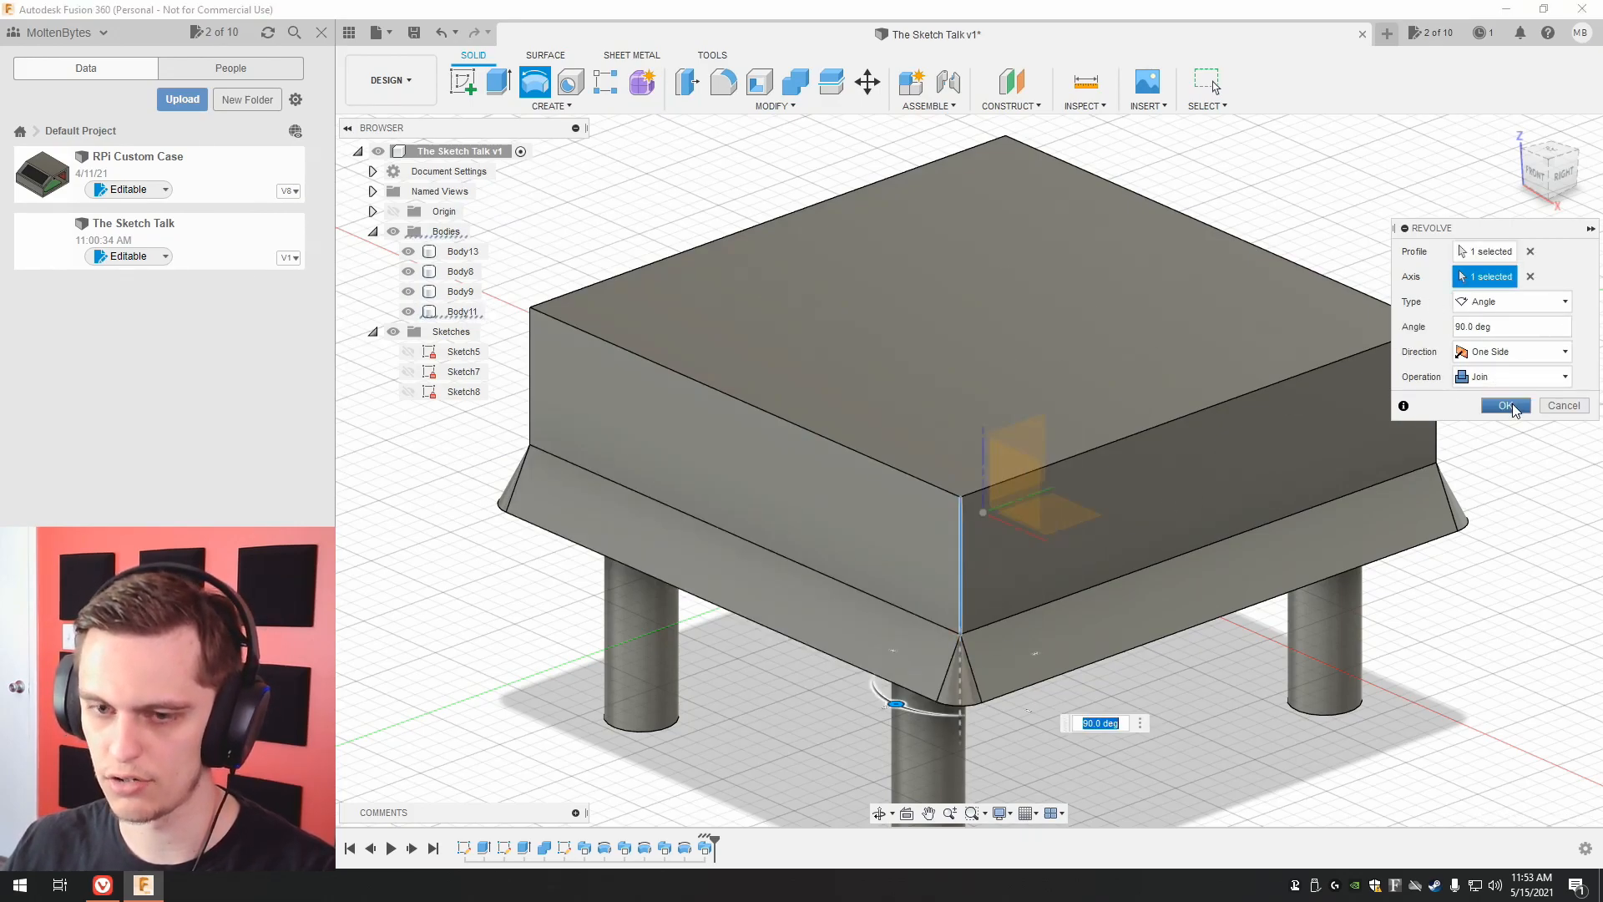
left_click(1513, 377)
left_click(1499, 455)
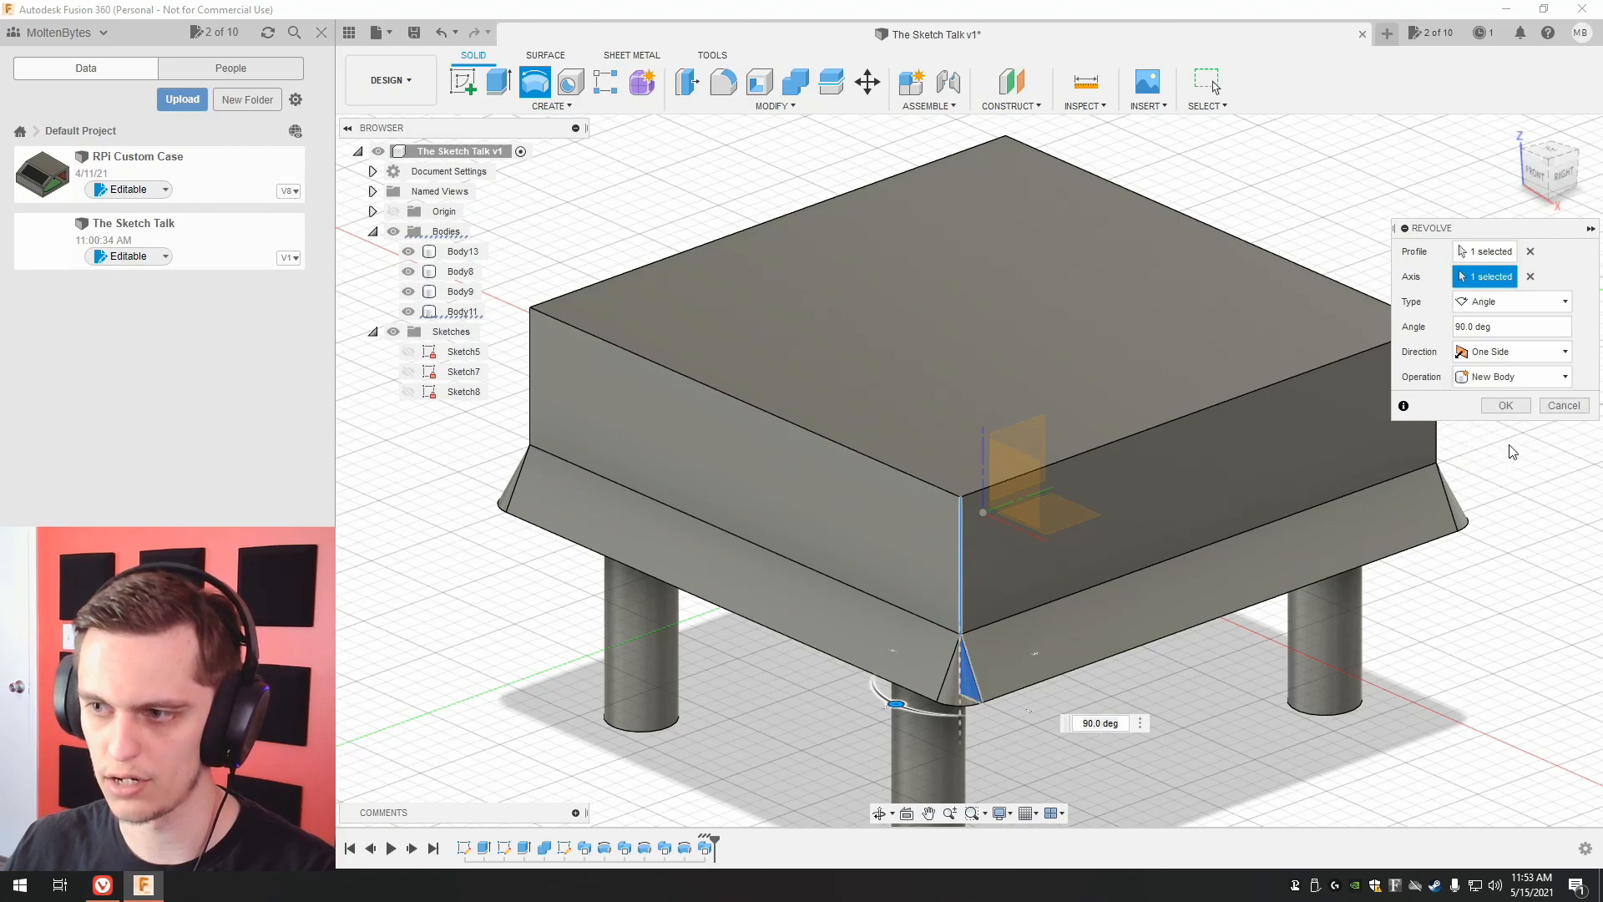
left_click(1519, 409)
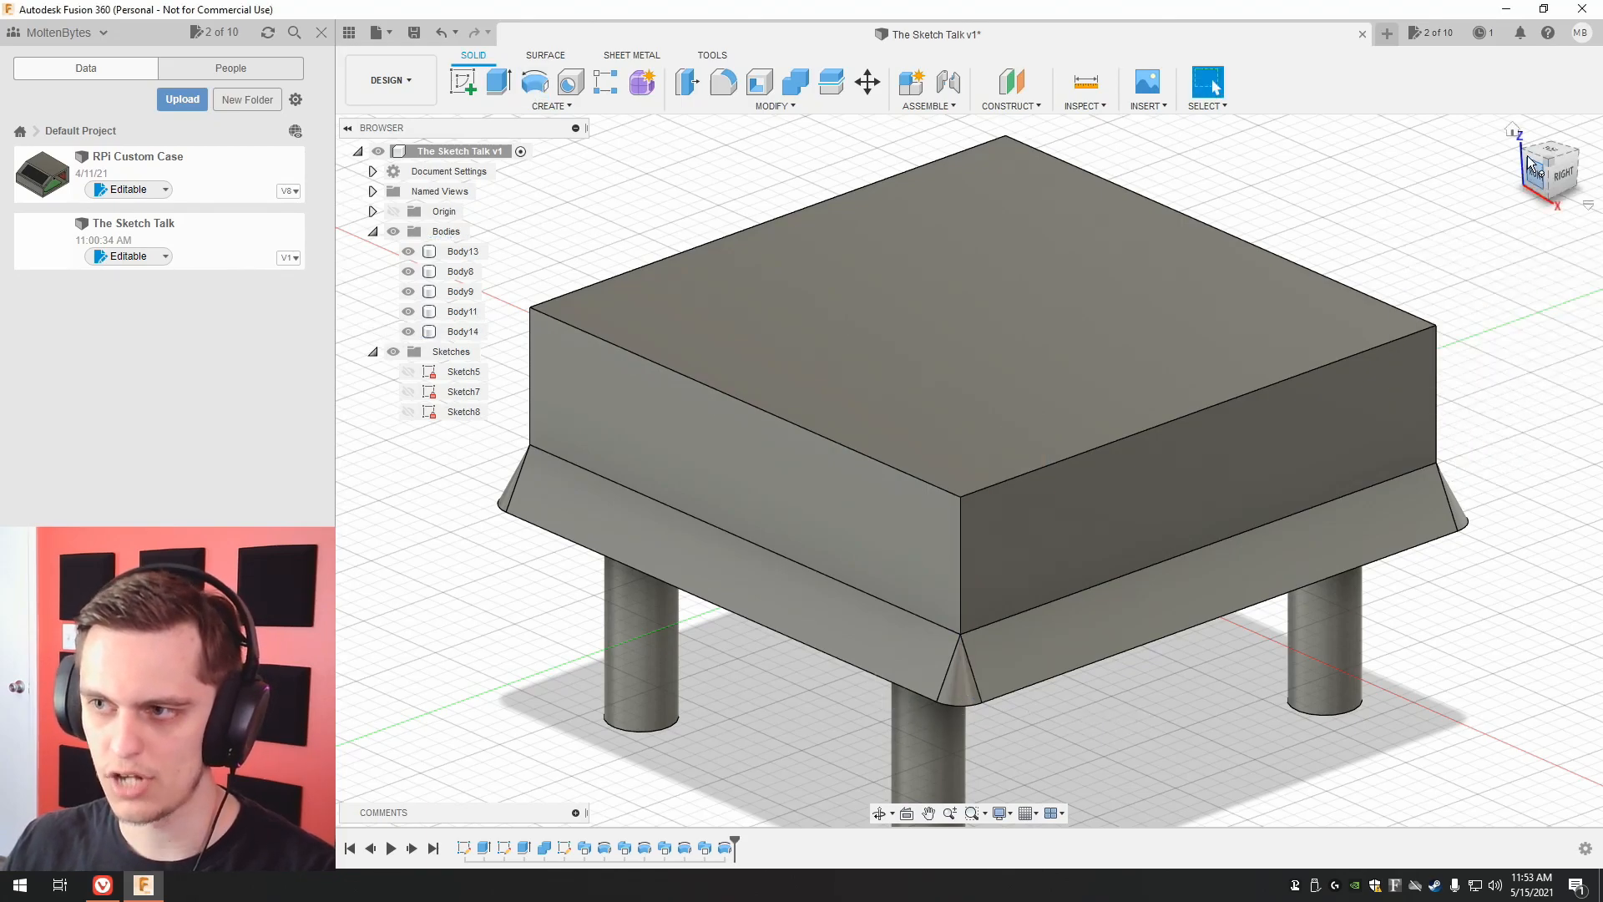
Combine Body13, Body8, Body9 and Body14 into the table body Body11 using the Join operation.
mouse_move(1543, 176)
left_mouse_down()
mouse_move(1570, 197)
mouse_move(1545, 173)
mouse_move(1576, 147)
mouse_move(1596, 170)
mouse_move(1539, 179)
left_mouse_up()
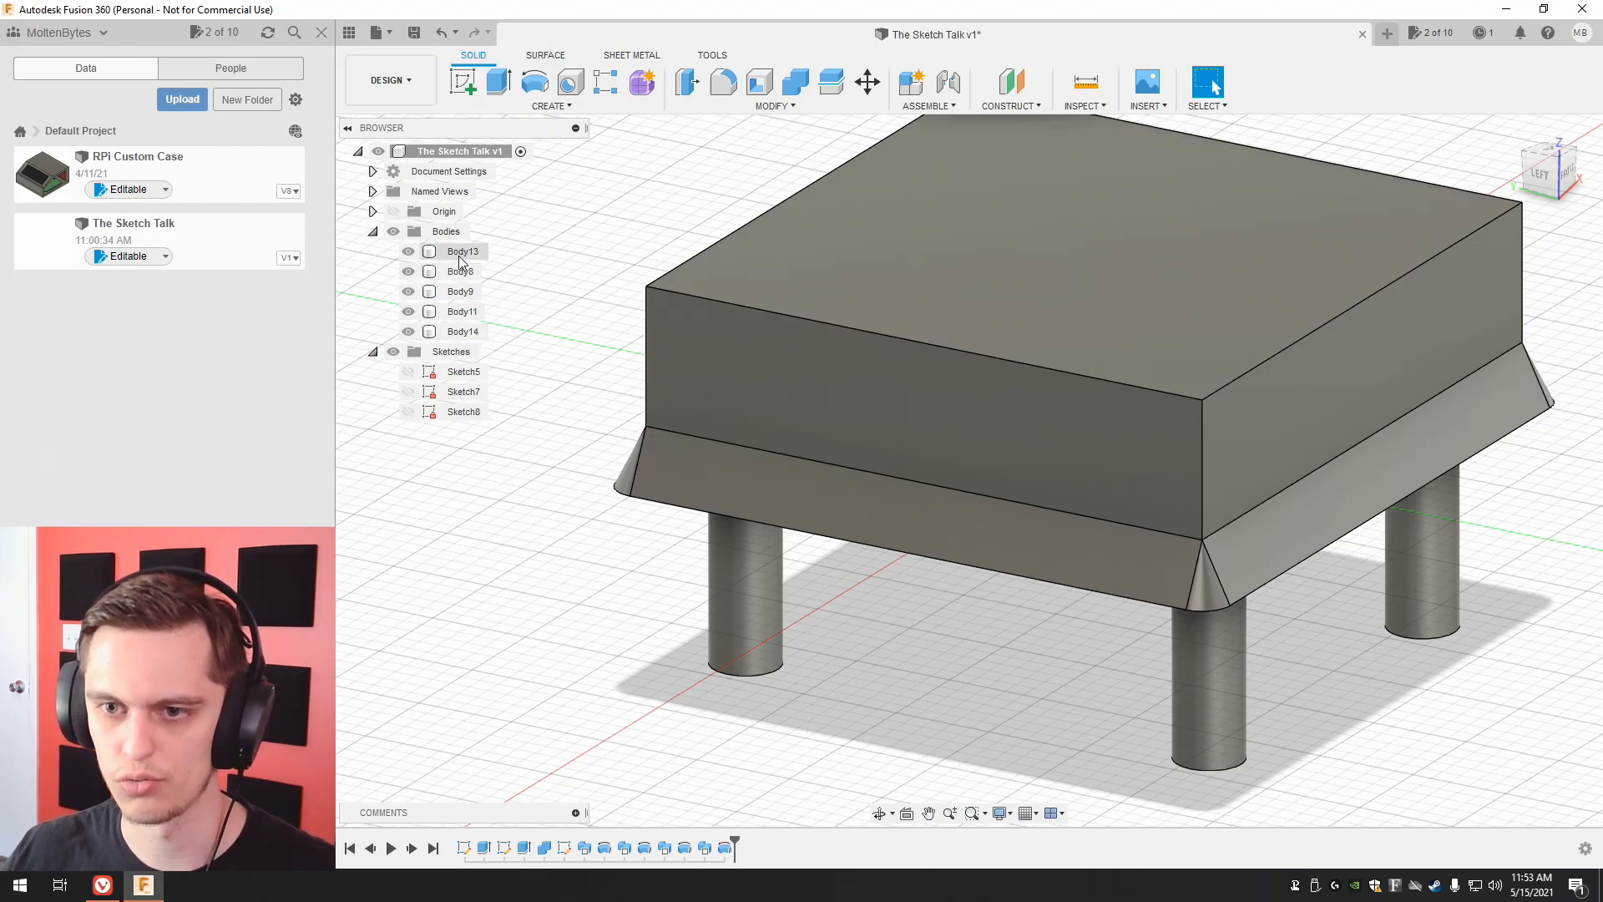
left_click(463, 312)
left_click(798, 94)
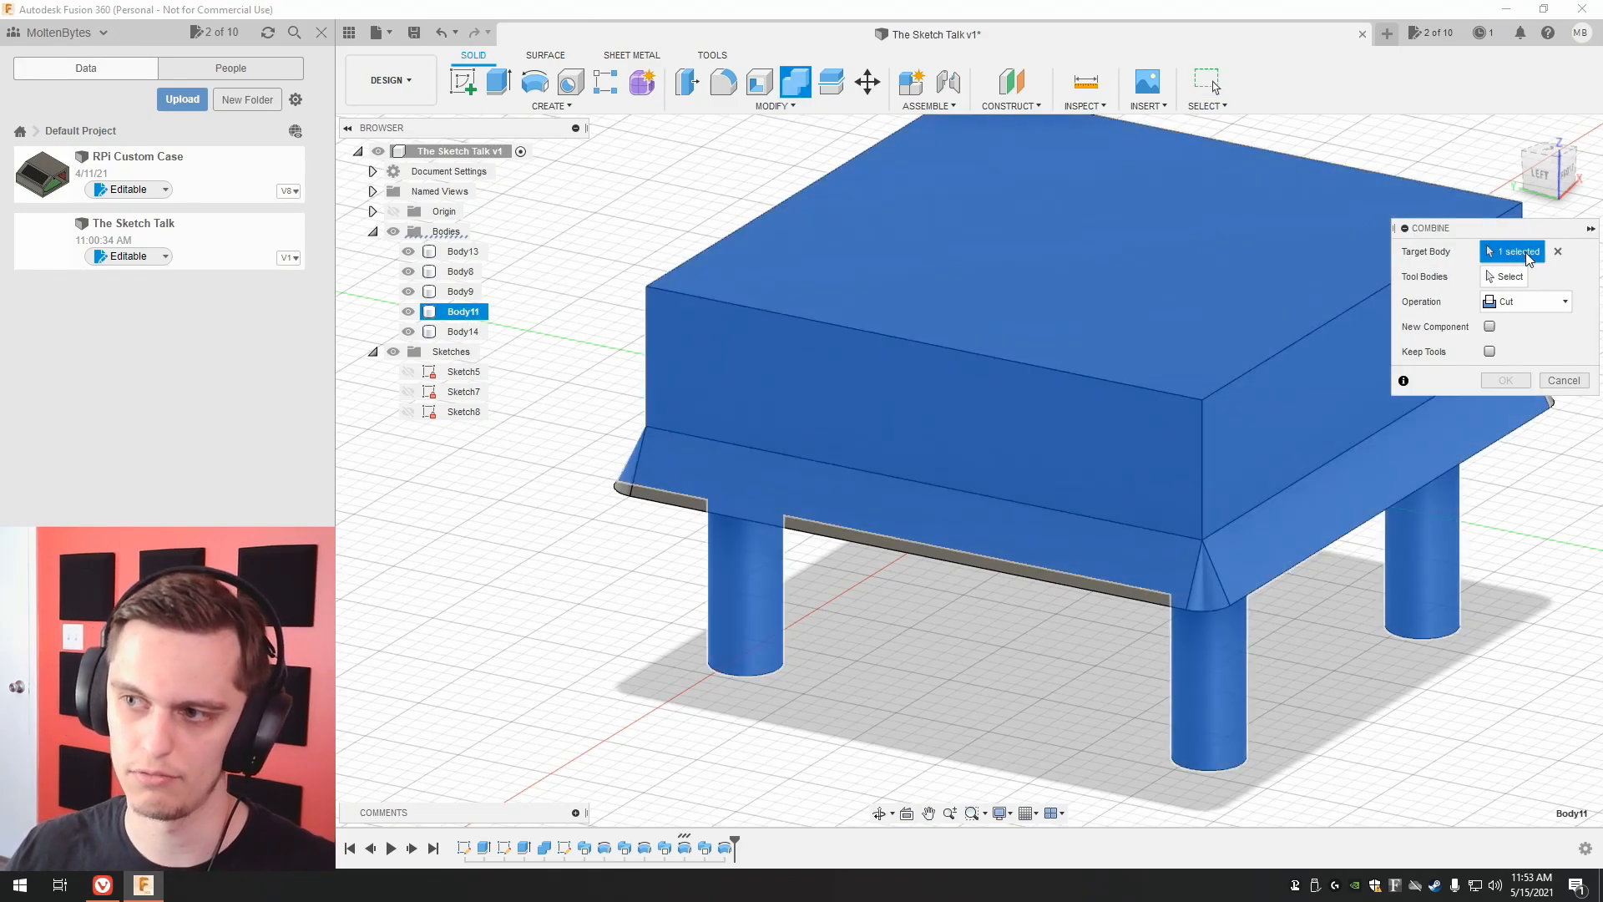
left_click(1508, 276)
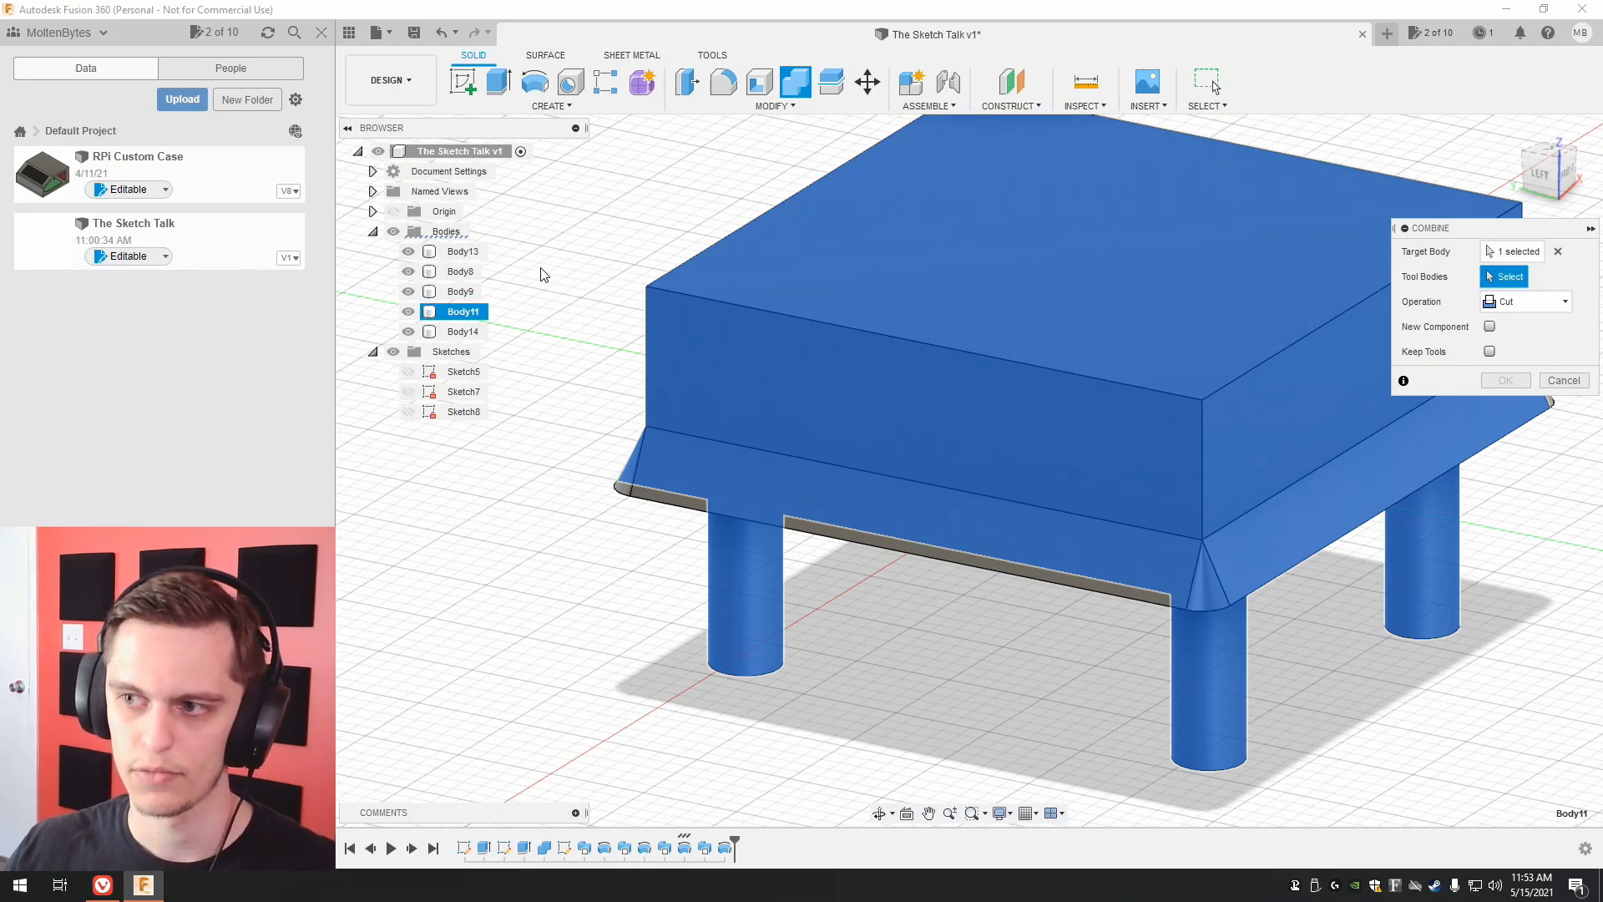
left_click(464, 252)
left_click(460, 271)
left_click(460, 292)
left_click(463, 331)
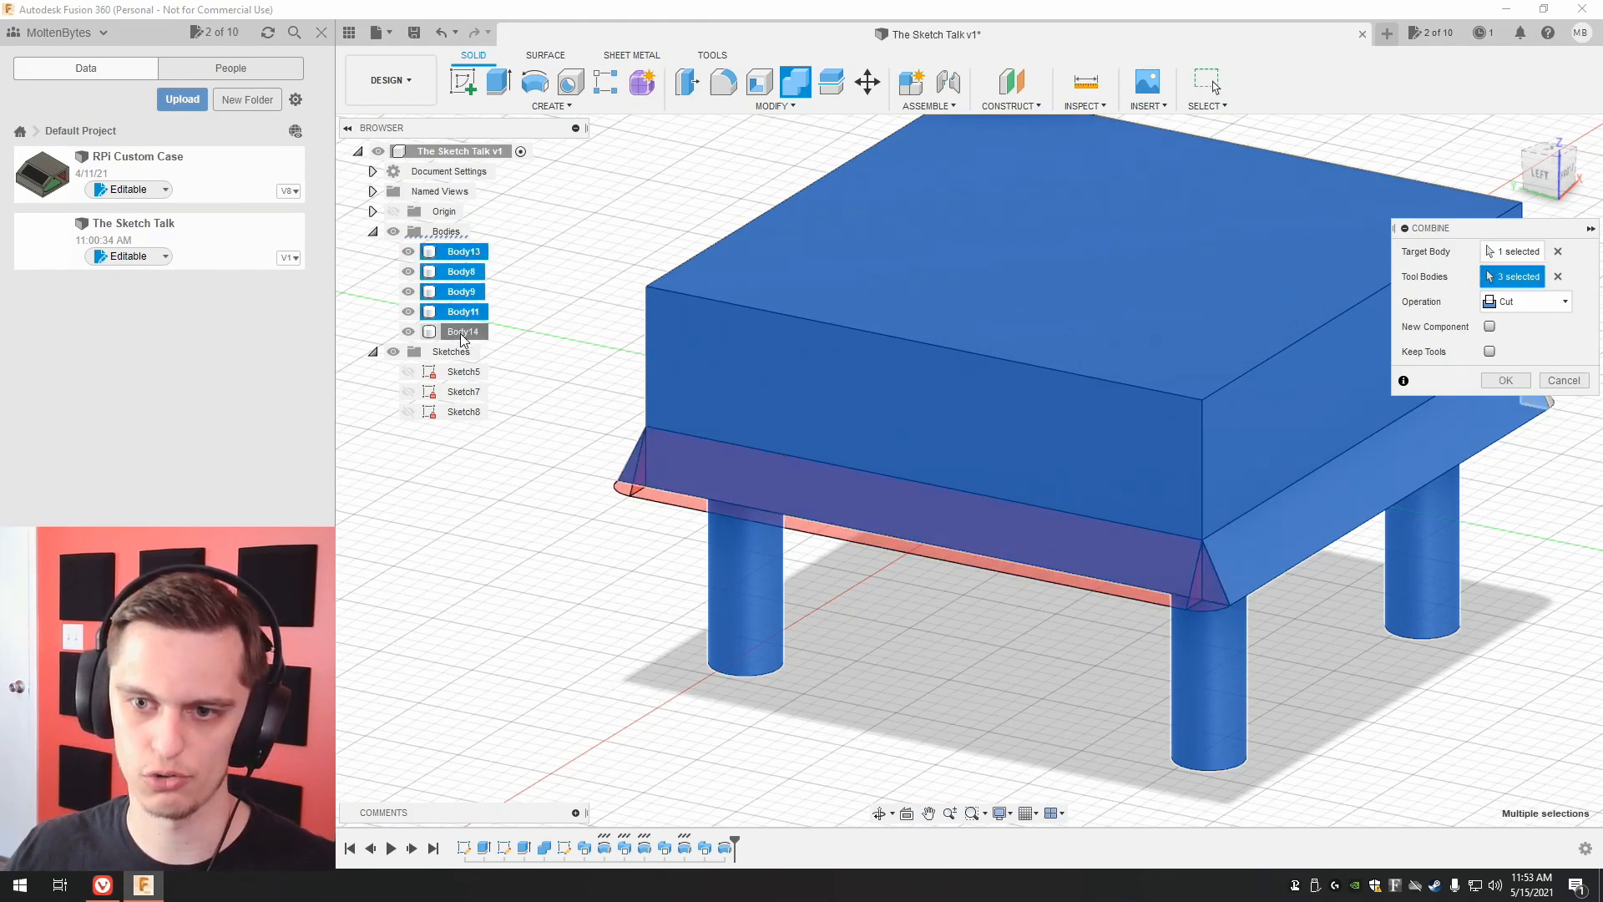
left_click(1527, 305)
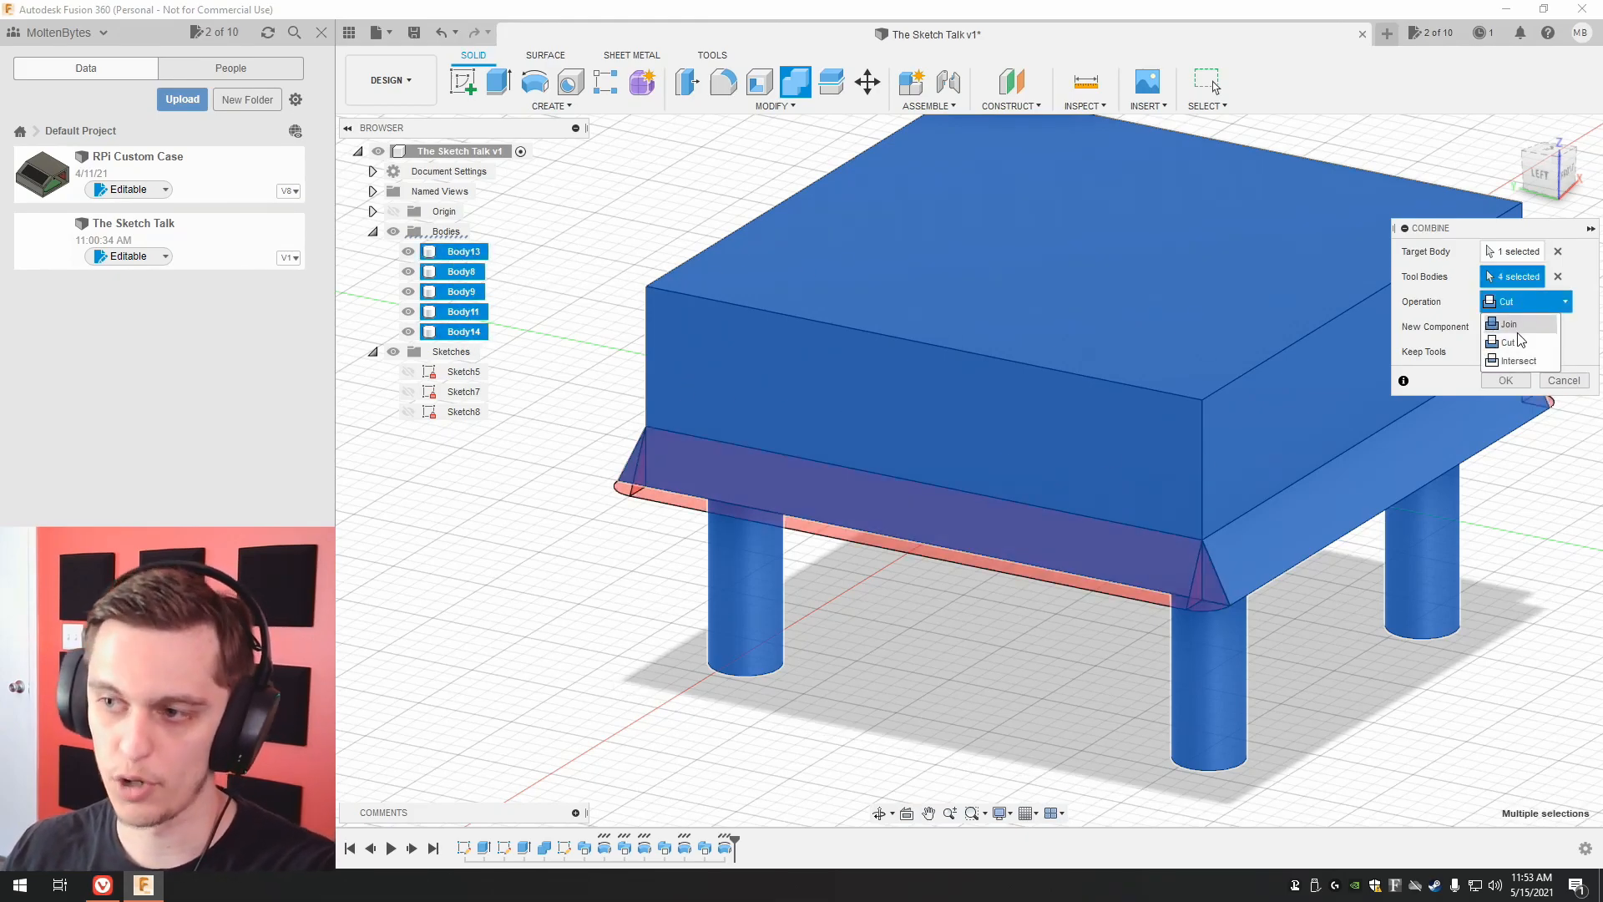
left_click(1516, 327)
left_click(1516, 377)
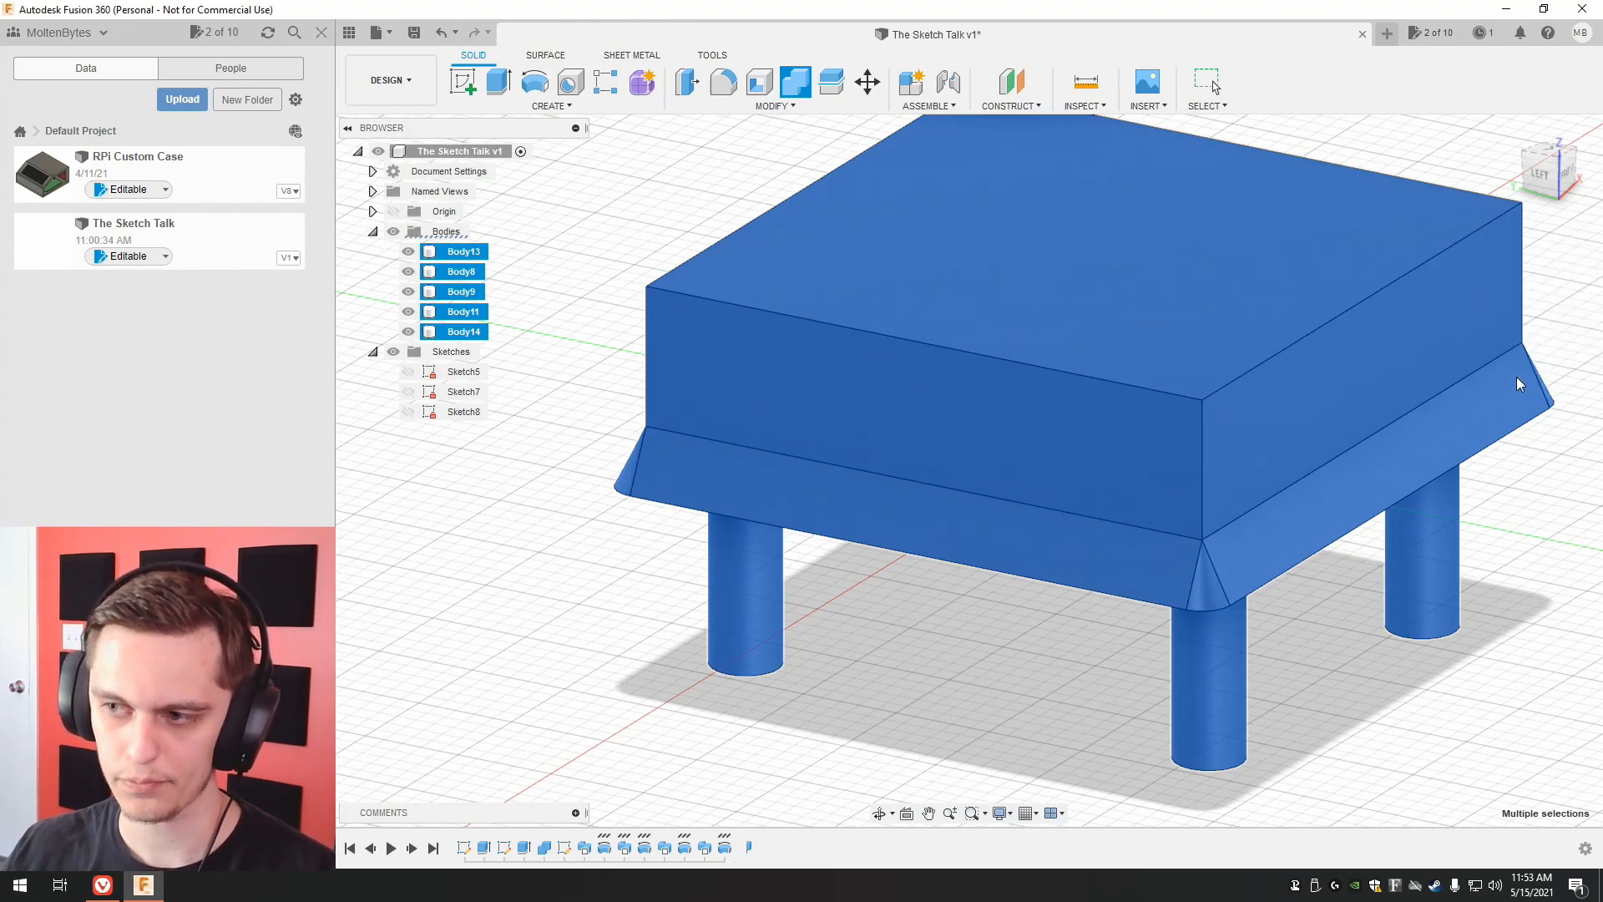
Edit Sketch5, the tabletop rectangle, setting its vertical dimension to 25 mm and its horizontal dimension to 50 mm, and finish the sketch.
middle_click_drag(1501, 329, 1368, 375)
middle_click_drag(1540, 179, 1528, 163, "shift")
left_click_drag(1528, 163, 1526, 177)
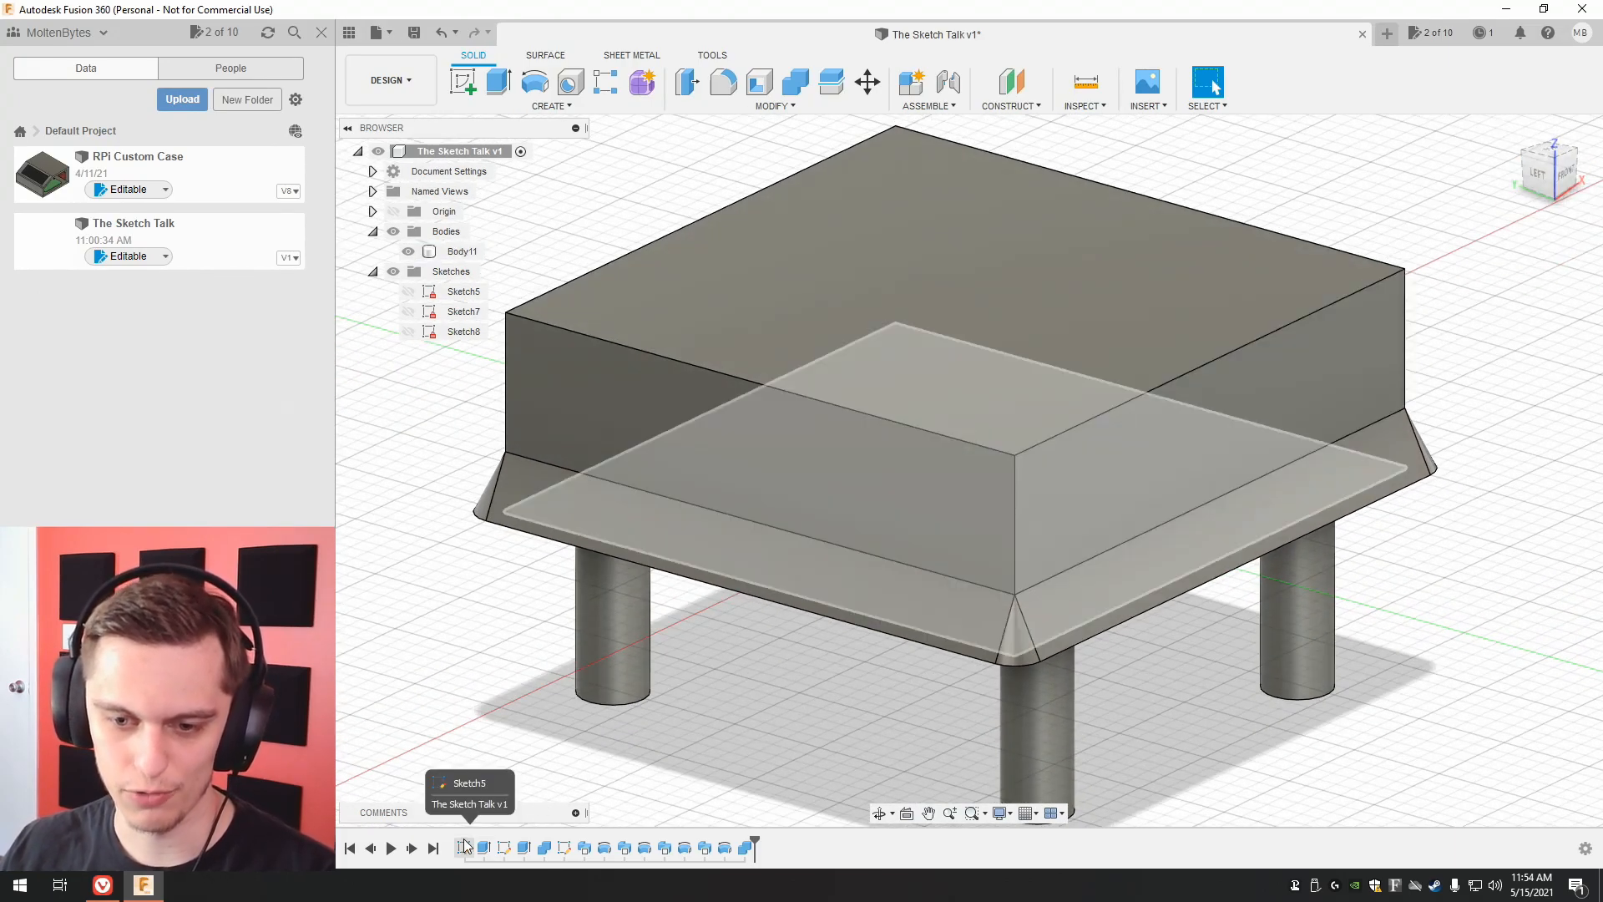
right_click(465, 847)
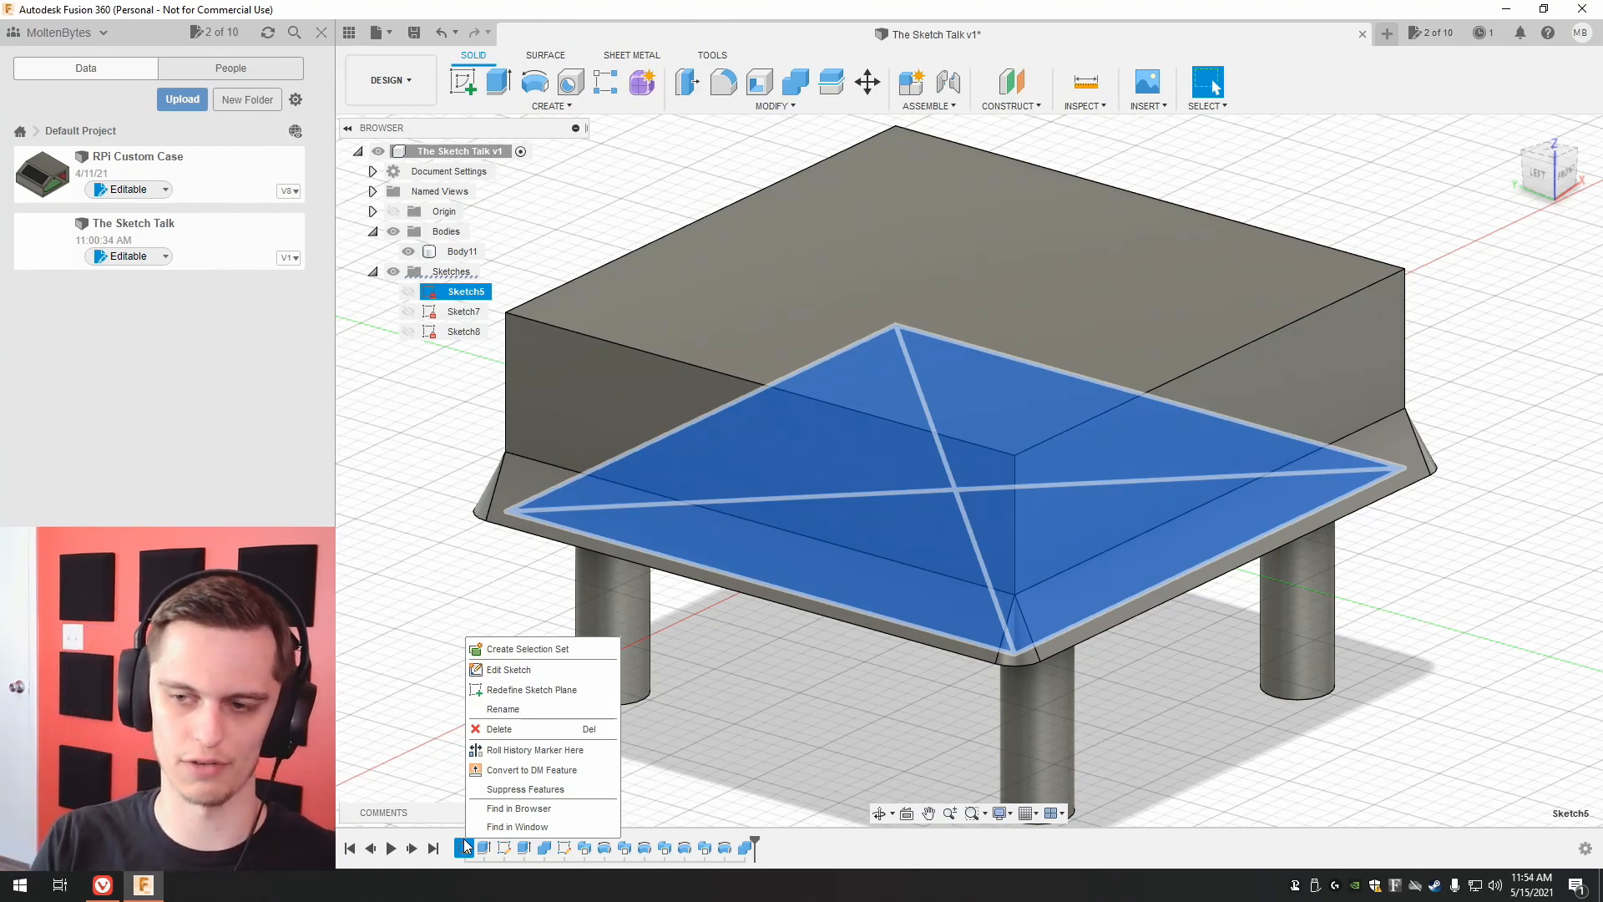
left_click(532, 674)
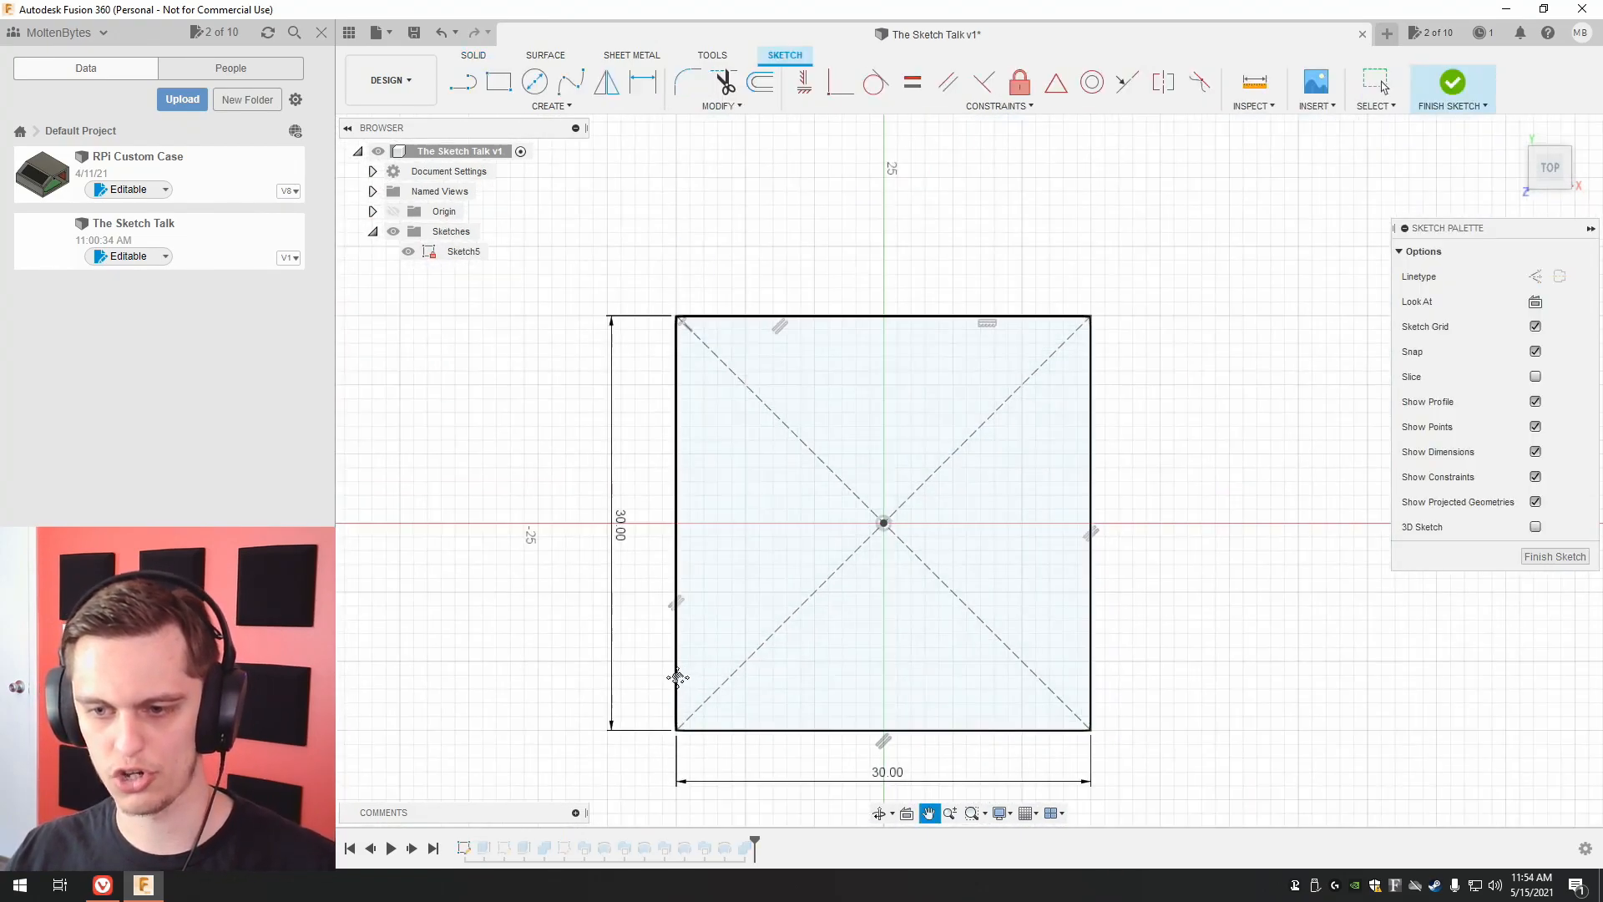
double_click(590, 518)
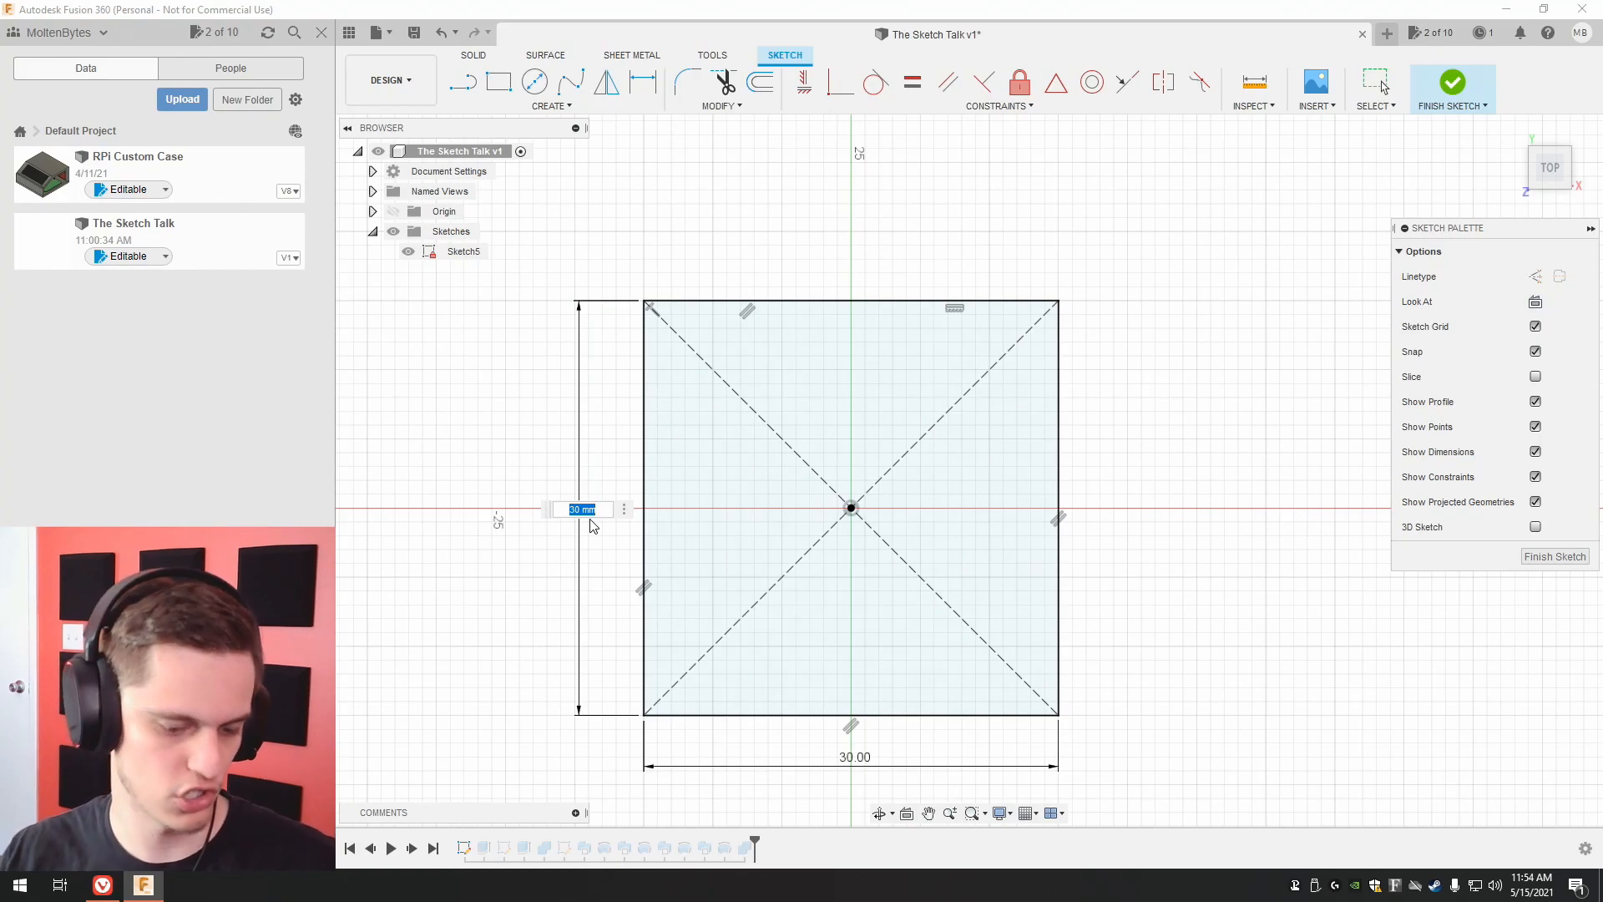
left_click(528, 539)
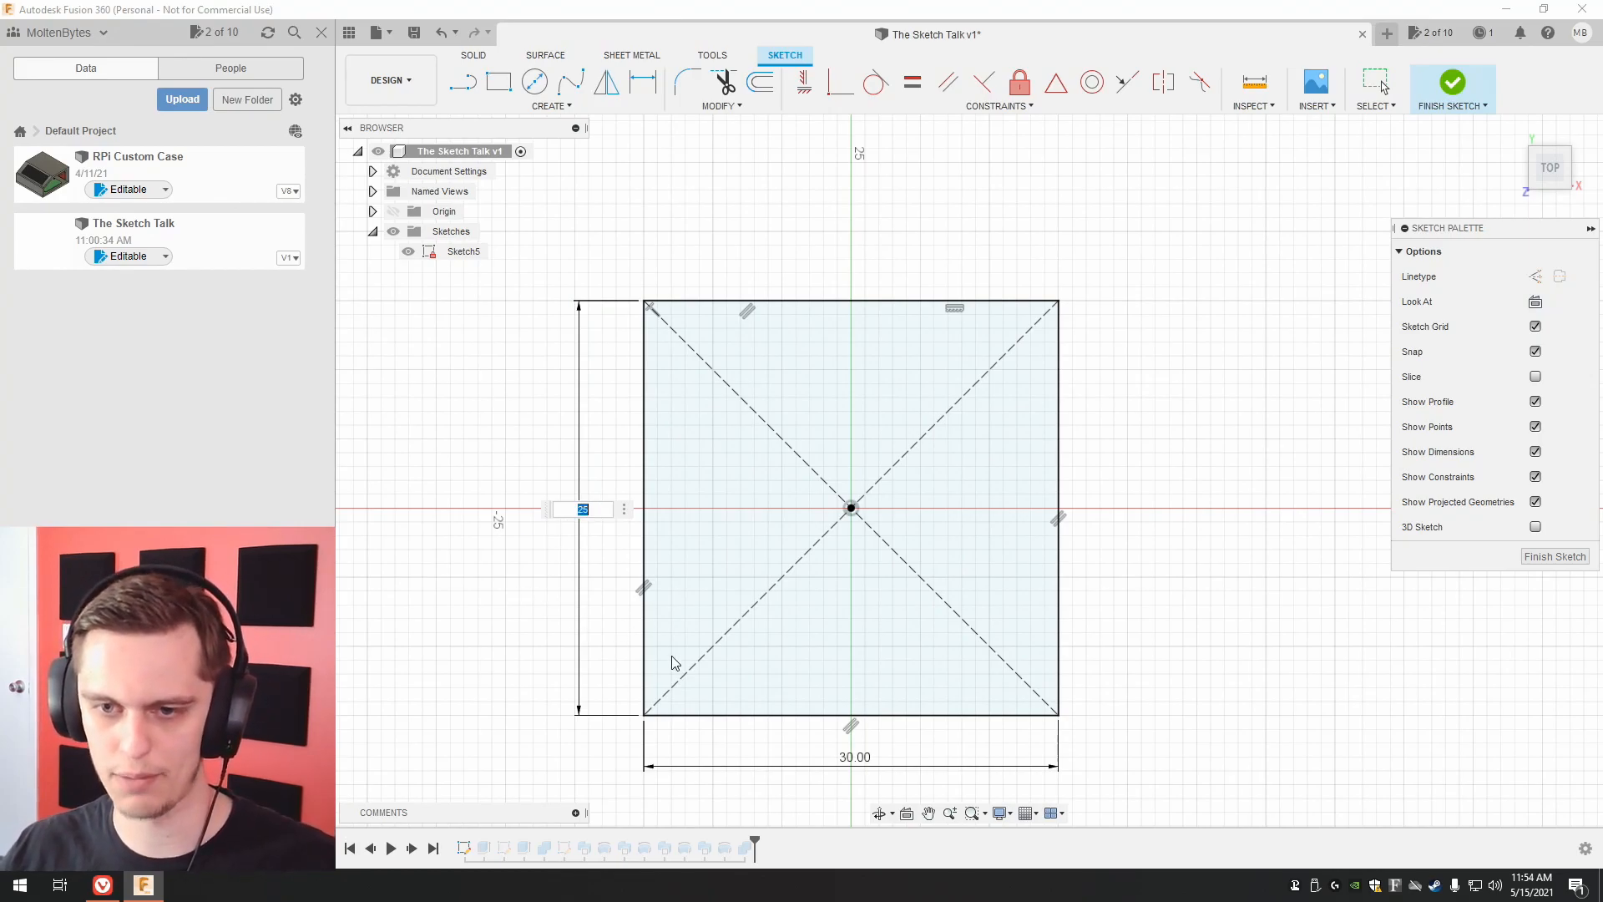
key("Return")
double_click(860, 723)
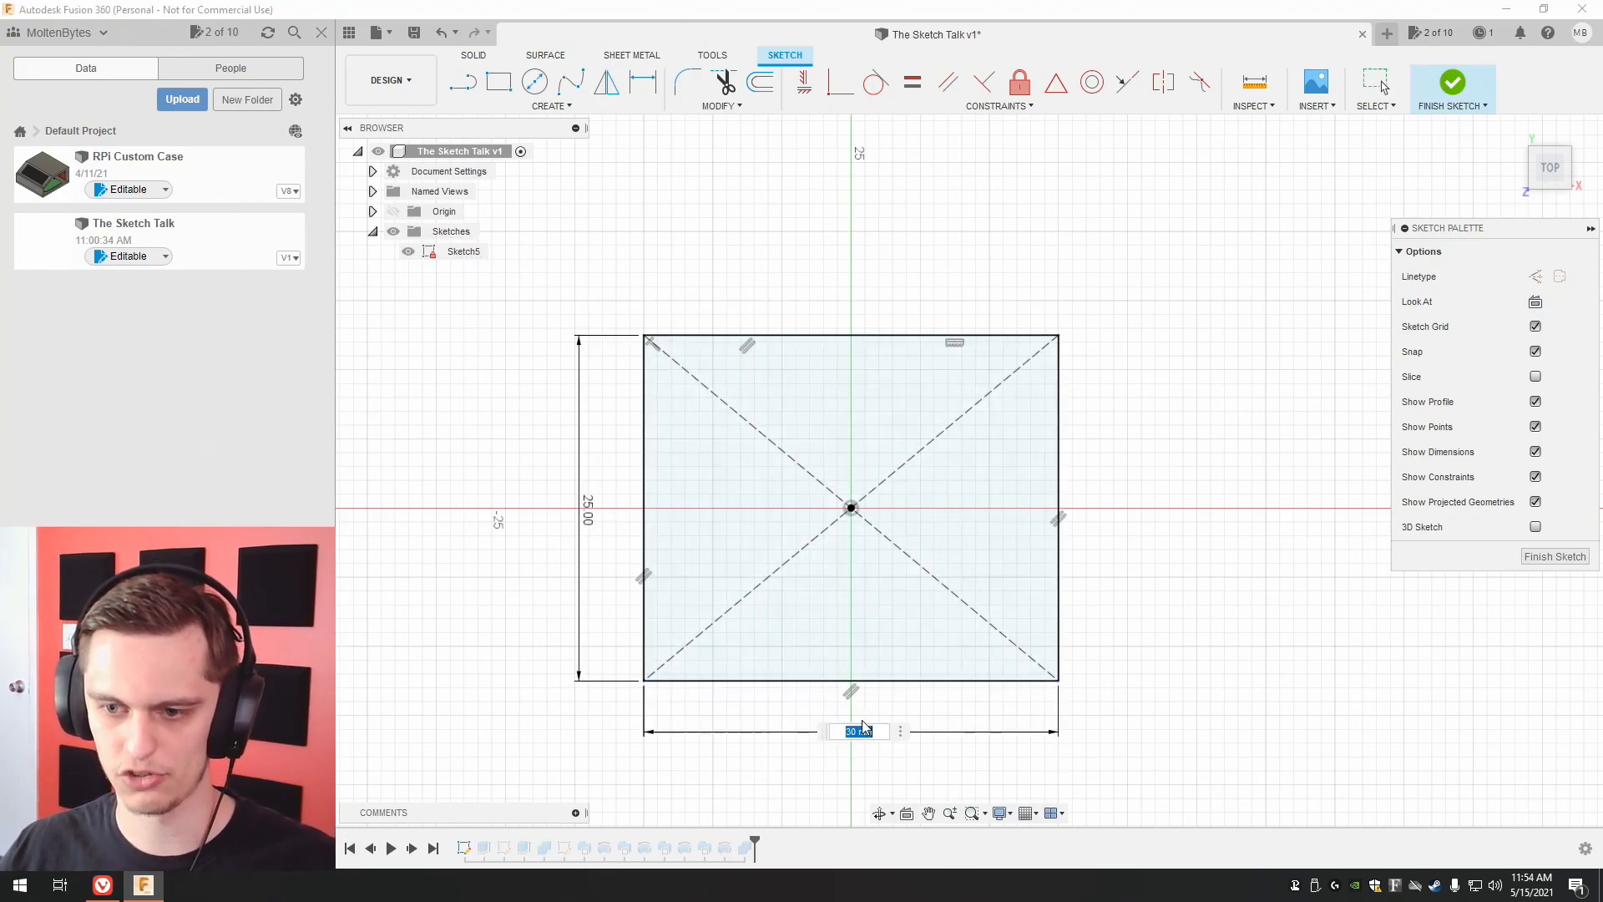
type("50")
key("Return")
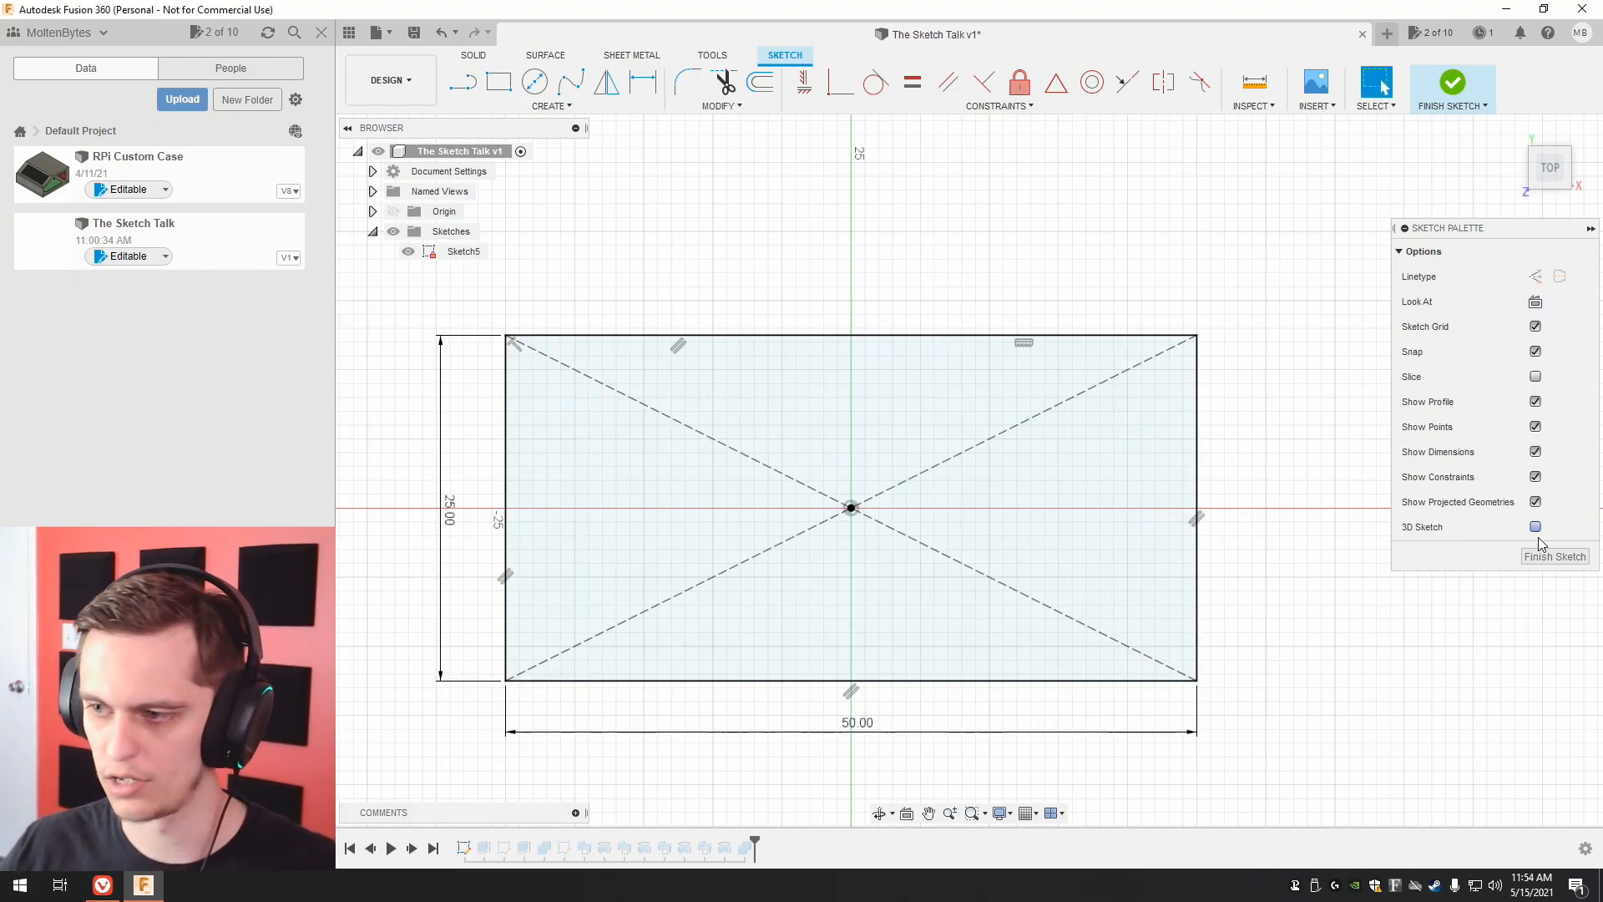
left_click(1555, 556)
Open Sketch8, the triangular trim profile, for editing and set the triangle's height to 1 mm.
middle_click_drag(966, 465, 969, 584, "shift")
left_click_drag(1543, 161, 1550, 174)
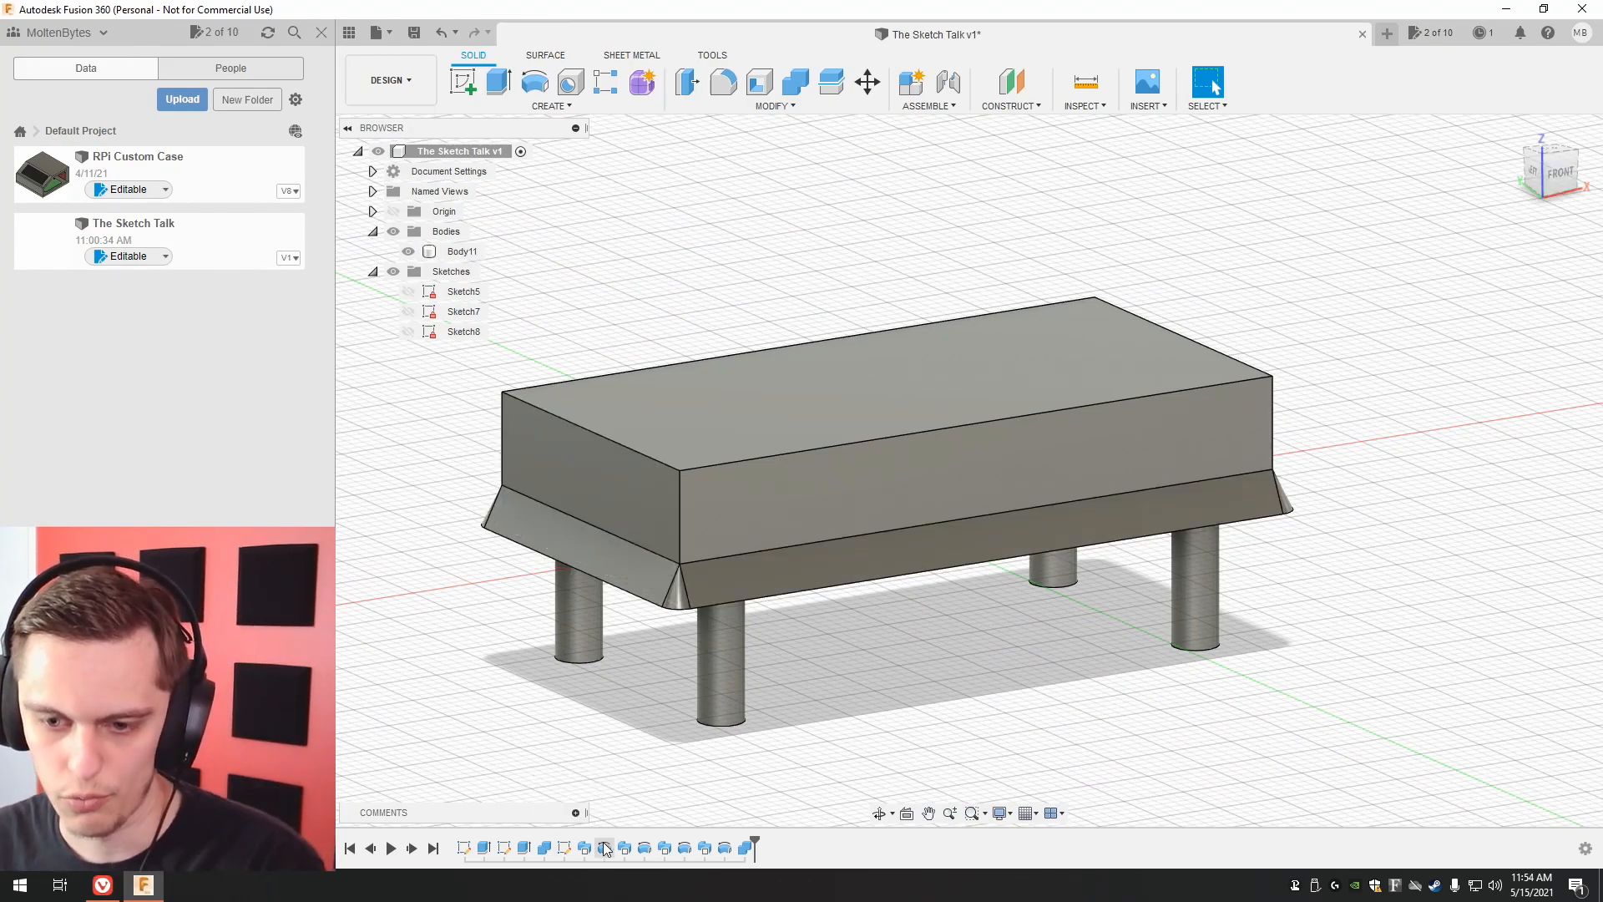
left_click(565, 848)
right_click(565, 848)
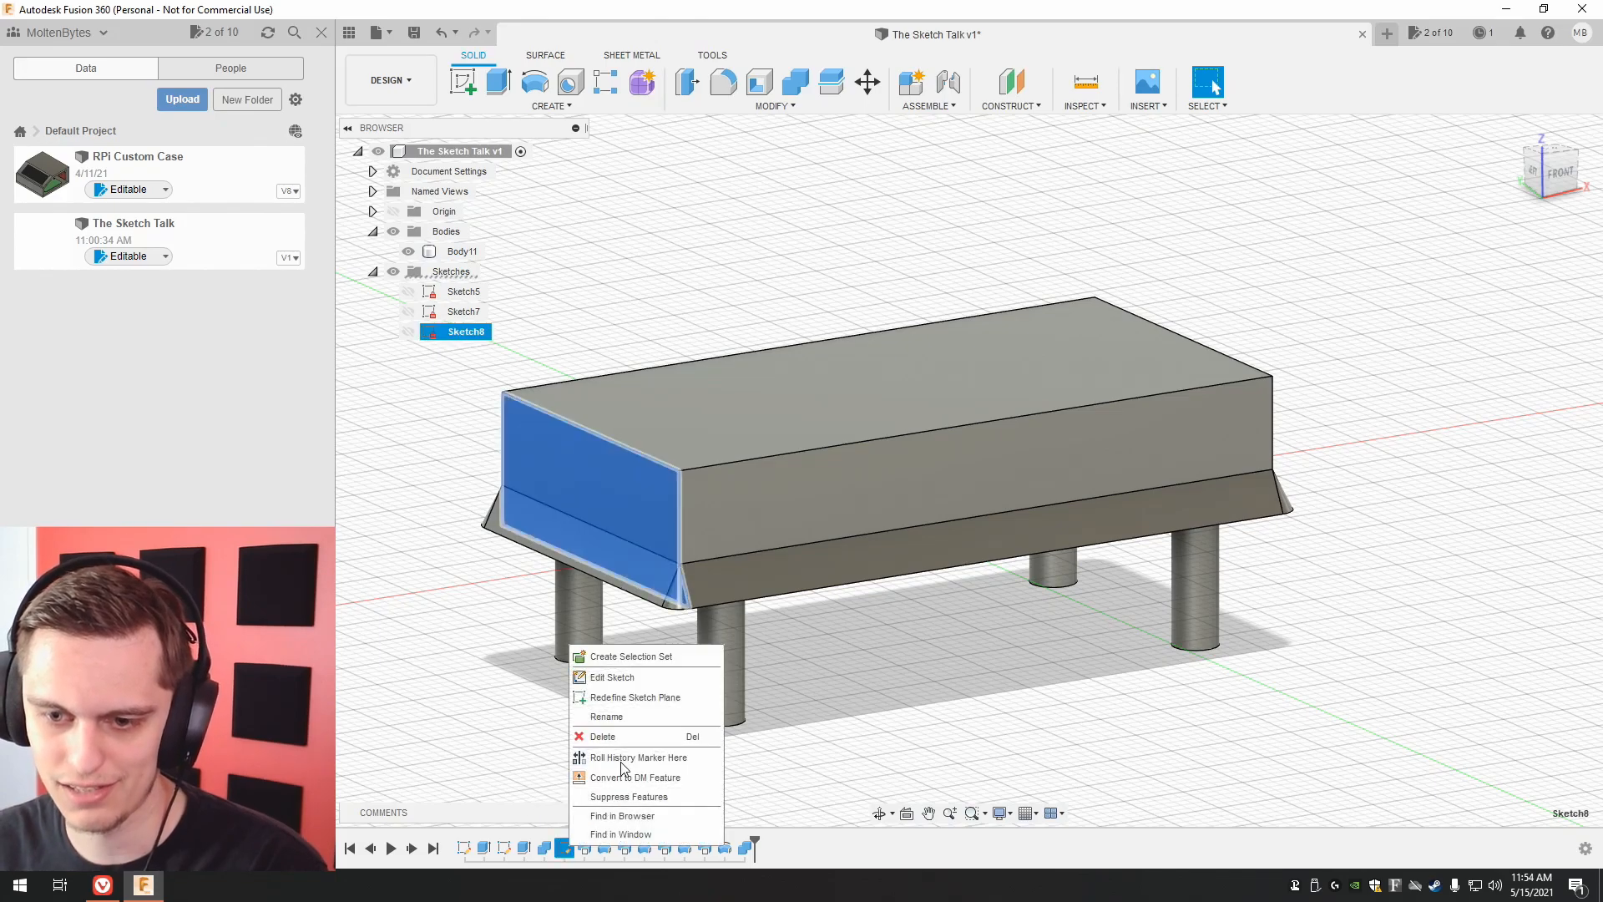
left_click(637, 678)
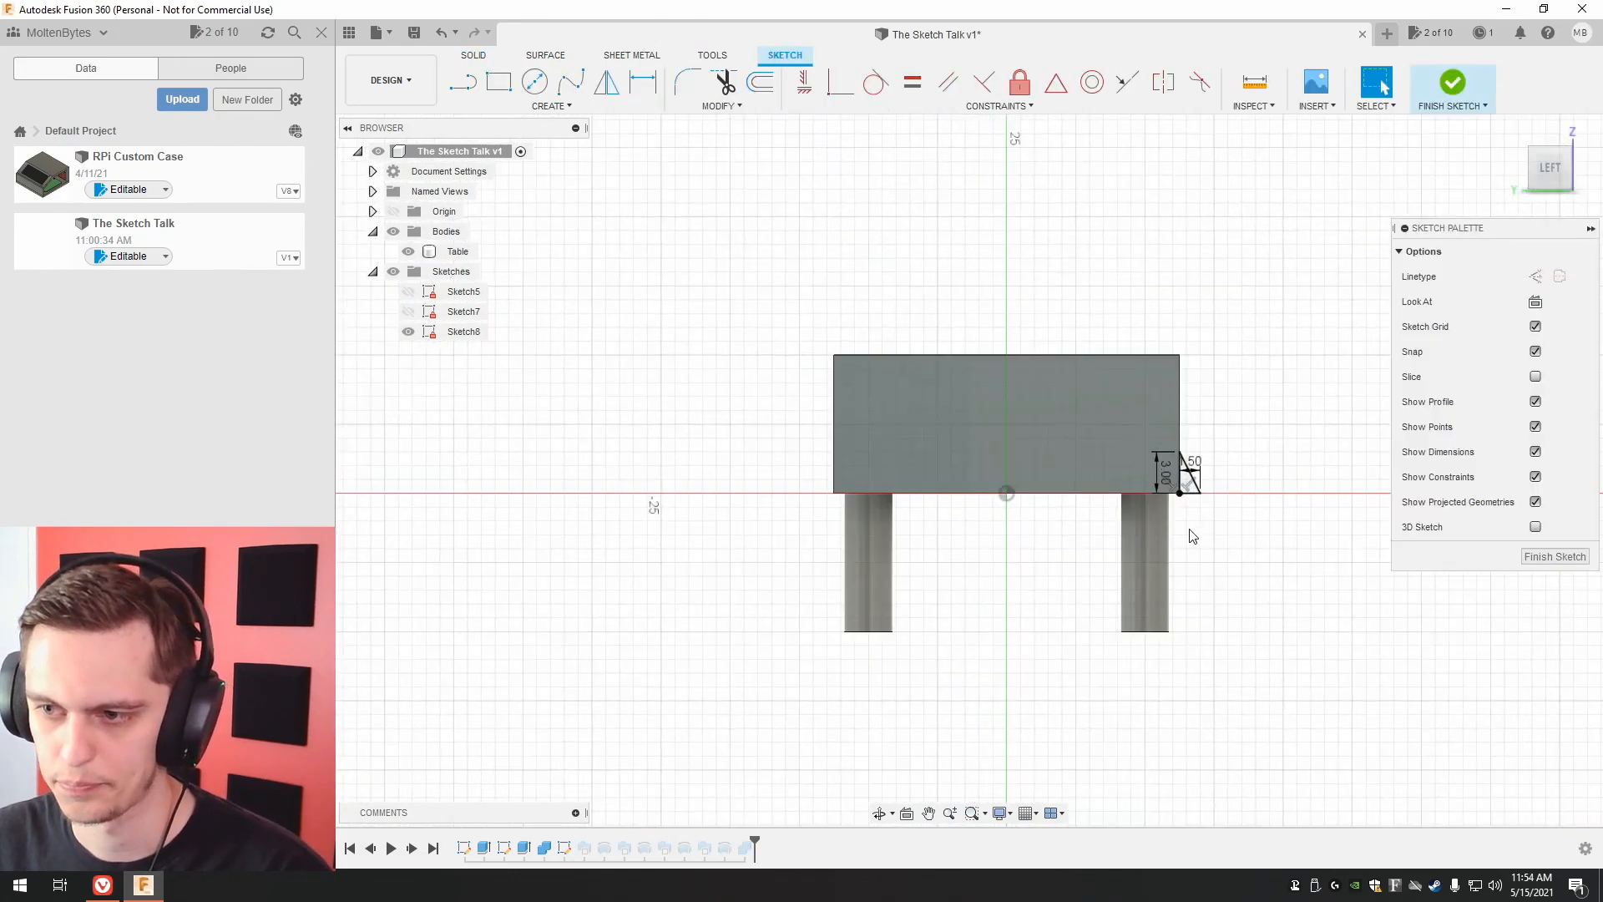
left_click_drag(1056, 430, 1043, 556)
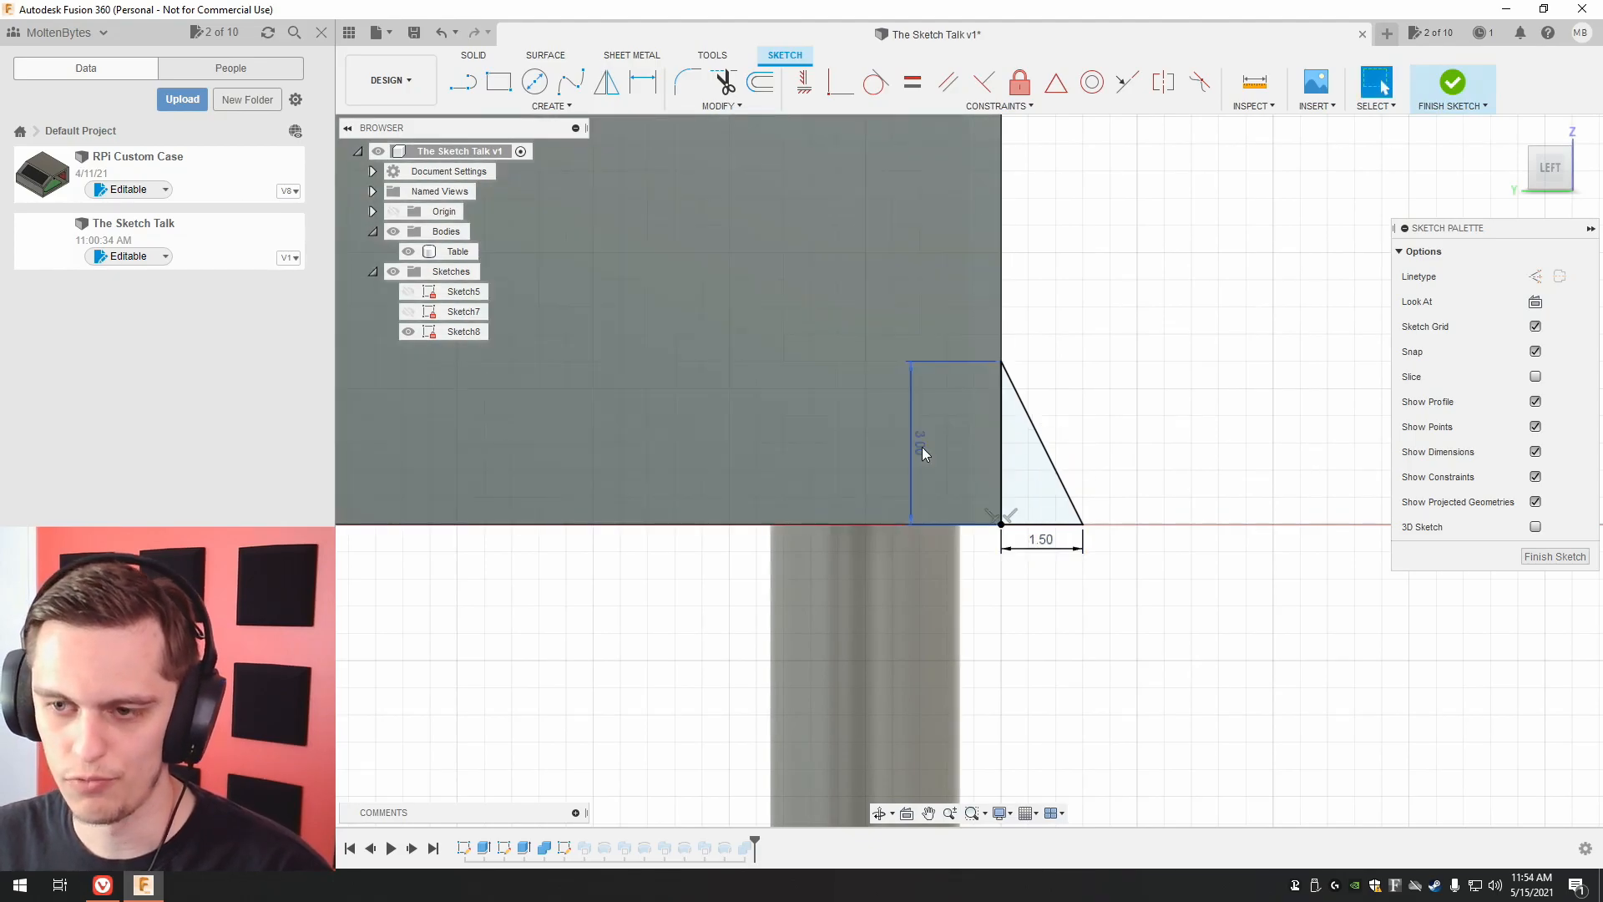
left_click_drag(922, 450, 962, 455)
double_click(962, 455)
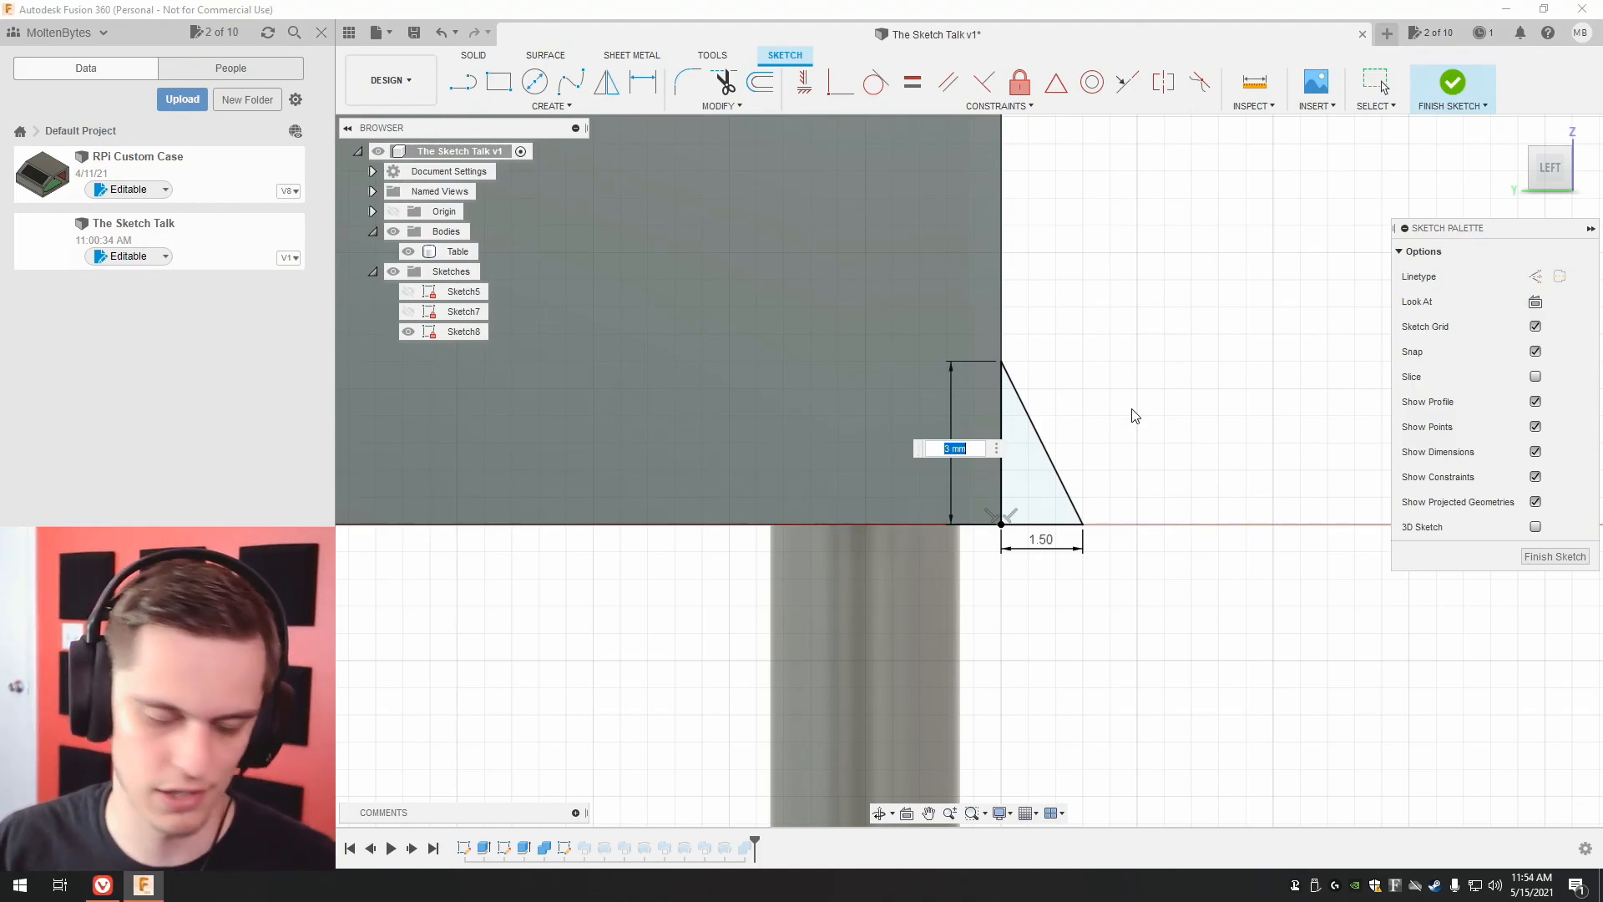
type("1")
key("Return")
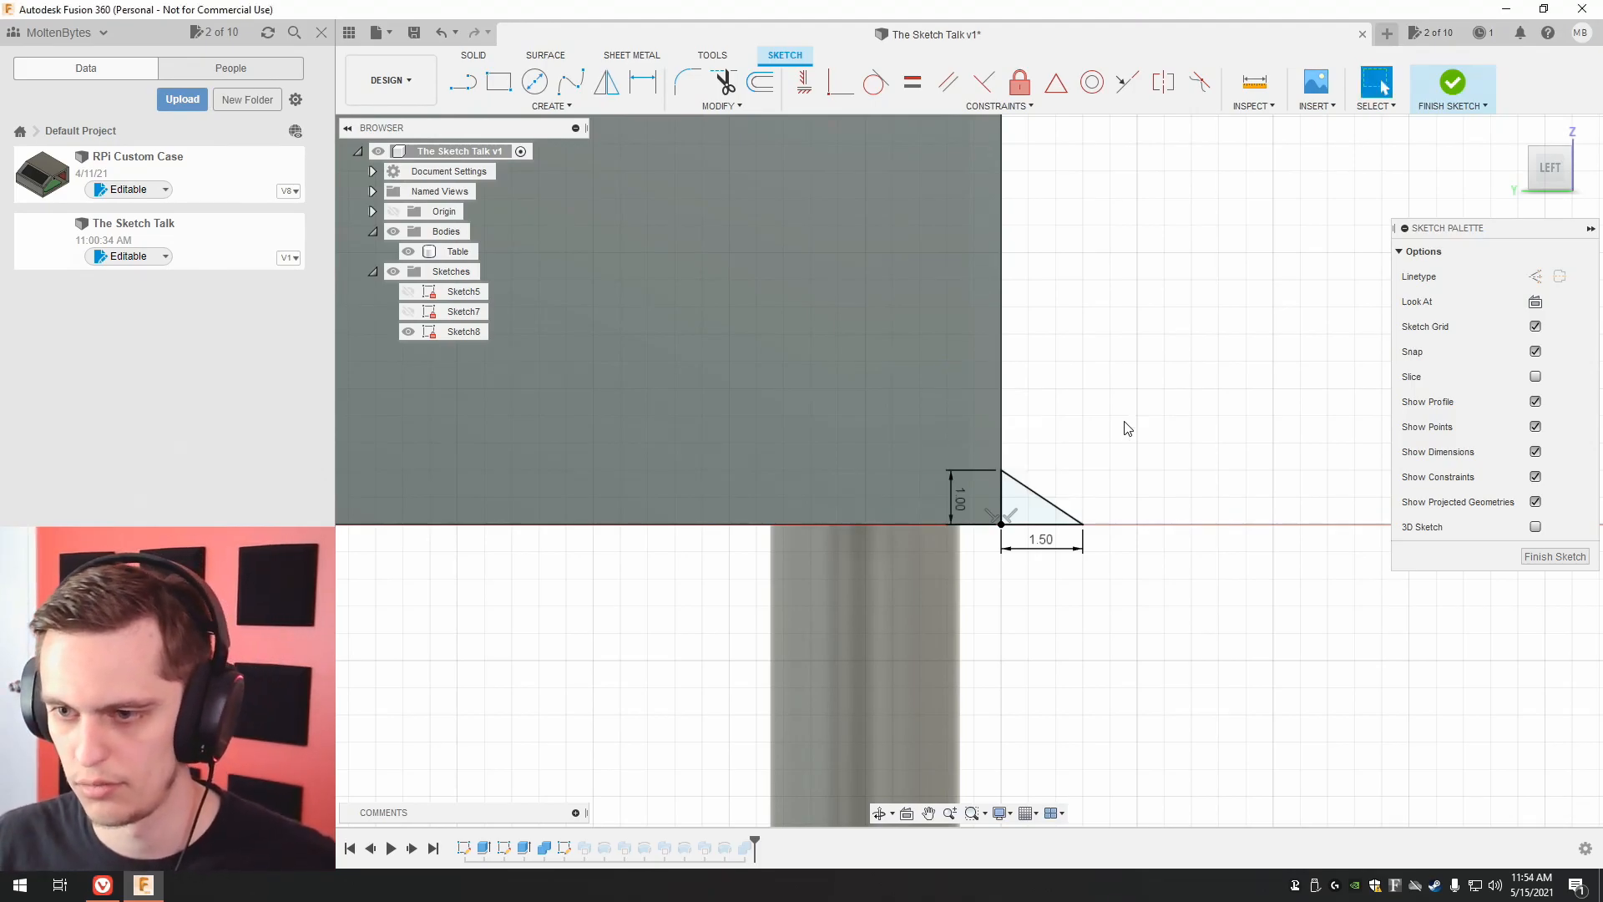
Set the trim triangle's base width to 1 mm, finish the sketch, and view the updated table.
double_click(1042, 544)
type("1")
key("Return")
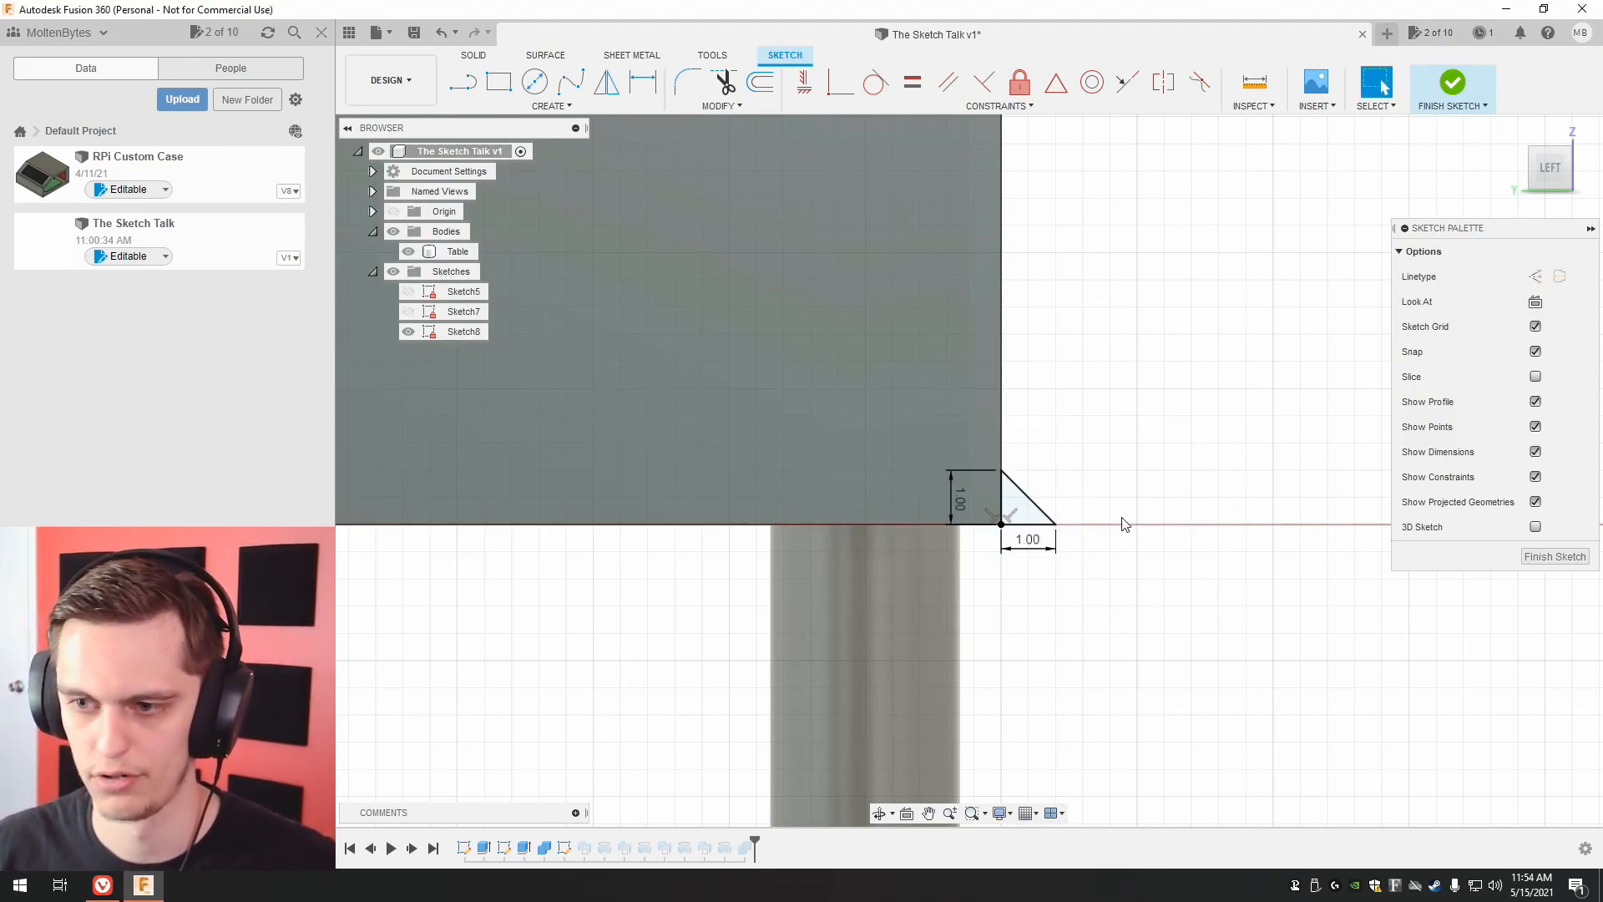
left_click(1566, 562)
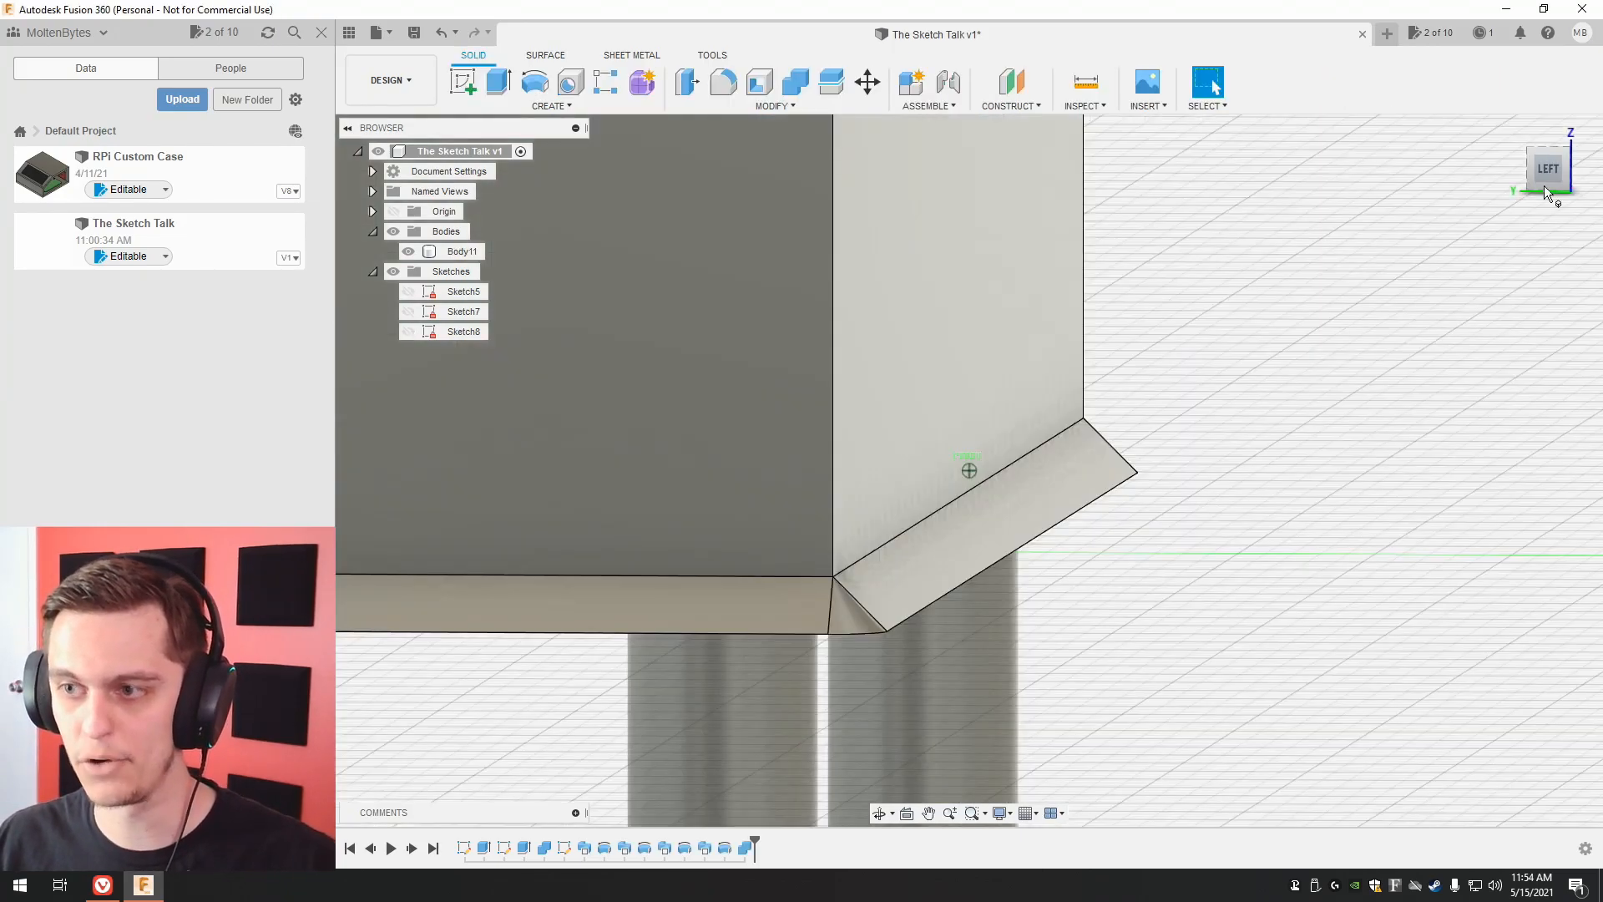
scroll(1284, 358, "down", 5)
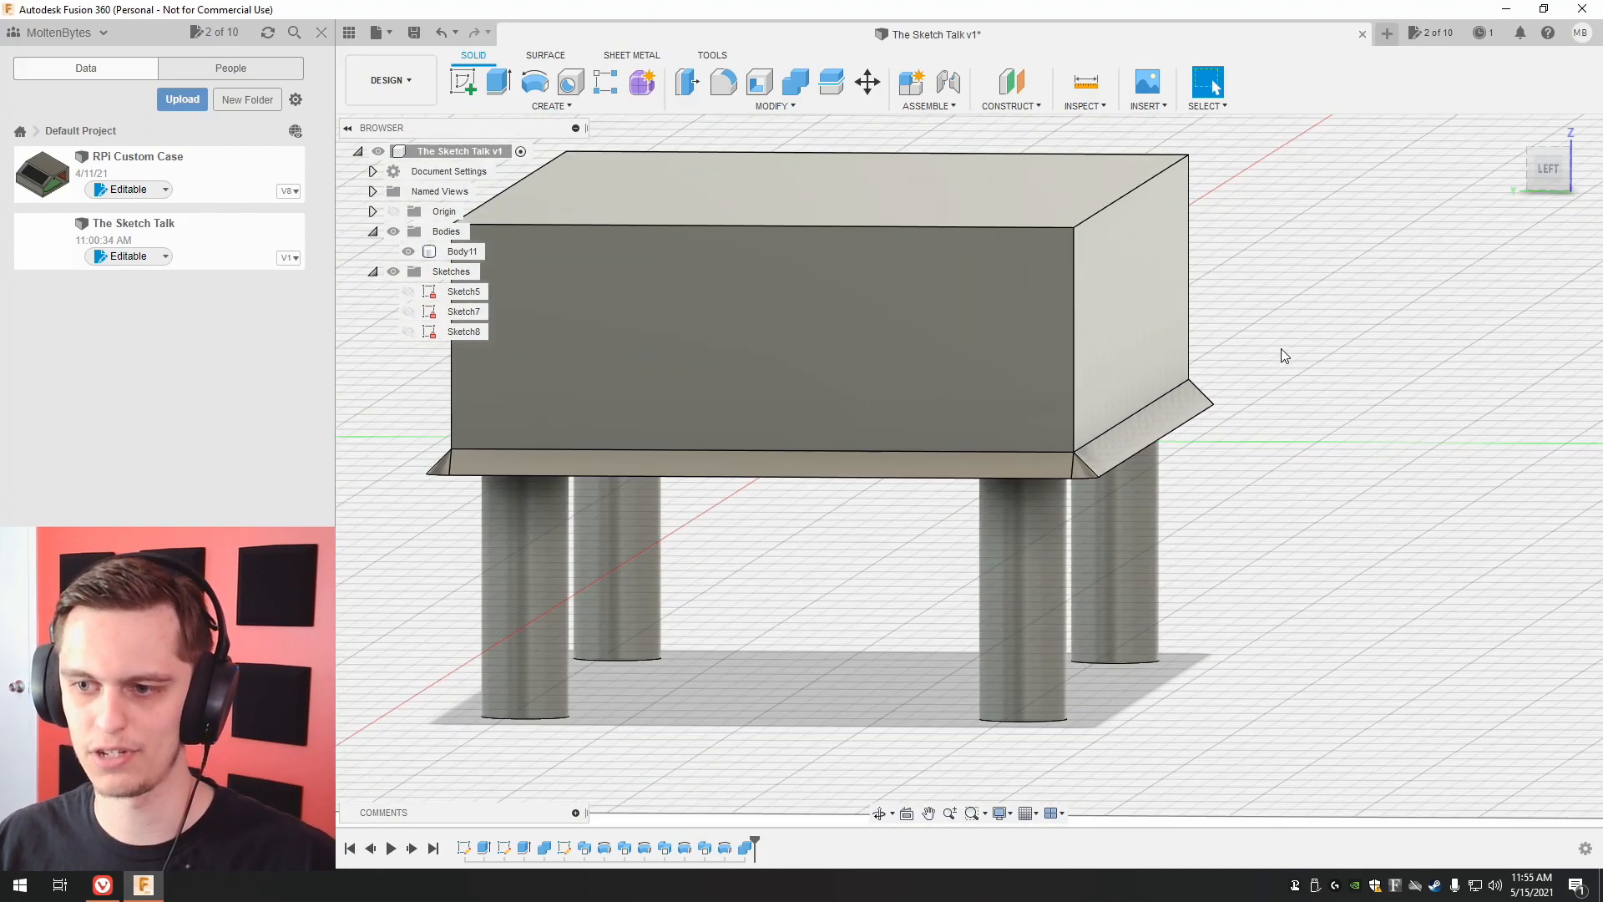
scroll(1285, 357, "down", 3)
middle_click_drag(1294, 352, 1227, 418)
mouse_move(1550, 170)
left_mouse_down()
mouse_move(1511, 202)
mouse_move(1483, 196)
mouse_move(1554, 189)
mouse_move(1503, 195)
left_mouse_up()
left_click_drag(1538, 185, 1550, 181)
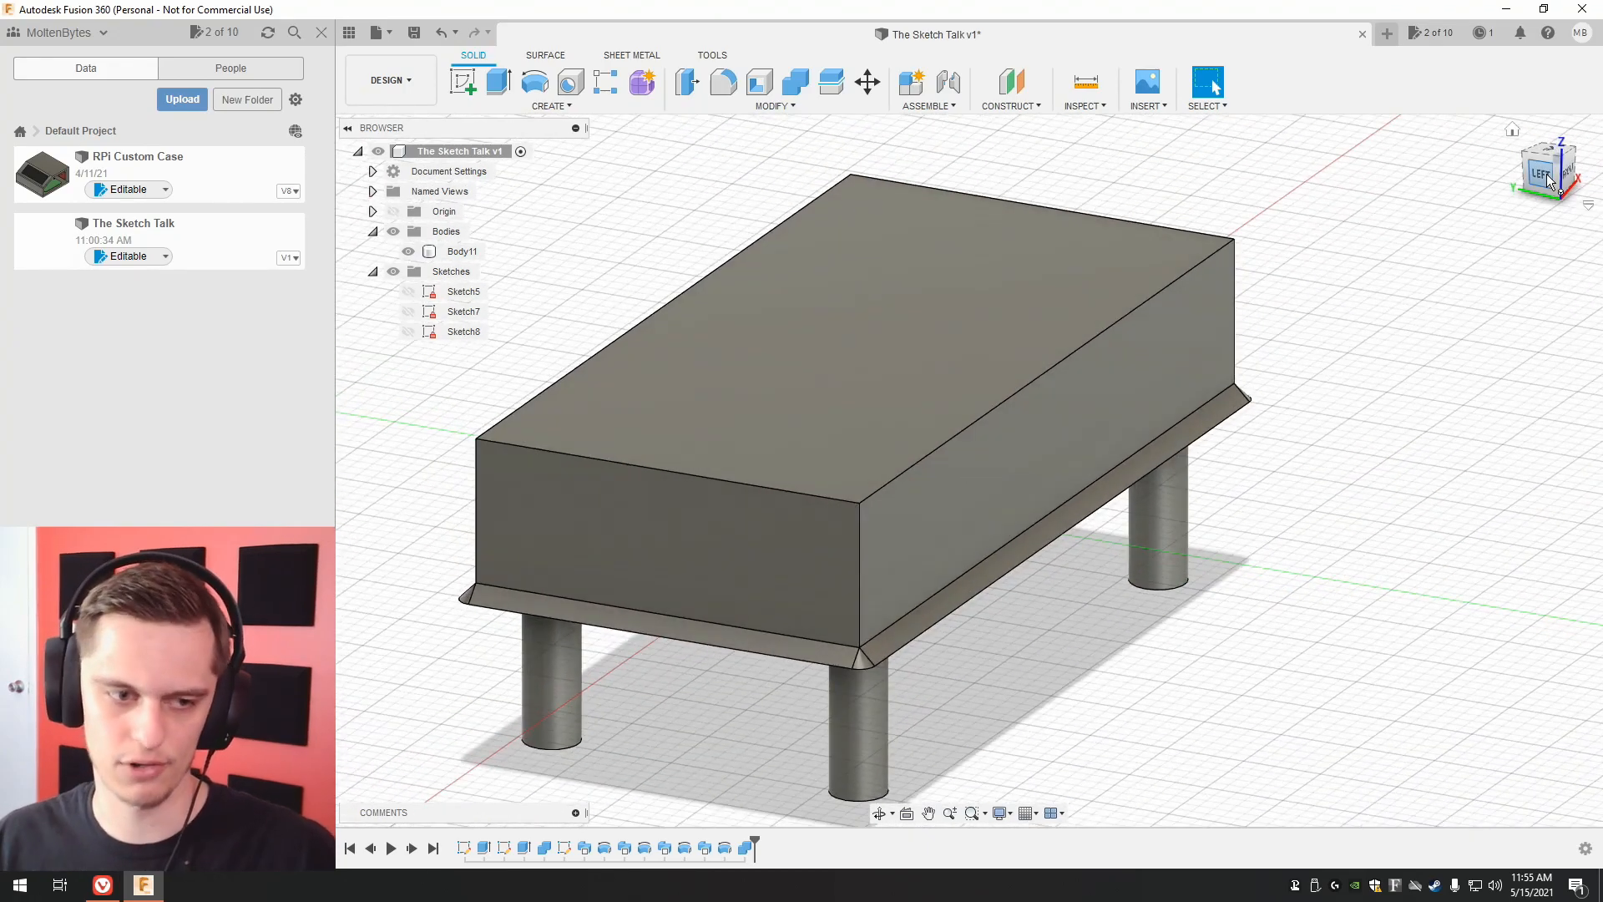